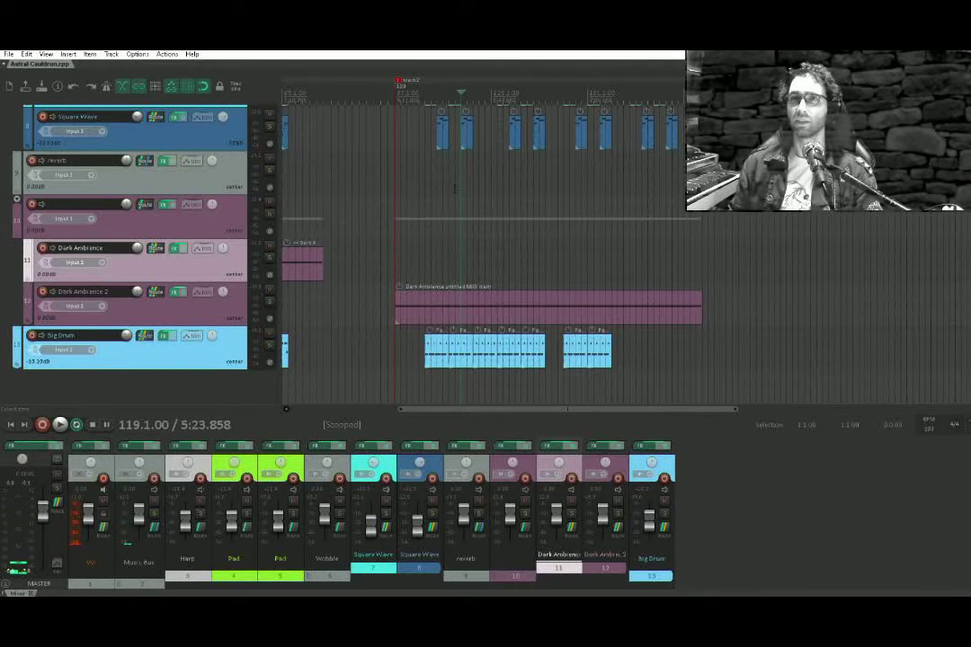
Play back track 2's arrangement, skipping ahead through its sections up to bar 169
{"action": "left_click_drag", "start_coordinate": [463, 169], "coordinate": [456, 217]}
{"action": "key", "text": "space"}
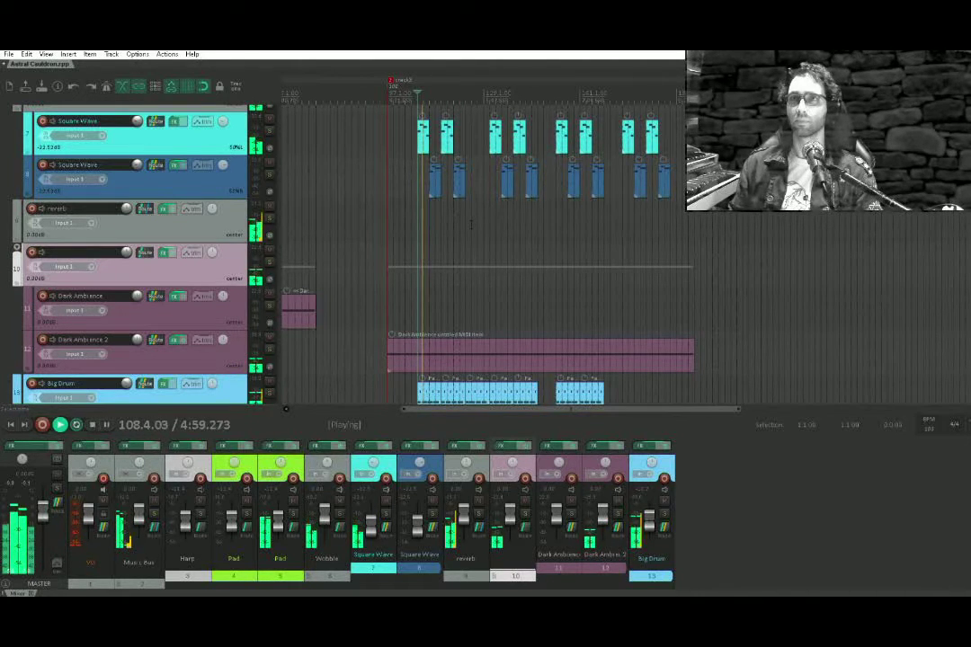
{"action": "left_click", "coordinate": [470, 223]}
{"action": "left_click", "coordinate": [509, 230]}
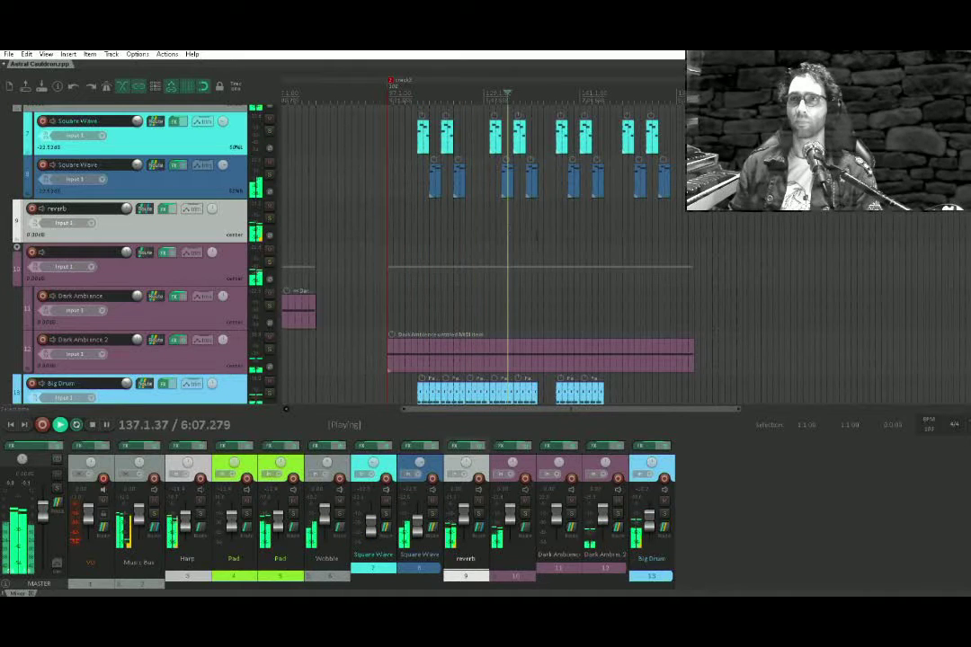
{"action": "left_click", "coordinate": [550, 237]}
{"action": "left_click", "coordinate": [571, 237]}
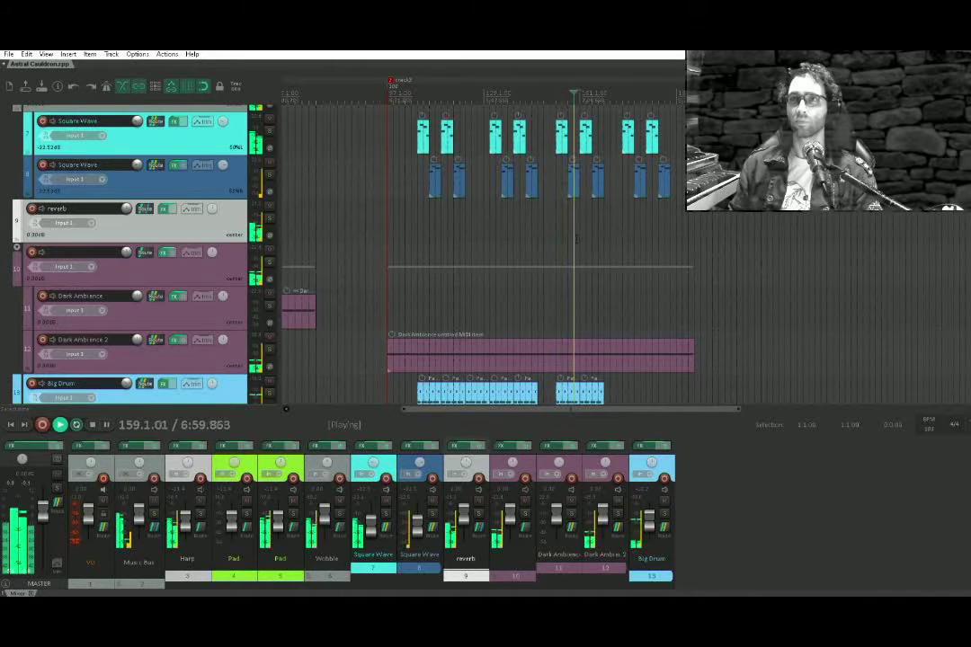
{"action": "left_click", "coordinate": [603, 246]}
{"action": "key", "text": "space"}
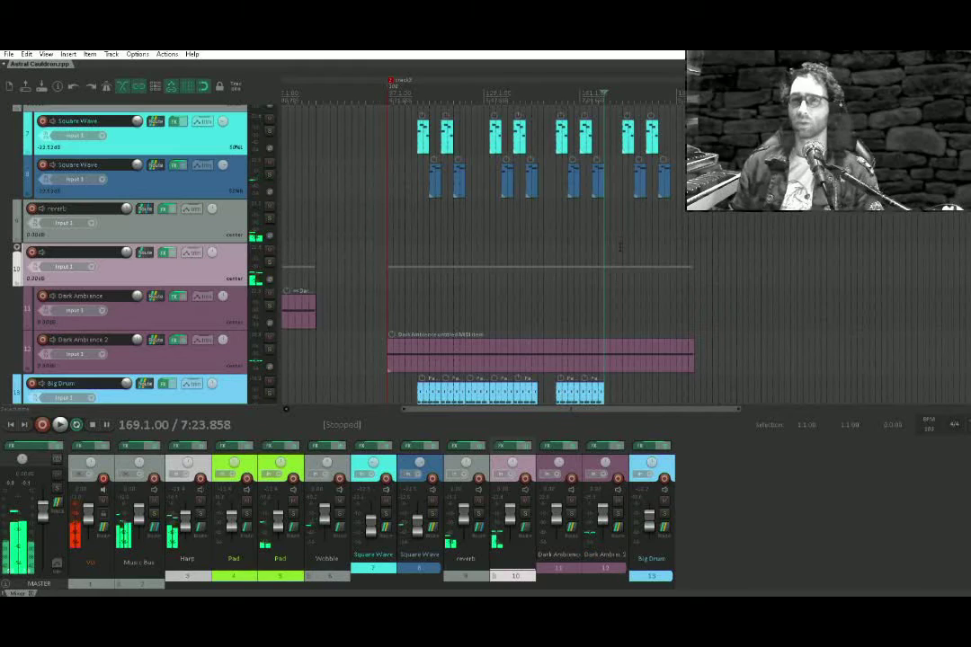
Play back track 2's closing section from bar 165 to judge how it ends
{"action": "scroll", "coordinate": [626, 302], "scroll_direction": "up", "scroll_amount": 2}
{"action": "scroll", "coordinate": [625, 301], "scroll_direction": "down", "scroll_amount": 5}
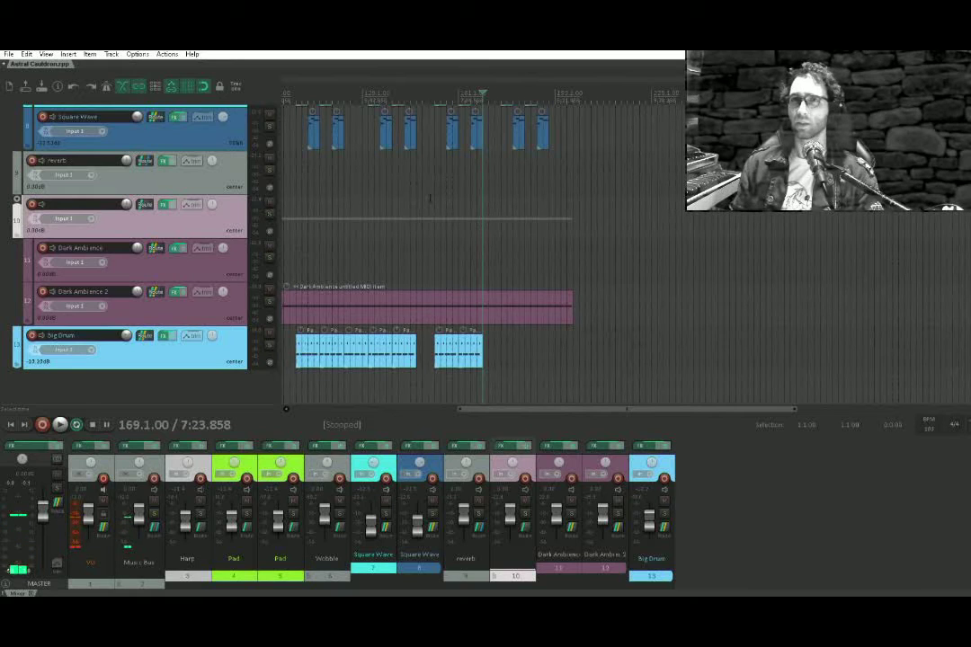
{"action": "scroll", "coordinate": [502, 191], "scroll_direction": "up", "scroll_amount": 3}
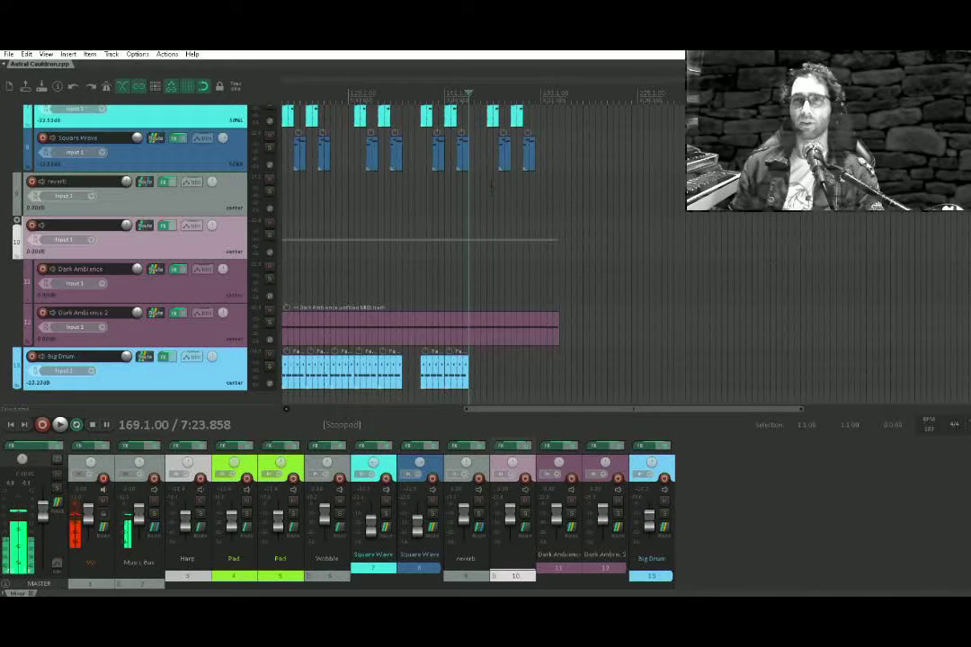
{"action": "left_click_drag", "start_coordinate": [507, 160], "coordinate": [493, 84]}
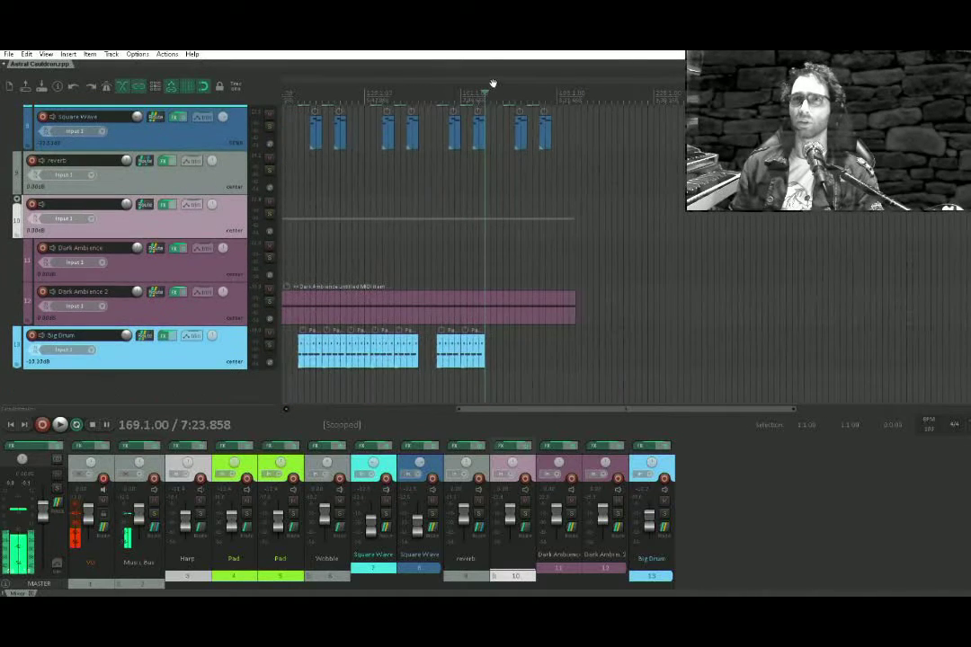
{"action": "left_click_drag", "start_coordinate": [477, 160], "coordinate": [471, 238]}
{"action": "key", "text": "space"}
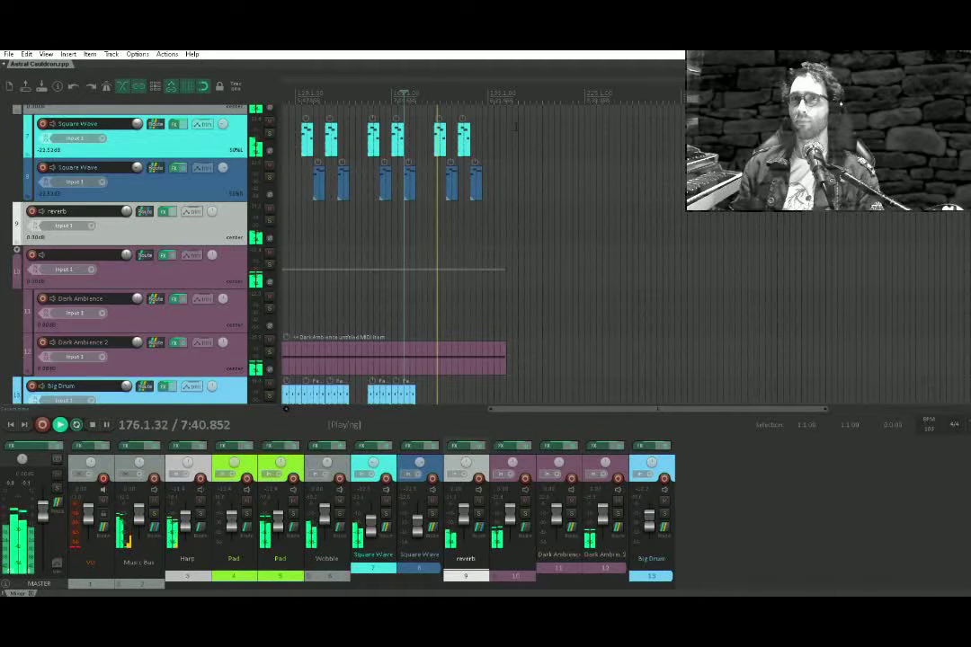
{"action": "key", "text": "space"}
Delete every note except the first in the Harp MIDI item starting at bar 175
{"action": "scroll", "coordinate": [430, 136], "scroll_direction": "up", "scroll_amount": 3}
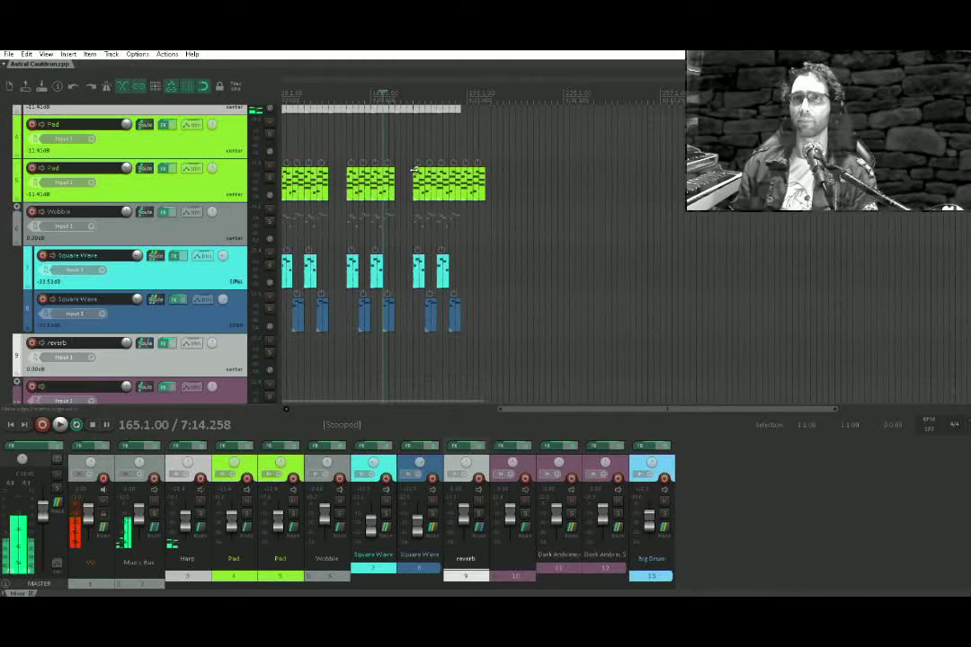
{"action": "scroll", "coordinate": [438, 207], "scroll_direction": "up", "scroll_amount": 3}
{"action": "left_click_drag", "start_coordinate": [441, 201], "coordinate": [505, 222]}
{"action": "left_click", "coordinate": [437, 211]}
{"action": "double_click", "coordinate": [437, 211]}
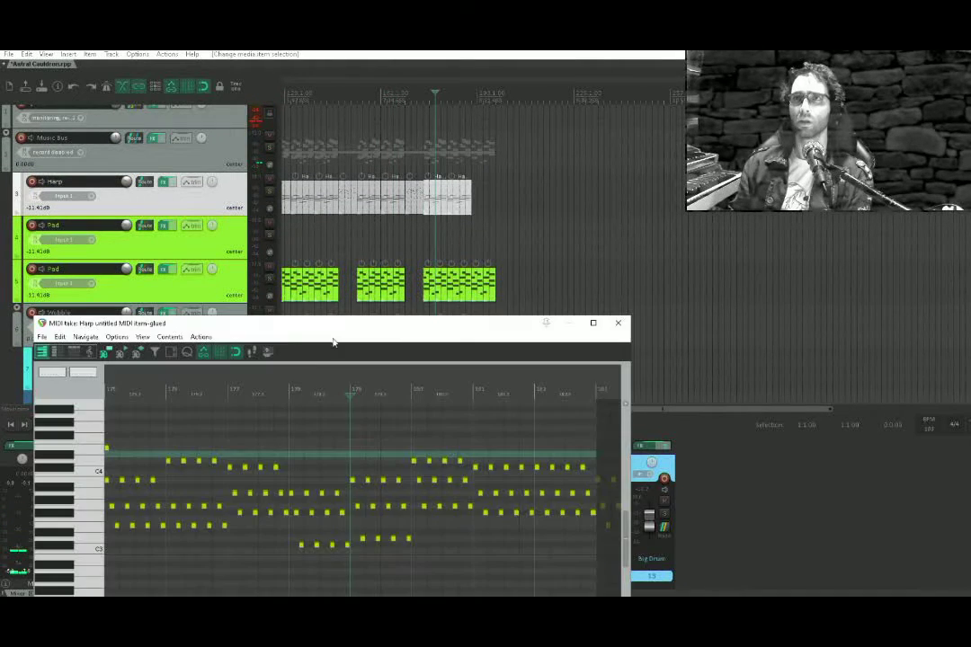
{"action": "left_click_drag", "start_coordinate": [151, 443], "coordinate": [251, 549]}
{"action": "key", "text": "Delete"}
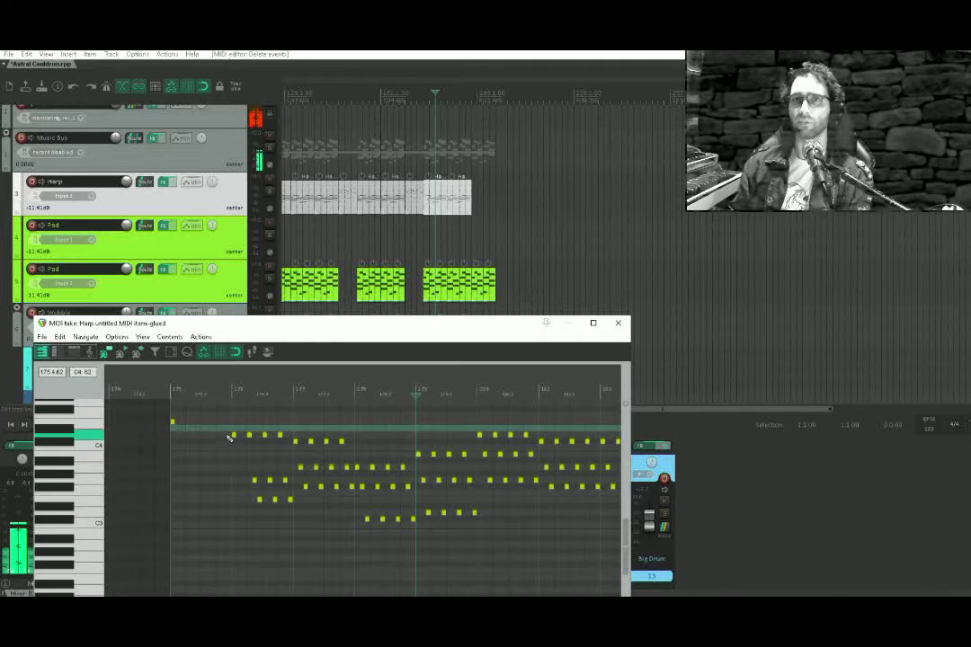
{"action": "left_click_drag", "start_coordinate": [219, 513], "coordinate": [647, 386]}
{"action": "key", "text": "Delete"}
{"action": "left_click_drag", "start_coordinate": [256, 493], "coordinate": [155, 551]}
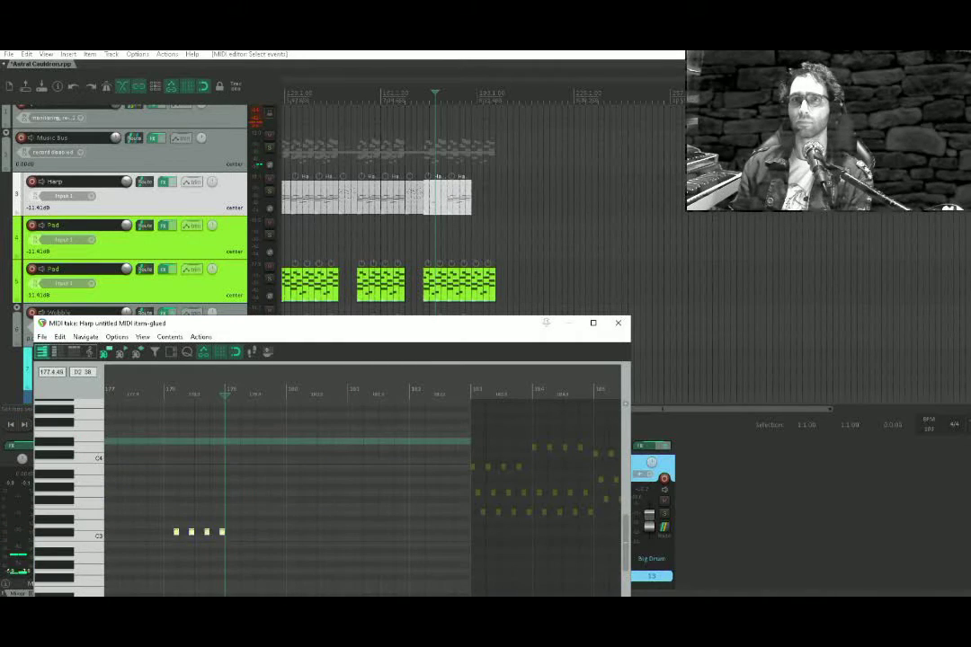
{"action": "key", "text": "Delete"}
{"action": "left_click", "coordinate": [617, 323]}
Delete the last MIDI item on the Harp track
{"action": "left_click", "coordinate": [454, 208]}
{"action": "key", "text": "Delete"}
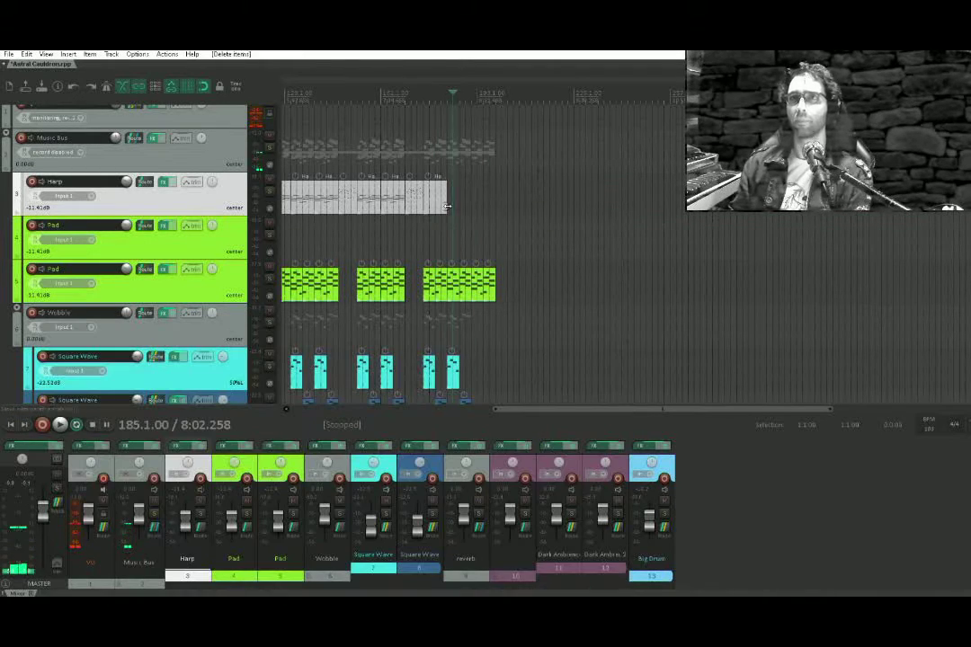
Play back track 2's ending from bar 173 to hear the thinned-out Harp part
{"action": "left_click", "coordinate": [409, 229]}
{"action": "key", "text": "space"}
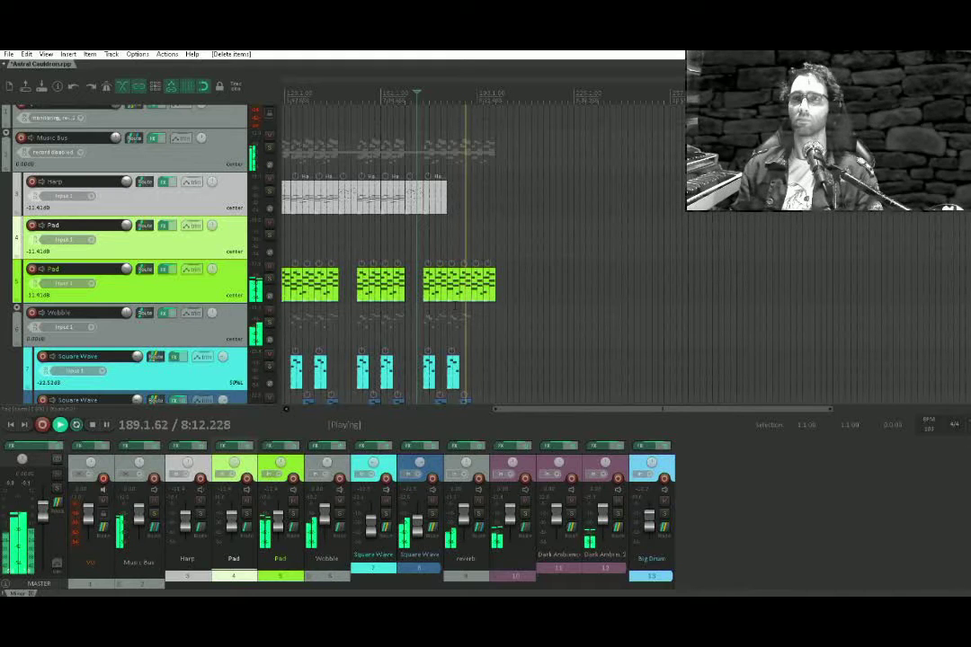
{"action": "scroll", "coordinate": [189, 340], "scroll_direction": "down", "scroll_amount": 5}
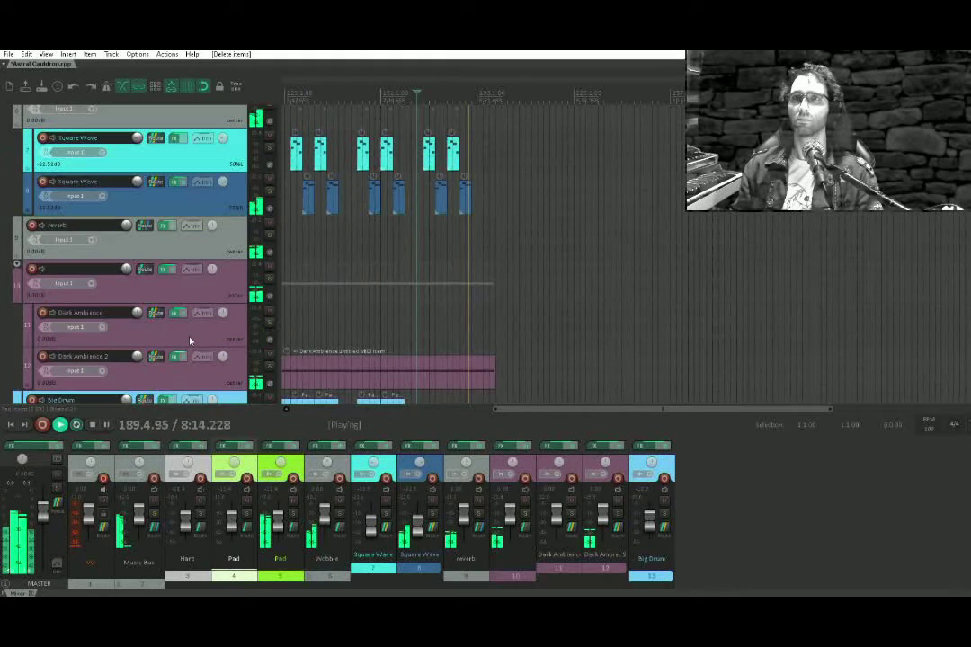
{"action": "scroll", "coordinate": [190, 340], "scroll_direction": "up", "scroll_amount": 3}
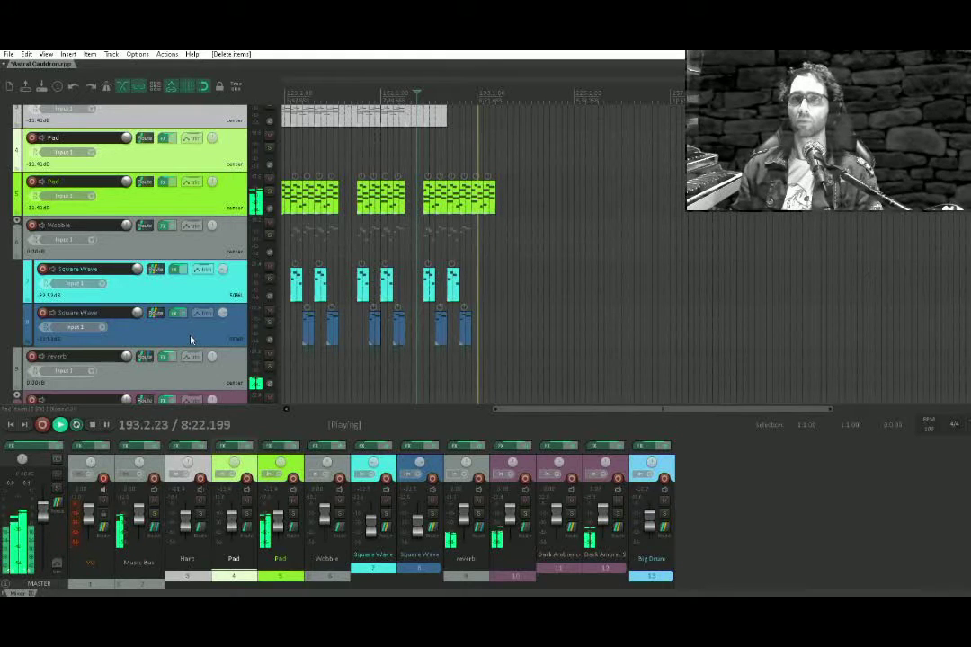
{"action": "scroll", "coordinate": [191, 340], "scroll_direction": "down", "scroll_amount": 1}
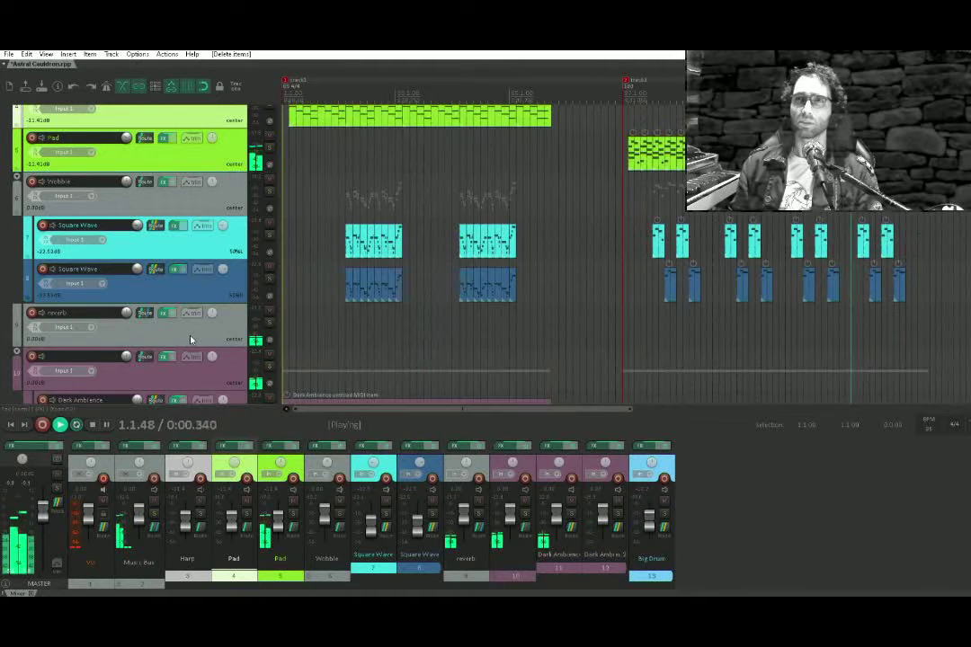
{"action": "key", "text": "space"}
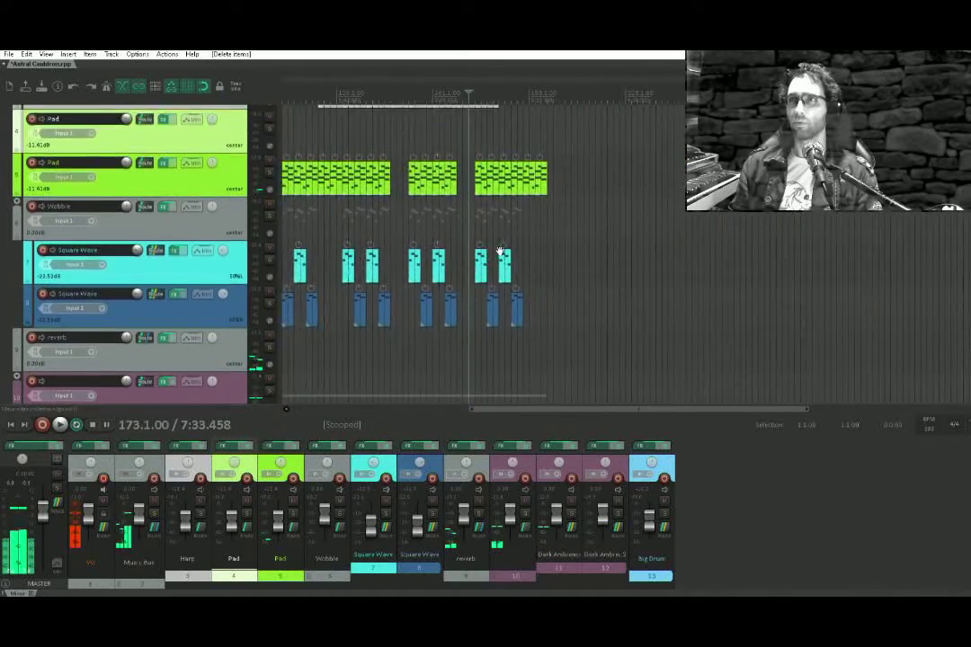
{"action": "left_click_drag", "start_coordinate": [500, 252], "coordinate": [416, 266]}
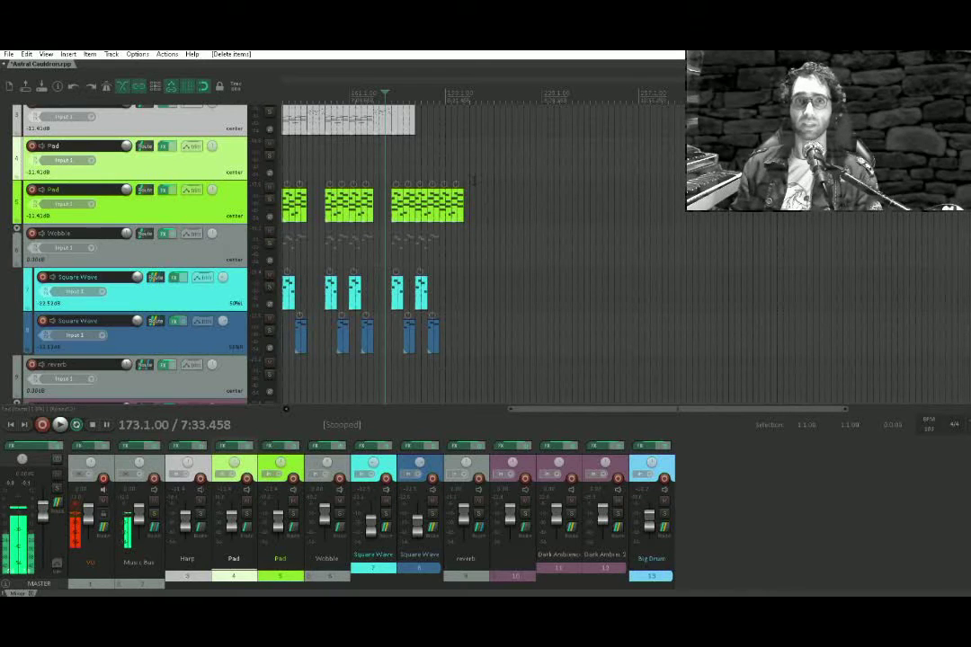
{"action": "left_click_drag", "start_coordinate": [413, 233], "coordinate": [561, 294]}
{"action": "left_click_drag", "start_coordinate": [416, 261], "coordinate": [467, 158]}
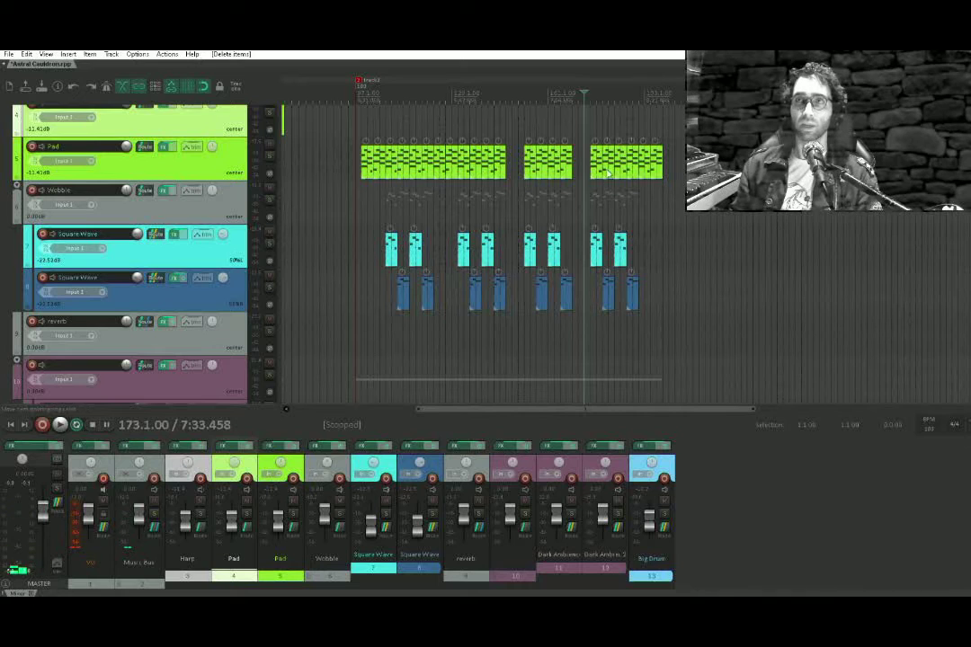
{"action": "left_click_drag", "start_coordinate": [655, 122], "coordinate": [571, 206]}
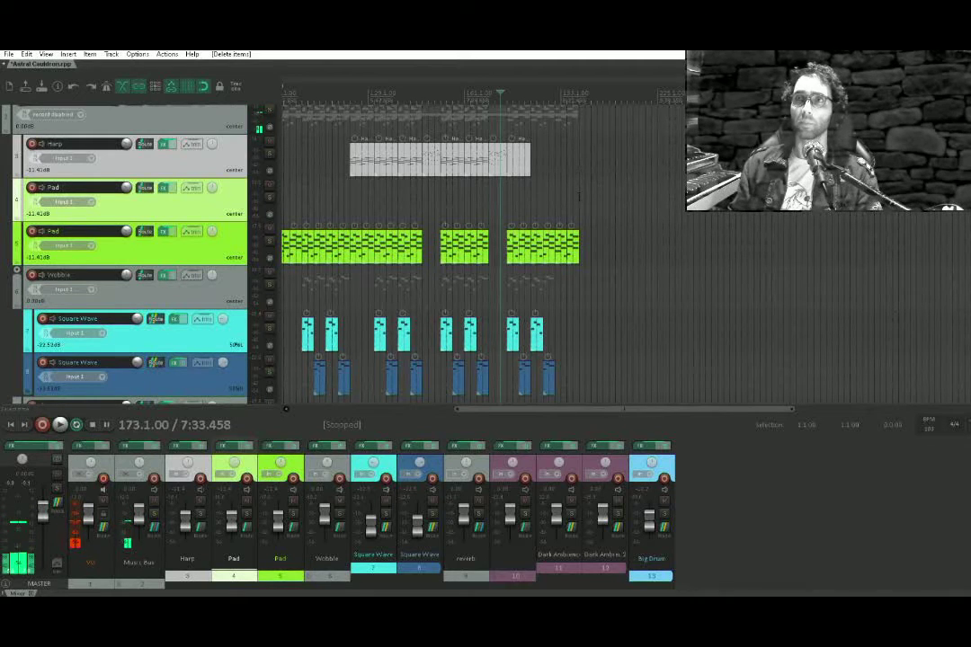
Add a marker at bar 209, after the end of track 2, and name it "track 3"
{"action": "left_click", "coordinate": [579, 192]}
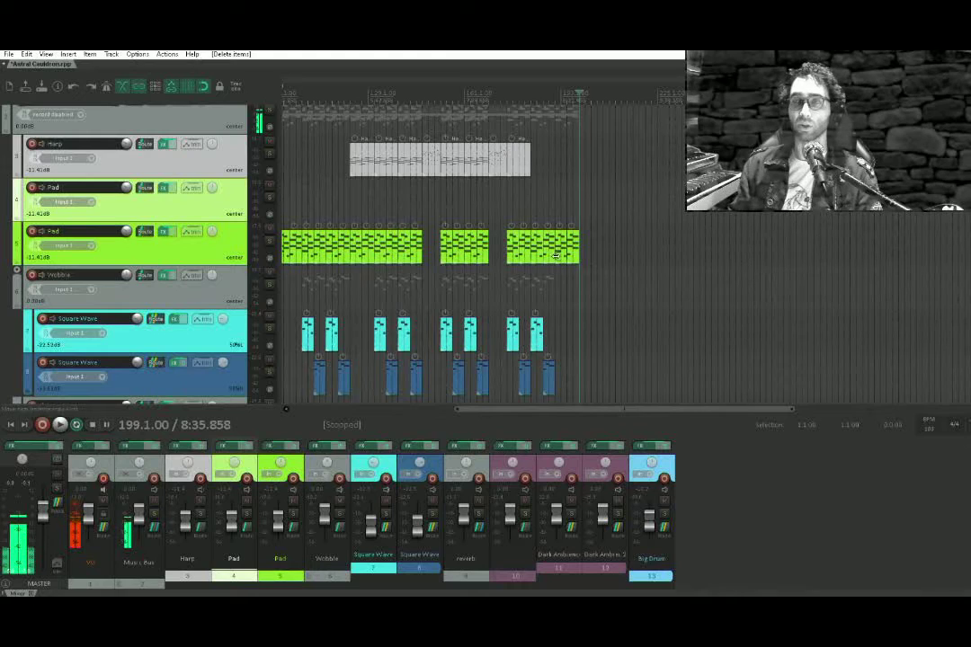
{"action": "left_click_drag", "start_coordinate": [576, 231], "coordinate": [382, 189]}
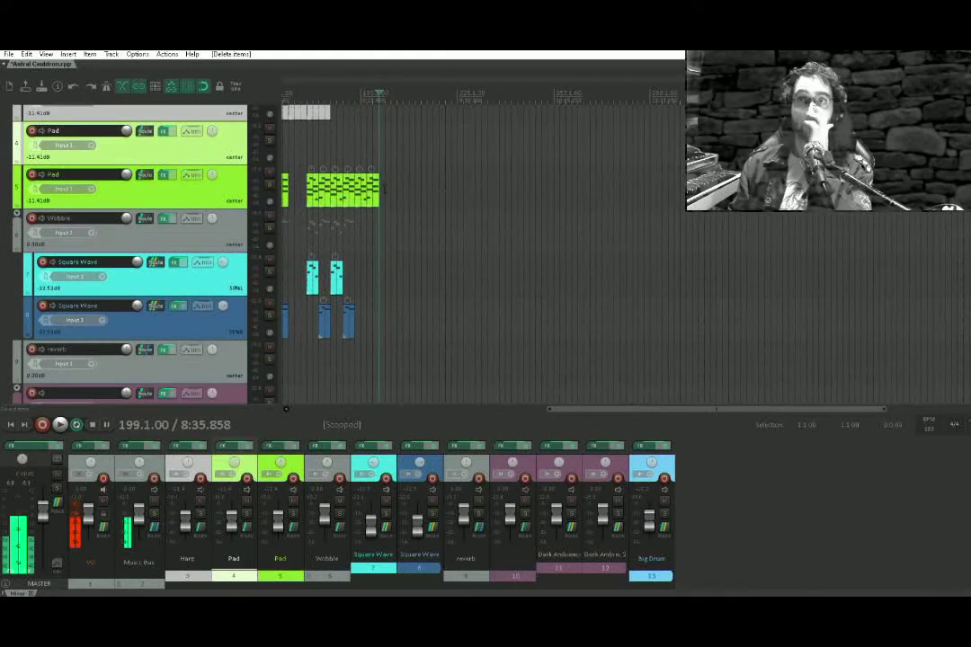
{"action": "scroll", "coordinate": [391, 187], "scroll_direction": "up", "scroll_amount": 2}
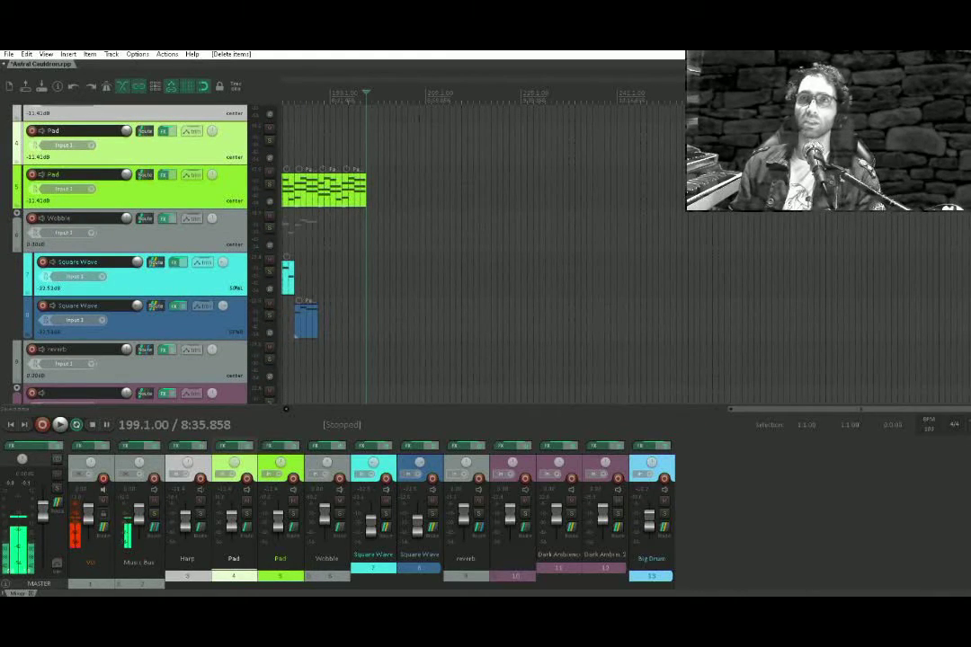
{"action": "left_click", "coordinate": [426, 115]}
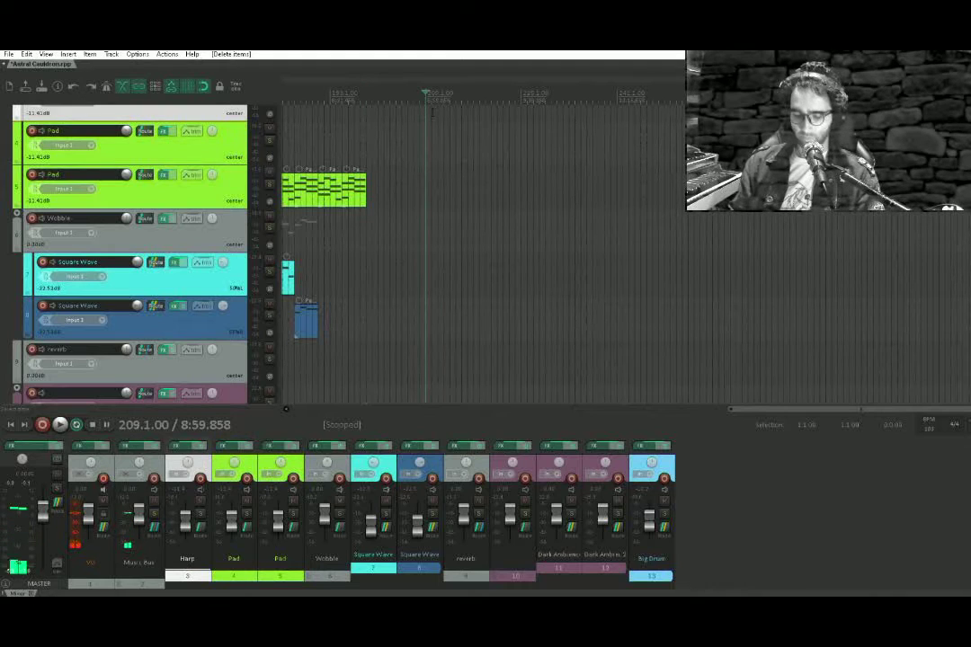
{"action": "key", "text": "m"}
{"action": "scroll", "coordinate": [408, 140], "scroll_direction": "down", "scroll_amount": 5}
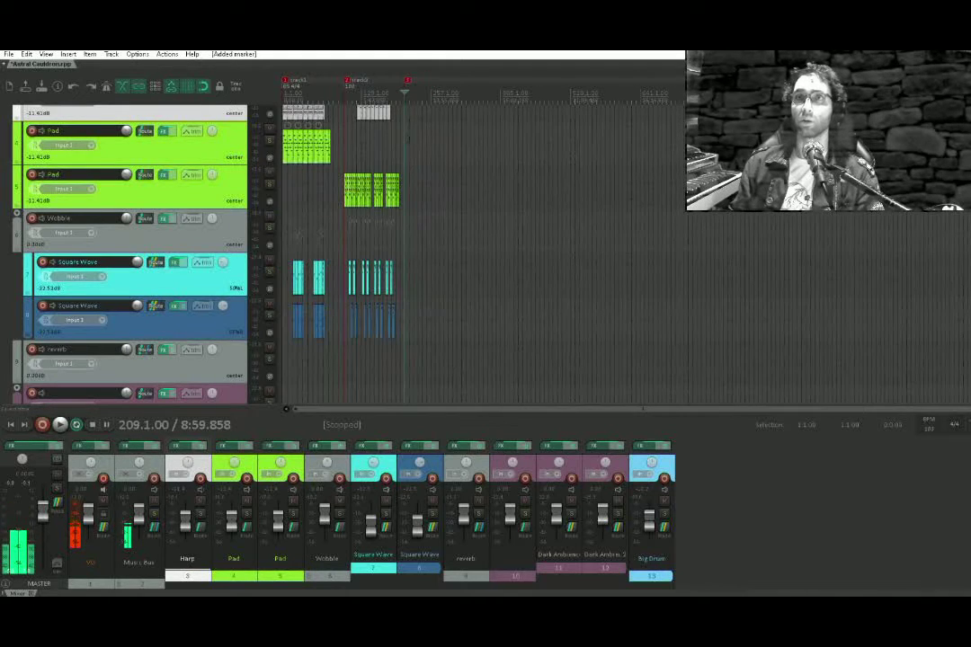
{"action": "double_click", "coordinate": [407, 80]}
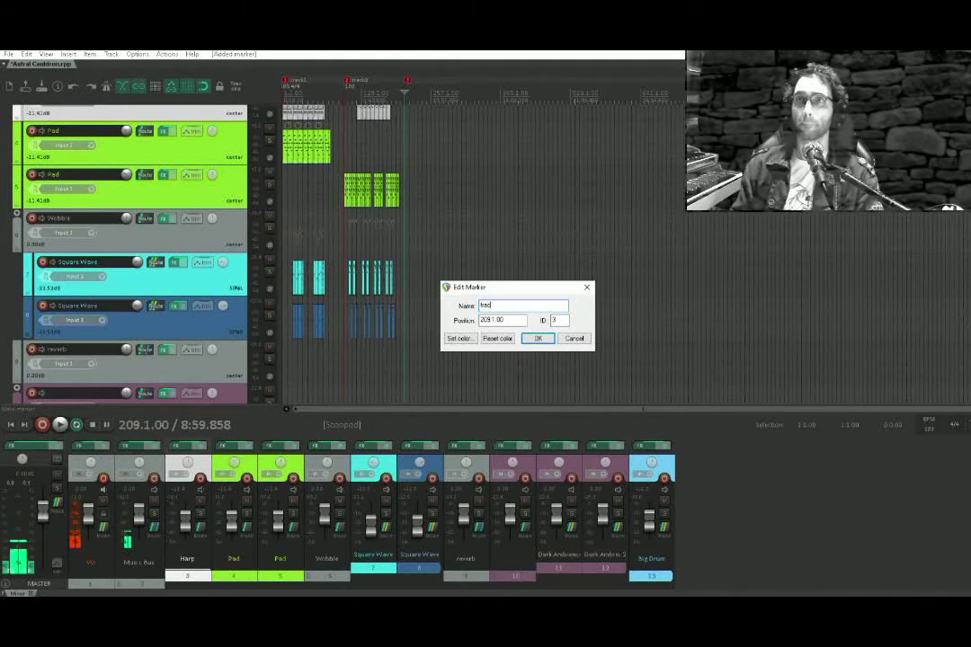
{"action": "type", "text": "track 3"}
{"action": "key", "text": "Return"}
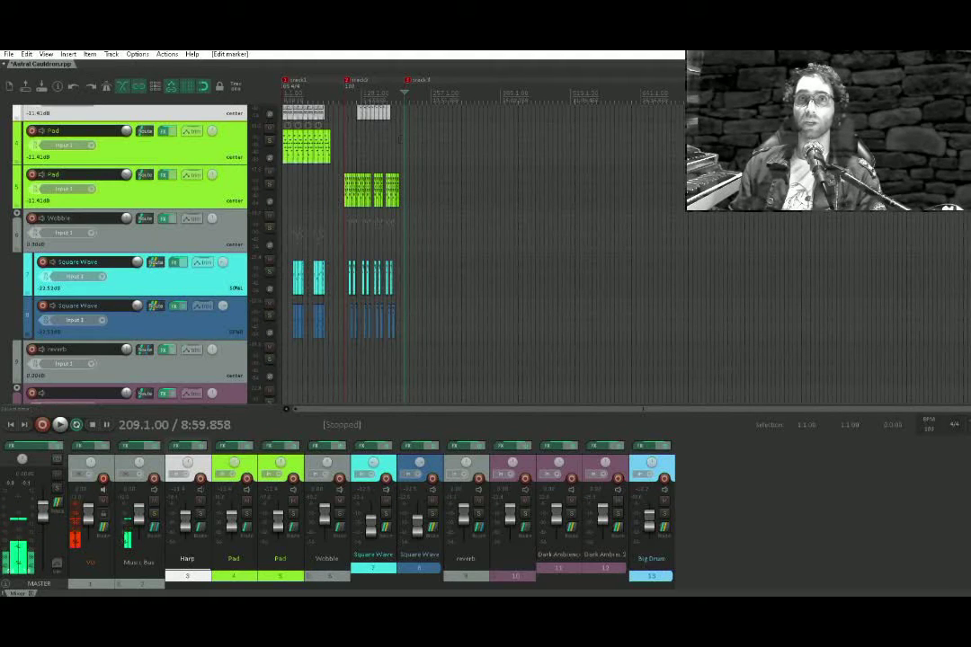
Play the opening of track 1 from bar 3
{"action": "scroll", "coordinate": [400, 139], "scroll_direction": "up", "scroll_amount": 5}
{"action": "scroll", "coordinate": [400, 139], "scroll_direction": "down", "scroll_amount": 4}
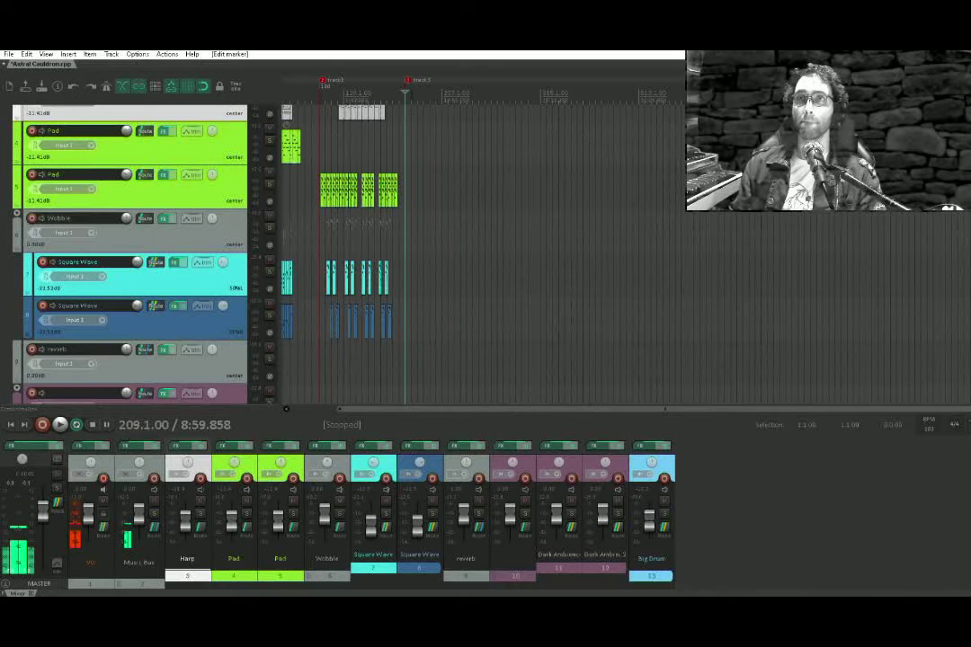
{"action": "scroll", "coordinate": [412, 265], "scroll_direction": "up", "scroll_amount": 7}
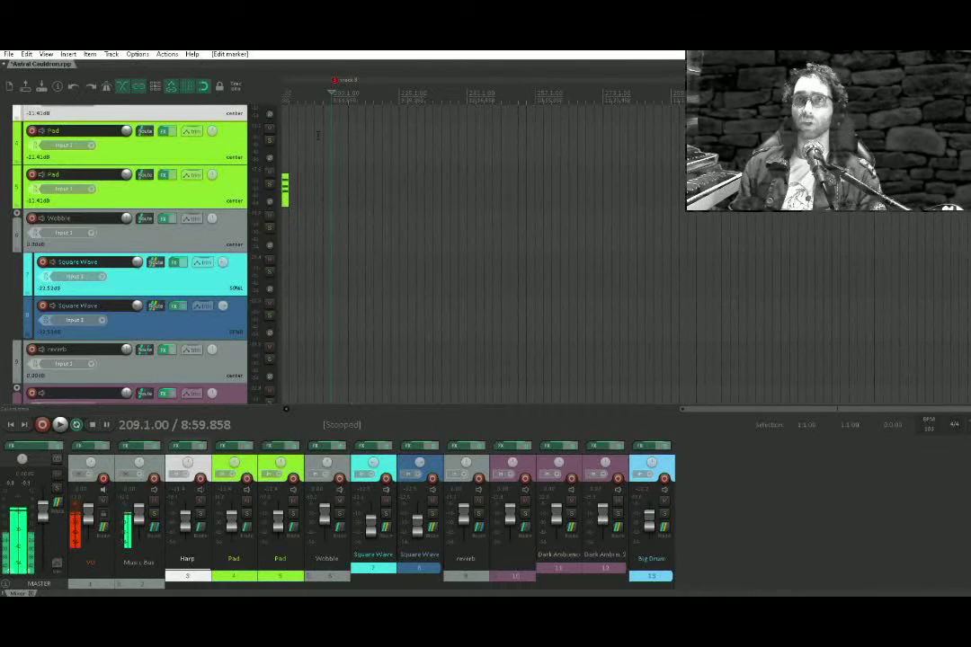
{"action": "left_click_drag", "start_coordinate": [316, 216], "coordinate": [703, 250]}
{"action": "scroll", "coordinate": [342, 211], "scroll_direction": "down", "scroll_amount": 2}
{"action": "left_click_drag", "start_coordinate": [343, 211], "coordinate": [732, 225]}
{"action": "left_click", "coordinate": [290, 248]}
{"action": "left_click_drag", "start_coordinate": [297, 252], "coordinate": [485, 263]}
{"action": "key", "text": "space"}
{"action": "key", "text": "space"}
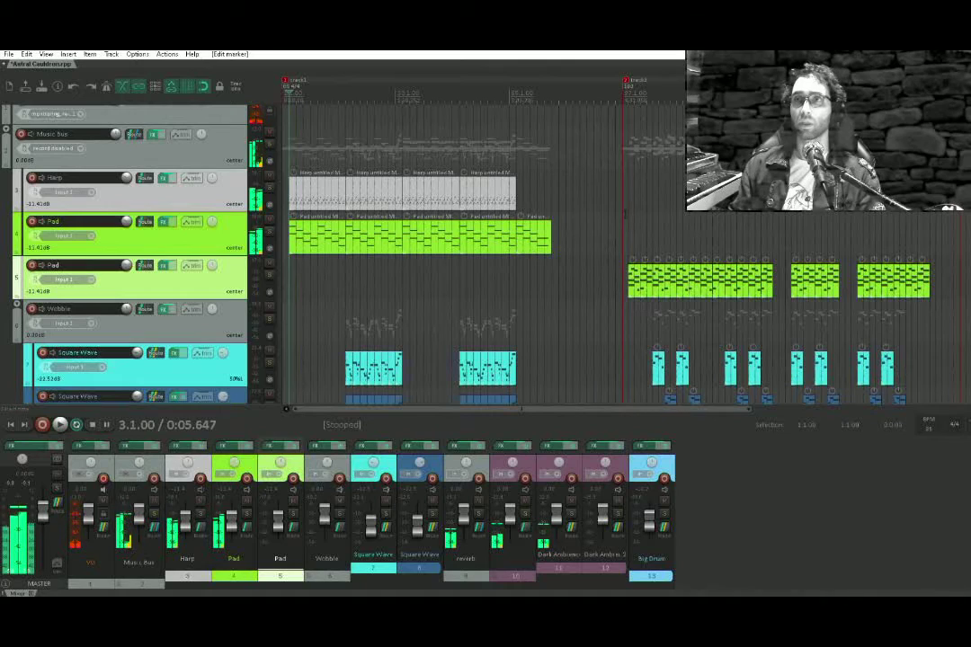
Play the opening of track 2 from bar 99
{"action": "left_click", "coordinate": [624, 241]}
{"action": "left_click", "coordinate": [631, 241]}
{"action": "key", "text": "space"}
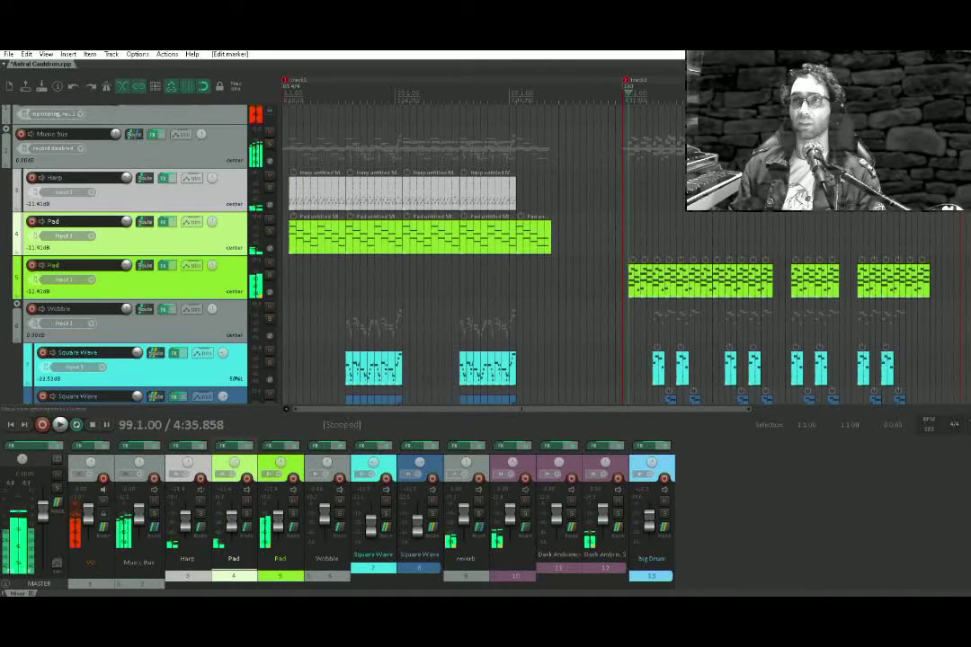
{"action": "key", "text": "space"}
Create an empty two-bar MIDI item on the Harp track from the track 3 marker at bar 209 and open it for note editing
{"action": "left_click", "coordinate": [494, 197]}
{"action": "scroll", "coordinate": [492, 200], "scroll_direction": "up", "scroll_amount": 6}
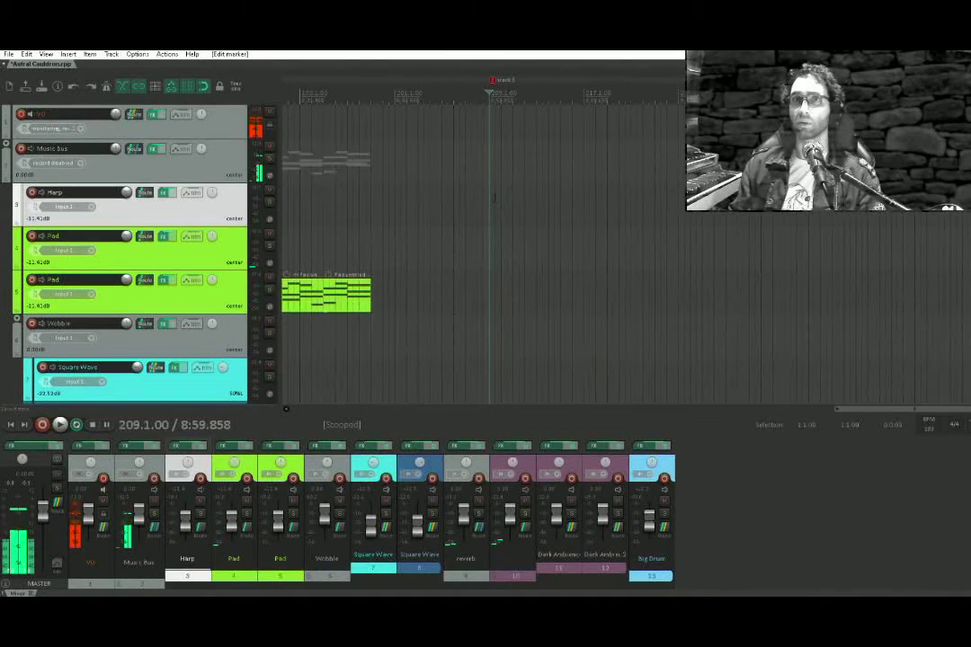
{"action": "scroll", "coordinate": [485, 202], "scroll_direction": "up", "scroll_amount": 2}
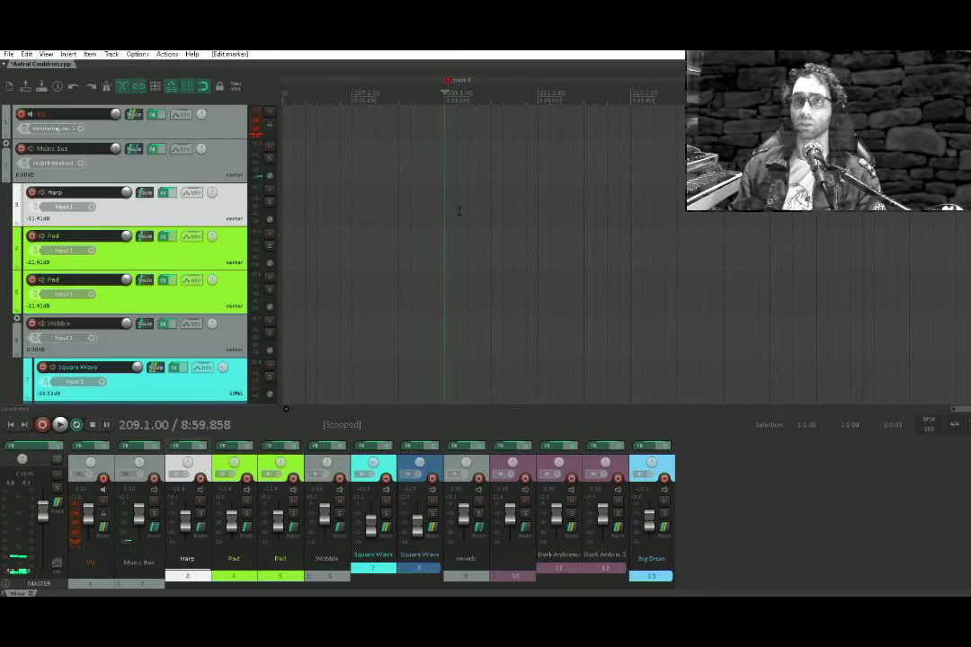
{"action": "left_click_drag", "start_coordinate": [450, 206], "coordinate": [538, 207]}
{"action": "double_click", "coordinate": [490, 210]}
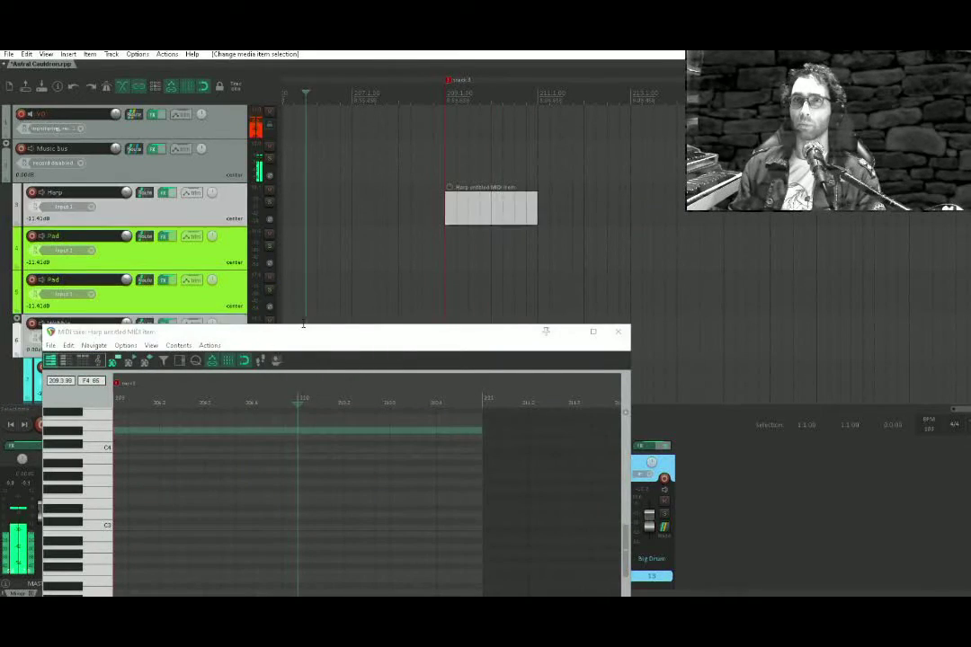
Enter the notes G2 and D3 in the Harp item, both lasting the whole of bar 209
{"action": "left_click_drag", "start_coordinate": [301, 335], "coordinate": [421, 183]}
{"action": "scroll", "coordinate": [289, 349], "scroll_direction": "left", "scroll_amount": 3}
{"action": "scroll", "coordinate": [289, 349], "scroll_direction": "down", "scroll_amount": 1}
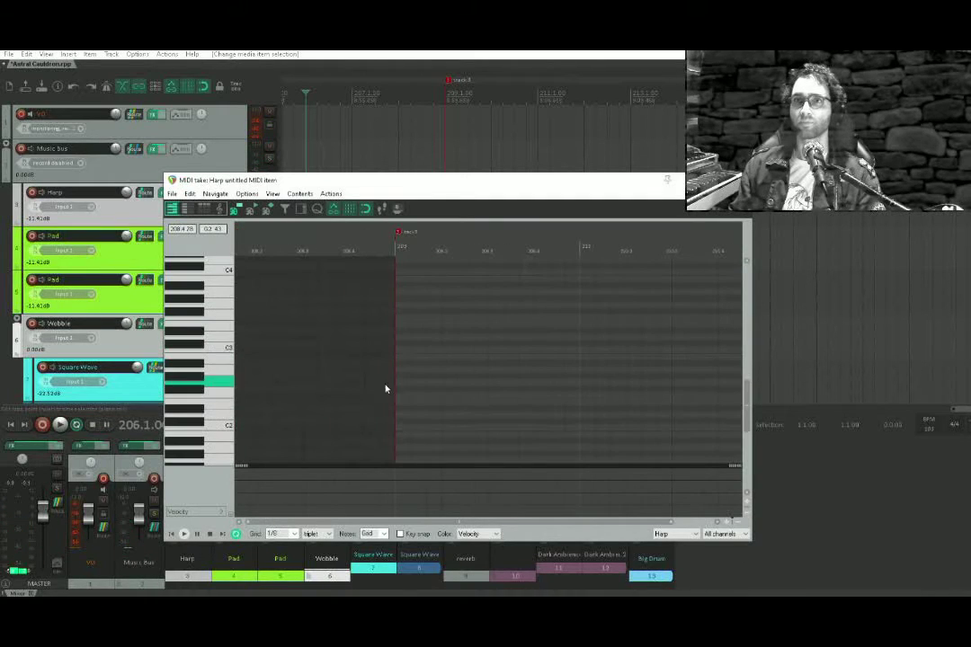
{"action": "left_click", "coordinate": [406, 385]}
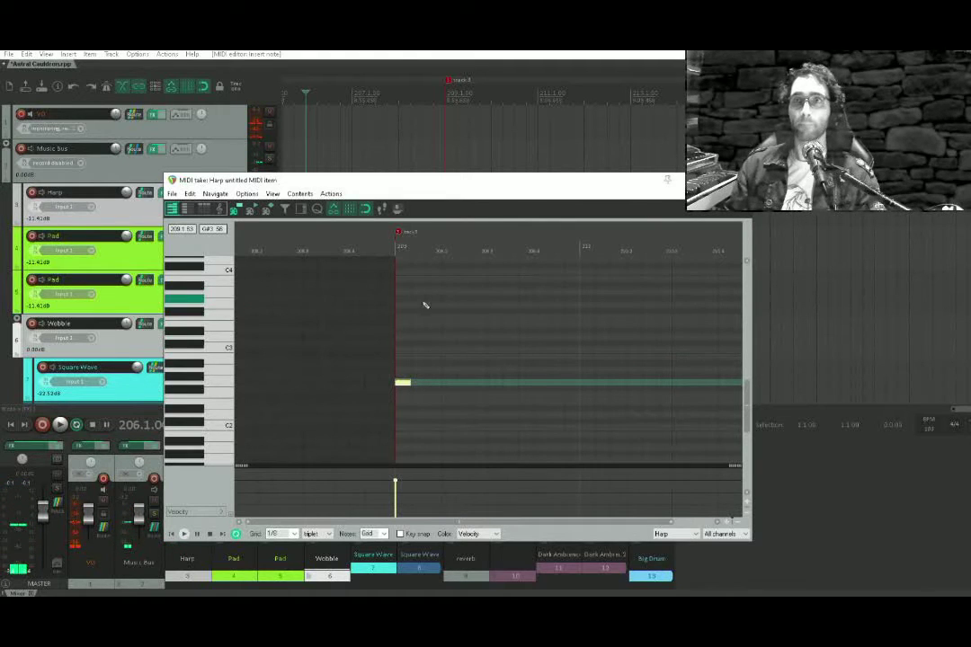
{"action": "left_click_drag", "start_coordinate": [401, 339], "coordinate": [419, 340]}
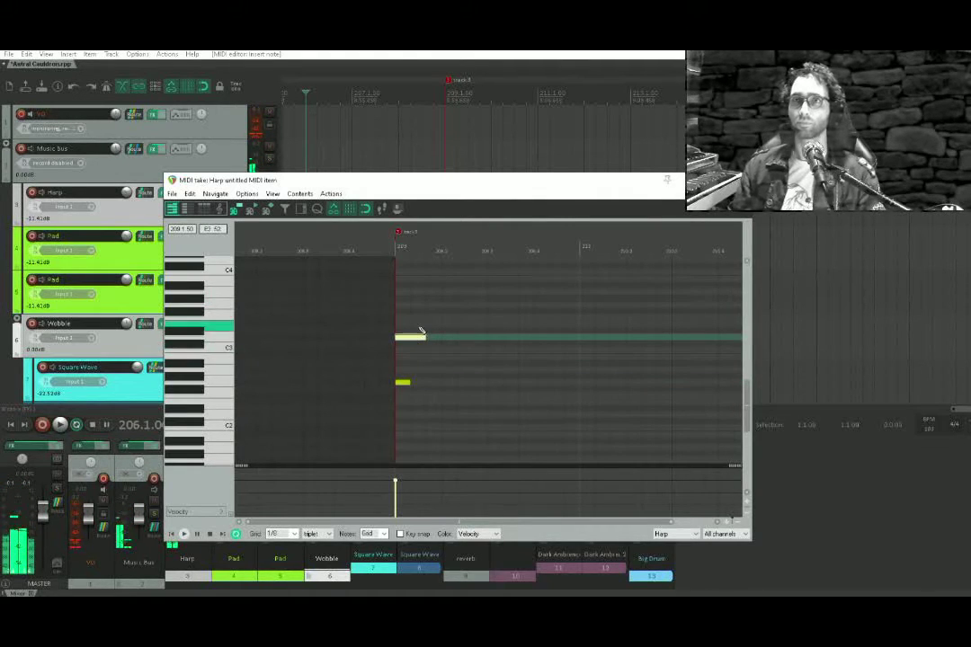
{"action": "left_click", "coordinate": [410, 382]}
{"action": "left_click_drag", "start_coordinate": [409, 381], "coordinate": [423, 383]}
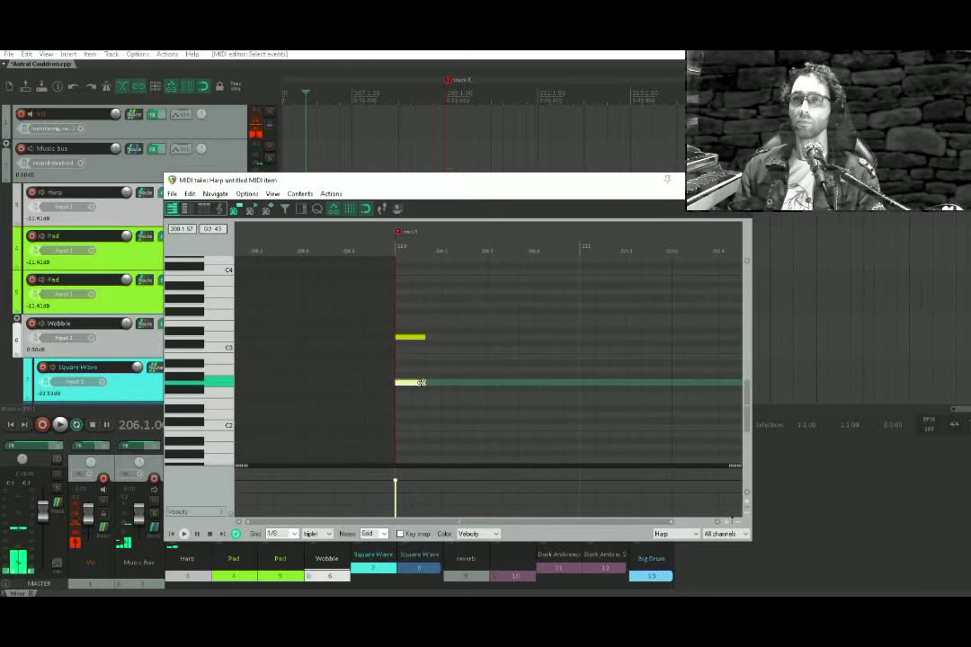
{"action": "left_click_drag", "start_coordinate": [464, 298], "coordinate": [579, 383]}
Play the G2 and D3 chord from the bar before it
{"action": "left_click", "coordinate": [315, 388]}
{"action": "key", "text": "space"}
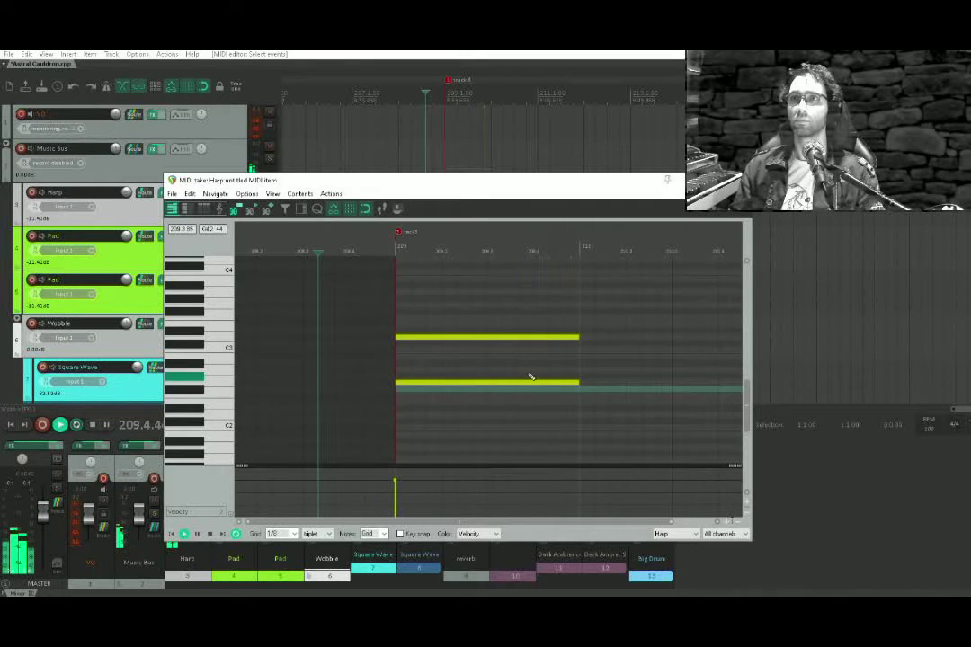
{"action": "key", "text": "space"}
Enter the notes A#2 and F2 in the Harp item, both lasting the whole of bar 210
{"action": "mouse_move", "coordinate": [597, 378]}
{"action": "left_mouse_down"}
{"action": "mouse_move", "coordinate": [413, 318]}
{"action": "mouse_move", "coordinate": [407, 308]}
{"action": "mouse_move", "coordinate": [578, 309]}
{"action": "left_mouse_up"}
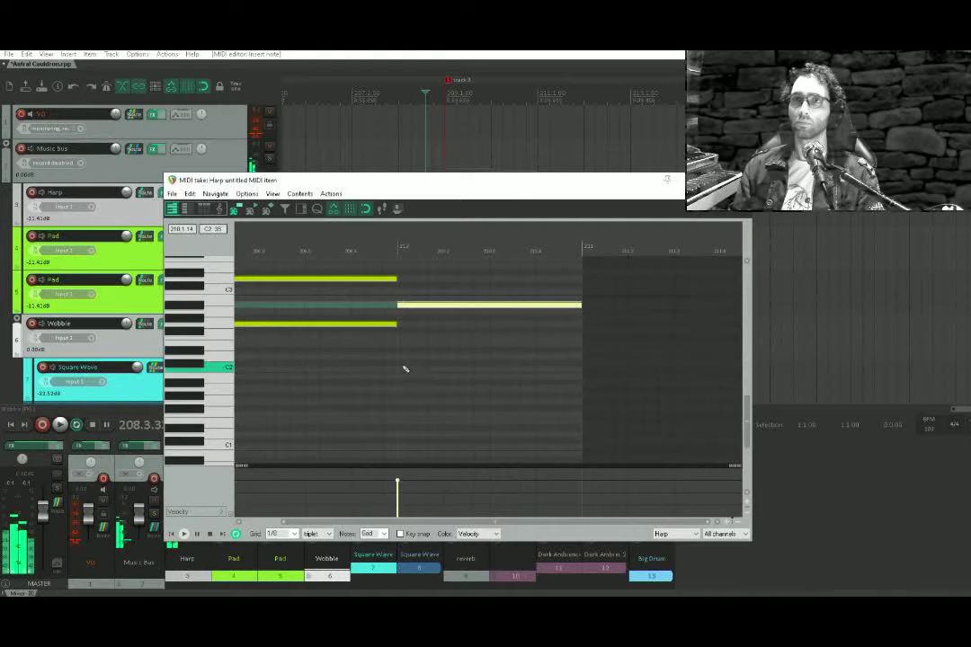
{"action": "mouse_move", "coordinate": [401, 345]}
{"action": "left_mouse_down"}
{"action": "mouse_move", "coordinate": [502, 344]}
{"action": "mouse_move", "coordinate": [546, 312]}
{"action": "mouse_move", "coordinate": [554, 345]}
{"action": "mouse_move", "coordinate": [583, 350]}
{"action": "mouse_move", "coordinate": [588, 341]}
{"action": "left_mouse_up"}
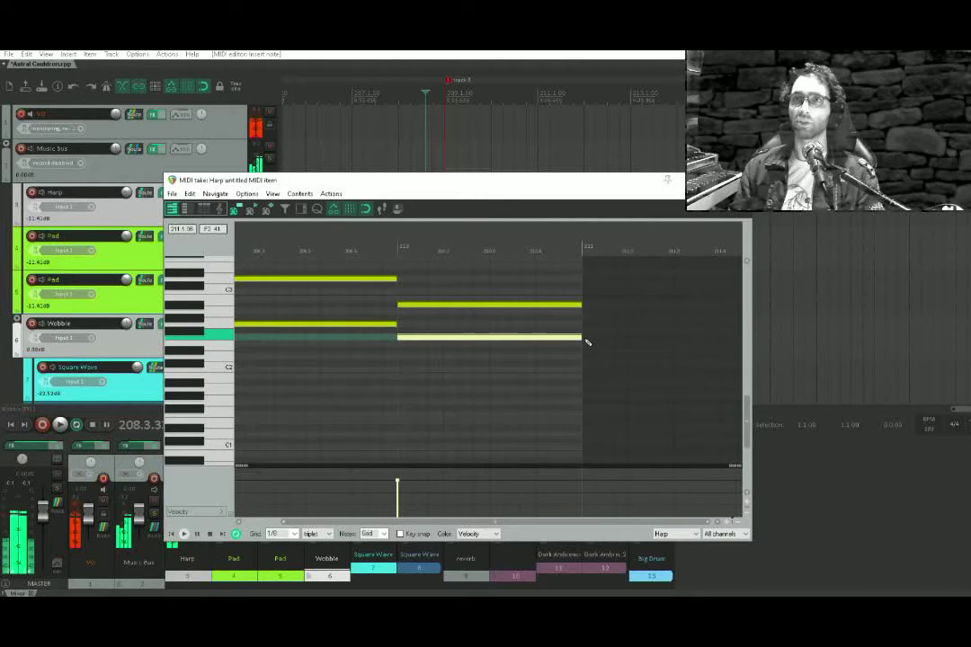
{"action": "left_click_drag", "start_coordinate": [588, 342], "coordinate": [591, 342]}
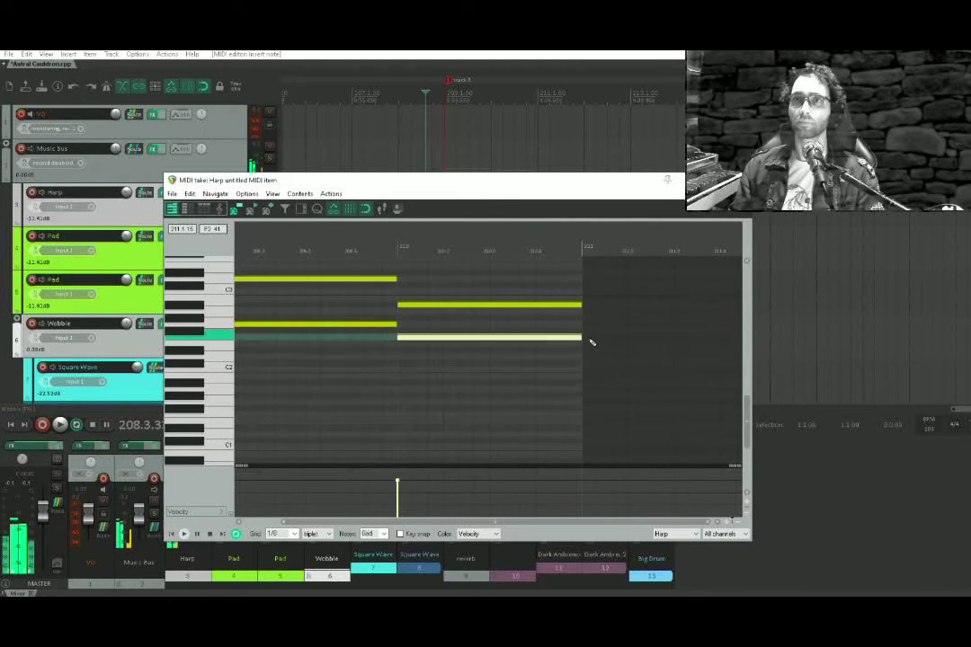
{"action": "left_click_drag", "start_coordinate": [469, 367], "coordinate": [607, 403]}
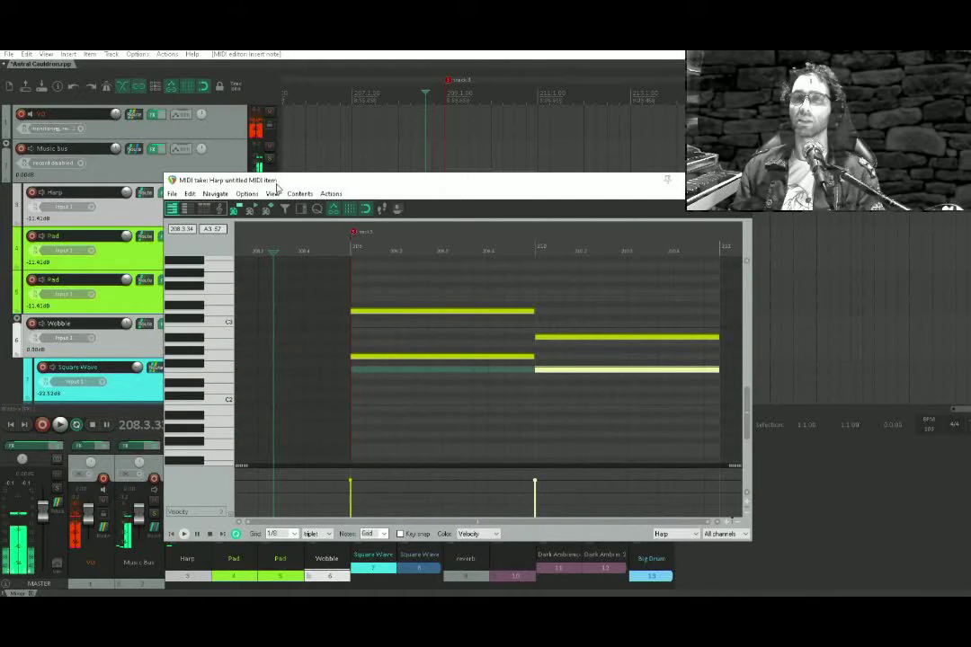
{"action": "left_click_drag", "start_coordinate": [458, 317], "coordinate": [340, 363]}
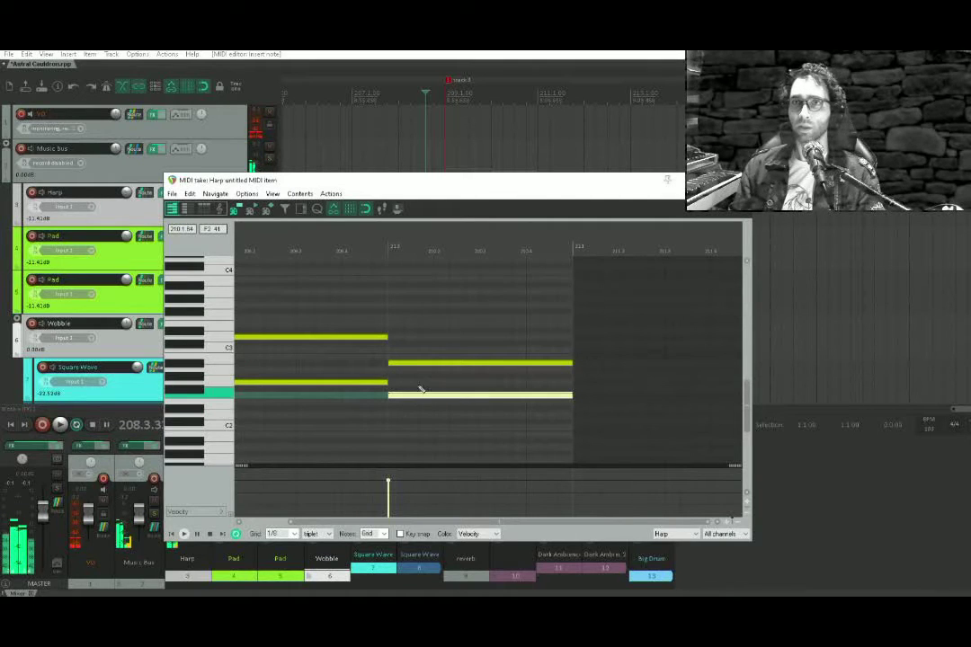
Play the change from the bar 209 chord to the bar 210 chord, starting late in bar 209
{"action": "left_click", "coordinate": [430, 365]}
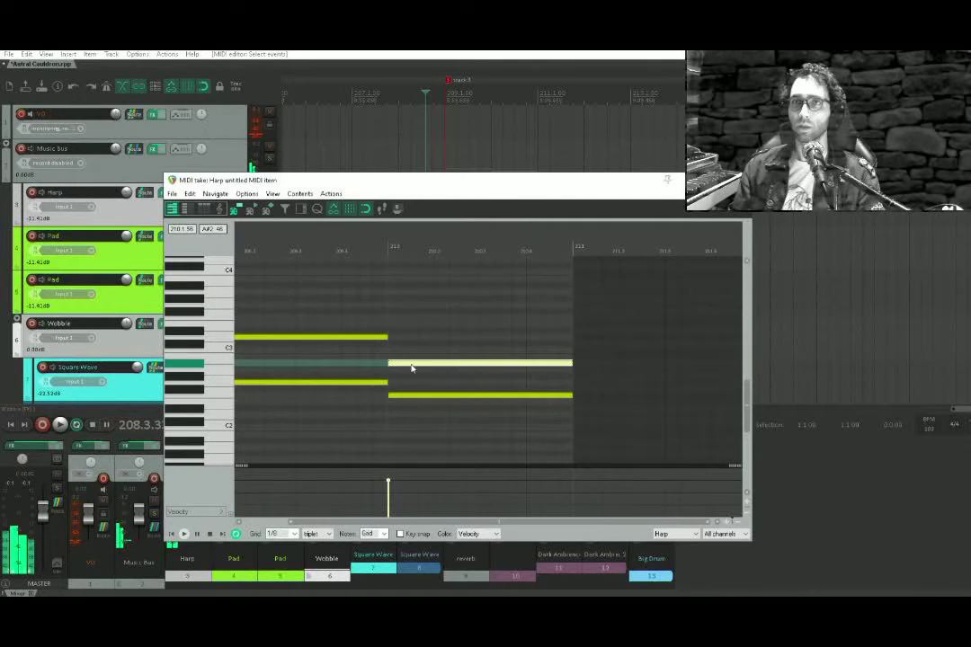
{"action": "left_click", "coordinate": [329, 418]}
{"action": "key", "text": "space"}
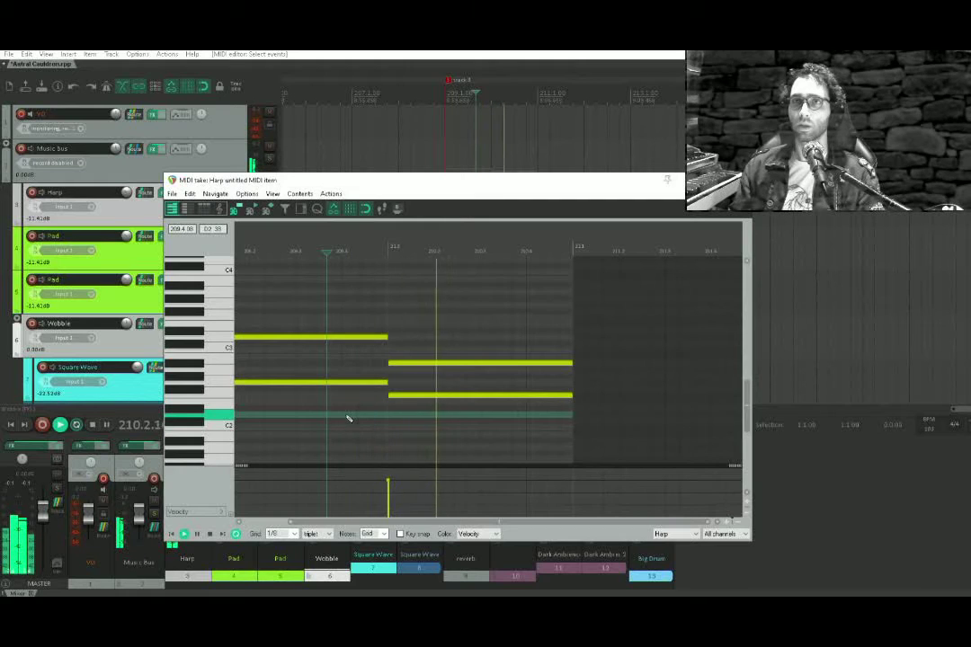
{"action": "key", "text": "space"}
Raise the upper note of the bar 210 chord to C3 and play the chord change
{"action": "left_click", "coordinate": [423, 365]}
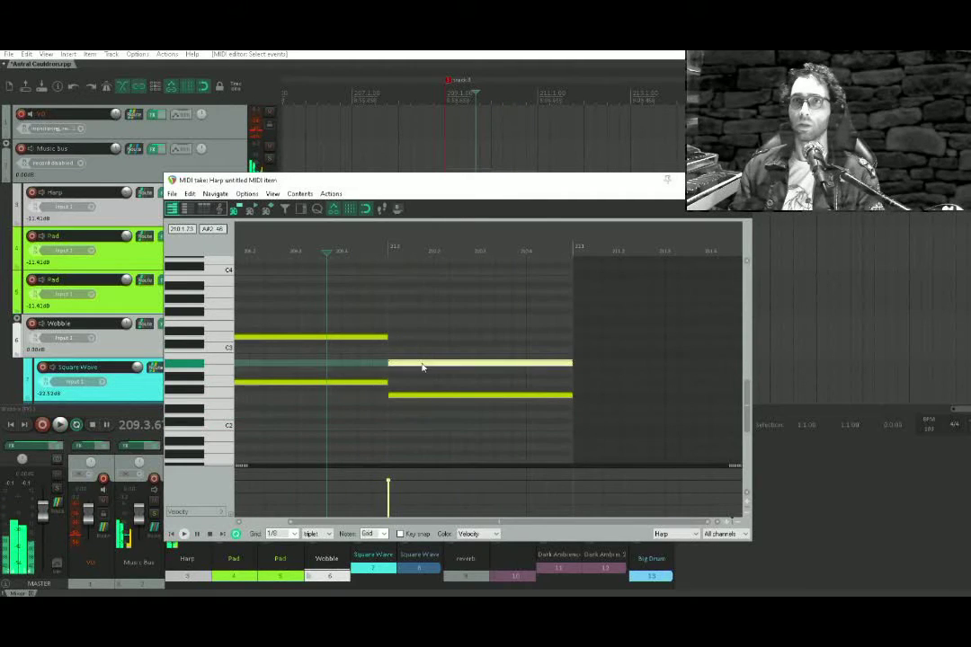
{"action": "left_click_drag", "start_coordinate": [422, 367], "coordinate": [448, 459]}
{"action": "key", "text": "space"}
{"action": "key", "text": "space"}
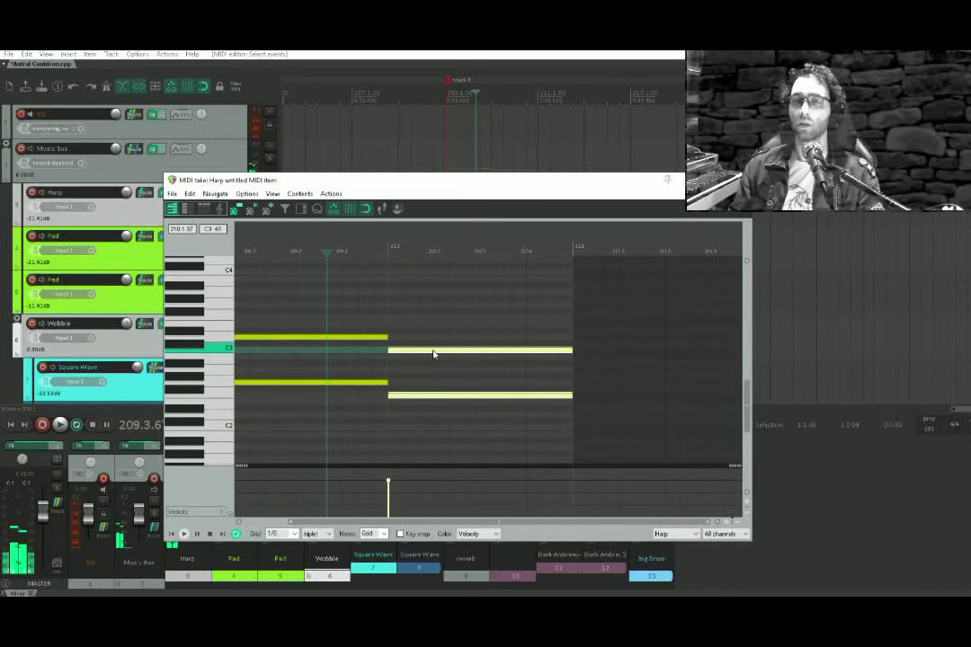
Lengthen the Harp item to four bars so that it ends at bar 213
{"action": "scroll", "coordinate": [510, 354], "scroll_direction": "down", "scroll_amount": 4}
{"action": "left_click_drag", "start_coordinate": [518, 183], "coordinate": [490, 357]}
{"action": "left_click_drag", "start_coordinate": [533, 216], "coordinate": [629, 217]}
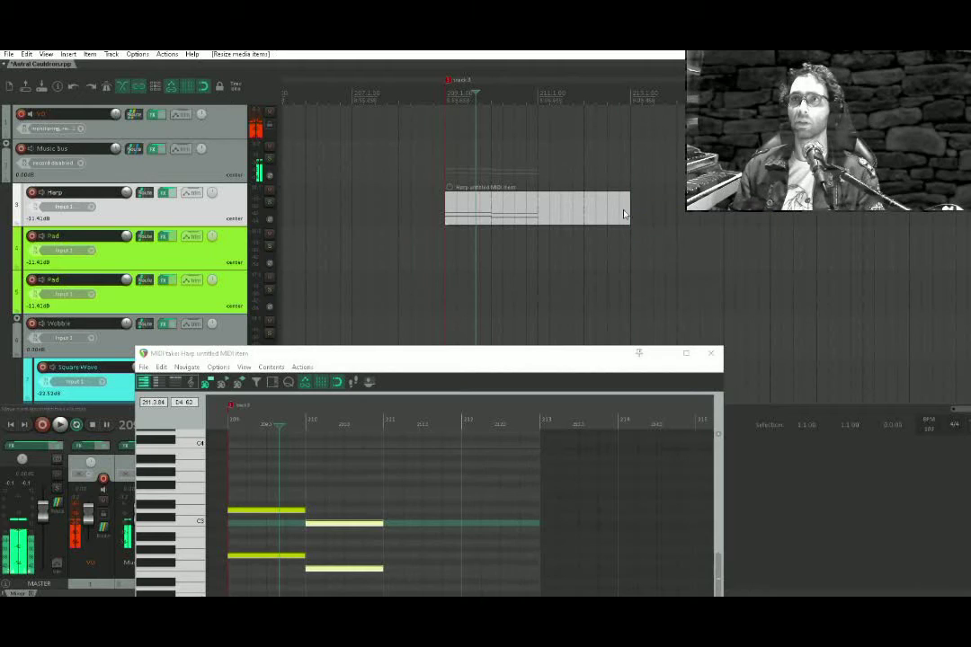
Copy the two-note chord shape into the added bars as G#2 and D#3 in bar 211 and F#2 and C#3 in bar 212
{"action": "left_click_drag", "start_coordinate": [464, 355], "coordinate": [485, 175]}
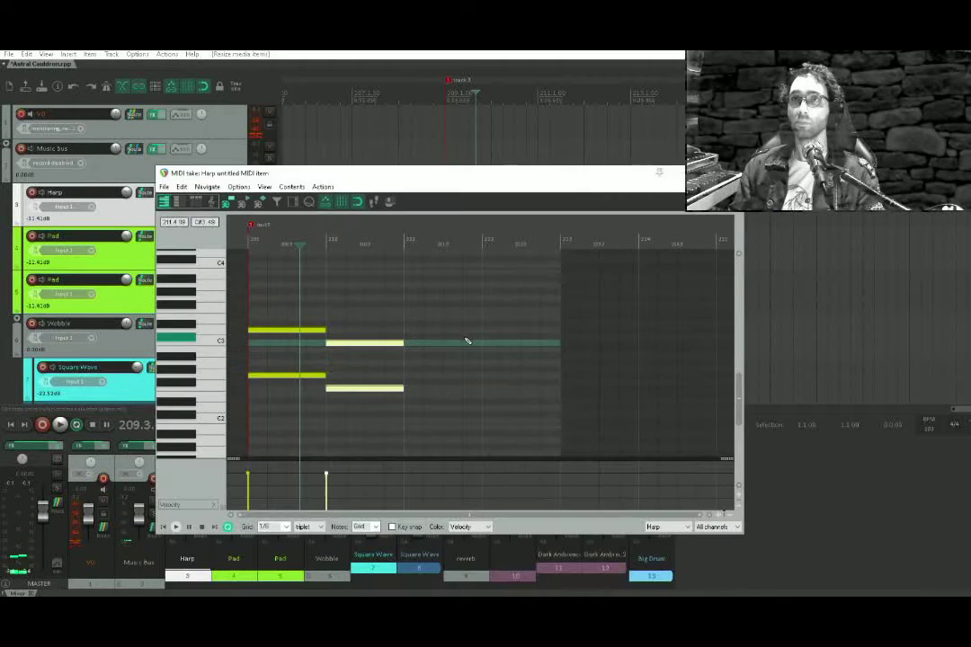
{"action": "scroll", "coordinate": [466, 340], "scroll_direction": "down", "scroll_amount": 2}
{"action": "left_click_drag", "start_coordinate": [360, 365], "coordinate": [529, 364]}
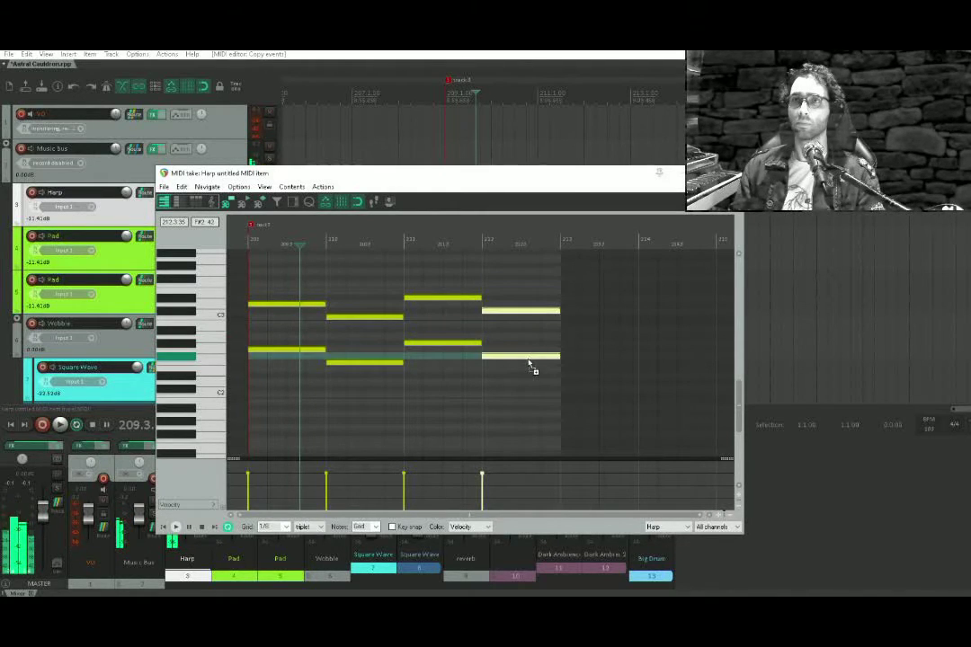
Set a time selection from bar 209 to 213, play the Harp part from its start and close the note editor
{"action": "left_click_drag", "start_coordinate": [461, 176], "coordinate": [479, 251]}
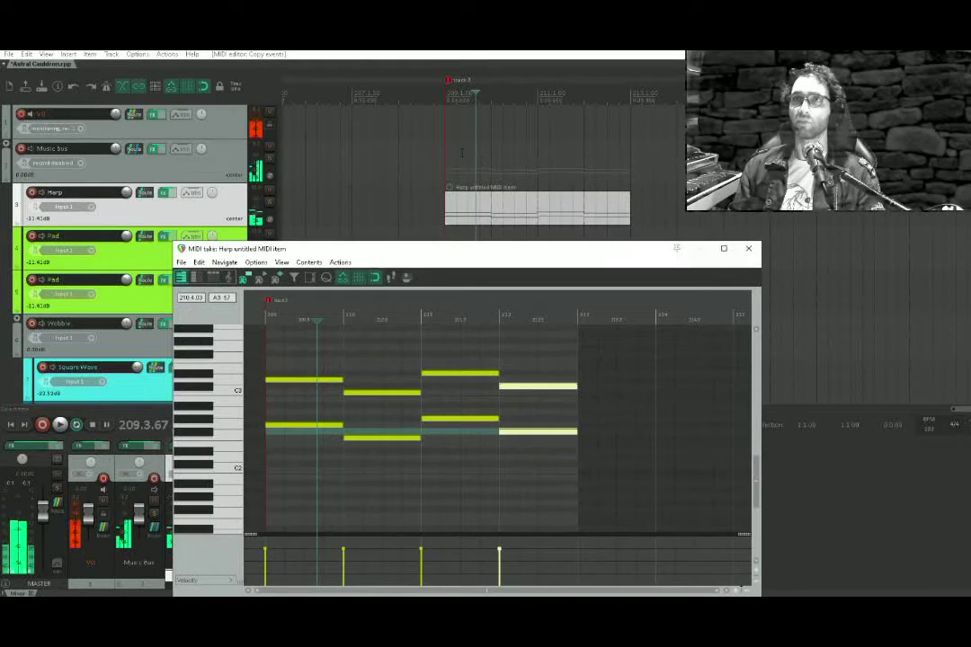
{"action": "left_click_drag", "start_coordinate": [622, 167], "coordinate": [451, 126]}
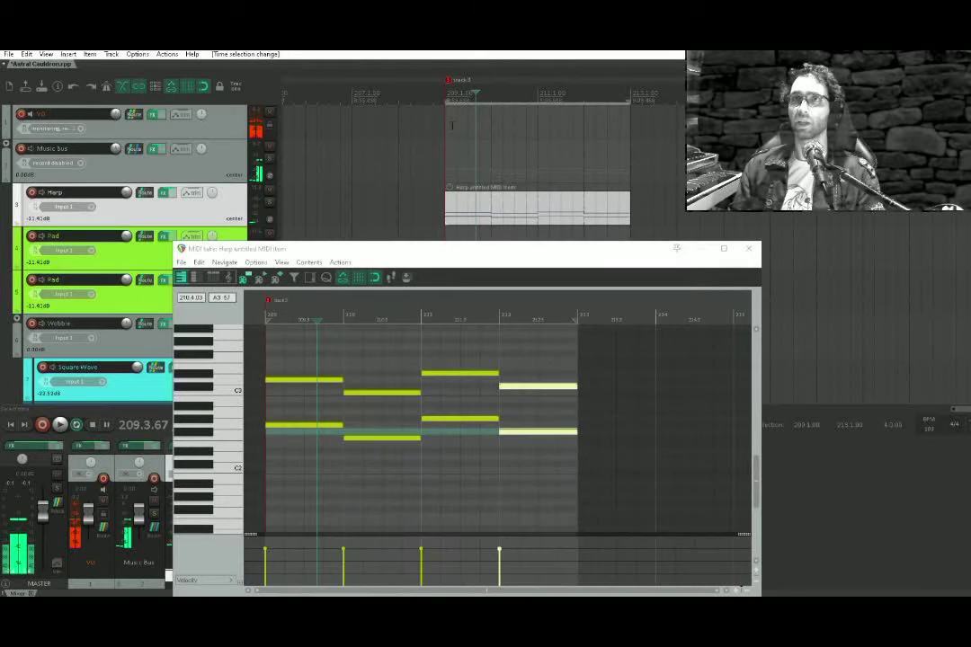
{"action": "left_click", "coordinate": [453, 83]}
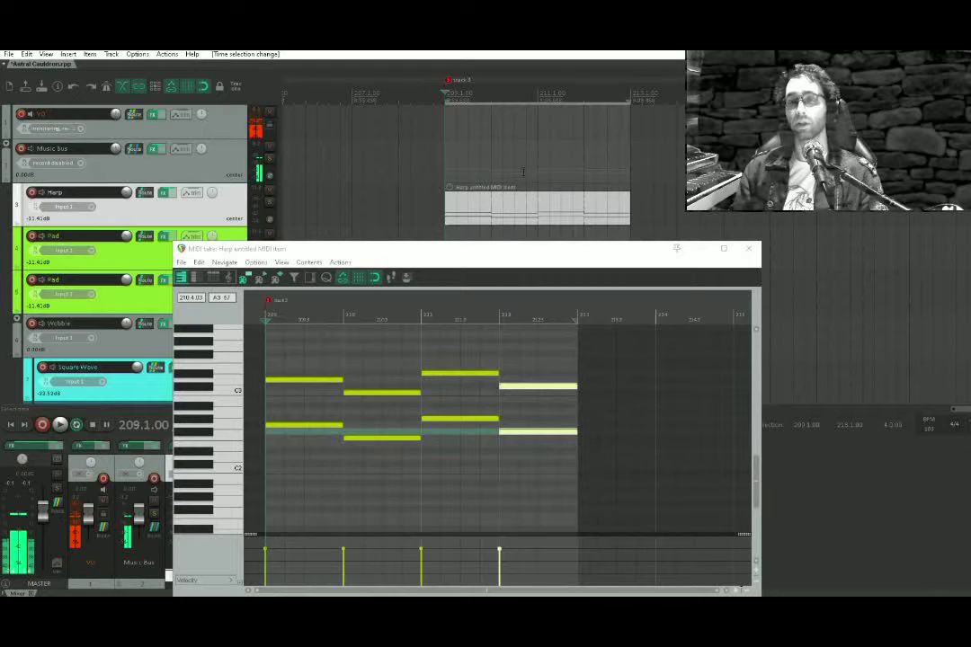
{"action": "key", "text": "space"}
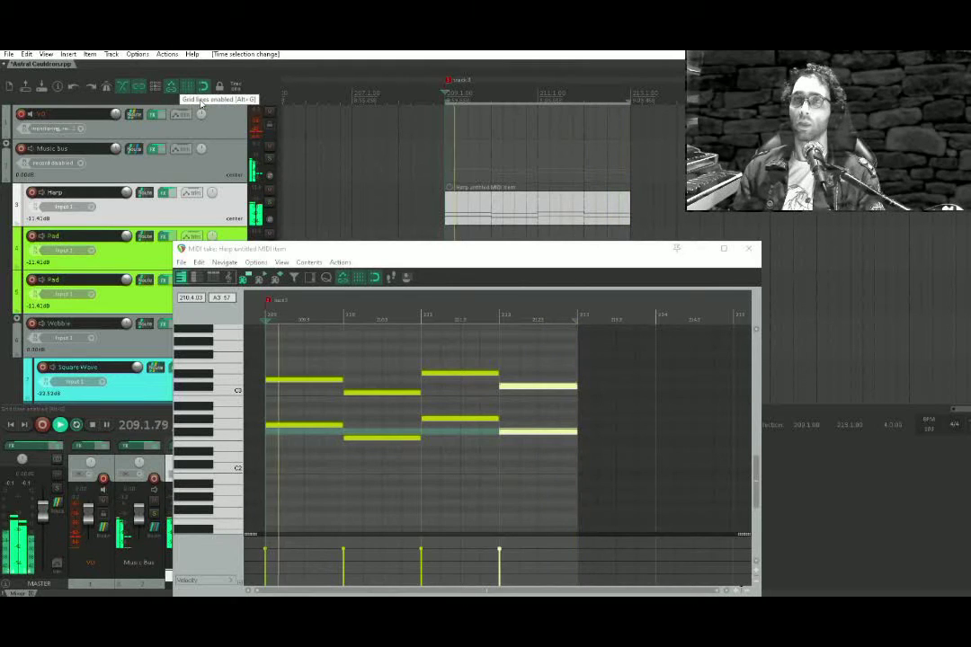
{"action": "key", "text": "space"}
{"action": "left_click", "coordinate": [748, 249]}
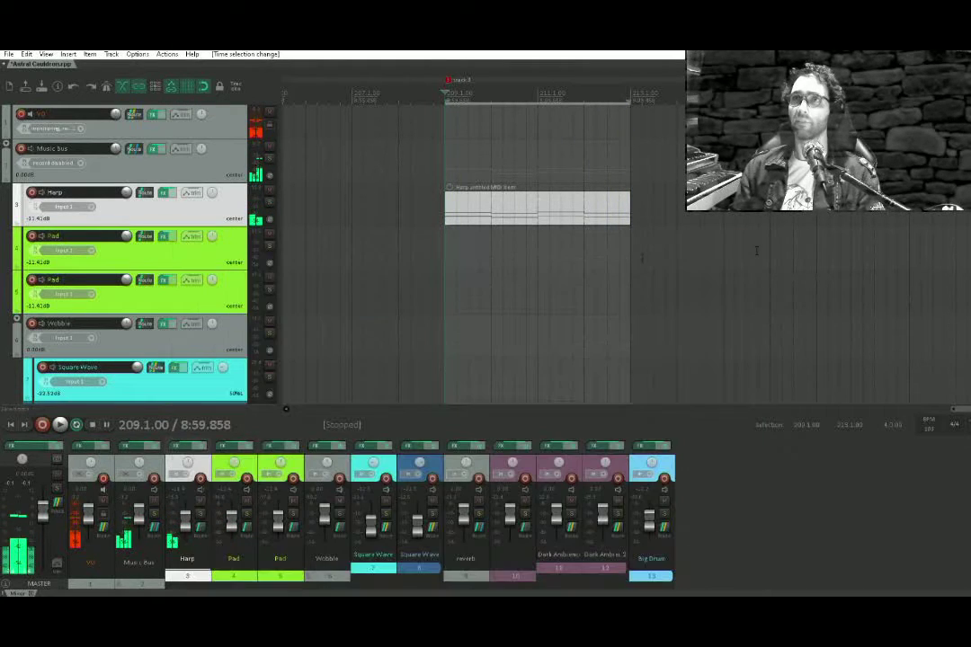
Insert a tempo marker at bar 209 with the tempo set to 84 BPM
{"action": "key", "text": "Down"}
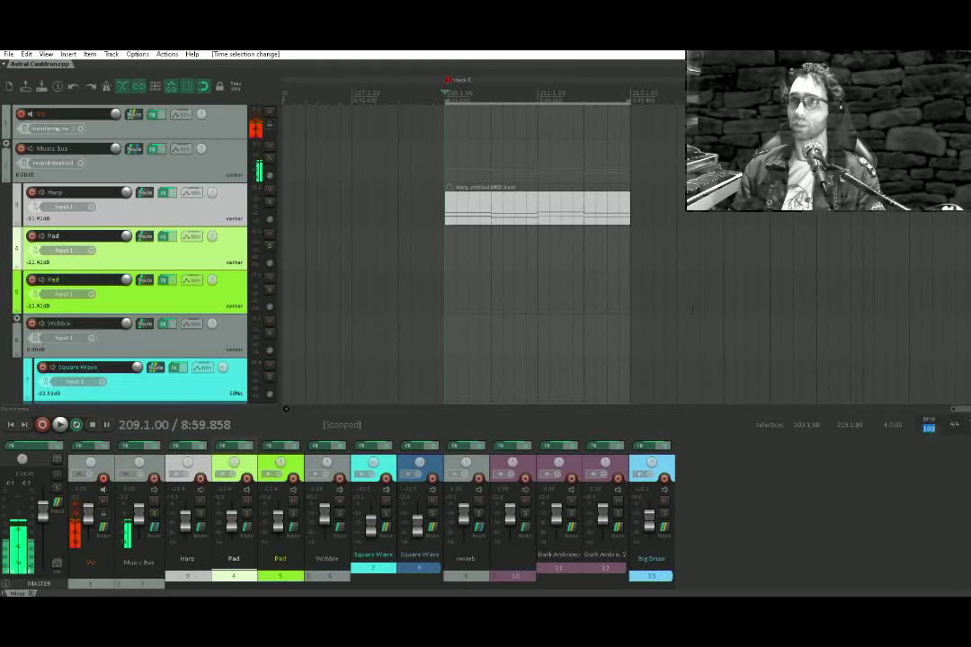
{"action": "key", "text": "Up"}
{"action": "key", "text": "Up"}
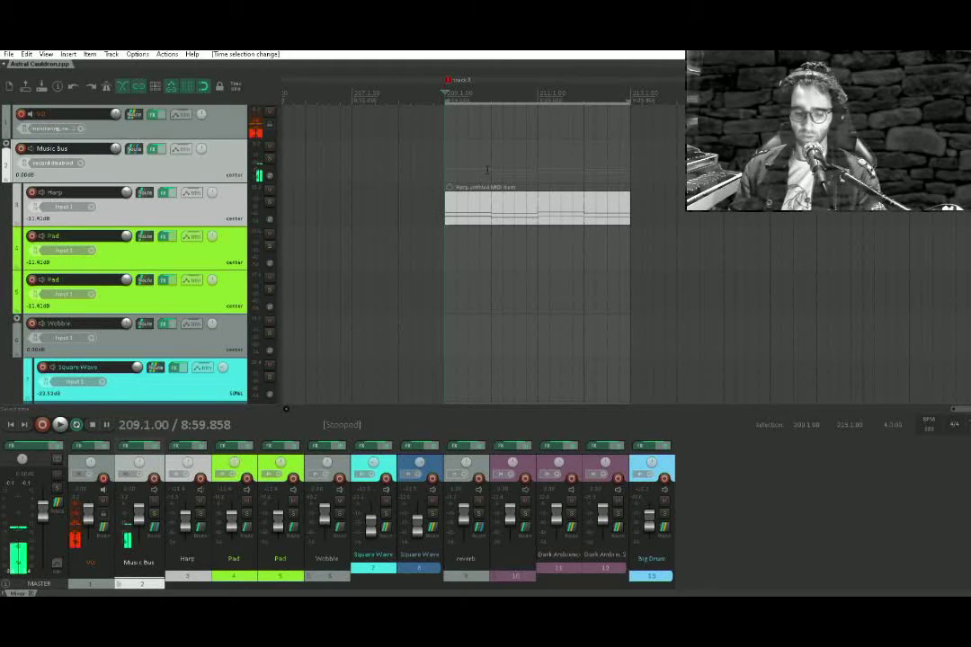
{"action": "key", "text": "shift+c"}
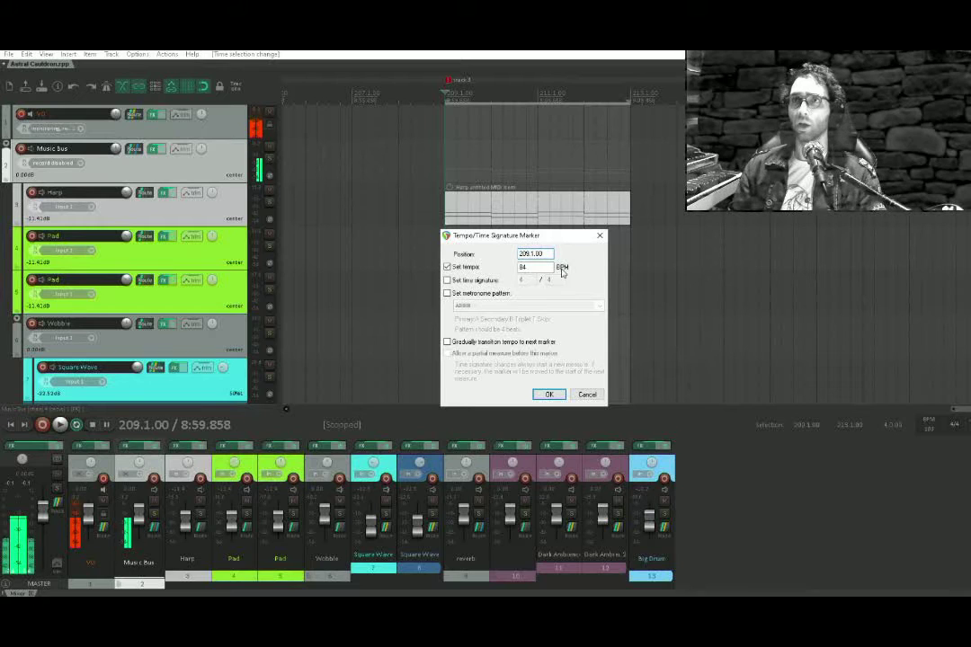
{"action": "left_click", "coordinate": [550, 395]}
Play the Harp part from bar 209 at the new tempo and clear the time selection
{"action": "key", "text": "space"}
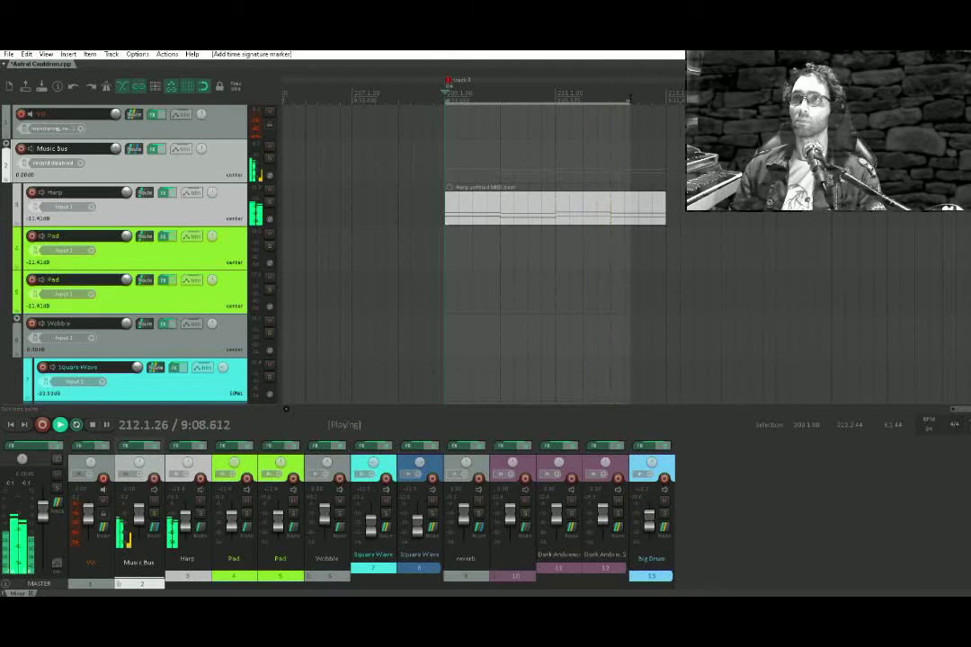
{"action": "key", "text": "Escape"}
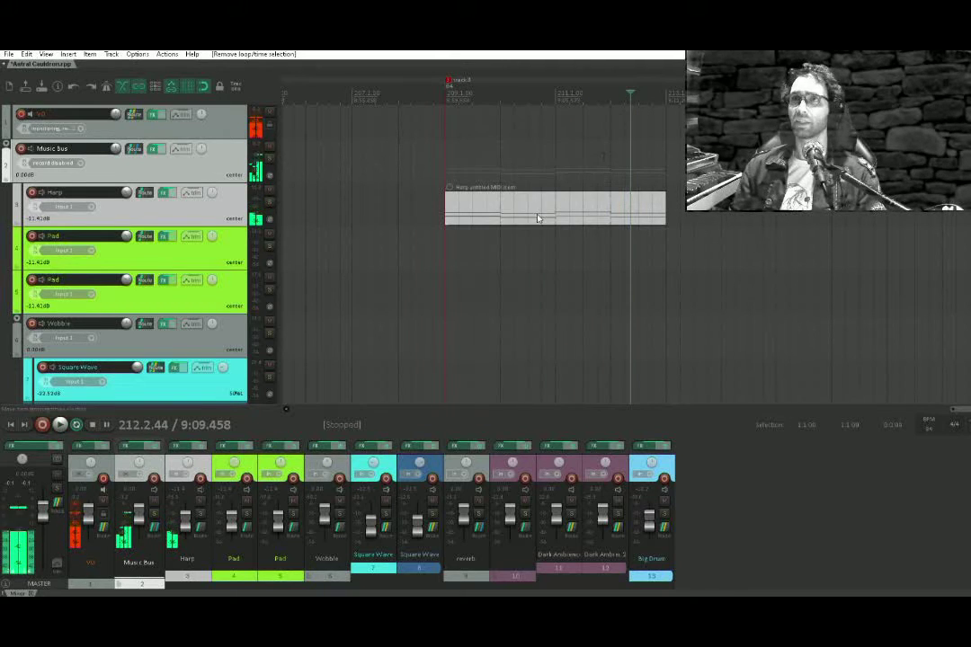
{"action": "left_click", "coordinate": [693, 225]}
{"action": "left_click", "coordinate": [681, 233]}
Duplicate the four-bar Harp item three times so the part continues to bar 225
{"action": "left_click", "coordinate": [555, 215]}
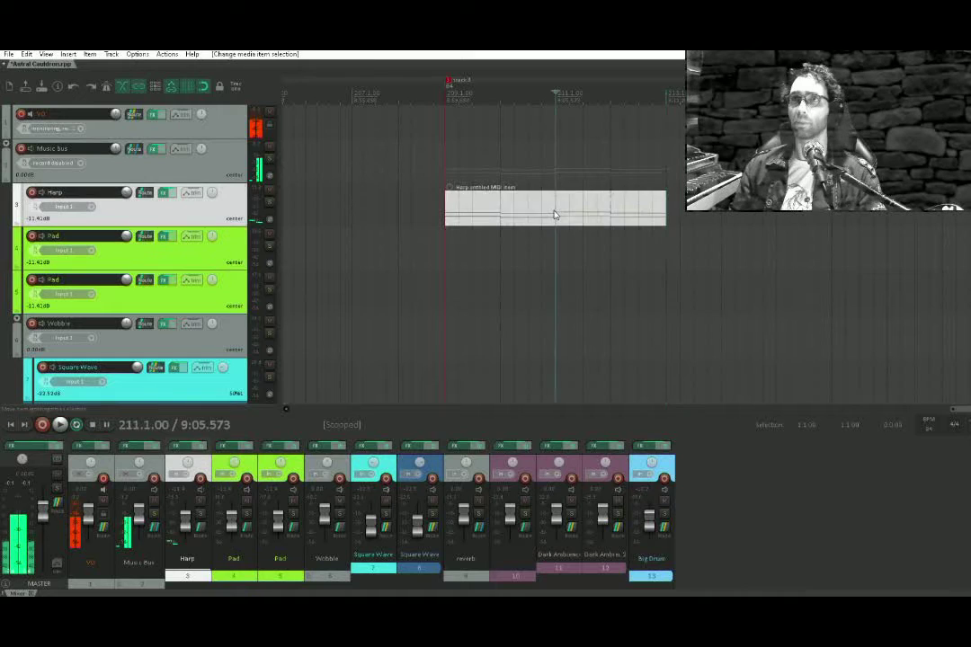
{"action": "scroll", "coordinate": [554, 215], "scroll_direction": "down", "scroll_amount": 5}
{"action": "key", "text": "ctrl+d"}
{"action": "key", "text": "ctrl+d"}
{"action": "key", "text": "ctrl+d"}
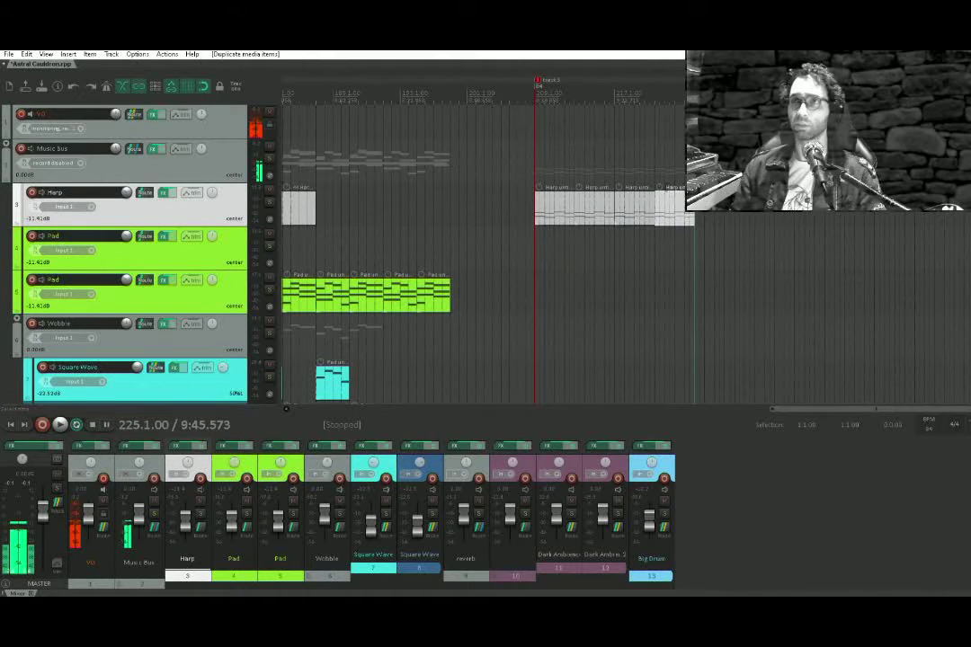
Copy the last two Harp items, from bar 217 to 225, onto the upper Pad track at the same position
{"action": "scroll", "coordinate": [630, 203], "scroll_direction": "up", "scroll_amount": 3}
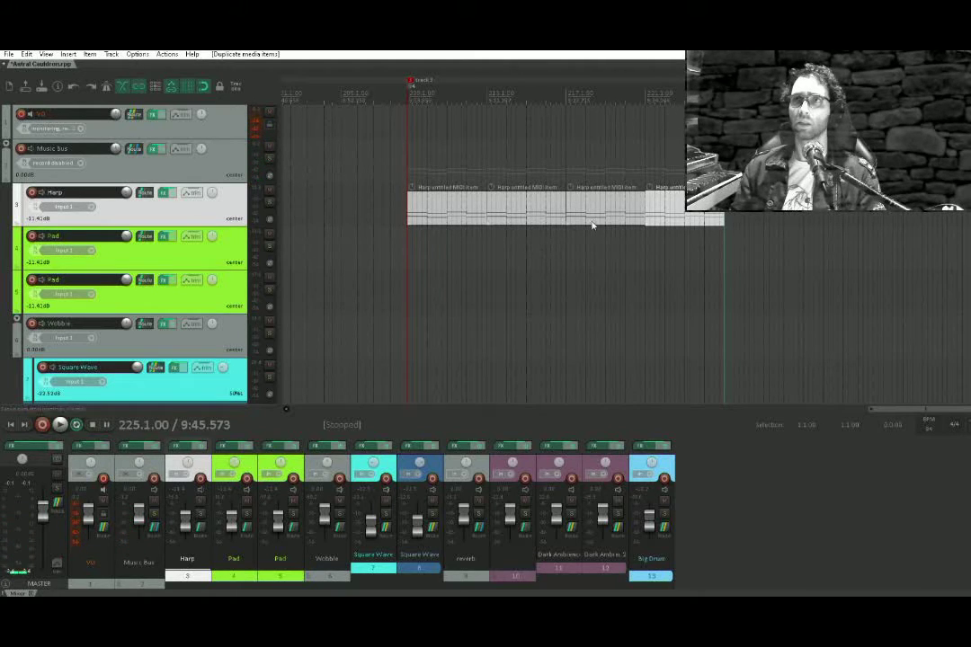
{"action": "left_click_drag", "start_coordinate": [593, 226], "coordinate": [688, 222]}
{"action": "left_click_drag", "start_coordinate": [614, 221], "coordinate": [616, 250]}
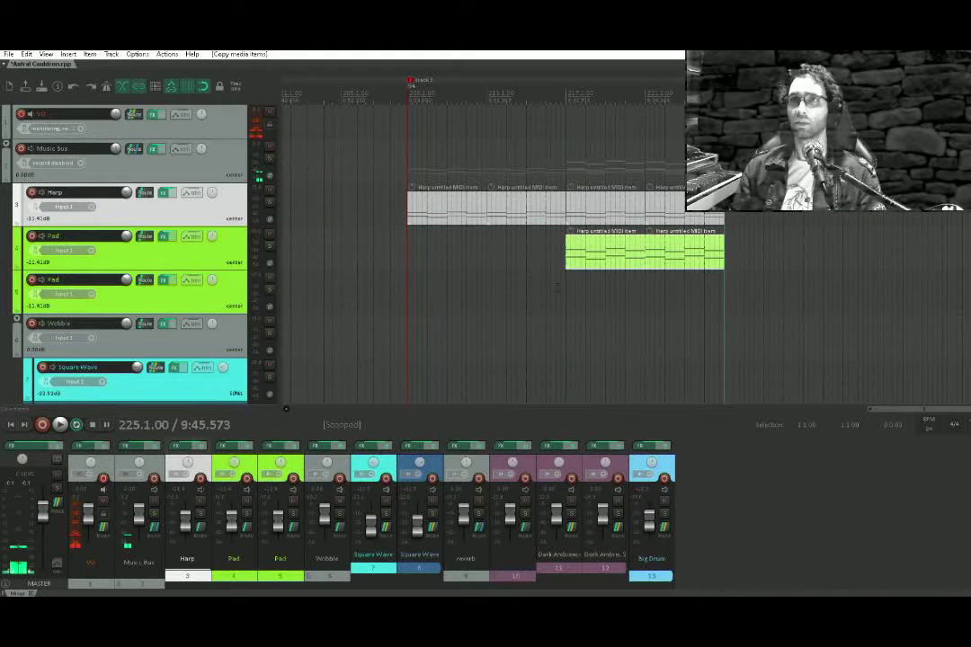
Play the Harp together with the copied Pad part from bar 216.3
{"action": "left_click", "coordinate": [556, 288]}
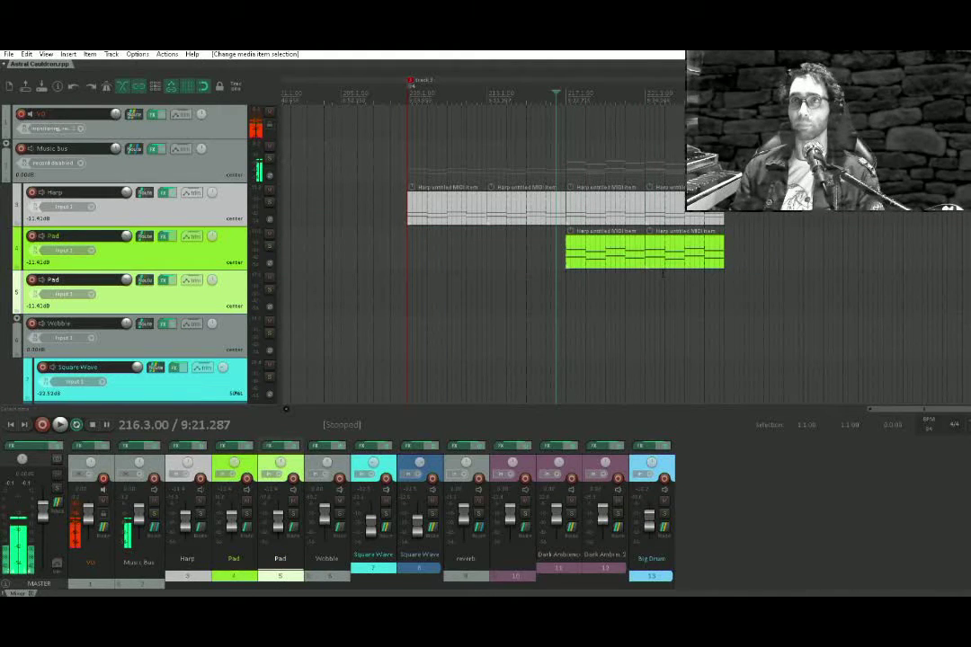
{"action": "key", "text": "space"}
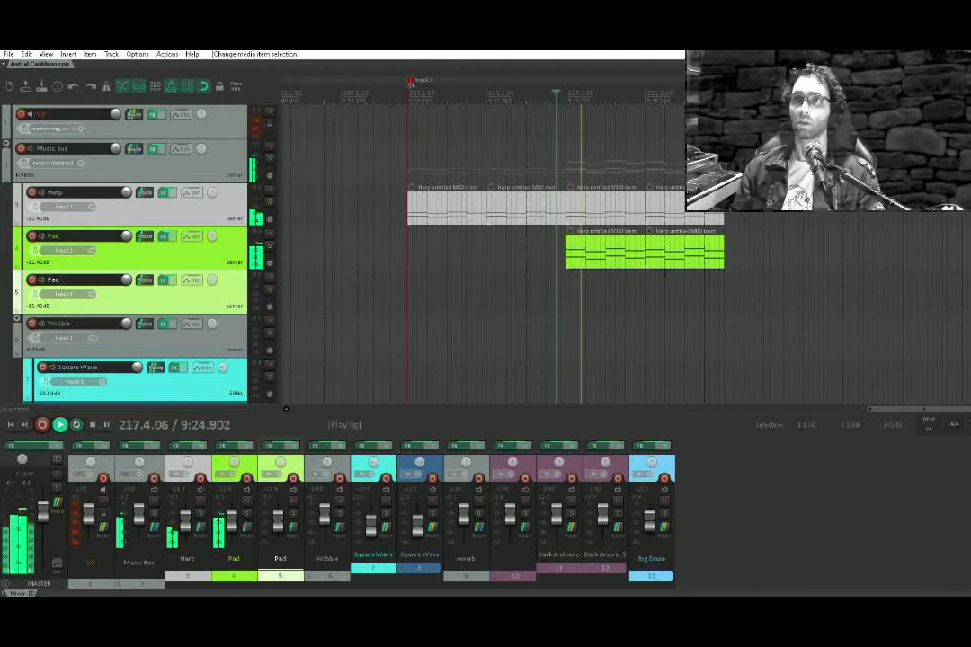
{"action": "key", "text": "space"}
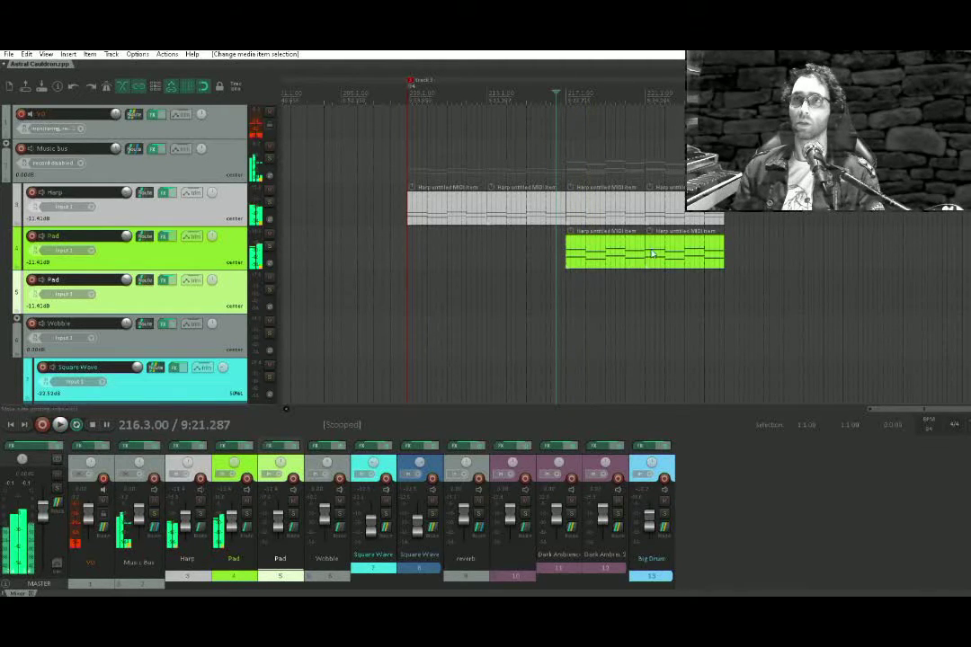
Move the two copied items down to the lower Pad track at bar 217 and play from bar 216.3
{"action": "left_click_drag", "start_coordinate": [654, 254], "coordinate": [608, 285]}
{"action": "key", "text": "space"}
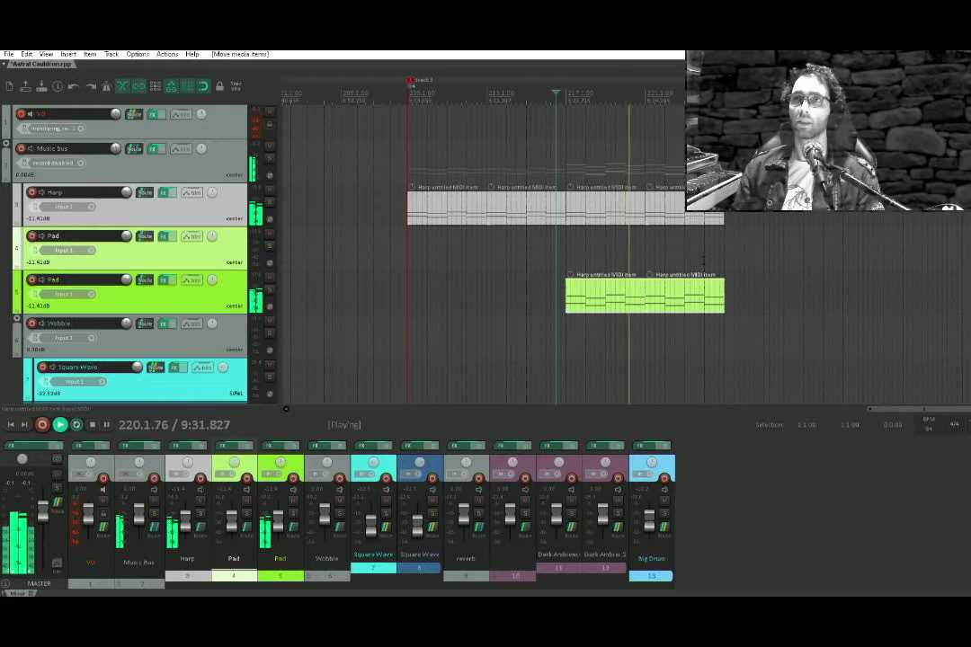
Stop playback and add an empty MIDI item on the Big Drum track from bar 217 to 225
{"action": "scroll", "coordinate": [617, 258], "scroll_direction": "down", "scroll_amount": 2}
{"action": "scroll", "coordinate": [598, 217], "scroll_direction": "down", "scroll_amount": 5}
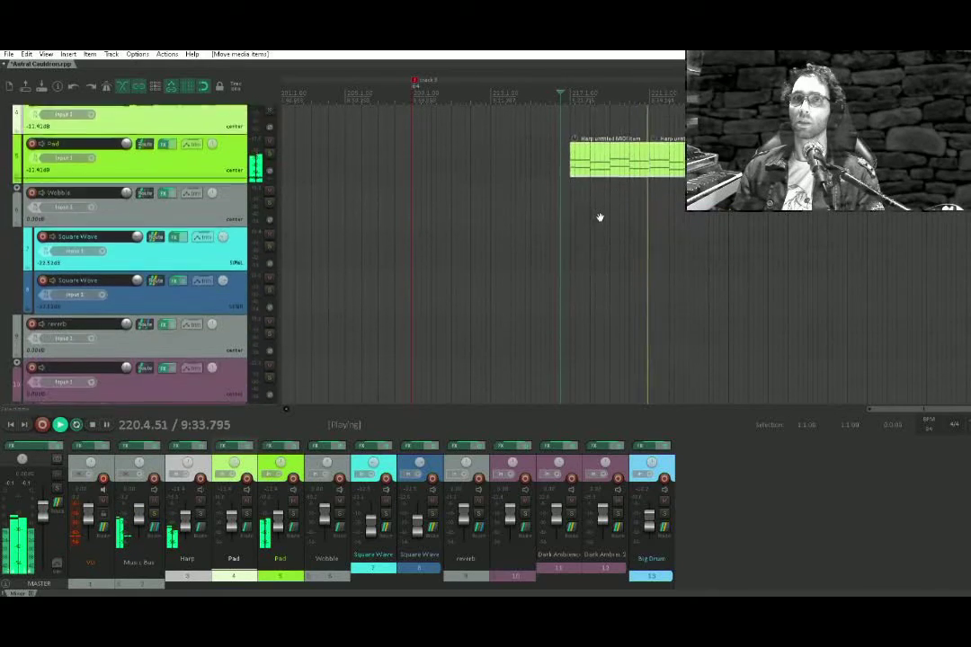
{"action": "scroll", "coordinate": [579, 206], "scroll_direction": "up", "scroll_amount": 6}
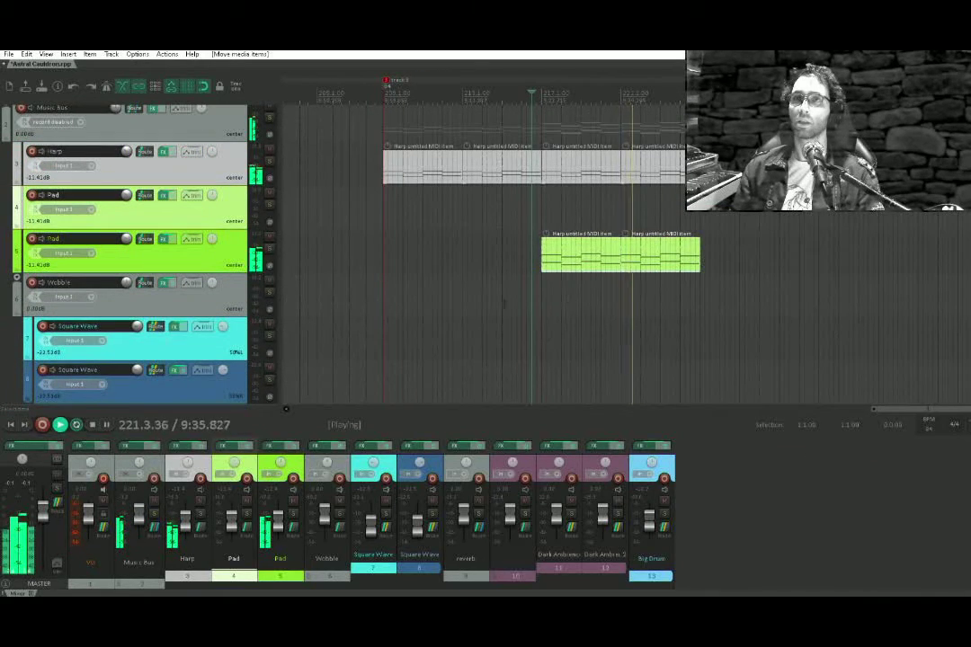
{"action": "key", "text": "grave"}
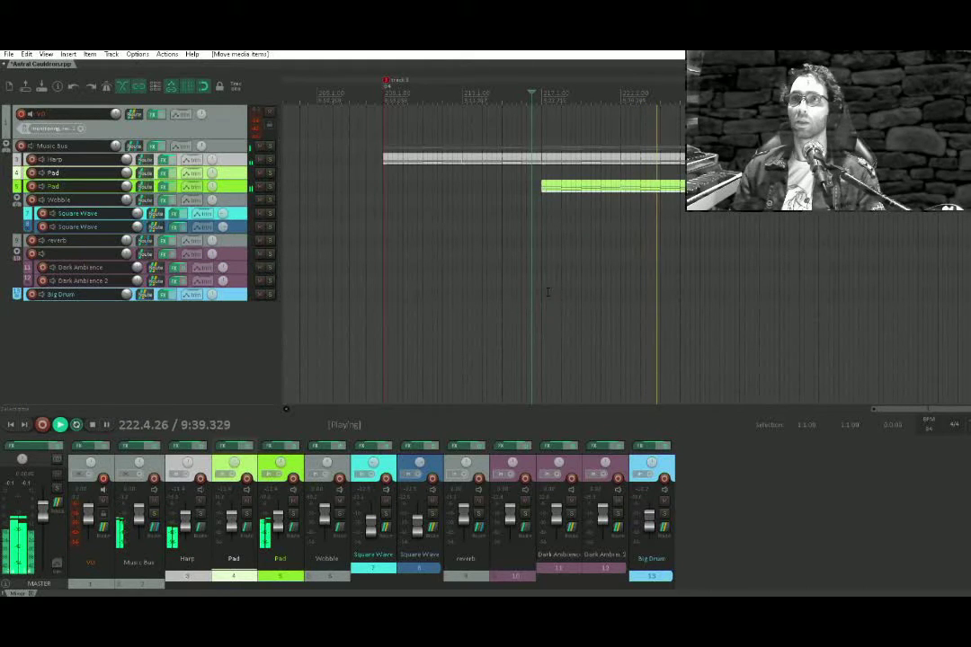
{"action": "key", "text": "space"}
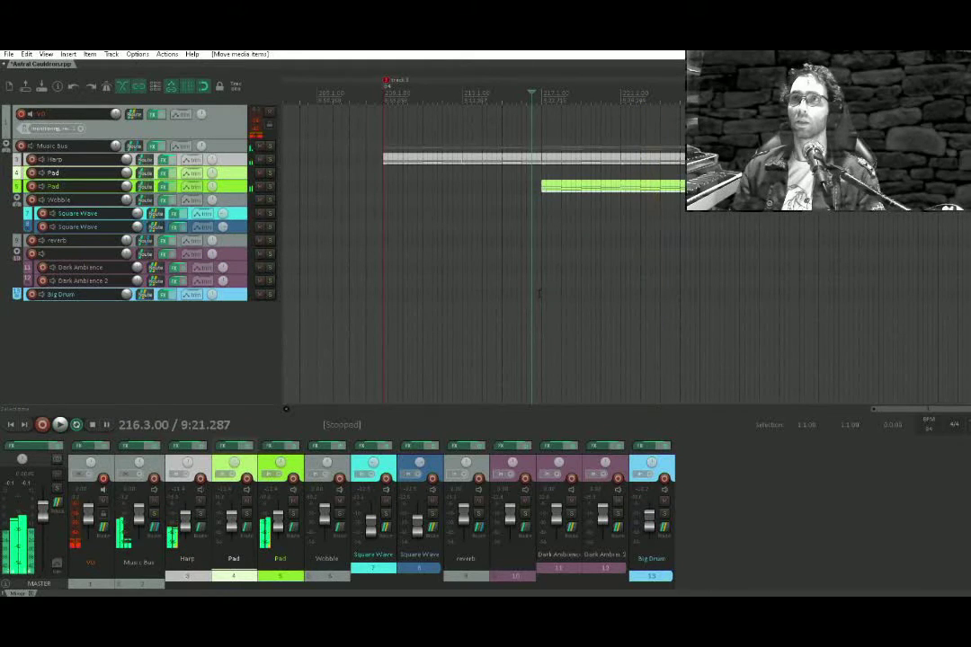
{"action": "left_click", "coordinate": [542, 297]}
{"action": "left_click", "coordinate": [545, 299]}
{"action": "mouse_move", "coordinate": [545, 297]}
{"action": "left_mouse_down"}
{"action": "mouse_move", "coordinate": [713, 297]}
{"action": "mouse_move", "coordinate": [700, 295]}
{"action": "left_mouse_up"}
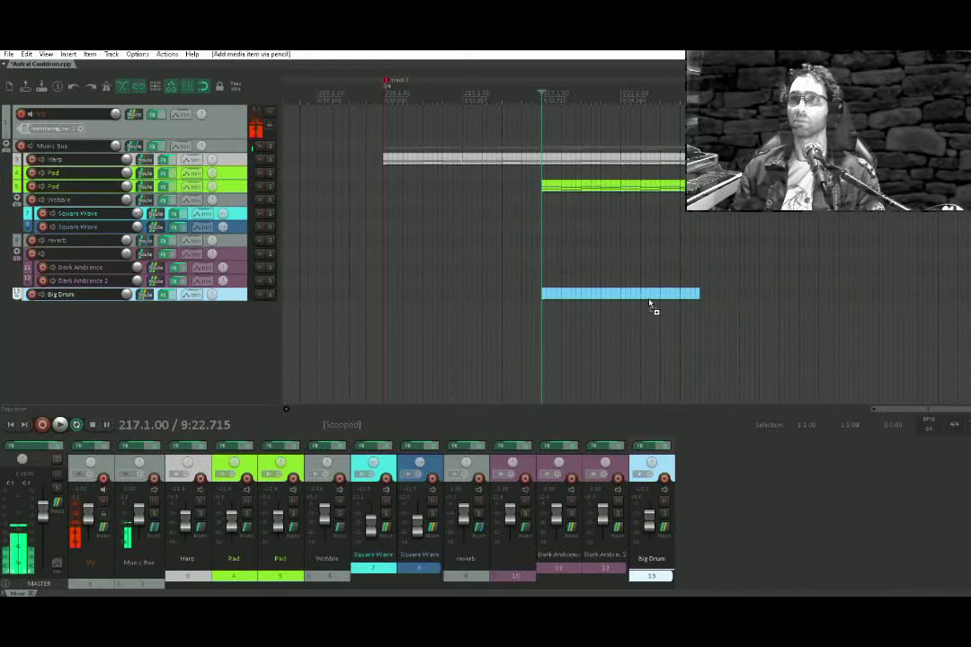
Add a G1 note at the start of bar 217 in the Big Drum item and audition it from bar 216
{"action": "double_click", "coordinate": [547, 293]}
{"action": "left_click", "coordinate": [285, 443]}
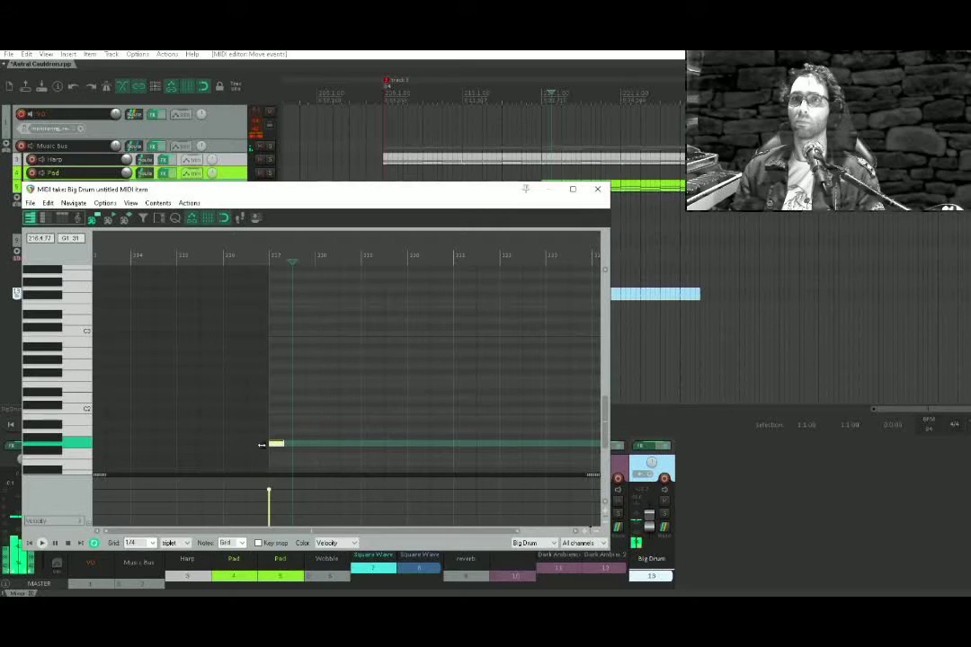
{"action": "left_click", "coordinate": [226, 449]}
{"action": "key", "text": "space"}
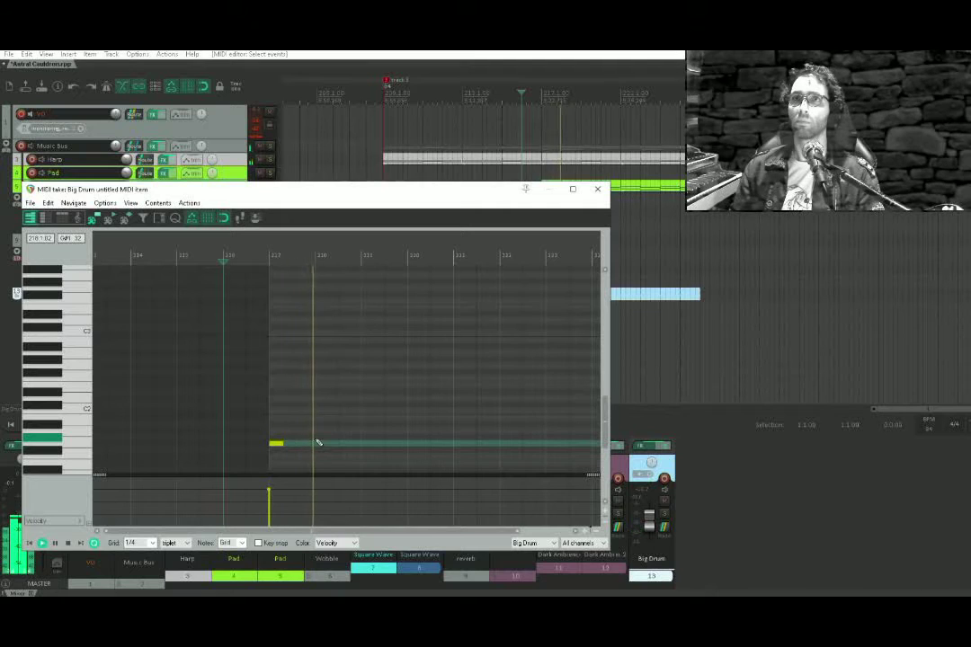
{"action": "key", "text": "space"}
Copy the drum note to the starts of bars 218, 219 and 220
{"action": "scroll", "coordinate": [321, 427], "scroll_direction": "down", "scroll_amount": 3}
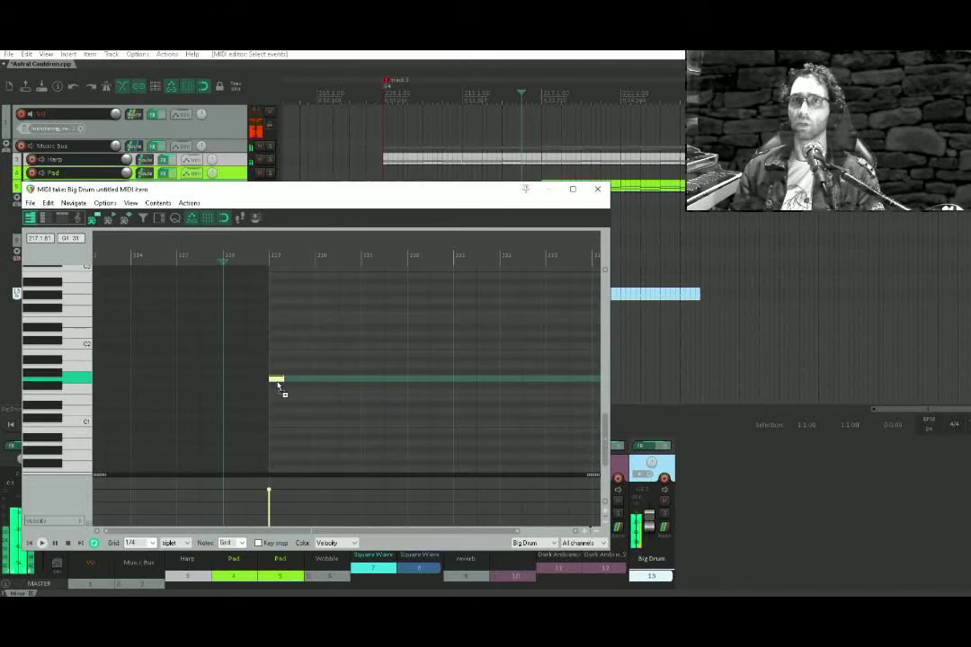
{"action": "left_click_drag", "start_coordinate": [332, 385], "coordinate": [325, 382]}
{"action": "left_click_drag", "start_coordinate": [377, 349], "coordinate": [231, 424]}
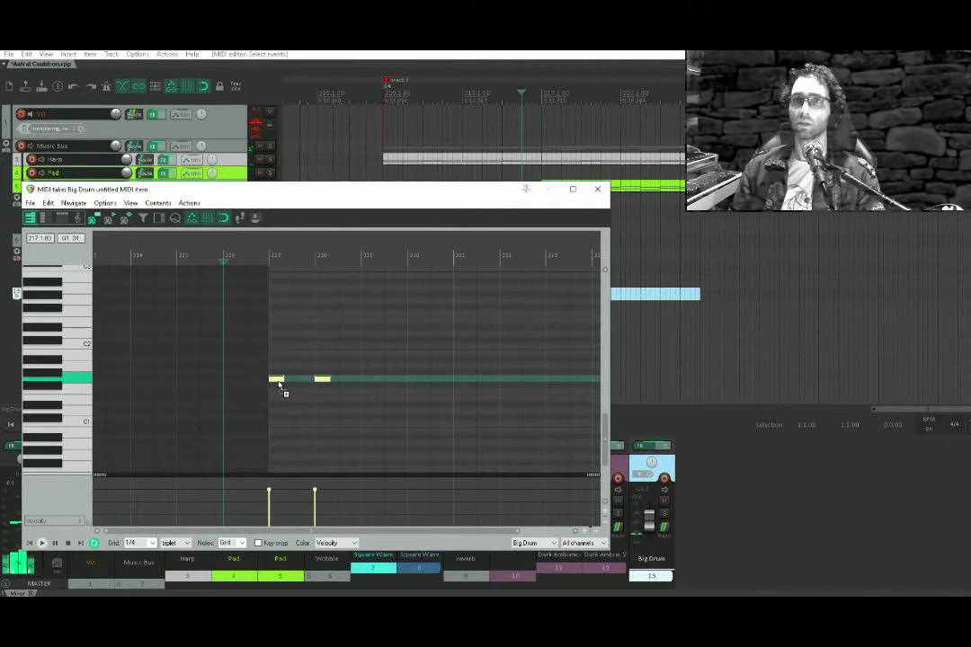
{"action": "left_click_drag", "start_coordinate": [280, 383], "coordinate": [373, 382]}
Copy the four drum hits, paste them from bar 221 to fill the item, and close the MIDI editor
{"action": "scroll", "coordinate": [369, 368], "scroll_direction": "down", "scroll_amount": 3}
{"action": "left_click_drag", "start_coordinate": [259, 323], "coordinate": [18, 394]}
{"action": "key", "text": "ctrl+c"}
{"action": "key", "text": "ctrl+v"}
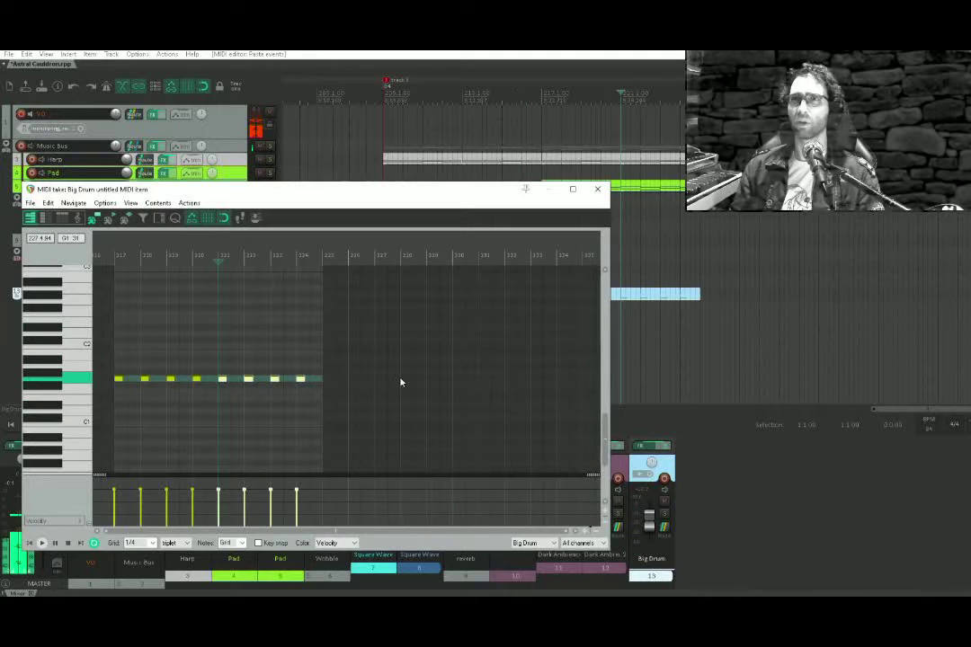
{"action": "left_click", "coordinate": [597, 190]}
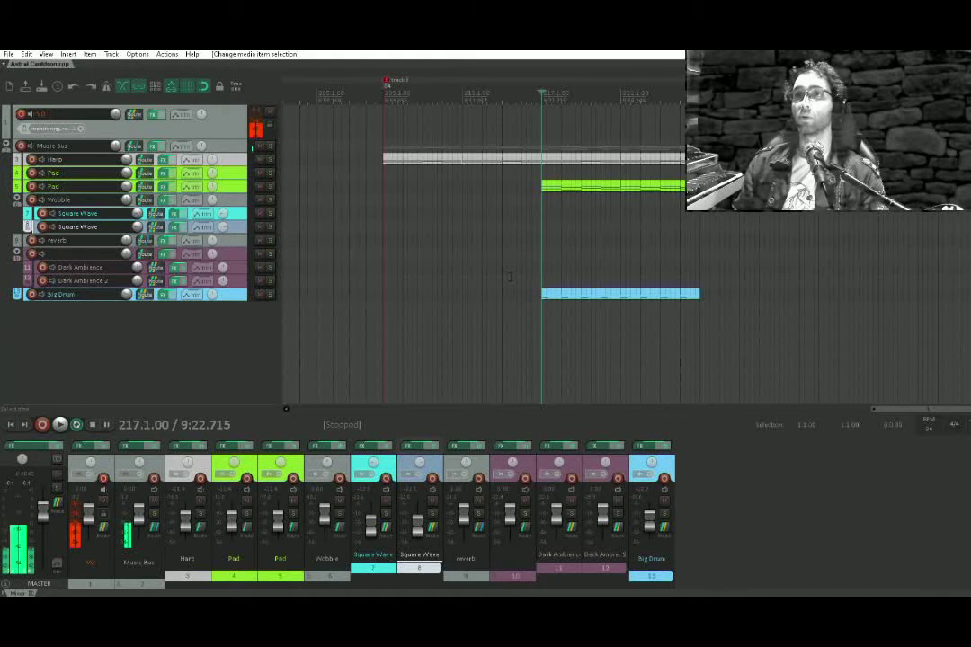
Play the arrangement from bar 216.4 and check how the Harp, Pad and Big Drum parts sound together
{"action": "key", "text": "Down"}
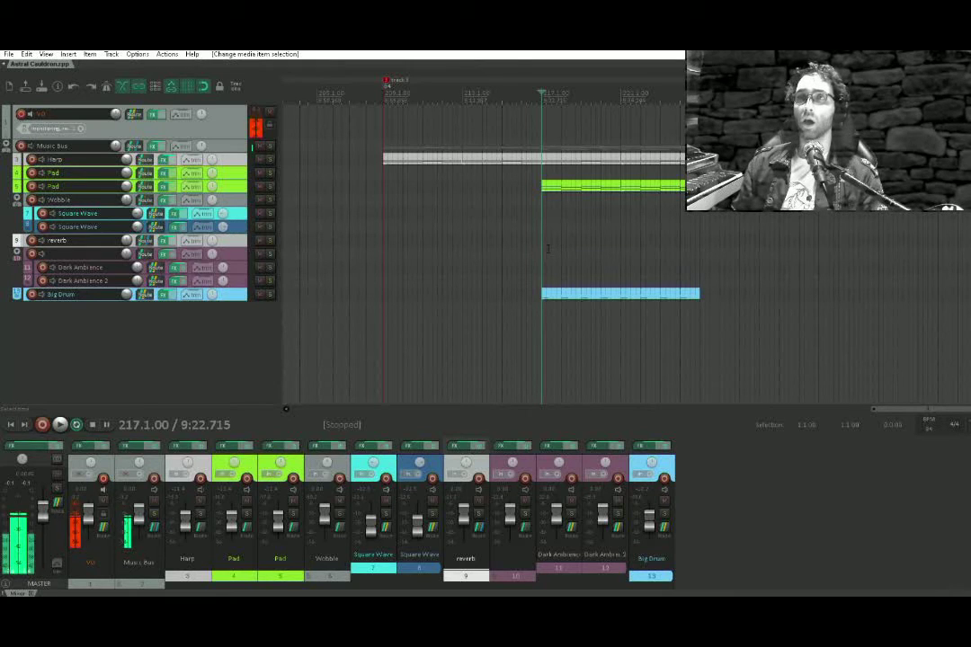
{"action": "scroll", "coordinate": [548, 250], "scroll_direction": "up", "scroll_amount": 2}
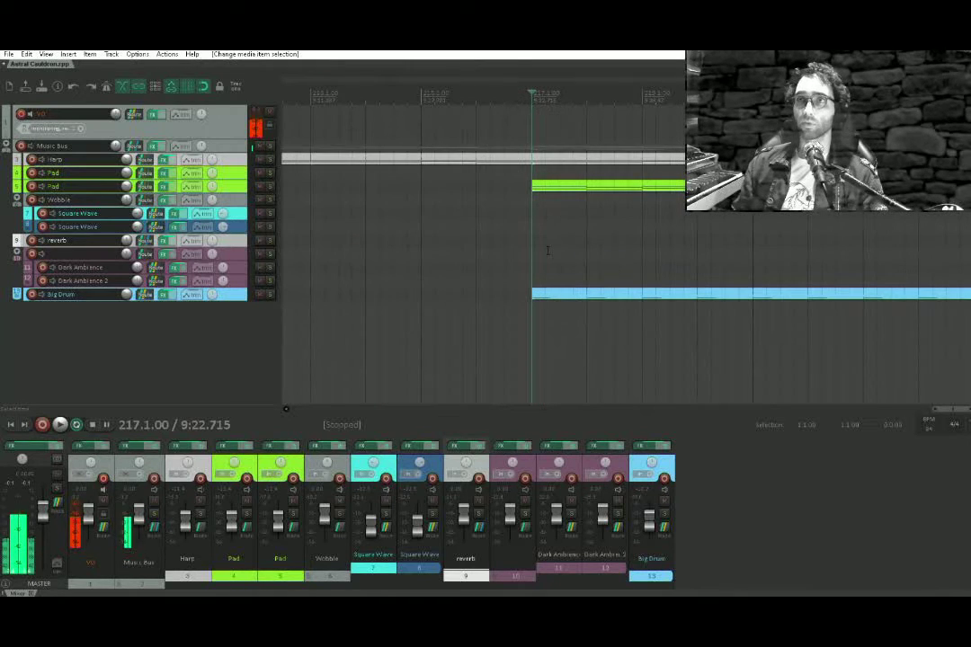
{"action": "left_click_drag", "start_coordinate": [820, 238], "coordinate": [634, 239]}
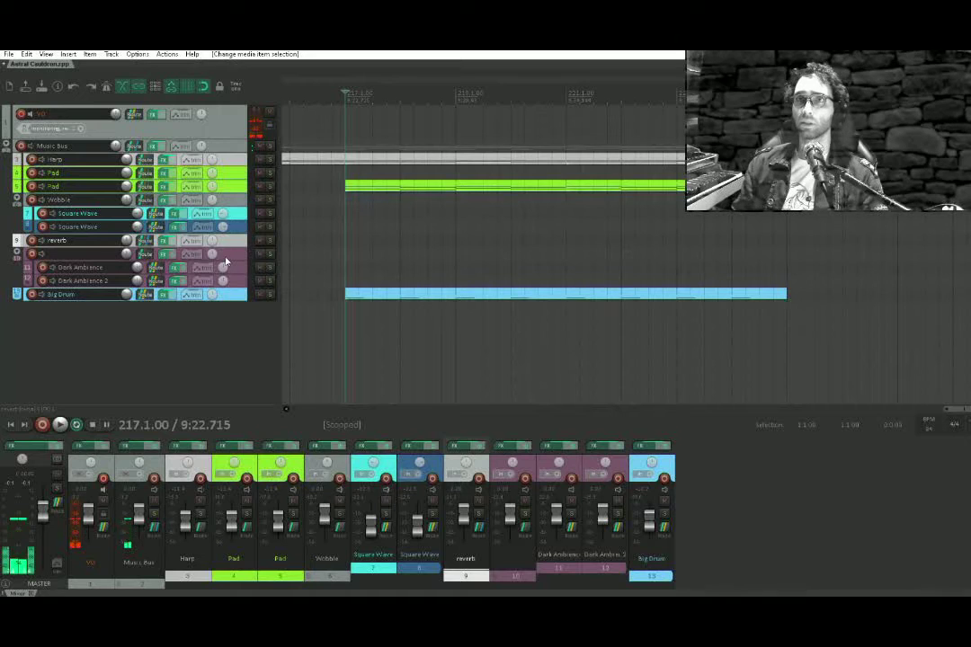
{"action": "scroll", "coordinate": [226, 262], "scroll_direction": "up", "scroll_amount": 4}
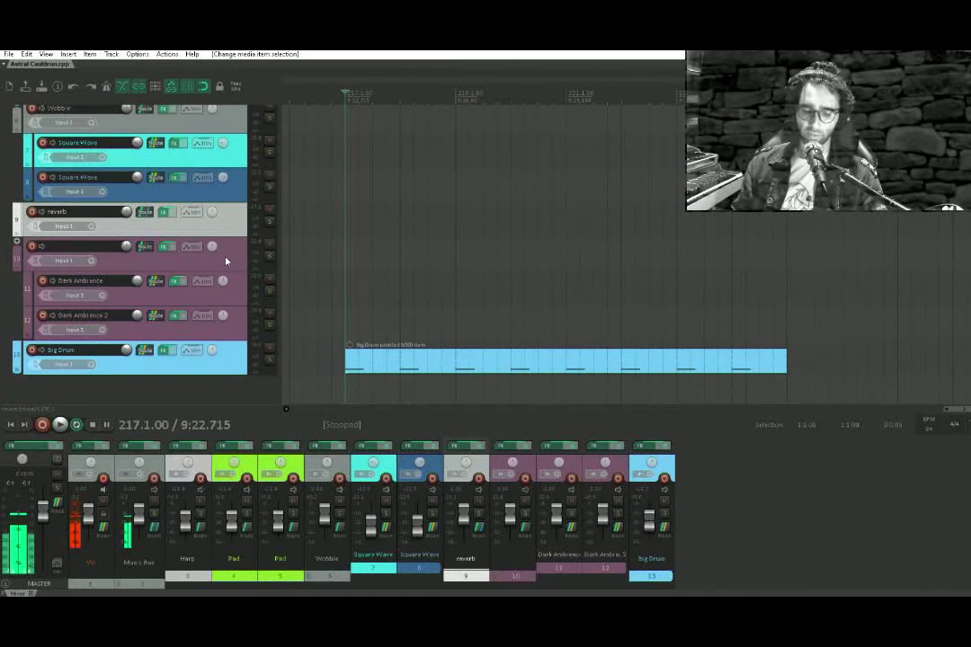
{"action": "scroll", "coordinate": [225, 262], "scroll_direction": "up", "scroll_amount": 4}
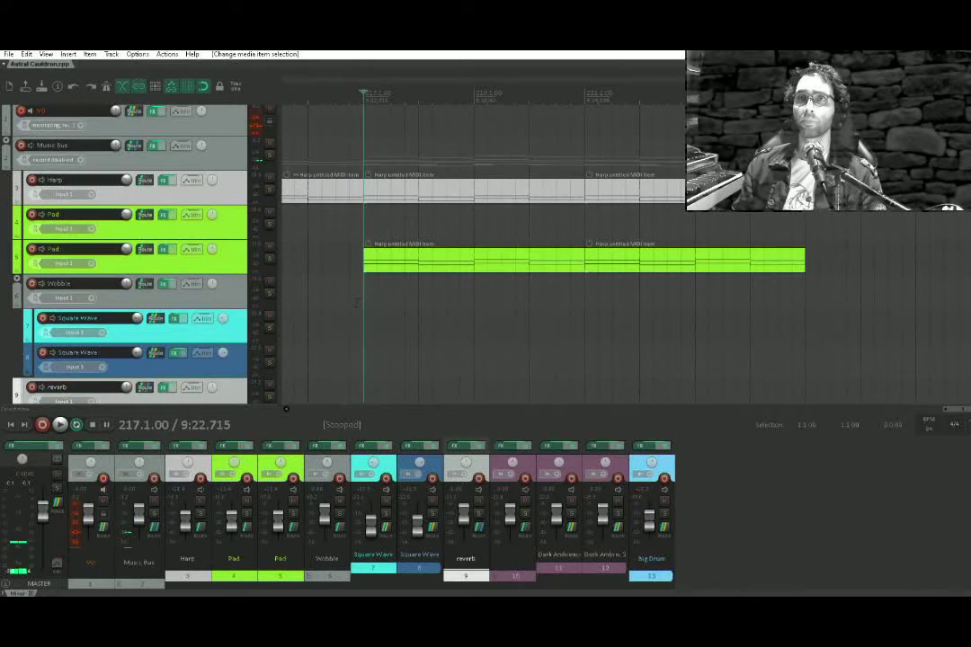
{"action": "key", "text": "space"}
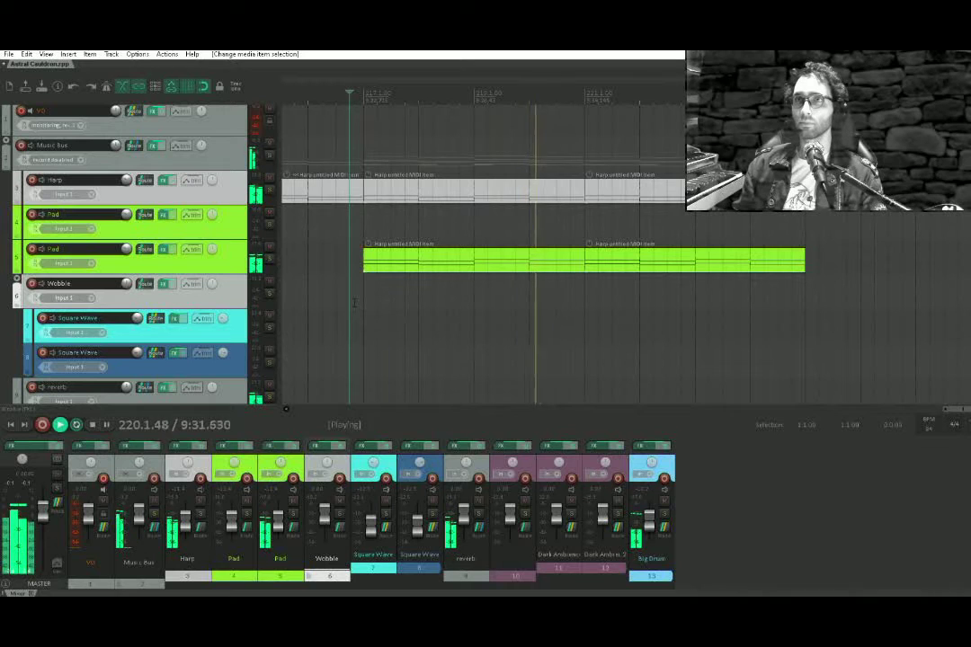
{"action": "scroll", "coordinate": [133, 292], "scroll_direction": "down", "scroll_amount": 2}
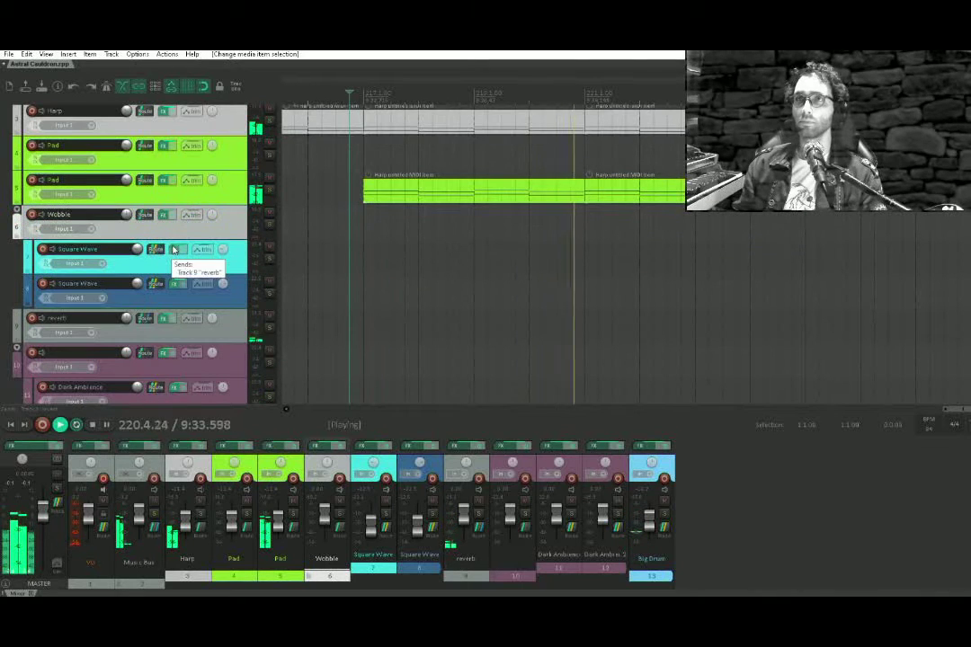
{"action": "scroll", "coordinate": [174, 250], "scroll_direction": "down", "scroll_amount": 3}
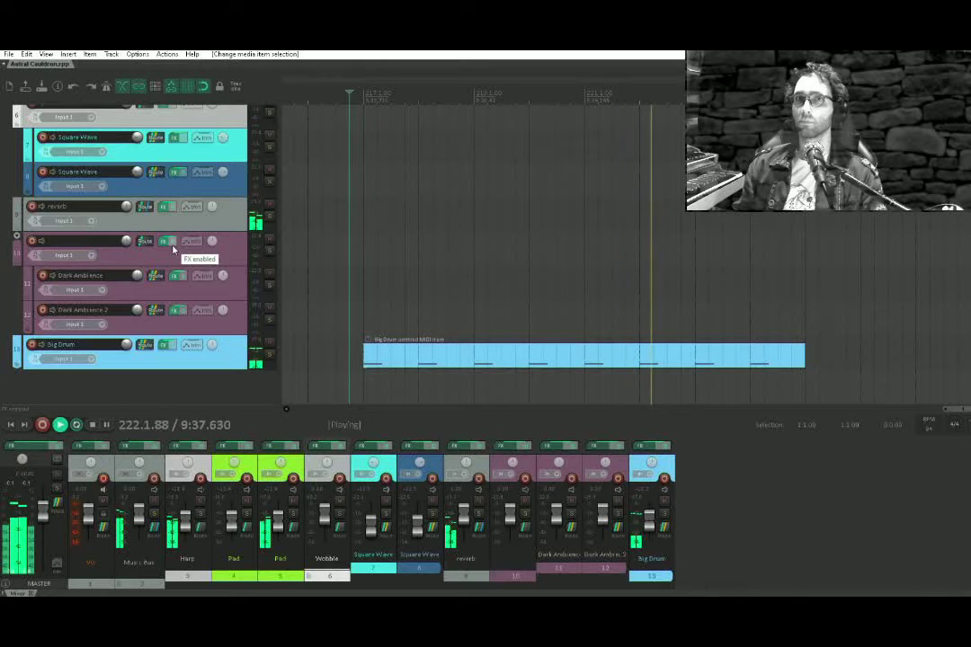
{"action": "scroll", "coordinate": [174, 250], "scroll_direction": "up", "scroll_amount": 4}
{"action": "scroll", "coordinate": [174, 250], "scroll_direction": "up", "scroll_amount": 1}
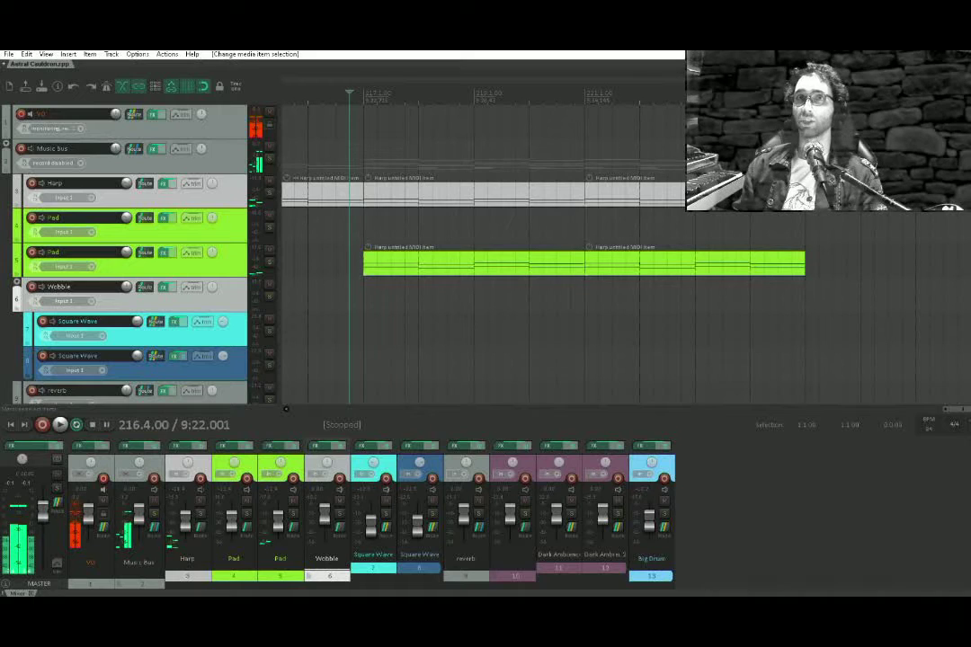
Duplicate the Harp and Pad items spanning bars 217 to 225 so both parts continue to bar 233
{"action": "left_click_drag", "start_coordinate": [756, 183], "coordinate": [733, 190]}
{"action": "left_click_drag", "start_coordinate": [733, 188], "coordinate": [545, 201]}
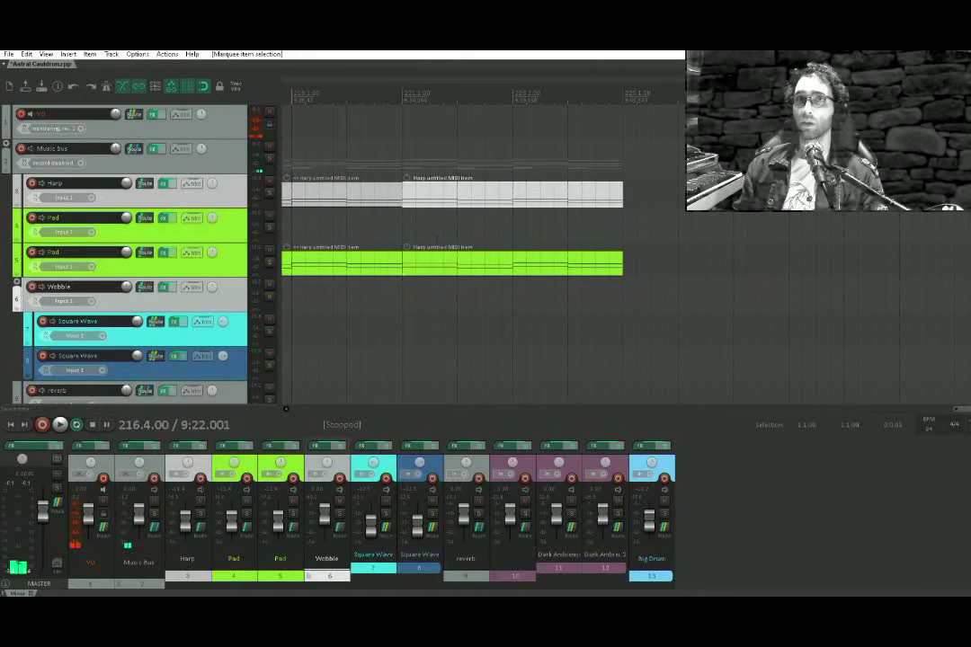
{"action": "left_click", "coordinate": [152, 333]}
{"action": "left_click", "coordinate": [161, 364], "text": "shift"}
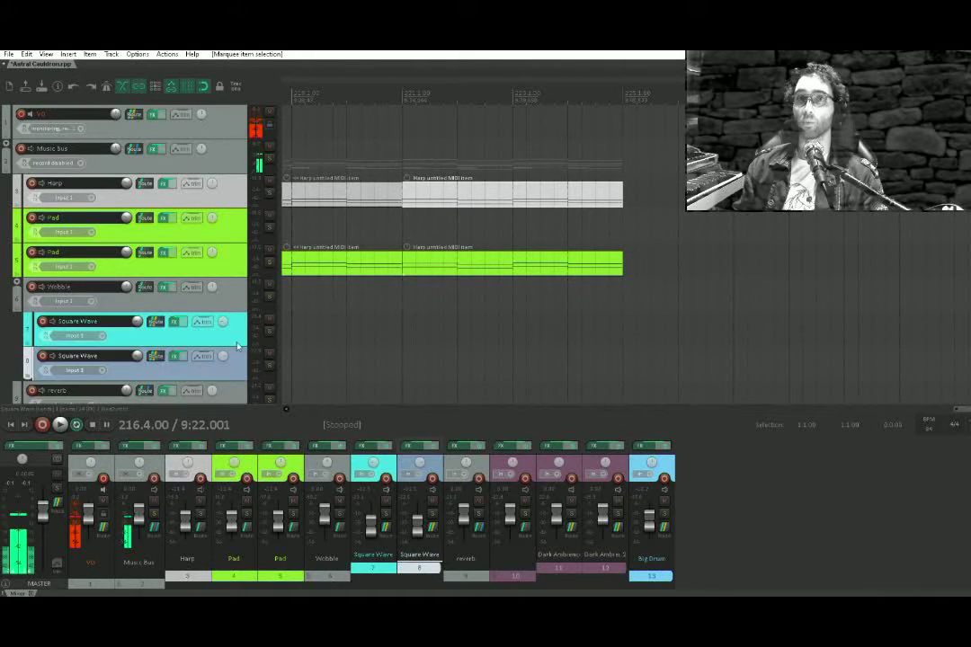
{"action": "left_click_drag", "start_coordinate": [579, 143], "coordinate": [515, 298]}
{"action": "left_click_drag", "start_coordinate": [638, 245], "coordinate": [532, 246]}
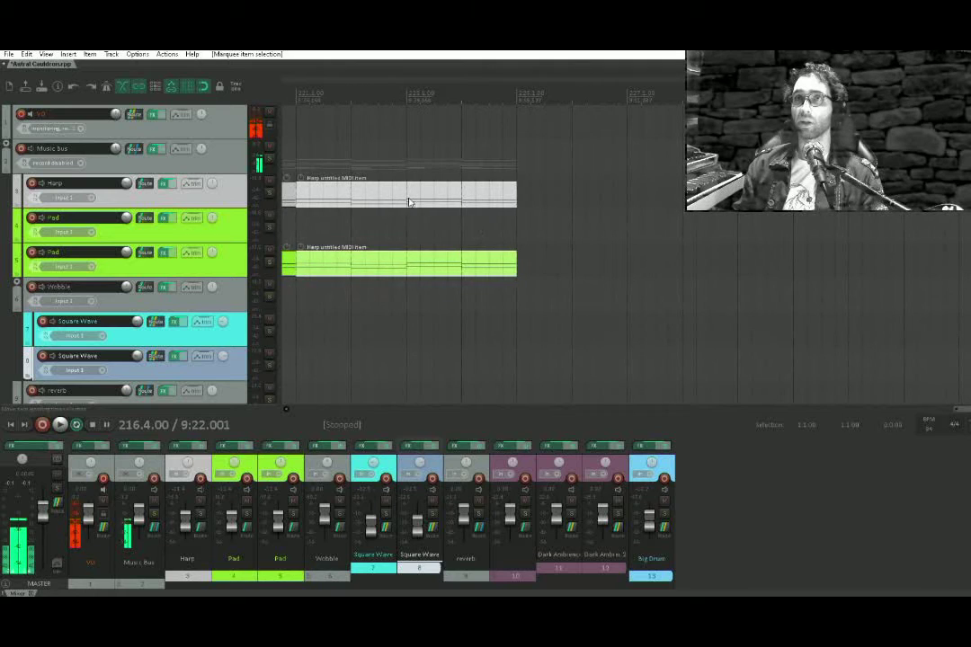
{"action": "scroll", "coordinate": [410, 201], "scroll_direction": "down", "scroll_amount": 3}
{"action": "left_click_drag", "start_coordinate": [433, 193], "coordinate": [332, 311]}
{"action": "left_click_drag", "start_coordinate": [451, 247], "coordinate": [648, 226]}
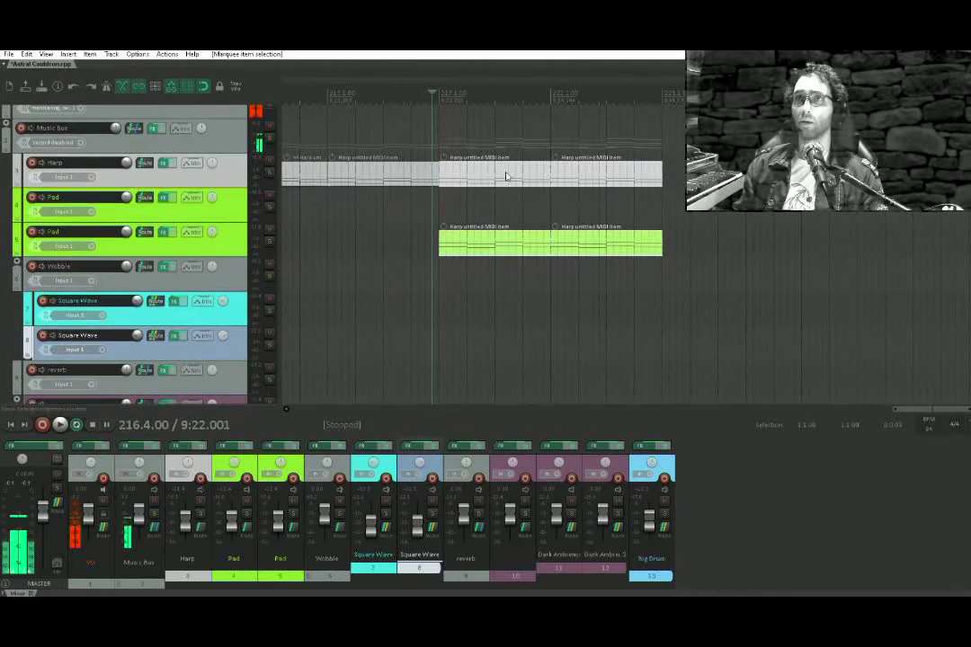
{"action": "key", "text": "ctrl+d"}
Duplicate the Big Drum item so the drum part also continues to bar 233
{"action": "left_click_drag", "start_coordinate": [512, 351], "coordinate": [471, 187]}
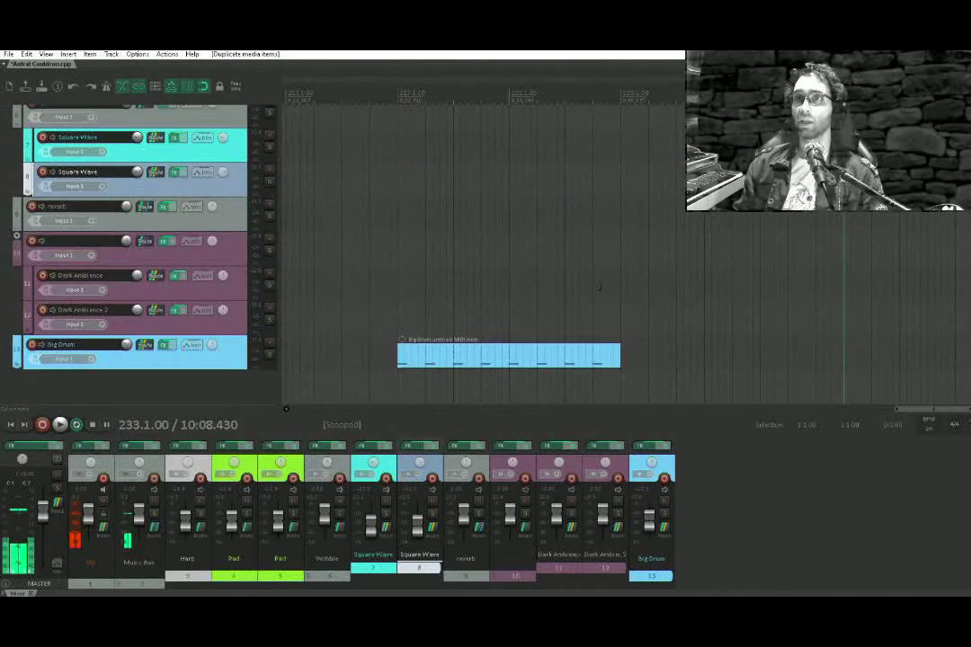
{"action": "left_click_drag", "start_coordinate": [525, 257], "coordinate": [491, 368]}
{"action": "key", "text": "ctrl+d"}
Add an empty four-bar MIDI item on each of the two Square Wave tracks, from bar 225 to 229
{"action": "left_click_drag", "start_coordinate": [636, 223], "coordinate": [556, 403]}
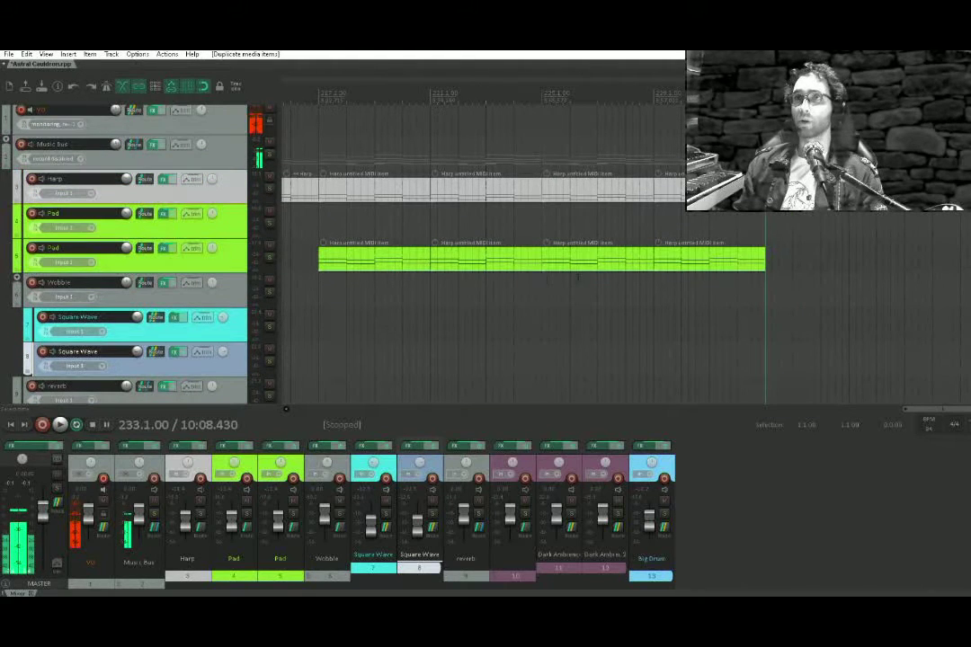
{"action": "left_click", "coordinate": [546, 280]}
{"action": "left_click", "coordinate": [544, 325]}
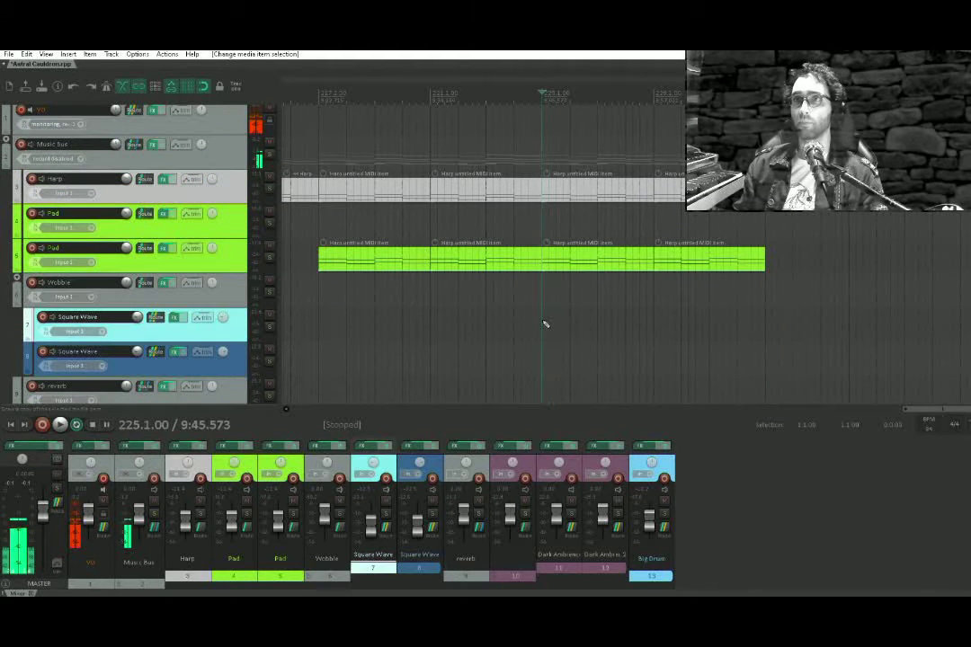
{"action": "mouse_move", "coordinate": [544, 325]}
{"action": "left_mouse_down"}
{"action": "mouse_move", "coordinate": [768, 324]}
{"action": "mouse_move", "coordinate": [654, 336]}
{"action": "left_mouse_up"}
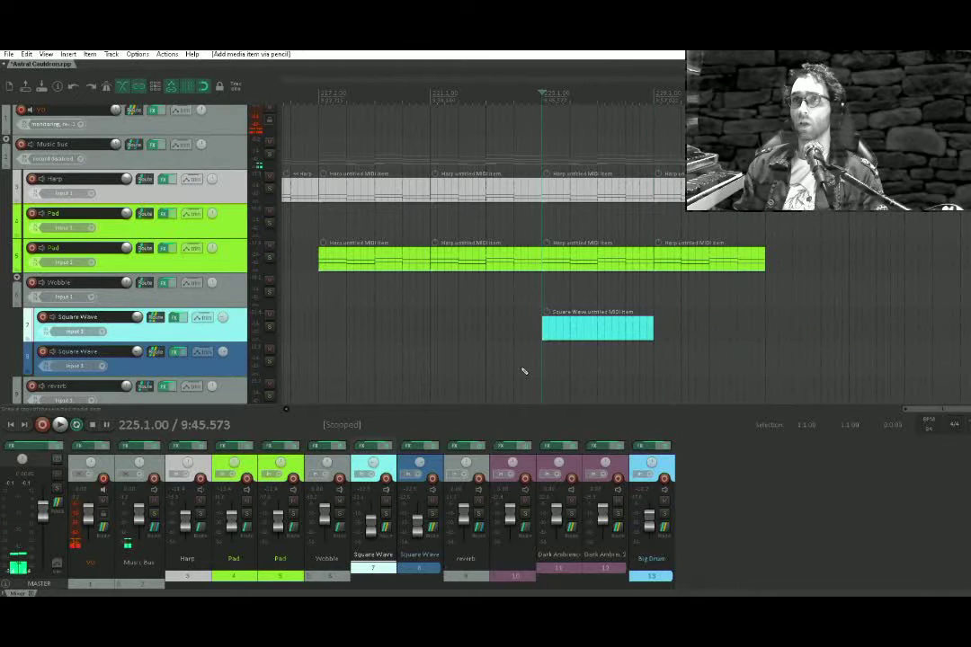
{"action": "left_click_drag", "start_coordinate": [548, 365], "coordinate": [659, 369]}
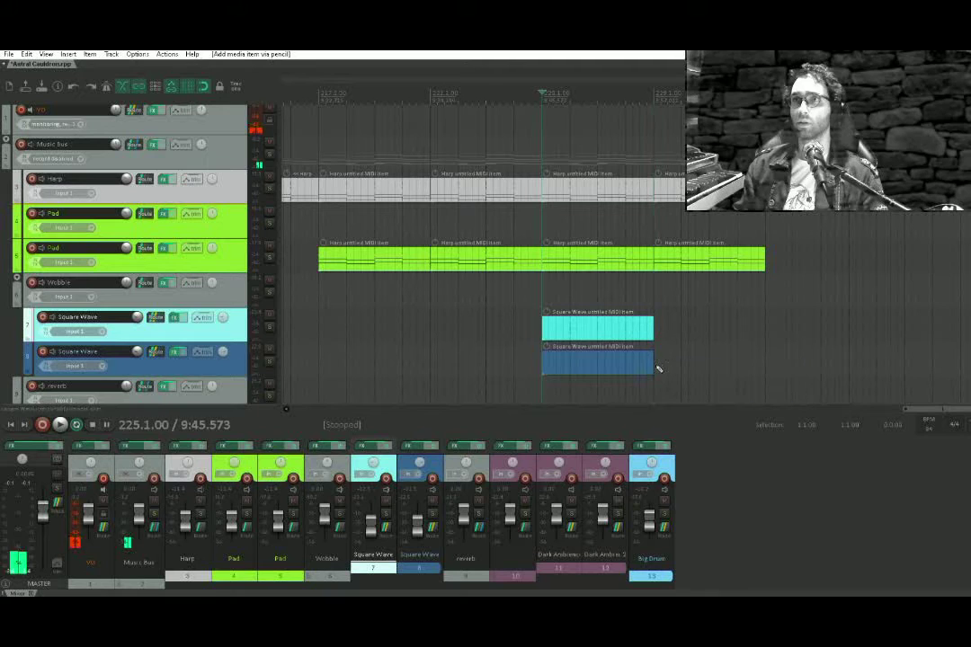
Open the Pad item at bar 225 in the MIDI editor and select its first low note
{"action": "double_click", "coordinate": [570, 256]}
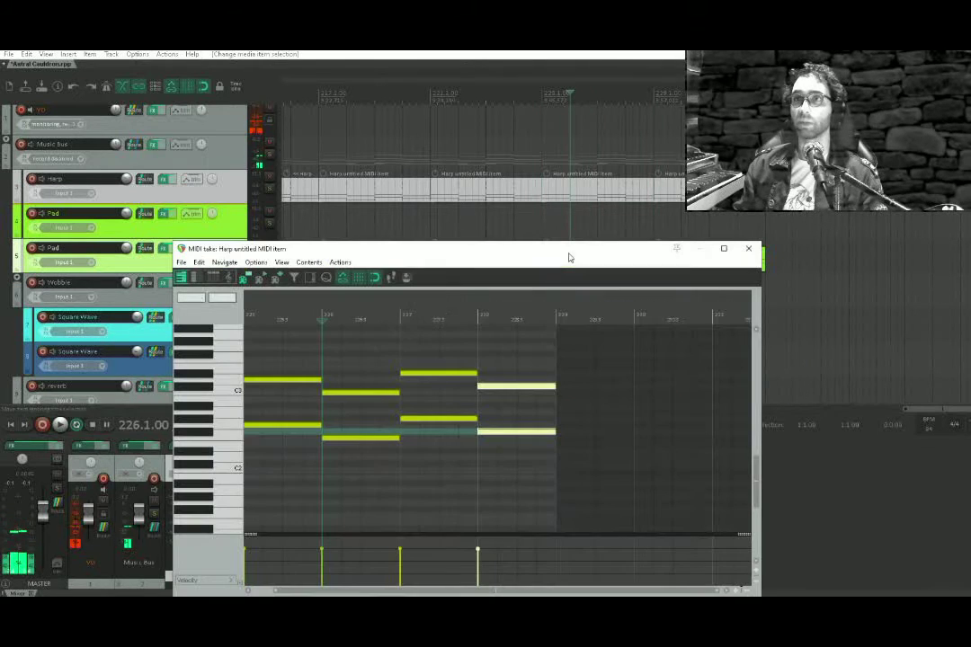
{"action": "left_click", "coordinate": [262, 426]}
Listen to the end of the earlier Pad part and to the start of track 3 from bar 208.4
{"action": "left_click_drag", "start_coordinate": [416, 169], "coordinate": [952, 114]}
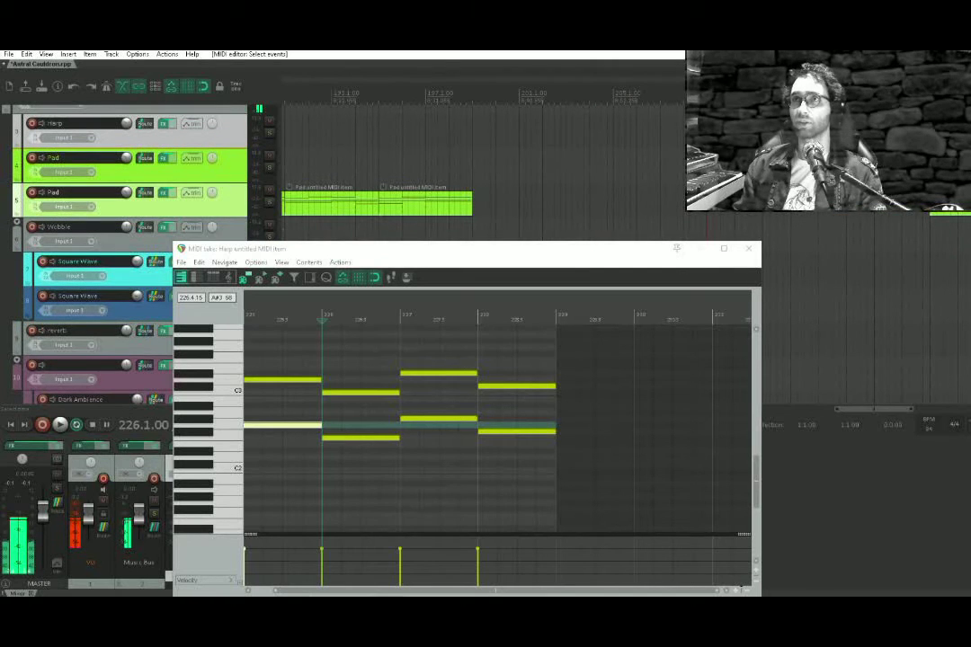
{"action": "left_click", "coordinate": [708, 166]}
{"action": "left_click_drag", "start_coordinate": [513, 195], "coordinate": [832, 145]}
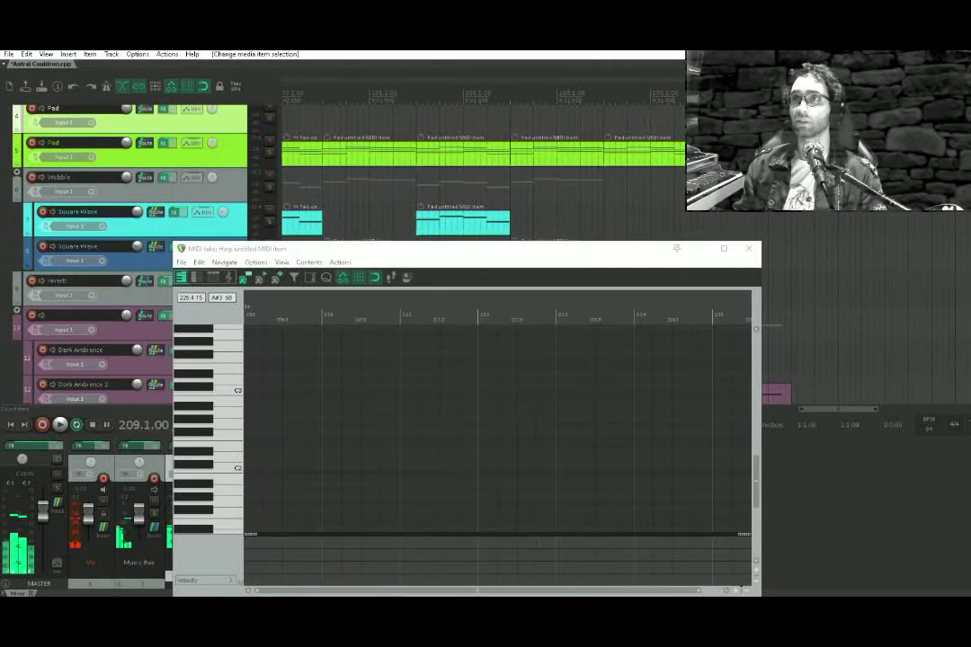
{"action": "left_click", "coordinate": [785, 186]}
{"action": "key", "text": "space"}
{"action": "left_click_drag", "start_coordinate": [968, 121], "coordinate": [628, 155]}
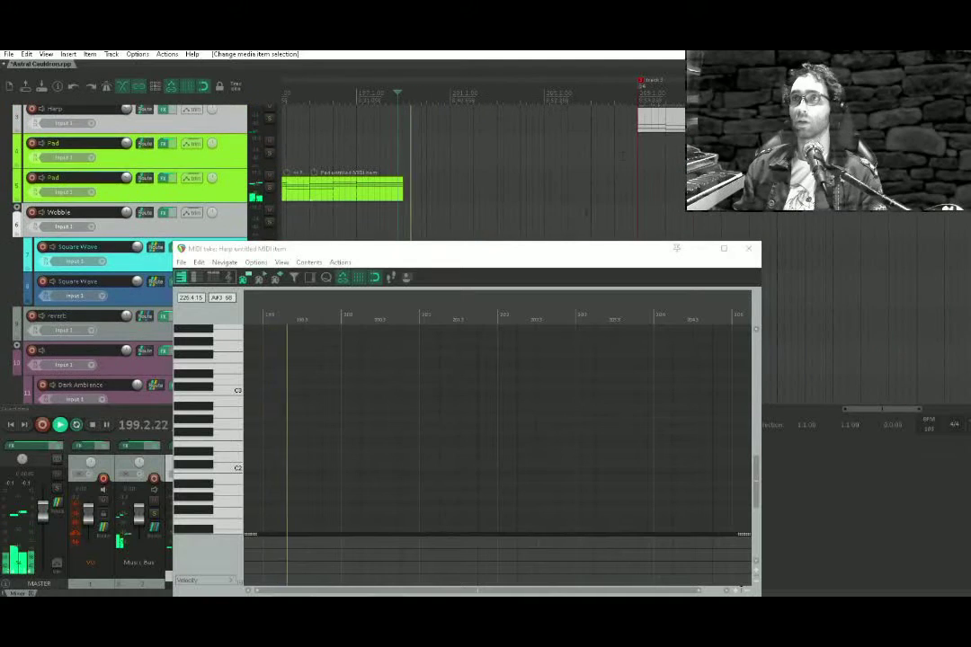
{"action": "left_click", "coordinate": [630, 155]}
{"action": "key", "text": "space"}
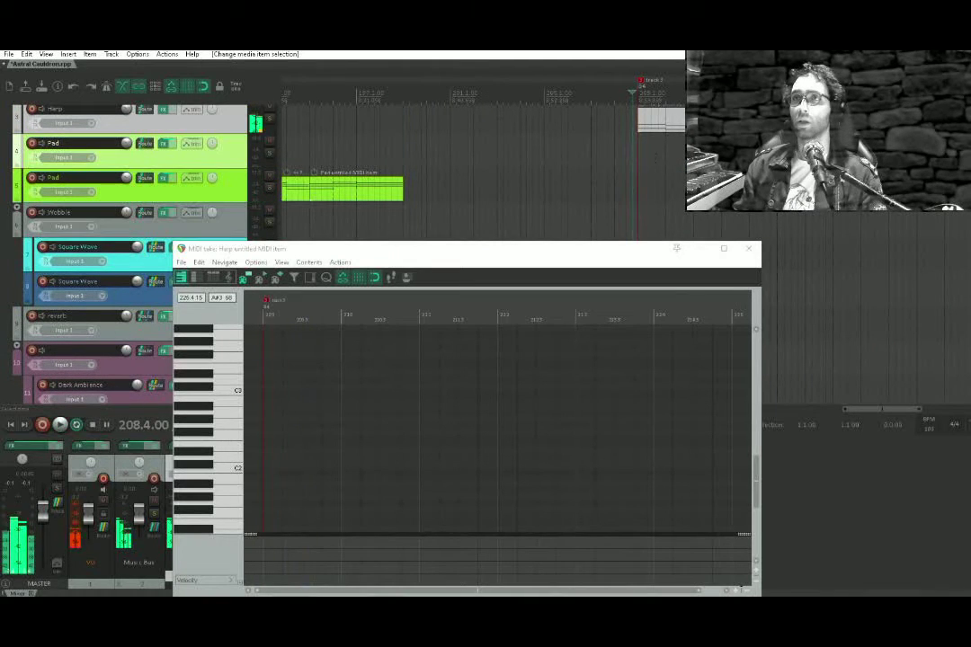
Listen to the arrangement from bar 225, where the two empty Square Wave items start
{"action": "left_click_drag", "start_coordinate": [906, 217], "coordinate": [514, 180]}
{"action": "left_click_drag", "start_coordinate": [761, 183], "coordinate": [641, 110]}
{"action": "left_click", "coordinate": [591, 144]}
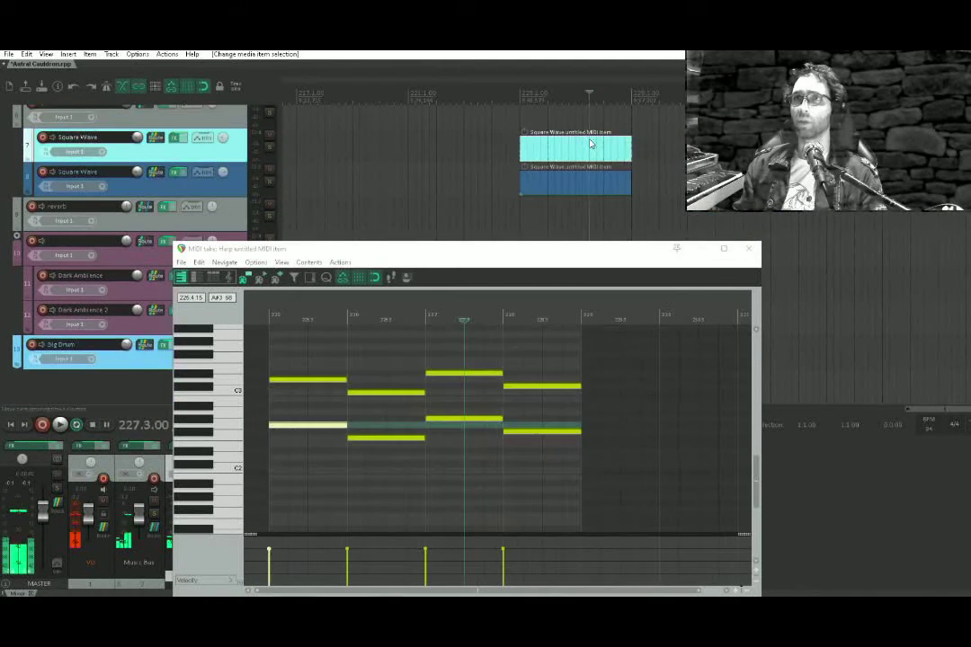
{"action": "left_click_drag", "start_coordinate": [530, 99], "coordinate": [493, 184]}
{"action": "left_click", "coordinate": [484, 184]}
{"action": "key", "text": "space"}
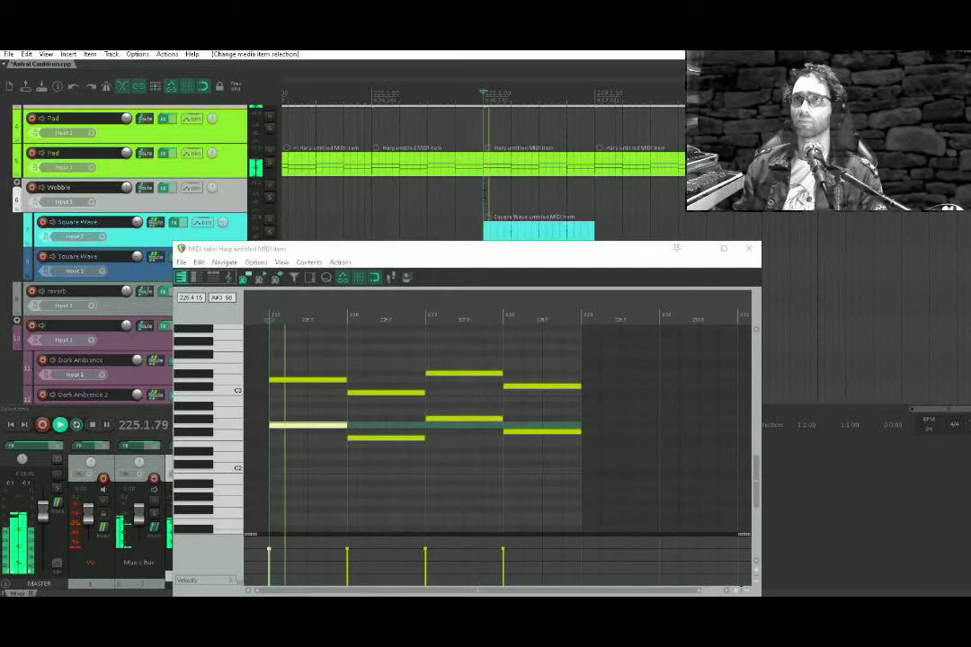
{"action": "key", "text": "space"}
Open the empty item on the first Square Wave track for MIDI editing and place a G2 note at bar 225
{"action": "left_click", "coordinate": [493, 230]}
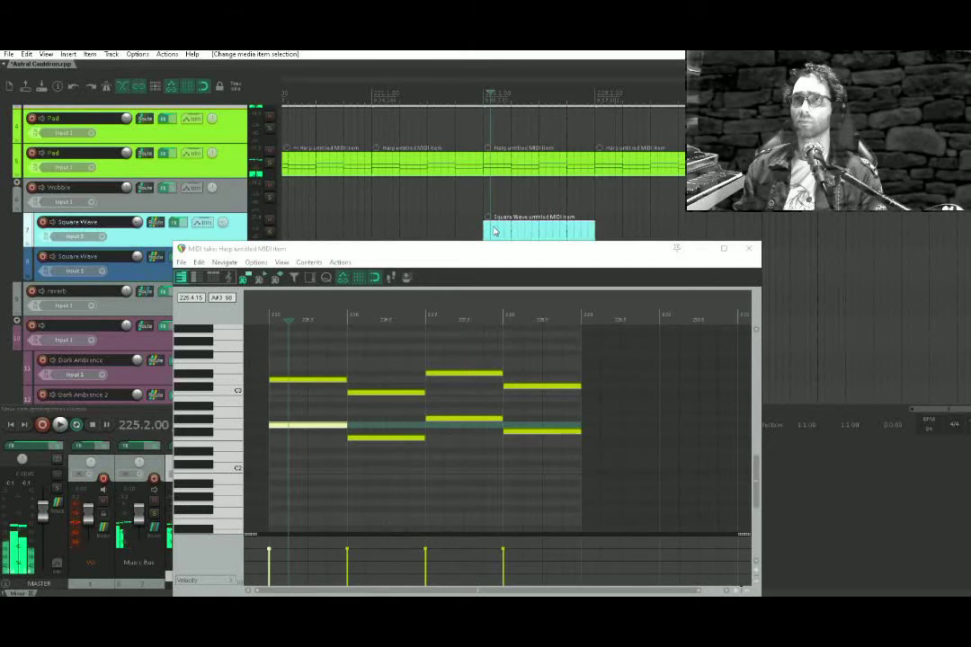
{"action": "left_click", "coordinate": [748, 249]}
{"action": "double_click", "coordinate": [553, 230]}
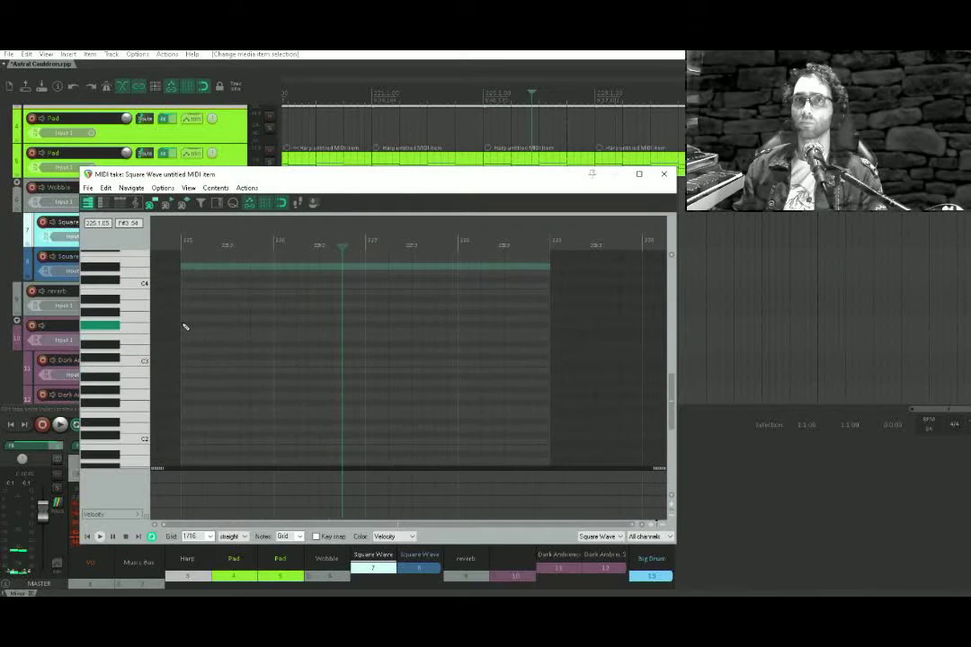
{"action": "left_click_drag", "start_coordinate": [185, 321], "coordinate": [192, 391]}
{"action": "scroll", "coordinate": [247, 375], "scroll_direction": "up", "scroll_amount": 2}
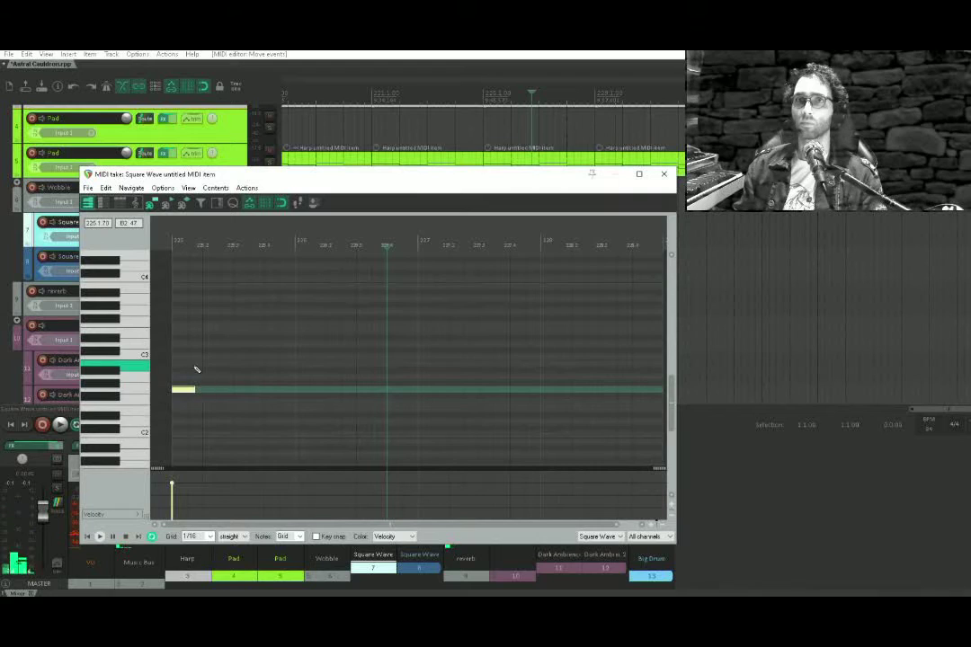
Audition the G2 note from just before bar 225 and shorten it to an eighth note
{"action": "left_click", "coordinate": [196, 368]}
{"action": "scroll", "coordinate": [196, 367], "scroll_direction": "up", "scroll_amount": 4}
{"action": "scroll", "coordinate": [238, 352], "scroll_direction": "left", "scroll_amount": 3}
{"action": "left_click", "coordinate": [308, 384]}
{"action": "key", "text": "space"}
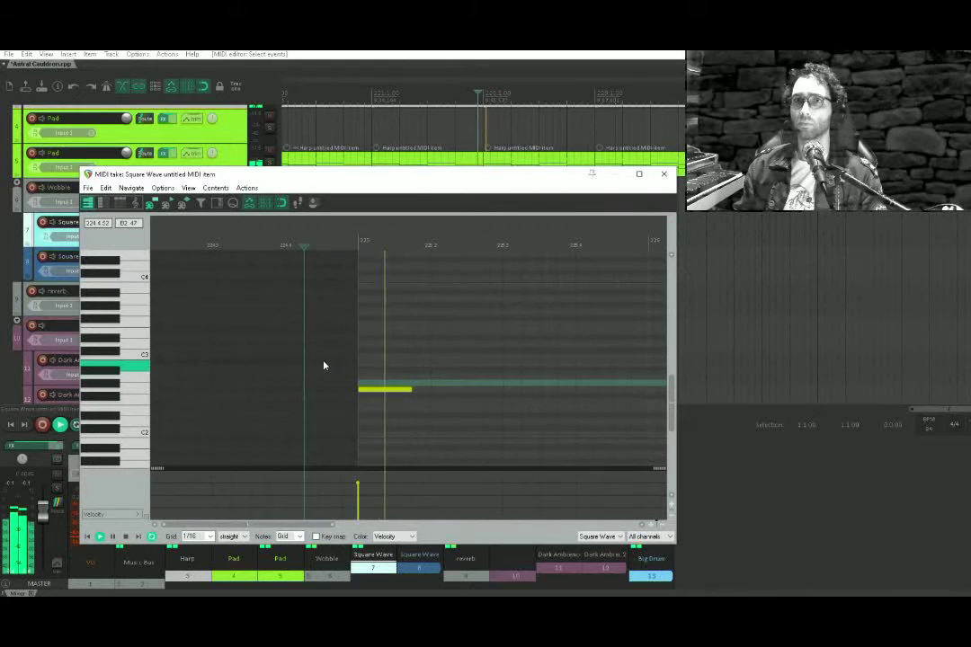
{"action": "key", "text": "space"}
{"action": "left_click_drag", "start_coordinate": [411, 389], "coordinate": [395, 390]}
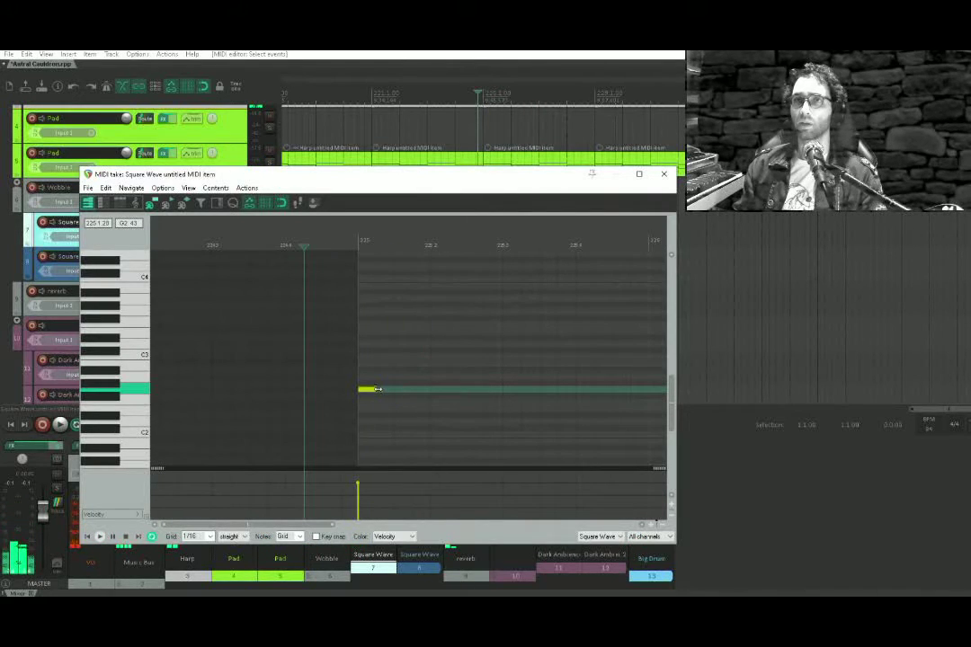
Try two straight eighth-note G2 hits from beat 225.2, audition them and delete them
{"action": "left_click", "coordinate": [478, 391]}
{"action": "key", "text": "space"}
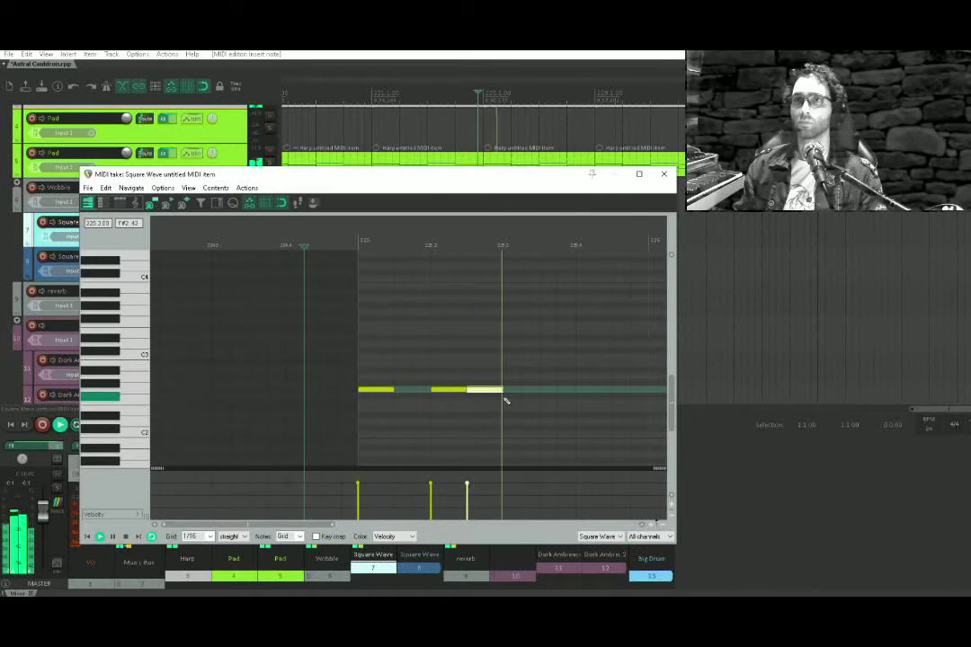
{"action": "key", "text": "space"}
{"action": "key", "text": "space"}
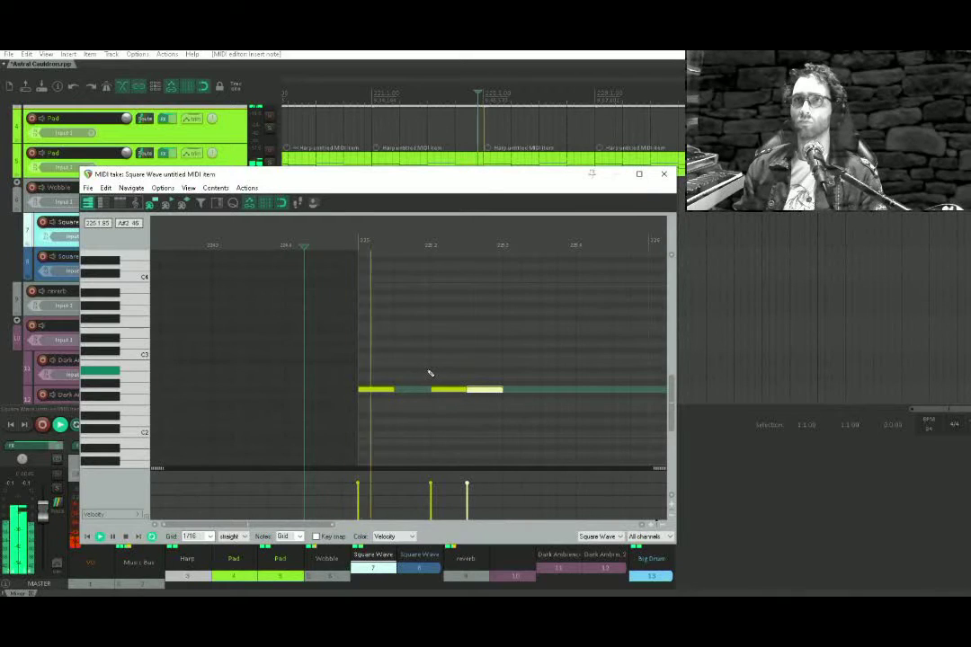
{"action": "key", "text": "space"}
{"action": "left_click_drag", "start_coordinate": [464, 352], "coordinate": [493, 413]}
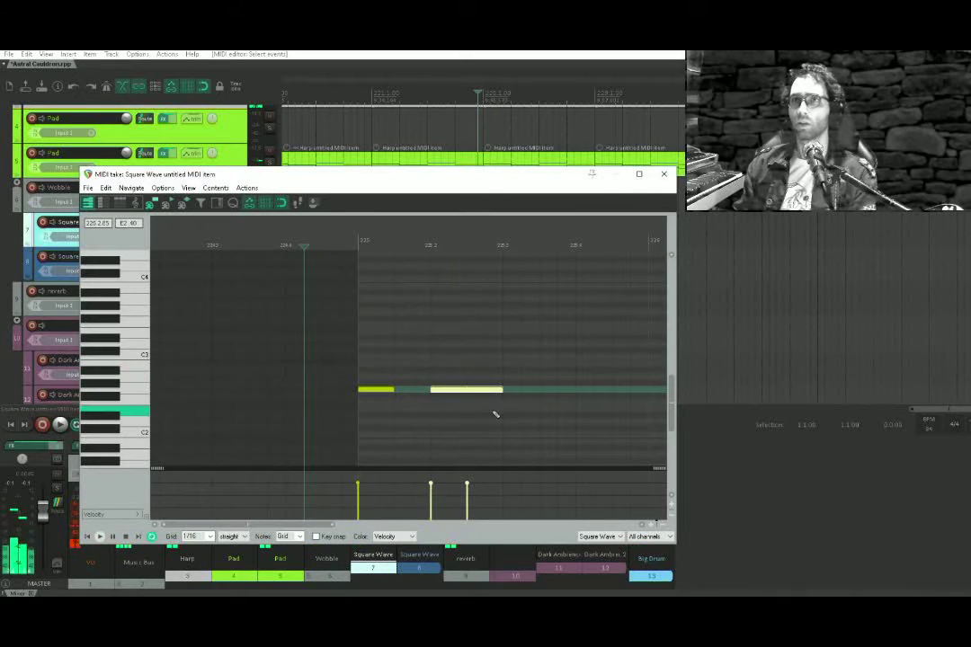
{"action": "key", "text": "Delete"}
Set the note grid to 1/8 triplet, fit the first note to it, and add four consecutive G2 triplet notes from beat 225.2
{"action": "left_click", "coordinate": [209, 537]}
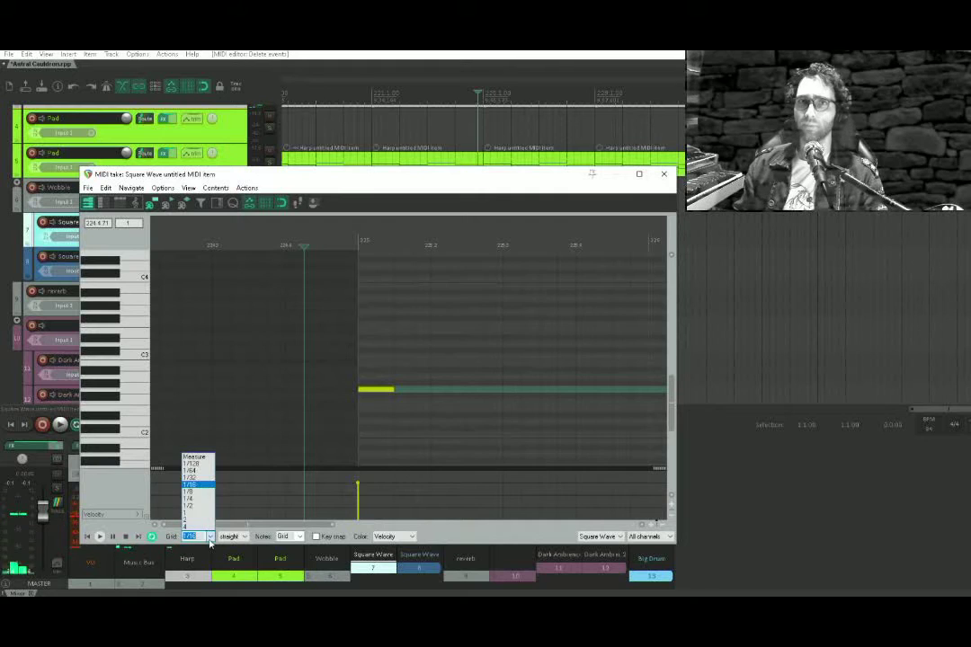
{"action": "left_click", "coordinate": [201, 499]}
{"action": "left_click", "coordinate": [245, 536]}
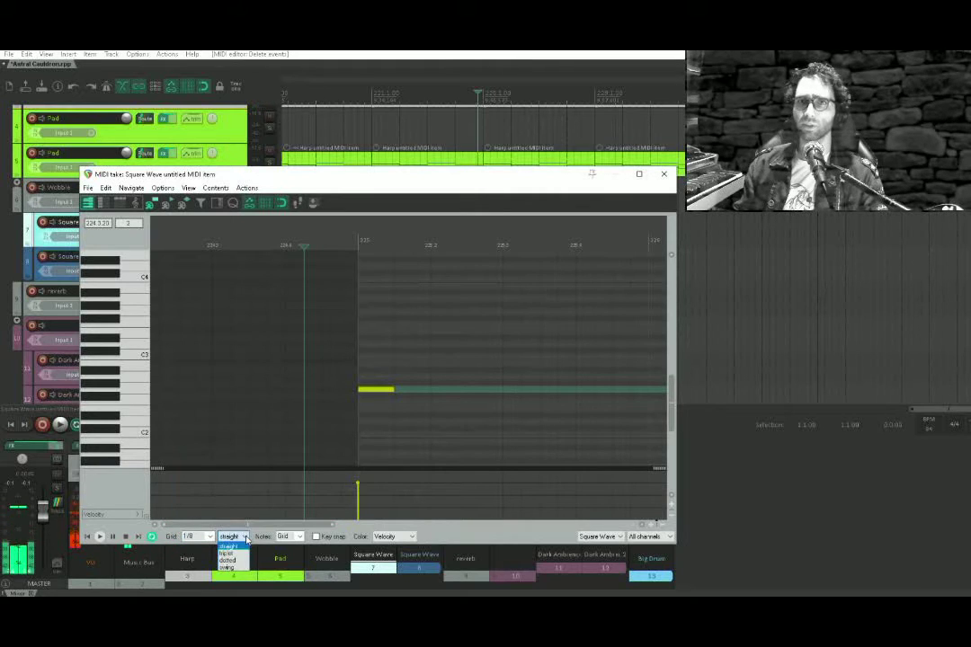
{"action": "left_click", "coordinate": [232, 554]}
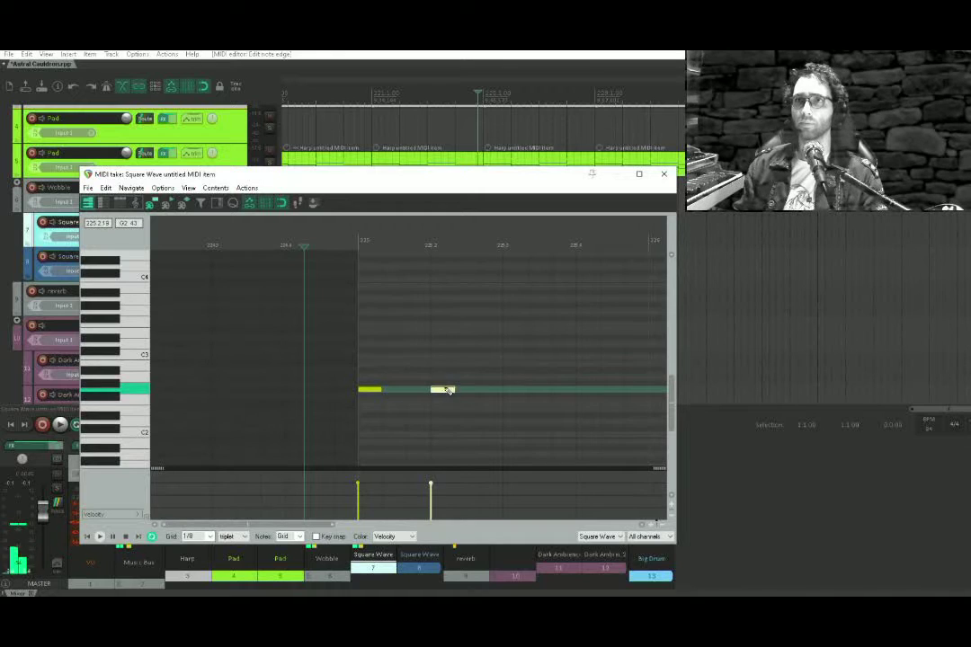
{"action": "left_click", "coordinate": [513, 392]}
{"action": "key", "text": "space"}
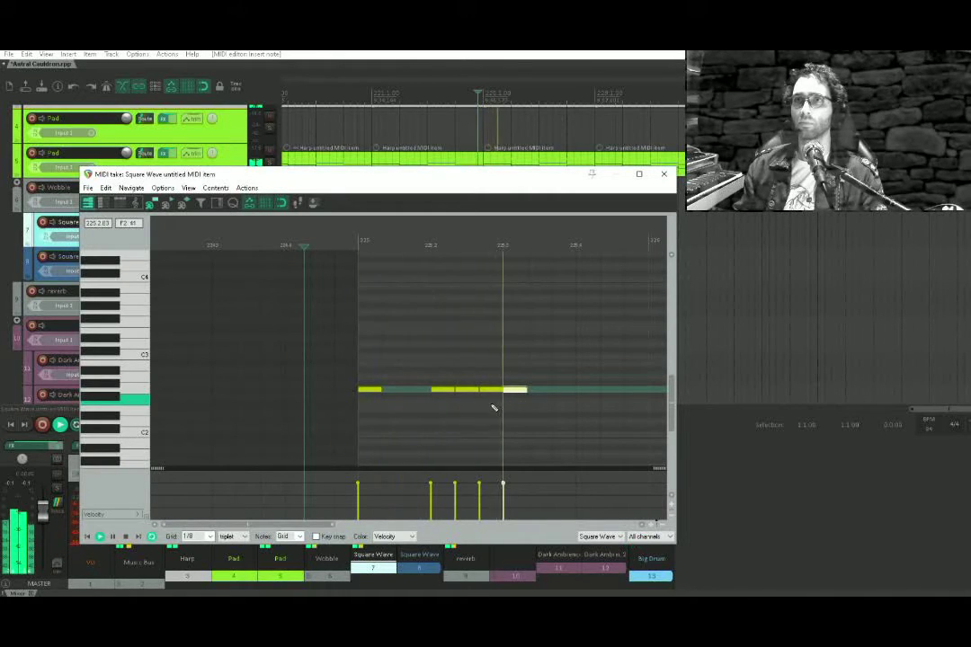
Select all five G2 notes and shorten them to a 1/16 triplet grid length
{"action": "left_click_drag", "start_coordinate": [551, 360], "coordinate": [358, 446]}
{"action": "left_click", "coordinate": [208, 537]}
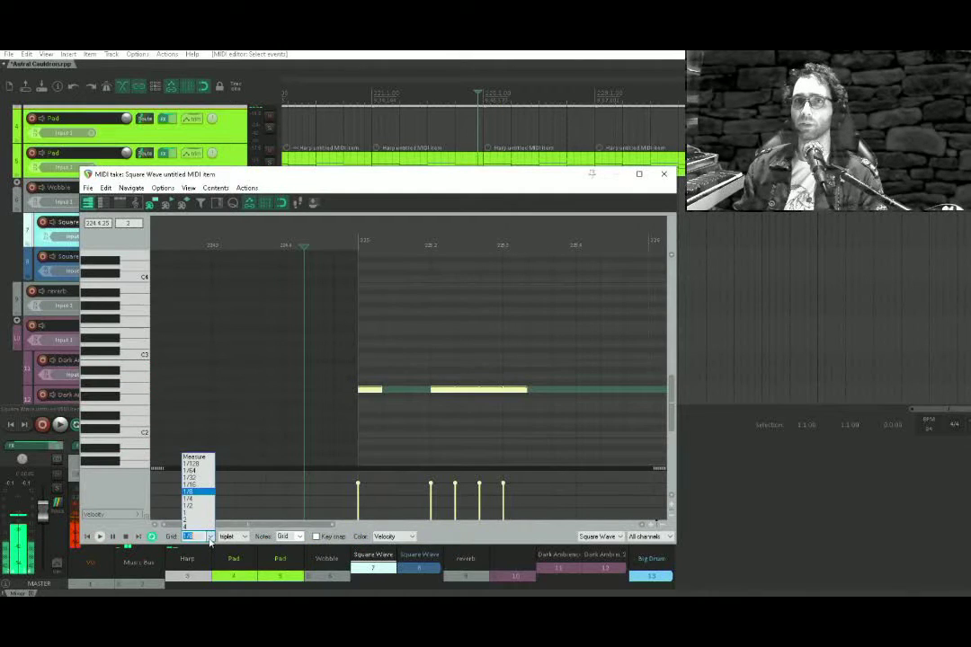
{"action": "left_click", "coordinate": [209, 486]}
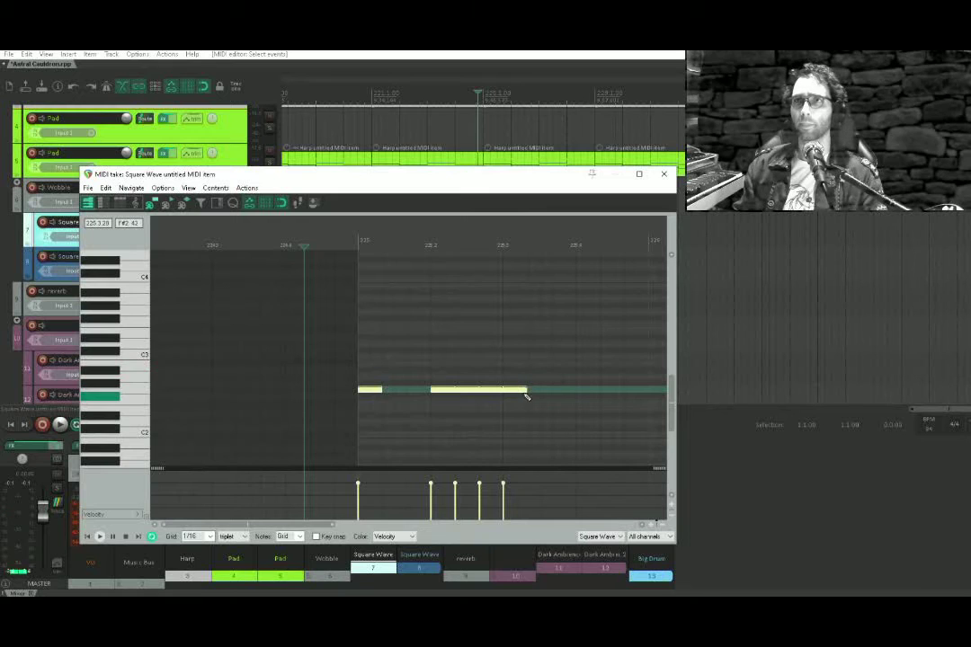
{"action": "left_click", "coordinate": [440, 348]}
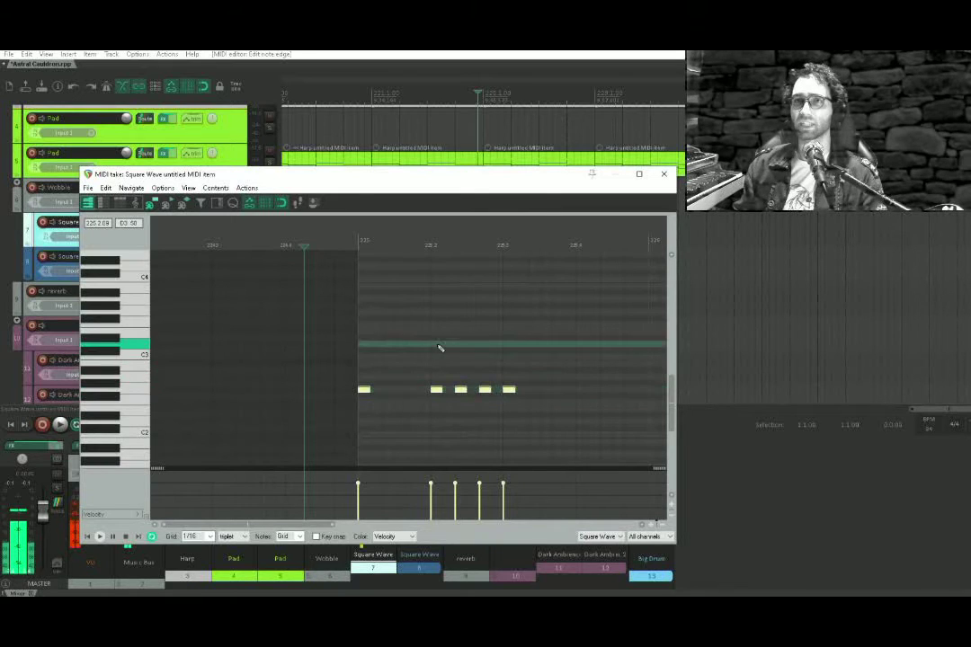
Lengthen only the first note at bar 225 to half a beat and audition the rhythm
{"action": "left_click_drag", "start_coordinate": [544, 381], "coordinate": [427, 394]}
{"action": "left_click", "coordinate": [249, 402]}
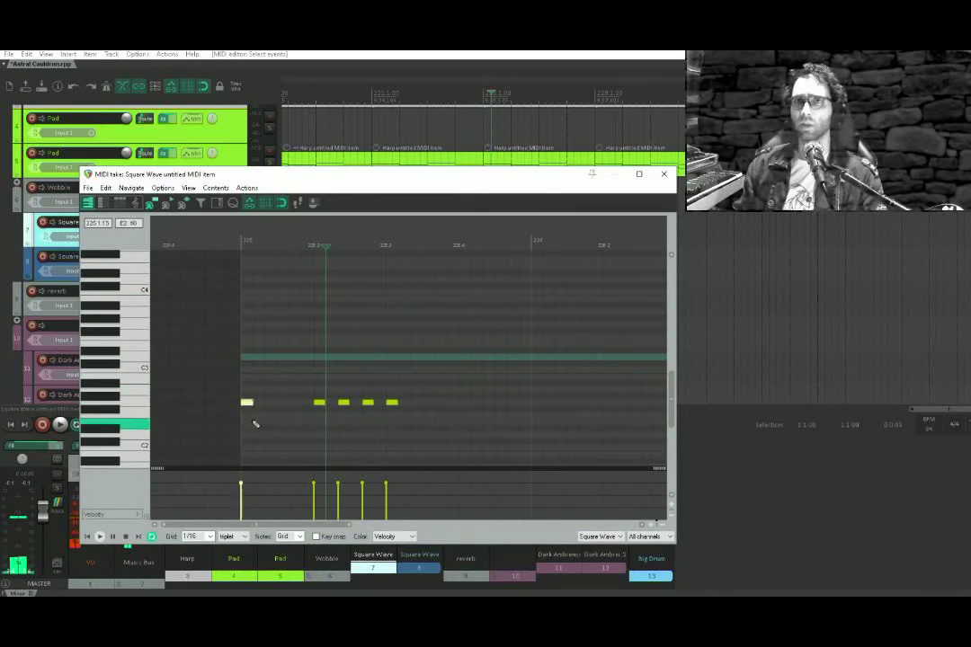
{"action": "left_click_drag", "start_coordinate": [250, 404], "coordinate": [294, 407]}
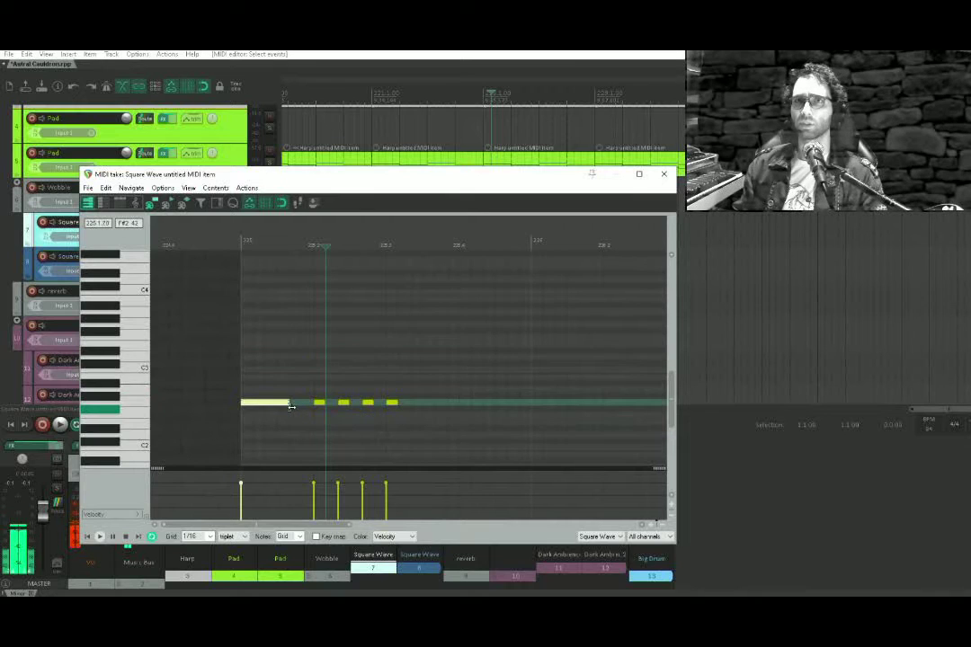
{"action": "left_click", "coordinate": [232, 435]}
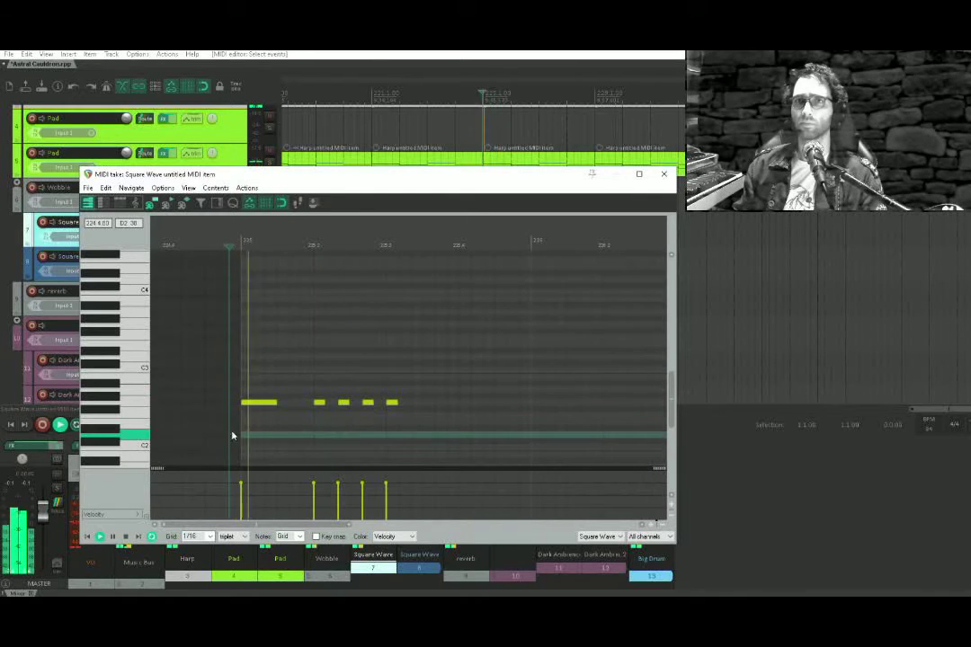
{"action": "key", "text": "space"}
{"action": "key", "text": "space"}
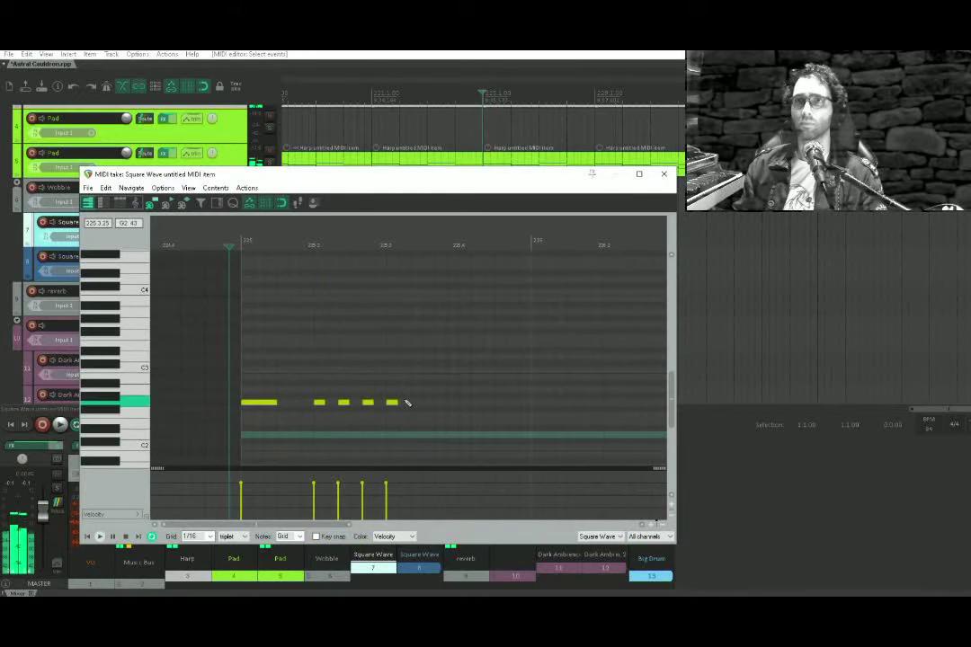
Lengthen the 225.3 note to half a beat, add three short G2 triplets from 225.4 and a long G2 at bar 226, and audition
{"action": "left_click_drag", "start_coordinate": [392, 402], "coordinate": [422, 402]}
{"action": "left_click_drag", "start_coordinate": [466, 361], "coordinate": [470, 405]}
{"action": "key", "text": "ctrl+z"}
{"action": "left_click", "coordinate": [208, 390]}
{"action": "key", "text": "space"}
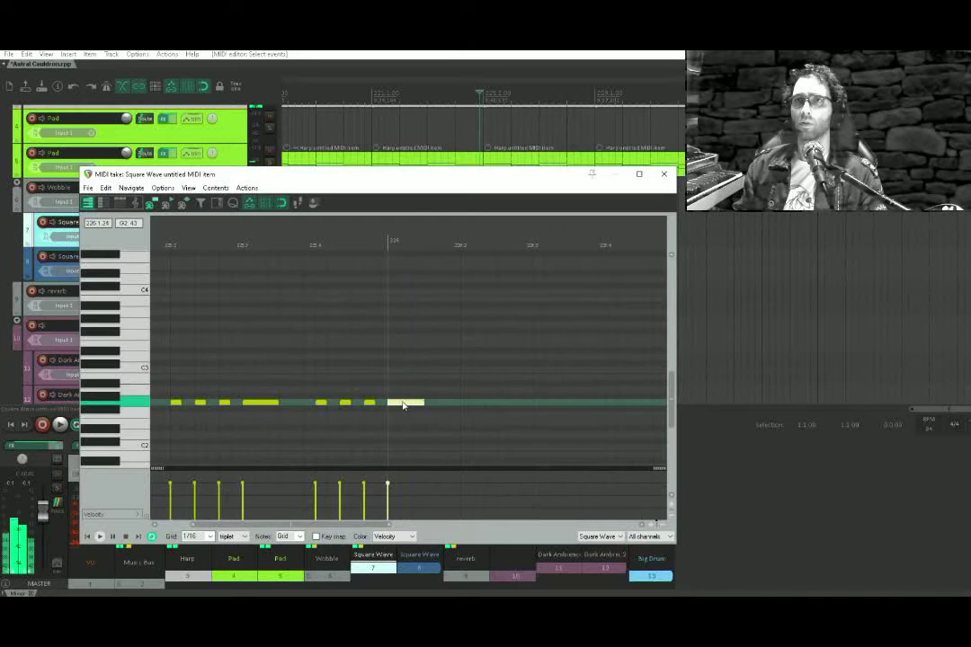
Replace the single long note at bar 226 with a pasted copy of the whole bar 225 rhythm
{"action": "scroll", "coordinate": [339, 375], "scroll_direction": "down", "scroll_amount": 2}
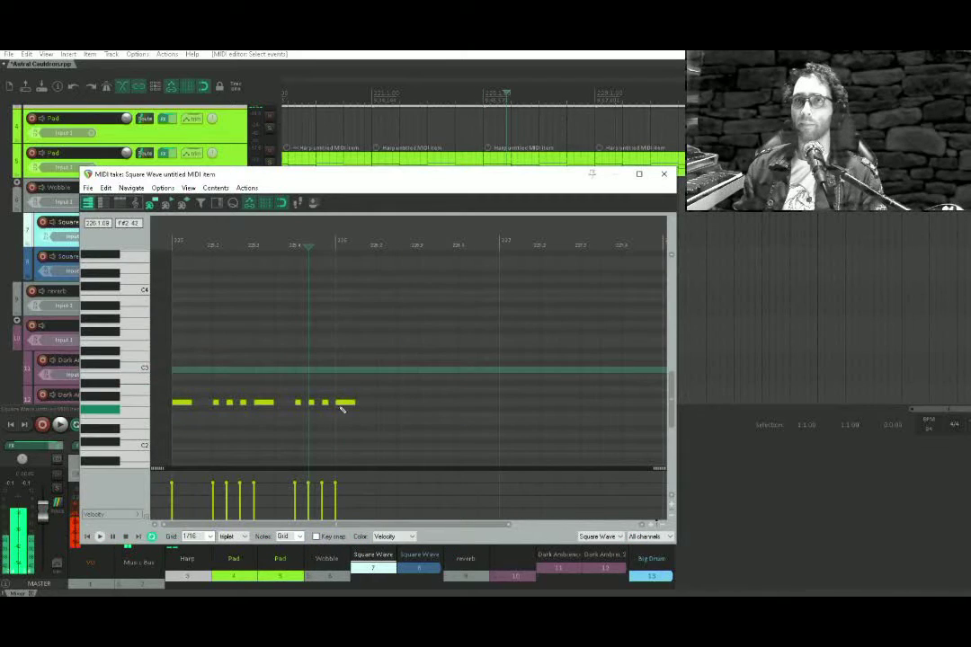
{"action": "left_click_drag", "start_coordinate": [332, 388], "coordinate": [403, 382]}
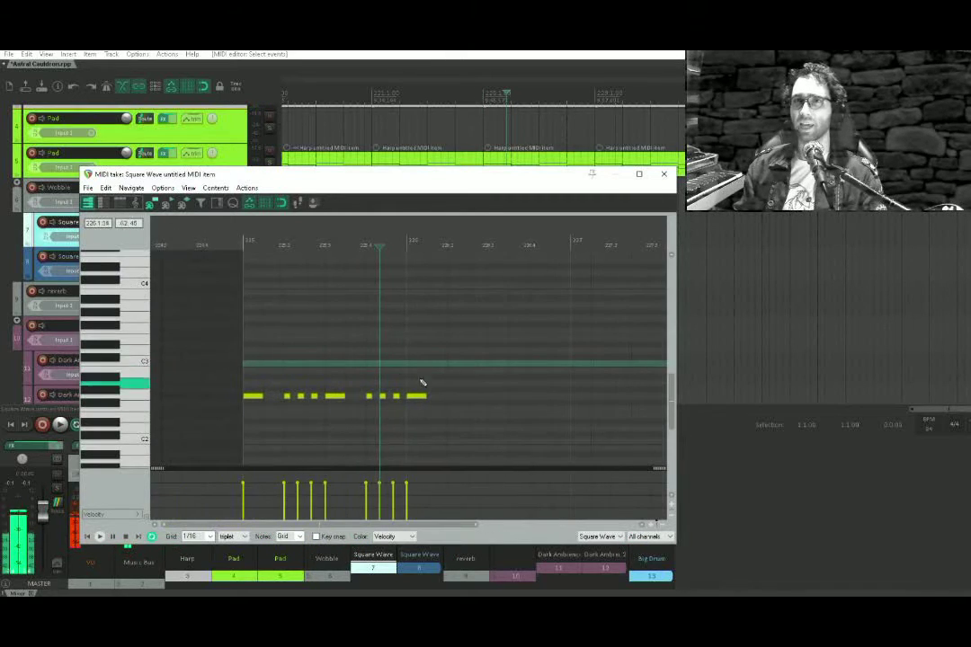
{"action": "left_click", "coordinate": [417, 396]}
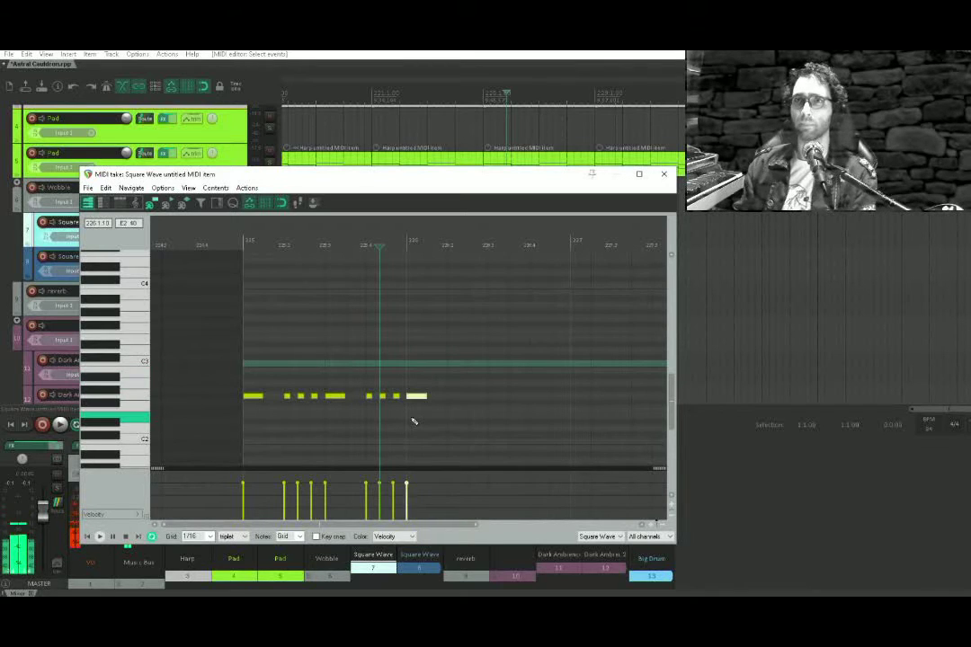
{"action": "key", "text": "Delete"}
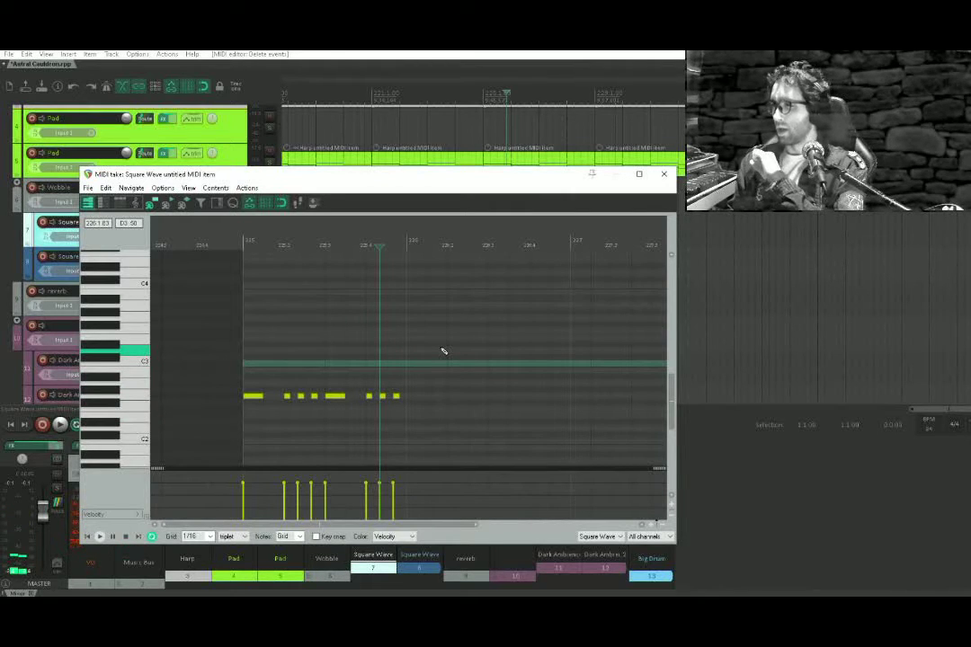
{"action": "key", "text": "ctrl+a"}
{"action": "key", "text": "ctrl+c"}
{"action": "left_click_drag", "start_coordinate": [294, 430], "coordinate": [335, 426]}
{"action": "key", "text": "ctrl+shift+v"}
{"action": "left_click_drag", "start_coordinate": [377, 398], "coordinate": [444, 411]}
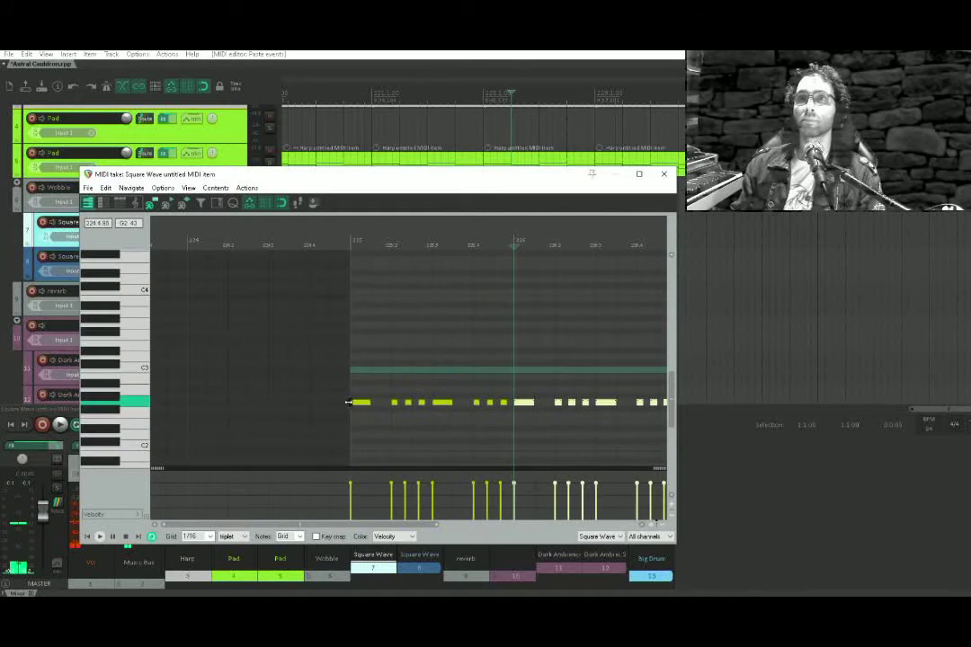
Listen to the two-bar Square Wave rhythm from just before bar 225
{"action": "left_click", "coordinate": [342, 401]}
{"action": "key", "text": "space"}
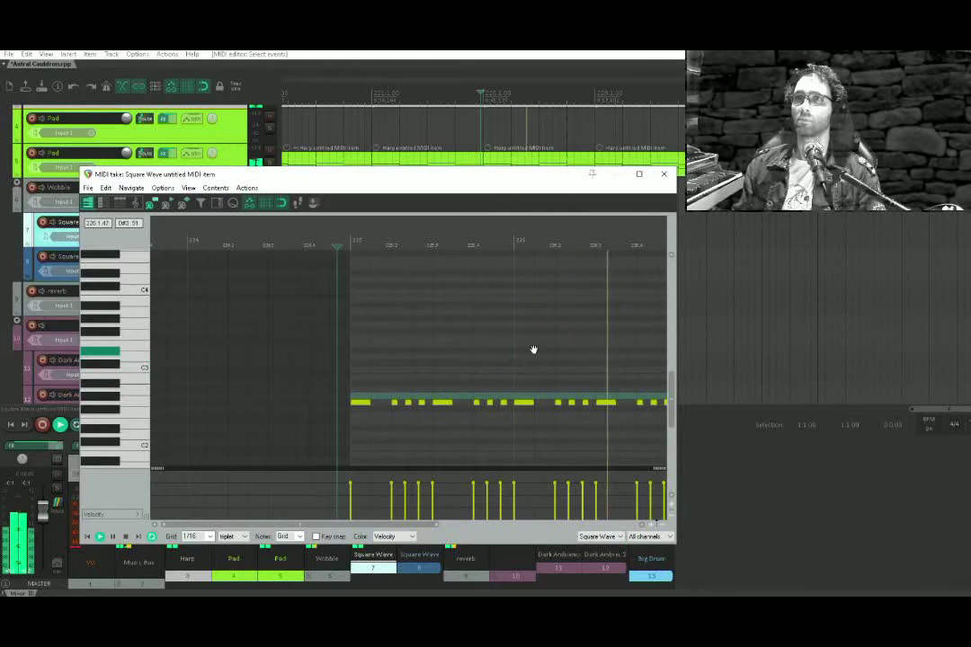
{"action": "key", "text": "space"}
Copy the one-bar rhythm to bar 227 a semitone higher, on G#2, and audition it from there
{"action": "left_click_drag", "start_coordinate": [509, 381], "coordinate": [497, 409]}
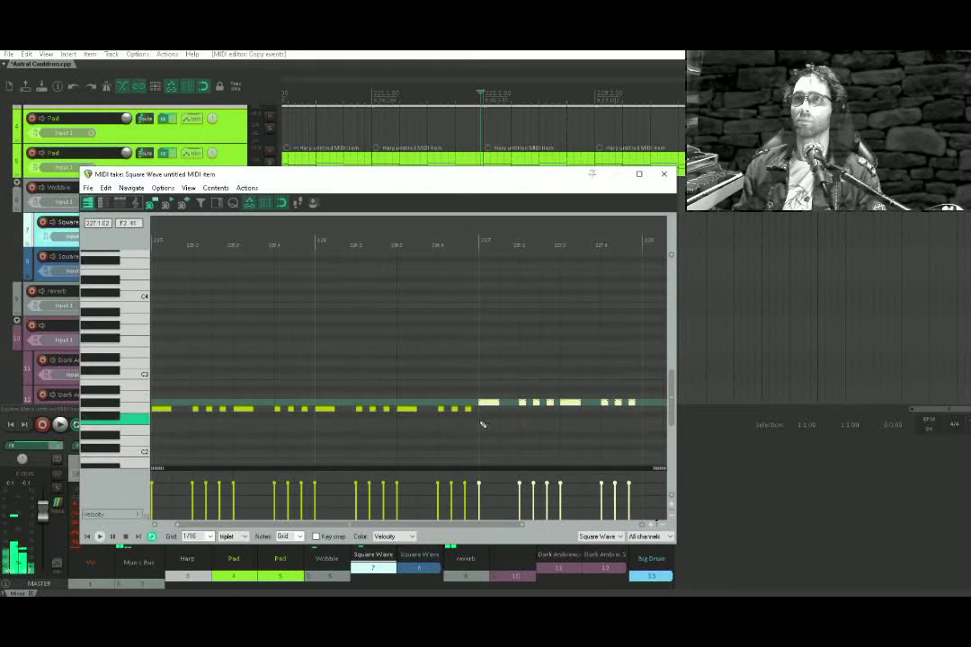
{"action": "left_click", "coordinate": [483, 425]}
{"action": "key", "text": "space"}
{"action": "left_click_drag", "start_coordinate": [580, 427], "coordinate": [475, 433]}
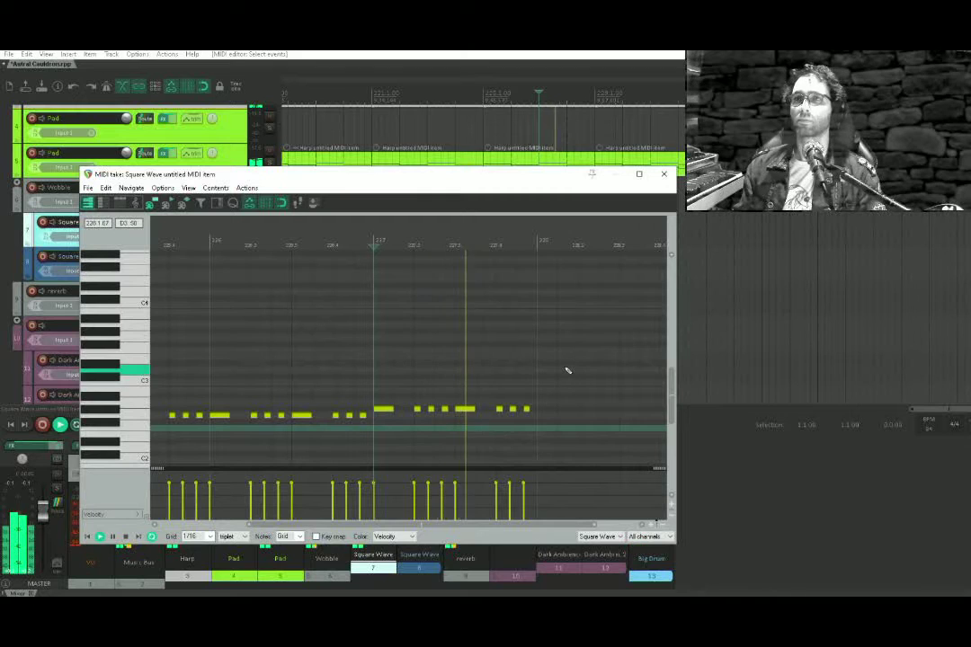
{"action": "key", "text": "space"}
Copy the bar 227 rhythm to bar 228 and raise the copy two semitones to A#2
{"action": "left_click_drag", "start_coordinate": [566, 369], "coordinate": [381, 451]}
{"action": "left_click_drag", "start_coordinate": [385, 410], "coordinate": [551, 397]}
{"action": "scroll", "coordinate": [550, 396], "scroll_direction": "down", "scroll_amount": 4}
{"action": "left_click_drag", "start_coordinate": [320, 406], "coordinate": [368, 412]}
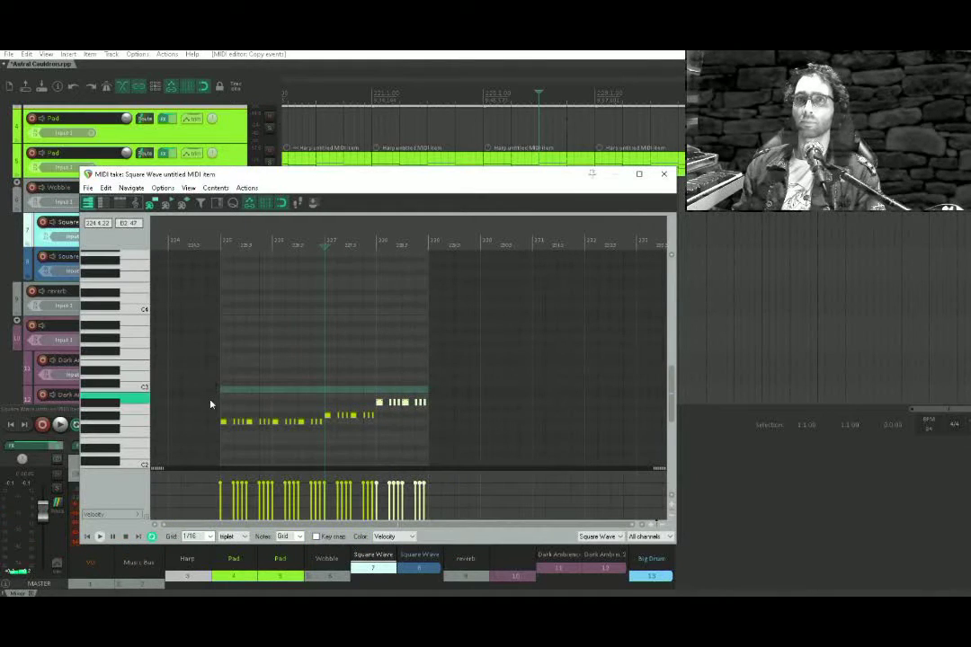
Listen to the complete four-bar Square Wave part from just before bar 225
{"action": "left_click", "coordinate": [211, 404]}
{"action": "key", "text": "space"}
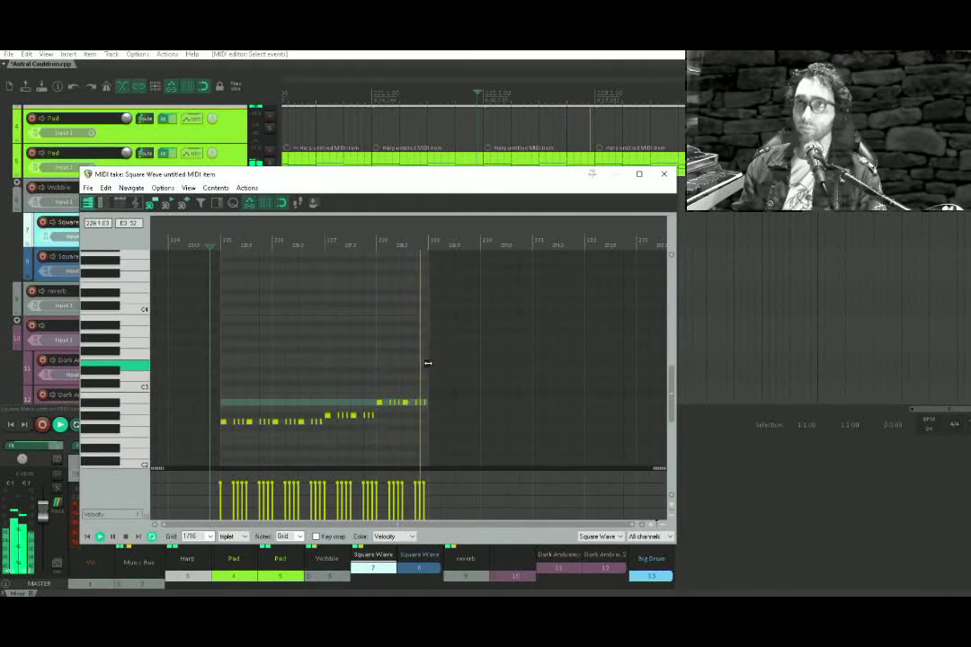
{"action": "key", "text": "space"}
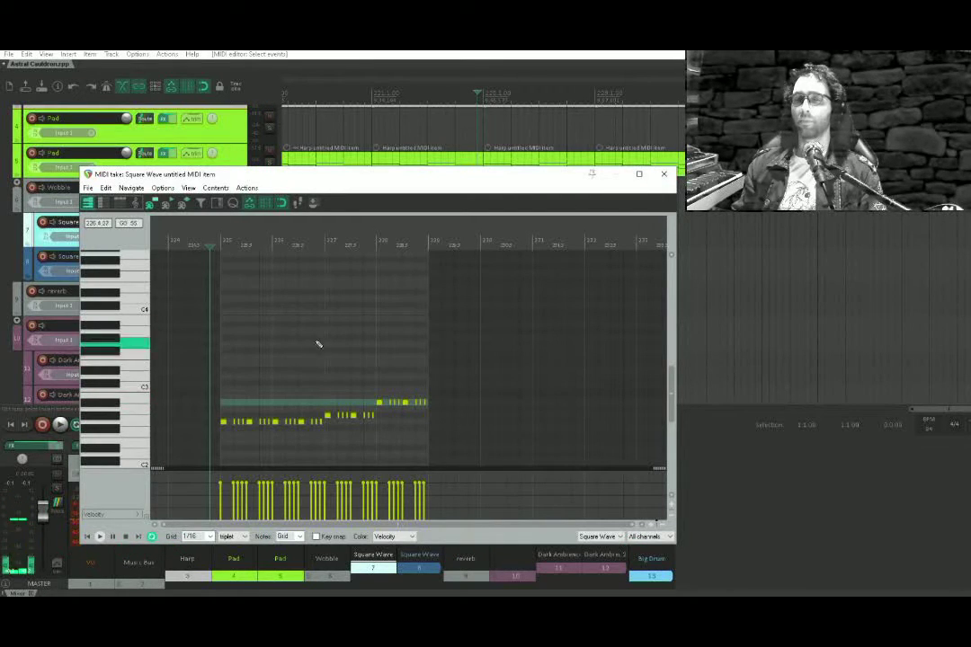
{"action": "key", "text": "space"}
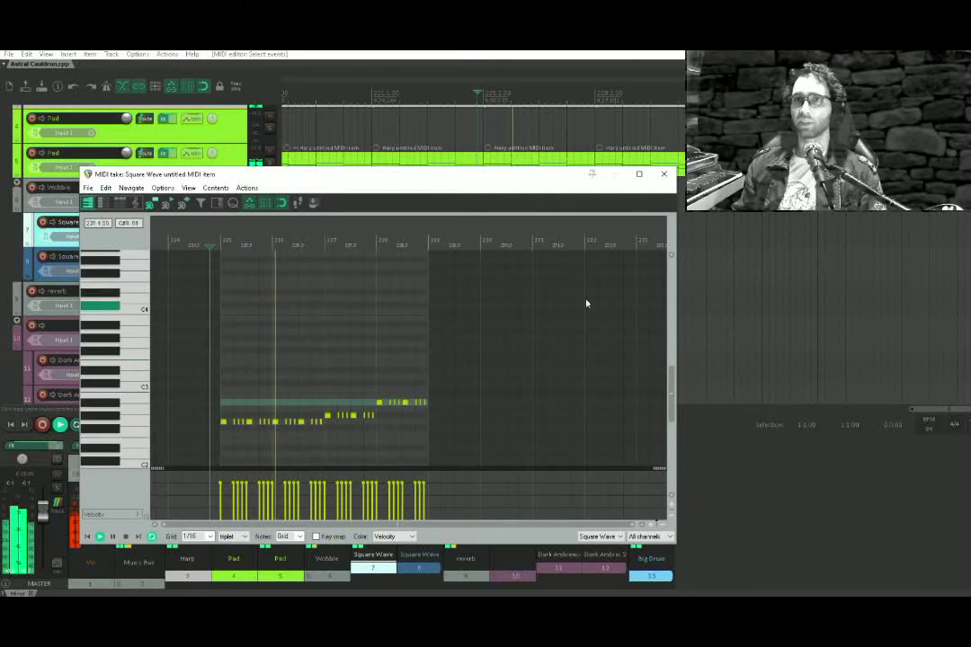
Close the MIDI editor and select the finished item on the first Square Wave track
{"action": "left_click", "coordinate": [664, 174]}
{"action": "left_click", "coordinate": [563, 239]}
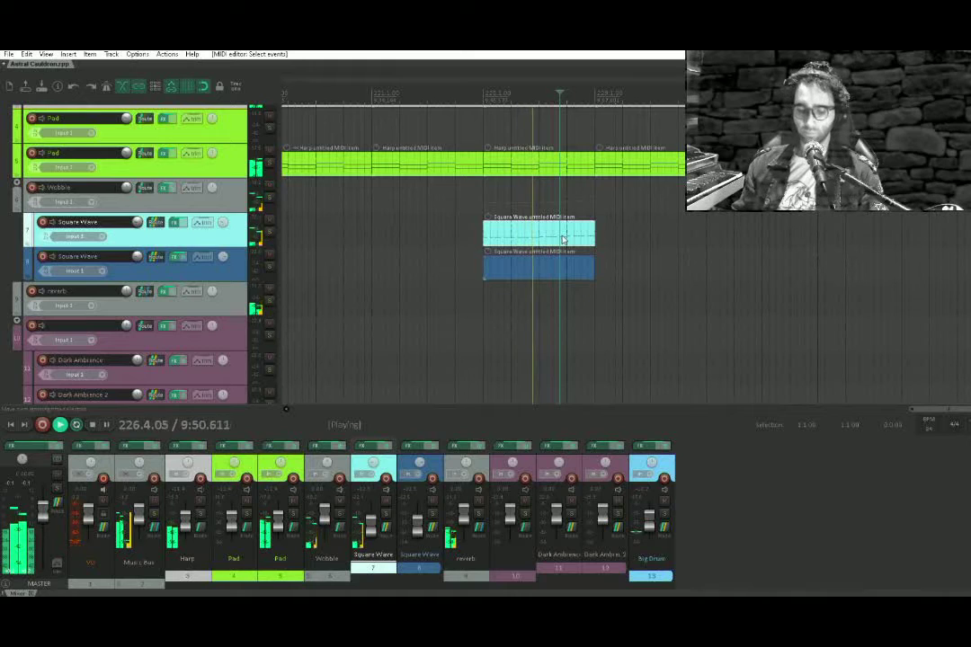
Duplicate the first Square Wave track's item to bar 229 and move the second track's empty item to bar 229
{"action": "key", "text": "ctrl+d"}
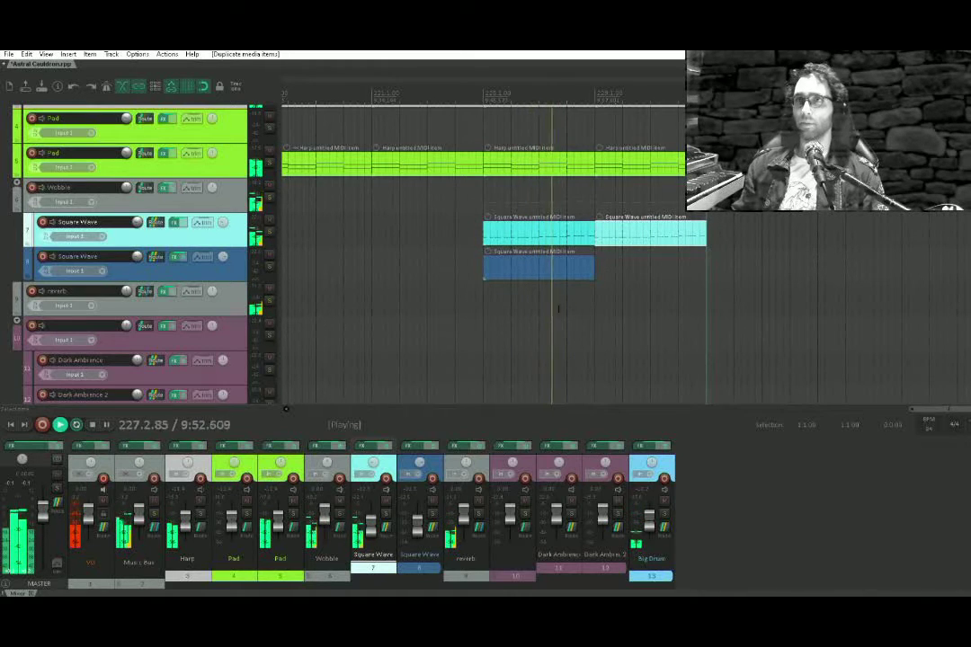
{"action": "left_click_drag", "start_coordinate": [558, 272], "coordinate": [669, 274]}
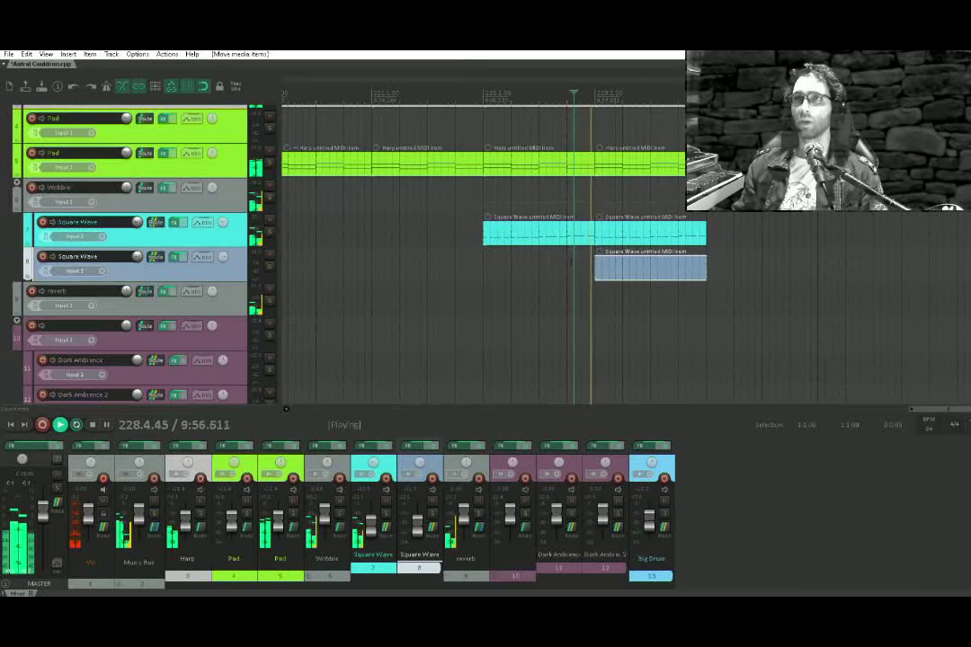
{"action": "key", "text": "space"}
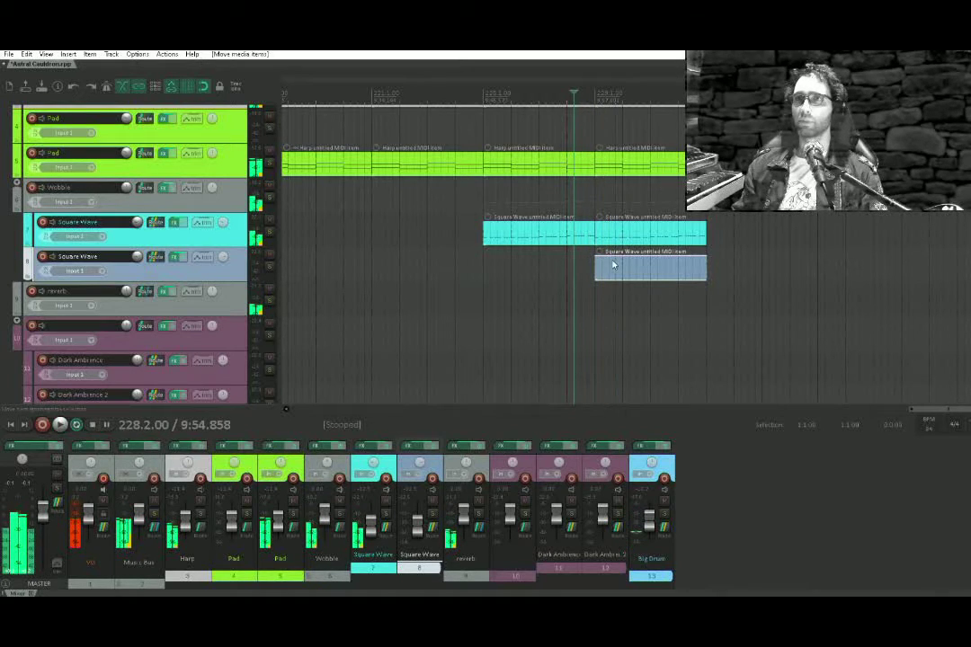
Replace the empty item on the second Square Wave track with a copy of the first track's bar 229 part and open it
{"action": "left_click", "coordinate": [614, 266]}
{"action": "double_click", "coordinate": [614, 265]}
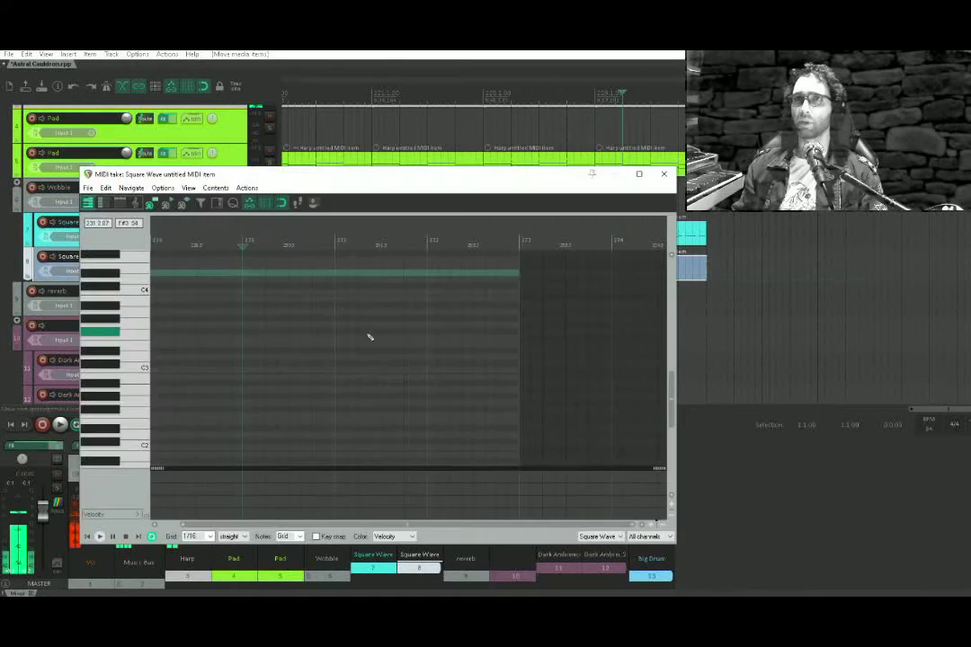
{"action": "left_click", "coordinate": [663, 175]}
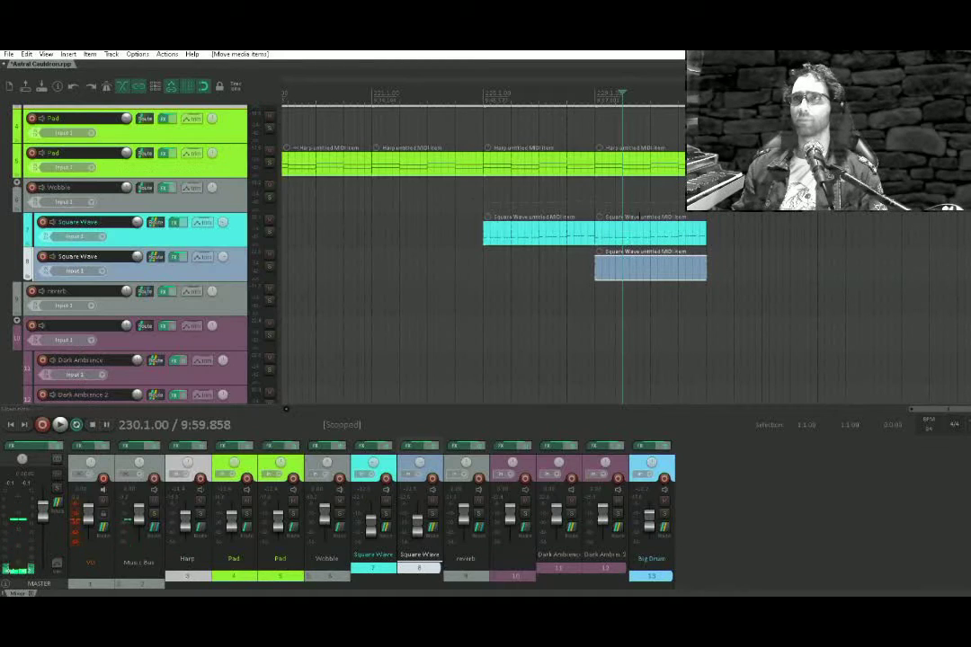
{"action": "mouse_move", "coordinate": [621, 267]}
{"action": "left_mouse_down"}
{"action": "mouse_move", "coordinate": [631, 223]}
{"action": "mouse_move", "coordinate": [629, 263]}
{"action": "left_mouse_up"}
{"action": "double_click", "coordinate": [629, 264]}
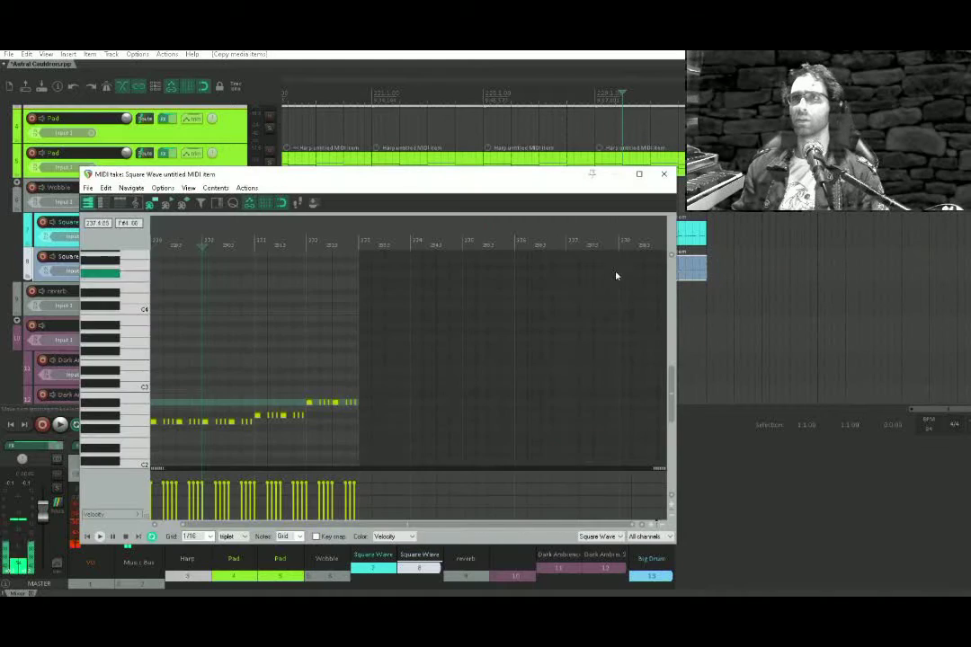
Try raising all notes of the copied Square Wave part so it starts on C3, and undo the move
{"action": "left_click_drag", "start_coordinate": [343, 349], "coordinate": [351, 447]}
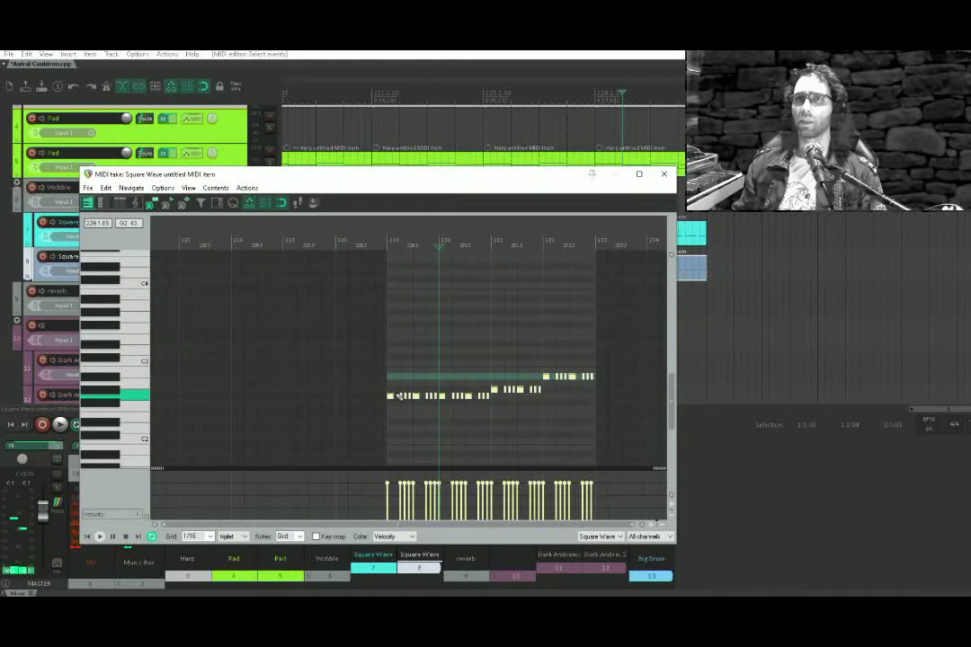
{"action": "left_click_drag", "start_coordinate": [395, 398], "coordinate": [230, 398]}
{"action": "scroll", "coordinate": [228, 398], "scroll_direction": "up", "scroll_amount": 2}
{"action": "scroll", "coordinate": [397, 364], "scroll_direction": "up", "scroll_amount": 4}
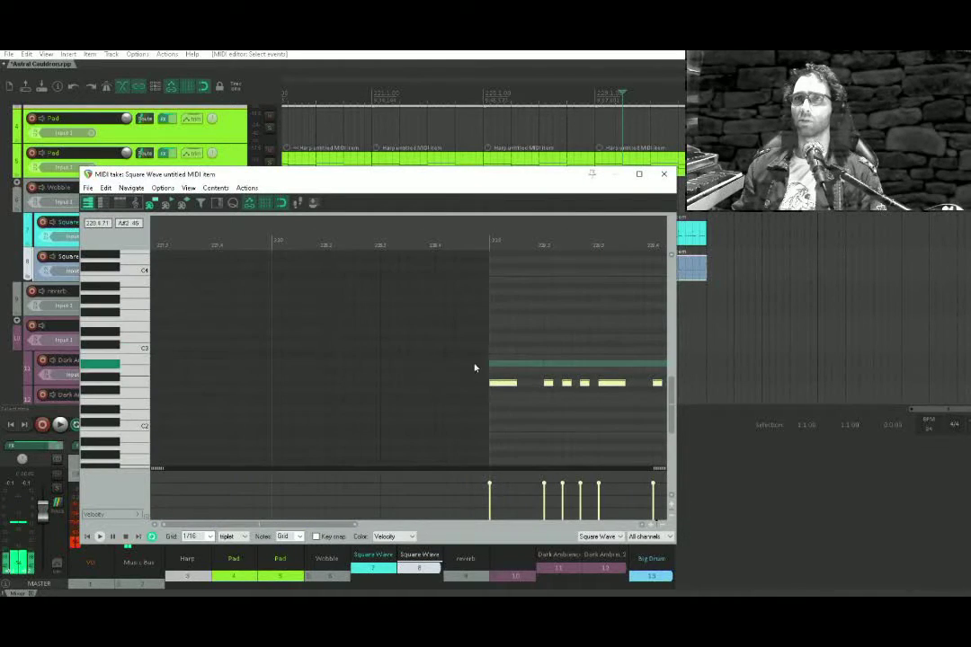
{"action": "left_click_drag", "start_coordinate": [475, 368], "coordinate": [399, 392]}
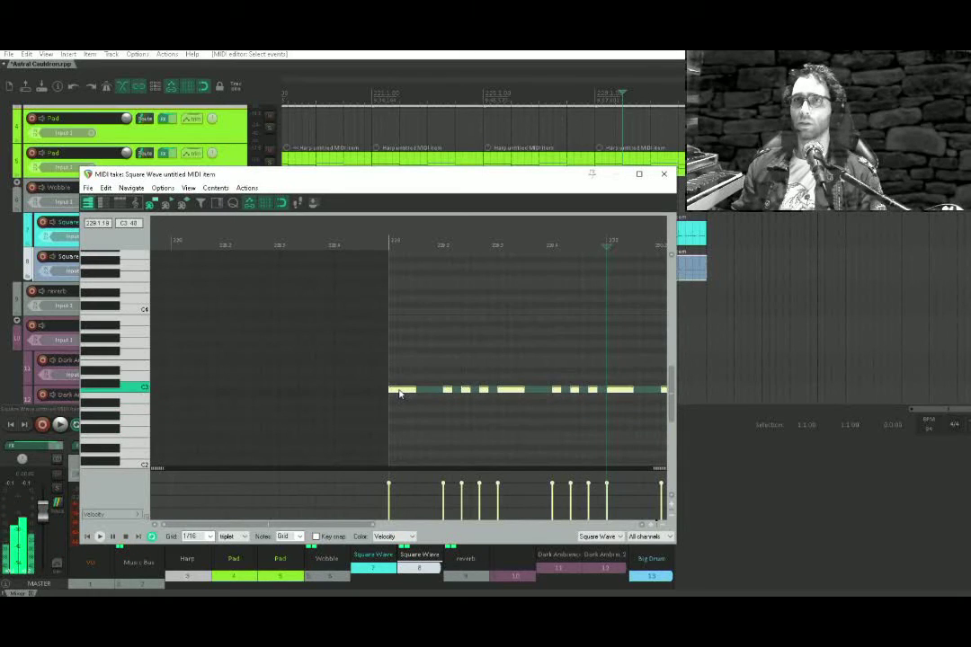
{"action": "key", "text": "ctrl+z"}
{"action": "key", "text": "ctrl+z"}
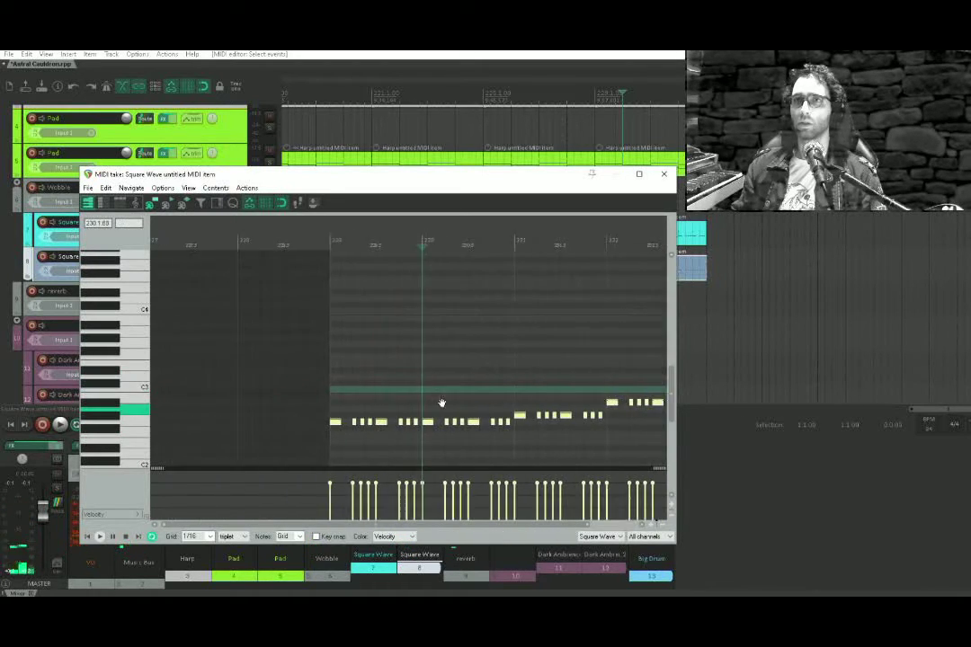
{"action": "key", "text": "ctrl+z"}
{"action": "key", "text": "ctrl+z"}
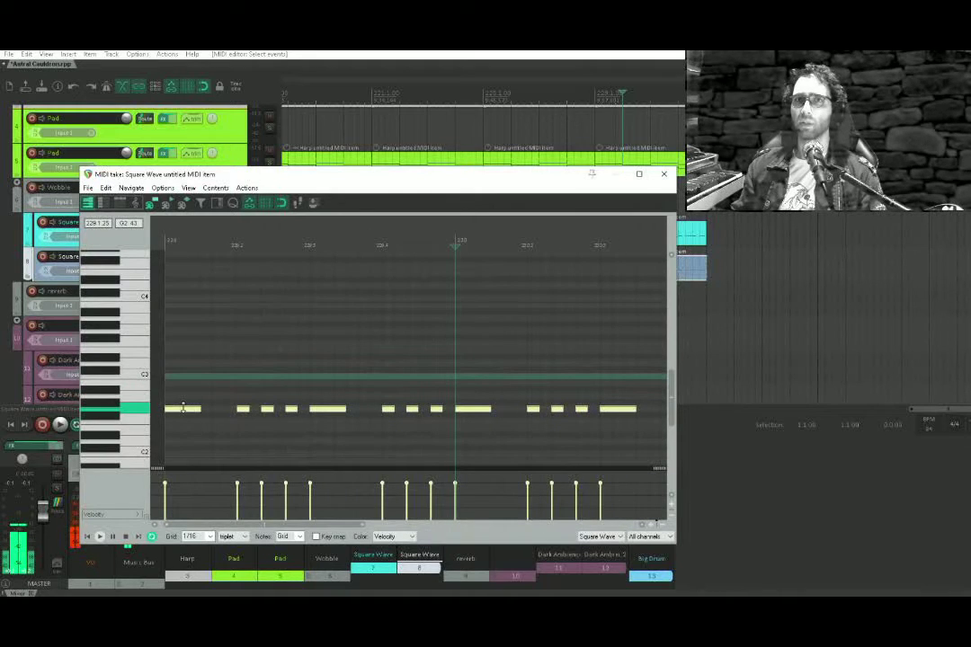
Raise all notes of the second Square Wave part so it starts on C3, and audition it from bar 229
{"action": "left_click_drag", "start_coordinate": [183, 408], "coordinate": [180, 393]}
{"action": "key", "text": "Up"}
{"action": "key", "text": "Up"}
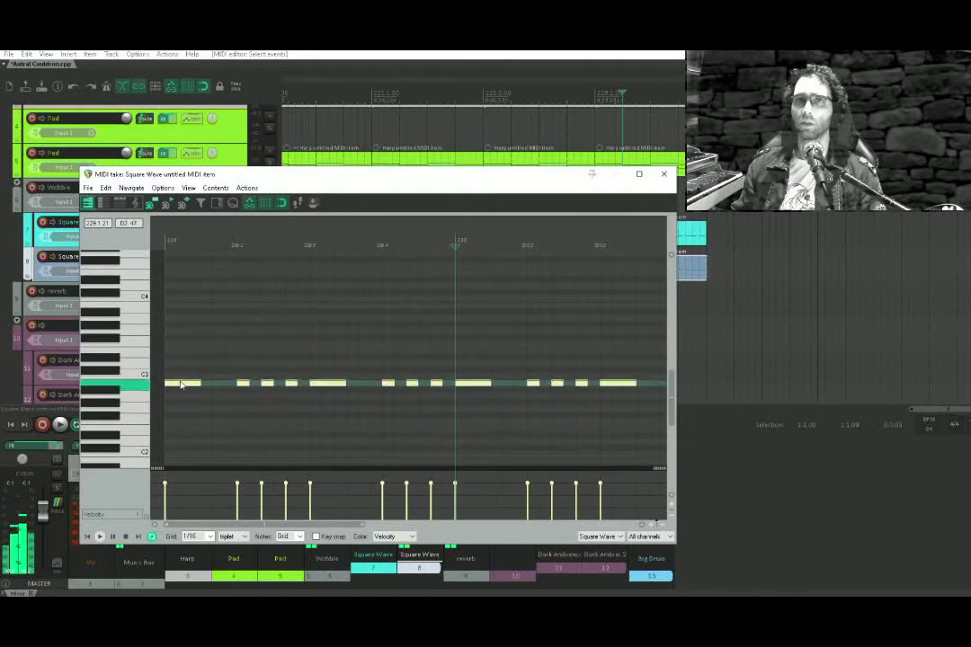
{"action": "key", "text": "space"}
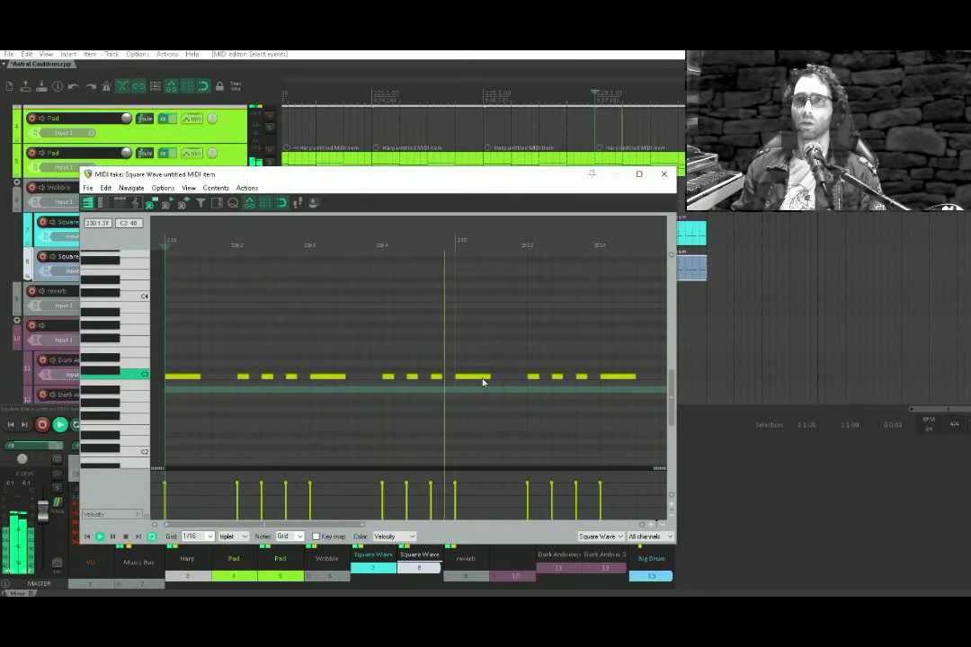
{"action": "key", "text": "space"}
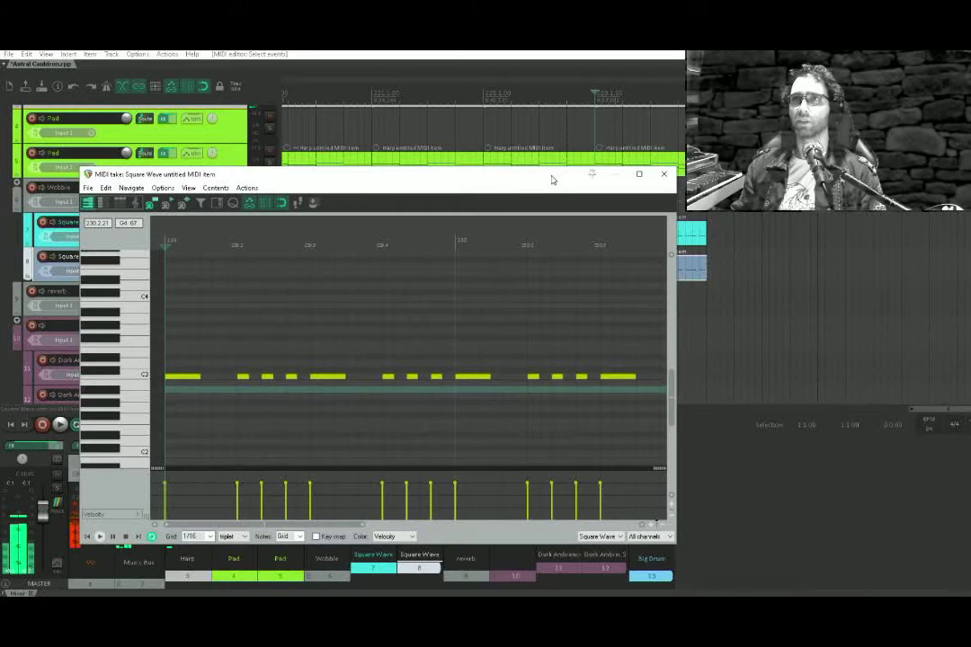
Uncover the arrangement and listen to the two Square Wave parts together from just before bar 229
{"action": "left_click_drag", "start_coordinate": [552, 180], "coordinate": [531, 458]}
{"action": "left_click", "coordinate": [575, 303]}
{"action": "key", "text": "space"}
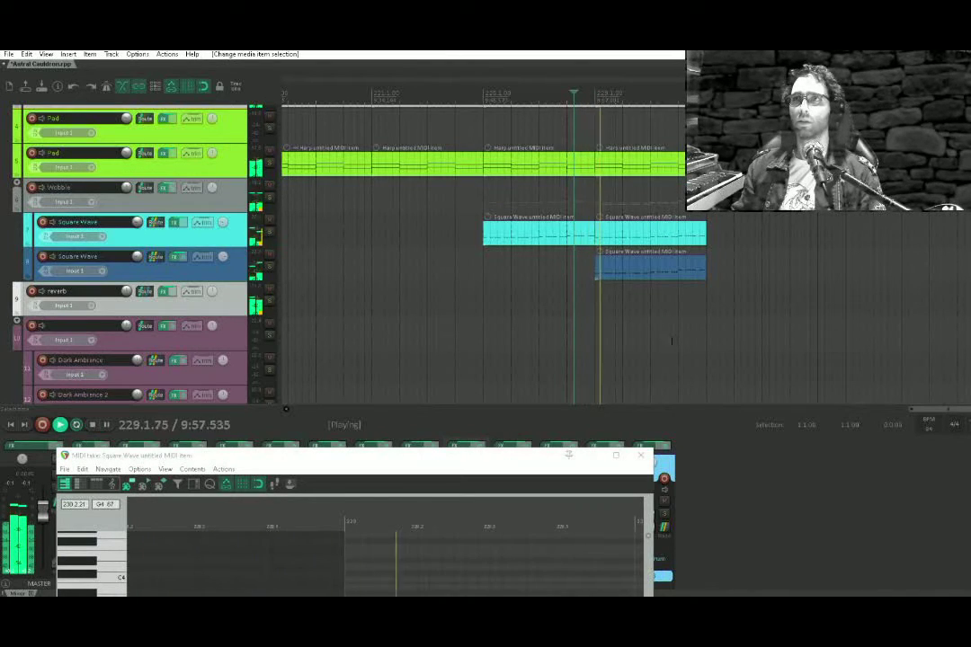
{"action": "key", "text": "space"}
{"action": "left_click_drag", "start_coordinate": [302, 462], "coordinate": [367, 123]}
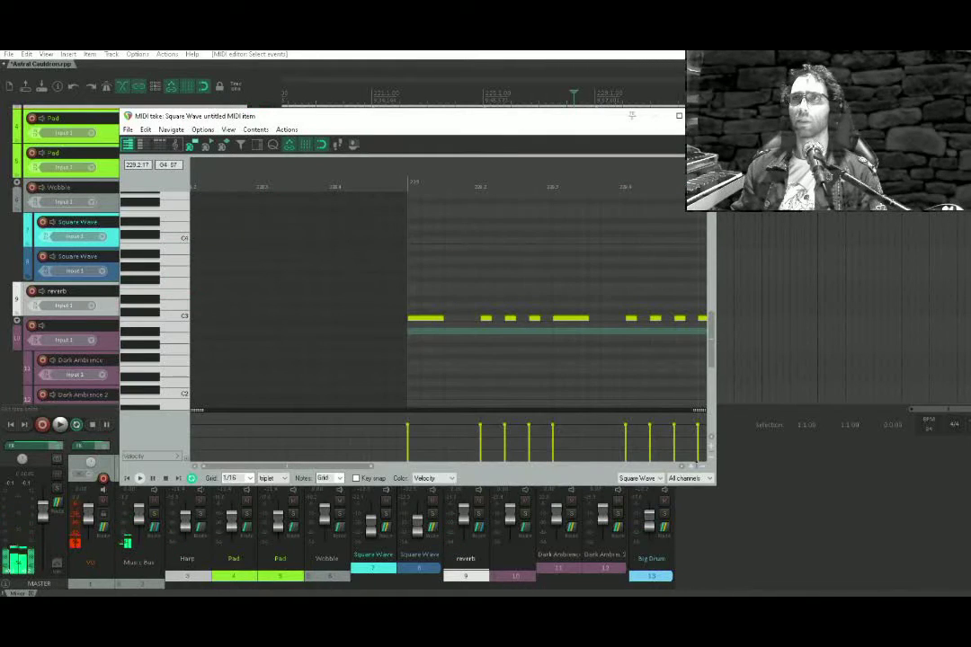
Lower all notes of the second Square Wave part by a semitone, starting on B2, and audition it from about bar 229
{"action": "left_click", "coordinate": [703, 116]}
{"action": "left_click", "coordinate": [621, 277]}
{"action": "double_click", "coordinate": [621, 276]}
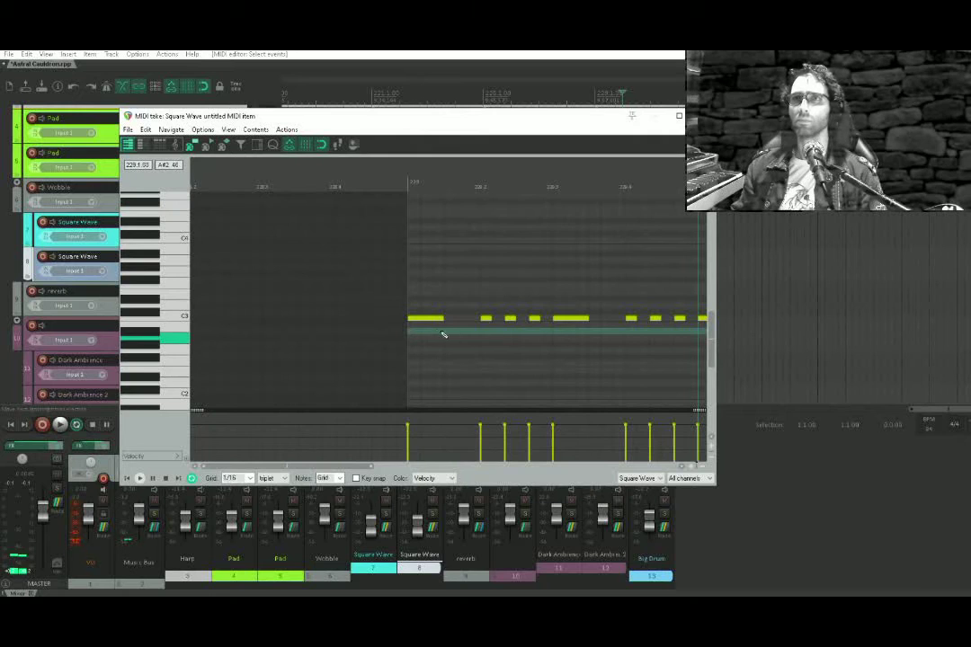
{"action": "scroll", "coordinate": [430, 313], "scroll_direction": "down", "scroll_amount": 4}
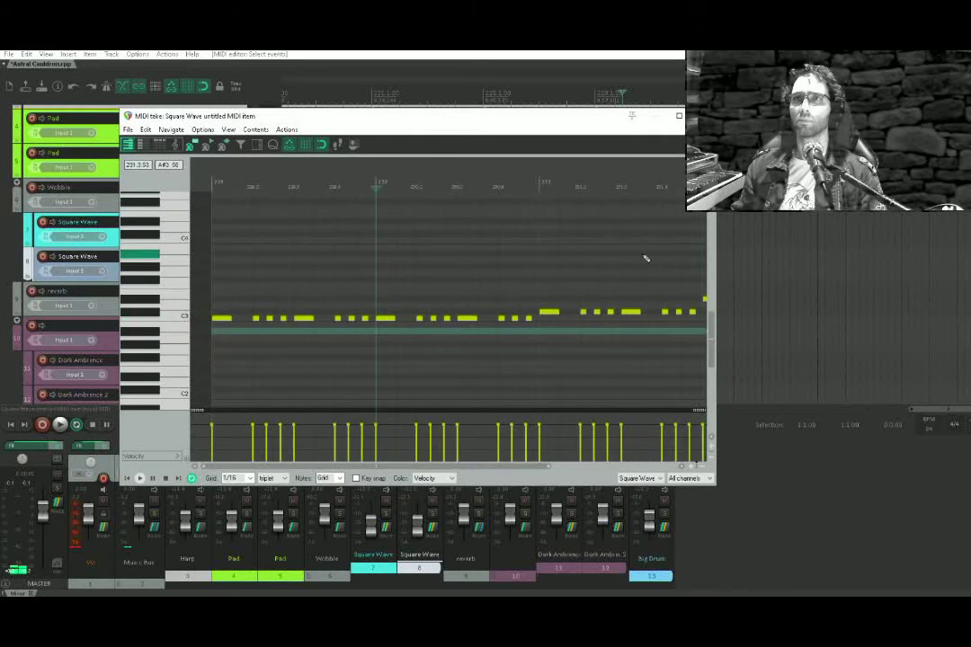
{"action": "left_click_drag", "start_coordinate": [636, 258], "coordinate": [198, 379]}
{"action": "scroll", "coordinate": [222, 333], "scroll_direction": "up", "scroll_amount": 4}
{"action": "scroll", "coordinate": [261, 333], "scroll_direction": "up", "scroll_amount": 2}
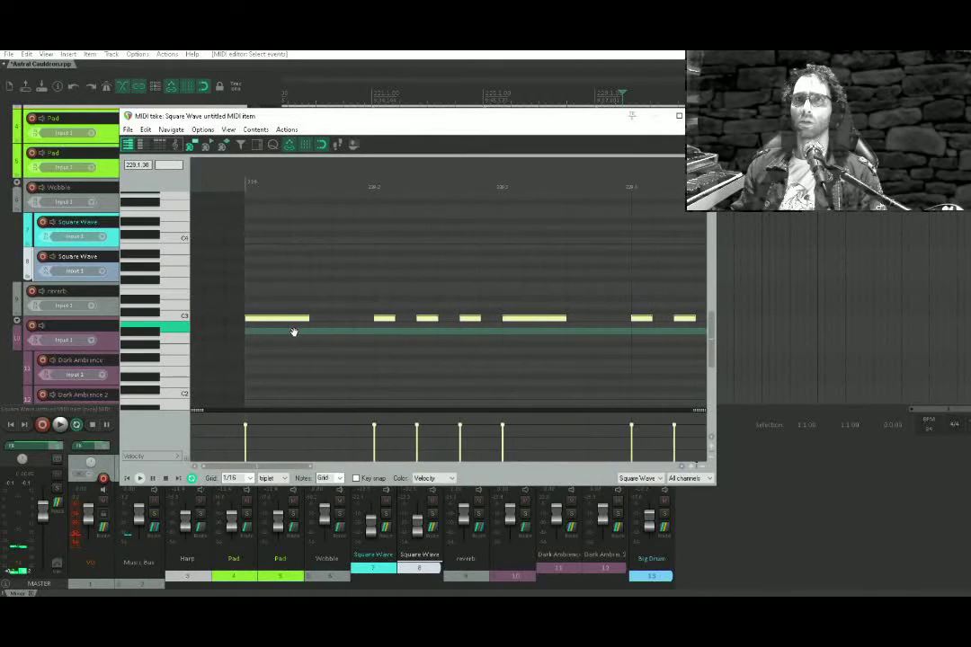
{"action": "key", "text": "Down"}
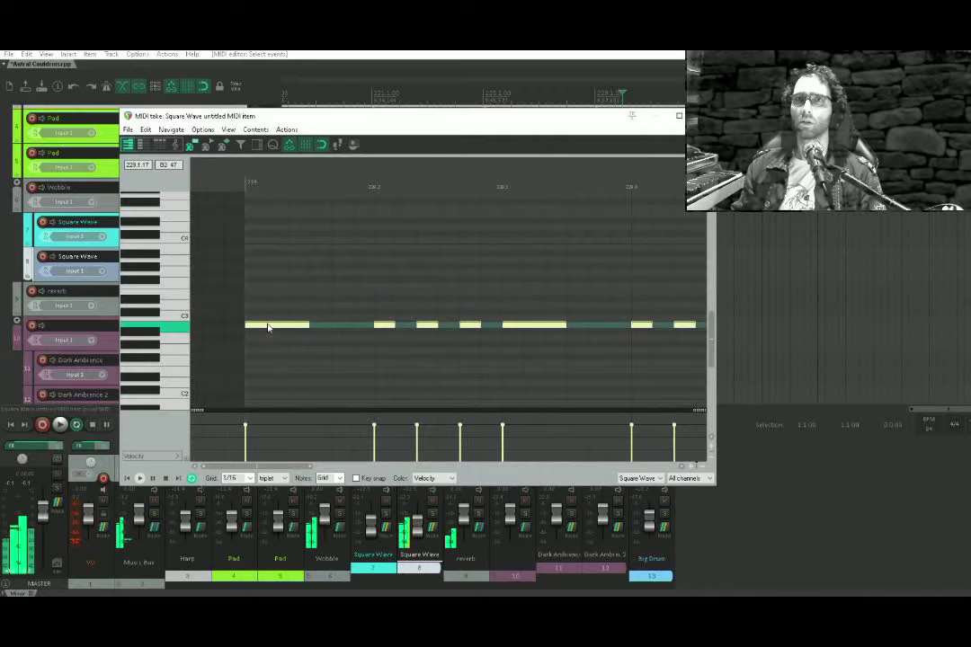
{"action": "left_click_drag", "start_coordinate": [279, 324], "coordinate": [368, 325]}
{"action": "left_click", "coordinate": [245, 345]}
{"action": "key", "text": "space"}
{"action": "scroll", "coordinate": [245, 345], "scroll_direction": "down", "scroll_amount": 3}
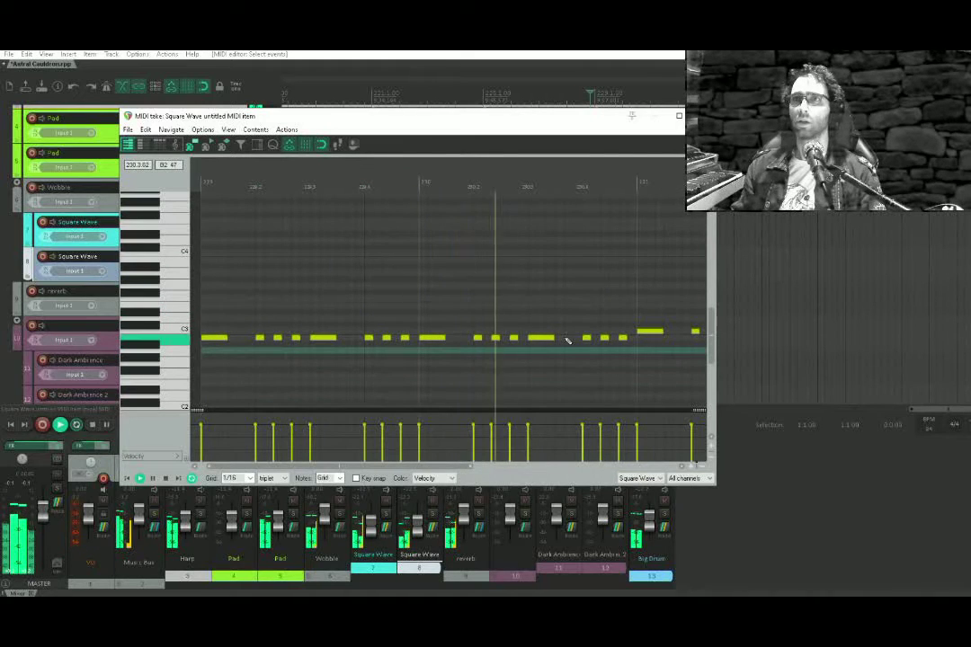
Raise the notes in the second half of bar 230 to C3 and audition from there
{"action": "left_click_drag", "start_coordinate": [547, 324], "coordinate": [313, 364]}
{"action": "left_click", "coordinate": [522, 351]}
{"action": "key", "text": "space"}
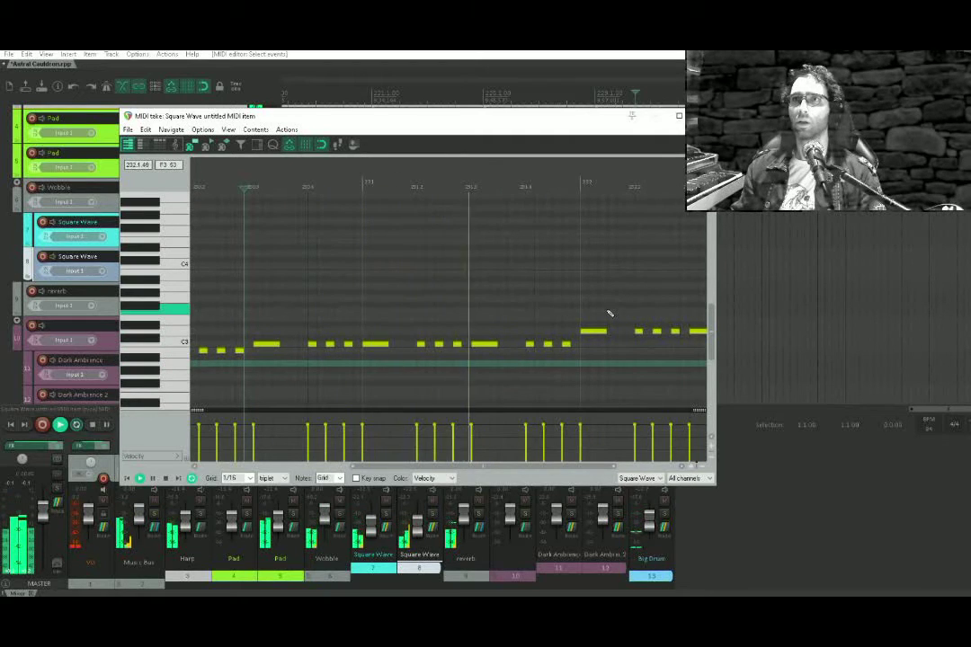
Lower the bar 232 notes by a semitone to C#3, audition the change, and close the MIDI editor
{"action": "left_click_drag", "start_coordinate": [609, 313], "coordinate": [682, 361]}
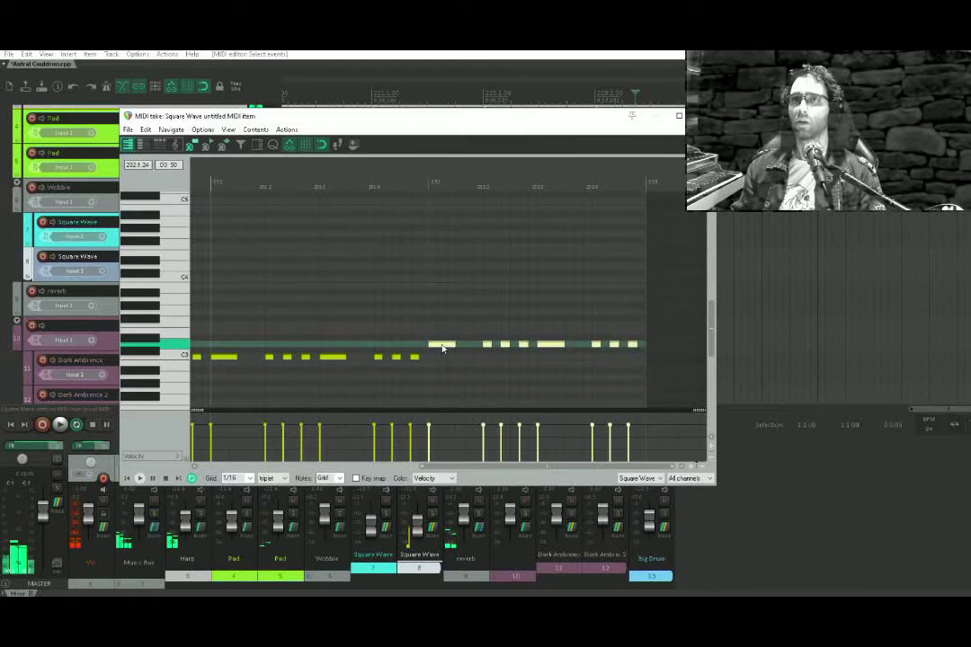
{"action": "key", "text": "Down"}
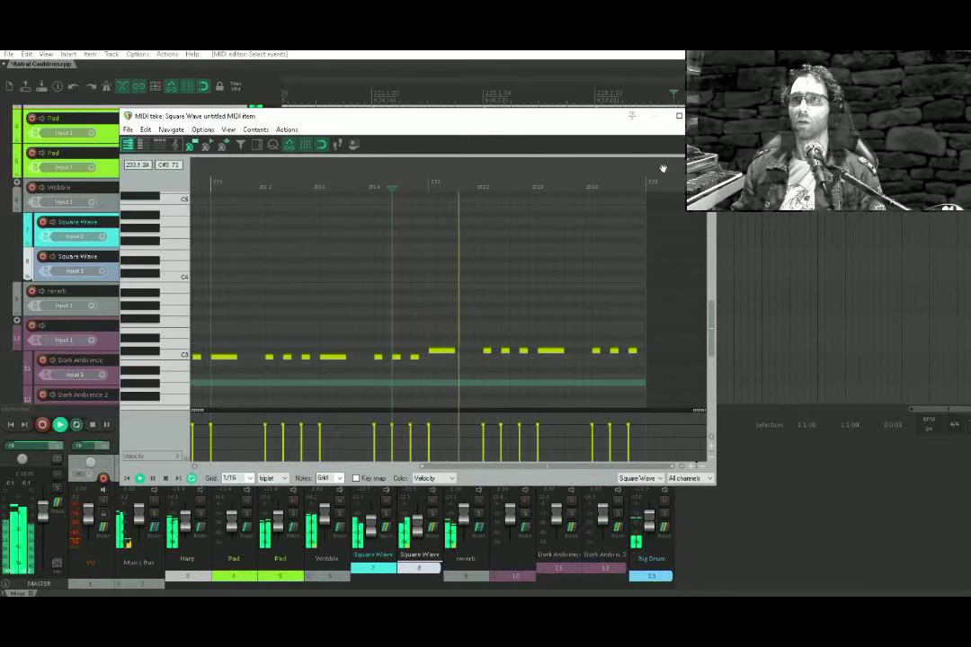
{"action": "left_click", "coordinate": [704, 116]}
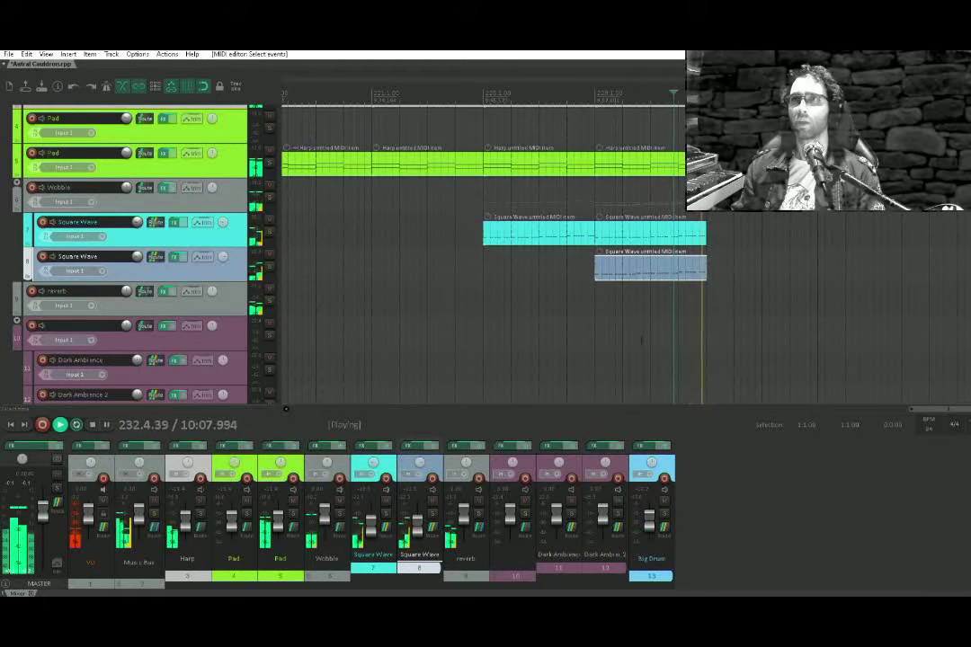
{"action": "key", "text": "space"}
Duplicate the Harp, Pad and Big Drum items ending at bar 233 so the backing continues to bar 241
{"action": "left_click_drag", "start_coordinate": [747, 135], "coordinate": [740, 225]}
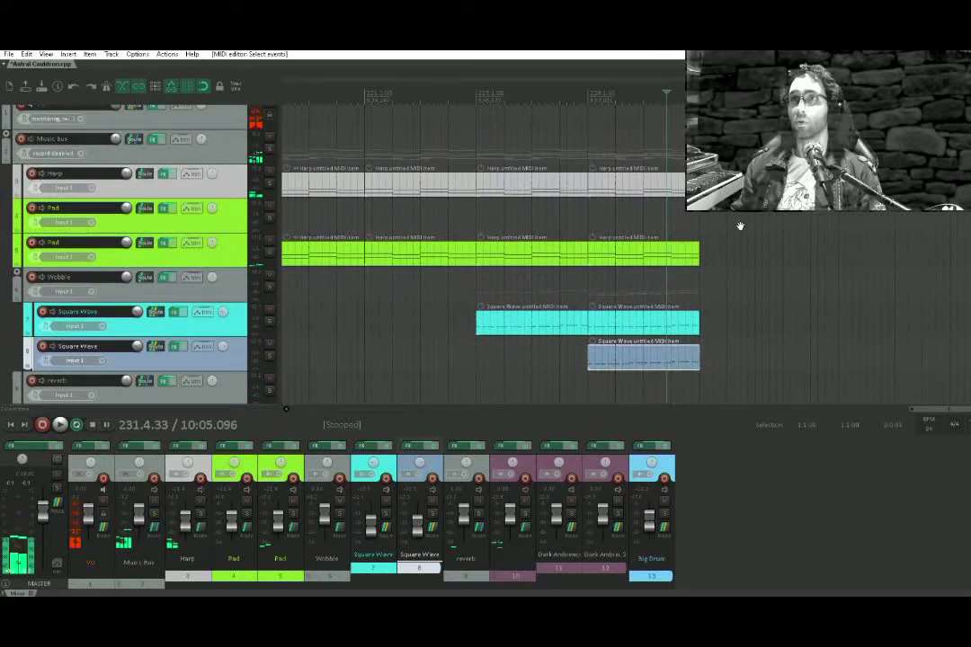
{"action": "left_click_drag", "start_coordinate": [752, 157], "coordinate": [567, 51]}
{"action": "key", "text": "ctrl+d"}
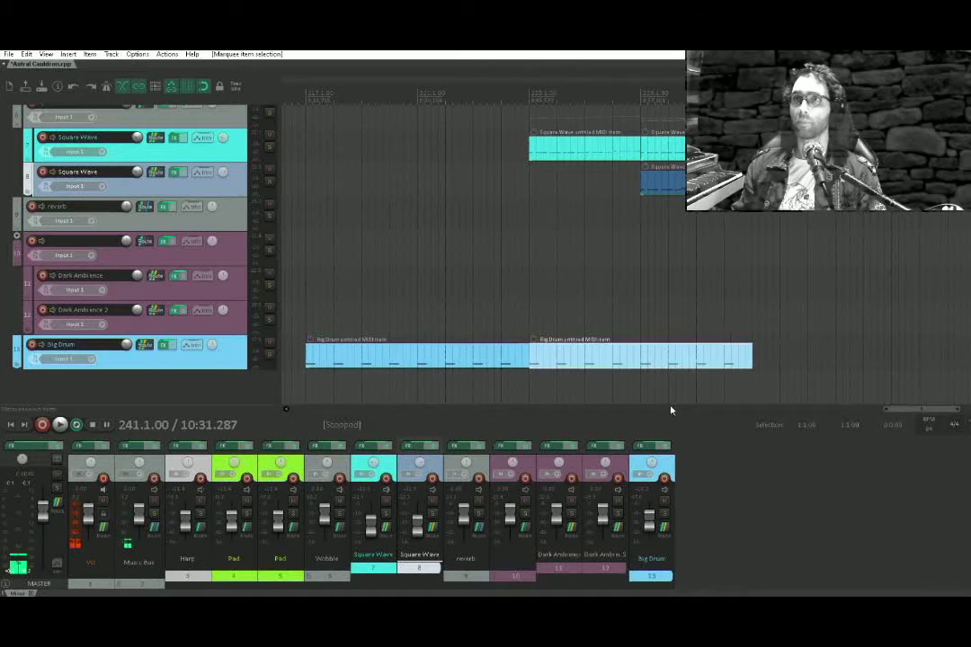
Listen to the Square Wave section with its backing from bar 224.3 up to bar 233
{"action": "scroll", "coordinate": [666, 359], "scroll_direction": "up", "scroll_amount": 3}
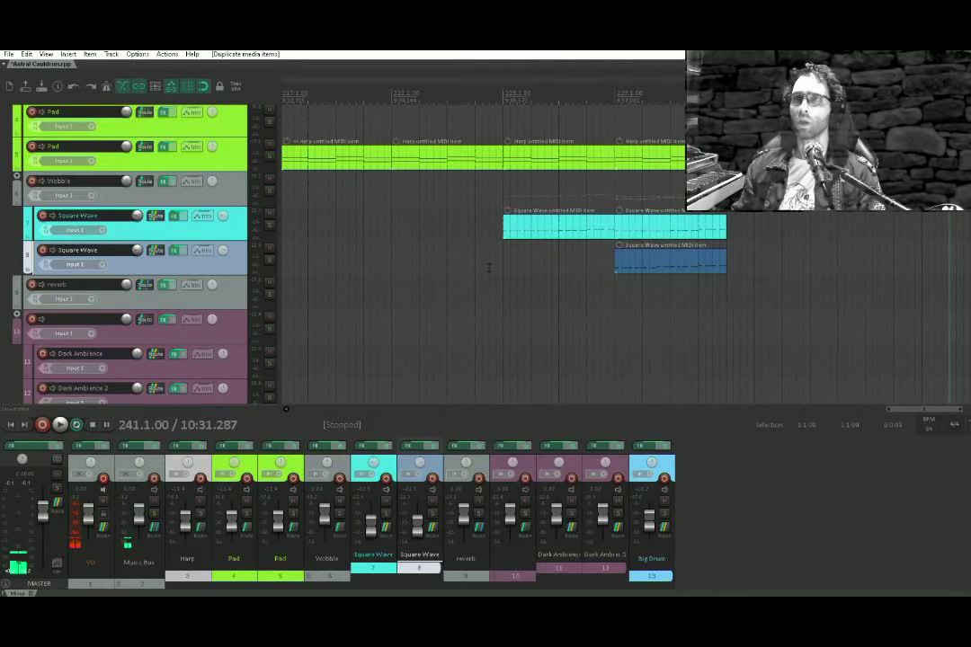
{"action": "left_click", "coordinate": [488, 267]}
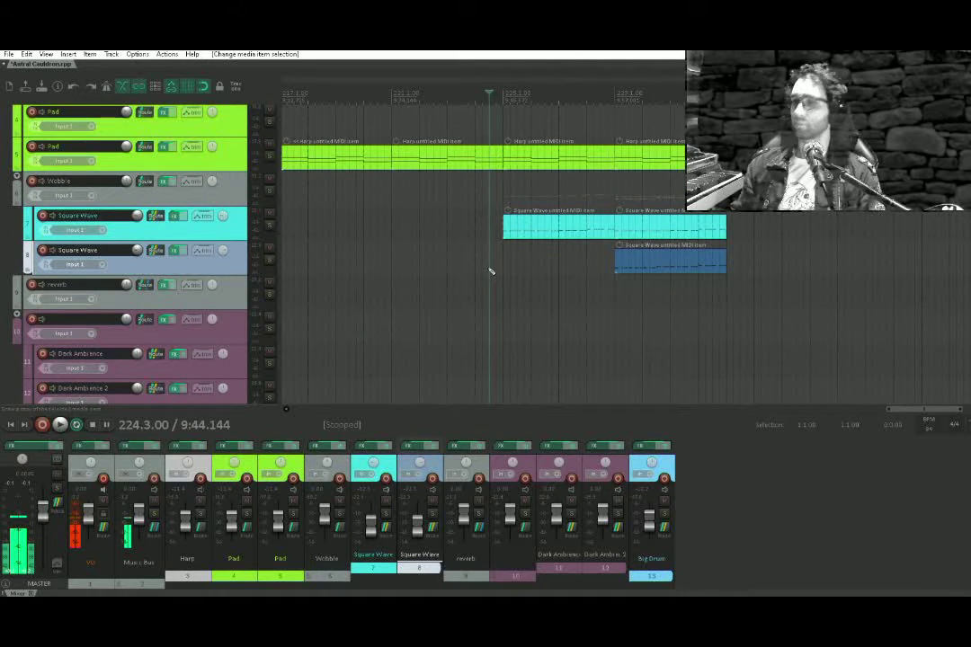
{"action": "key", "text": "space"}
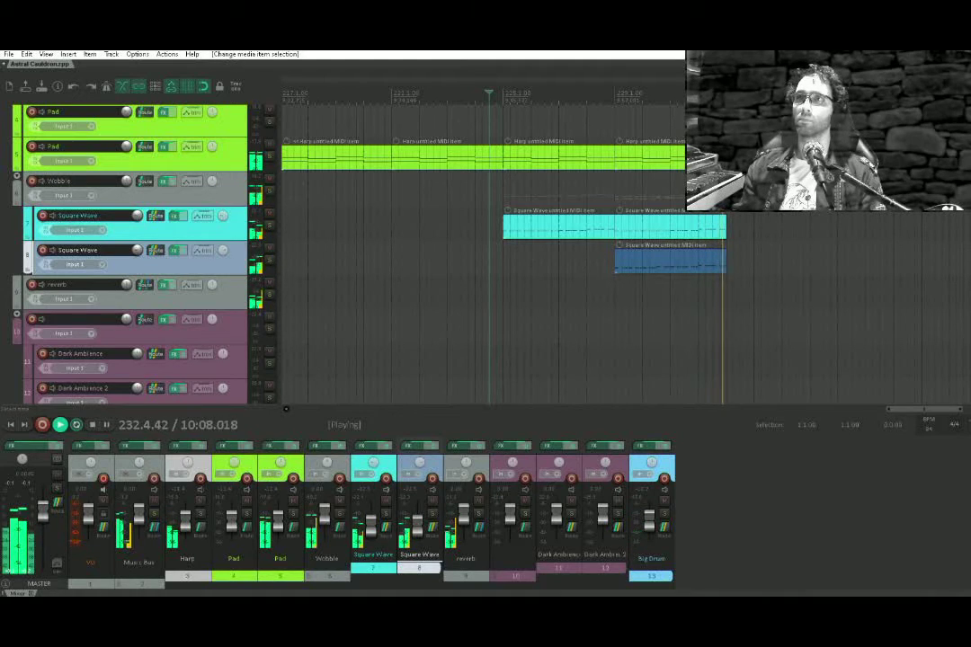
{"action": "key", "text": "space"}
Listen to the end of both Square Wave parts from bar 231 into bar 233
{"action": "left_click_drag", "start_coordinate": [722, 216], "coordinate": [547, 288]}
{"action": "scroll", "coordinate": [639, 245], "scroll_direction": "up", "scroll_amount": 3}
{"action": "left_click", "coordinate": [599, 261]}
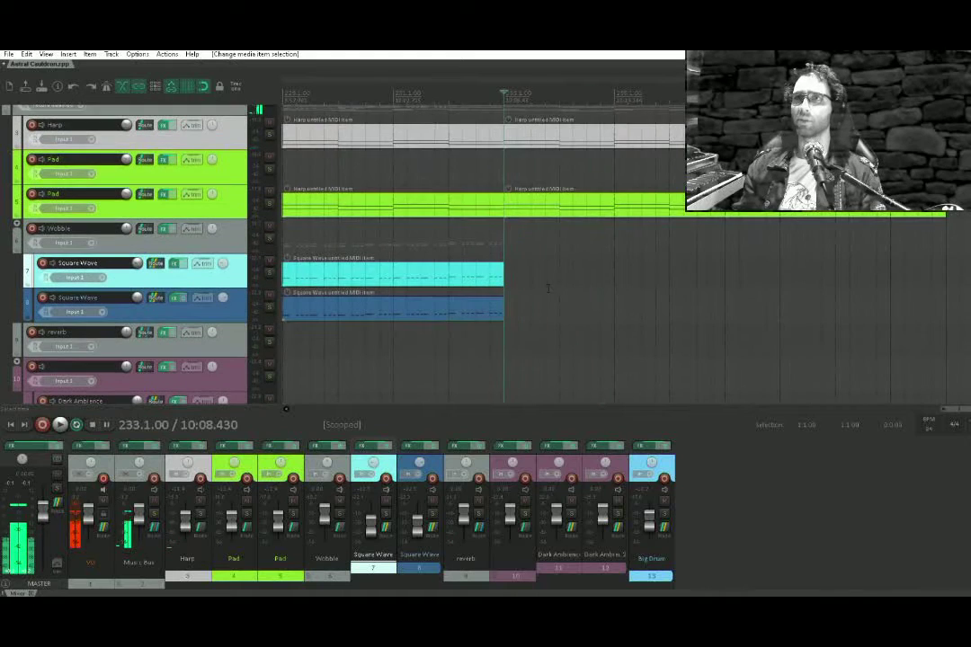
{"action": "left_click", "coordinate": [394, 270]}
{"action": "key", "text": "space"}
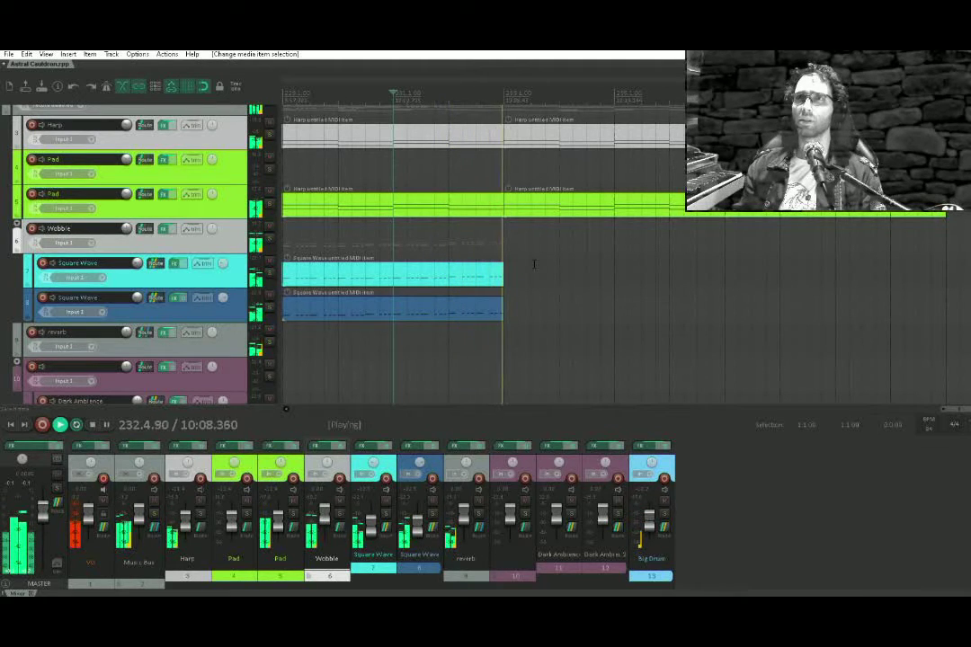
{"action": "key", "text": "space"}
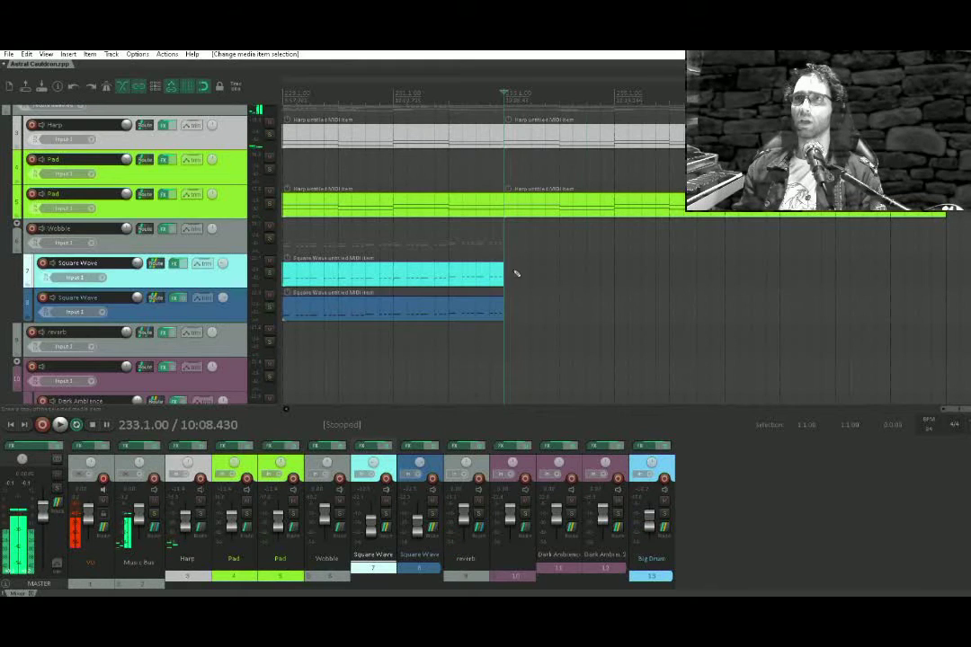
Create a four-bar item at bar 233 on the first Square Wave track and insert a D3 note at its start
{"action": "left_click_drag", "start_coordinate": [505, 273], "coordinate": [723, 269]}
{"action": "double_click", "coordinate": [564, 275]}
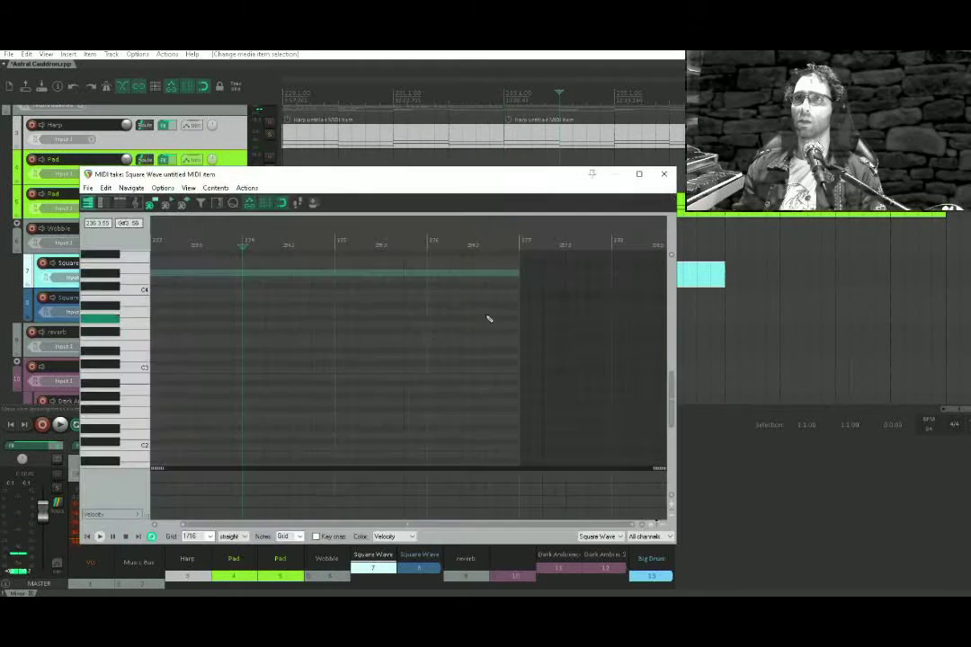
{"action": "left_click_drag", "start_coordinate": [487, 315], "coordinate": [587, 329]}
{"action": "left_click_drag", "start_coordinate": [256, 347], "coordinate": [274, 370]}
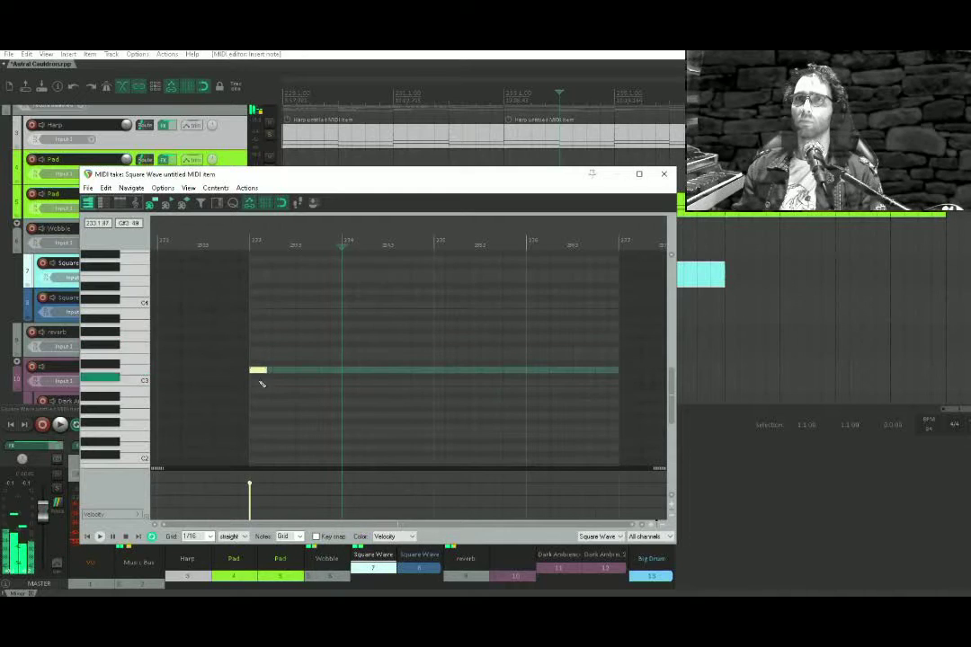
Audition the opening D3 note at bar 233 in context and set its length to half a beat
{"action": "left_click", "coordinate": [200, 405]}
{"action": "key", "text": "space"}
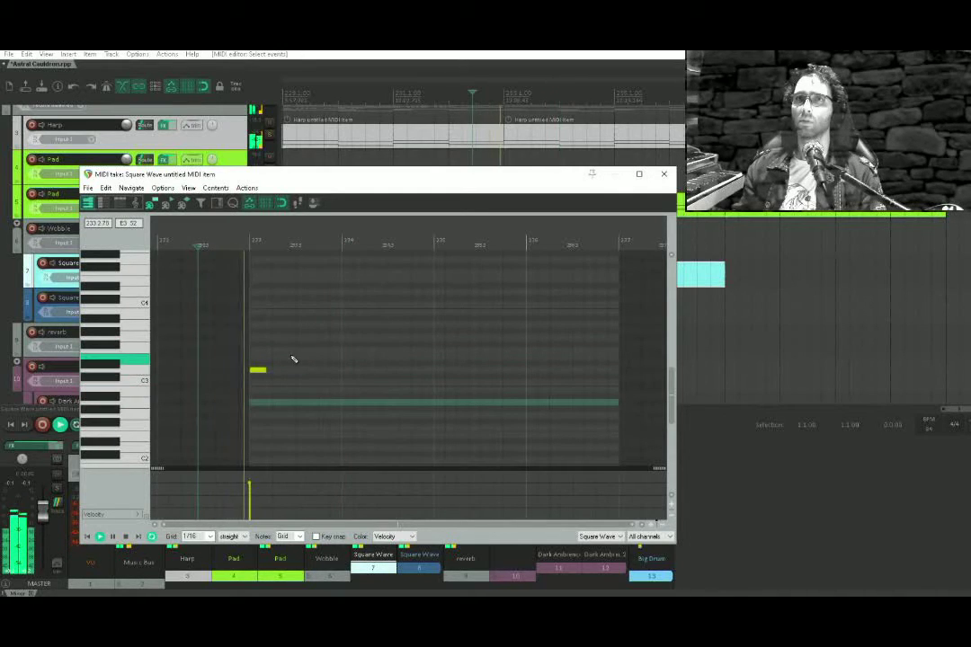
{"action": "left_click_drag", "start_coordinate": [270, 370], "coordinate": [387, 362]}
{"action": "scroll", "coordinate": [355, 361], "scroll_direction": "up", "scroll_amount": 3}
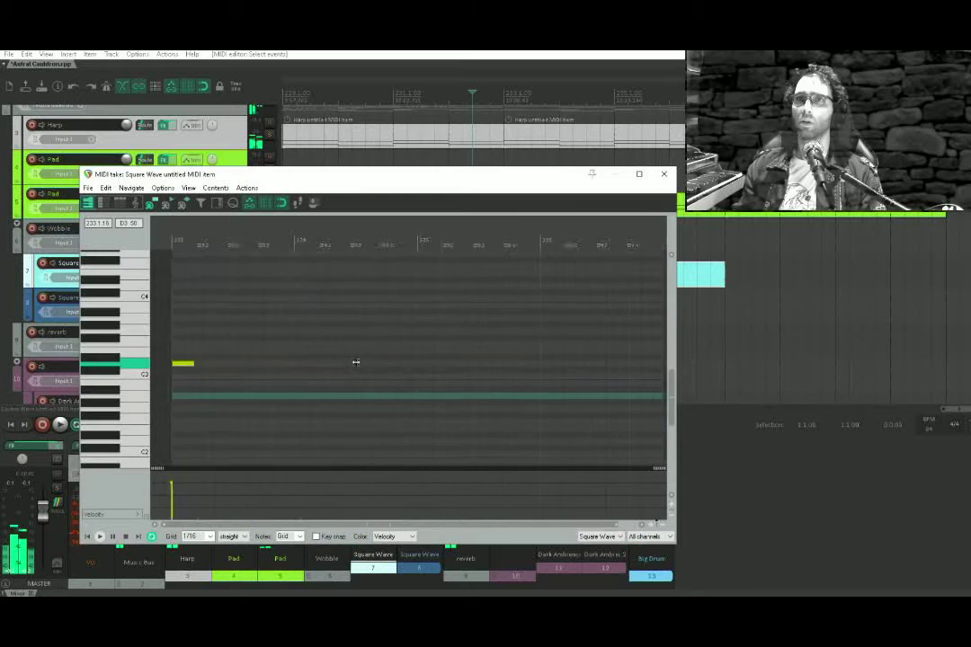
{"action": "left_click_drag", "start_coordinate": [297, 361], "coordinate": [480, 342]}
{"action": "left_click", "coordinate": [247, 347]}
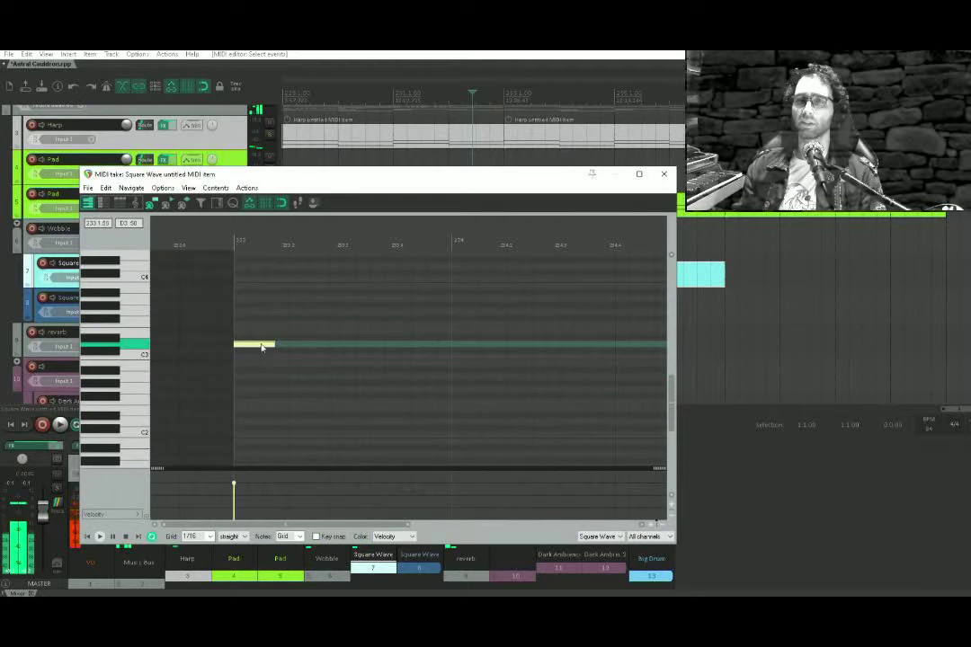
{"action": "left_click_drag", "start_coordinate": [284, 344], "coordinate": [288, 344]}
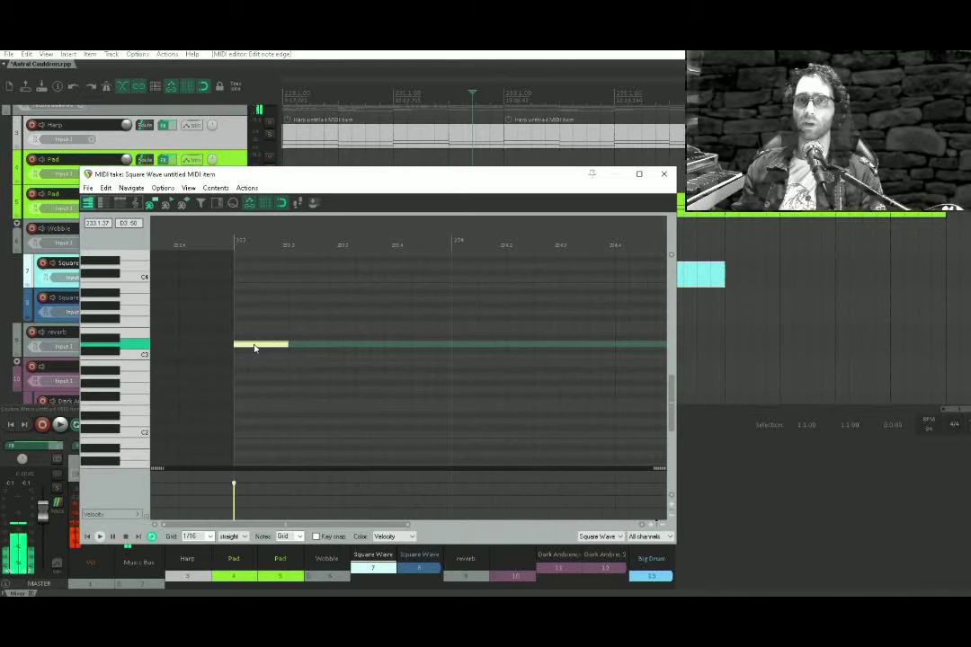
{"action": "left_click_drag", "start_coordinate": [246, 344], "coordinate": [295, 362]}
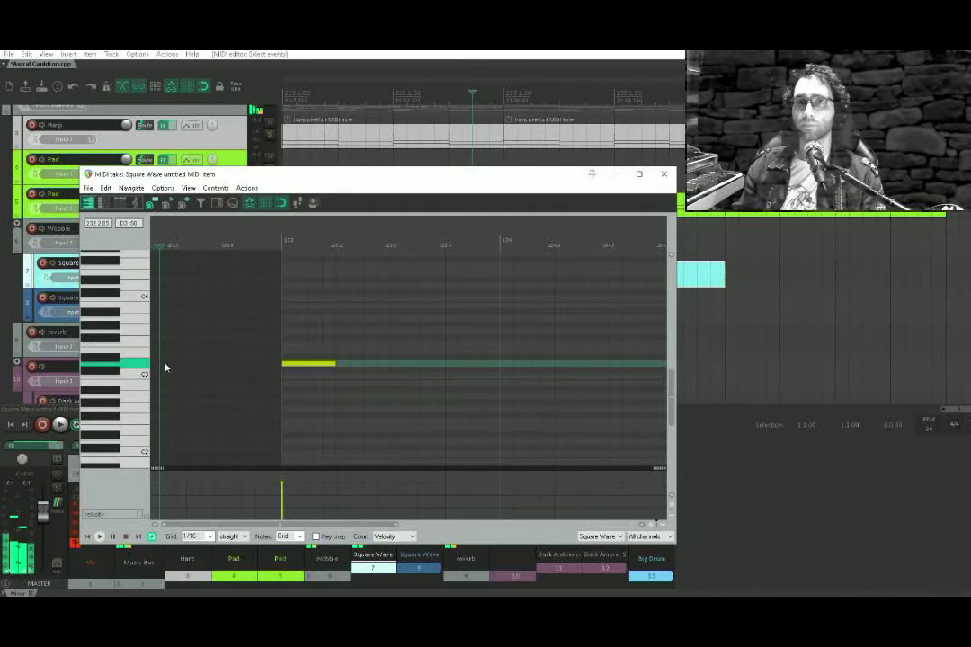
{"action": "key", "text": "space"}
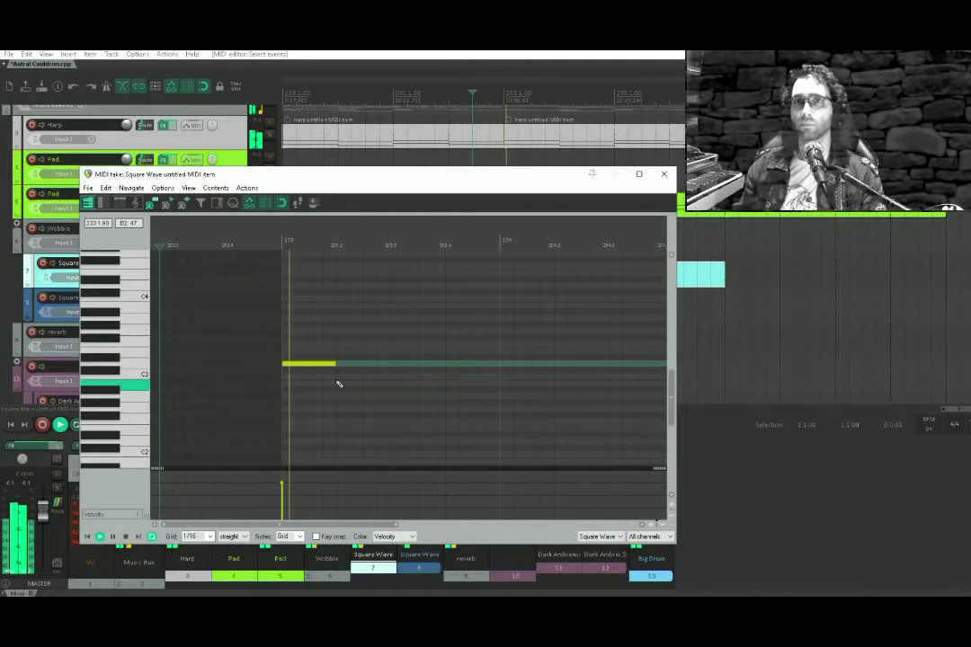
{"action": "key", "text": "space"}
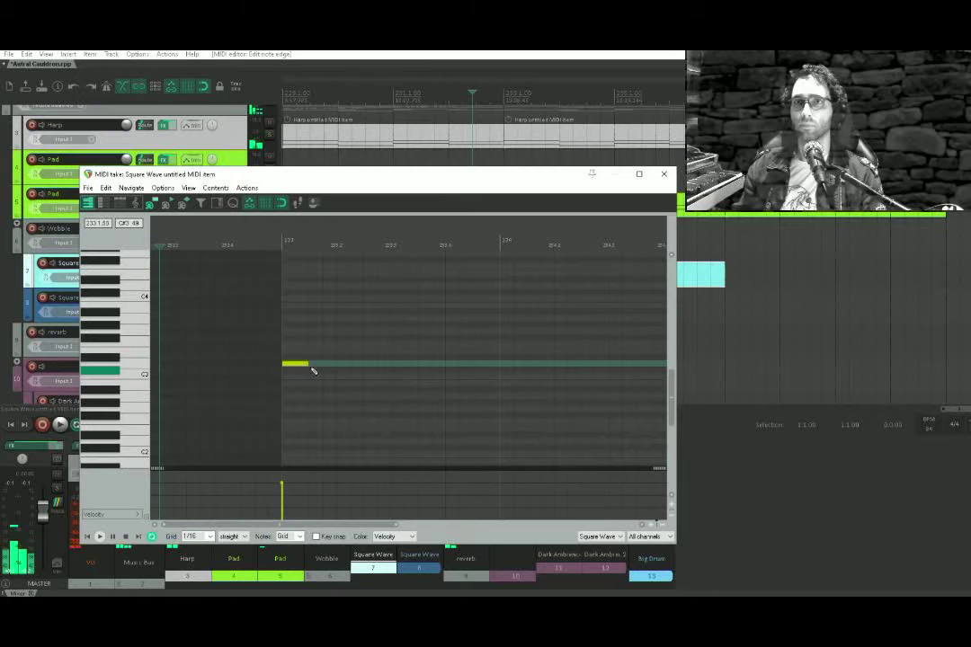
Add a one-beat A#2 at beat 233.2 and another A#2 half a beat before 233.4, auditioning between entries
{"action": "left_click", "coordinate": [269, 393]}
{"action": "key", "text": "space"}
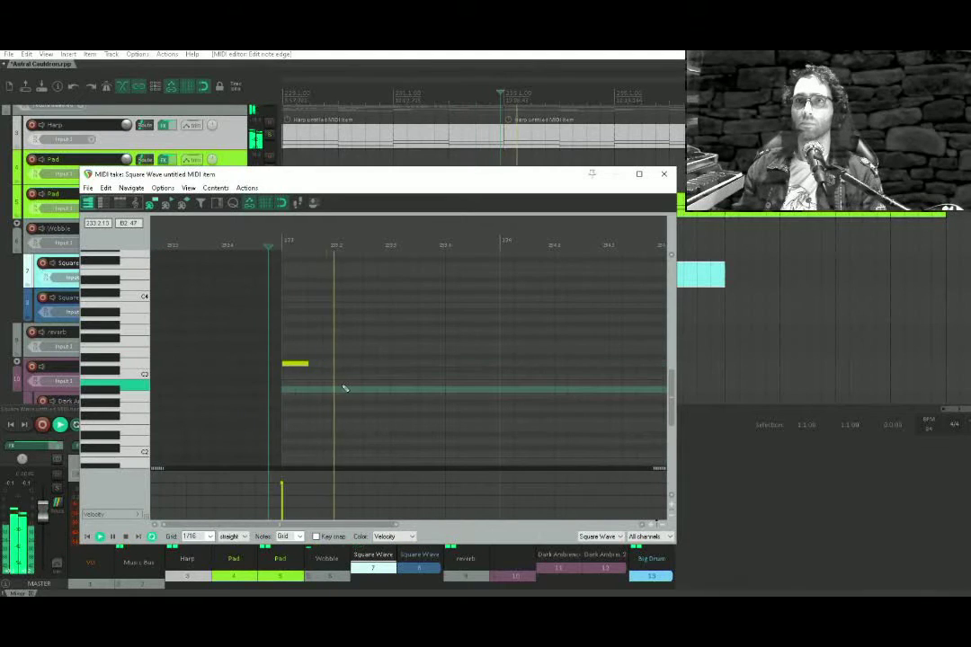
{"action": "key", "text": "space"}
{"action": "left_click_drag", "start_coordinate": [343, 385], "coordinate": [388, 391]}
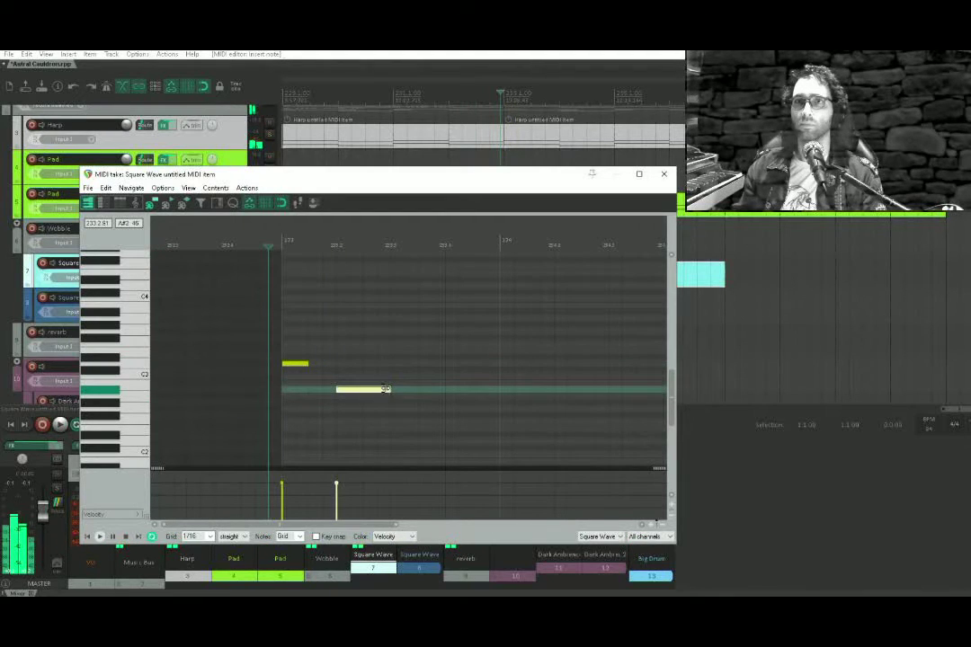
{"action": "key", "text": "space"}
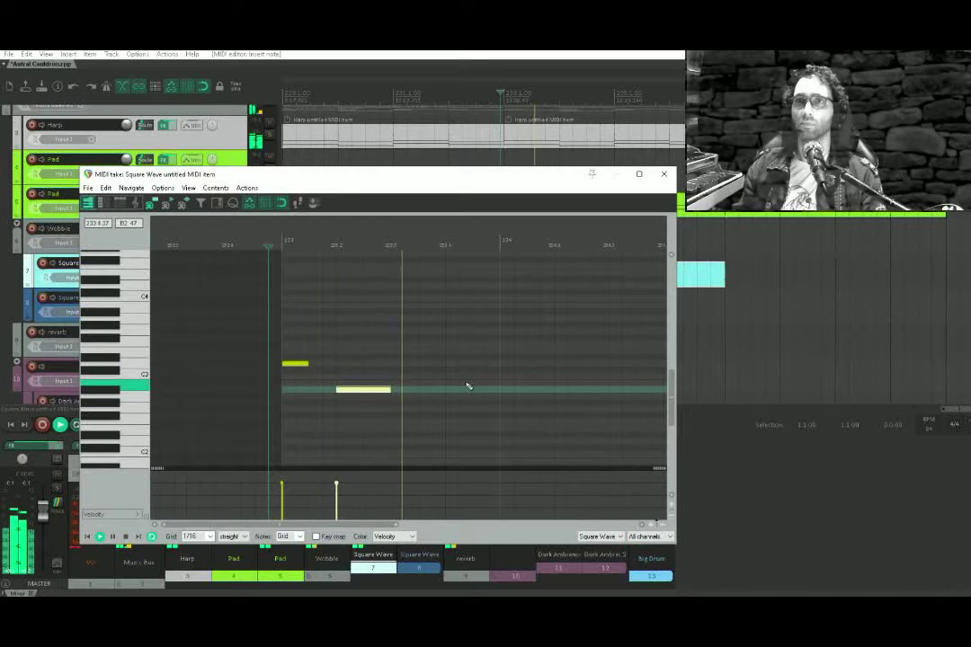
{"action": "key", "text": "space"}
{"action": "key", "text": "space"}
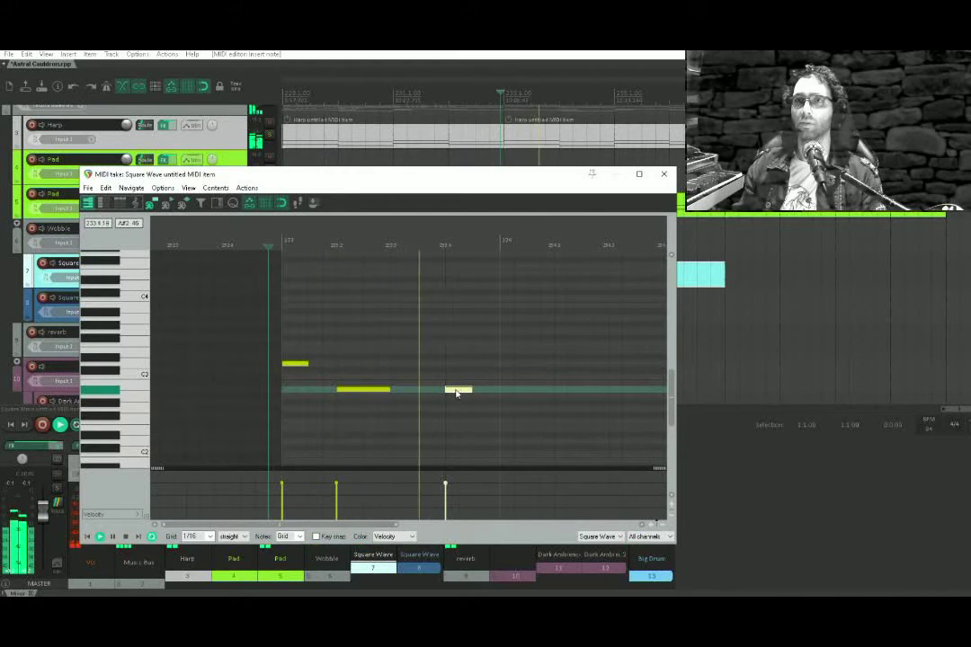
{"action": "left_click_drag", "start_coordinate": [454, 389], "coordinate": [451, 395]}
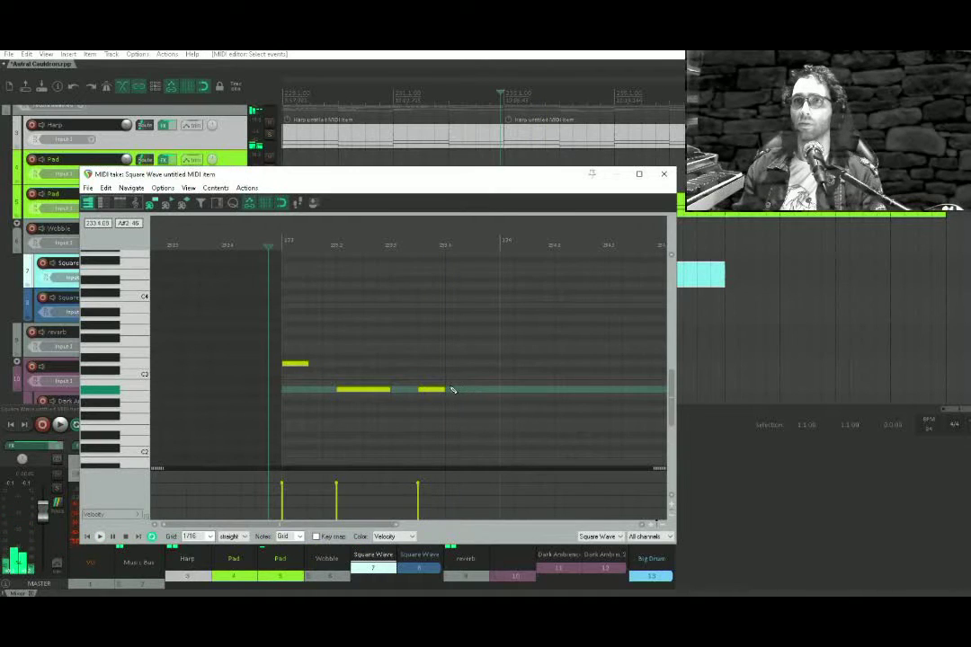
Add a rising sixteenth-note run of A#2, C3, D3 and D#3 from beat 233.4 into a one-beat F3 at bar 234, and audition it
{"action": "left_click", "coordinate": [449, 390]}
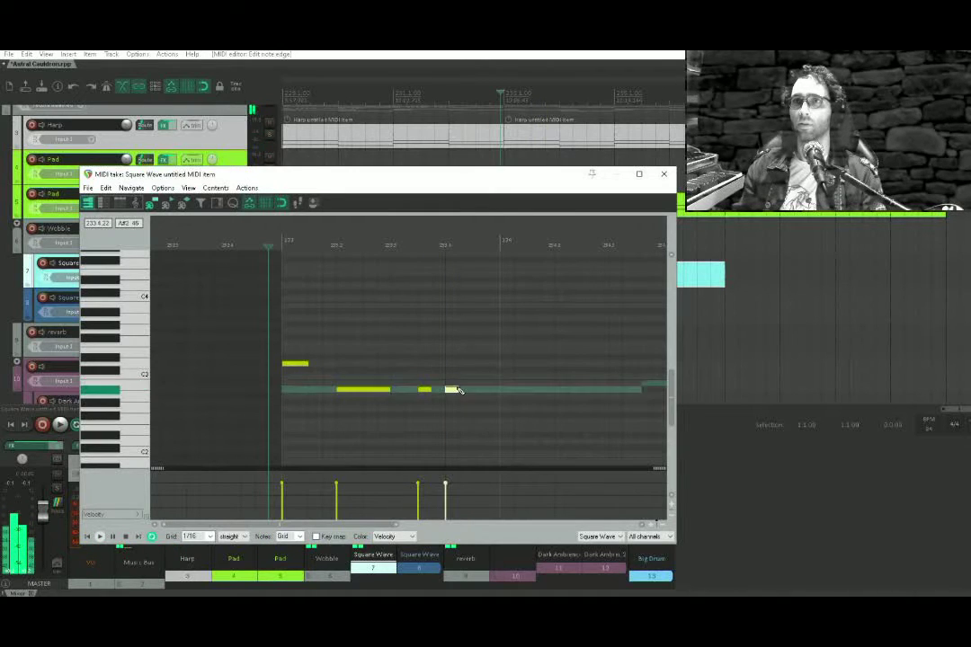
{"action": "left_click", "coordinate": [465, 377]}
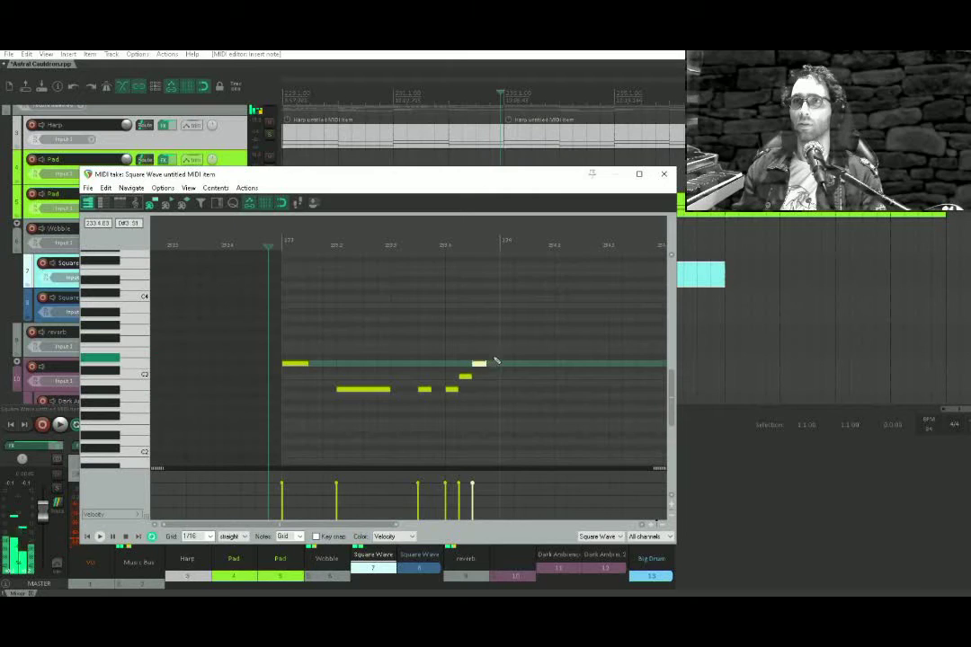
{"action": "left_click", "coordinate": [492, 357]}
{"action": "left_click_drag", "start_coordinate": [502, 345], "coordinate": [550, 345]}
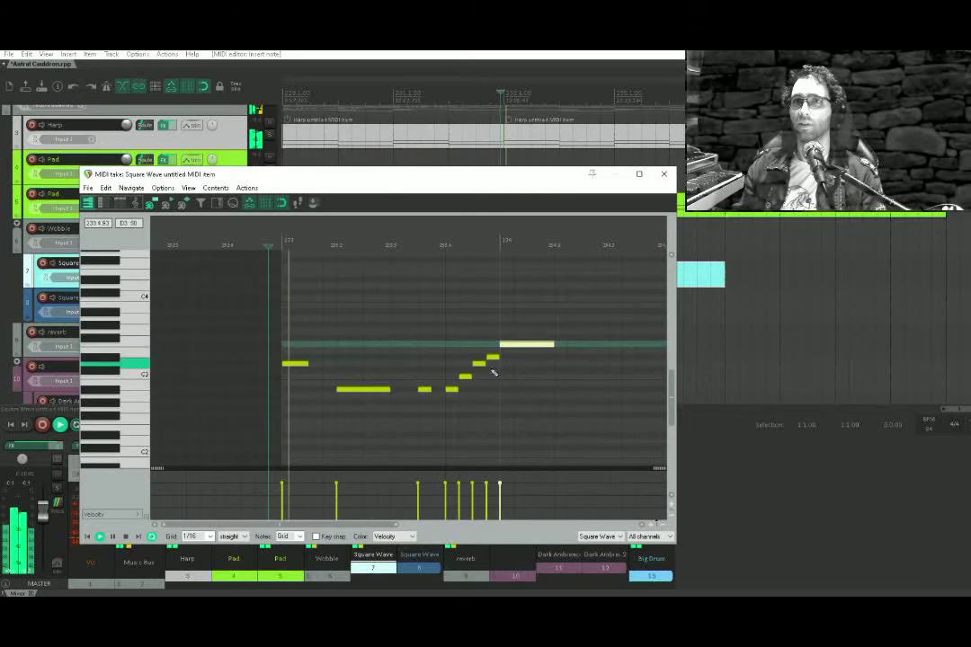
{"action": "key", "text": "space"}
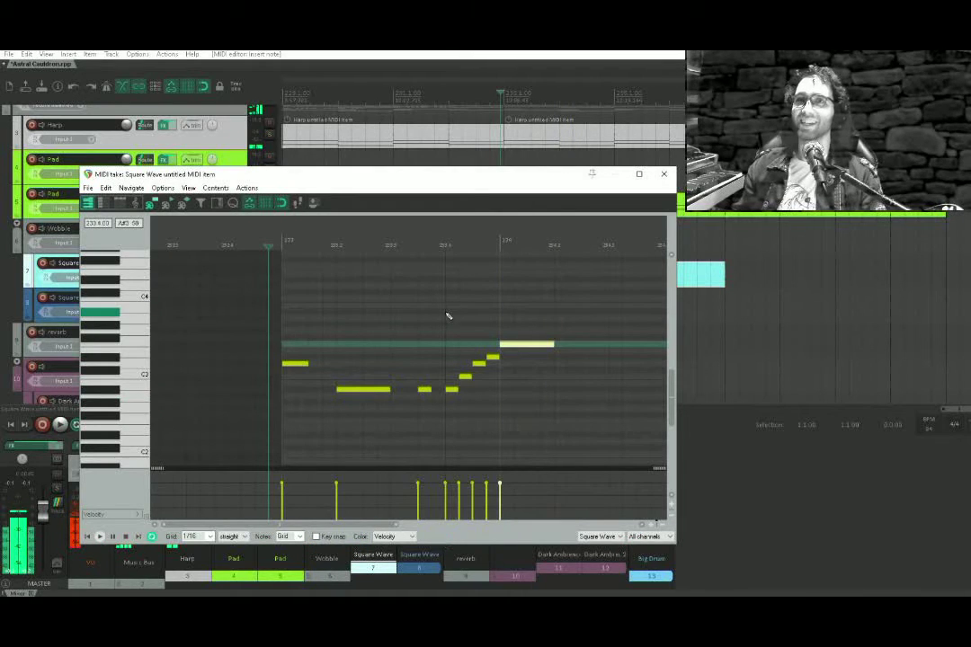
{"action": "left_click_drag", "start_coordinate": [429, 321], "coordinate": [388, 341]}
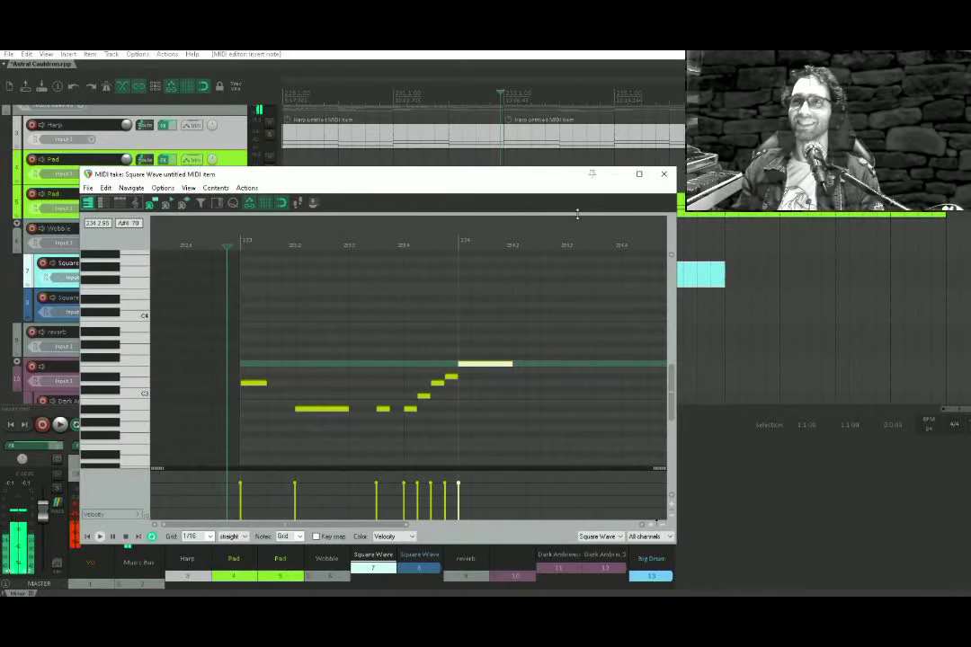
Copy the bar 233 item onto the second Square Wave track and open the copy for editing
{"action": "left_click", "coordinate": [667, 173]}
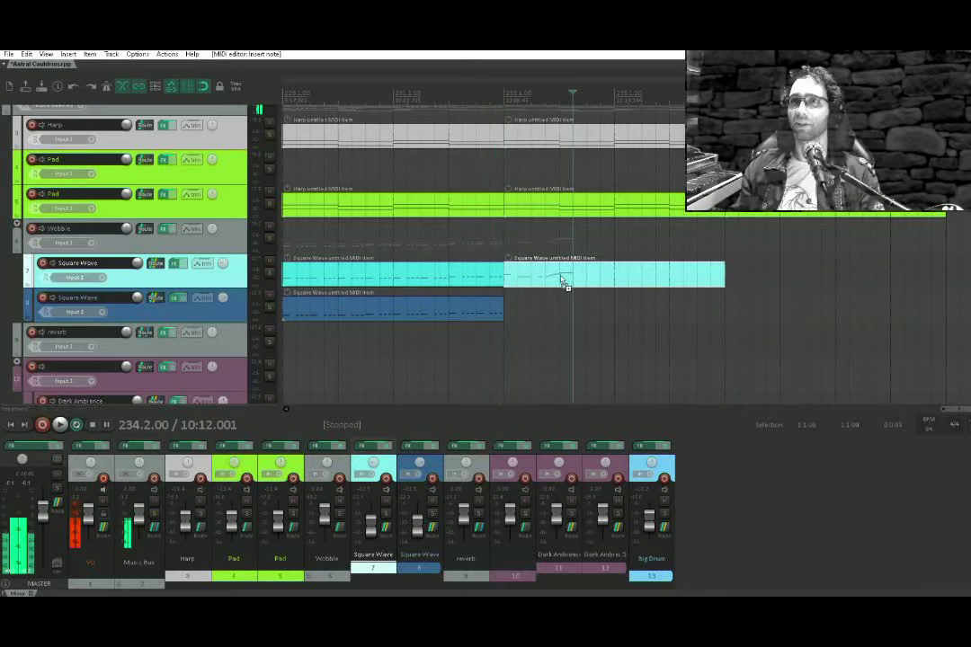
{"action": "left_click_drag", "start_coordinate": [564, 281], "coordinate": [557, 304]}
{"action": "double_click", "coordinate": [558, 303]}
{"action": "left_click_drag", "start_coordinate": [367, 375], "coordinate": [495, 363]}
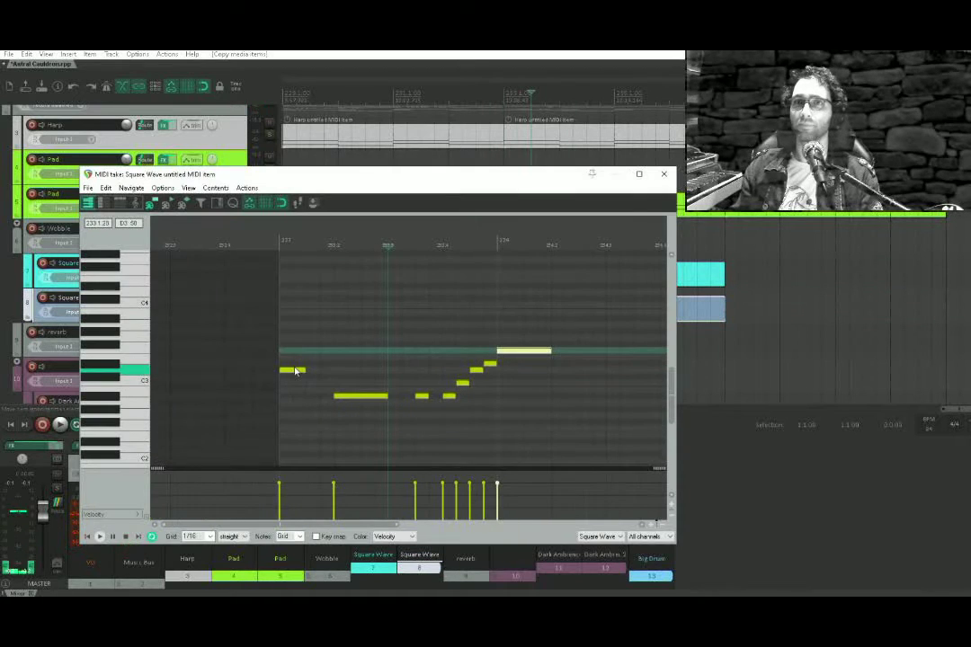
Lower the copied notes about a third into a harmony starting on A#2 and G2, ending on D3, and listen to it
{"action": "left_click_drag", "start_coordinate": [295, 370], "coordinate": [349, 418]}
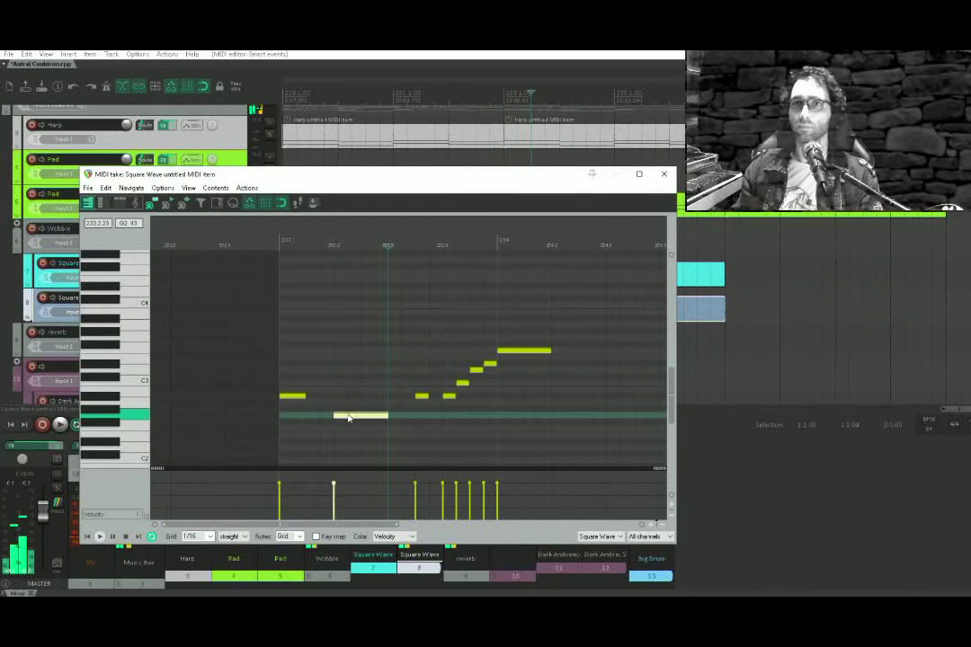
{"action": "left_click_drag", "start_coordinate": [422, 397], "coordinate": [516, 373]}
{"action": "left_click", "coordinate": [462, 384]}
{"action": "left_click", "coordinate": [490, 364]}
{"action": "left_click", "coordinate": [510, 352]}
{"action": "left_click", "coordinate": [231, 398]}
{"action": "key", "text": "space"}
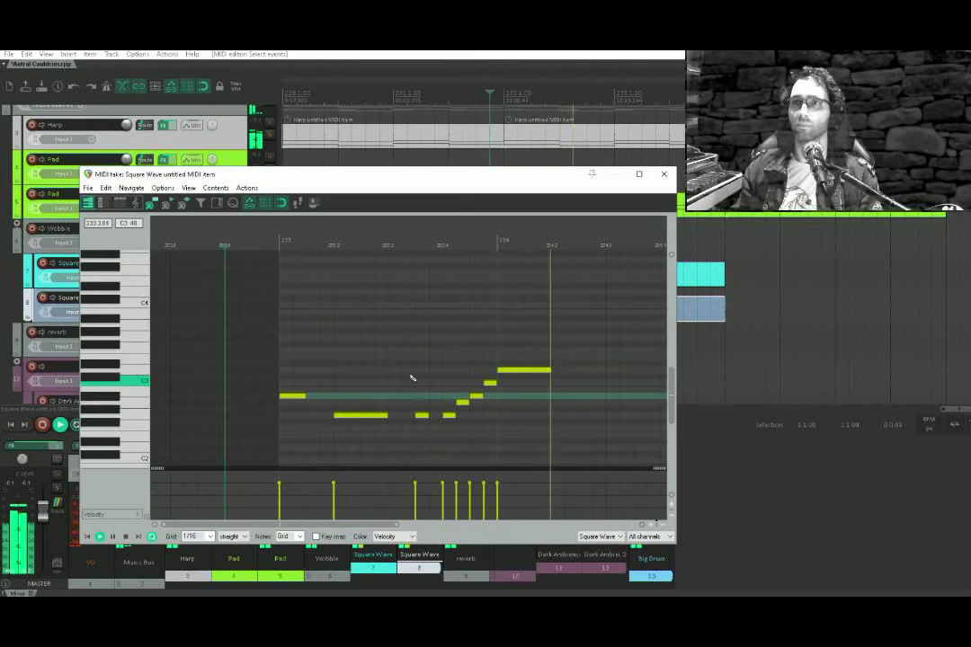
{"action": "key", "text": "space"}
{"action": "scroll", "coordinate": [482, 365], "scroll_direction": "down", "scroll_amount": 2}
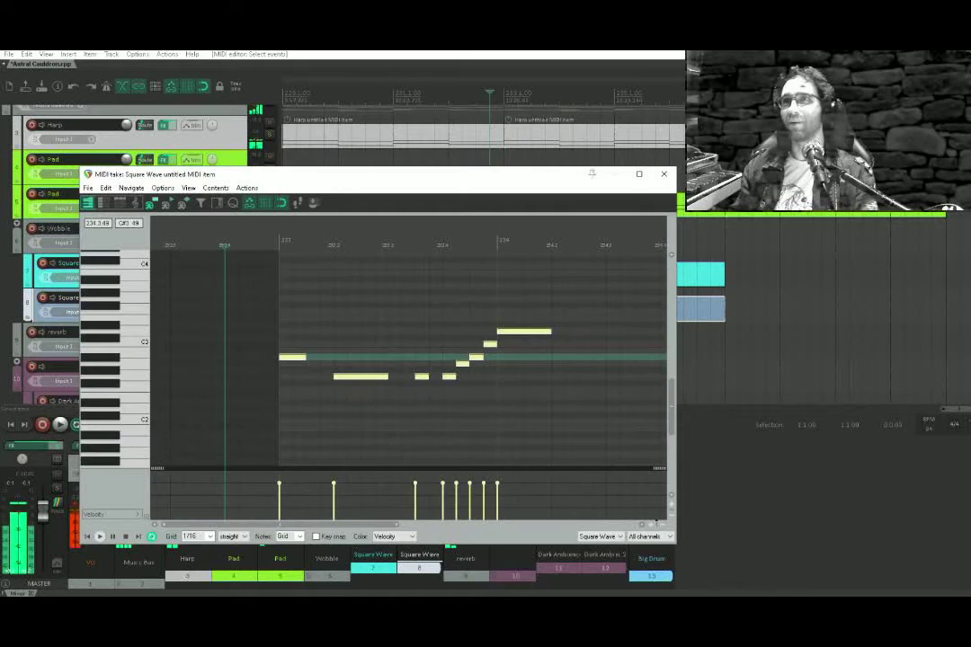
Delete the harmony copy at bar 233 from the second Square Wave track
{"action": "left_click", "coordinate": [663, 174]}
{"action": "left_click", "coordinate": [571, 308]}
{"action": "key", "text": "Delete"}
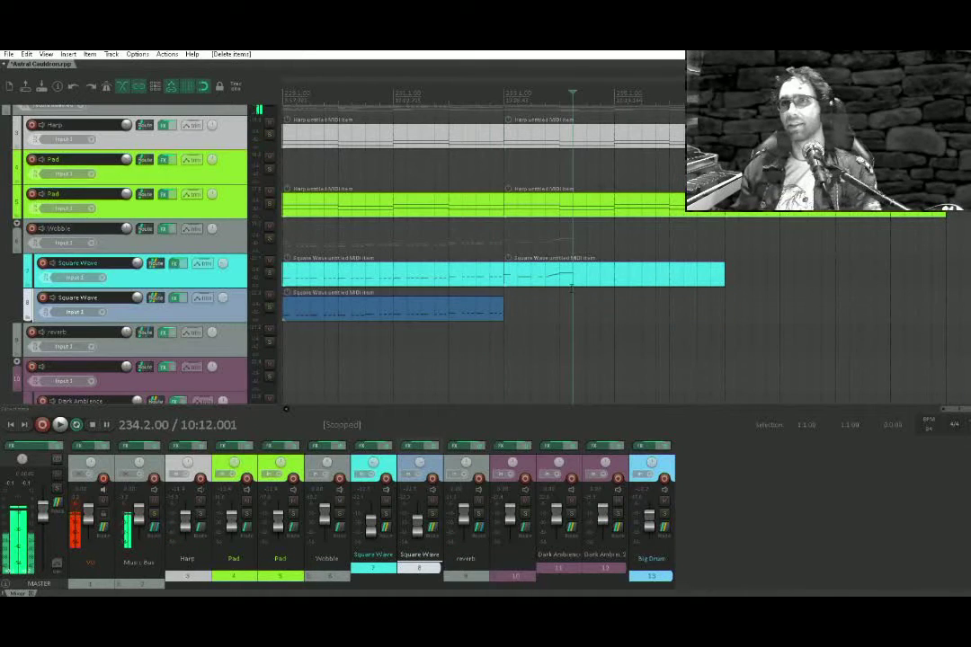
Reopen the first Square Wave item at bar 233 and listen to its phrase from just before the bar
{"action": "left_click", "coordinate": [563, 280]}
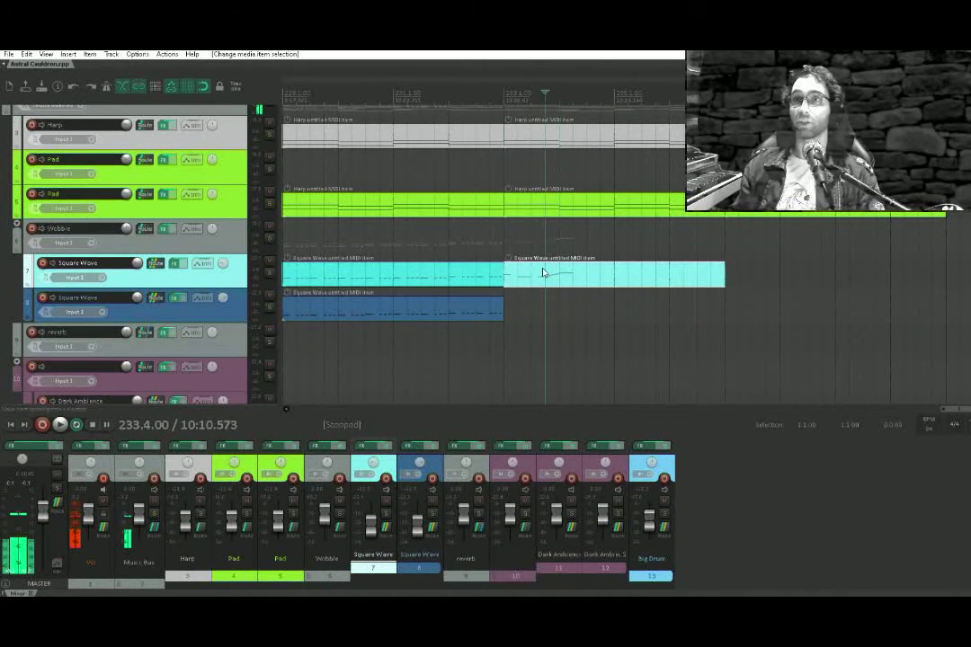
{"action": "double_click", "coordinate": [544, 273]}
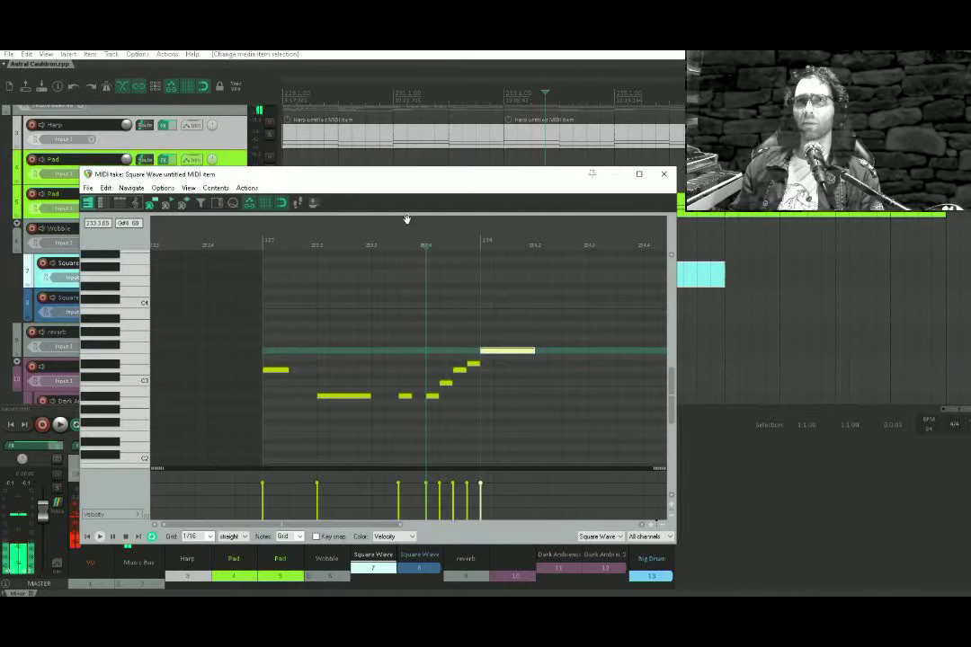
{"action": "left_click_drag", "start_coordinate": [443, 178], "coordinate": [473, 165]}
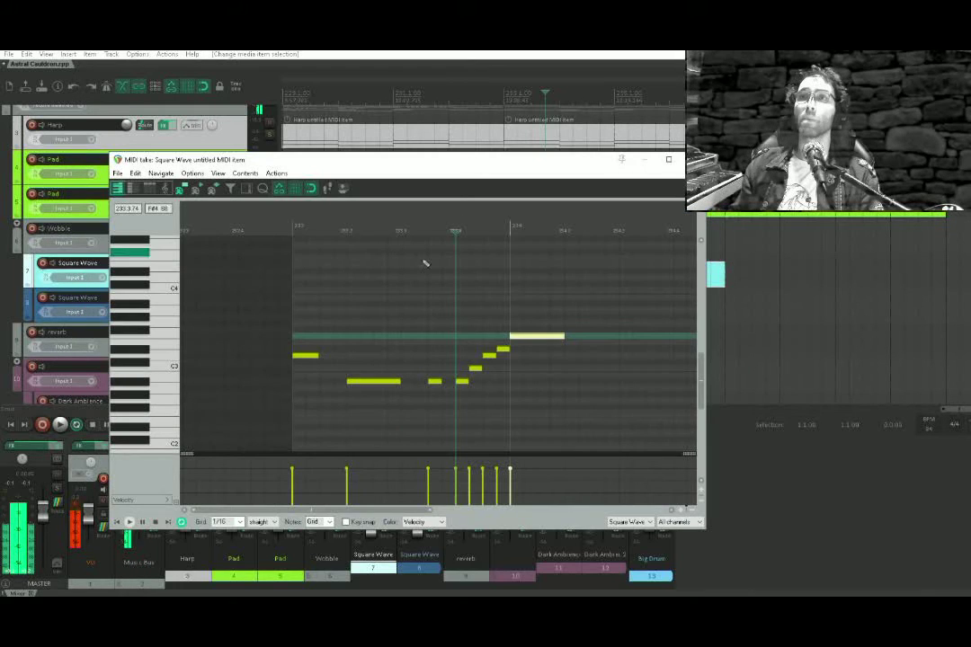
{"action": "left_click", "coordinate": [270, 335]}
{"action": "key", "text": "space"}
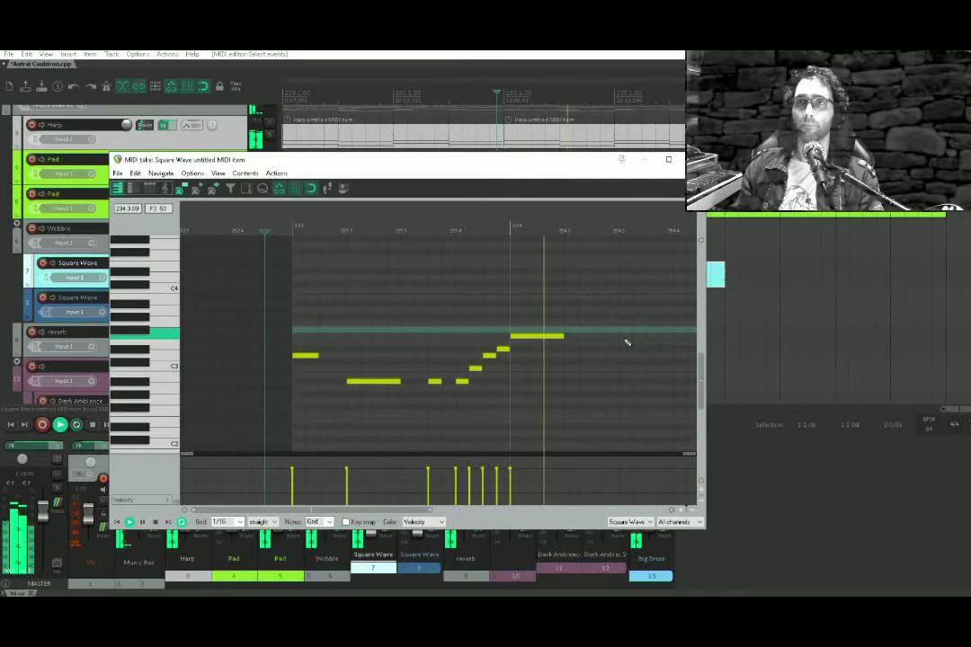
{"action": "key", "text": "space"}
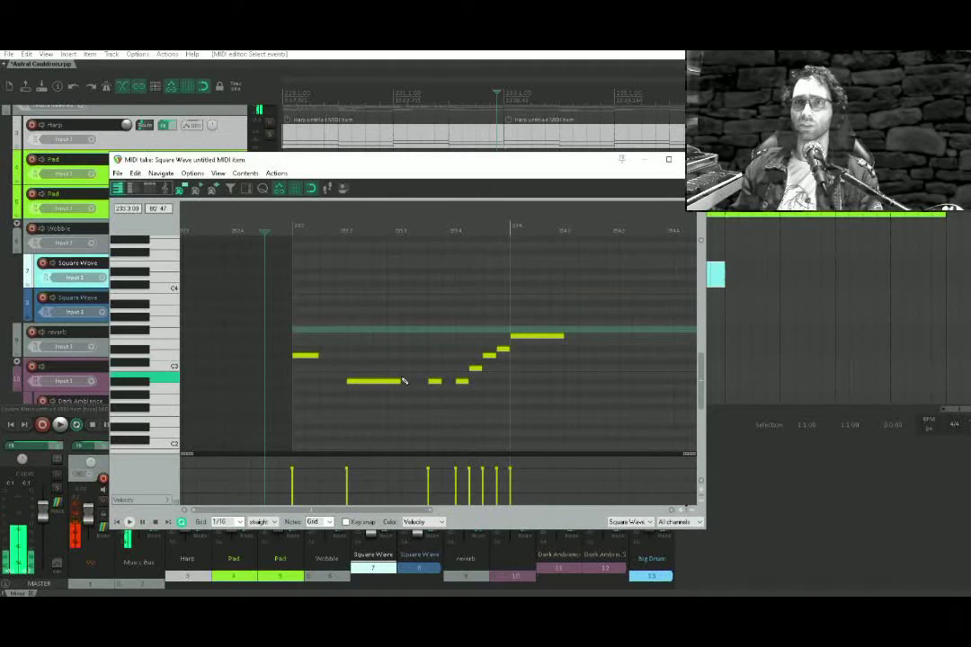
Replace the long A#2 at beat 233.2 with sixteenth notes A#2, C3 and A#2, trying an A2 after them and removing it
{"action": "left_click_drag", "start_coordinate": [397, 380], "coordinate": [355, 381]}
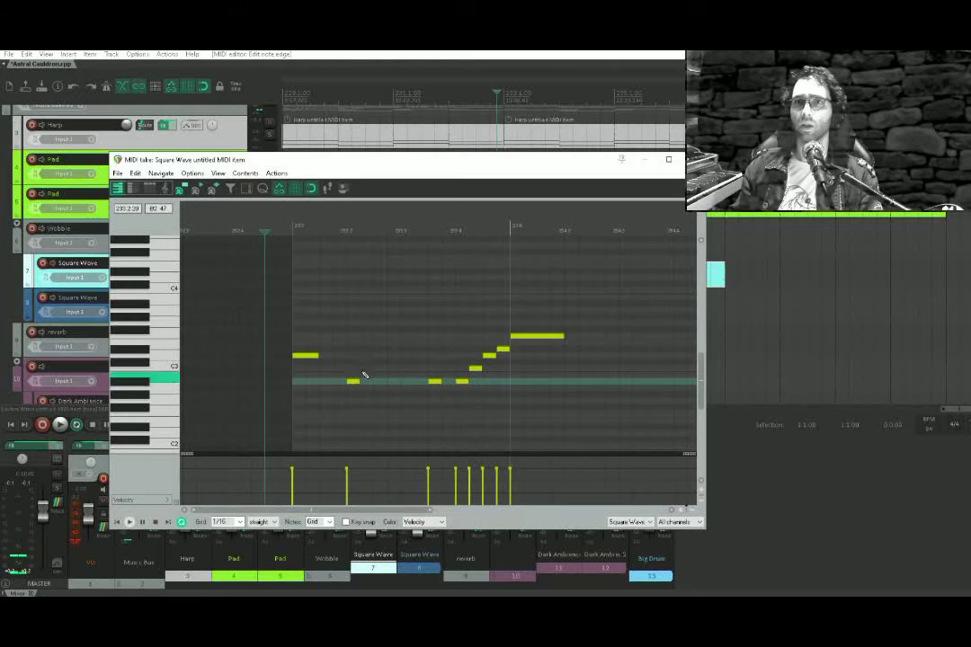
{"action": "left_click", "coordinate": [366, 369]}
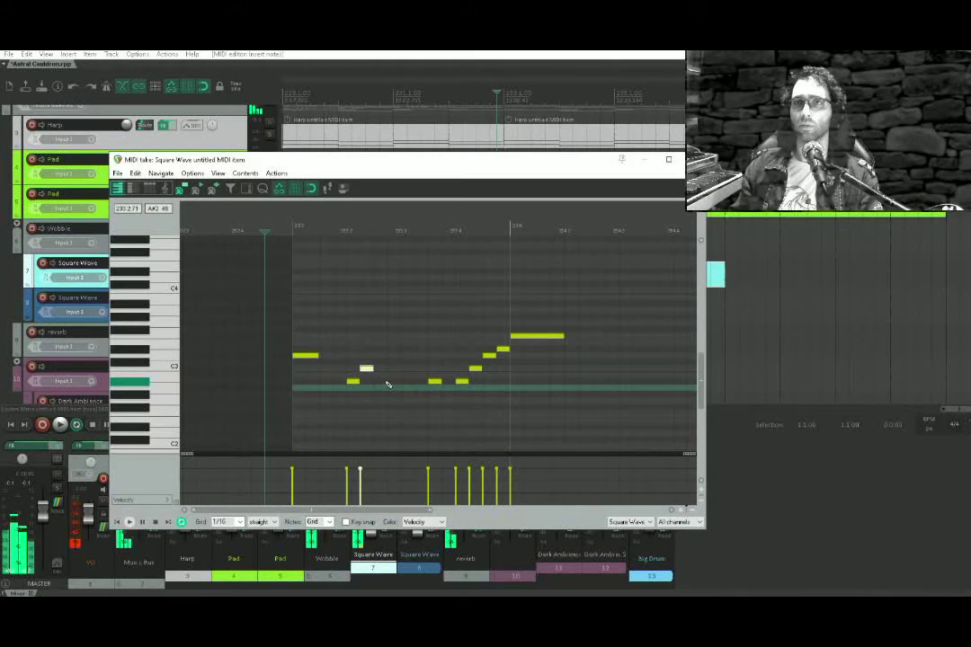
{"action": "left_click", "coordinate": [381, 382]}
{"action": "left_click", "coordinate": [392, 390]}
{"action": "key", "text": "space"}
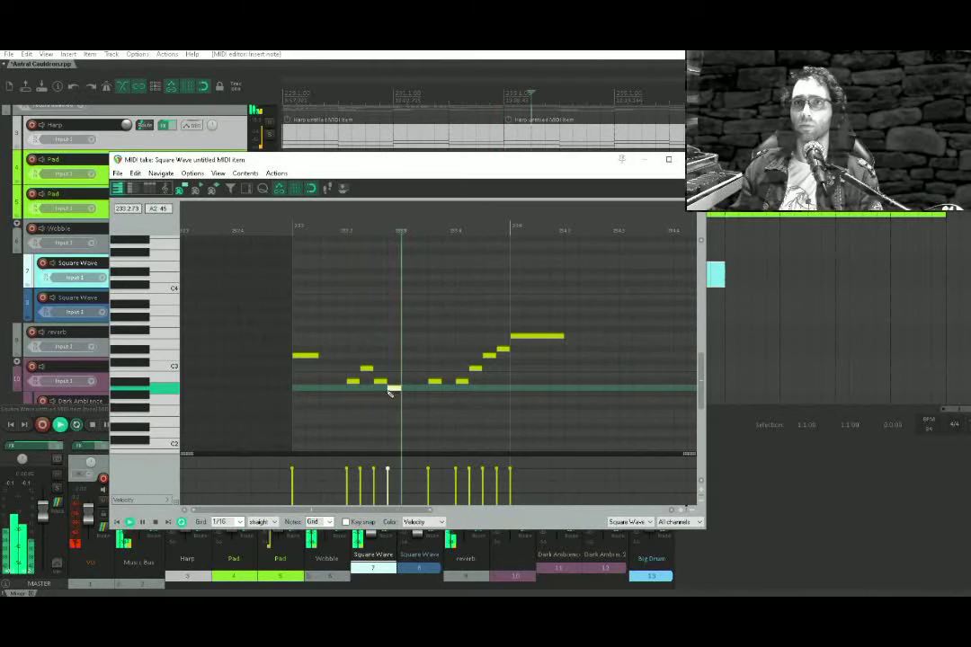
{"action": "left_click", "coordinate": [254, 409]}
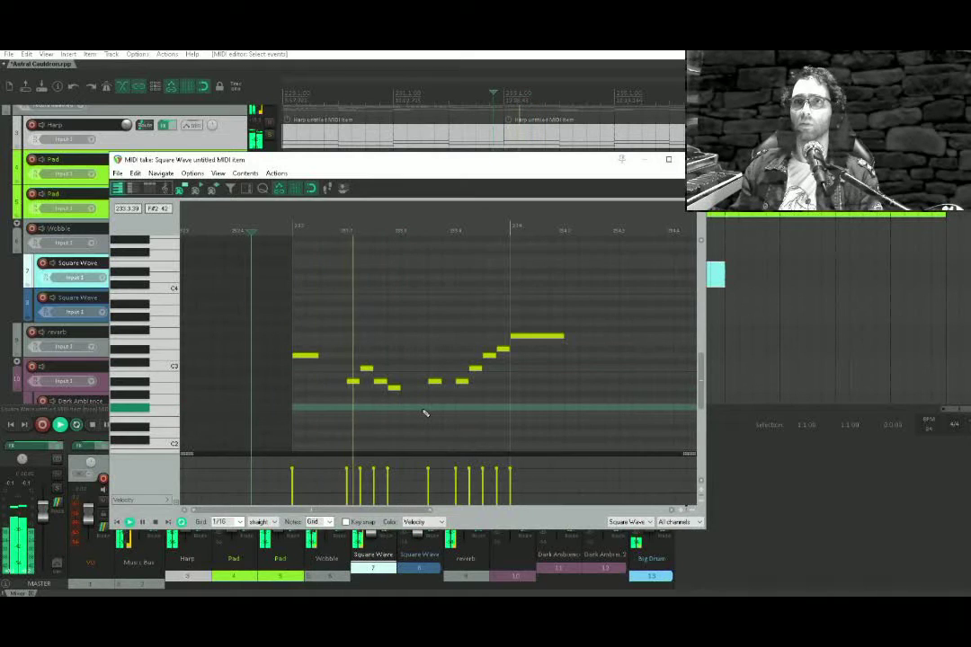
{"action": "double_click", "coordinate": [394, 388]}
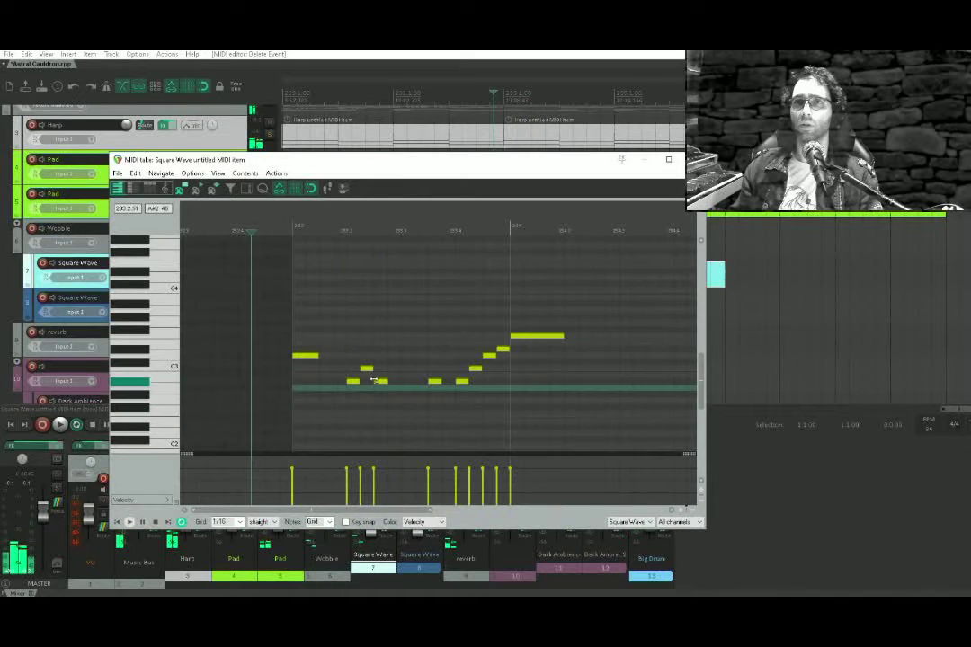
Switch the 1/16 grid to triplet, rework beat 233.2 into triplet notes A#2, C3 and A#2, and listen to the phrase
{"action": "left_click", "coordinate": [274, 522]}
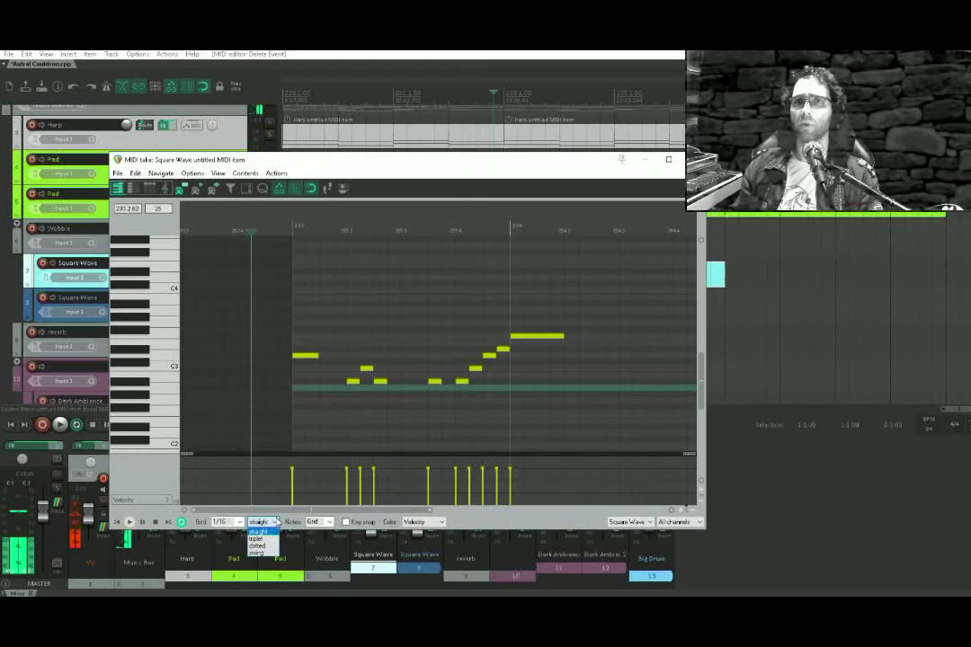
{"action": "left_click", "coordinate": [263, 540]}
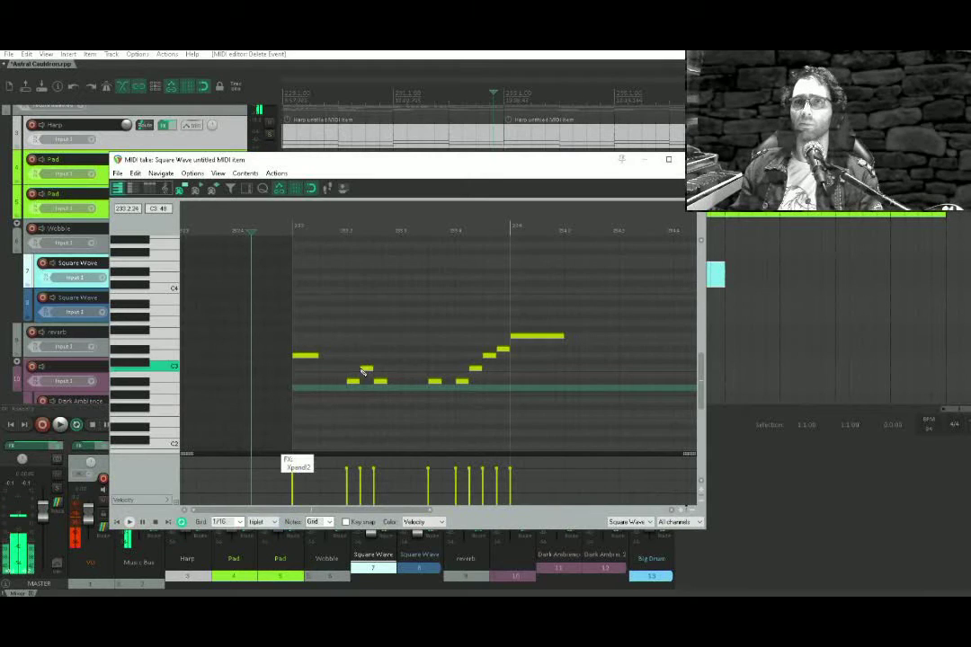
{"action": "left_click_drag", "start_coordinate": [361, 354], "coordinate": [401, 390]}
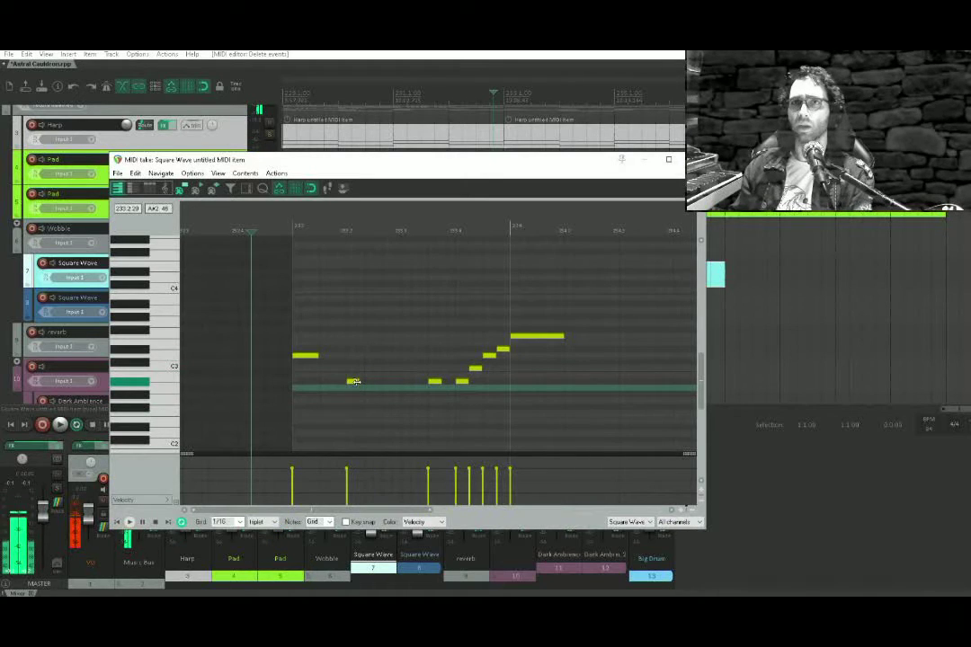
{"action": "left_click", "coordinate": [368, 368]}
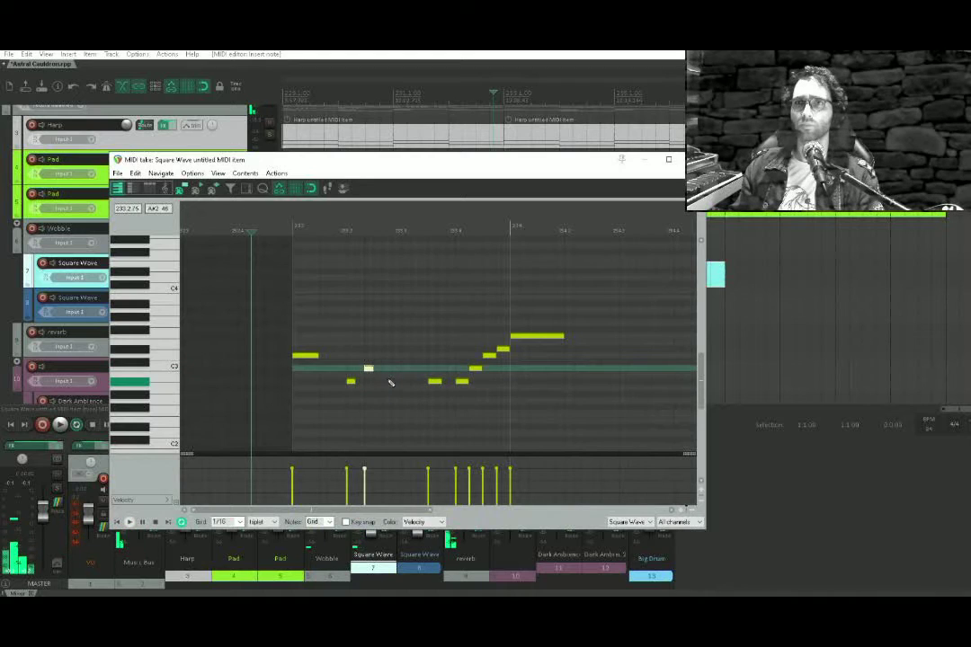
{"action": "left_click", "coordinate": [387, 382]}
{"action": "left_click", "coordinate": [295, 411]}
{"action": "key", "text": "space"}
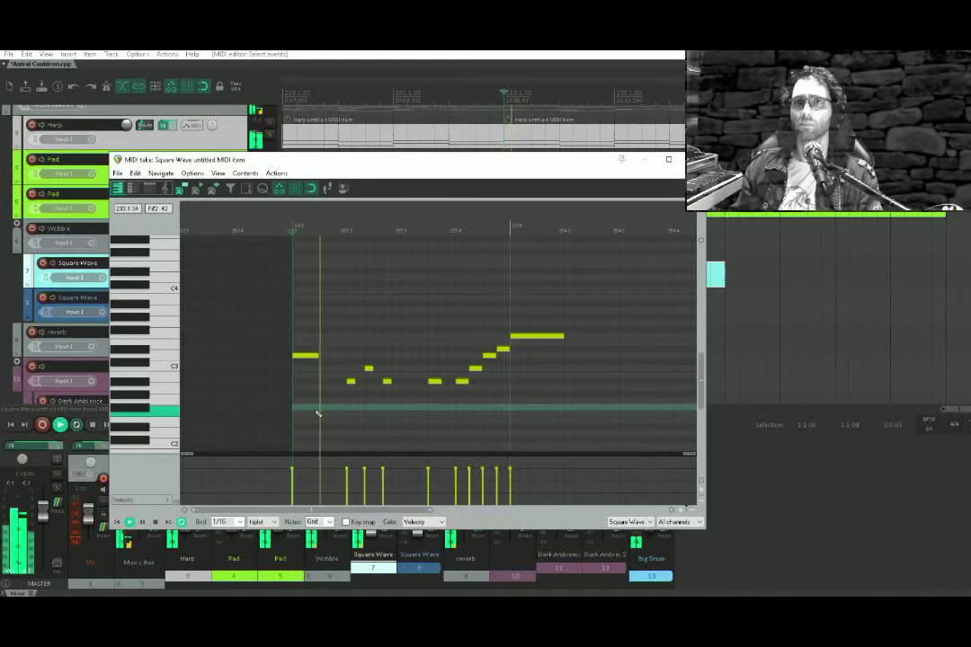
{"action": "key", "text": "space"}
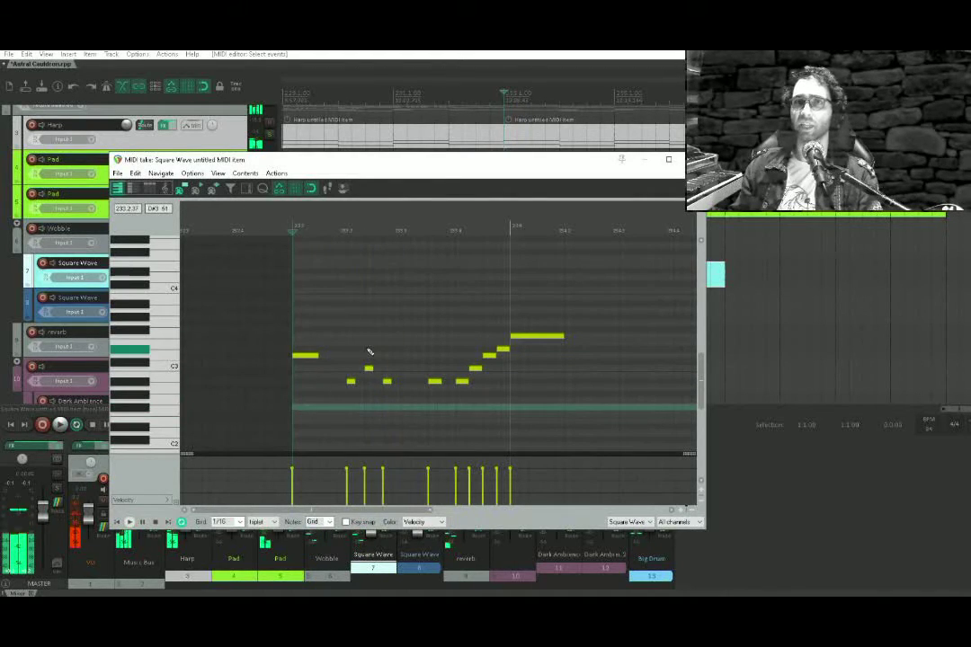
Fill beat 233.3 with triplet notes A2, G2 and A2 in place of the single A#2, and listen to the phrase
{"action": "key", "text": "space"}
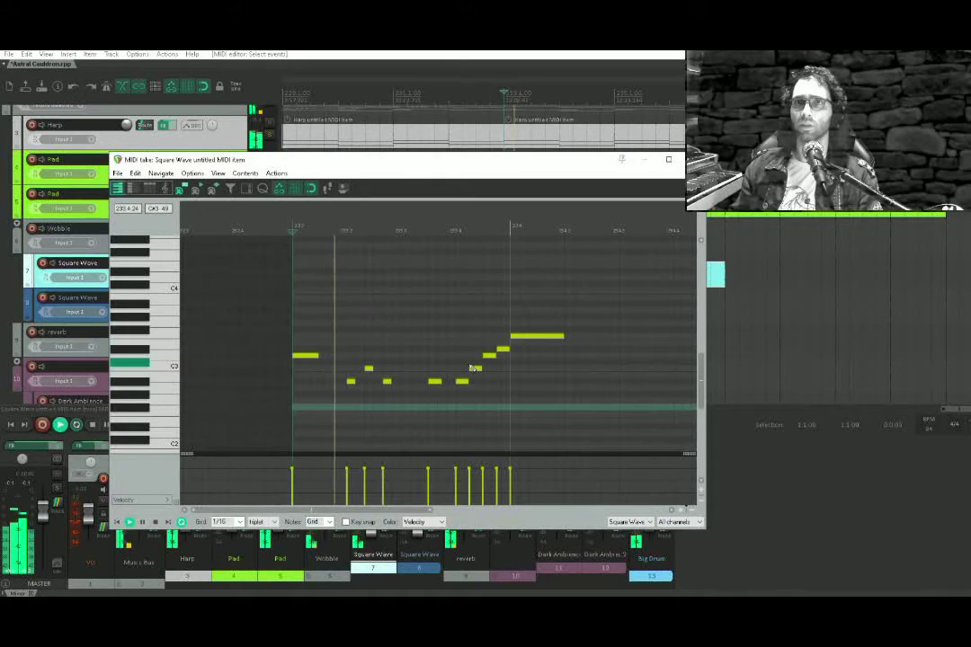
{"action": "key", "text": "space"}
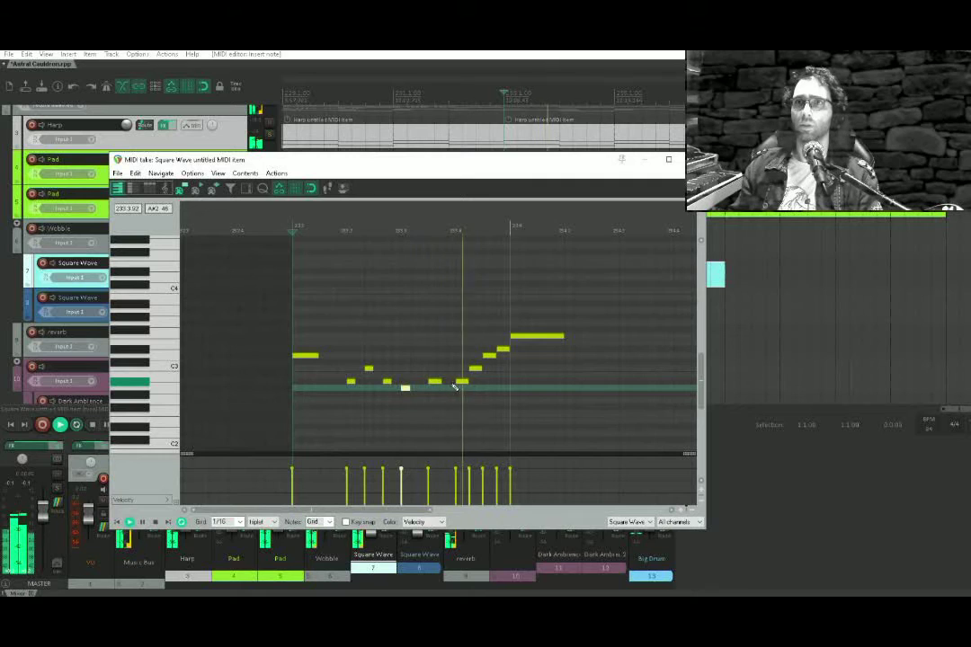
{"action": "key", "text": "space"}
{"action": "left_click_drag", "start_coordinate": [477, 318], "coordinate": [539, 355]}
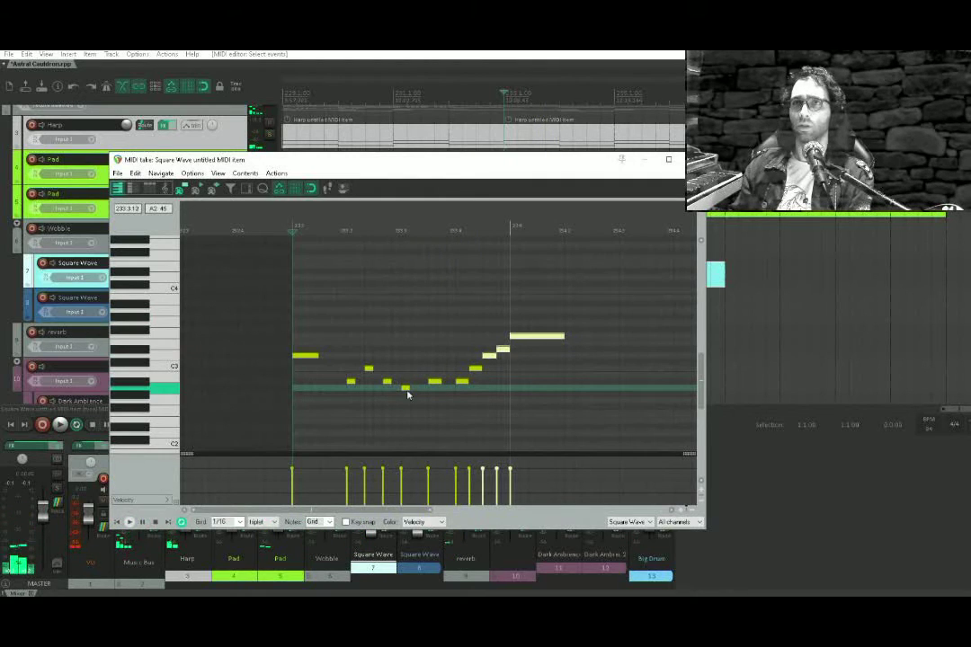
{"action": "left_click_drag", "start_coordinate": [422, 401], "coordinate": [432, 401]}
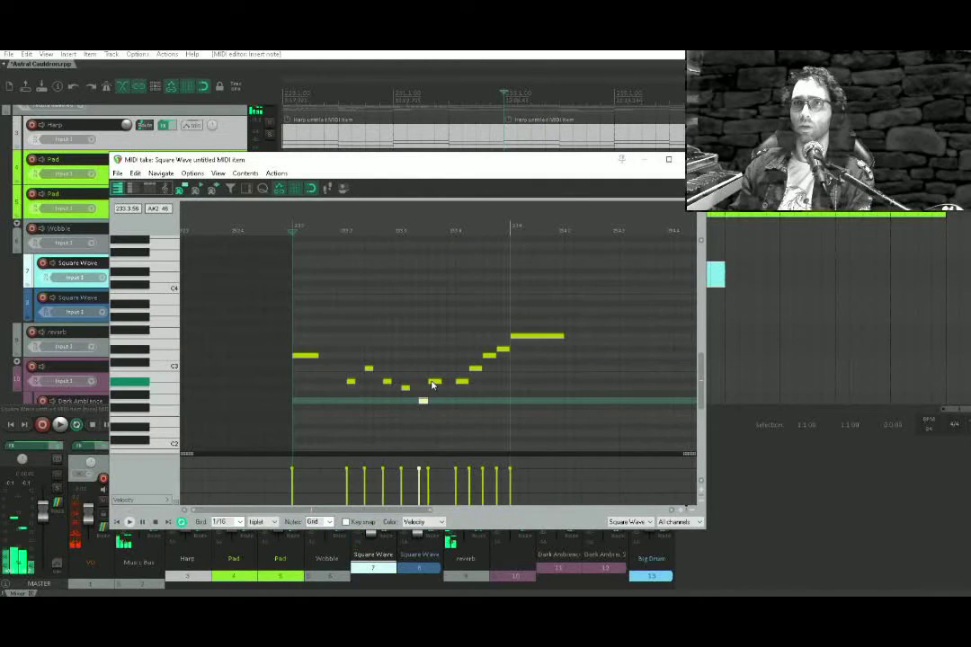
{"action": "double_click", "coordinate": [433, 383]}
{"action": "left_click", "coordinate": [440, 389]}
{"action": "key", "text": "space"}
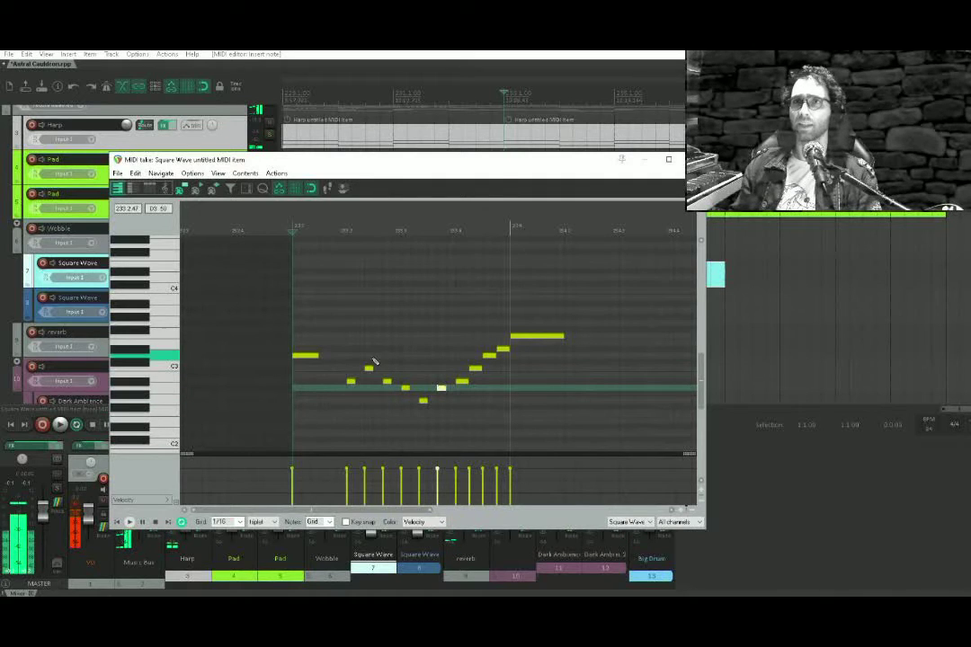
{"action": "scroll", "coordinate": [471, 387], "scroll_direction": "down", "scroll_amount": 2}
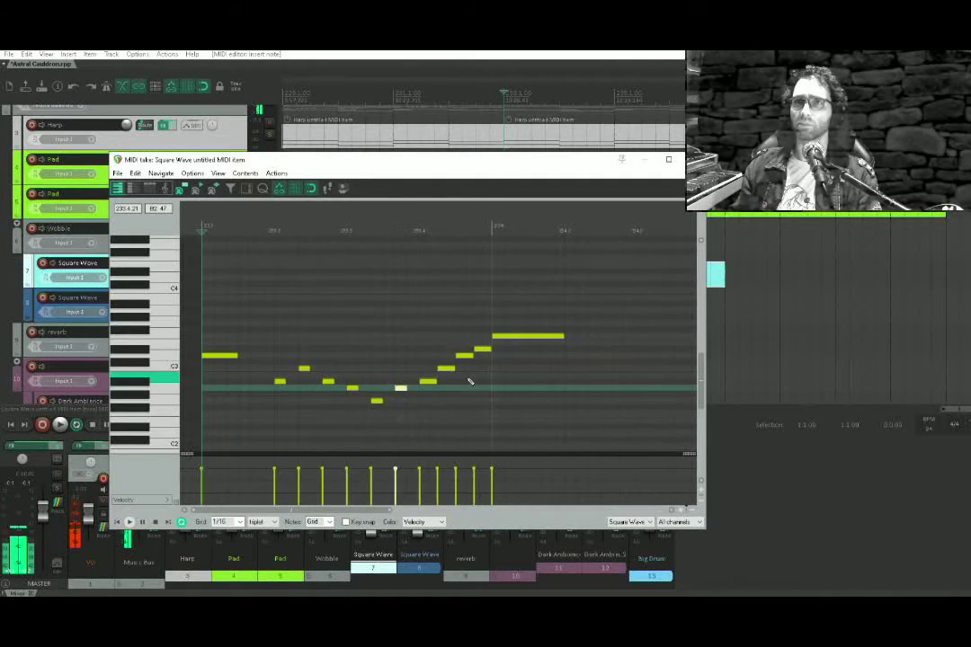
{"action": "scroll", "coordinate": [310, 378], "scroll_direction": "up", "scroll_amount": 3}
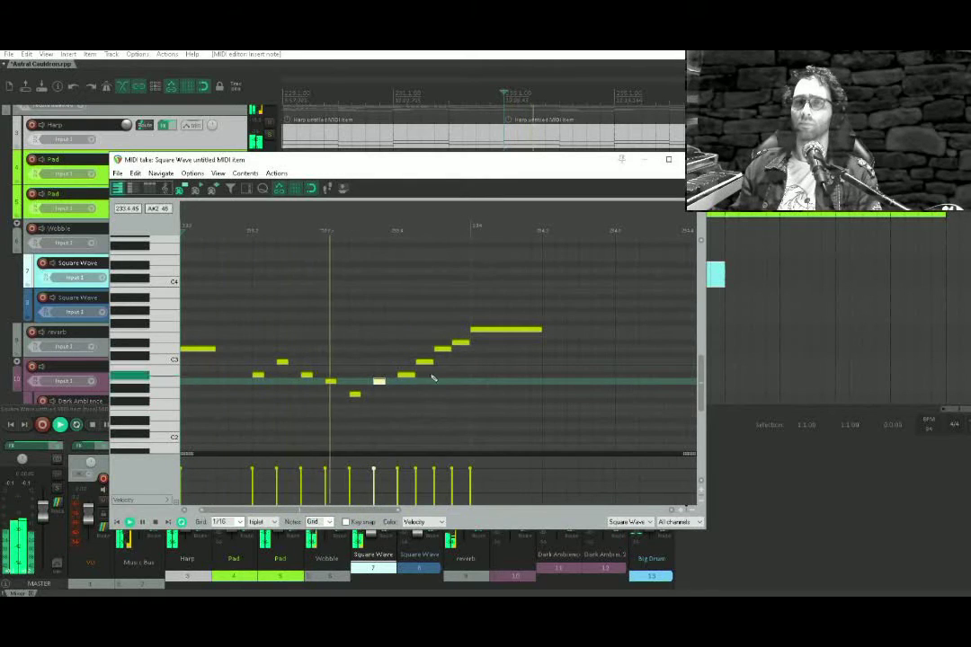
{"action": "key", "text": "space"}
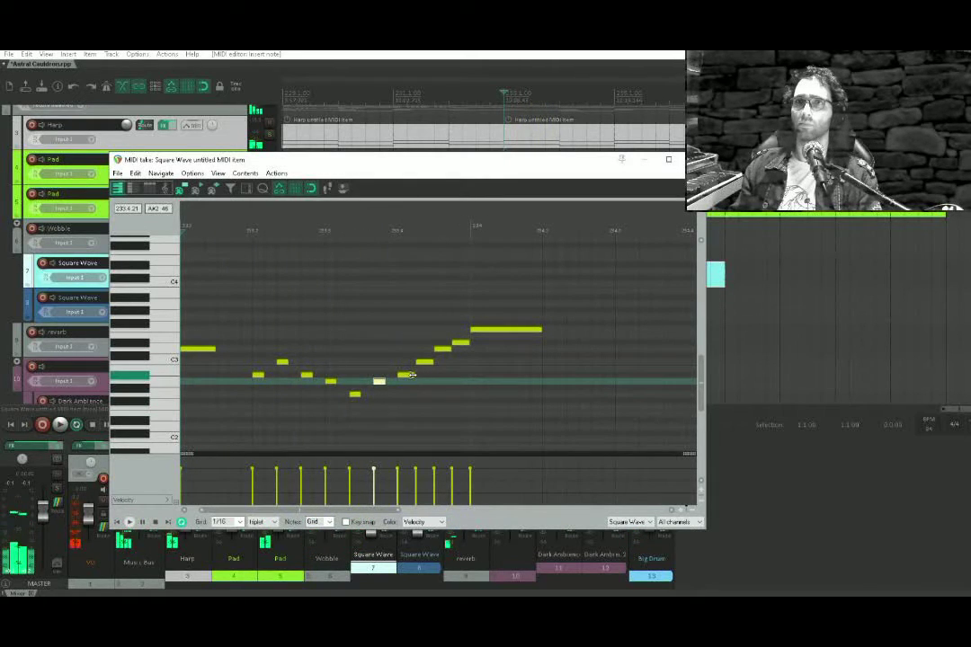
Rework the rising run at beat 233.4 into three triplet notes A#2, C3 and D3, and audition them
{"action": "left_click_drag", "start_coordinate": [416, 361], "coordinate": [453, 352]}
{"action": "double_click", "coordinate": [442, 349]}
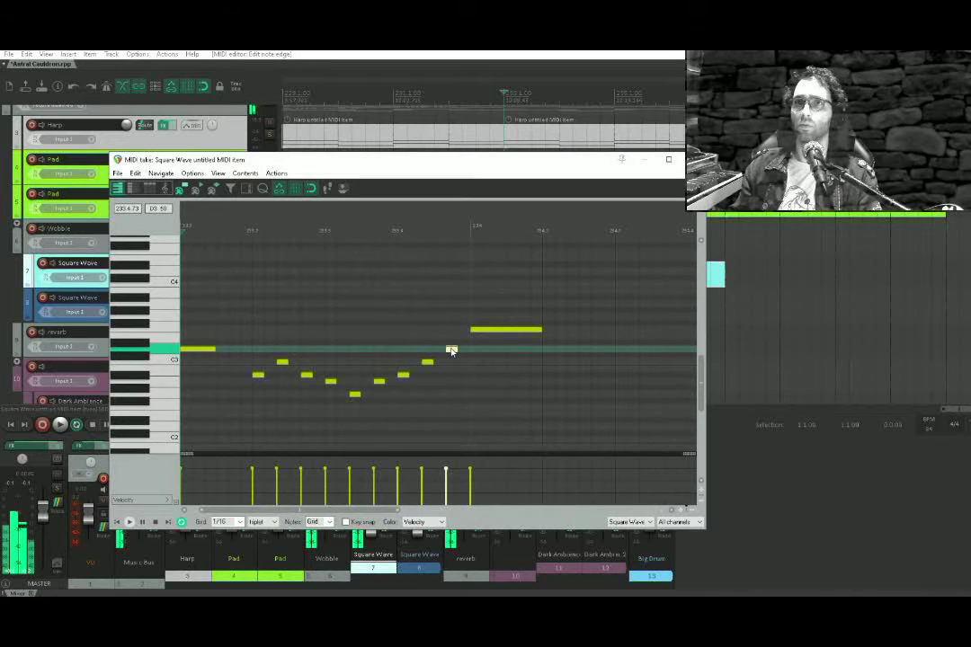
{"action": "left_click", "coordinate": [403, 374]}
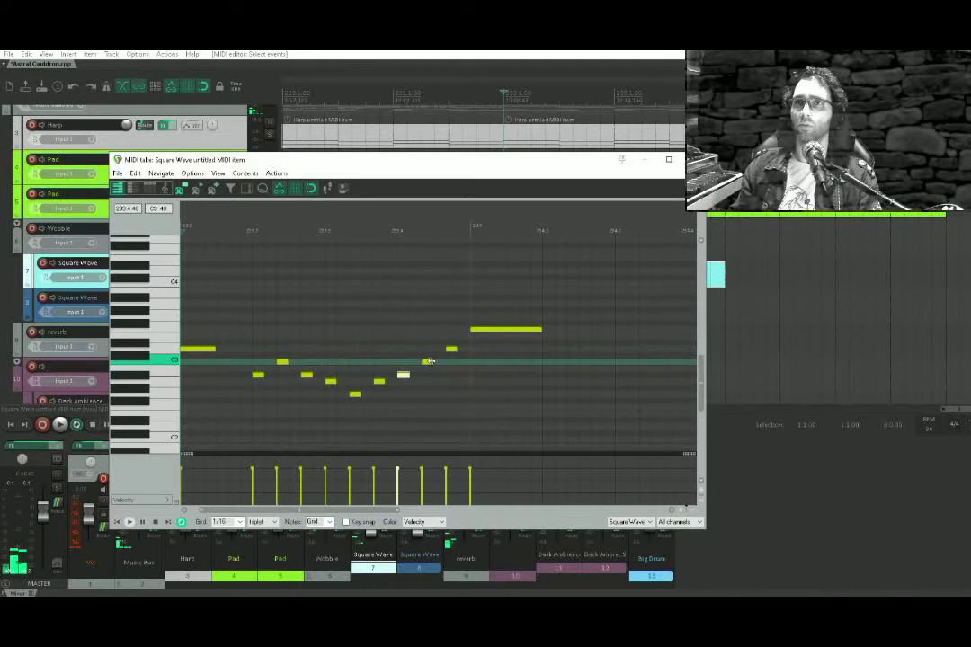
{"action": "left_click", "coordinate": [429, 361]}
{"action": "left_click", "coordinate": [451, 348]}
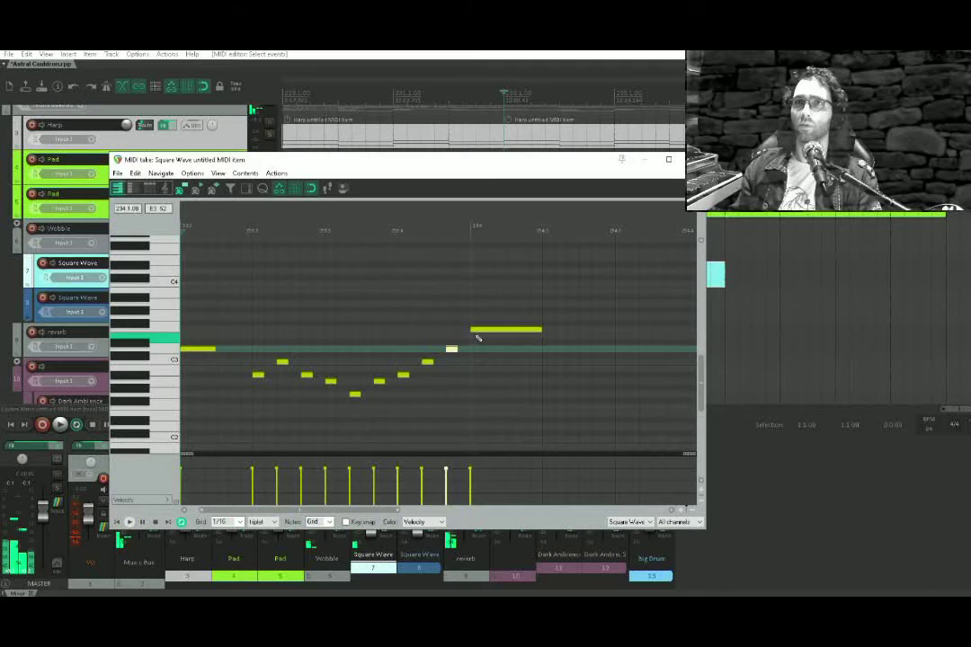
Lower the long note at bar 234 to D#3, add a quarter-note F3 at 234.2, and play from just before bar 233
{"action": "left_click_drag", "start_coordinate": [478, 333], "coordinate": [481, 348]}
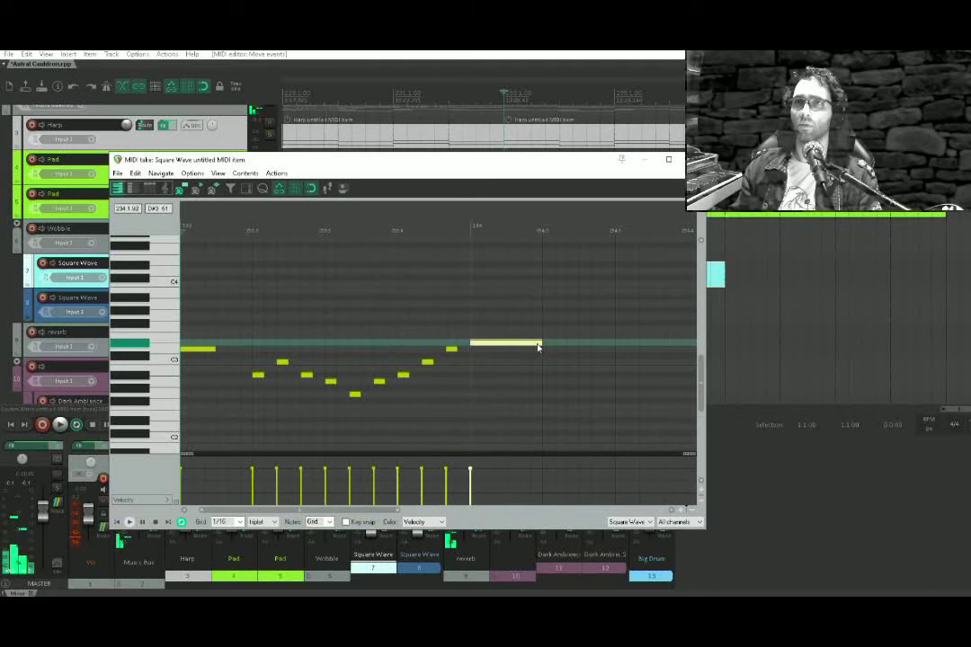
{"action": "left_click_drag", "start_coordinate": [543, 330], "coordinate": [612, 330]}
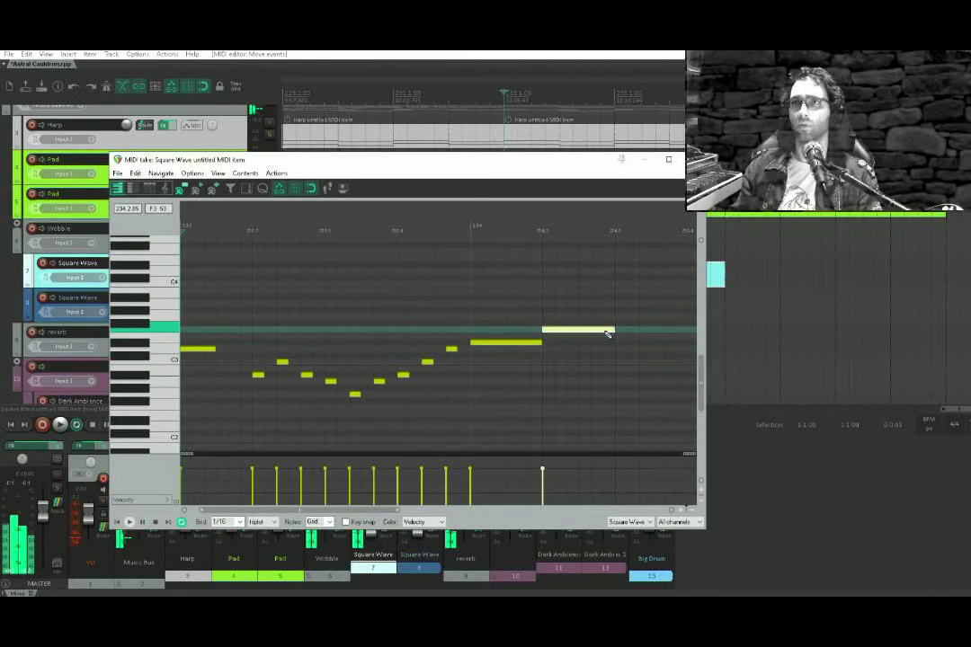
{"action": "scroll", "coordinate": [597, 336], "scroll_direction": "down", "scroll_amount": 3}
{"action": "left_click", "coordinate": [244, 372]}
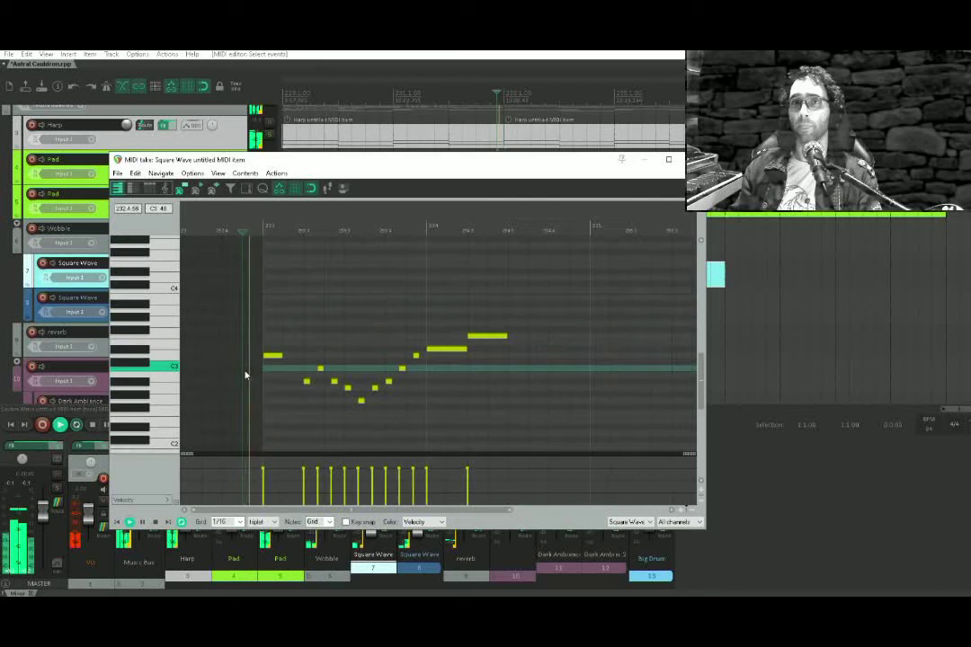
{"action": "key", "text": "space"}
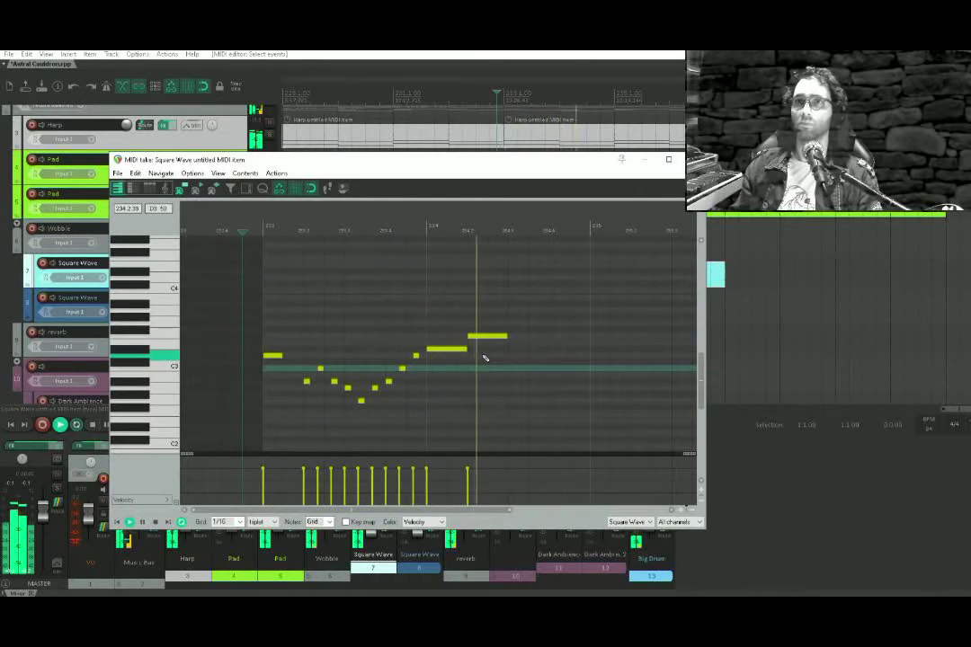
{"action": "key", "text": "space"}
Add quarter notes G3 at 234.3 and D#3 at 234.4, and listen to the two-bar phrase from beat 232.4
{"action": "left_click_drag", "start_coordinate": [528, 325], "coordinate": [594, 349]}
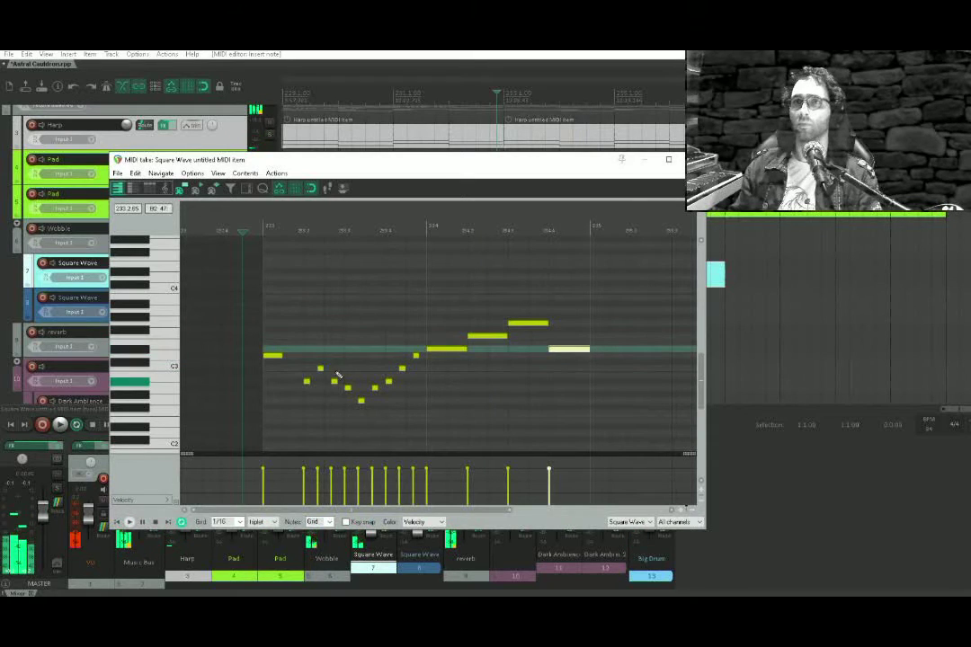
{"action": "left_click", "coordinate": [440, 386]}
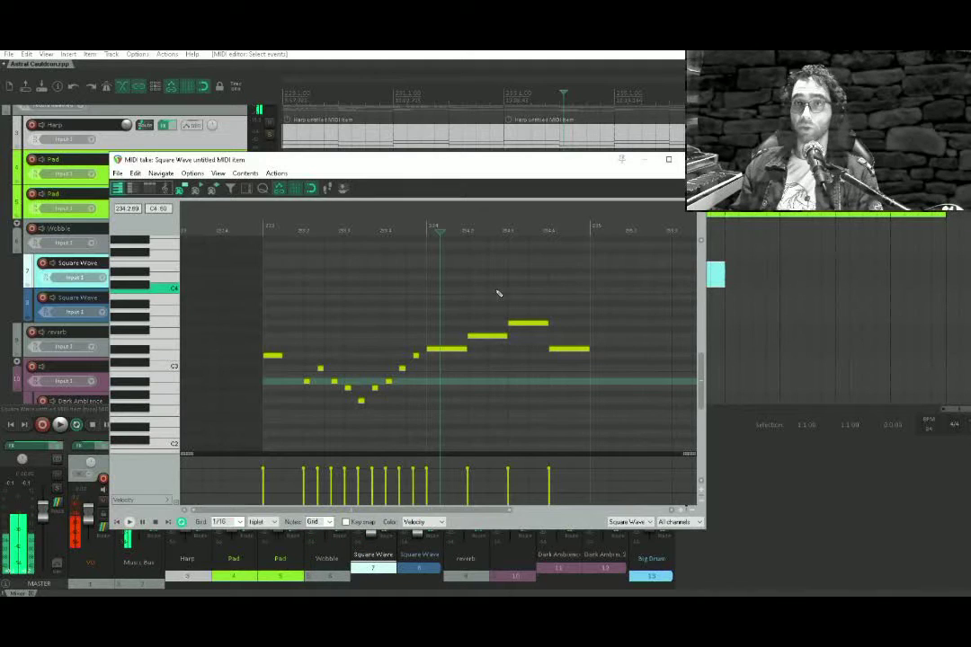
{"action": "scroll", "coordinate": [503, 324], "scroll_direction": "up", "scroll_amount": 1}
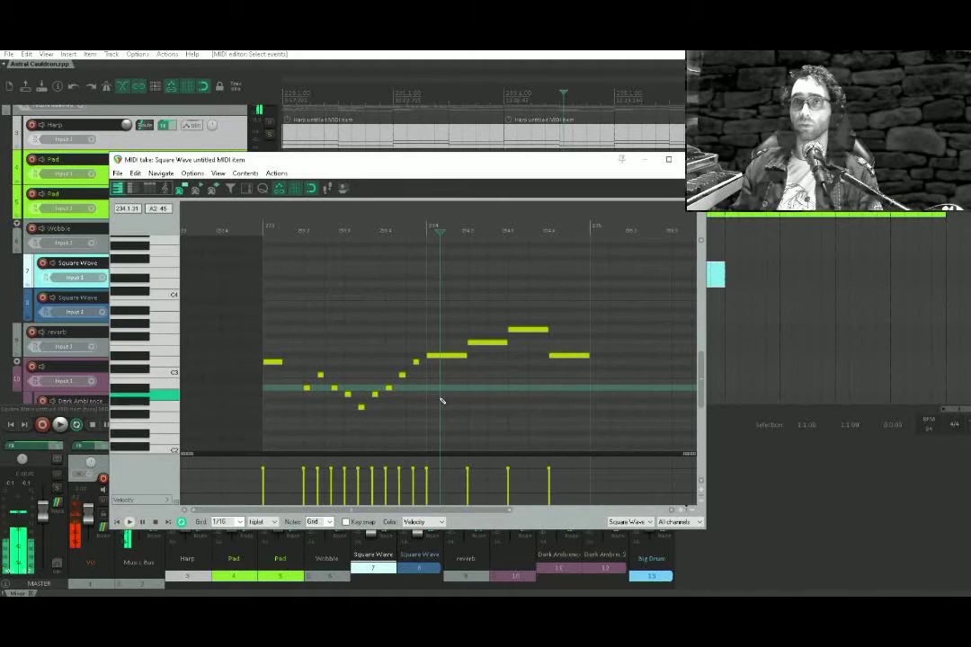
{"action": "left_click", "coordinate": [223, 351]}
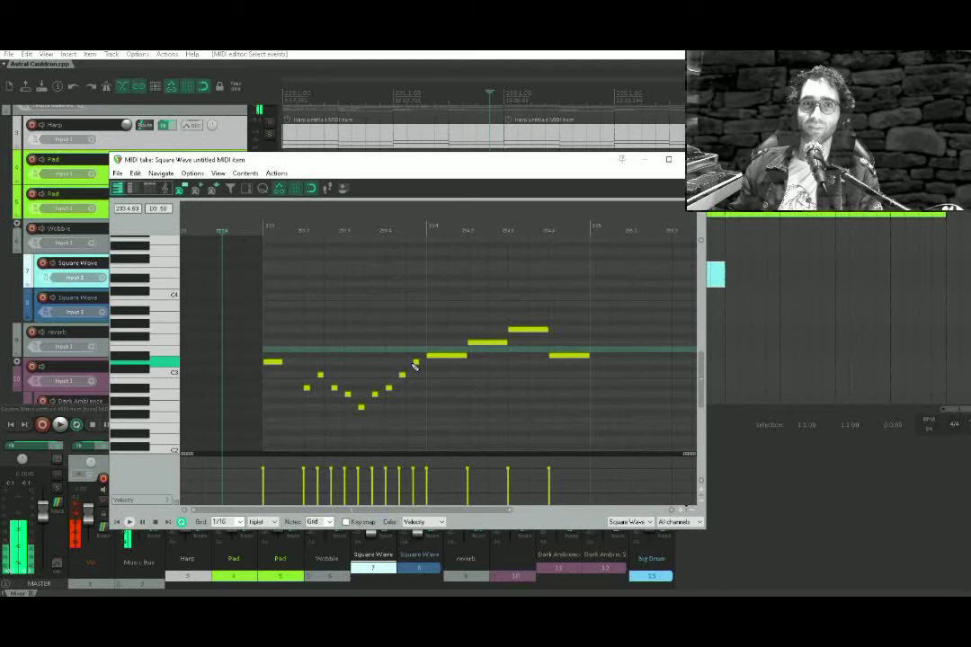
{"action": "key", "text": "space"}
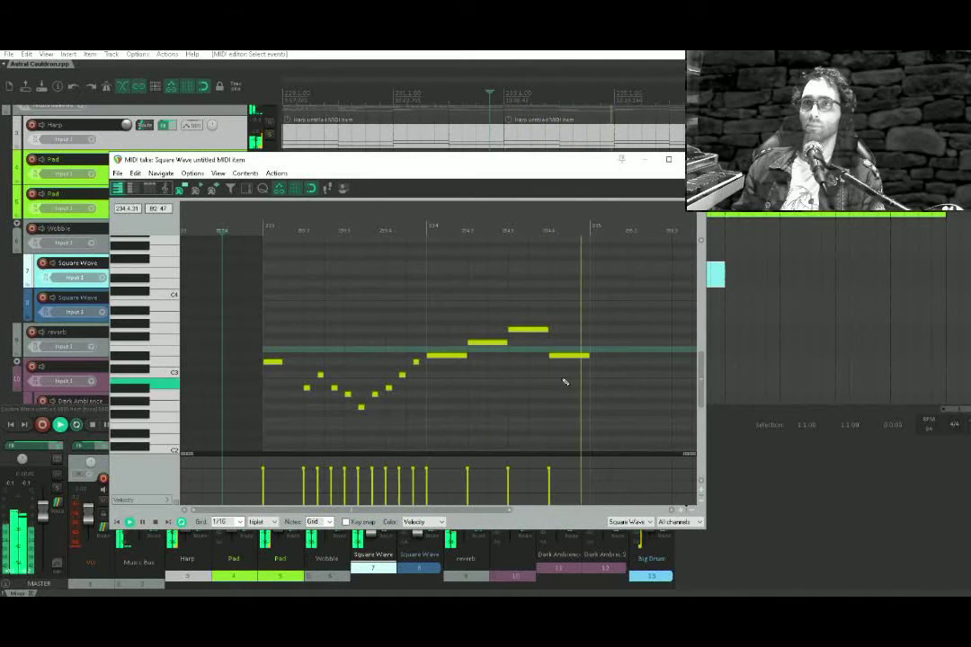
{"action": "key", "text": "space"}
Copy the whole two-bar phrase to bar 235 one semitone higher, starting on D#3, and play into it from bar 234
{"action": "left_click_drag", "start_coordinate": [615, 283], "coordinate": [248, 444]}
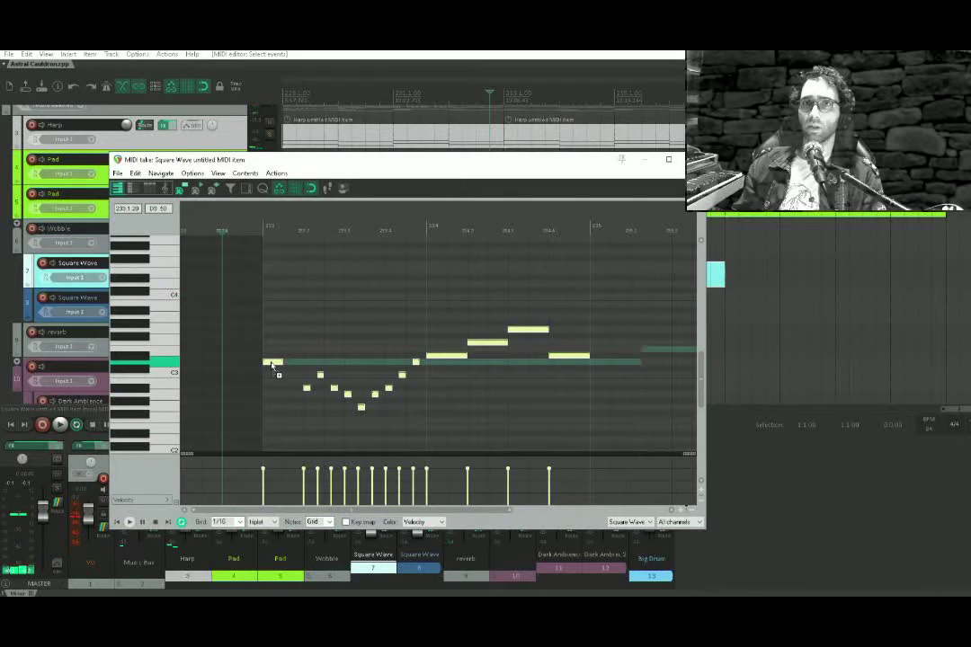
{"action": "left_click_drag", "start_coordinate": [274, 361], "coordinate": [605, 359]}
{"action": "key", "text": "space"}
{"action": "left_click", "coordinate": [389, 398]}
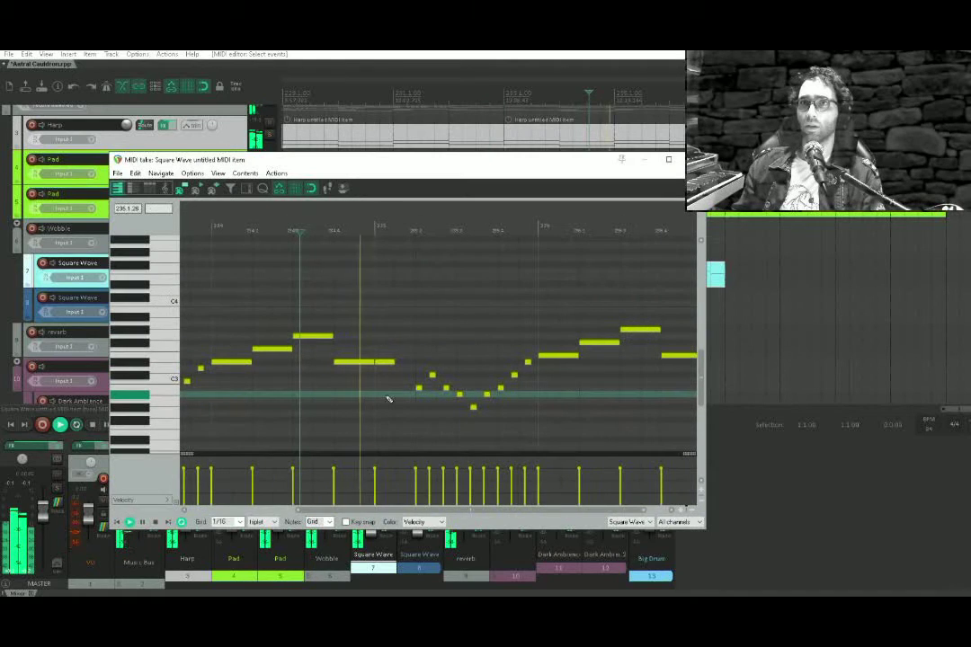
Raise the D#3 at beat 234.4 to F3 and listen to the transition into bar 235
{"action": "left_click", "coordinate": [364, 366]}
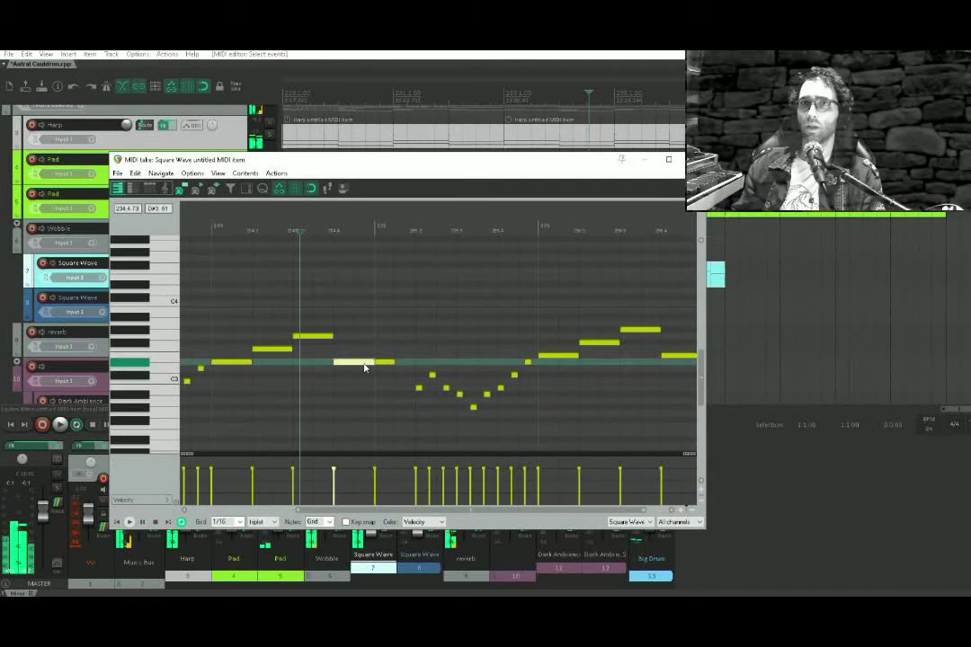
{"action": "left_click_drag", "start_coordinate": [360, 367], "coordinate": [363, 351]}
{"action": "left_click", "coordinate": [282, 392]}
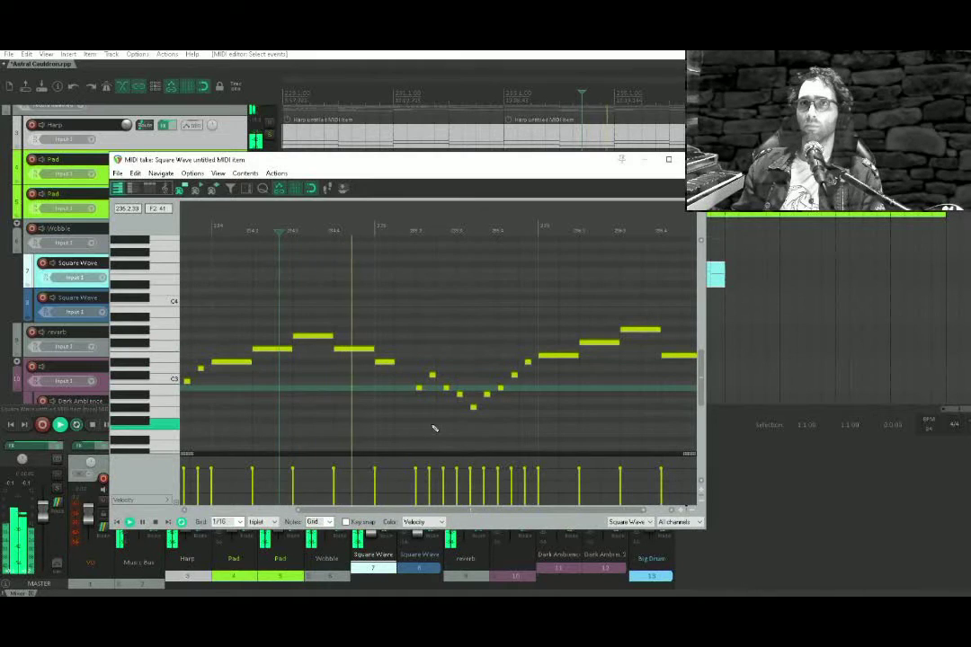
{"action": "key", "text": "space"}
Raise the three B2 notes in bar 235's triplet run to C3, listening to the run between edits
{"action": "left_click_drag", "start_coordinate": [408, 384], "coordinate": [446, 391]}
{"action": "key", "text": "Up"}
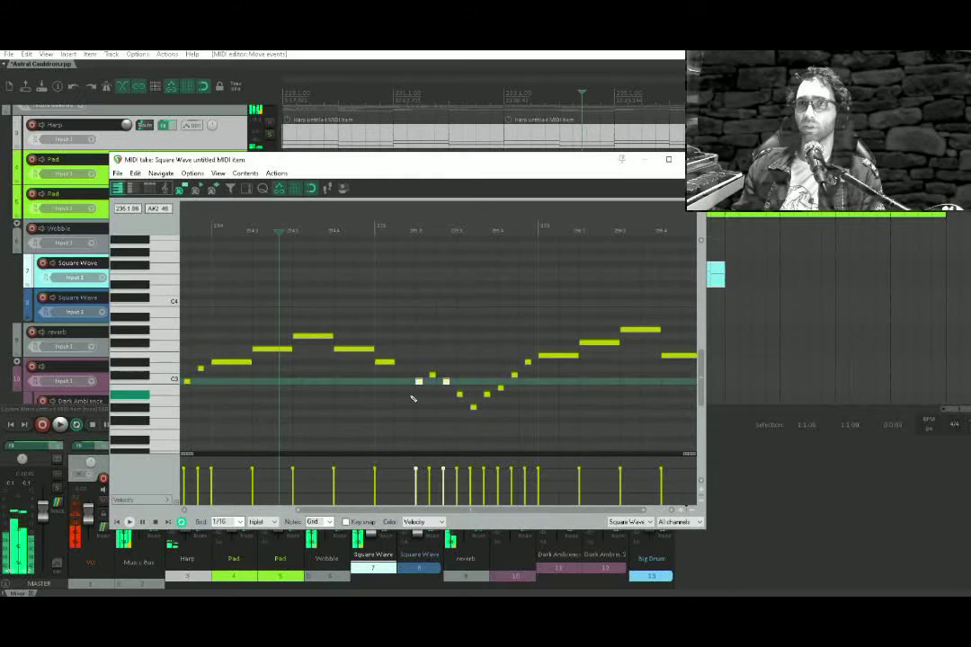
{"action": "left_click", "coordinate": [412, 396]}
{"action": "key", "text": "space"}
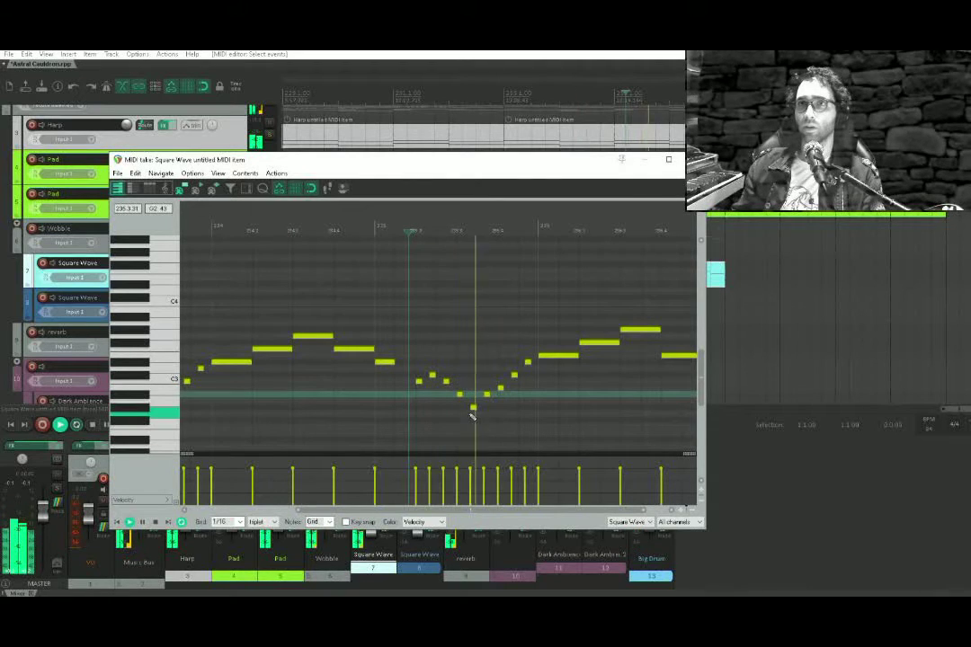
{"action": "key", "text": "space"}
{"action": "left_click_drag", "start_coordinate": [501, 390], "coordinate": [502, 384]}
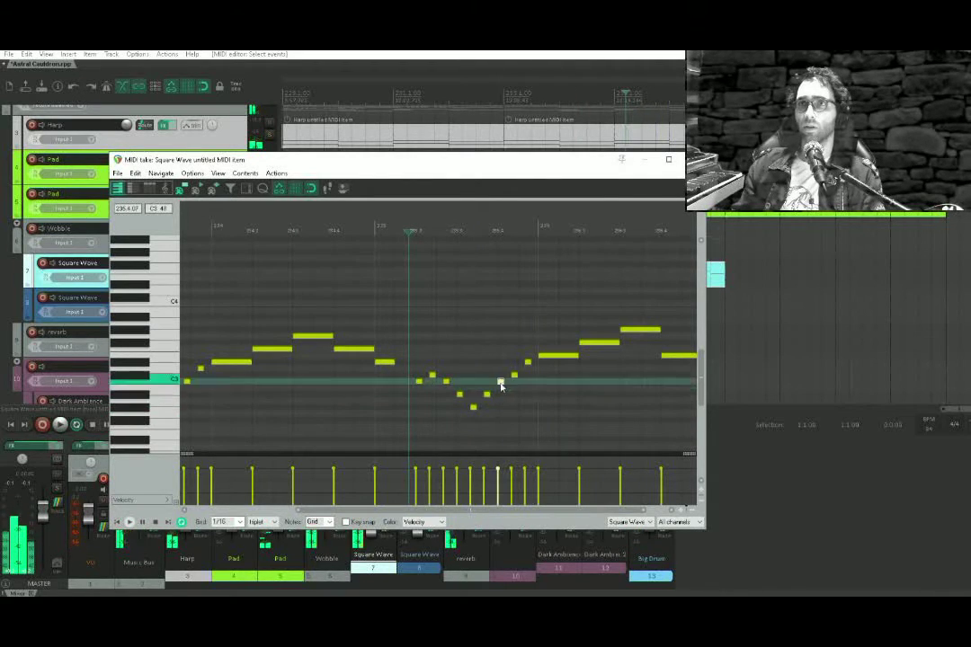
{"action": "key", "text": "space"}
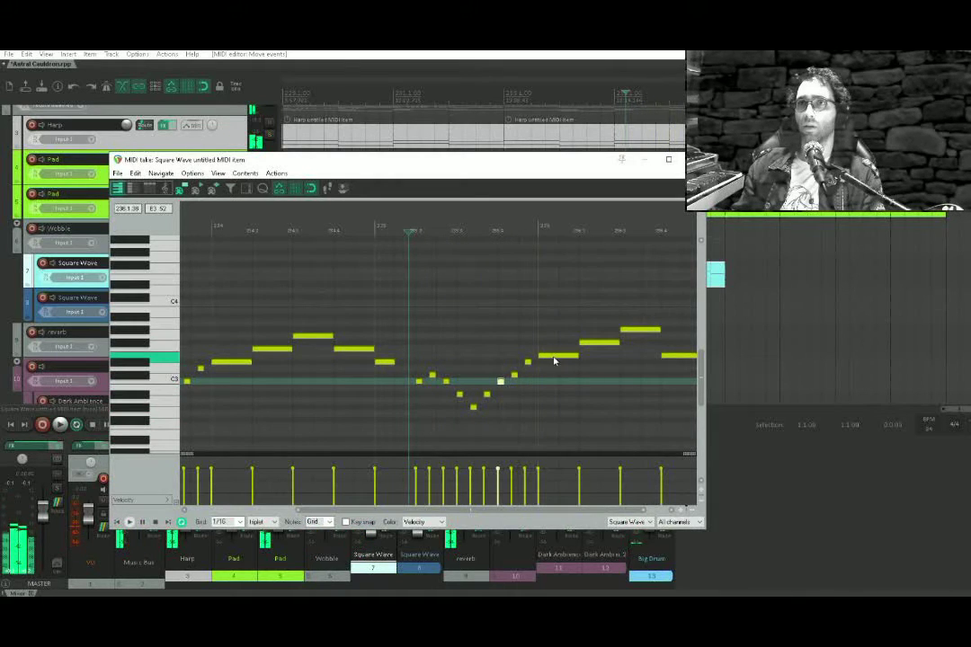
Raise the long E3 at the start of bar 236 to F3 and listen from just before it
{"action": "left_click_drag", "start_coordinate": [556, 357], "coordinate": [556, 351]}
{"action": "left_click", "coordinate": [529, 357]}
{"action": "key", "text": "space"}
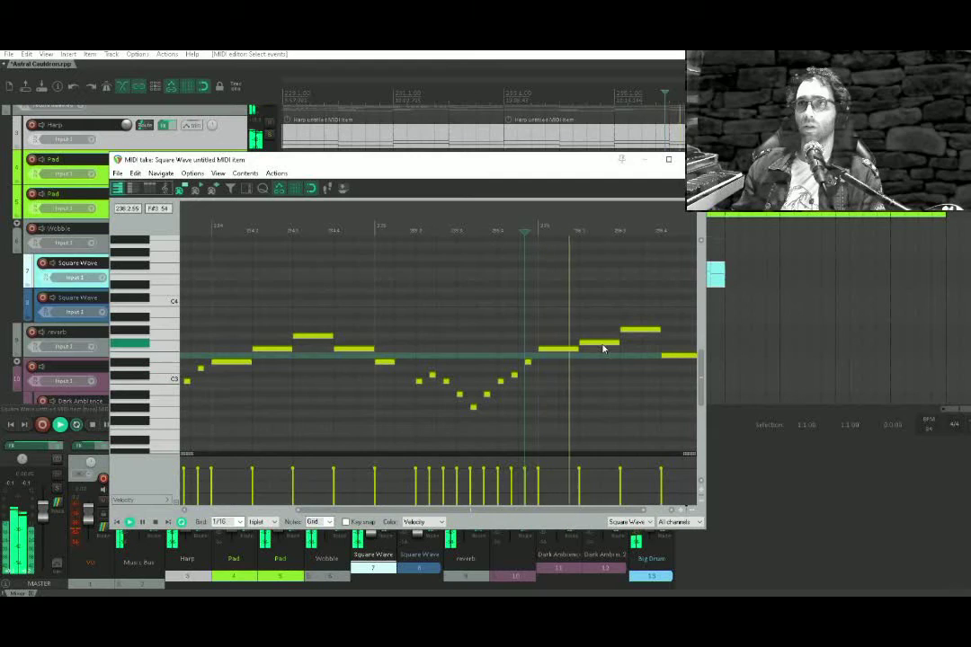
Raise the E3 on beat 4 of bar 236 to F3 and listen from just before bar 236
{"action": "key", "text": "space"}
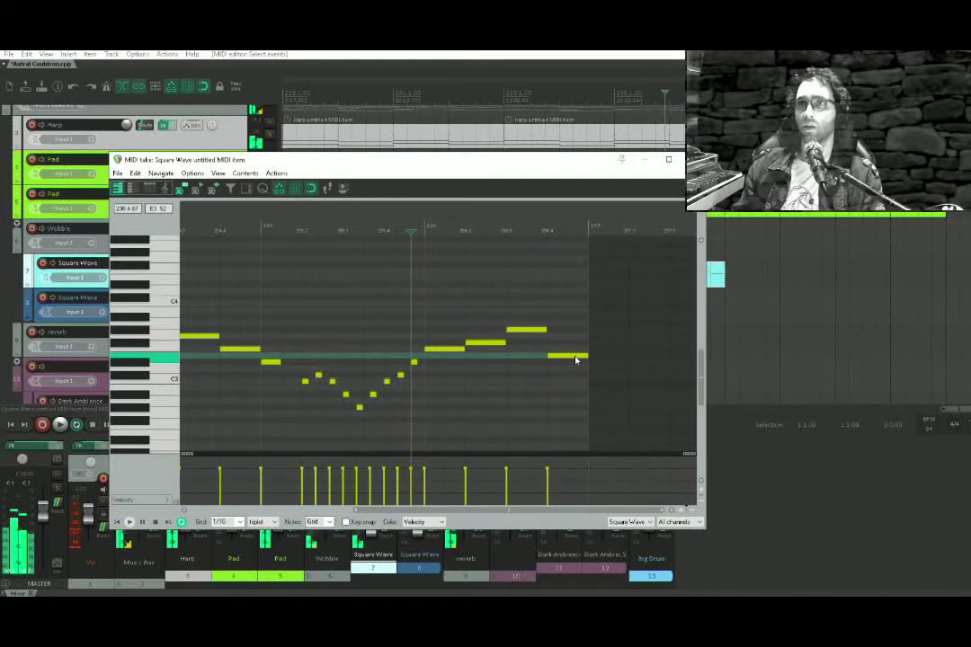
{"action": "left_click_drag", "start_coordinate": [576, 359], "coordinate": [570, 352]}
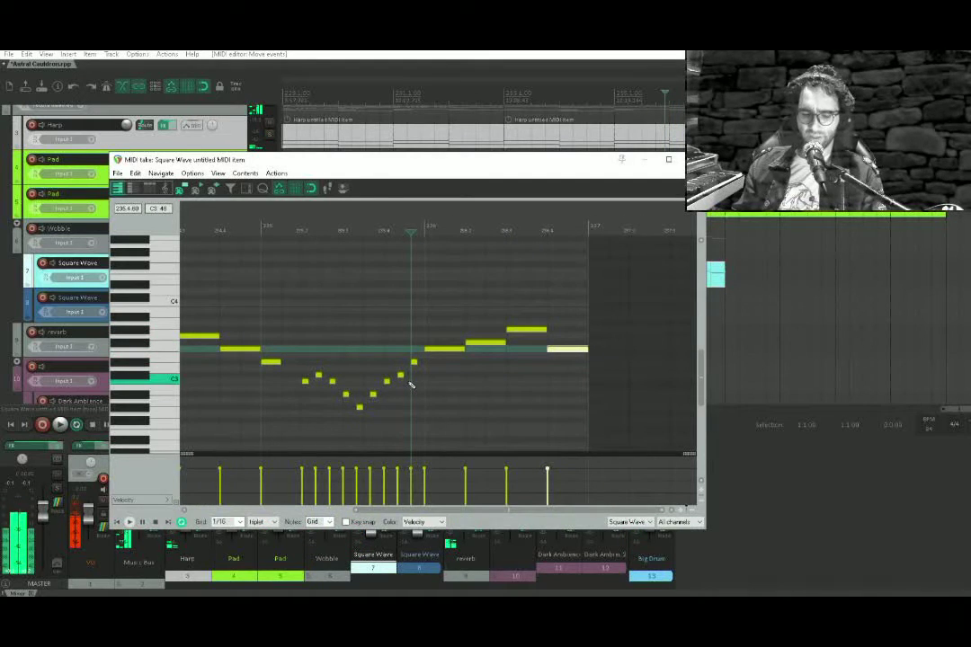
{"action": "left_click", "coordinate": [416, 332]}
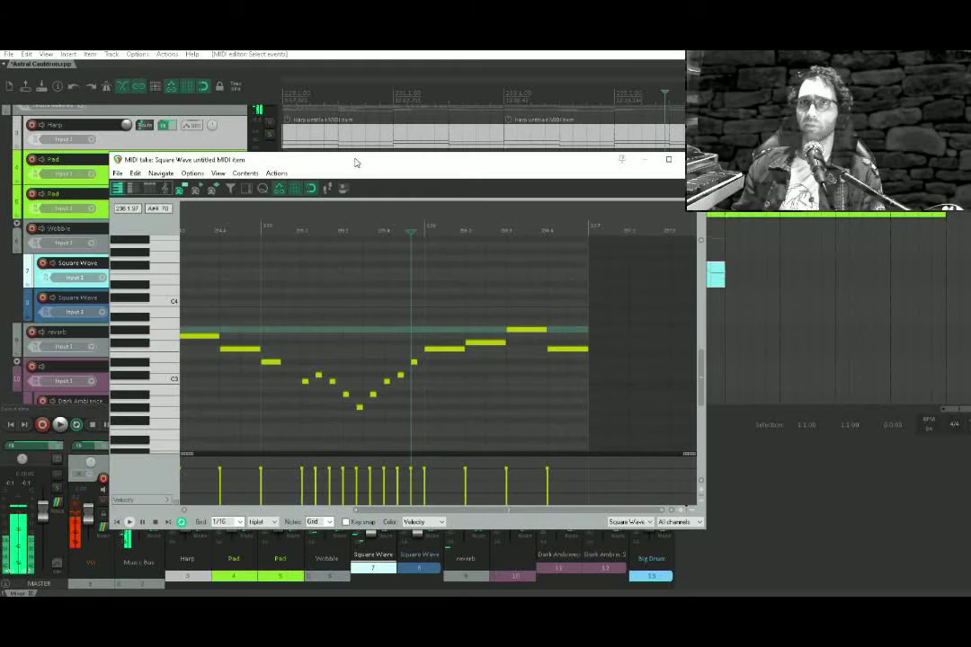
{"action": "left_click_drag", "start_coordinate": [356, 163], "coordinate": [413, 188]}
{"action": "key", "text": "space"}
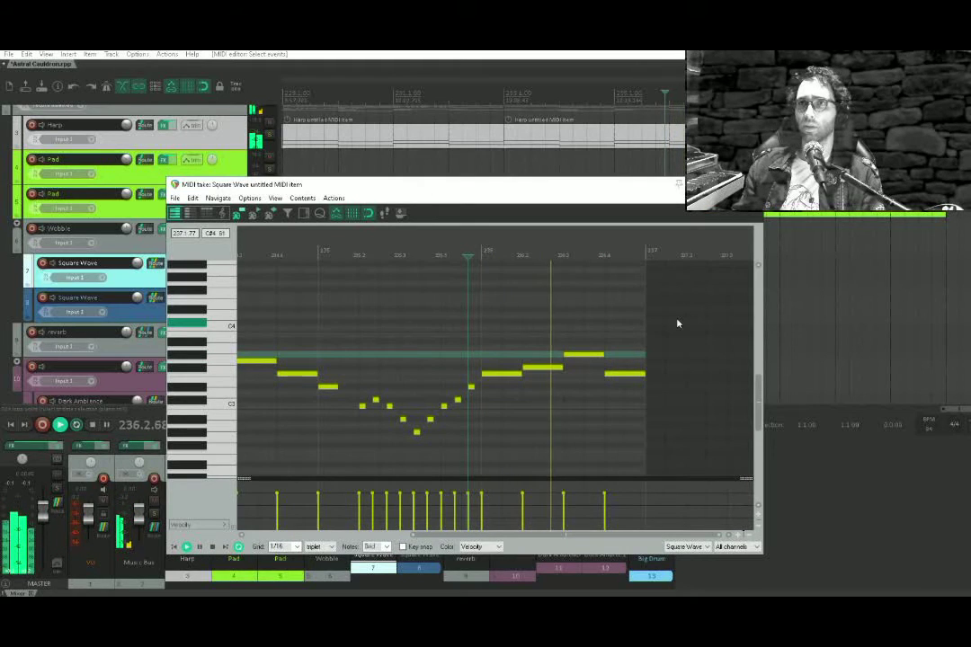
{"action": "key", "text": "space"}
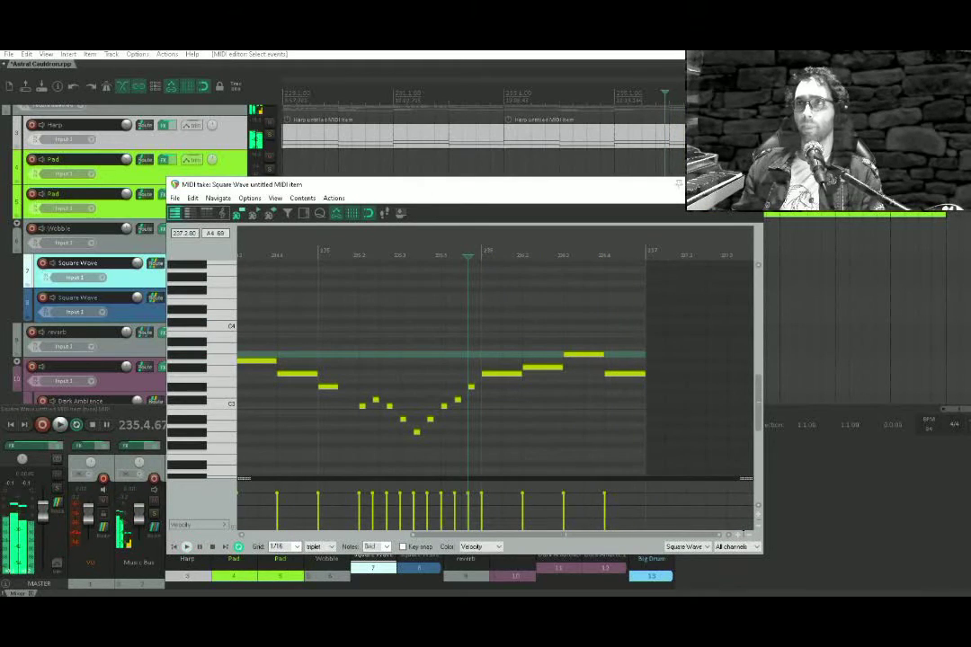
Close the note editor and play a passage of track 1 from bar 9
{"action": "left_click", "coordinate": [751, 185]}
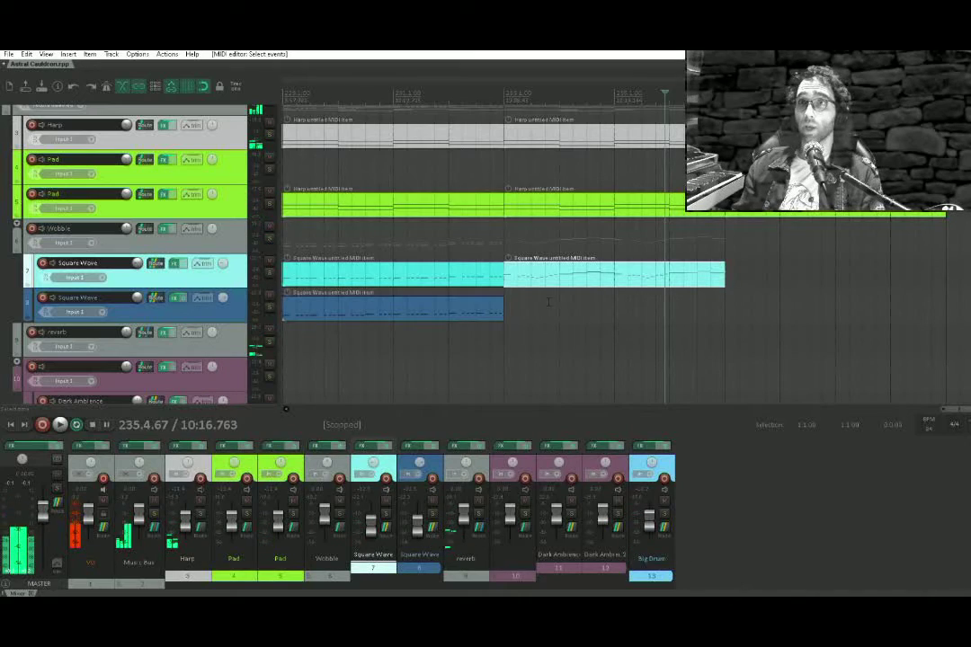
{"action": "scroll", "coordinate": [626, 336], "scroll_direction": "down", "scroll_amount": 6}
{"action": "scroll", "coordinate": [430, 307], "scroll_direction": "up", "scroll_amount": 6}
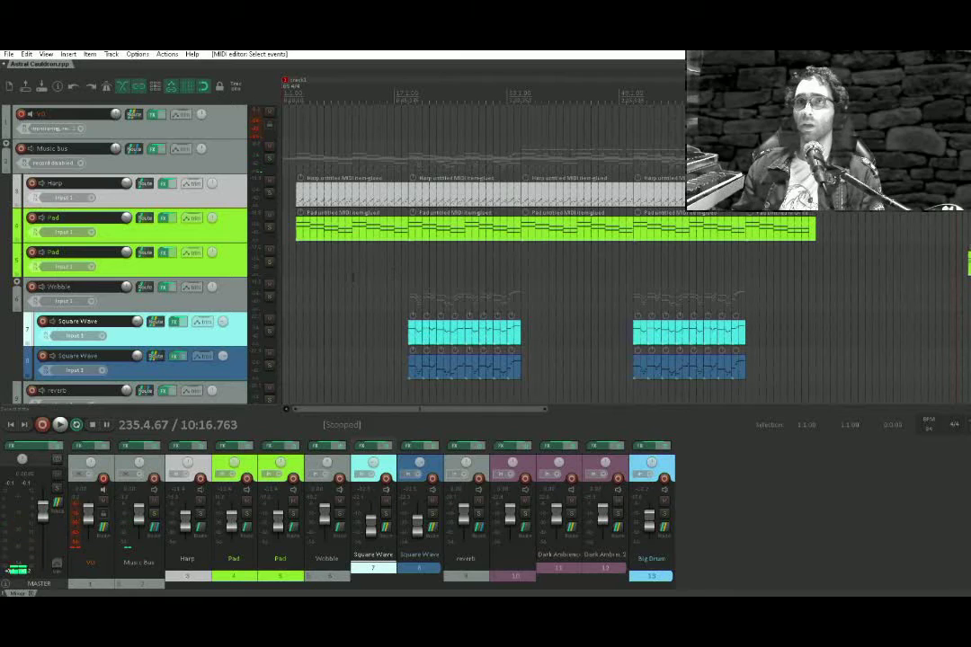
{"action": "left_click", "coordinate": [345, 266]}
{"action": "key", "text": "space"}
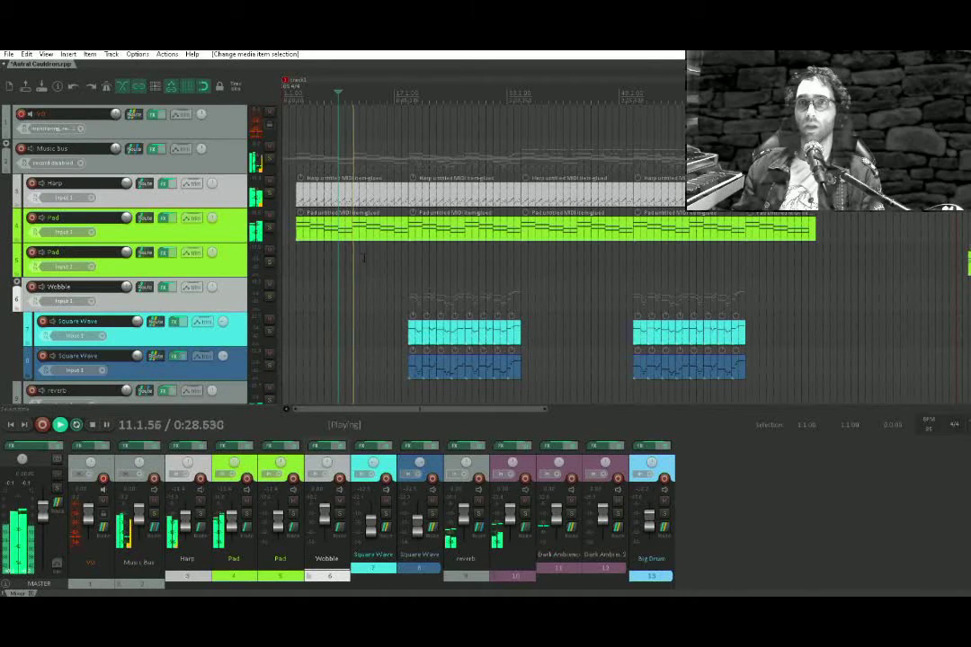
{"action": "key", "text": "space"}
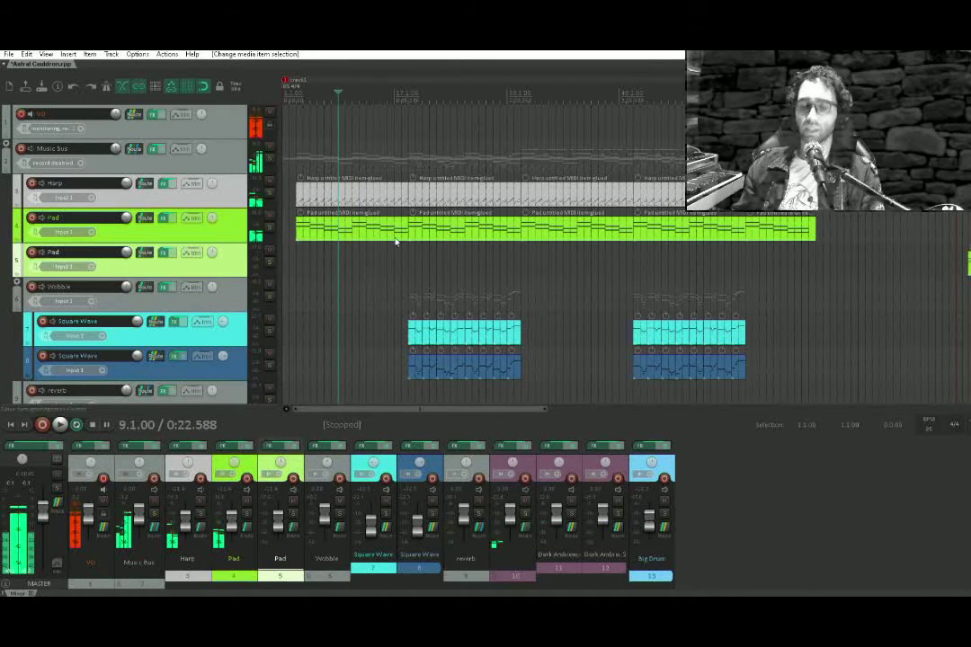
Return to track 3 and play it from bar 229 through bar 236
{"action": "left_click_drag", "start_coordinate": [722, 245], "coordinate": [7, 256]}
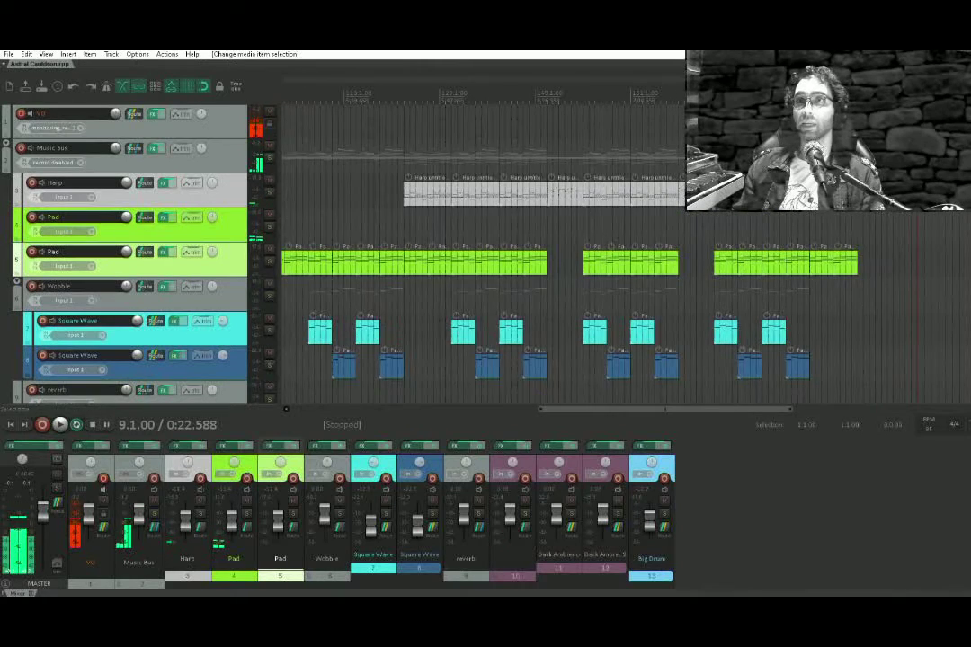
{"action": "left_click_drag", "start_coordinate": [967, 261], "coordinate": [507, 275]}
{"action": "left_click", "coordinate": [544, 300]}
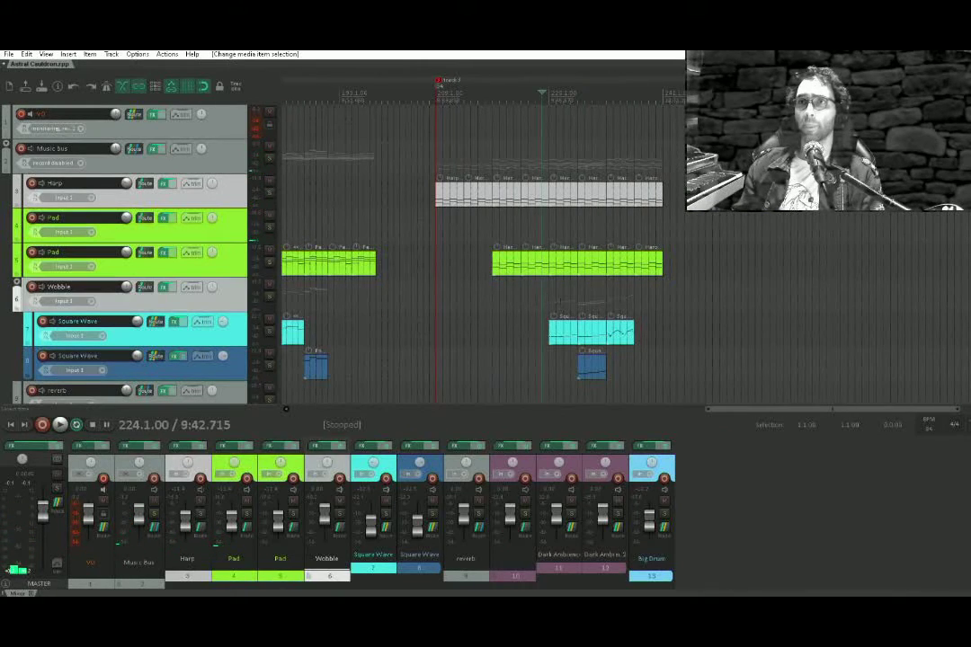
{"action": "left_click", "coordinate": [578, 290]}
{"action": "key", "text": "space"}
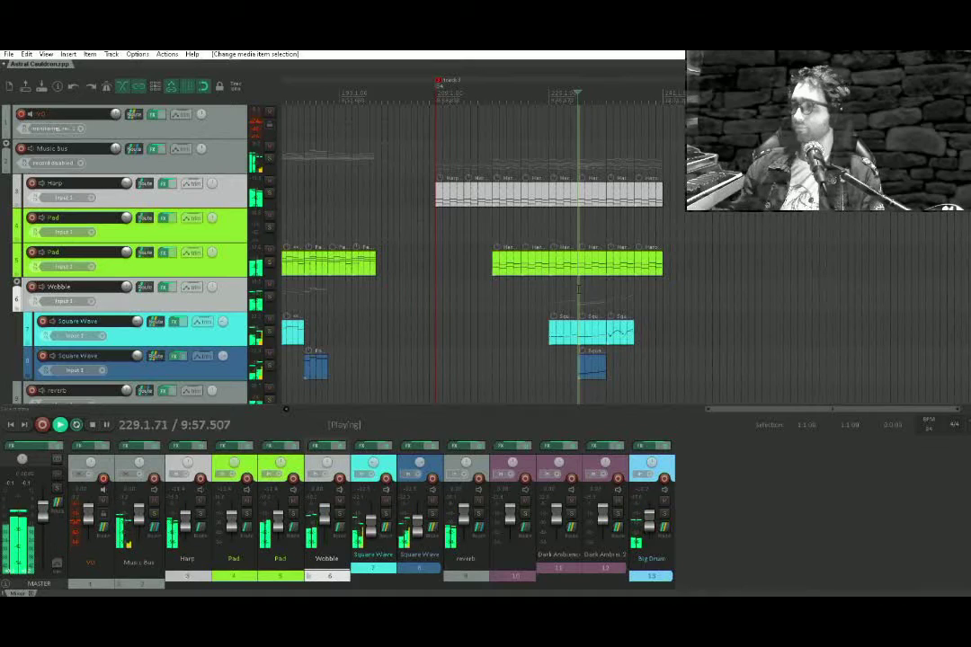
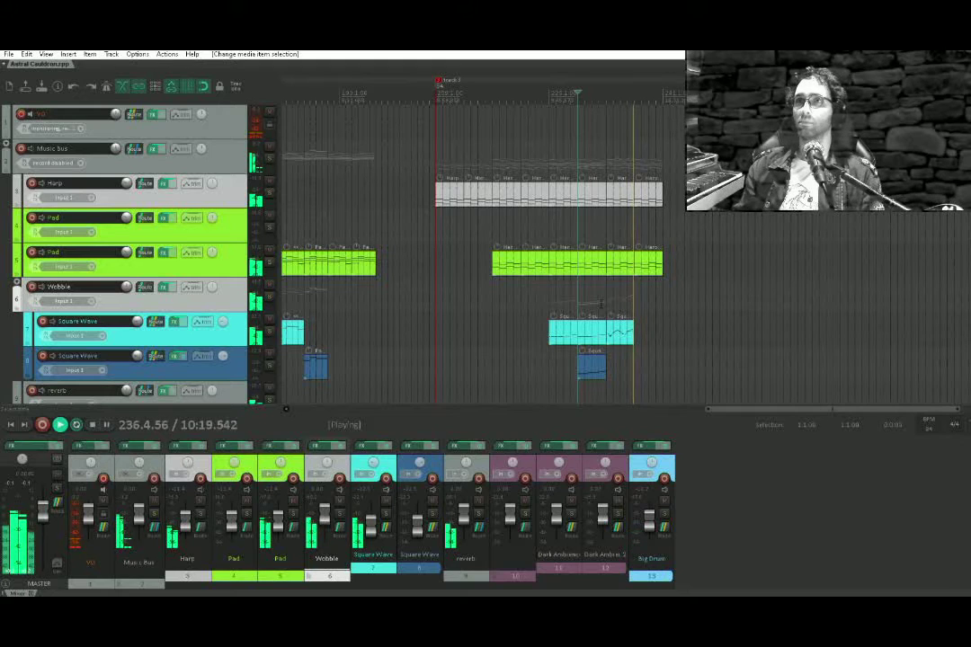
{"action": "key", "text": "space"}
Try doubling the Square Wave item at bar 233 on both Square Wave tracks, listening to the result from beat 232.3
{"action": "scroll", "coordinate": [632, 327], "scroll_direction": "up", "scroll_amount": 3}
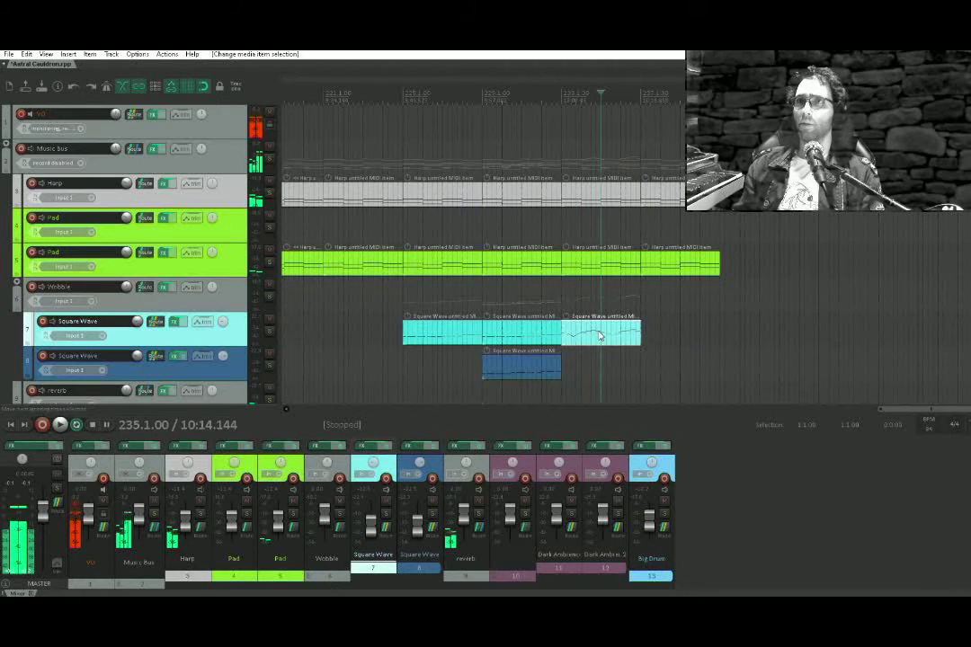
{"action": "left_click_drag", "start_coordinate": [602, 335], "coordinate": [602, 368]}
{"action": "key", "text": "space"}
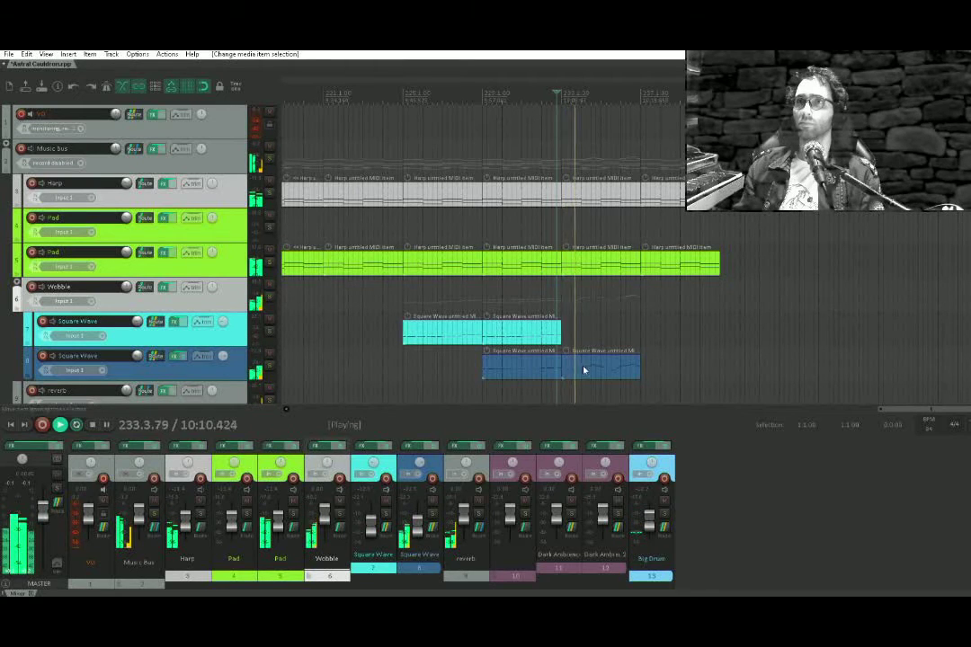
{"action": "key", "text": "space"}
{"action": "left_click_drag", "start_coordinate": [584, 368], "coordinate": [618, 333]}
{"action": "left_click", "coordinate": [552, 299]}
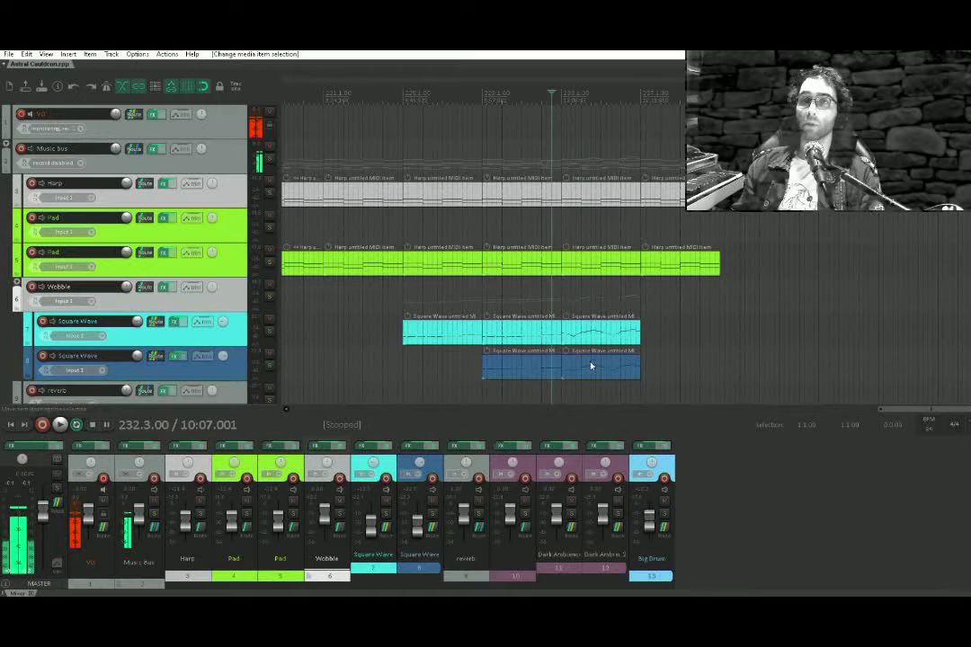
{"action": "key", "text": "space"}
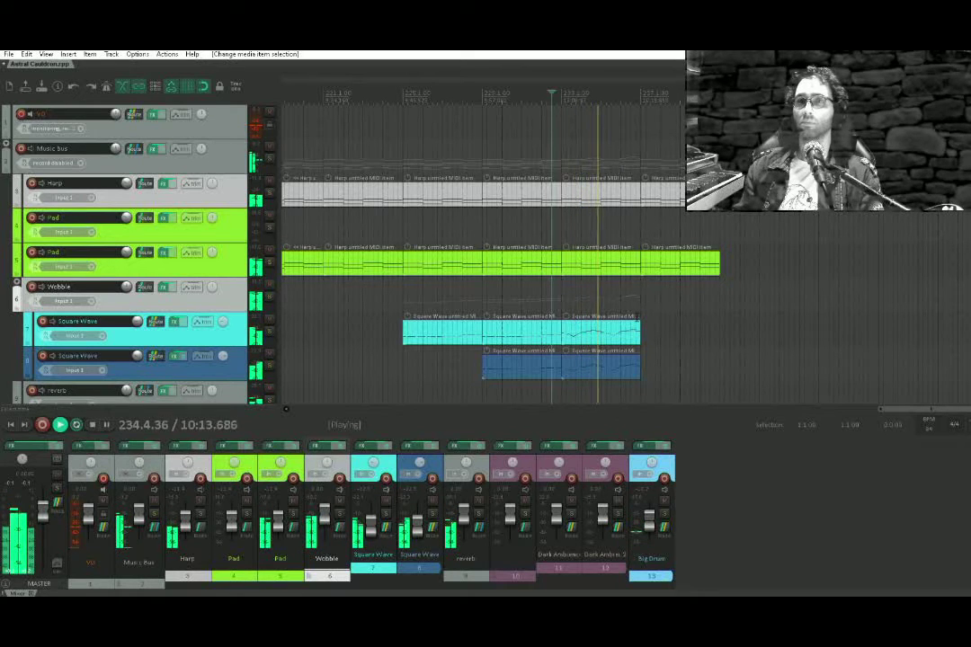
{"action": "key", "text": "space"}
Lower the E3 at beat 234.4 of the first Square Wave track's phrase to D3 and listen to the transition into bar 235
{"action": "left_click", "coordinate": [592, 335]}
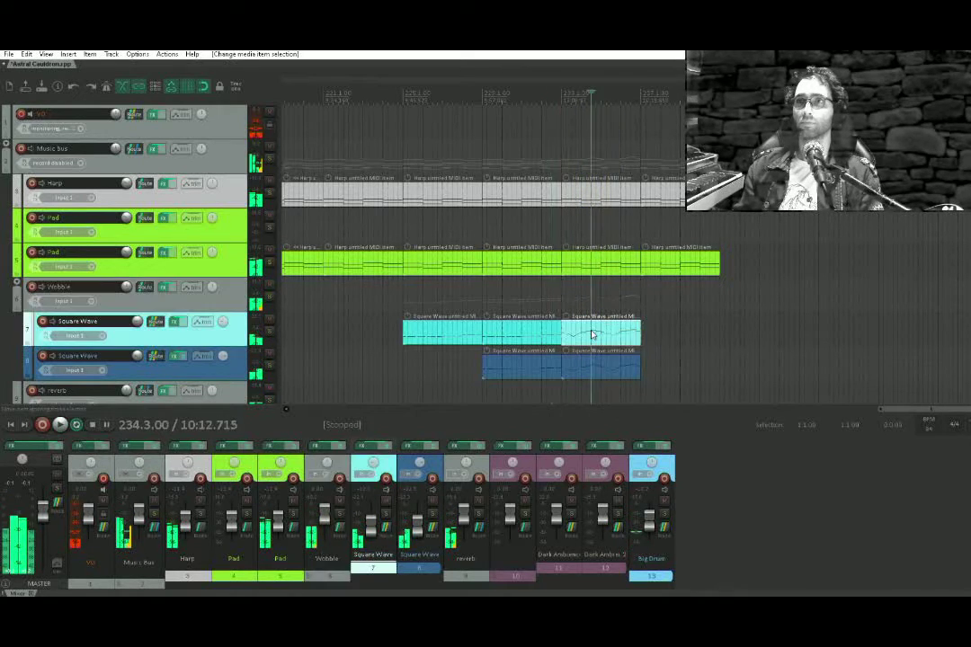
{"action": "double_click", "coordinate": [593, 335]}
{"action": "left_click", "coordinate": [536, 382]}
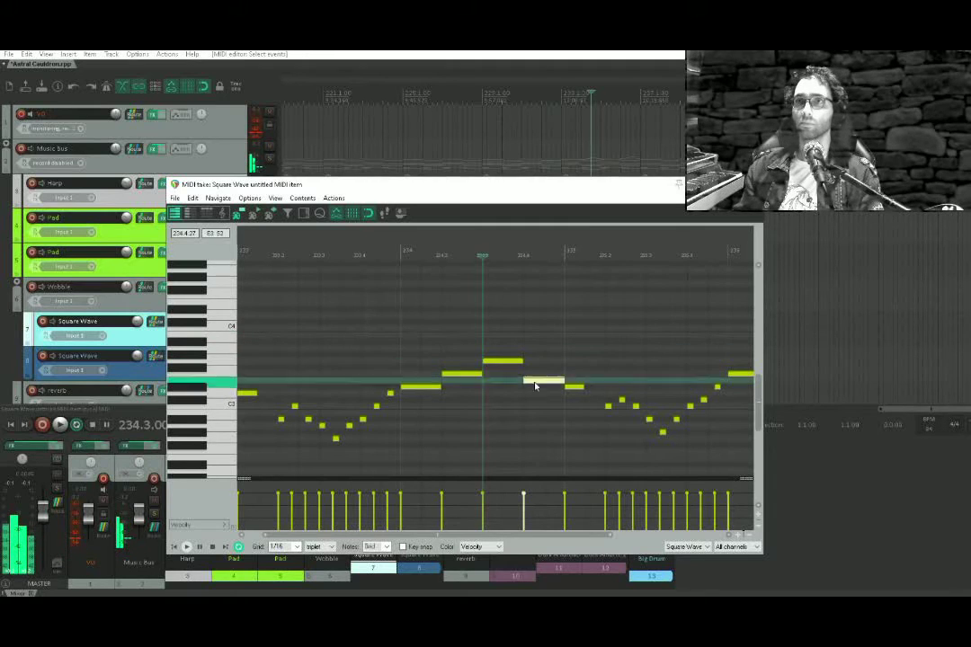
{"action": "left_click_drag", "start_coordinate": [535, 385], "coordinate": [536, 396]}
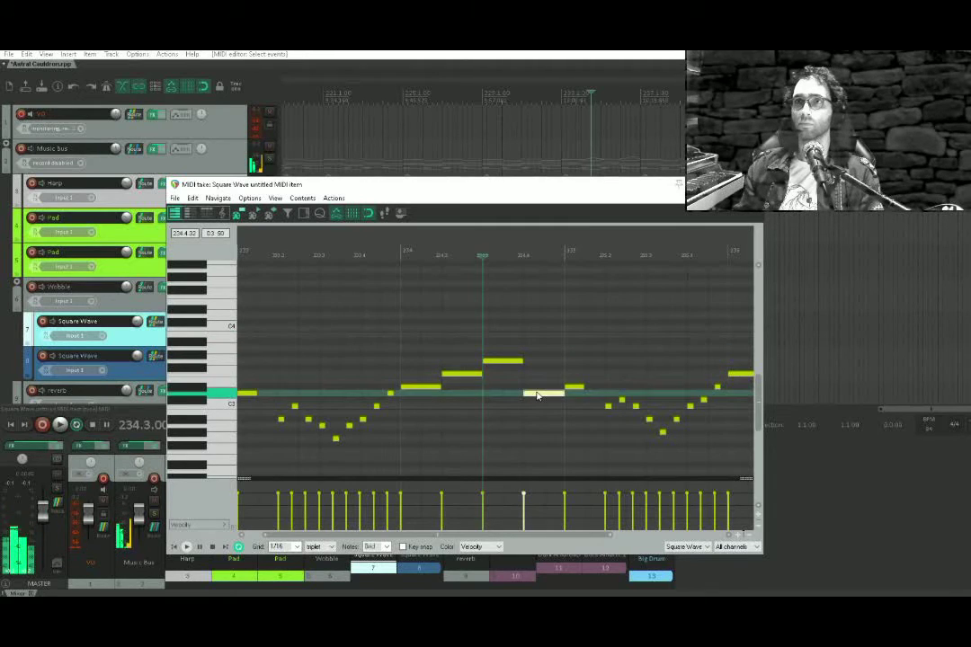
{"action": "left_click", "coordinate": [509, 413]}
{"action": "key", "text": "space"}
{"action": "key", "text": "space"}
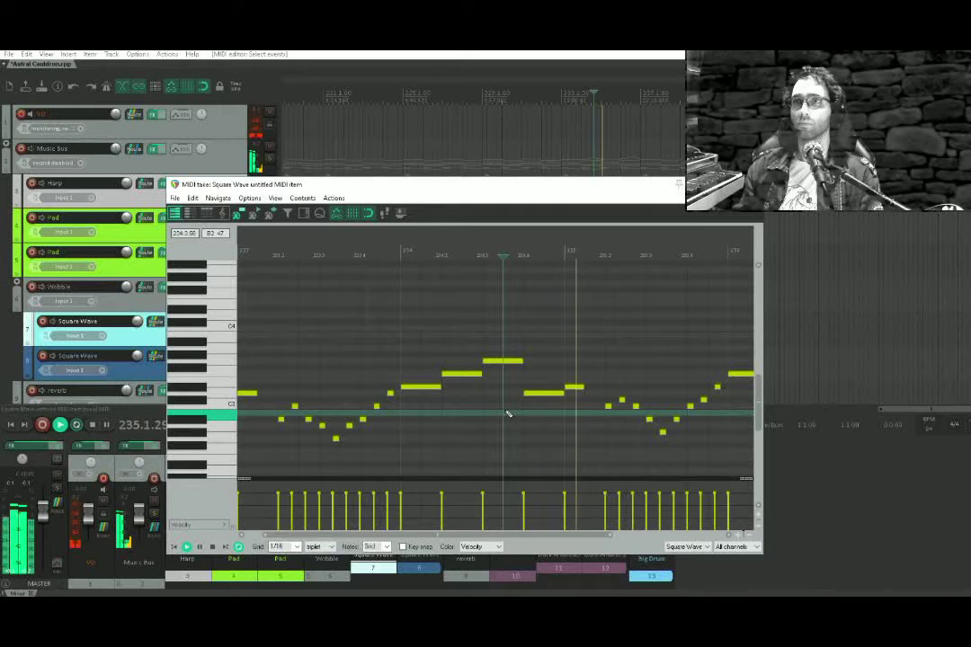
Delete the bar 233 item from the second Square Wave track and listen to the remaining melody from bar 234
{"action": "key", "text": "Escape"}
{"action": "left_click", "coordinate": [583, 368]}
{"action": "key", "text": "Delete"}
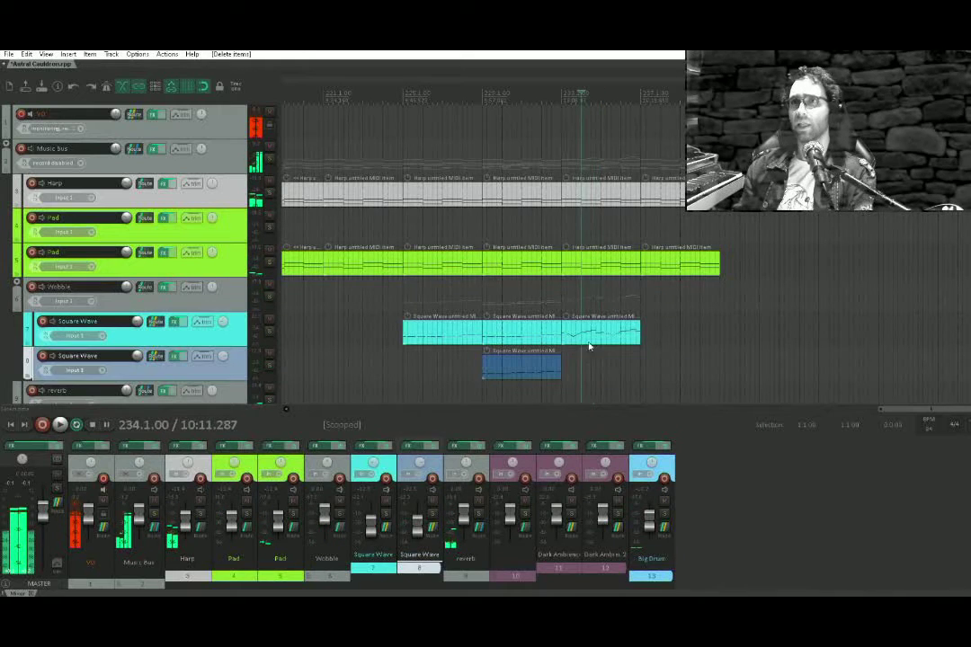
{"action": "left_click", "coordinate": [590, 337]}
{"action": "scroll", "coordinate": [590, 340], "scroll_direction": "up", "scroll_amount": 3}
{"action": "key", "text": "space"}
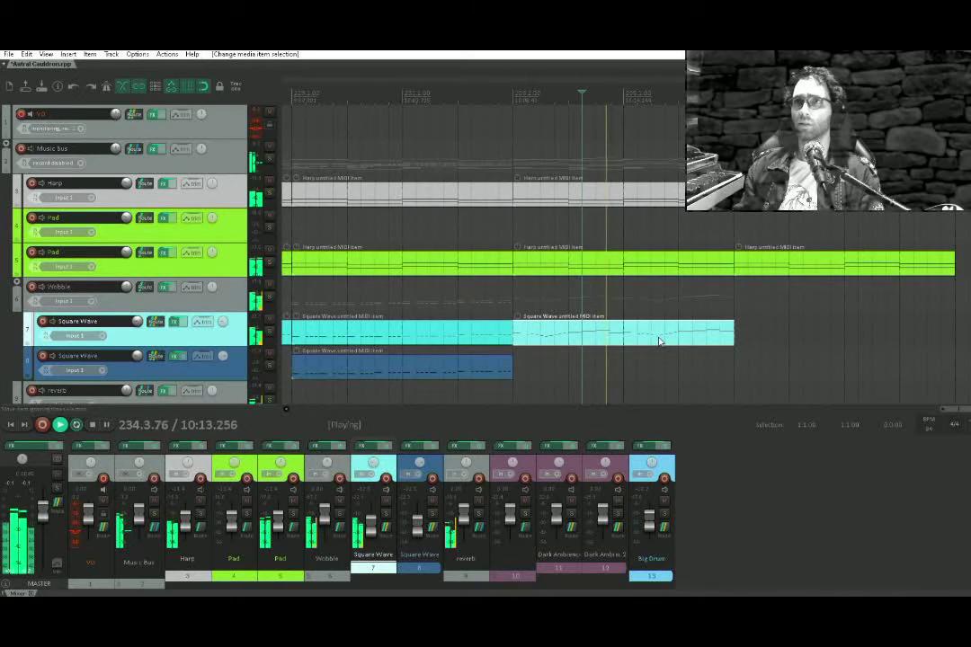
{"action": "key", "text": "space"}
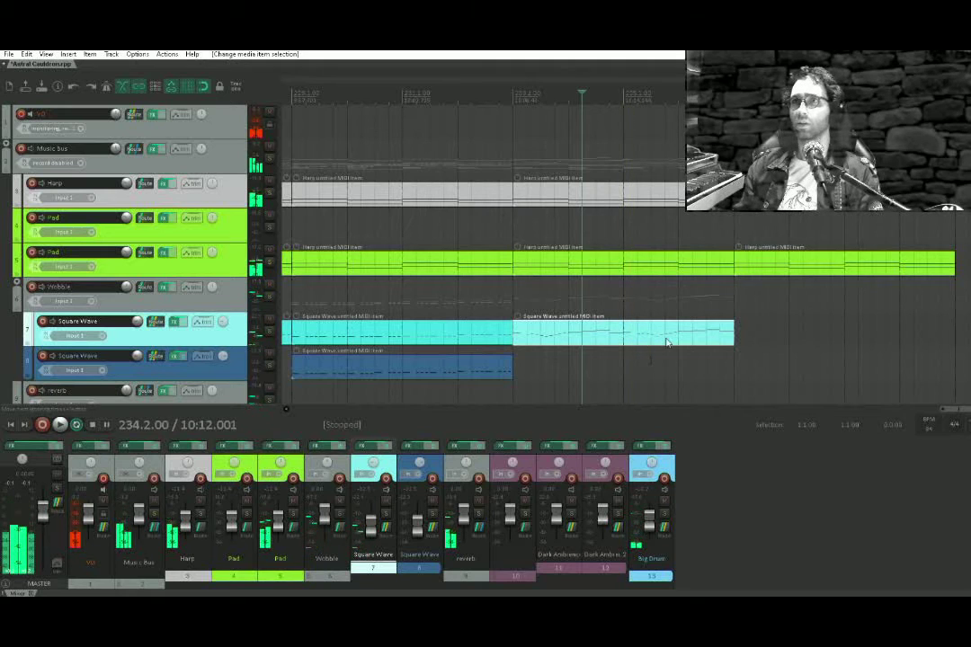
{"action": "key", "text": "space"}
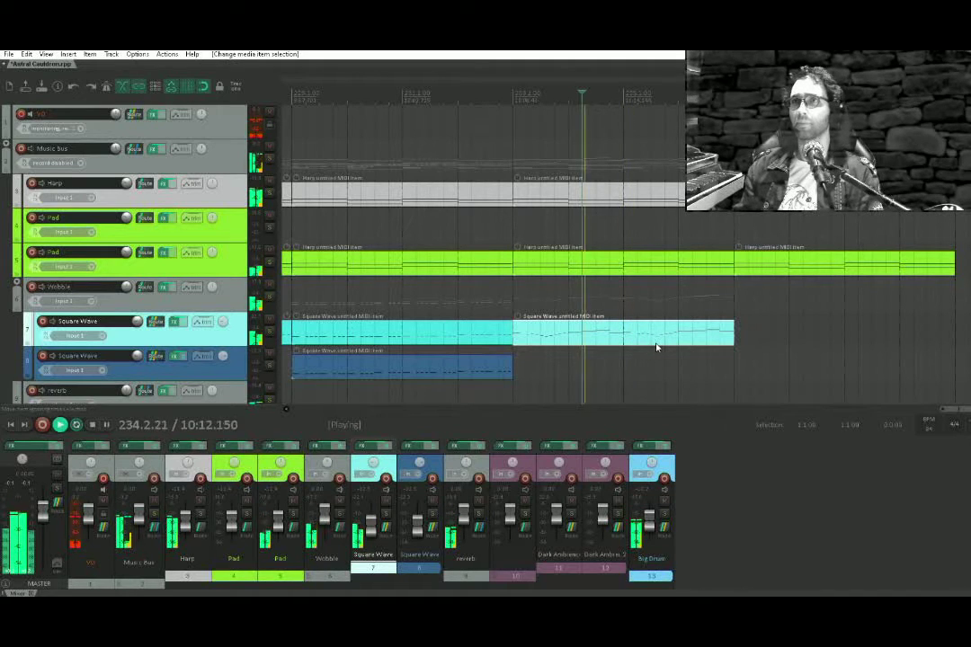
{"action": "key", "text": "space"}
Copy the edited bar 233 item onto the second Square Wave track and open the copy for note editing
{"action": "left_click", "coordinate": [553, 340]}
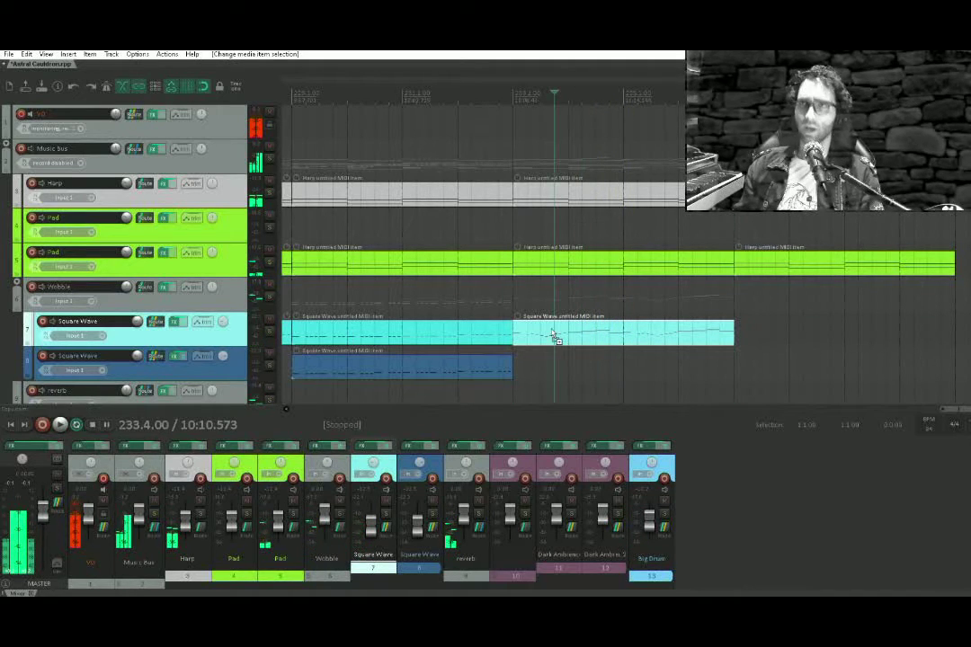
{"action": "left_click_drag", "start_coordinate": [553, 348], "coordinate": [569, 373]}
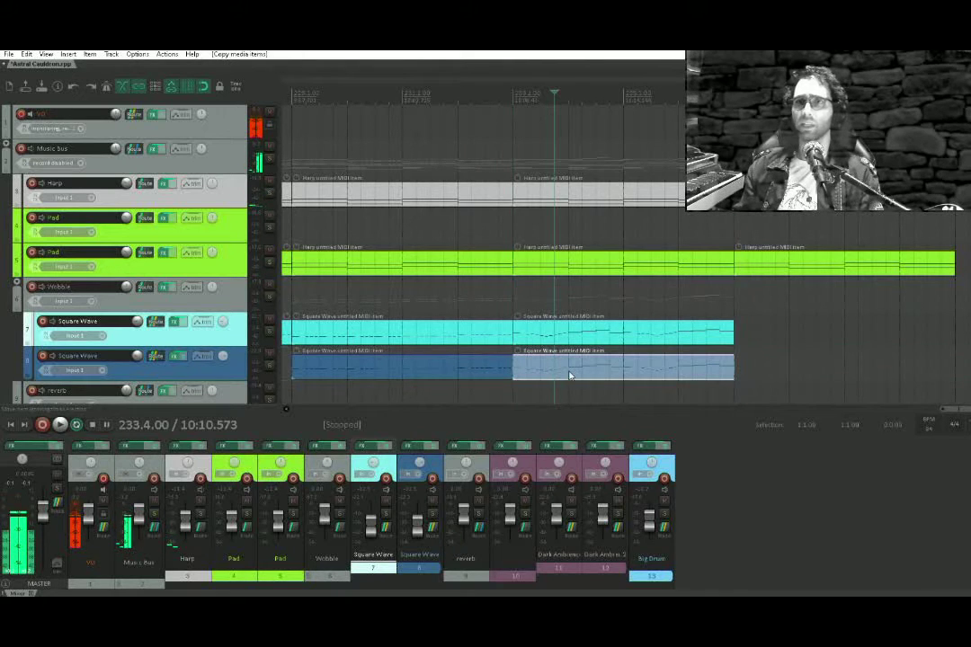
{"action": "double_click", "coordinate": [570, 374]}
Select all notes of the copied phrase, then clear the selection and listen from beat 232.4
{"action": "scroll", "coordinate": [517, 387], "scroll_direction": "down", "scroll_amount": 3}
{"action": "left_click_drag", "start_coordinate": [679, 323], "coordinate": [251, 476]}
{"action": "left_click_drag", "start_coordinate": [273, 325], "coordinate": [314, 339]}
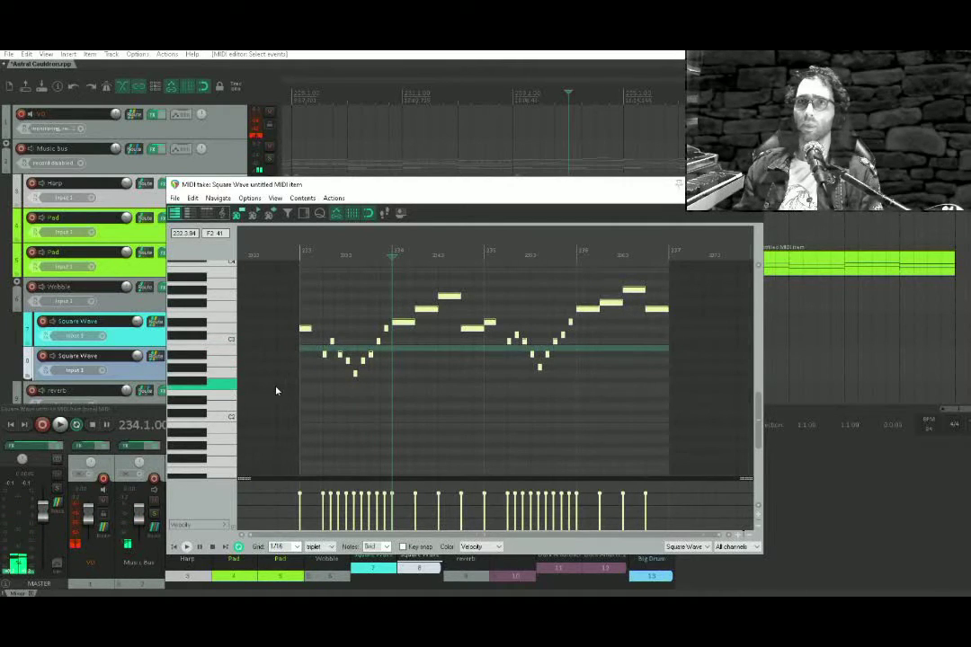
{"action": "scroll", "coordinate": [360, 382], "scroll_direction": "up", "scroll_amount": 2}
{"action": "left_click_drag", "start_coordinate": [297, 386], "coordinate": [374, 400]}
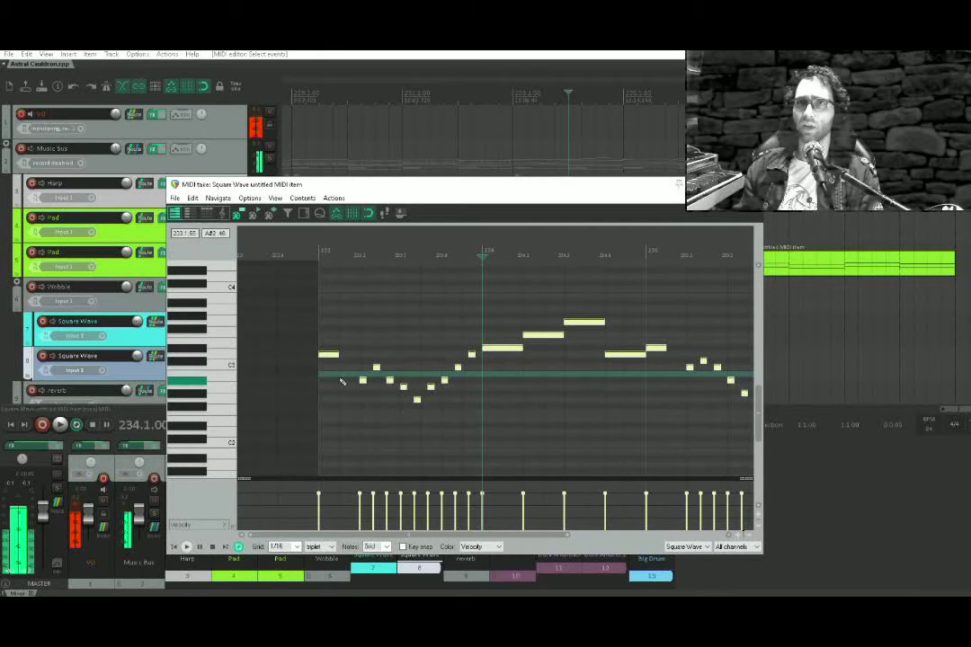
{"action": "left_click", "coordinate": [277, 371]}
{"action": "key", "text": "space"}
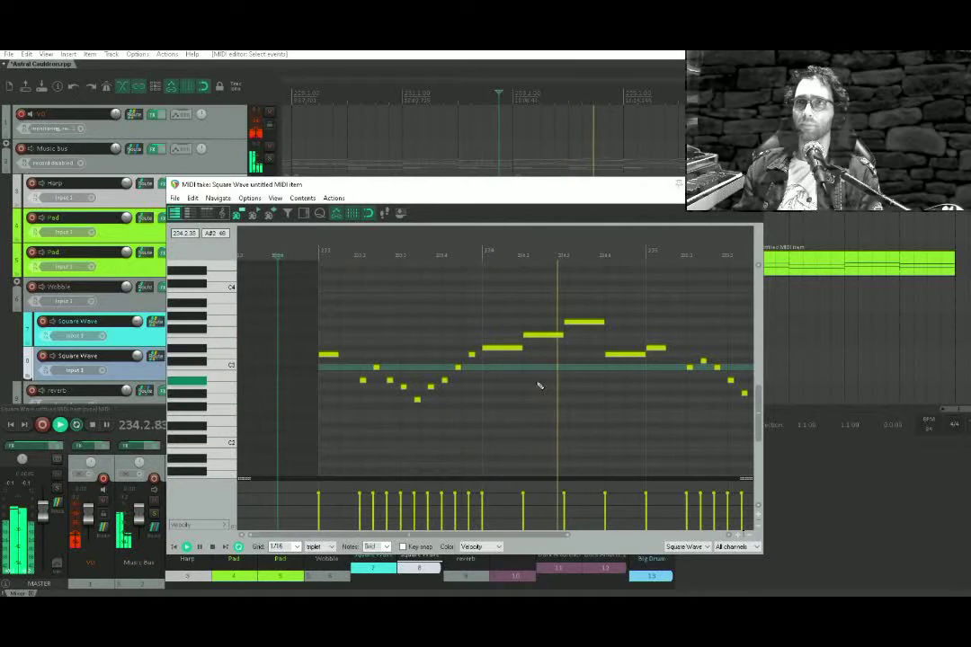
{"action": "key", "text": "space"}
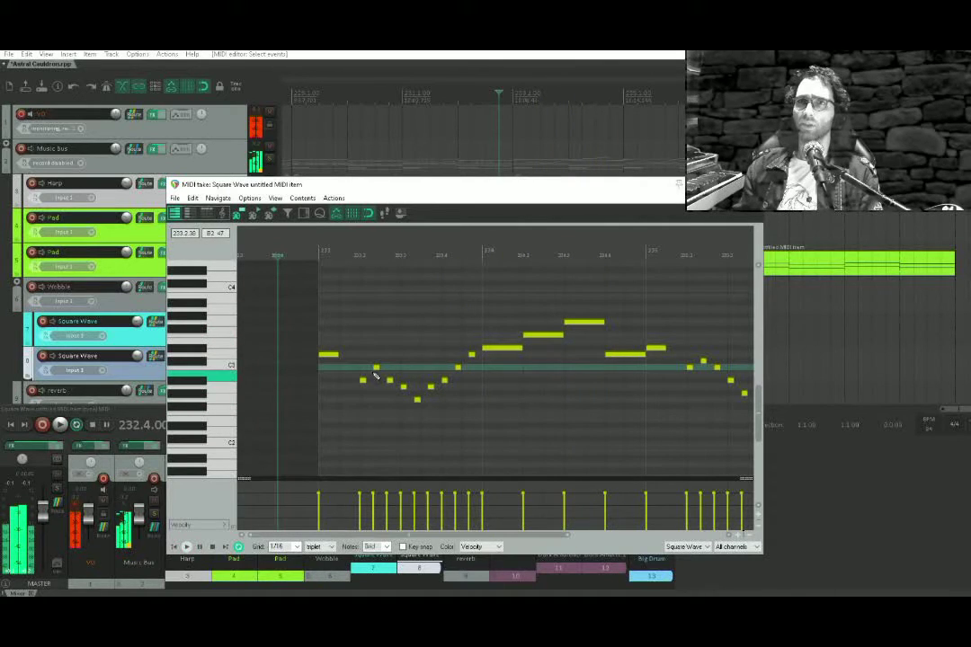
Audition the first note of the copied phrase and place the edit cursor at the start of bar 233
{"action": "left_click", "coordinate": [329, 355]}
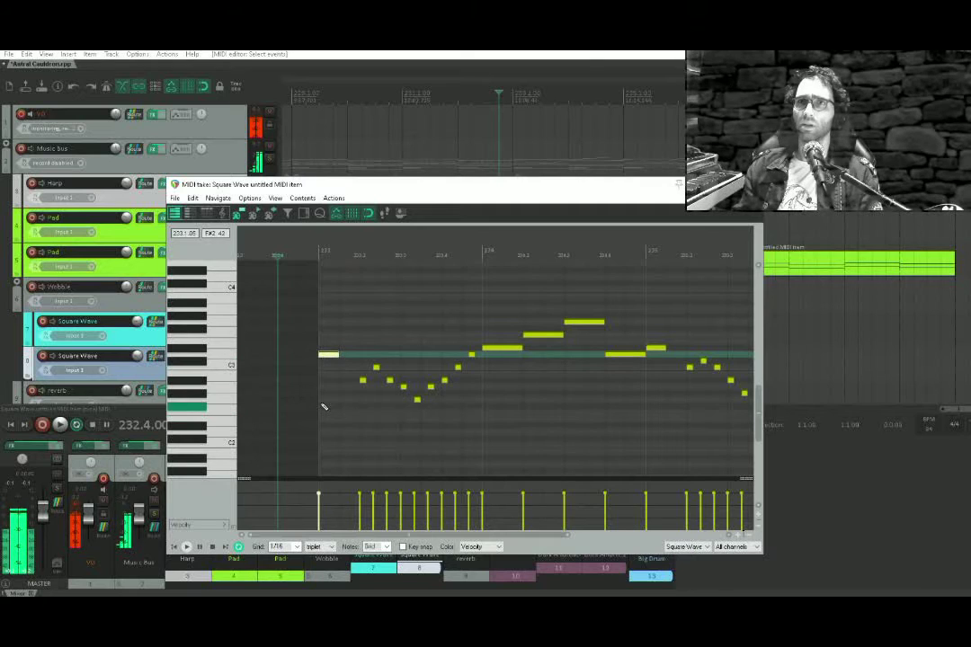
{"action": "left_click", "coordinate": [329, 402]}
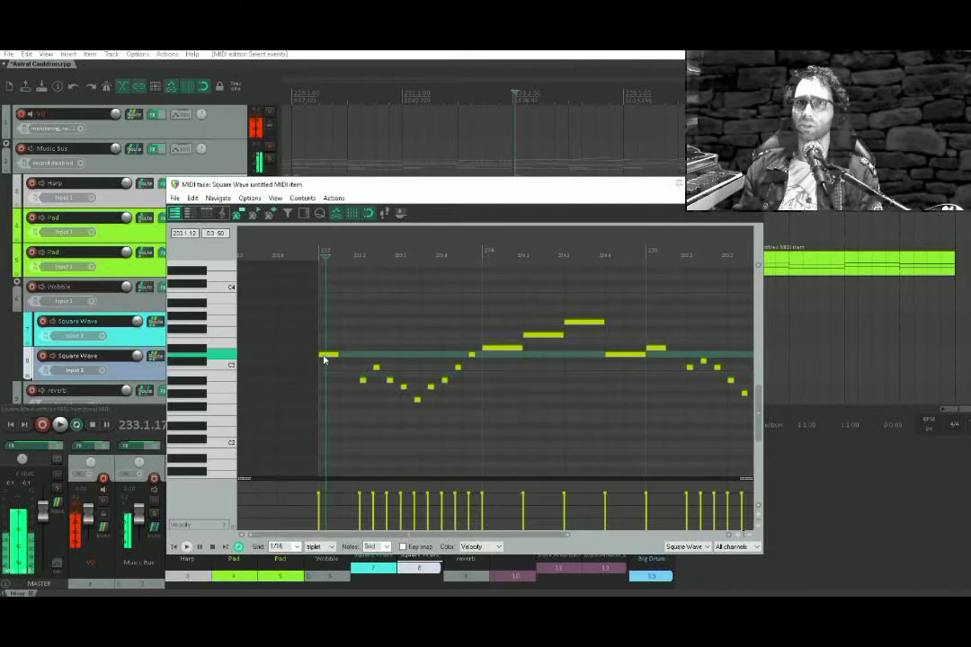
{"action": "left_click", "coordinate": [320, 253]}
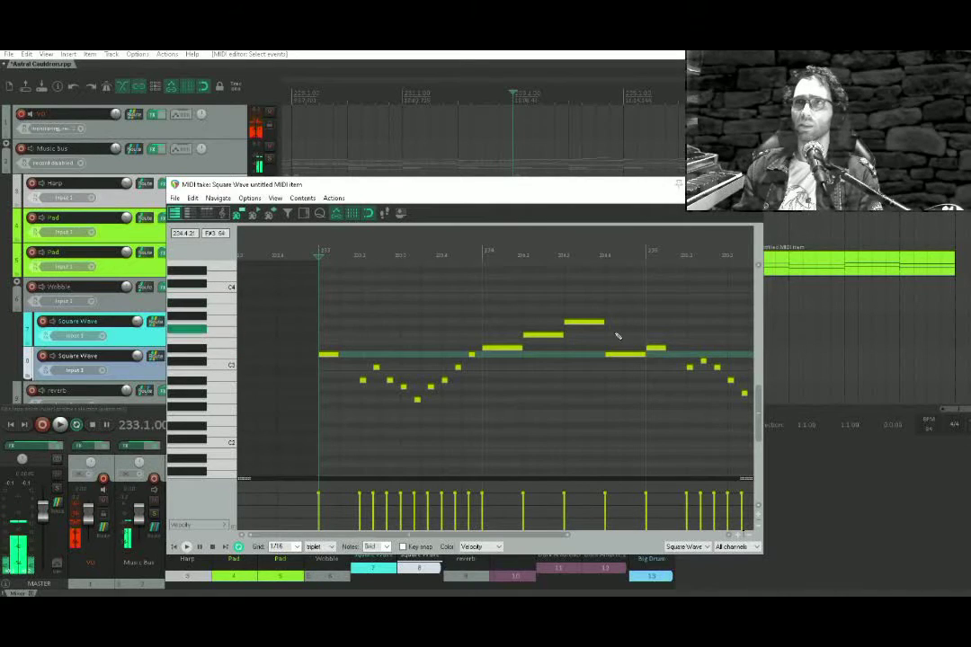
Enable key snap for the copied Square Wave phrase and set its scale to G Natural minor
{"action": "left_click", "coordinate": [403, 547]}
{"action": "left_click", "coordinate": [452, 546]}
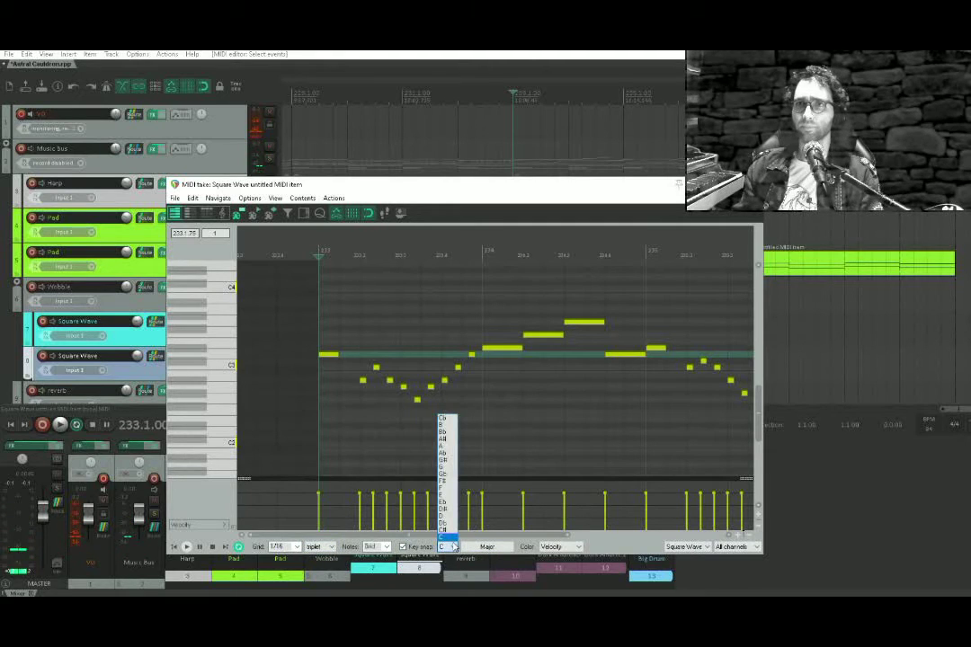
{"action": "left_click", "coordinate": [454, 468]}
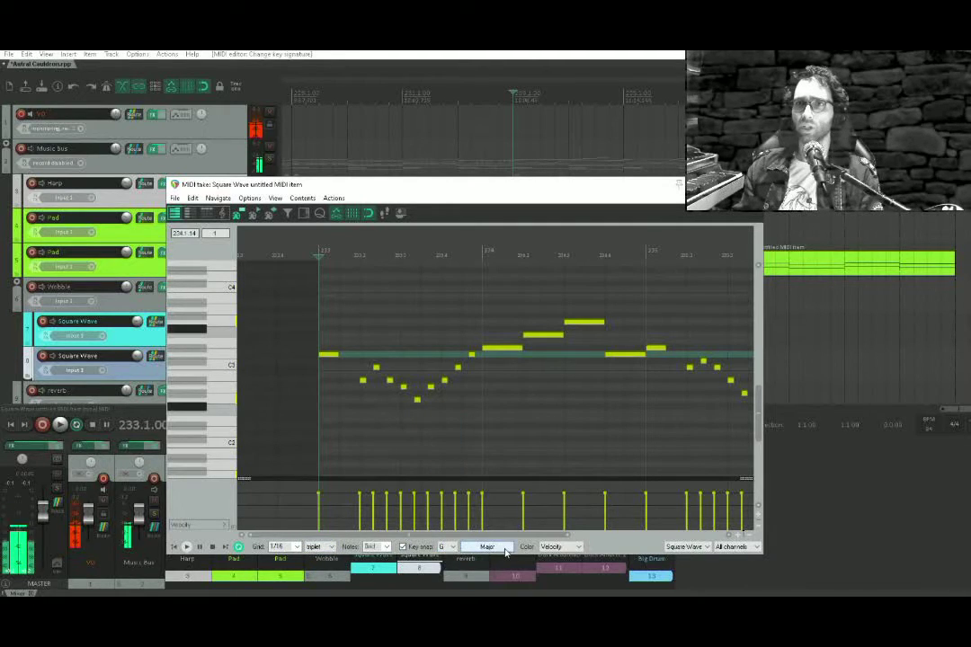
{"action": "left_click", "coordinate": [500, 547]}
{"action": "left_click", "coordinate": [496, 470]}
Select all notes of the copied phrase and shift them down within the scale so the first note lands on Bb2
{"action": "scroll", "coordinate": [496, 471], "scroll_direction": "down", "scroll_amount": 4}
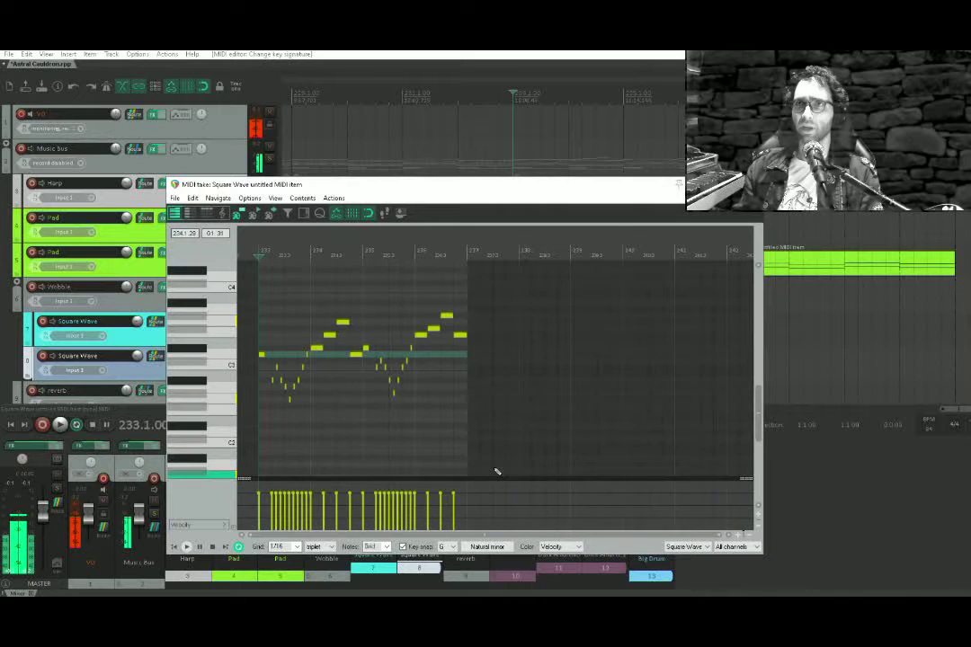
{"action": "scroll", "coordinate": [496, 470], "scroll_direction": "up", "scroll_amount": 1}
{"action": "left_click_drag", "start_coordinate": [439, 461], "coordinate": [640, 443]}
{"action": "left_click_drag", "start_coordinate": [668, 277], "coordinate": [338, 424]}
{"action": "scroll", "coordinate": [405, 359], "scroll_direction": "up", "scroll_amount": 4}
{"action": "left_click_drag", "start_coordinate": [362, 358], "coordinate": [786, 354]}
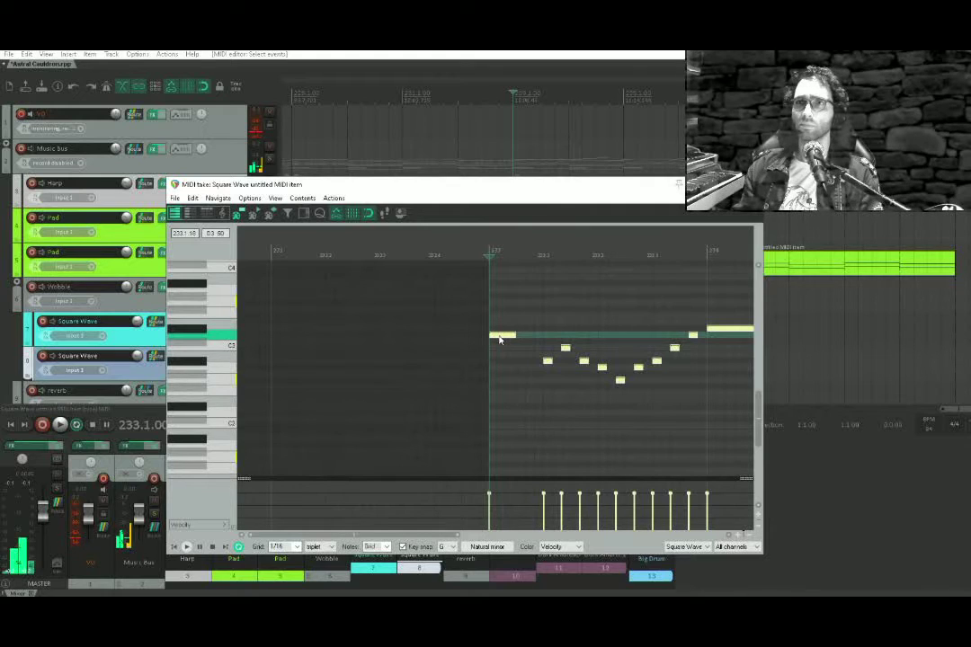
{"action": "left_click_drag", "start_coordinate": [501, 339], "coordinate": [502, 361]}
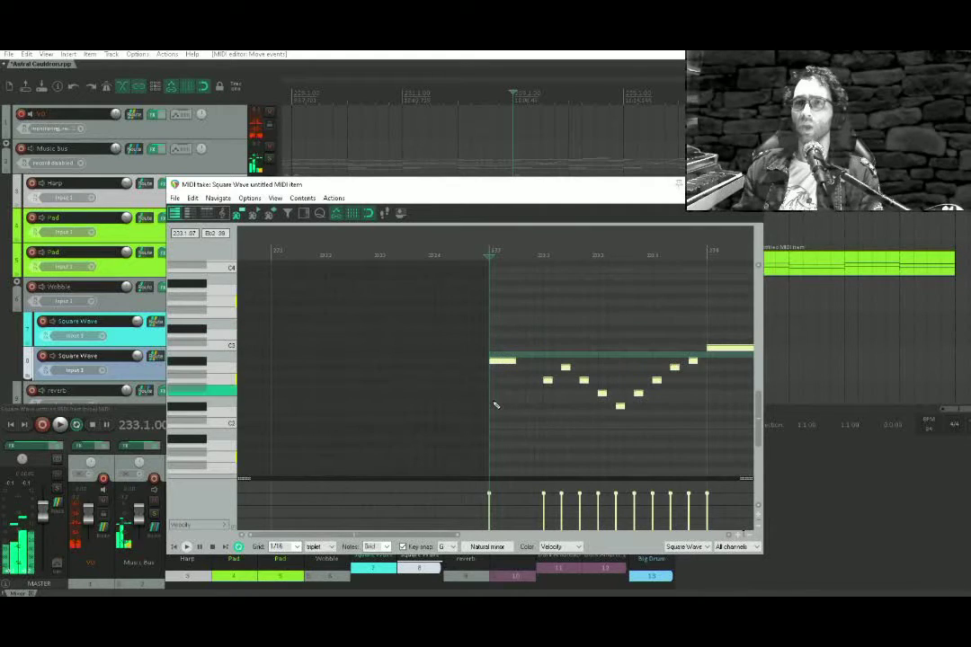
Review the lowered phrase, clear the note selection and listen to its opening from beat 232.4
{"action": "scroll", "coordinate": [489, 406], "scroll_direction": "right", "scroll_amount": 2}
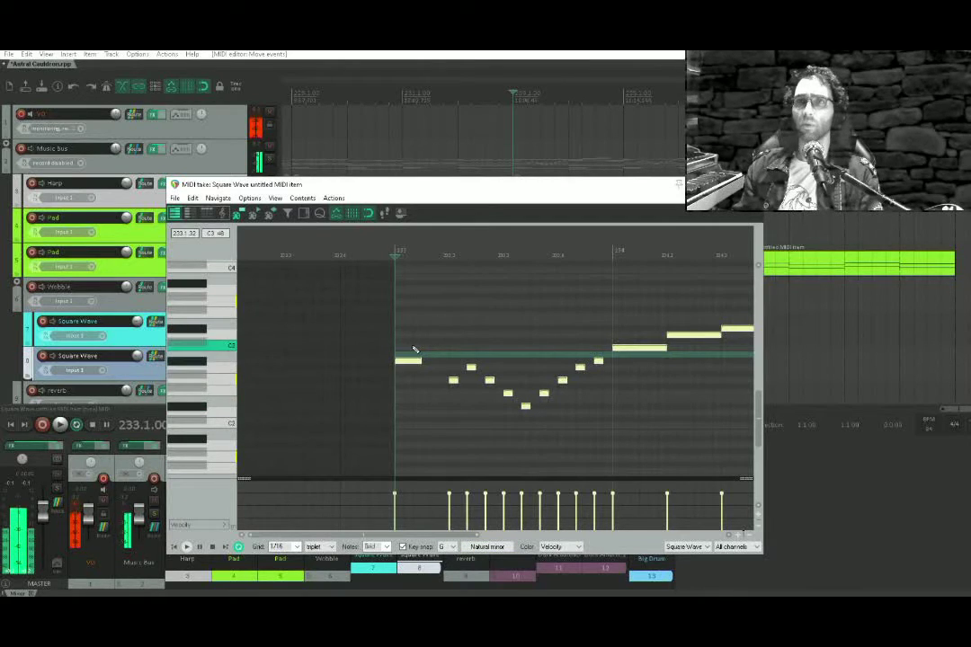
{"action": "scroll", "coordinate": [531, 344], "scroll_direction": "down", "scroll_amount": 2}
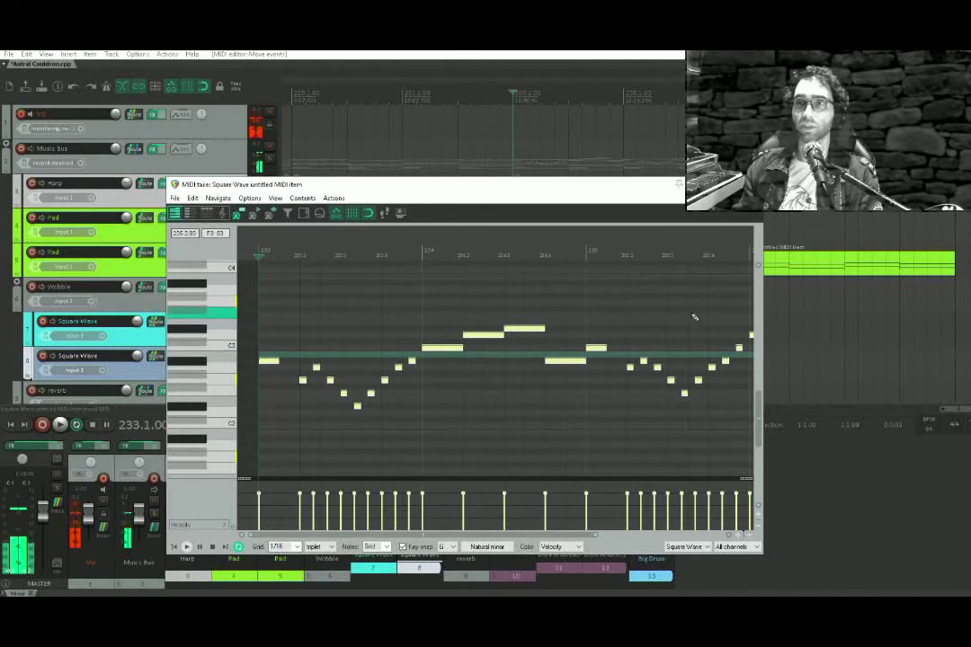
{"action": "left_click_drag", "start_coordinate": [644, 351], "coordinate": [774, 353]}
{"action": "left_click", "coordinate": [368, 361]}
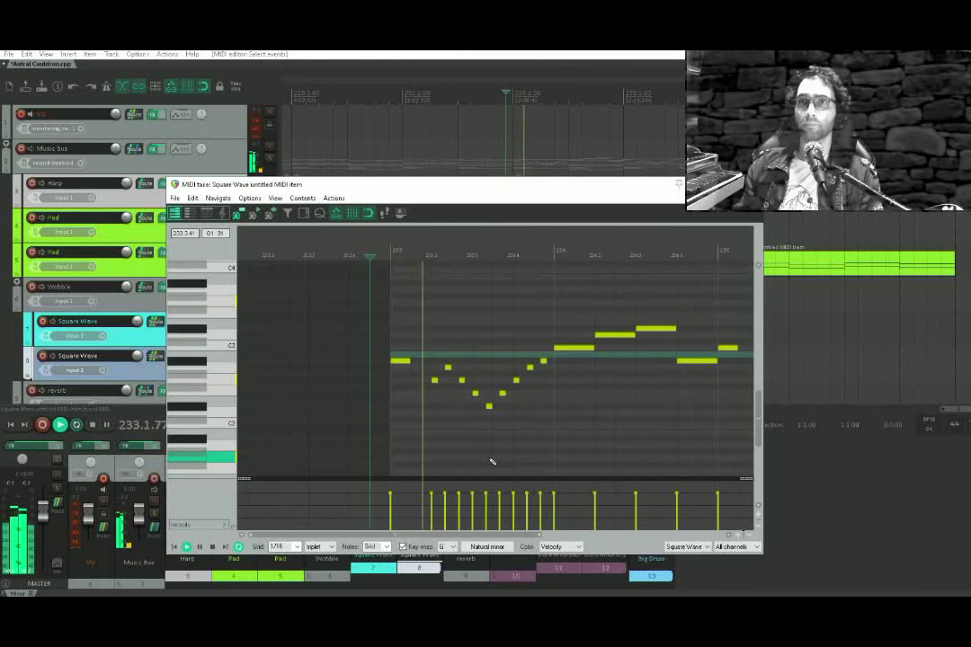
{"action": "key", "text": "space"}
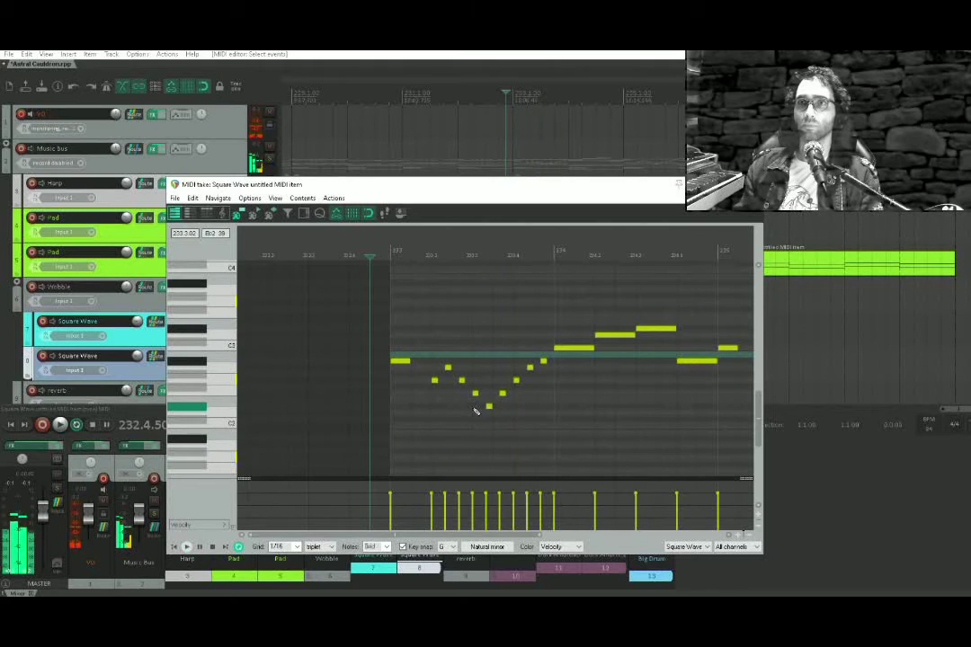
Audition the F2 and Eb2 notes at beat 233.3, then listen to the harmony phrase from just before bar 233
{"action": "left_click", "coordinate": [477, 395]}
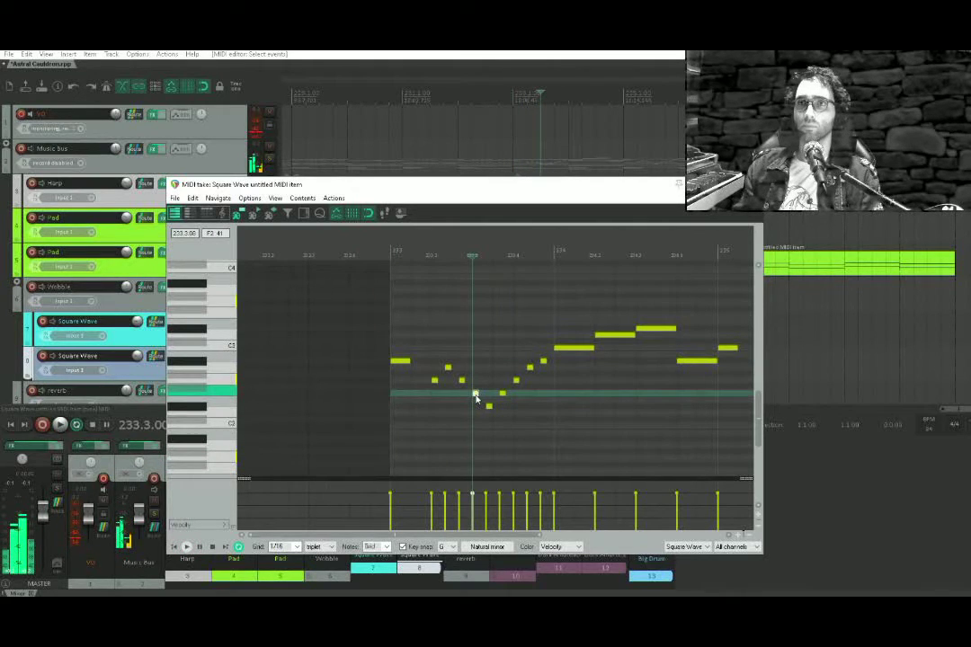
{"action": "key", "text": "space"}
{"action": "key", "text": "space"}
{"action": "left_click", "coordinate": [488, 407]}
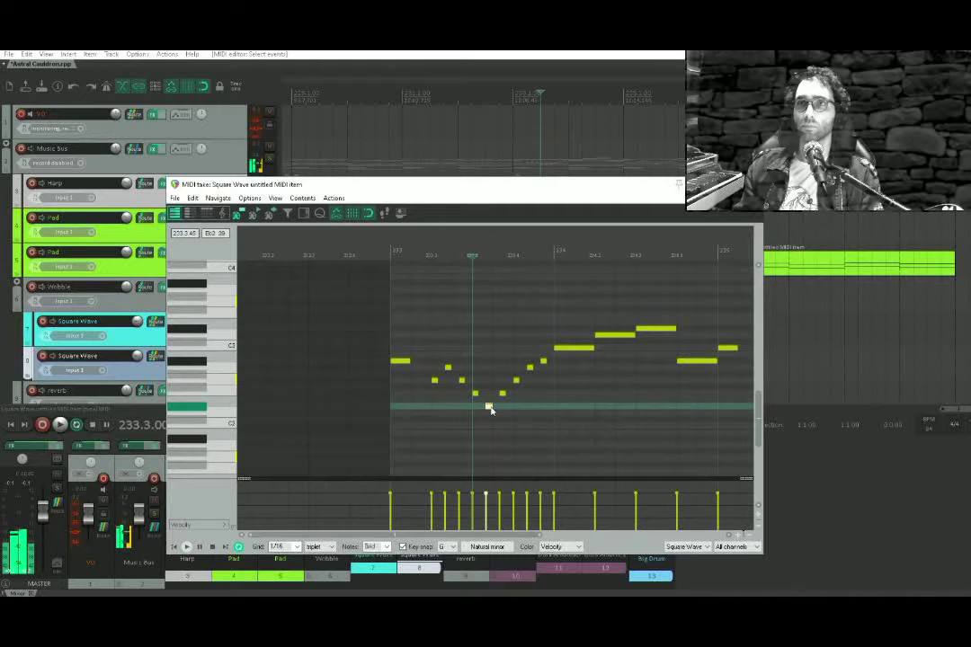
{"action": "left_click", "coordinate": [381, 410]}
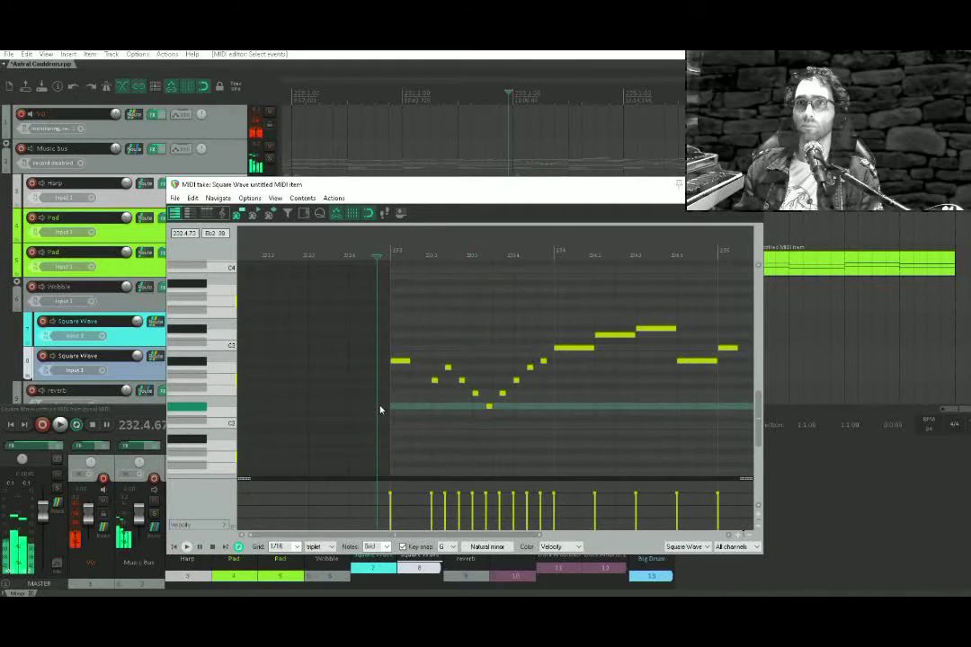
{"action": "key", "text": "space"}
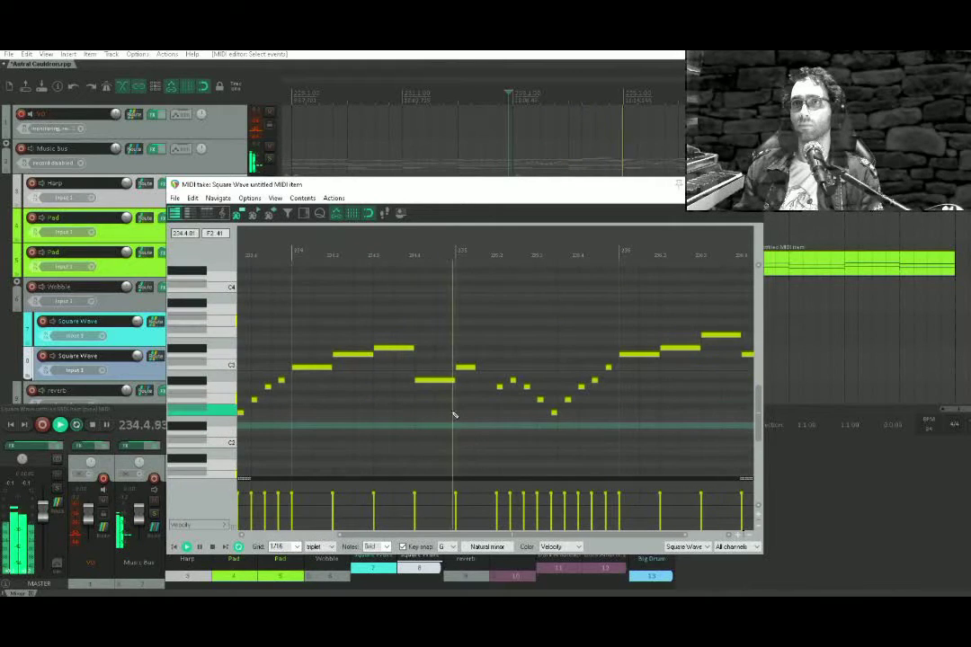
Lower the lowest note of the short-note run in measure 233 to D2 and audition the phrase
{"action": "key", "text": "space"}
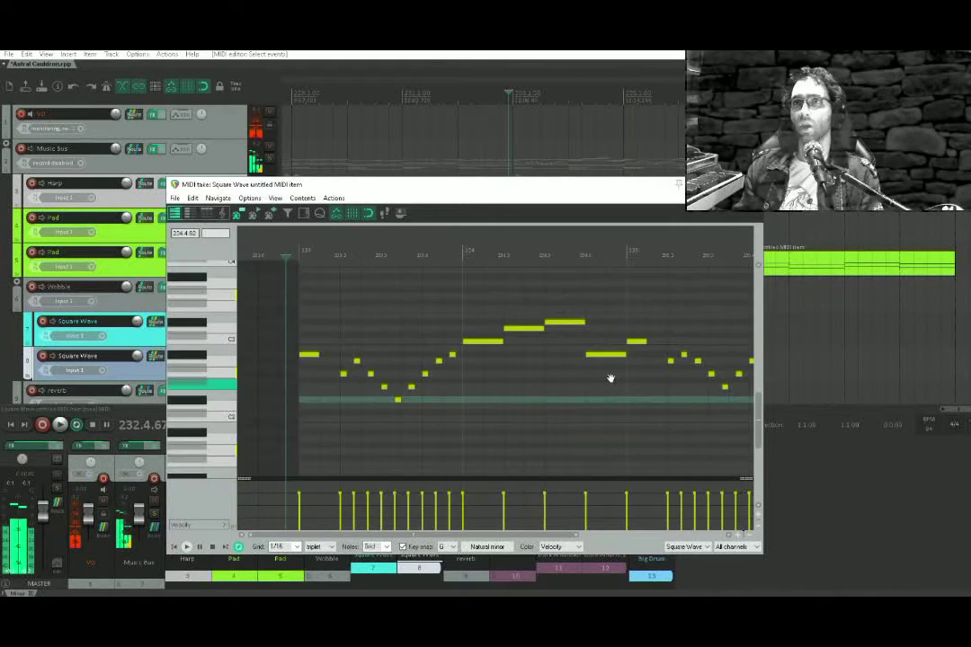
{"action": "left_click", "coordinate": [398, 400]}
{"action": "left_click_drag", "start_coordinate": [398, 405], "coordinate": [399, 409]}
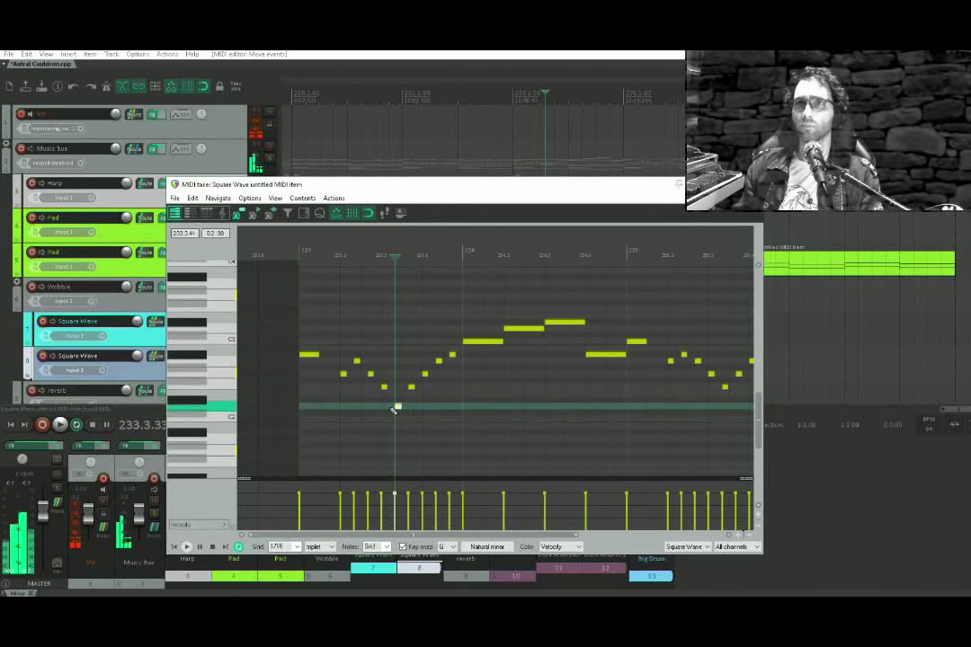
{"action": "left_click", "coordinate": [321, 418]}
{"action": "key", "text": "space"}
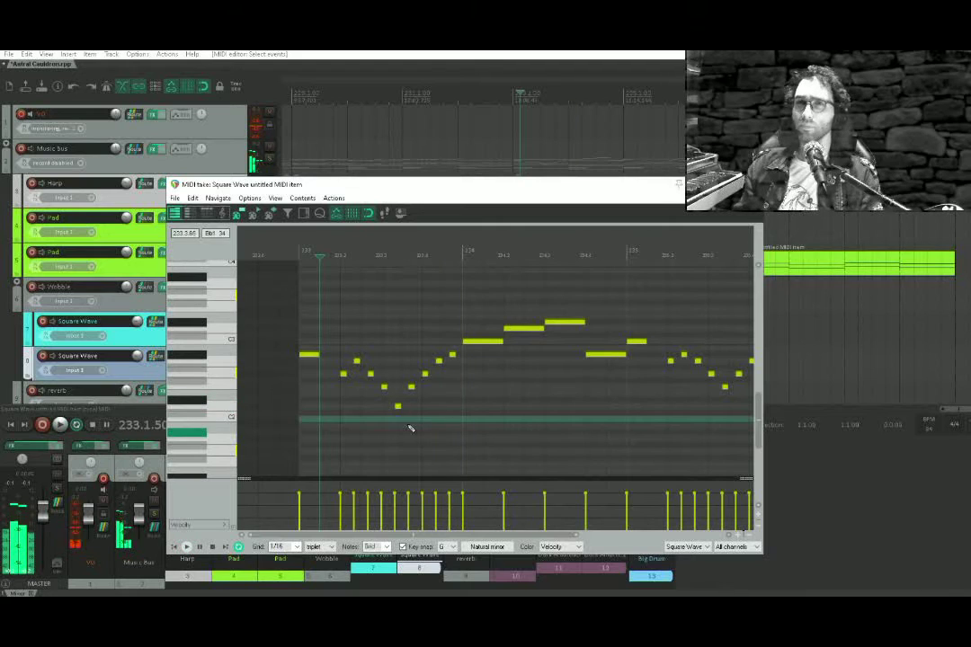
{"action": "left_click", "coordinate": [423, 460]}
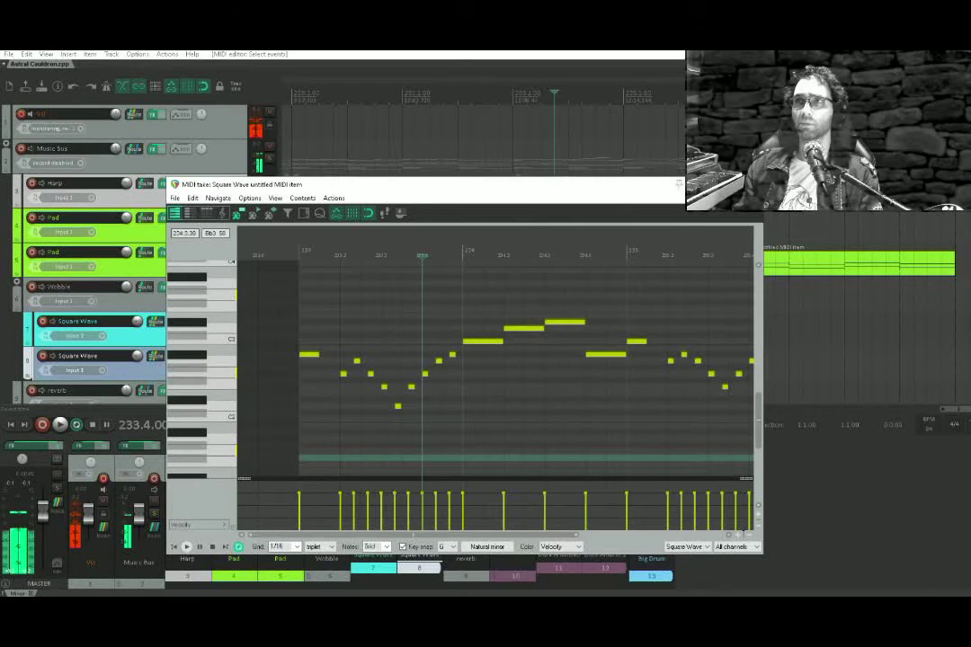
Return to the arrangement, solo both Square Wave tracks and play them from measure 233
{"action": "key", "text": "Escape"}
{"action": "left_click", "coordinate": [242, 368]}
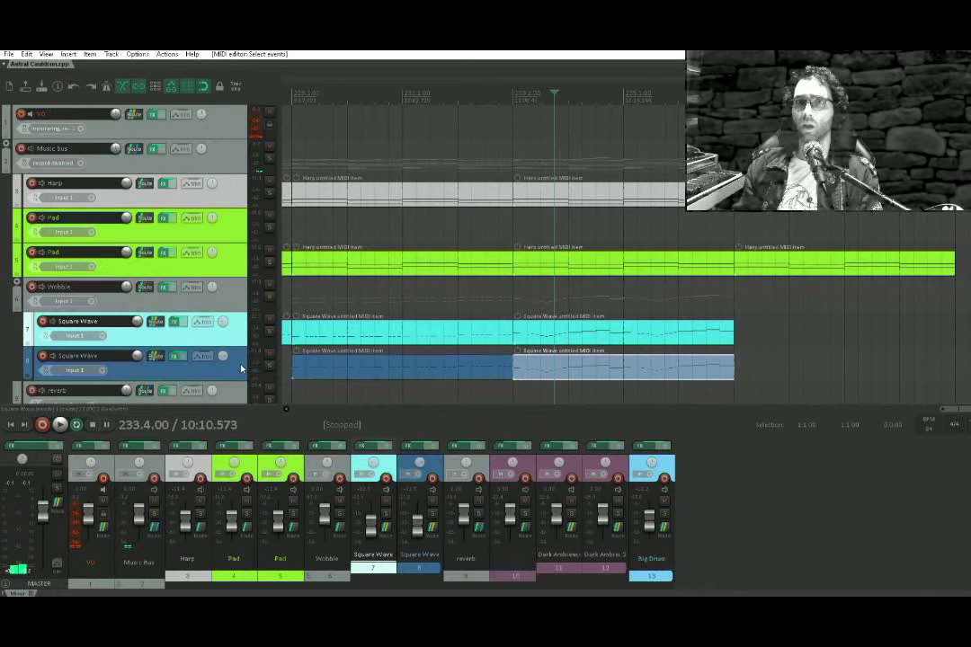
{"action": "left_click", "coordinate": [269, 365]}
{"action": "left_click", "coordinate": [523, 296]}
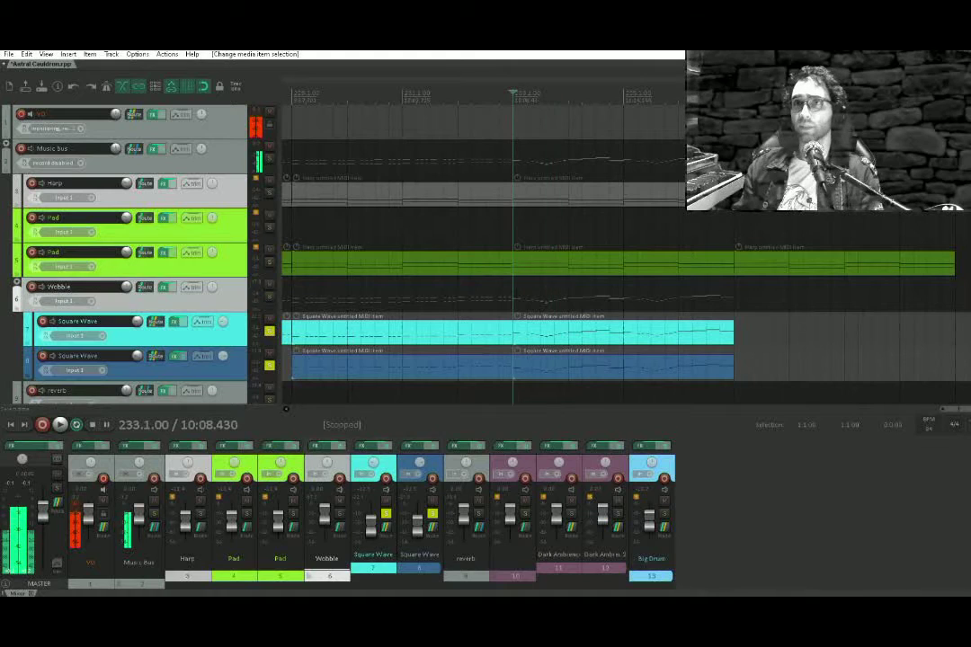
{"action": "key", "text": "space"}
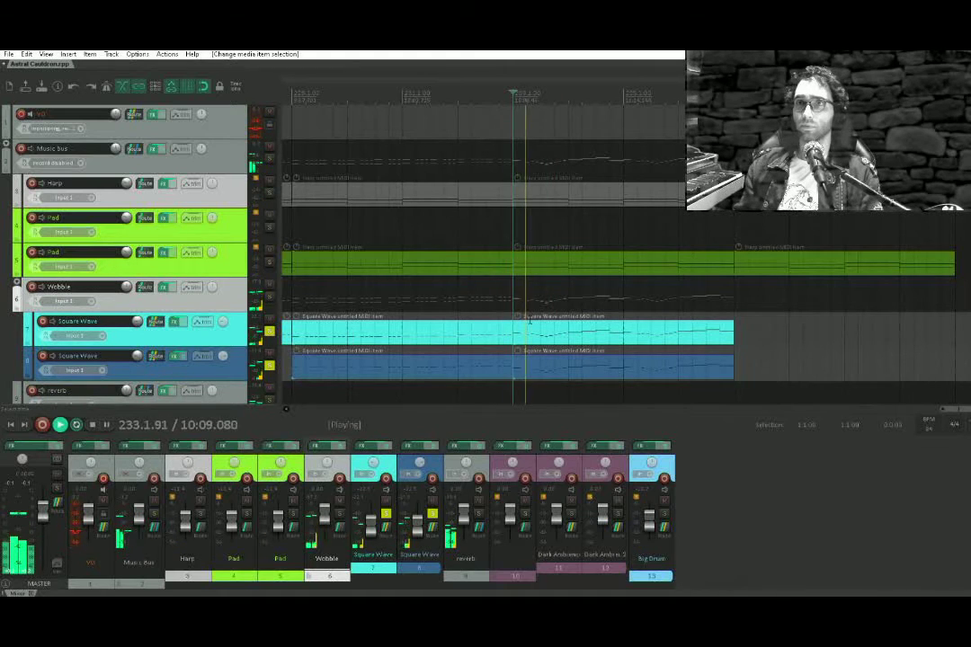
Select the time range 233.3.00 to 233.4.00 and audition the two soloed Square Wave parts there
{"action": "key", "text": "space"}
{"action": "left_click", "coordinate": [545, 376]}
{"action": "scroll", "coordinate": [545, 376], "scroll_direction": "up", "scroll_amount": 5}
{"action": "key", "text": "space"}
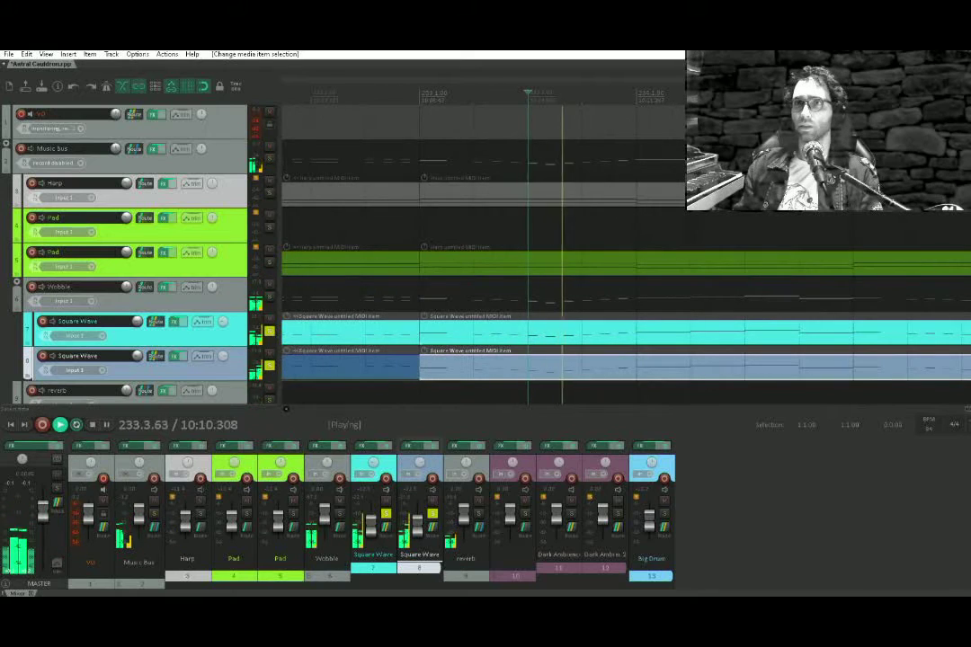
{"action": "left_click_drag", "start_coordinate": [531, 347], "coordinate": [575, 349]}
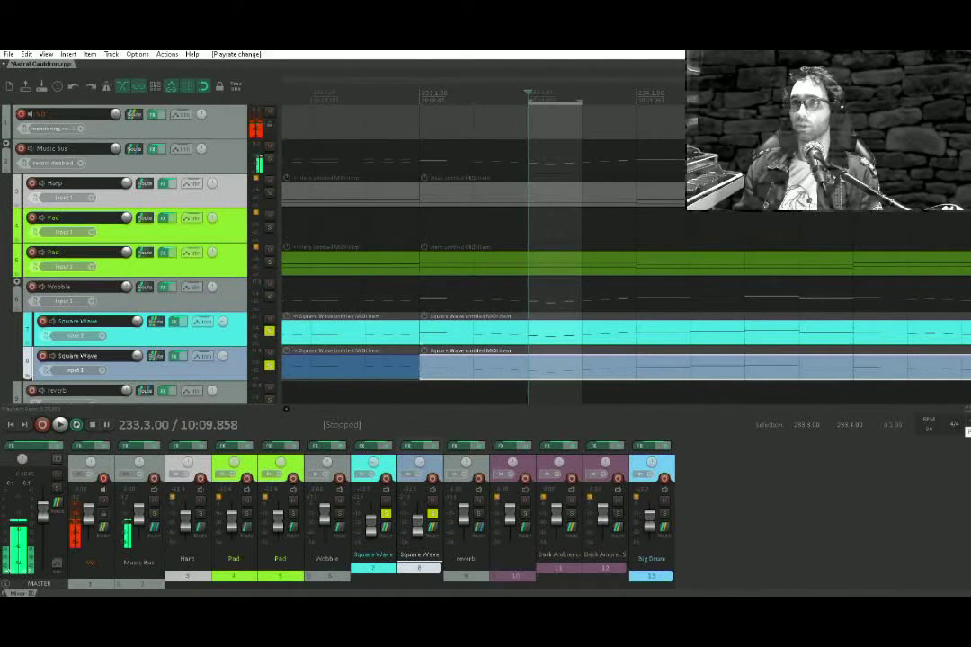
{"action": "key", "text": "space"}
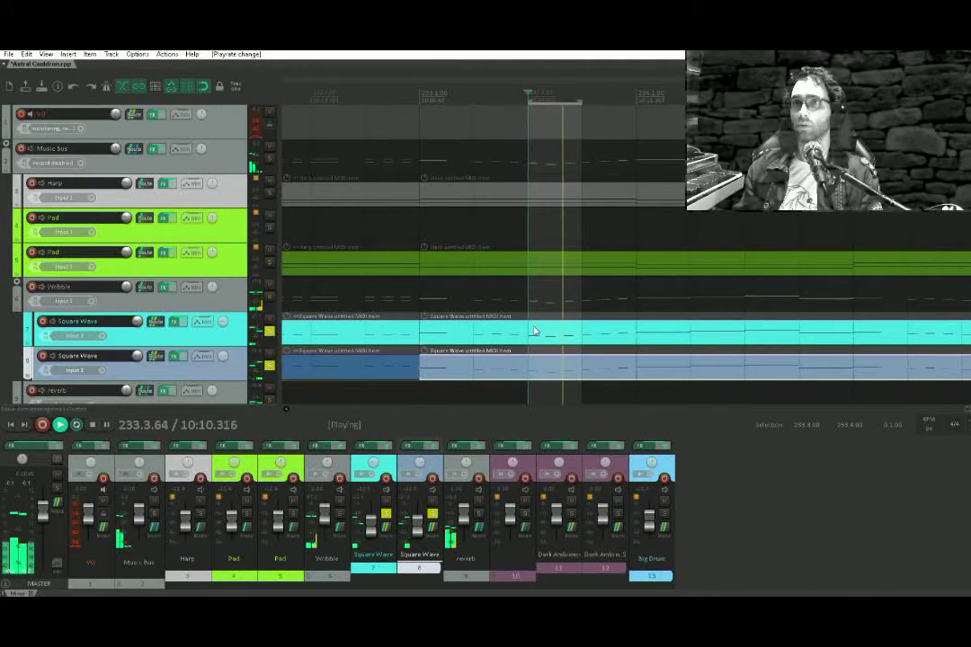
{"action": "key", "text": "space"}
Clear the time selection and play the soloed Square Wave tracks from 233.1.00 through measure 234
{"action": "key", "text": "Escape"}
{"action": "left_click", "coordinate": [434, 384]}
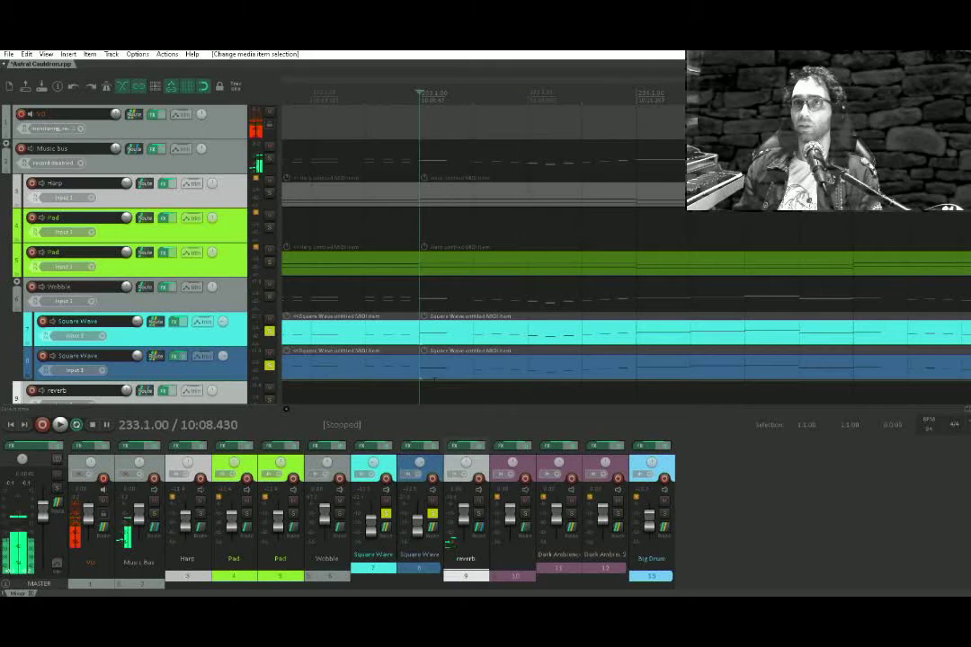
{"action": "key", "text": "space"}
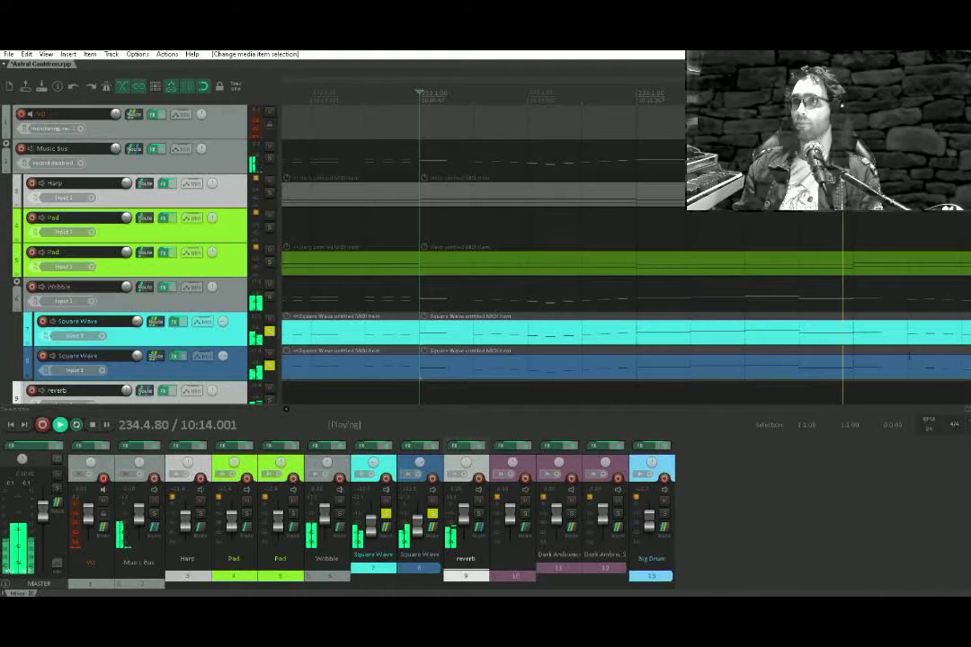
{"action": "key", "text": "space"}
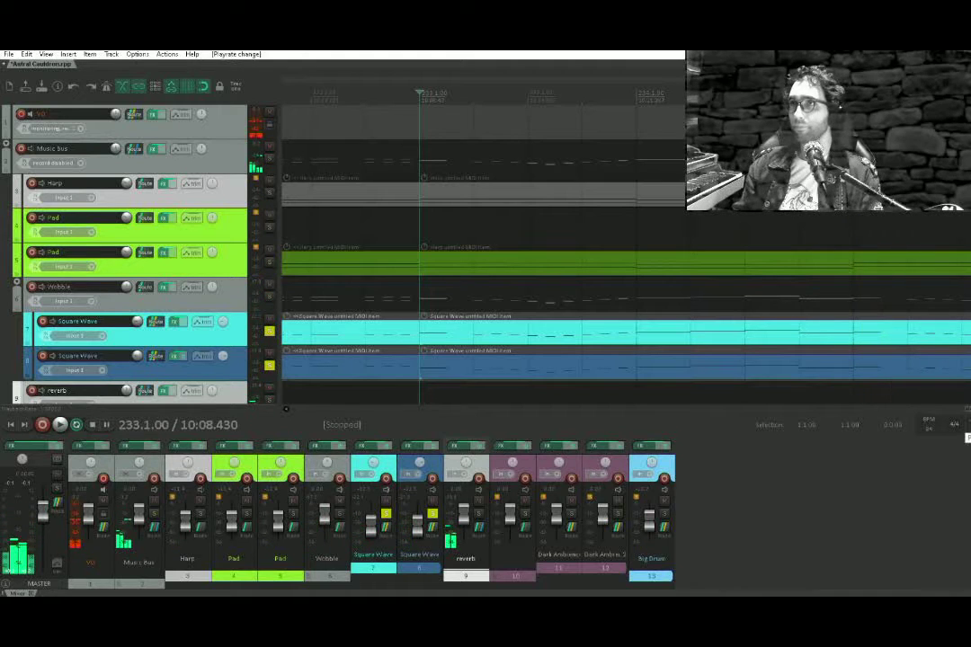
Unsolo the Square Wave tracks and open the second one's MIDI item at measure 235 with key snap turned off
{"action": "left_click", "coordinate": [872, 375]}
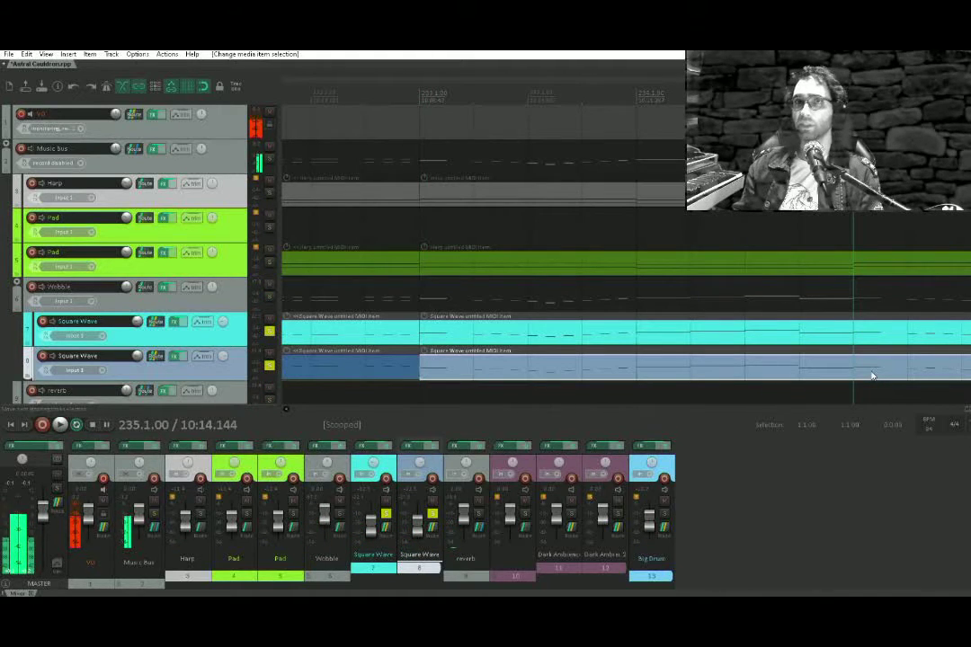
{"action": "left_click", "coordinate": [268, 365]}
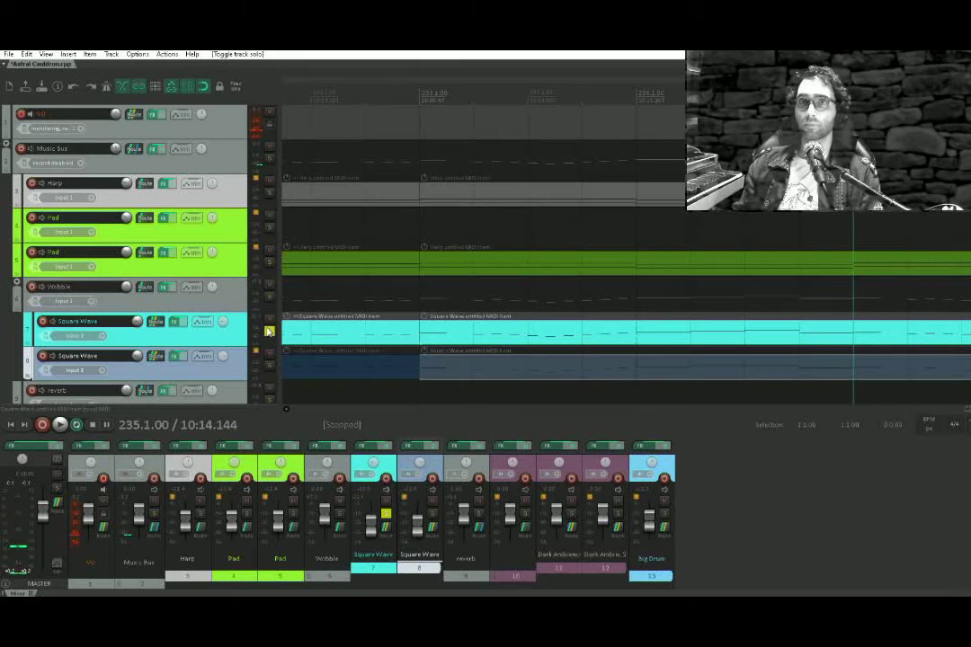
{"action": "double_click", "coordinate": [863, 375]}
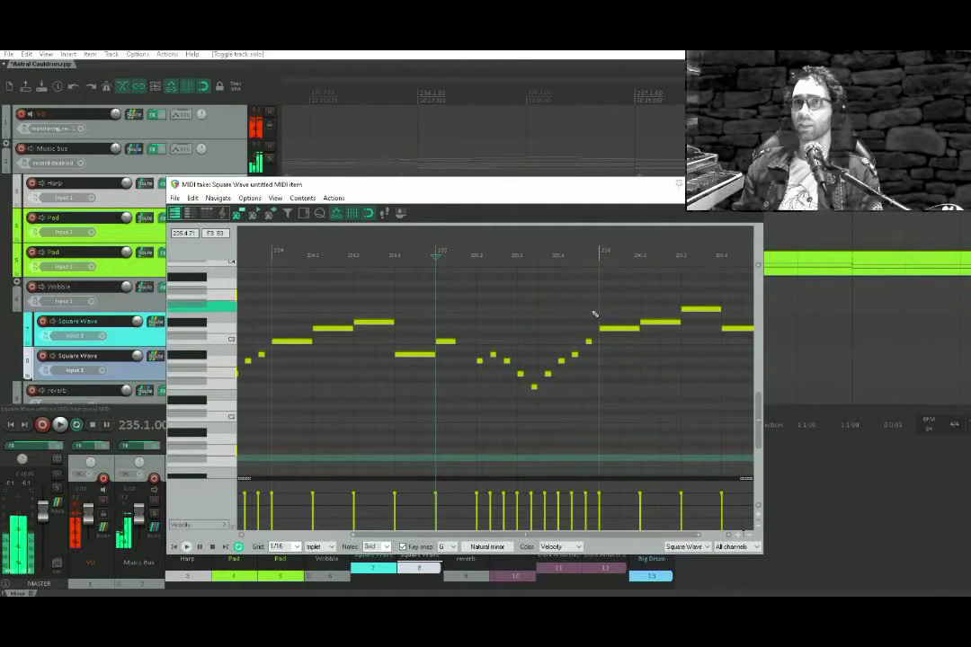
{"action": "key", "text": "space"}
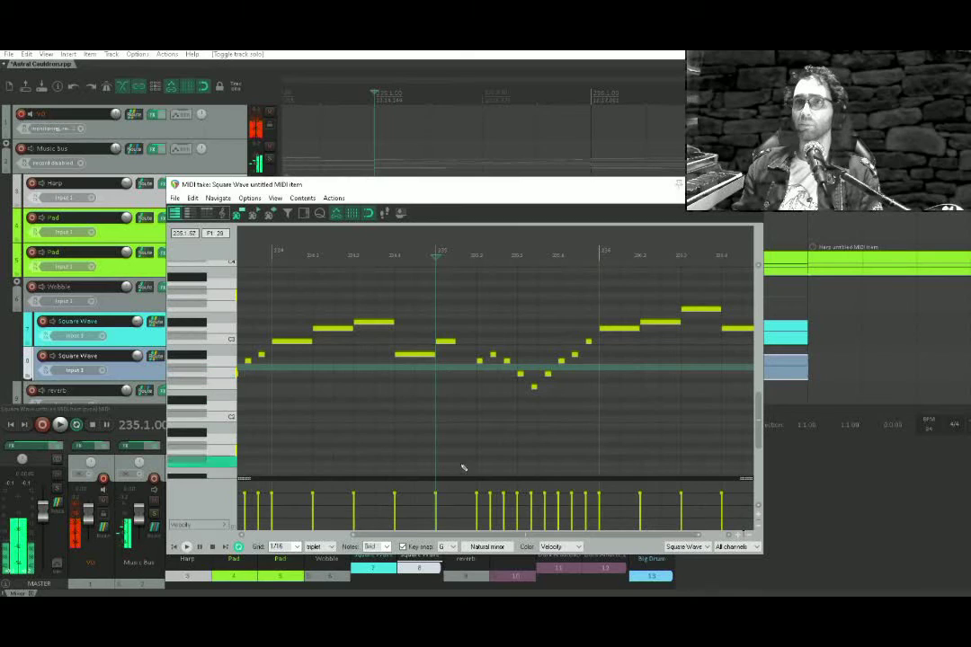
{"action": "left_click", "coordinate": [404, 547]}
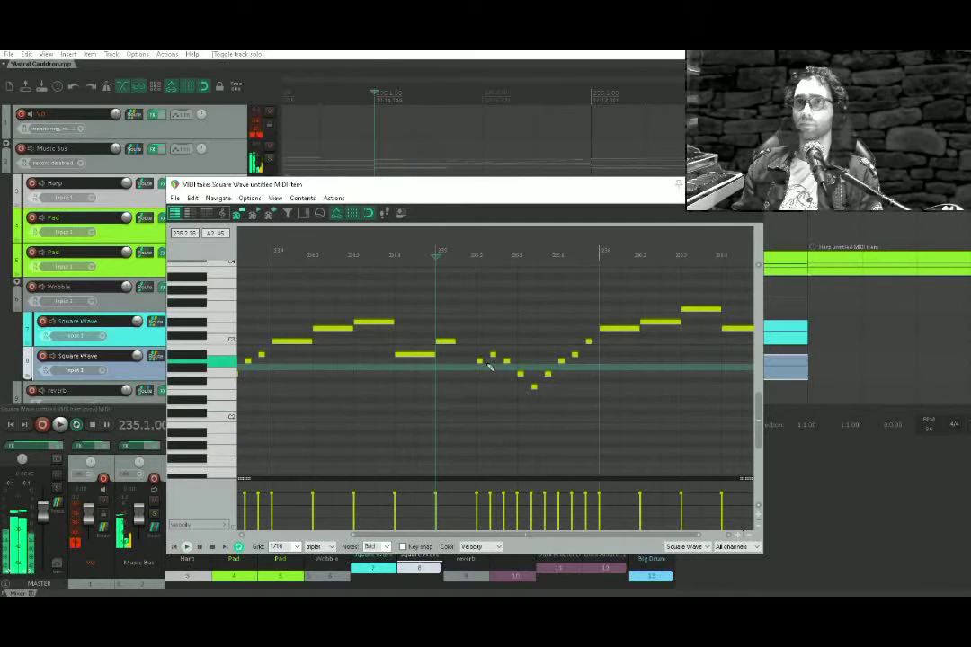
Move the MIDI editor aside and audition measure 235 with only both Square Wave tracks soloed, restoring the full mix after listening
{"action": "left_click_drag", "start_coordinate": [576, 187], "coordinate": [488, 433]}
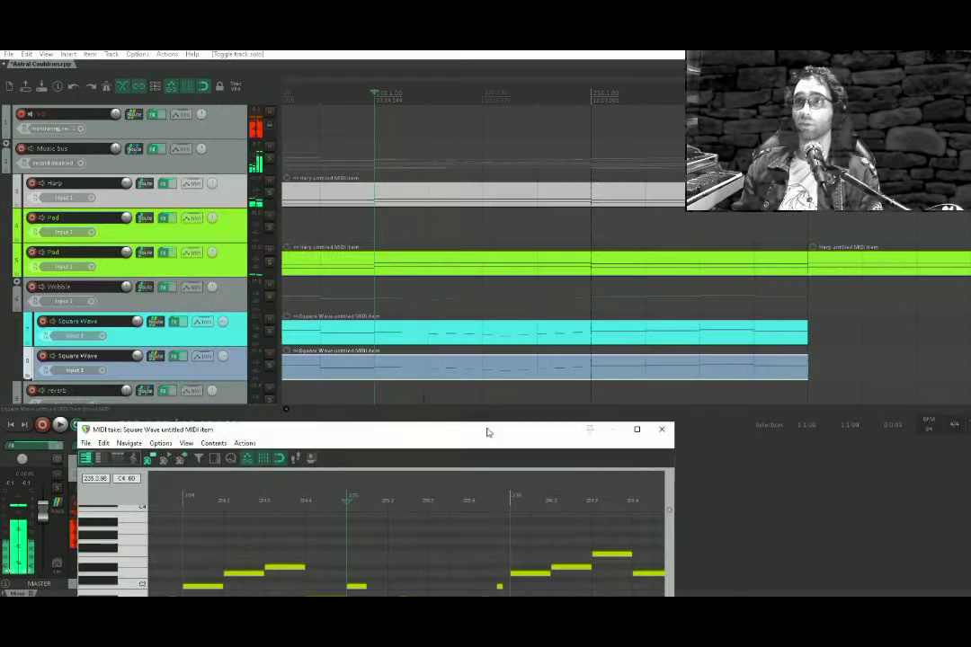
{"action": "left_click", "coordinate": [270, 332]}
{"action": "left_click", "coordinate": [270, 366]}
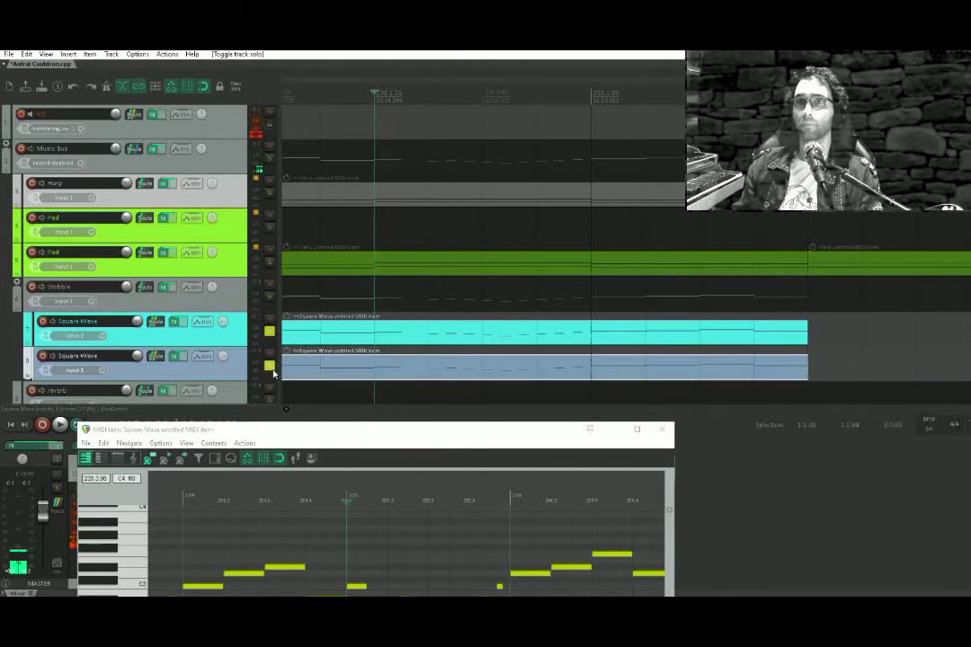
{"action": "key", "text": "space"}
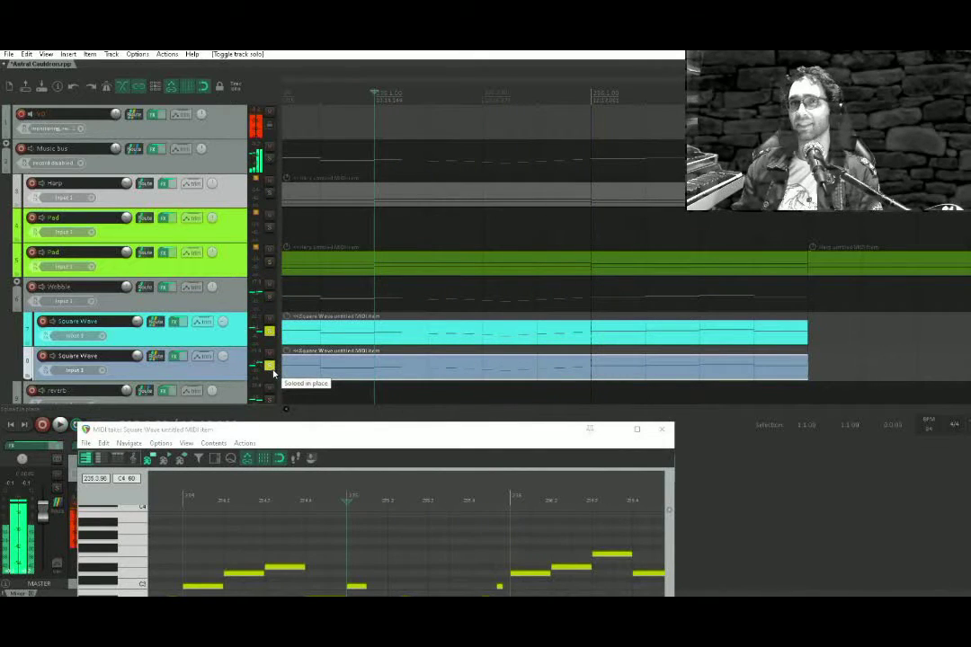
{"action": "left_click", "coordinate": [272, 368]}
{"action": "left_click", "coordinate": [268, 333]}
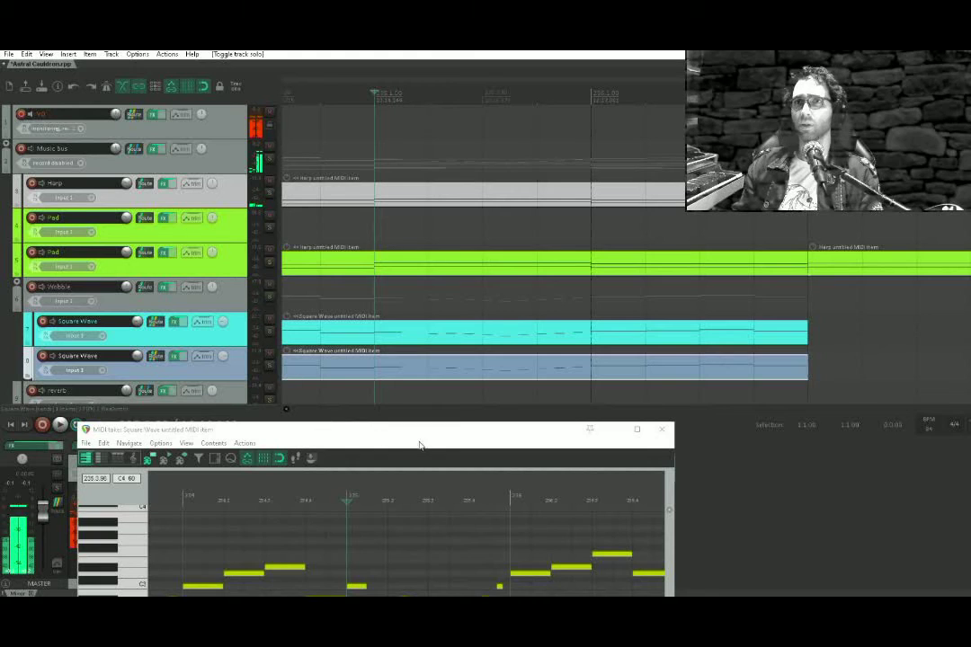
Examine the chord notes at measure 235 in the second Pad track's MIDI item and close its editor
{"action": "left_click_drag", "start_coordinate": [444, 435], "coordinate": [453, 319]}
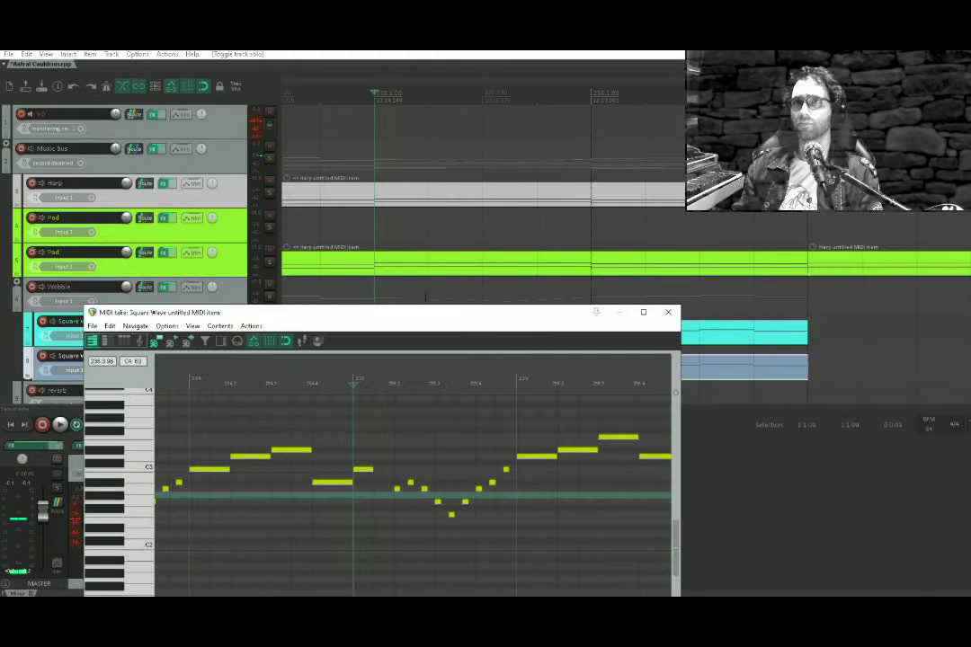
{"action": "left_click", "coordinate": [375, 264]}
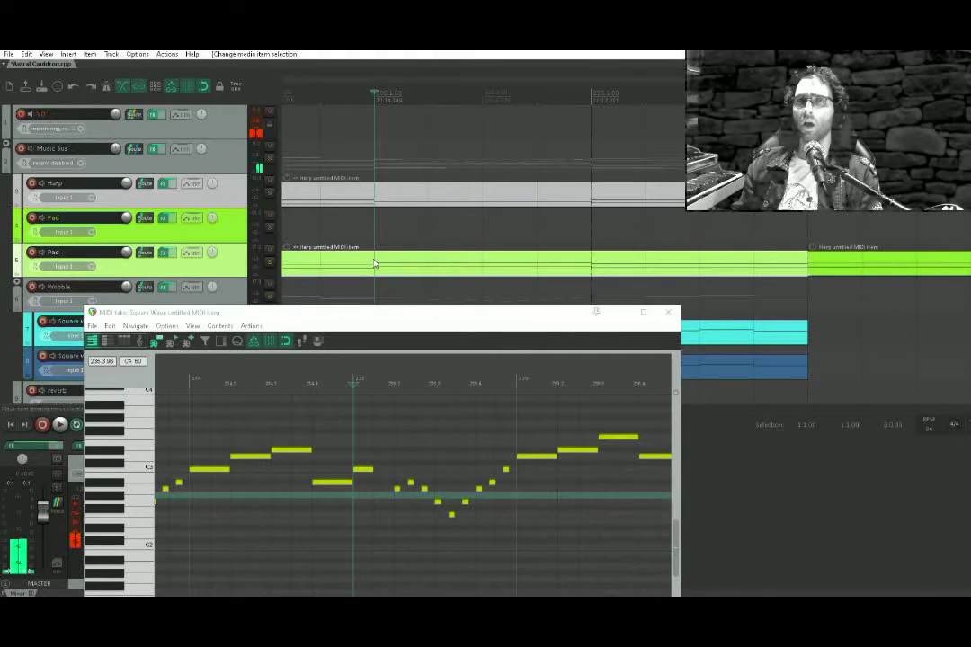
{"action": "double_click", "coordinate": [375, 264]}
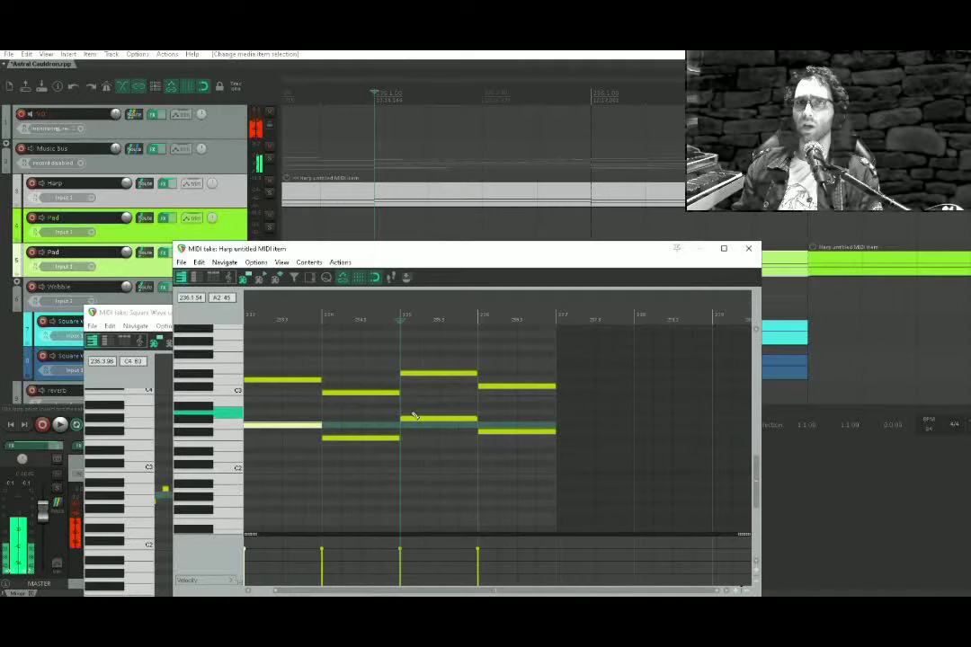
{"action": "left_click", "coordinate": [750, 249]}
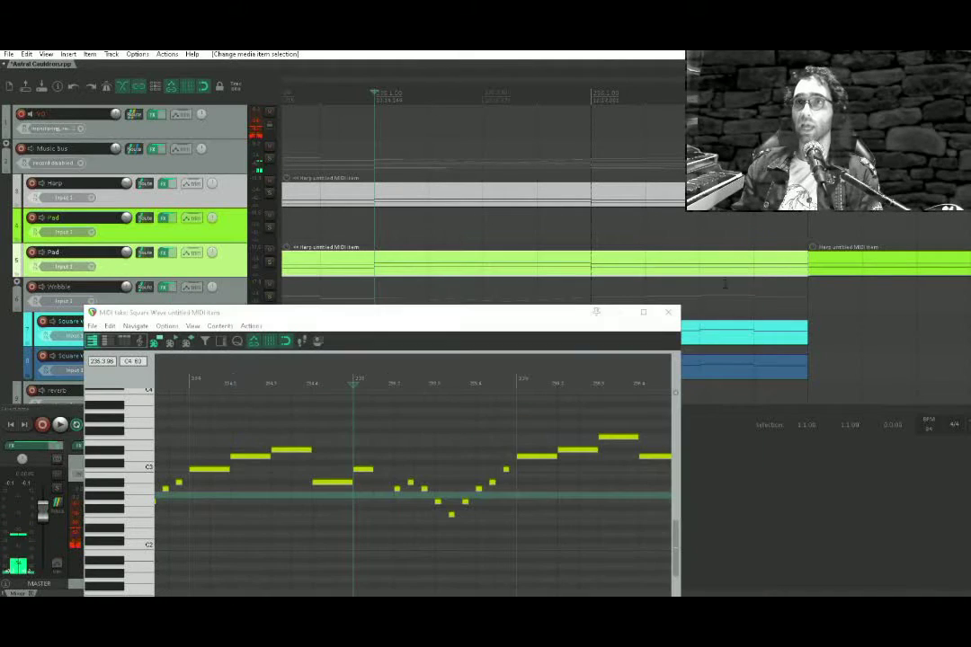
Raise the first two notes of the short-note run in measure 235 to Bb2 and C3, and audition the change
{"action": "left_click_drag", "start_coordinate": [546, 317], "coordinate": [667, 146]}
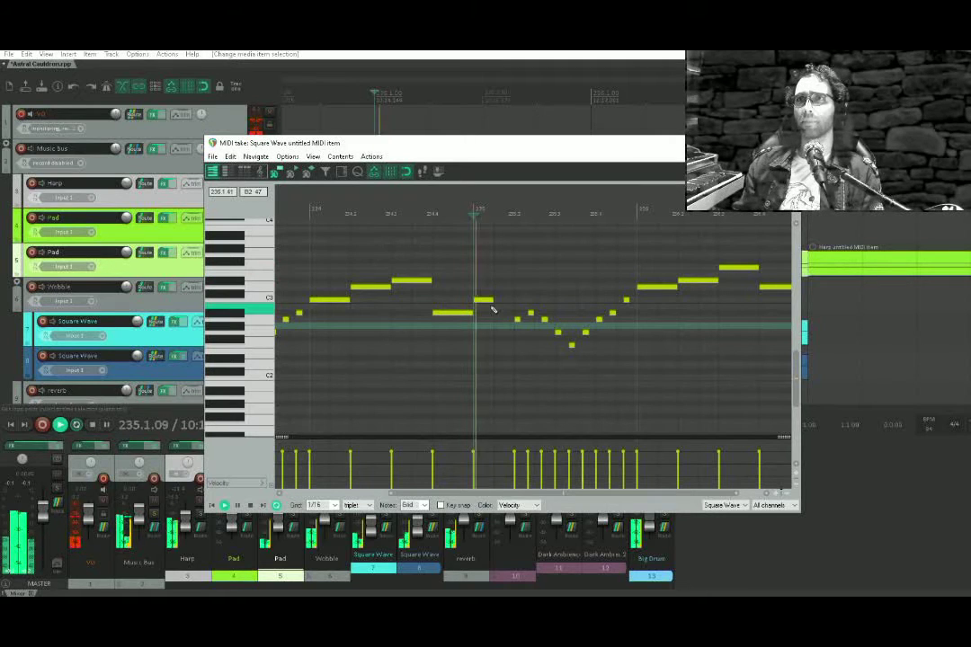
{"action": "left_click", "coordinate": [517, 320]}
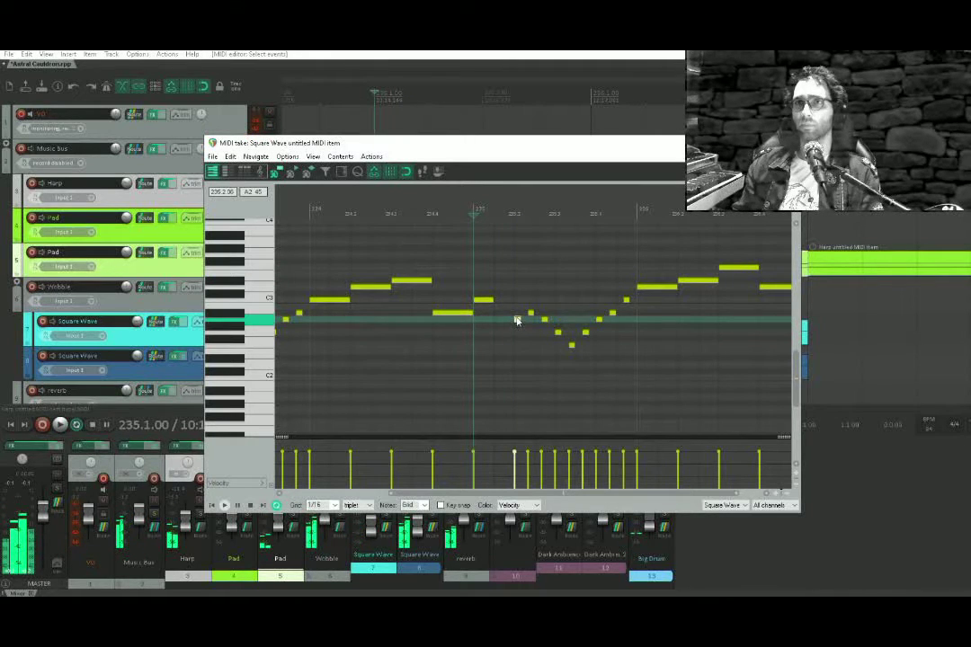
{"action": "left_click_drag", "start_coordinate": [517, 320], "coordinate": [517, 315]}
{"action": "key", "text": "Up"}
{"action": "key", "text": "Up"}
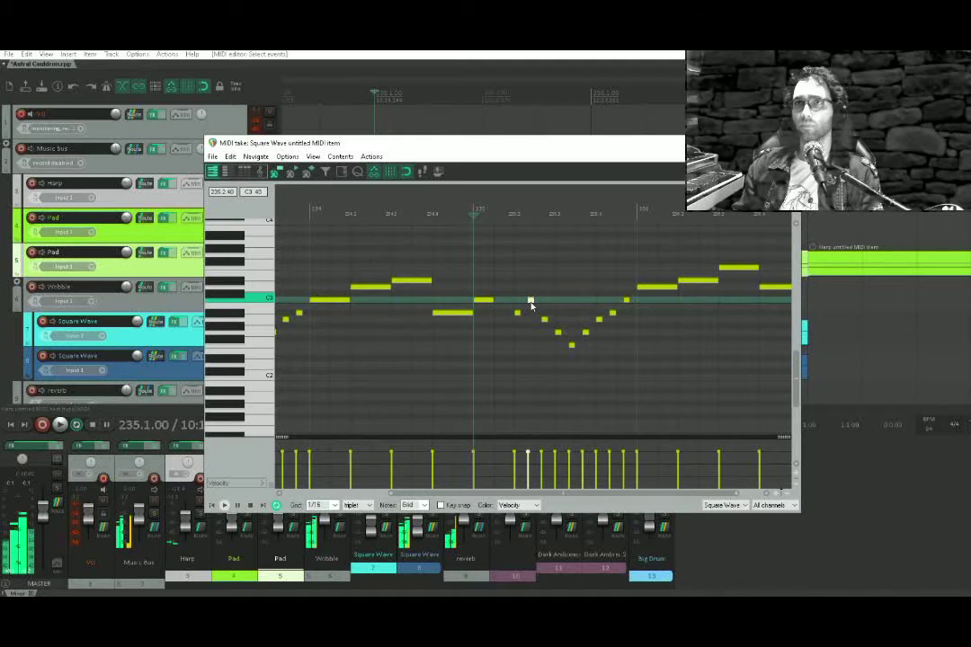
{"action": "key", "text": "space"}
{"action": "key", "text": "space"}
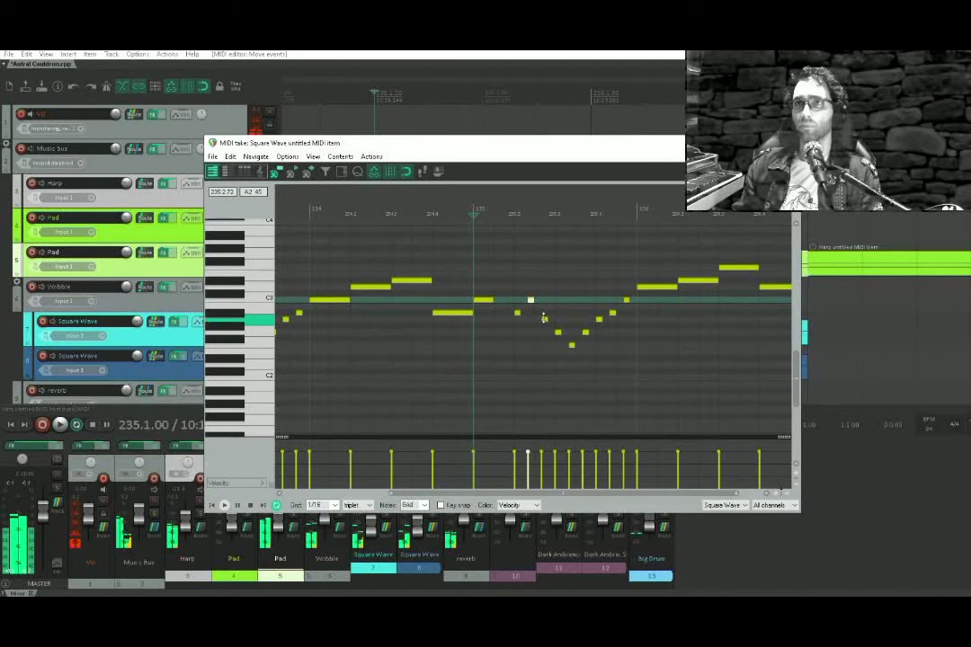
Raise the third note of the run in measure 235 to Bb2 and play the phrase back
{"action": "left_click_drag", "start_coordinate": [544, 320], "coordinate": [544, 314]}
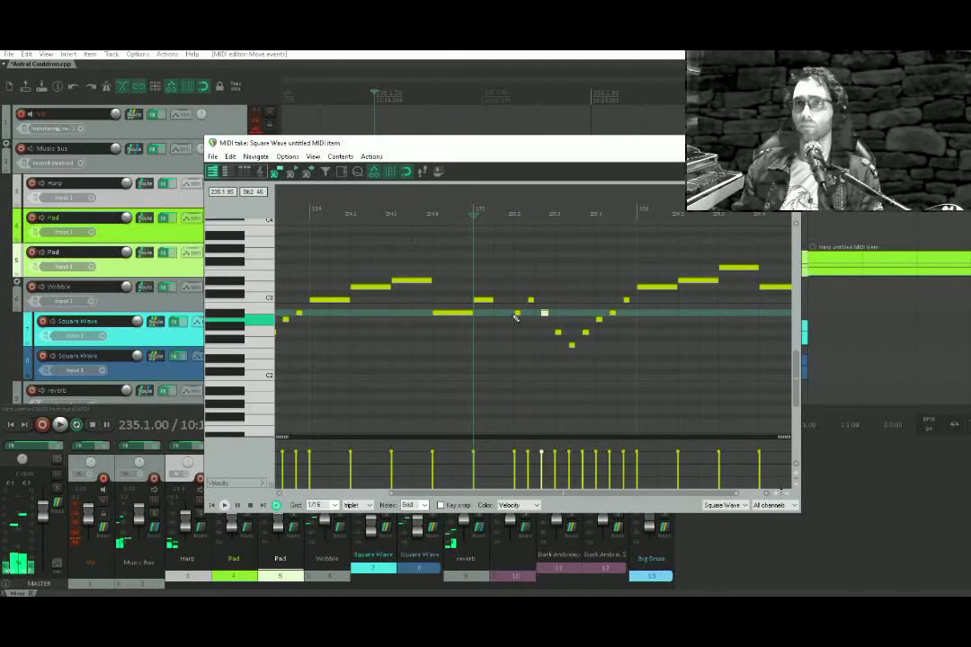
{"action": "key", "text": "space"}
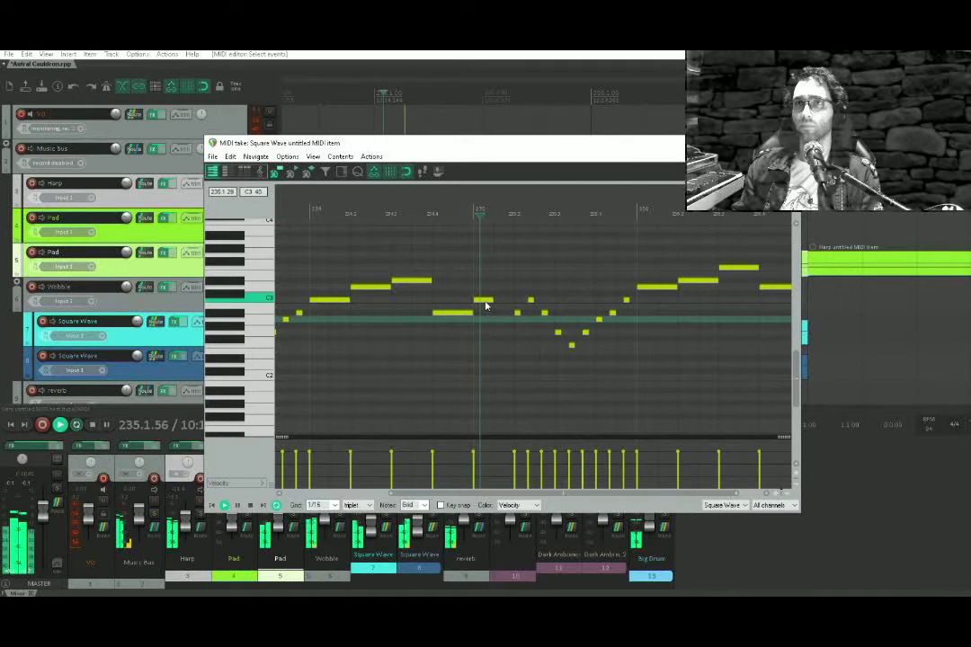
{"action": "key", "text": "space"}
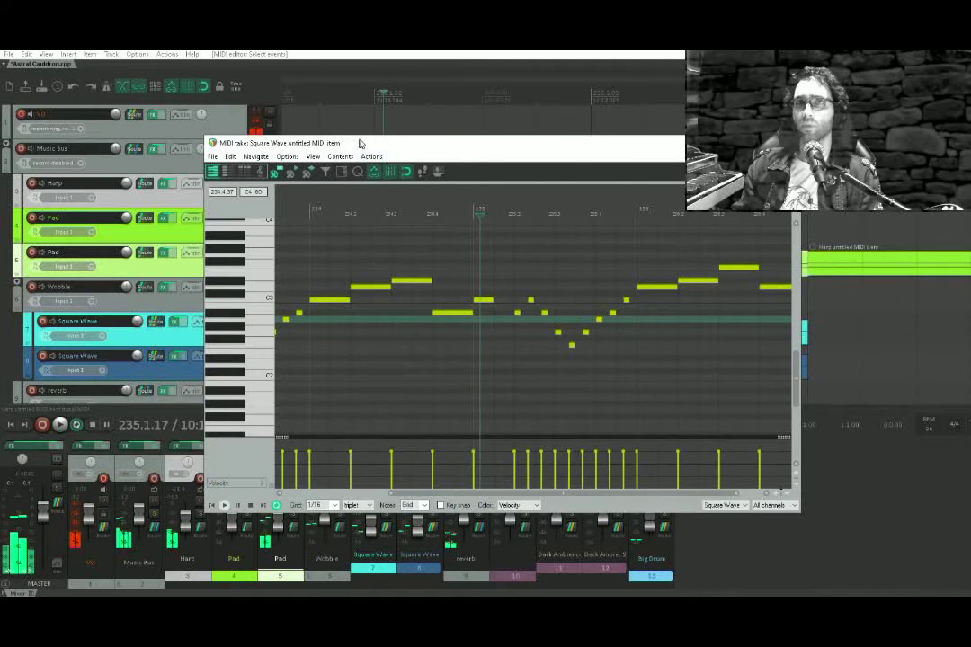
Move the MIDI editor off the track controls, solo both Square Wave tracks and audition the edited measure 235
{"action": "left_click_drag", "start_coordinate": [360, 143], "coordinate": [480, 153]}
{"action": "left_click", "coordinate": [270, 366]}
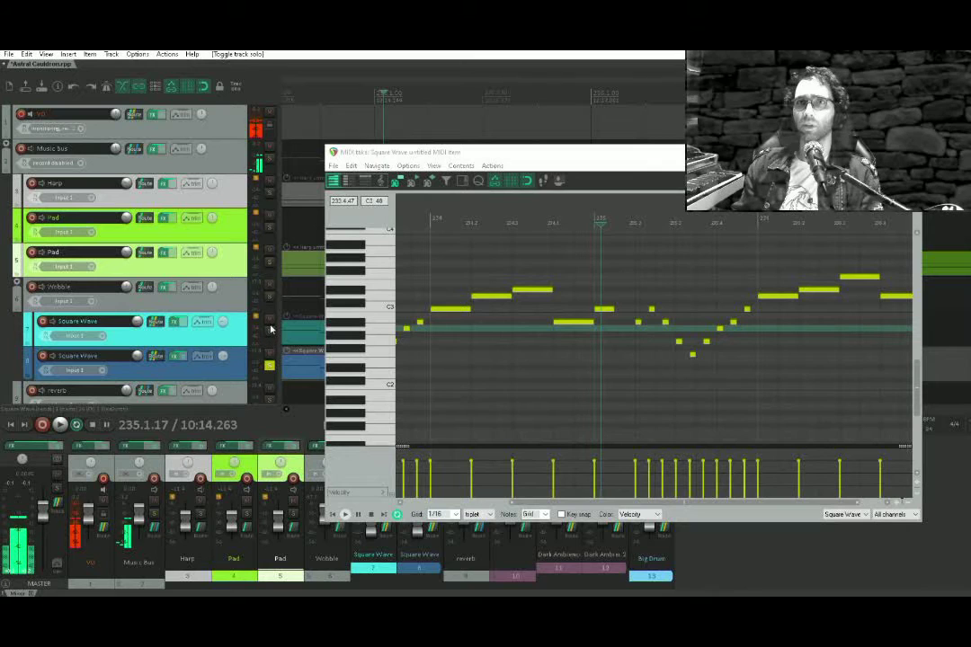
{"action": "left_click", "coordinate": [269, 330]}
{"action": "key", "text": "space"}
{"action": "key", "text": "space"}
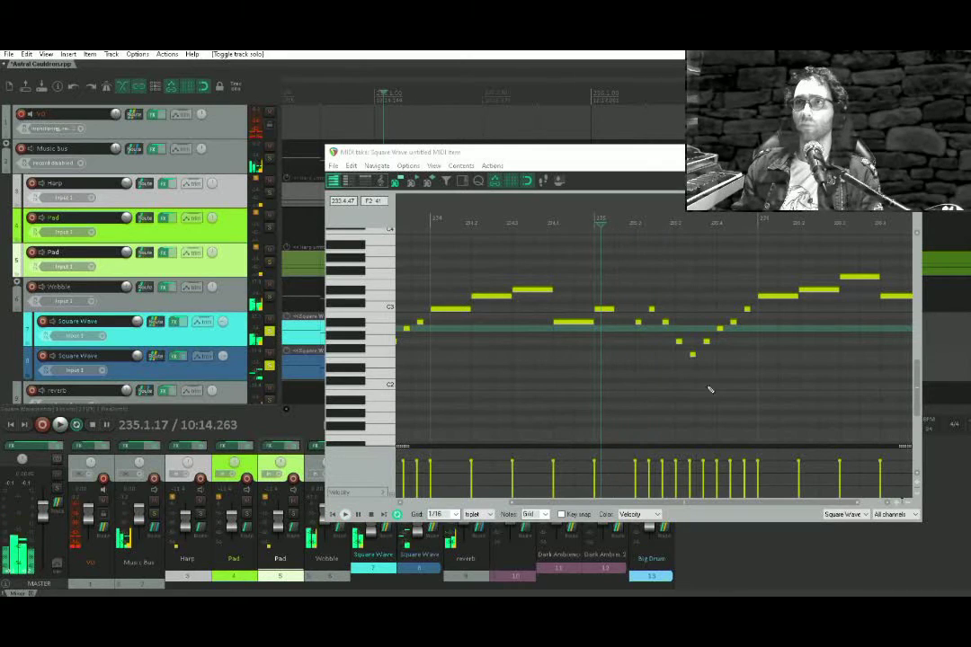
Lower the first, third and seventh notes of the short-note run in measure 235 to Ab2, auditioning the changes
{"action": "left_click_drag", "start_coordinate": [639, 321], "coordinate": [666, 339]}
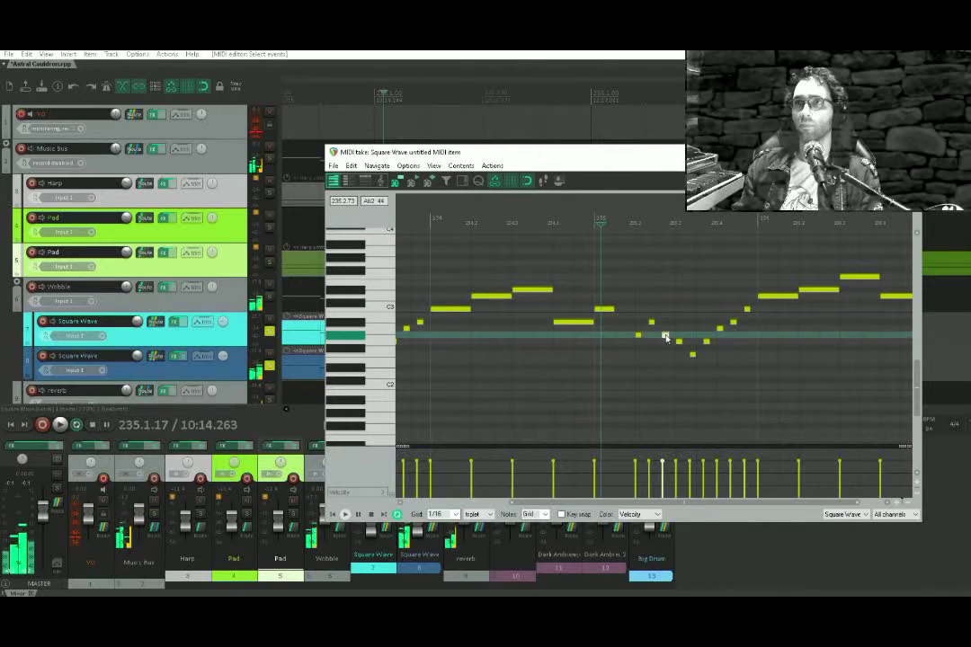
{"action": "key", "text": "space"}
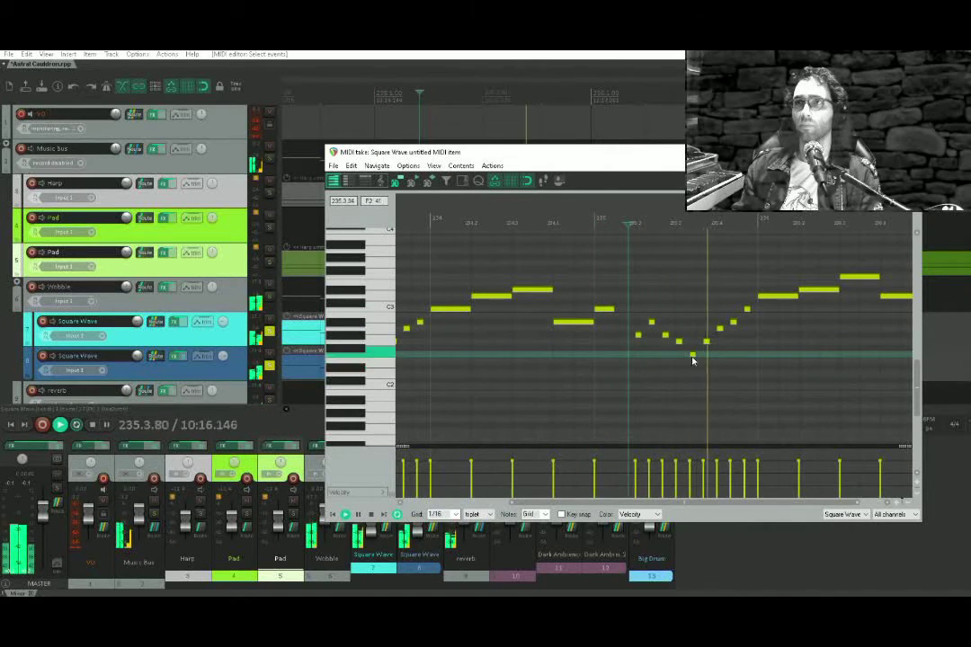
{"action": "key", "text": "space"}
{"action": "left_click_drag", "start_coordinate": [719, 327], "coordinate": [720, 337]}
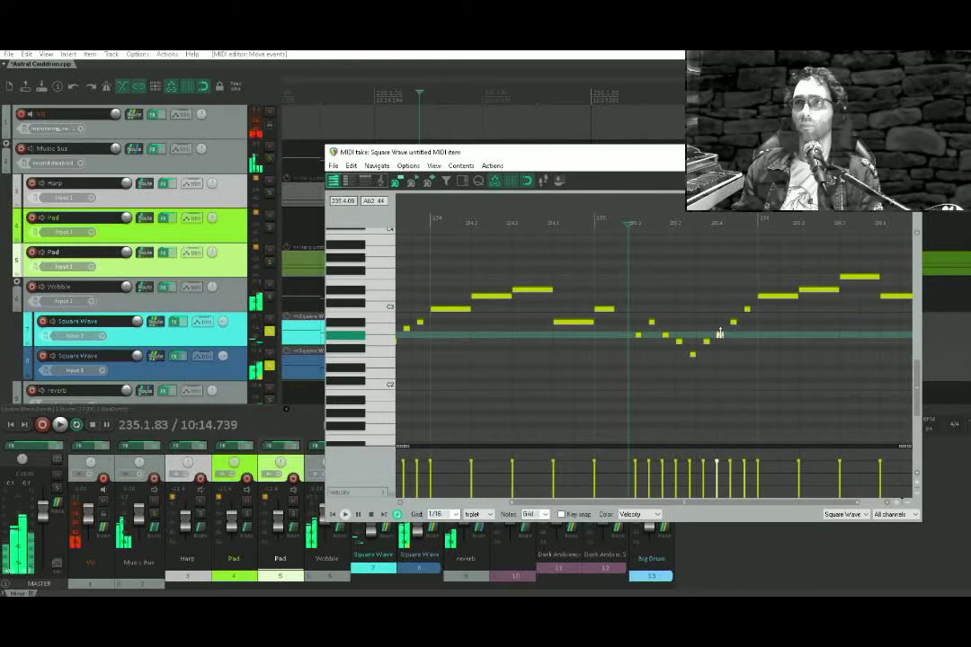
{"action": "key", "text": "space"}
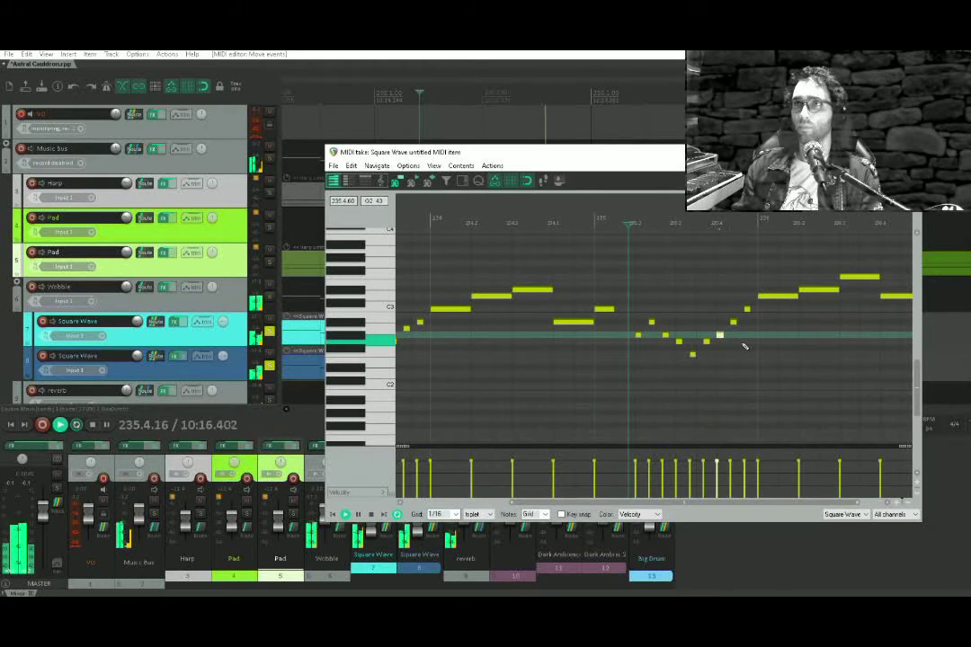
{"action": "key", "text": "space"}
Lower the first note of measure 236 to Db3 and play the passage back
{"action": "left_click_drag", "start_coordinate": [776, 297], "coordinate": [776, 304]}
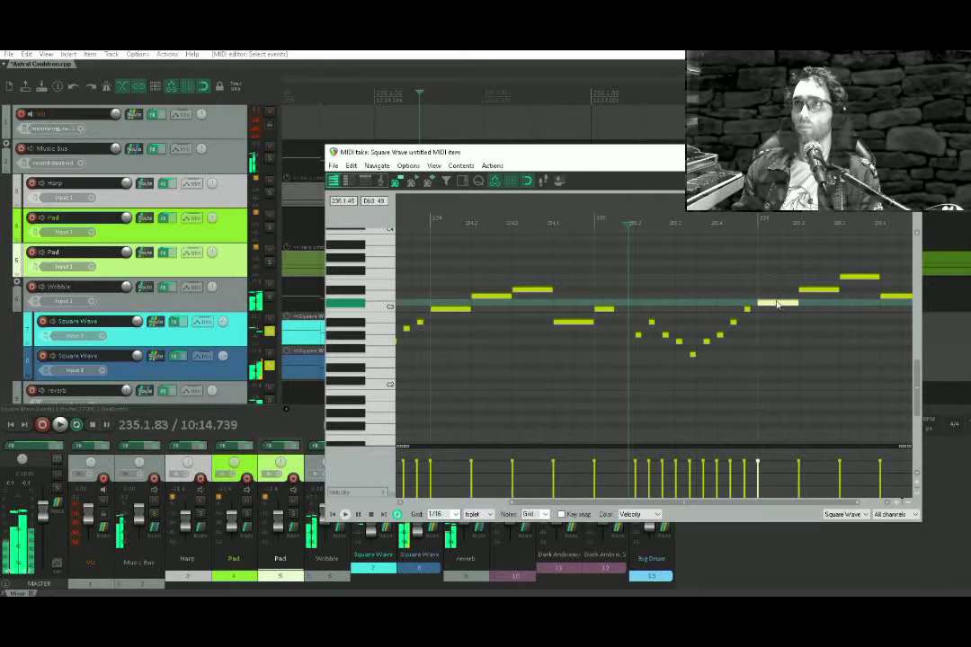
{"action": "key", "text": "space"}
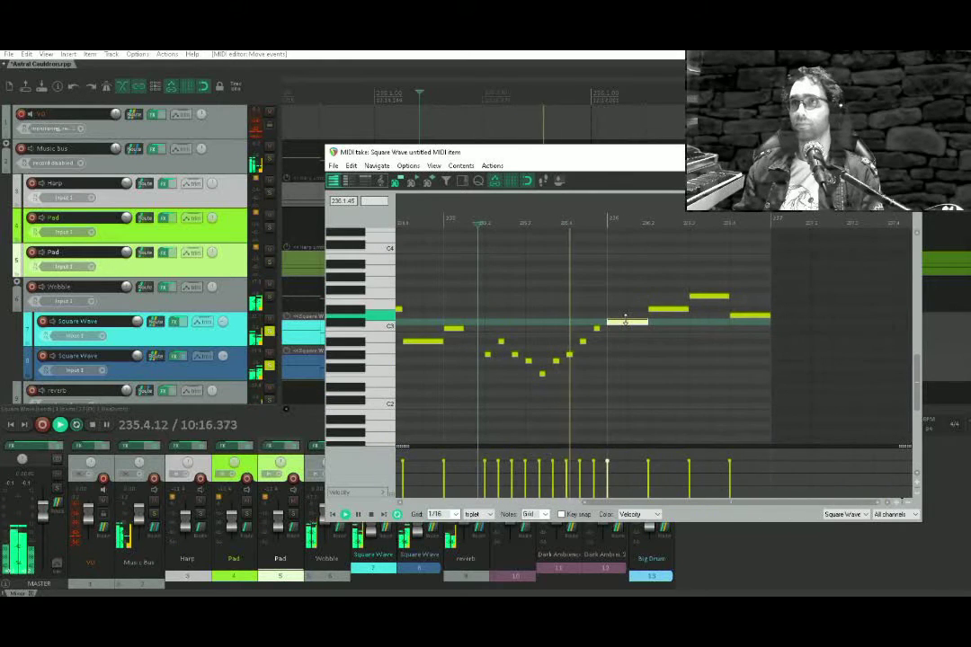
{"action": "key", "text": "space"}
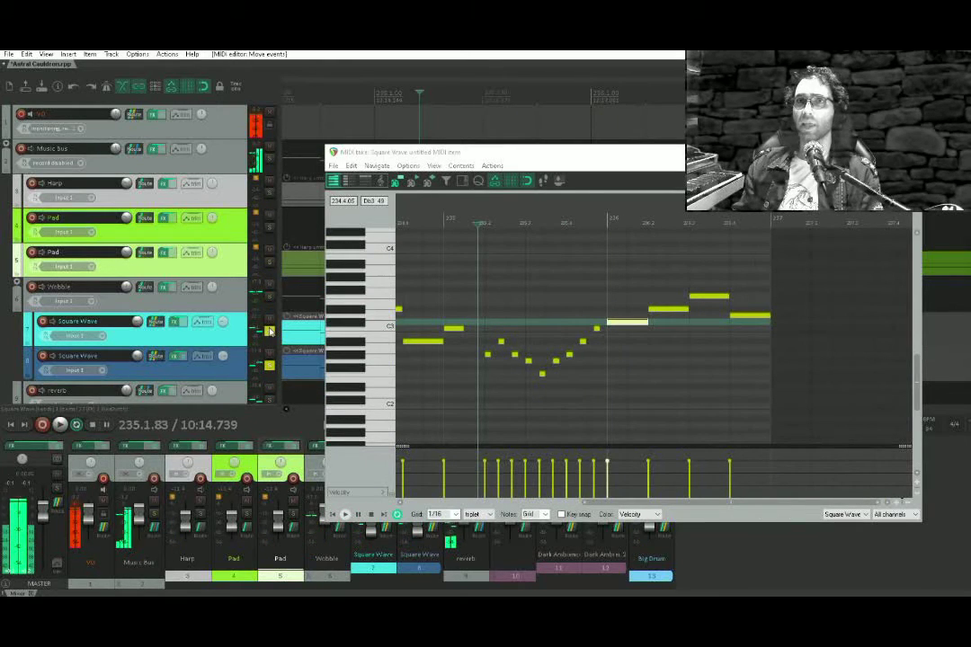
Unsolo both Square Wave tracks, move the MIDI editor clear of the arrangement and audition measures 235 to 236 in the full mix
{"action": "left_click", "coordinate": [678, 118]}
{"action": "left_click_drag", "start_coordinate": [681, 154], "coordinate": [456, 433]}
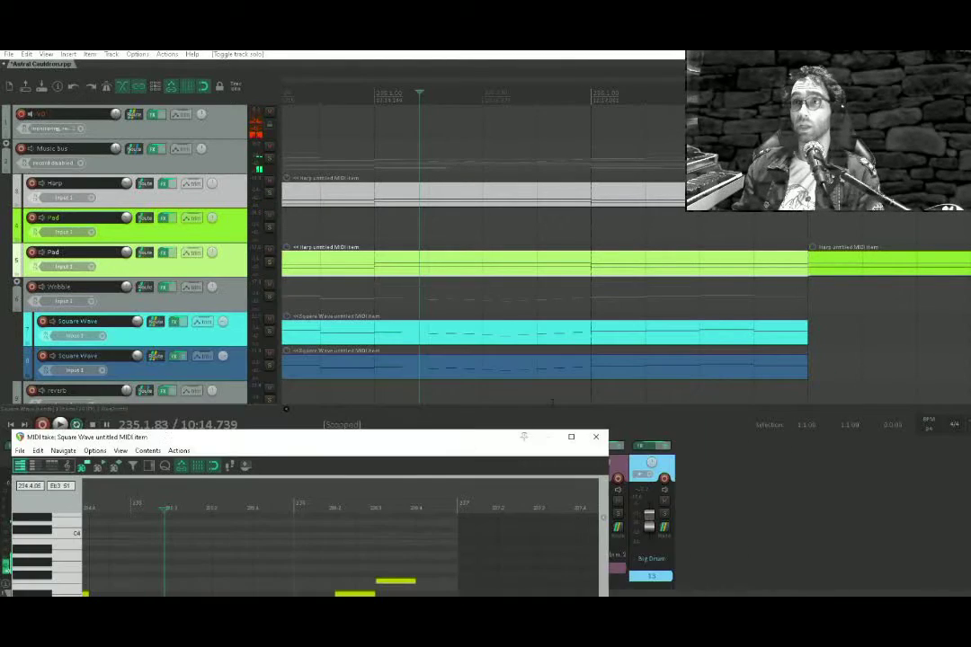
{"action": "key", "text": "space"}
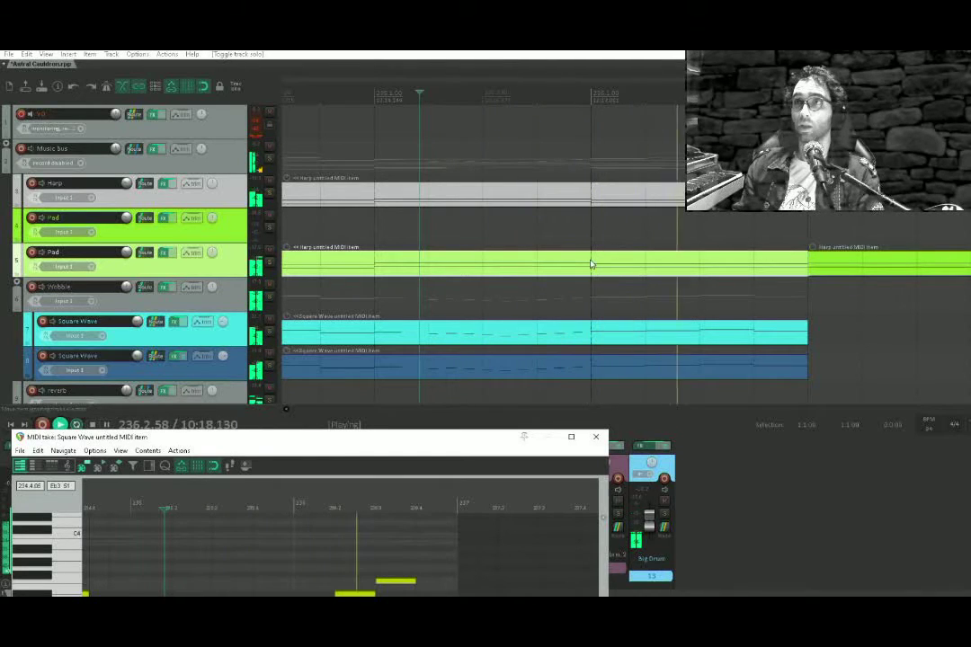
{"action": "key", "text": "space"}
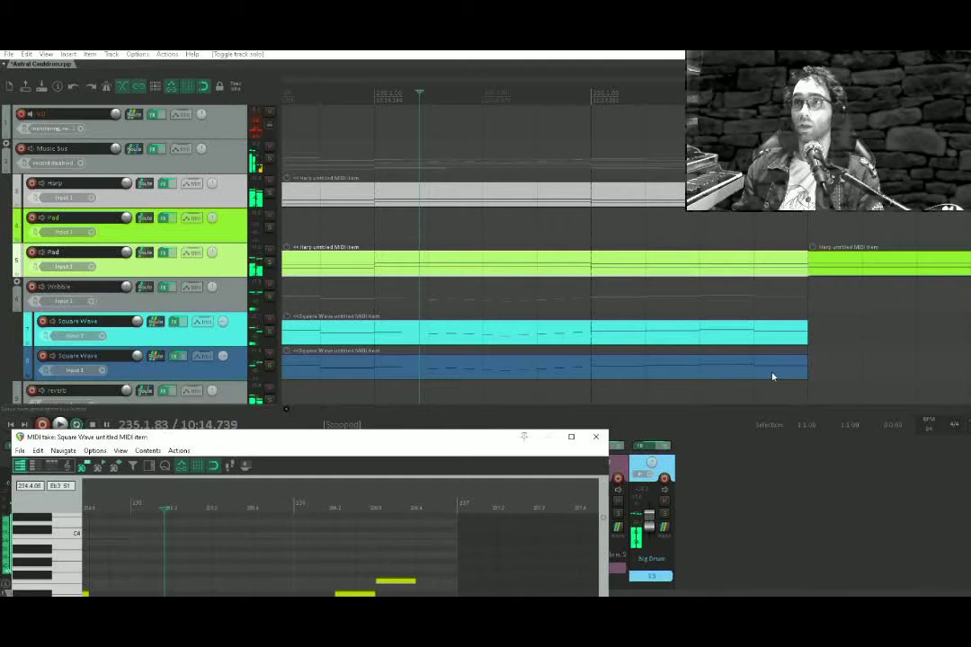
Lower the last note of measure 236 in the second Square Wave item to Db3, audition it and close the MIDI editor
{"action": "left_click", "coordinate": [773, 377]}
{"action": "left_click_drag", "start_coordinate": [488, 457], "coordinate": [620, 209]}
{"action": "left_click_drag", "start_coordinate": [715, 324], "coordinate": [717, 333]}
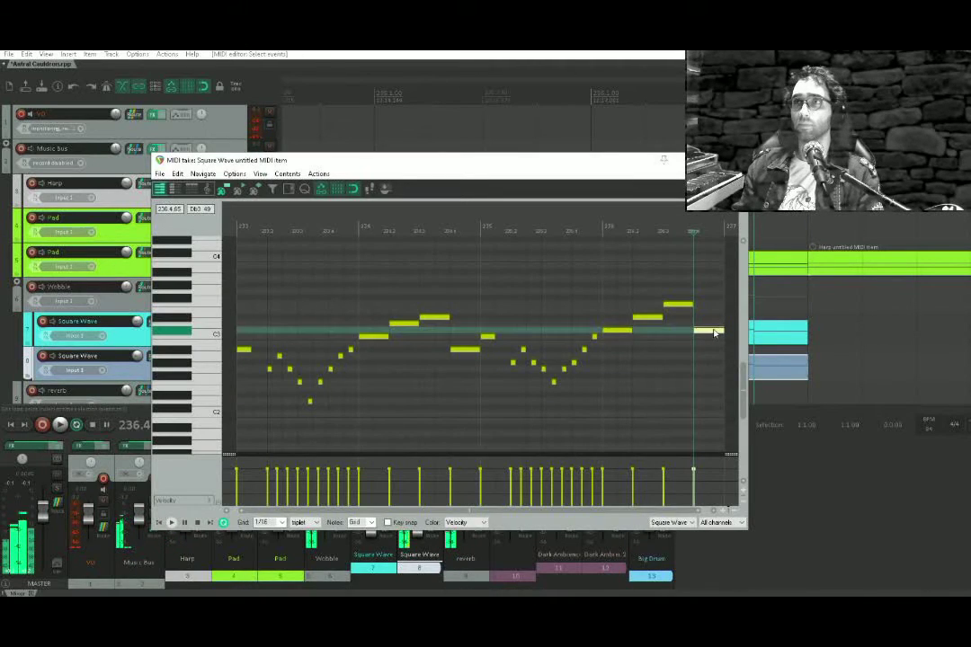
{"action": "left_click", "coordinate": [685, 352]}
{"action": "key", "text": "space"}
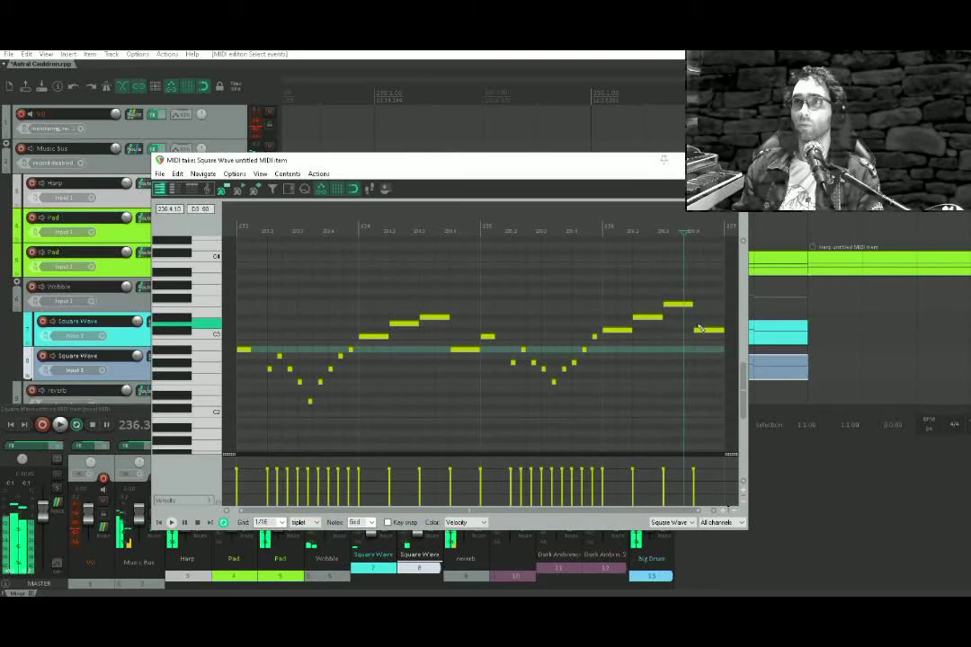
{"action": "left_click", "coordinate": [600, 365]}
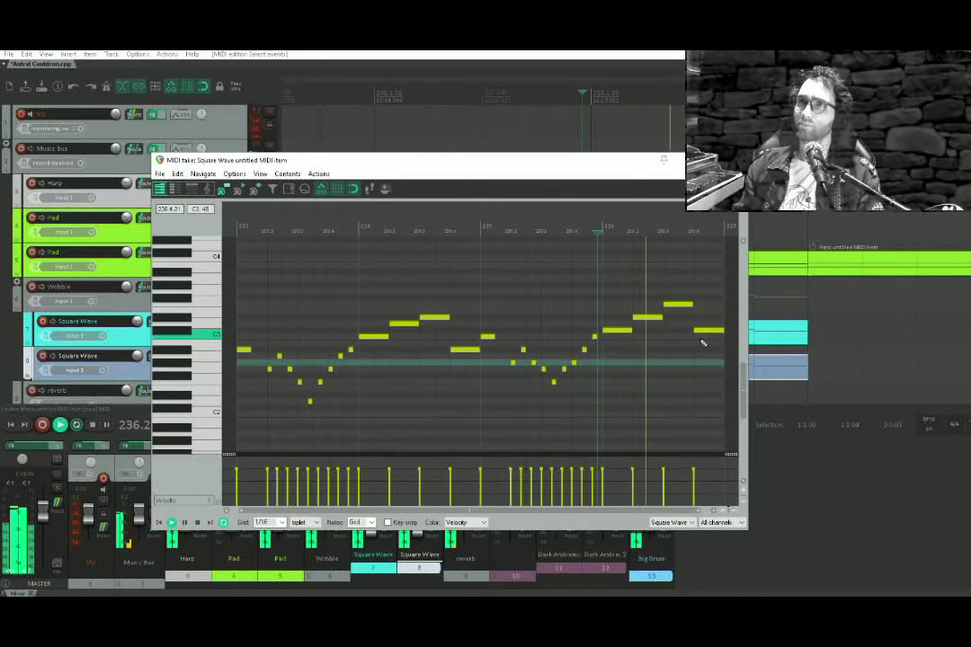
{"action": "key", "text": "space"}
{"action": "key", "text": "Escape"}
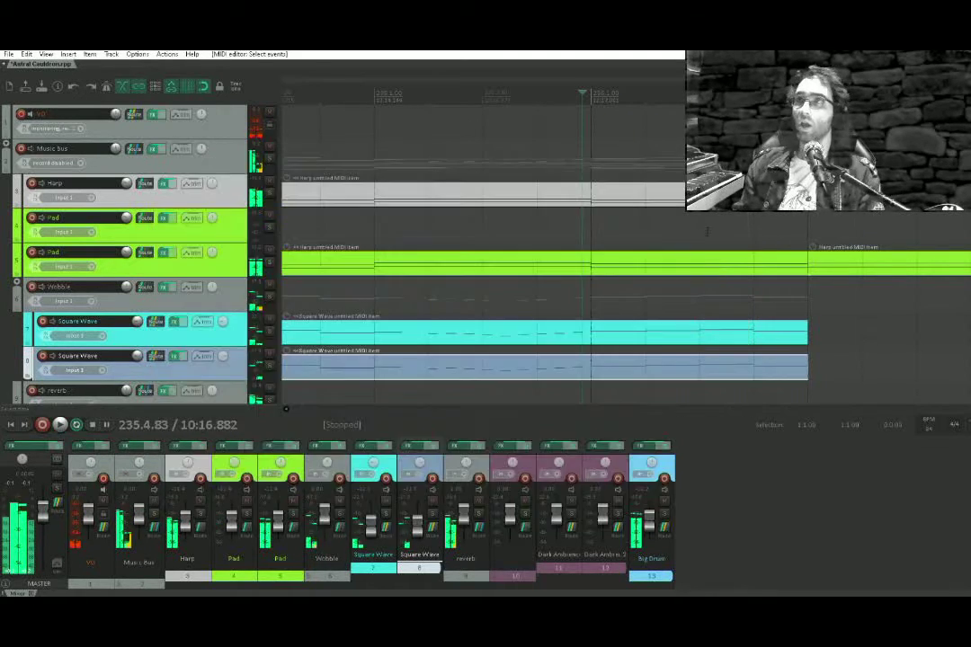
Duplicate both Square Wave items of measures 233 to 236 so the copies start at measure 237
{"action": "scroll", "coordinate": [706, 337], "scroll_direction": "down", "scroll_amount": 4}
{"action": "left_click_drag", "start_coordinate": [629, 312], "coordinate": [640, 301]}
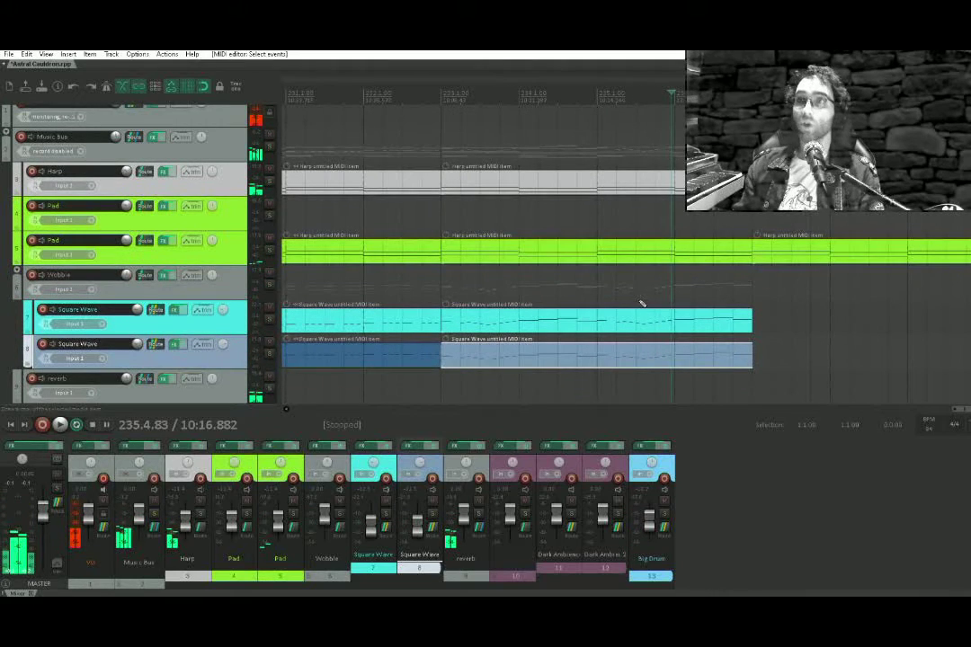
{"action": "scroll", "coordinate": [640, 303], "scroll_direction": "down", "scroll_amount": 5}
{"action": "left_click_drag", "start_coordinate": [637, 310], "coordinate": [625, 370]}
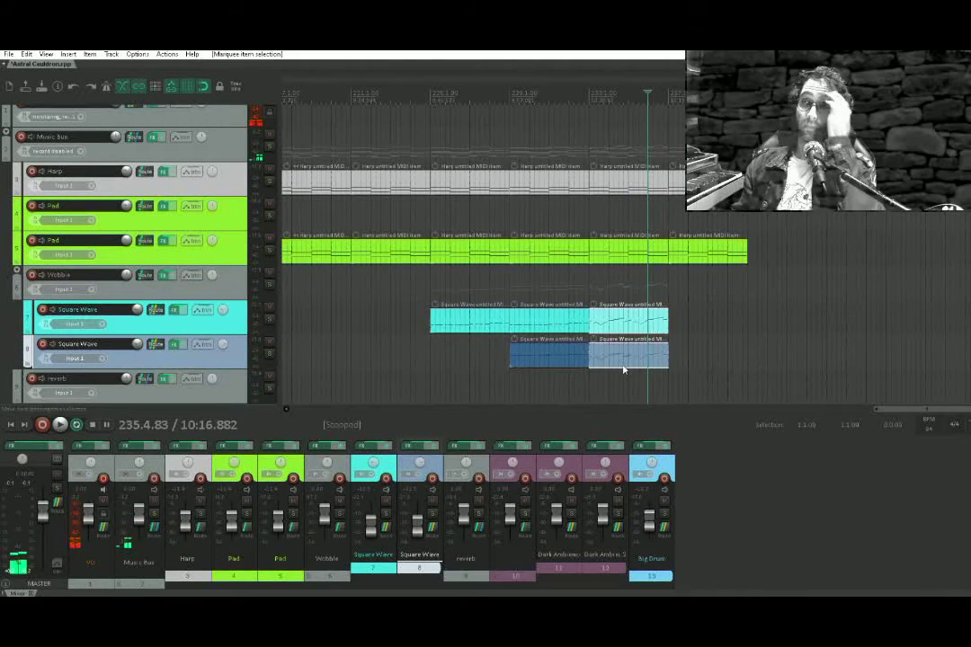
{"action": "key", "text": "ctrl+d"}
Copy the Harp, Pad and both Square Wave items at measure 229 to measure 241, and duplicate the copies to measure 245
{"action": "scroll", "coordinate": [639, 180], "scroll_direction": "down", "scroll_amount": 3}
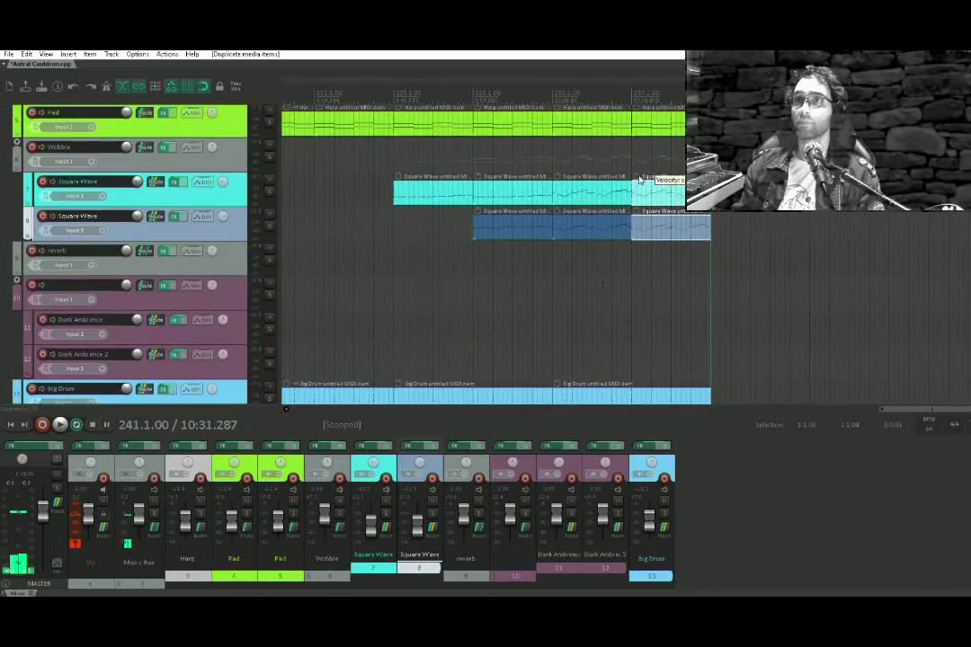
{"action": "scroll", "coordinate": [650, 271], "scroll_direction": "up", "scroll_amount": 5}
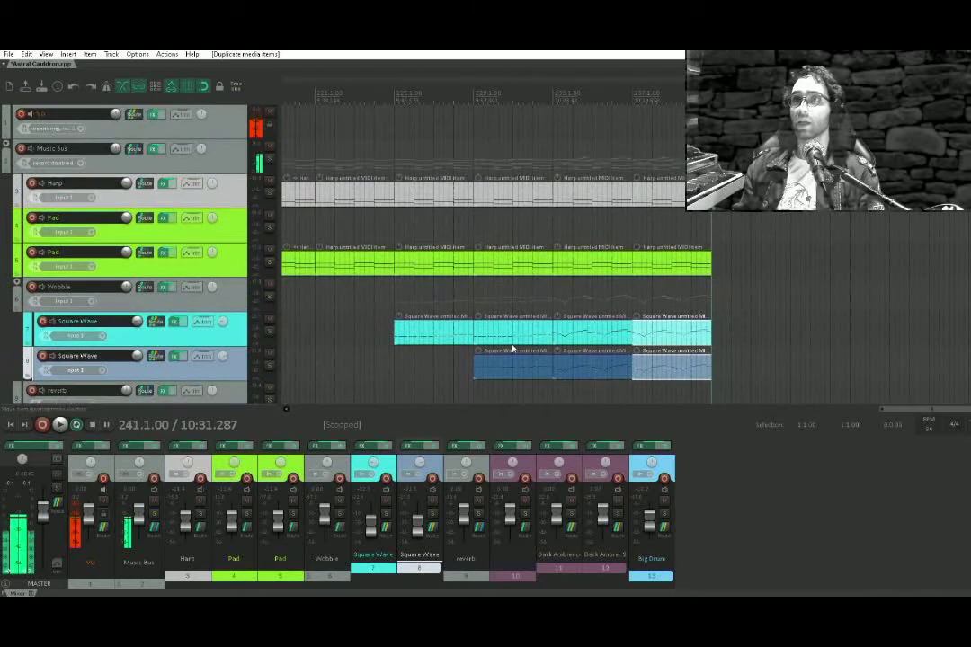
{"action": "left_click_drag", "start_coordinate": [513, 173], "coordinate": [742, 363]}
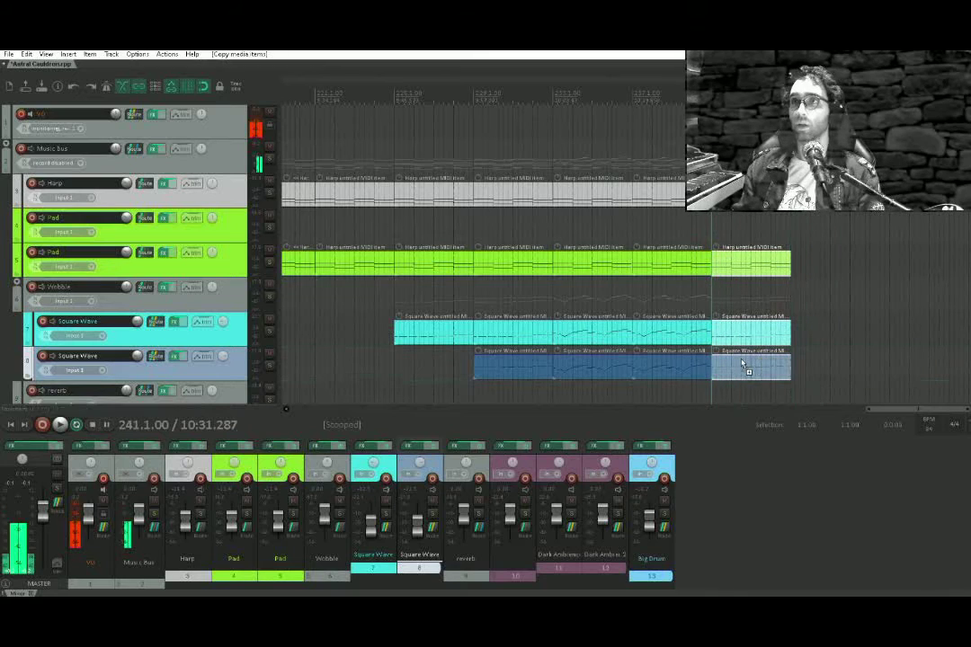
{"action": "key", "text": "ctrl+d"}
Duplicate the last Big Drum item so the drums continue from measure 241 to measure 249
{"action": "scroll", "coordinate": [743, 363], "scroll_direction": "down", "scroll_amount": 5}
{"action": "left_click_drag", "start_coordinate": [734, 246], "coordinate": [622, 379]}
{"action": "key", "text": "ctrl+d"}
{"action": "left_click", "coordinate": [754, 252]}
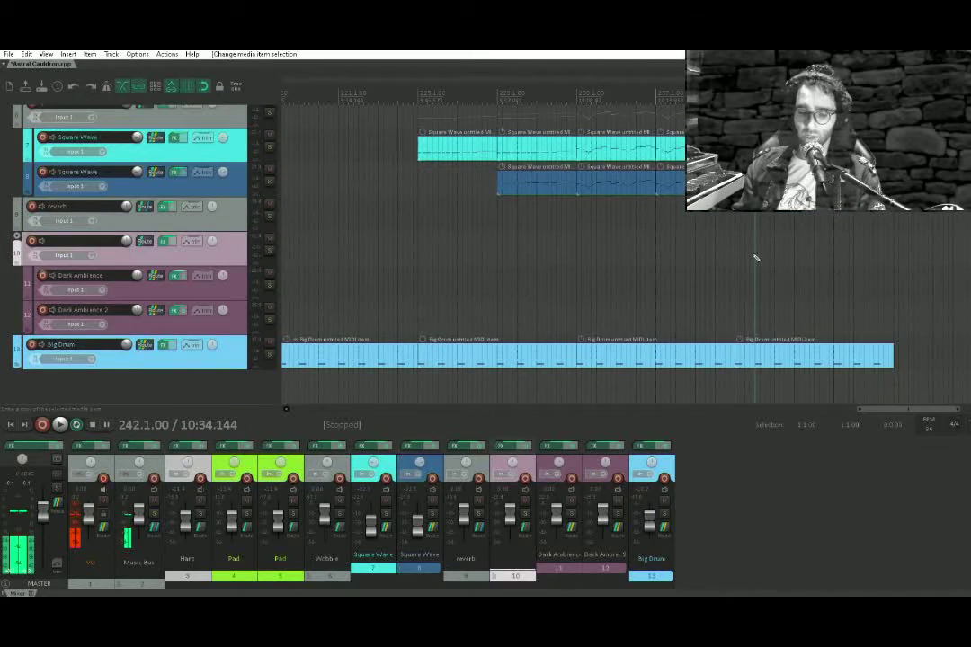
Measure the section's length with a time selection from measure 209 to measure 249, and clear the selection
{"action": "scroll", "coordinate": [605, 235], "scroll_direction": "up", "scroll_amount": 3}
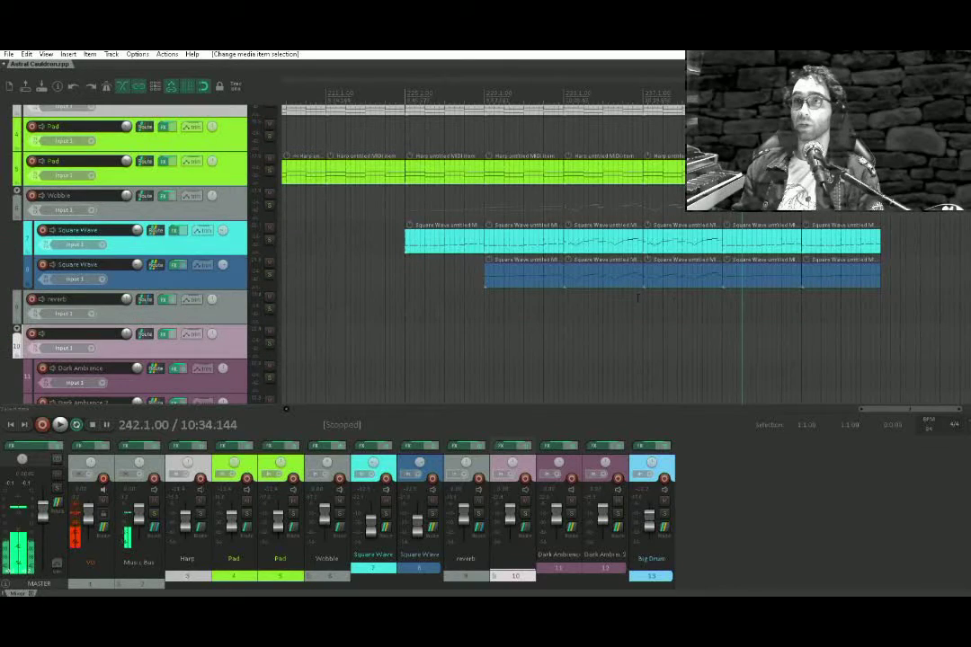
{"action": "left_click_drag", "start_coordinate": [739, 330], "coordinate": [537, 291]}
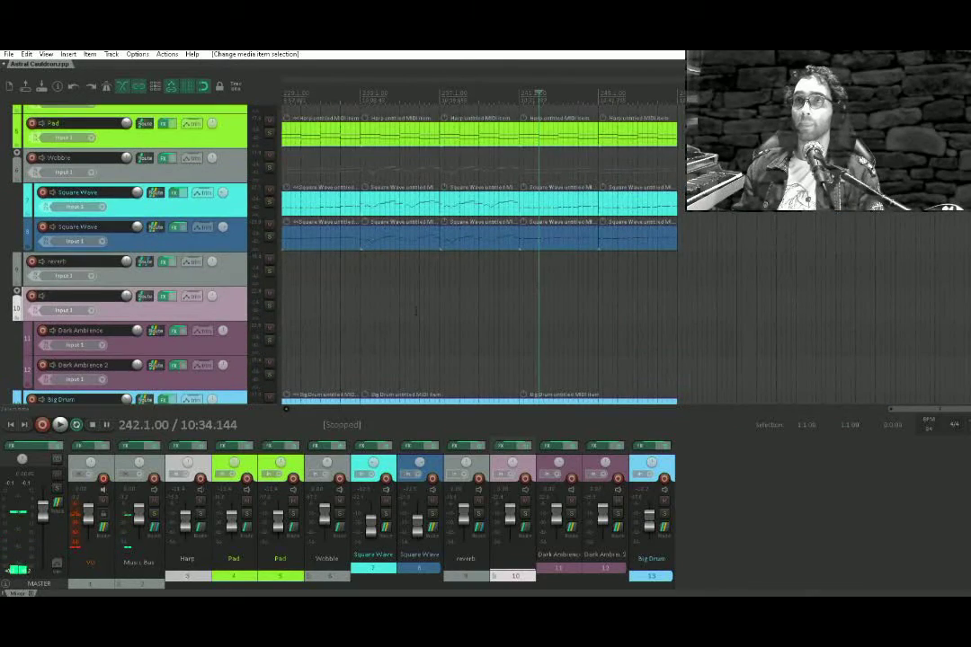
{"action": "left_click_drag", "start_coordinate": [608, 301], "coordinate": [760, 403]}
{"action": "scroll", "coordinate": [671, 173], "scroll_direction": "down", "scroll_amount": 3}
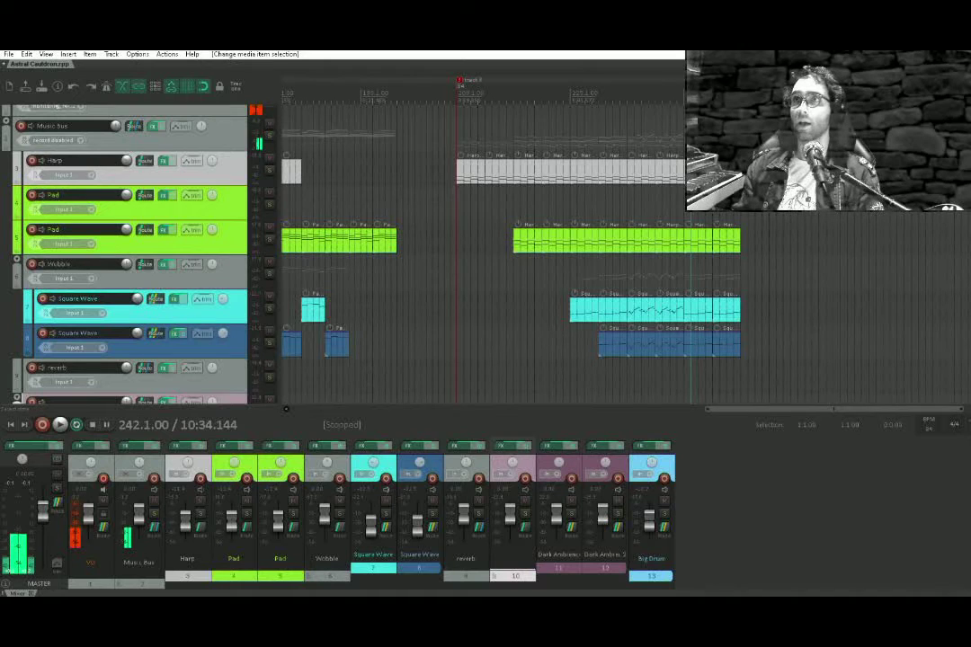
{"action": "left_click_drag", "start_coordinate": [740, 115], "coordinate": [459, 119]}
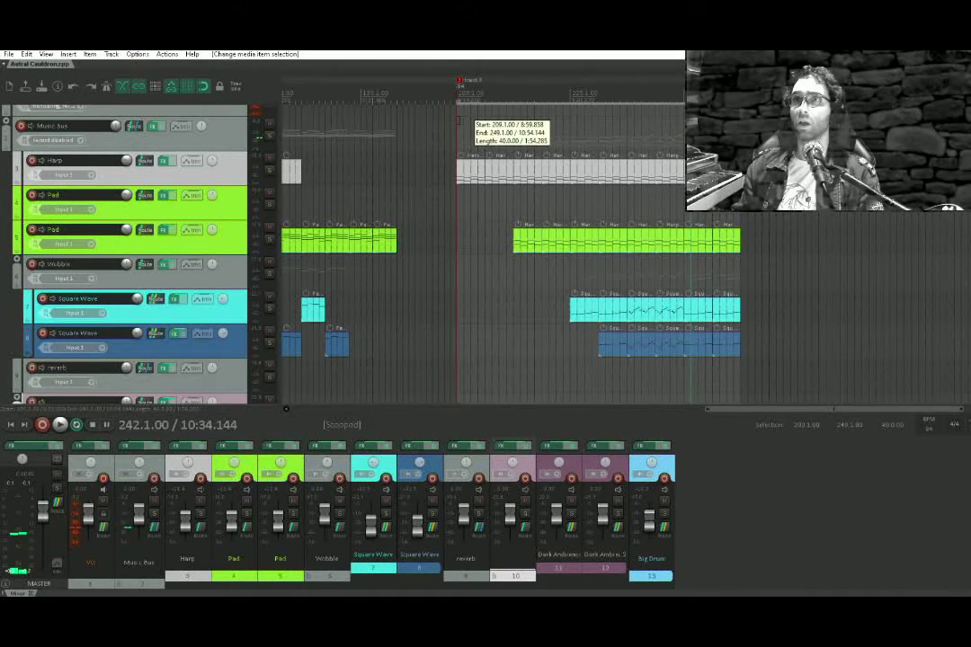
{"action": "left_click", "coordinate": [494, 147]}
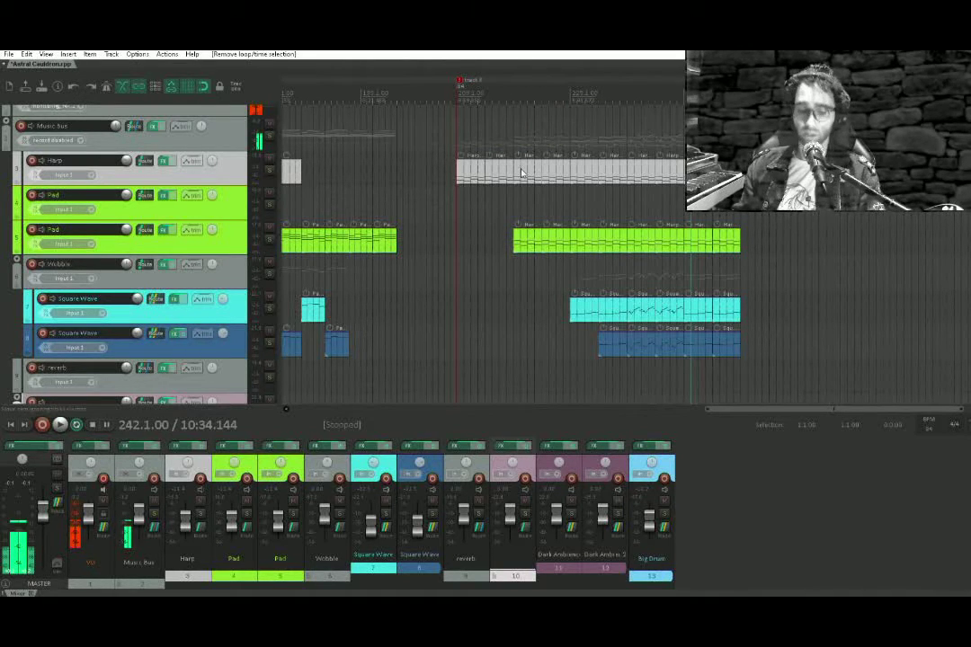
Play the arrangement from measure 228 to review the duplicated section up to measure 241
{"action": "left_click", "coordinate": [592, 272]}
{"action": "key", "text": "space"}
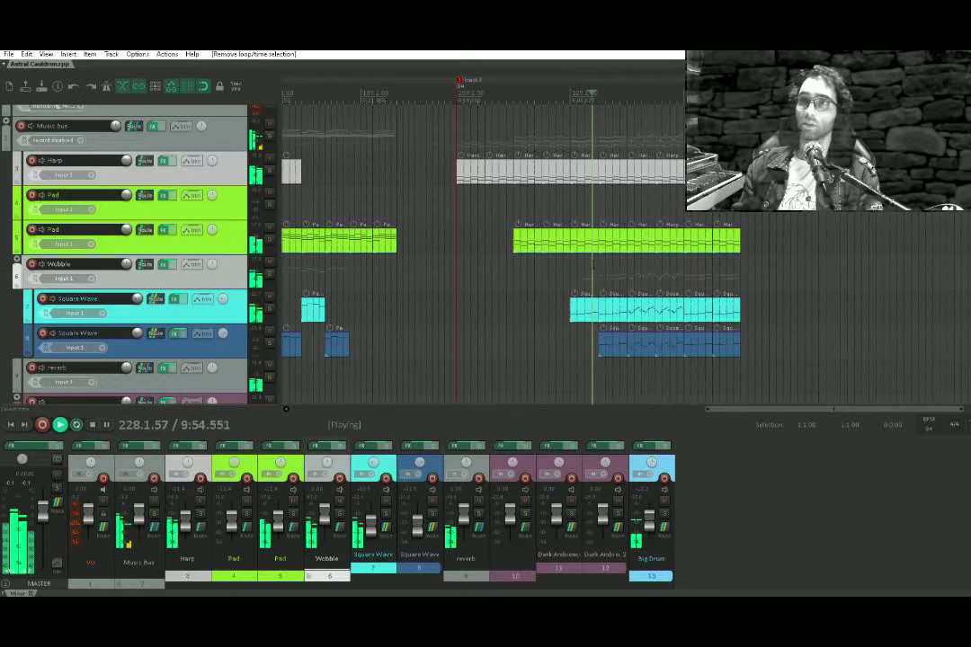
{"action": "left_click", "coordinate": [620, 275]}
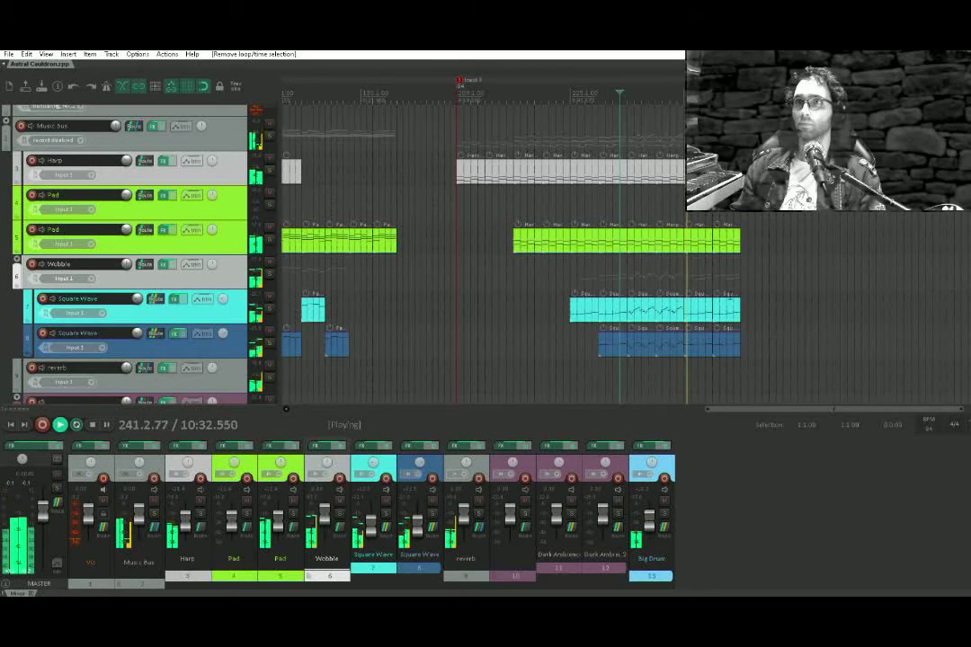
In the first Square Wave item at measure 237, raise the last note of measure 240 to Bb3, audition it and close the editor
{"action": "double_click", "coordinate": [675, 310]}
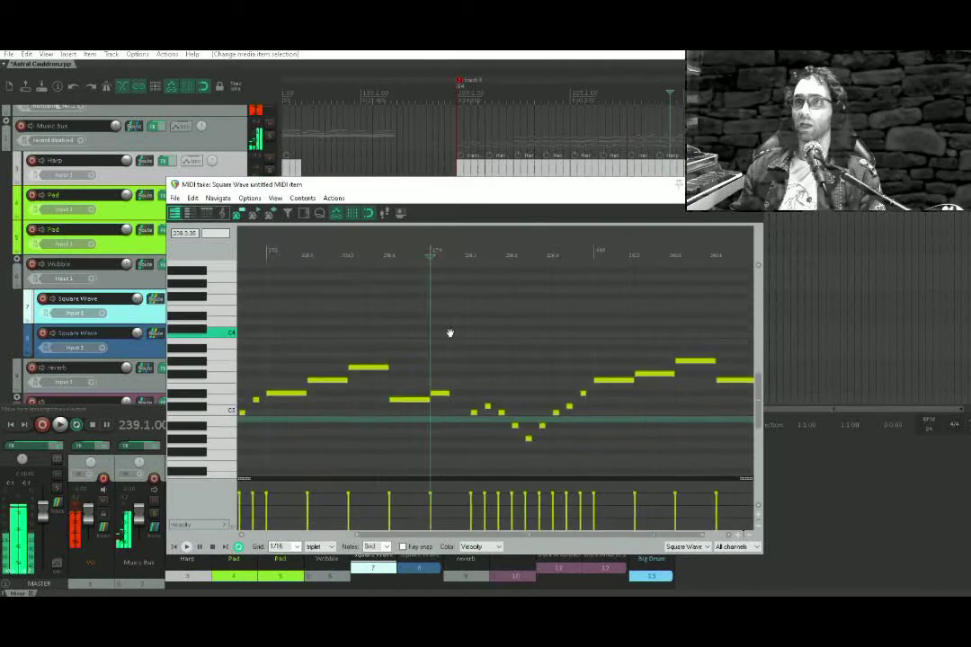
{"action": "left_click_drag", "start_coordinate": [609, 380], "coordinate": [613, 348]}
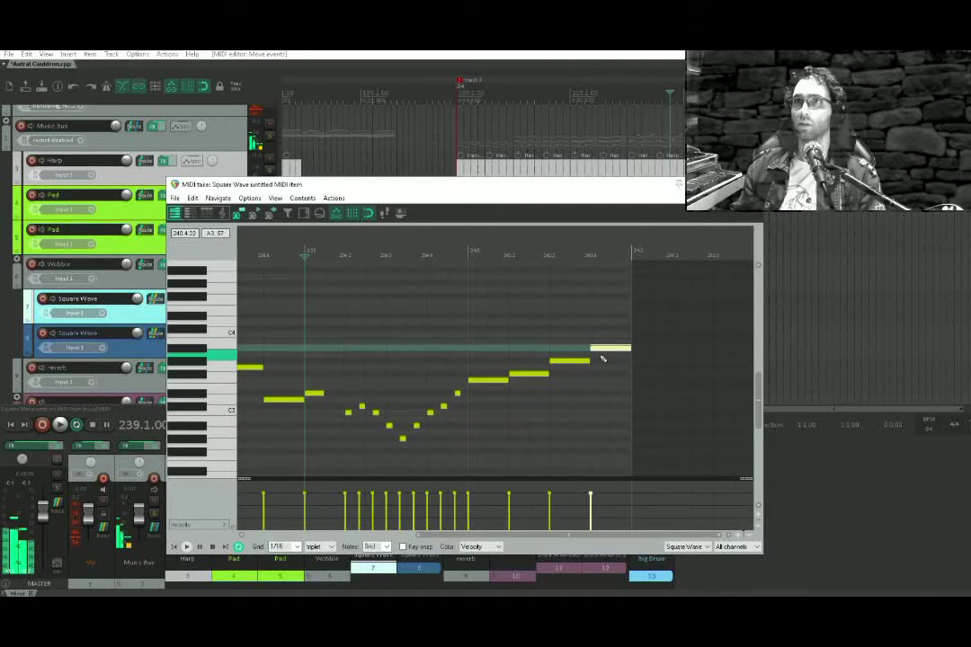
{"action": "left_click", "coordinate": [660, 275]}
{"action": "key", "text": "space"}
{"action": "key", "text": "space"}
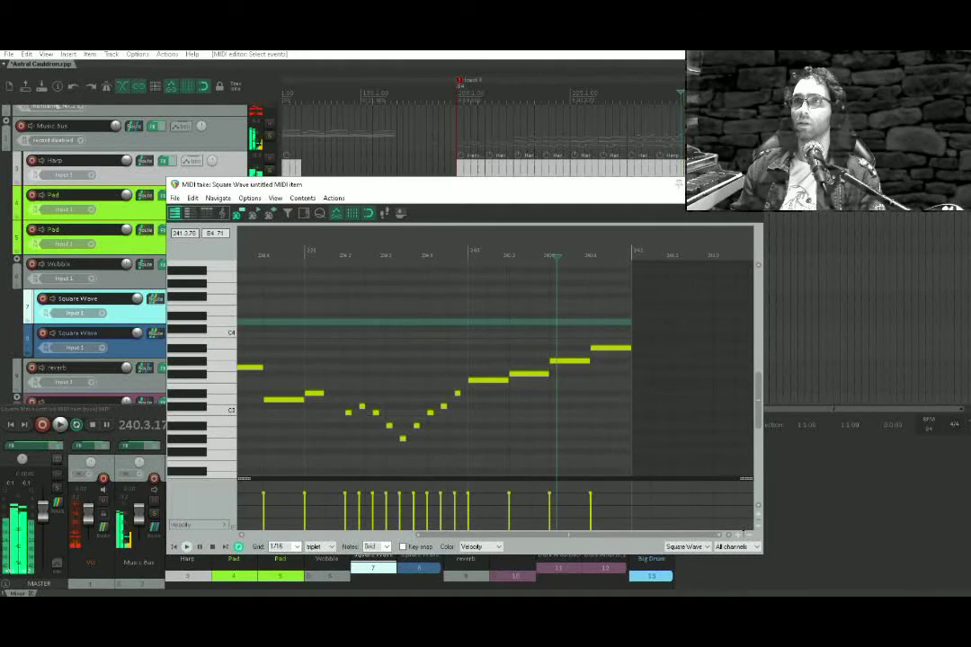
{"action": "left_click", "coordinate": [751, 184]}
Play back the transition from measure 240 into measure 241 in the arrangement
{"action": "left_click", "coordinate": [658, 285]}
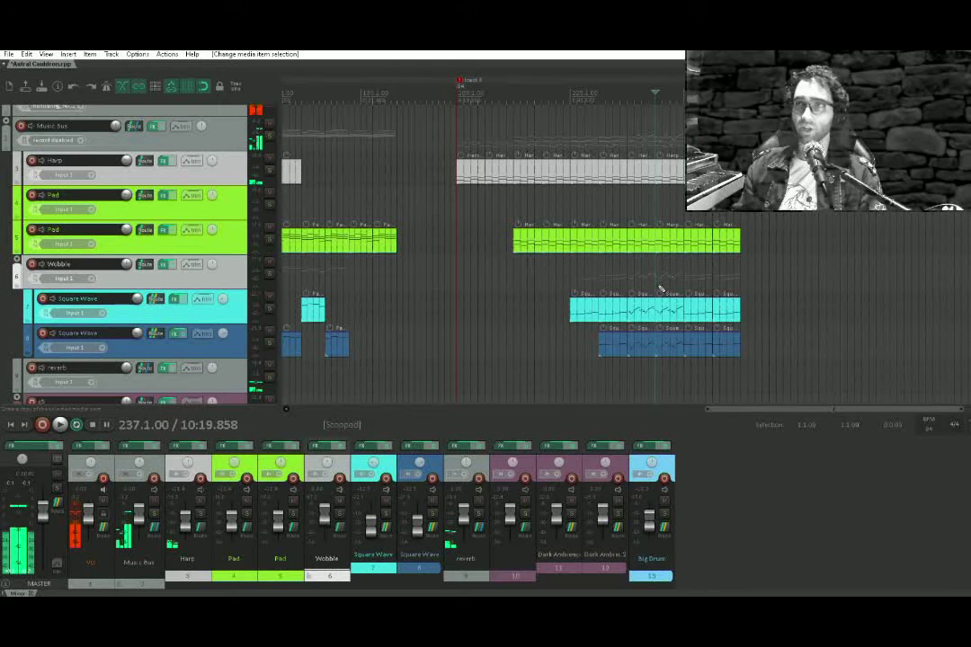
{"action": "left_click", "coordinate": [676, 348]}
{"action": "left_click", "coordinate": [681, 311]}
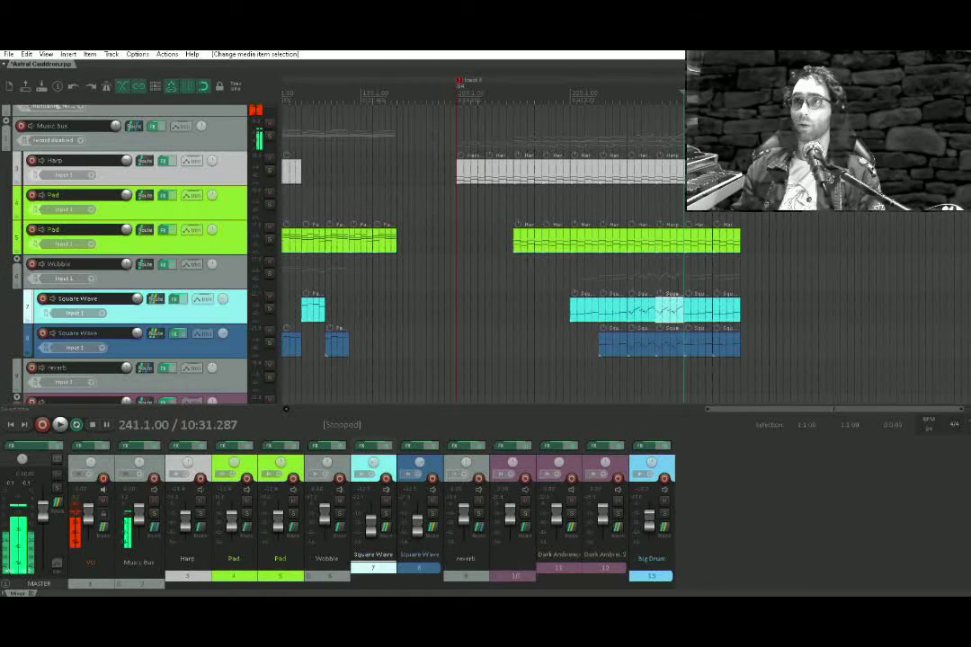
{"action": "left_click", "coordinate": [678, 283]}
{"action": "key", "text": "space"}
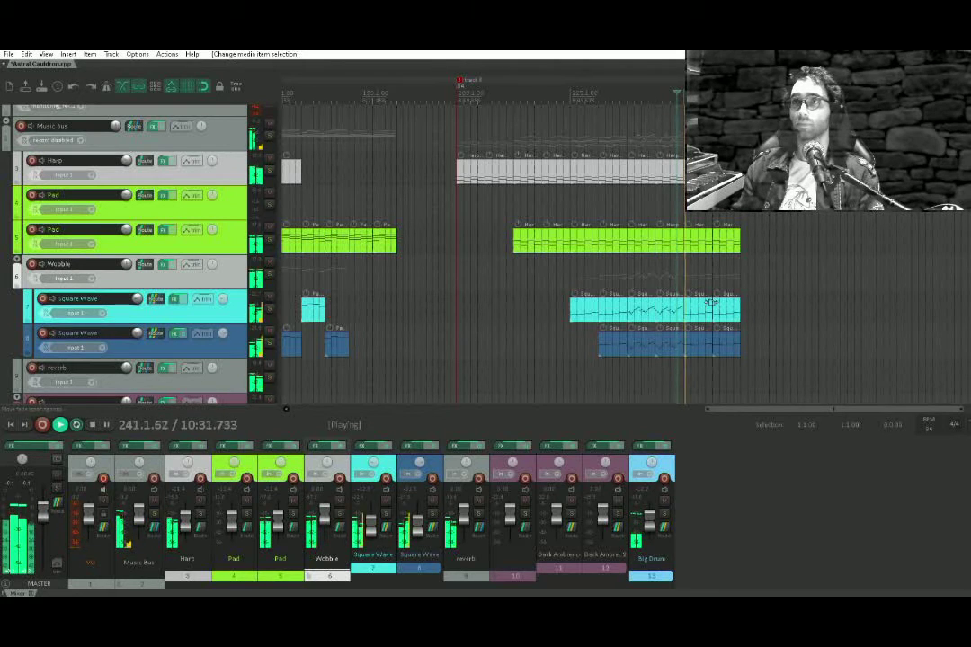
{"action": "key", "text": "space"}
Open the first Square Wave item at measure 241 and raise all its notes by one octave
{"action": "double_click", "coordinate": [697, 315]}
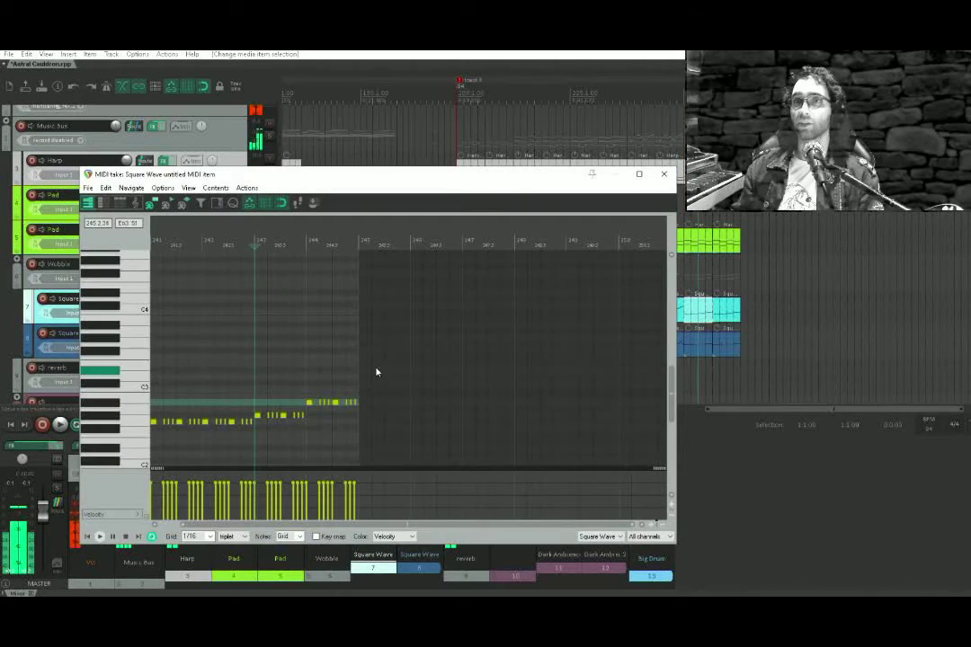
{"action": "left_click_drag", "start_coordinate": [387, 351], "coordinate": [104, 456]}
{"action": "scroll", "coordinate": [159, 370], "scroll_direction": "up", "scroll_amount": 6}
{"action": "left_click_drag", "start_coordinate": [159, 370], "coordinate": [262, 338]}
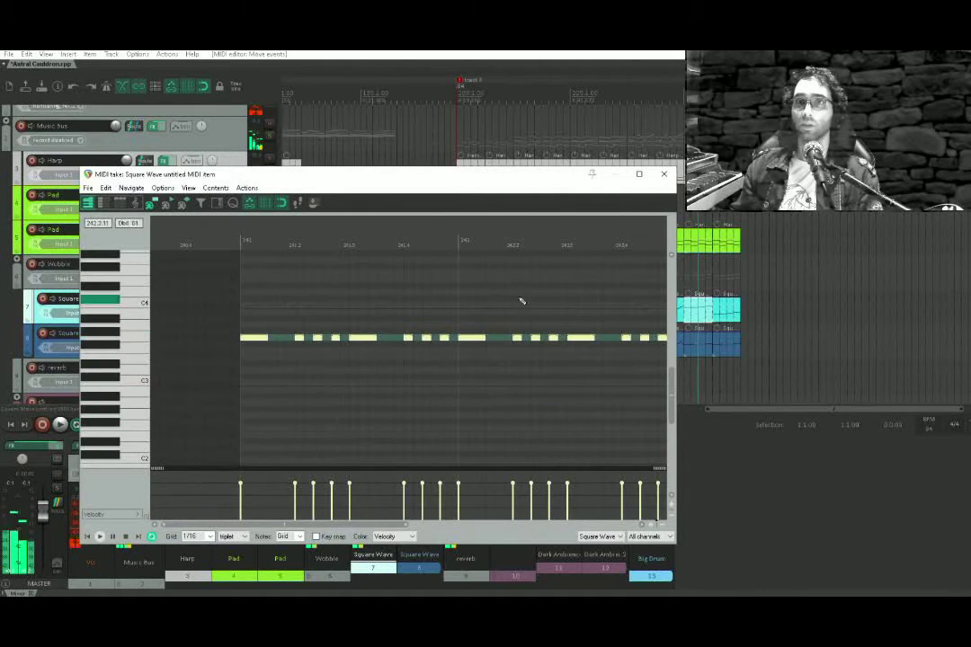
Raise all notes of the second Square Wave item at measure 241 by one octave and play back the section
{"action": "key", "text": "Escape"}
{"action": "double_click", "coordinate": [691, 346]}
{"action": "scroll", "coordinate": [476, 278], "scroll_direction": "down", "scroll_amount": 5}
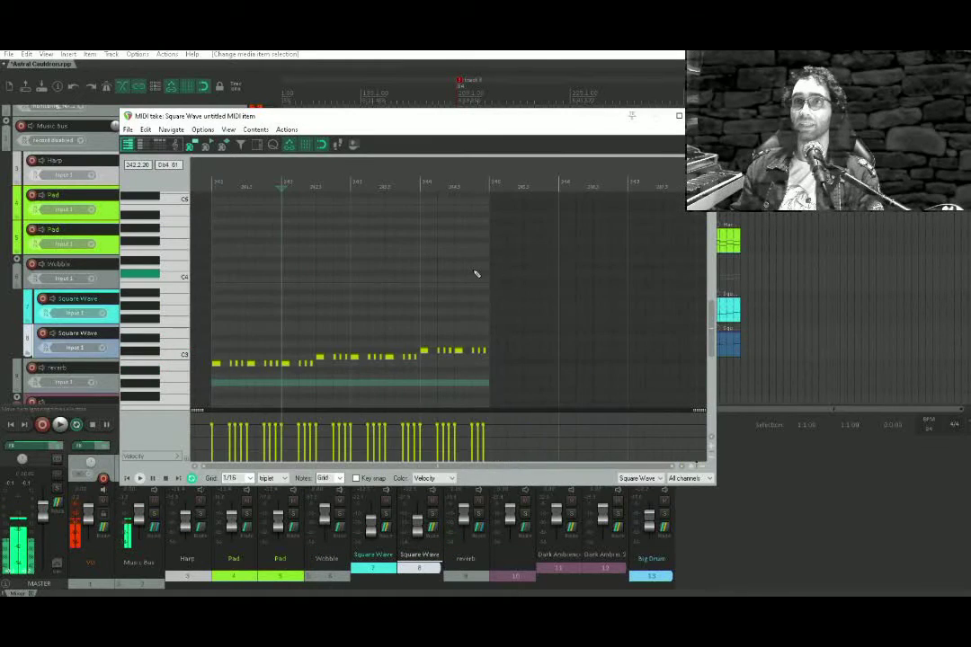
{"action": "scroll", "coordinate": [303, 349], "scroll_direction": "up", "scroll_amount": 6}
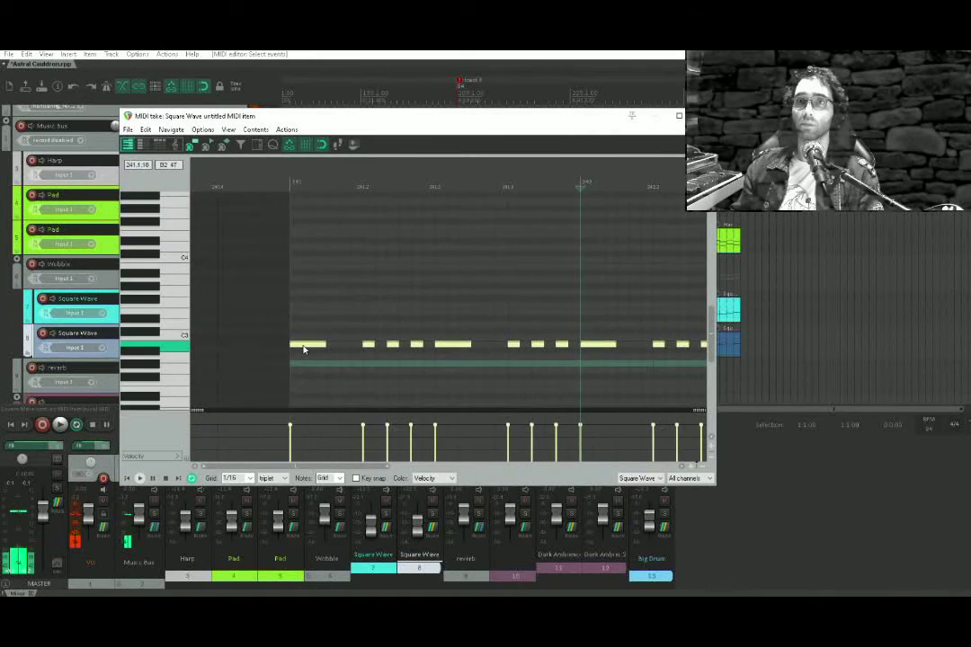
{"action": "left_click_drag", "start_coordinate": [304, 348], "coordinate": [308, 274]}
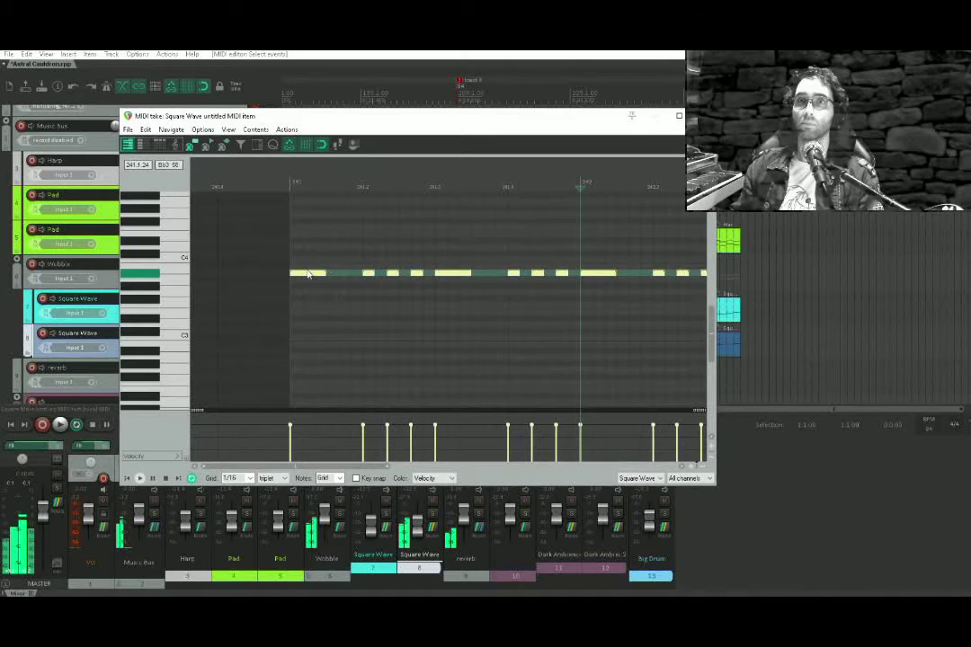
{"action": "key", "text": "Escape"}
{"action": "left_click", "coordinate": [708, 324]}
{"action": "key", "text": "space"}
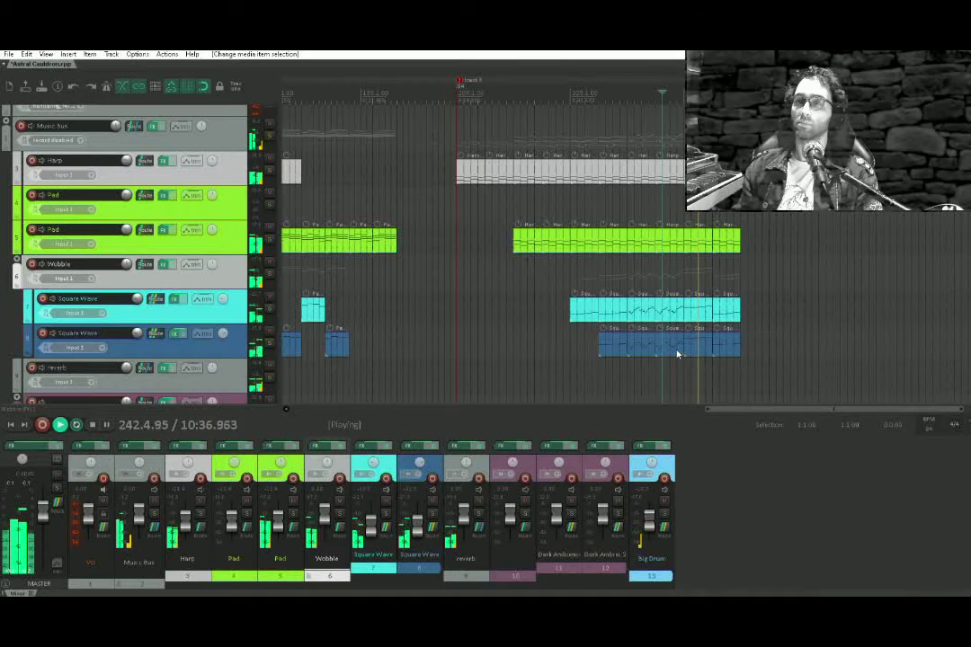
Delete both Square Wave items at measure 245 and replace them with duplicates of the two measure 241 items
{"action": "left_click_drag", "start_coordinate": [733, 308], "coordinate": [740, 378]}
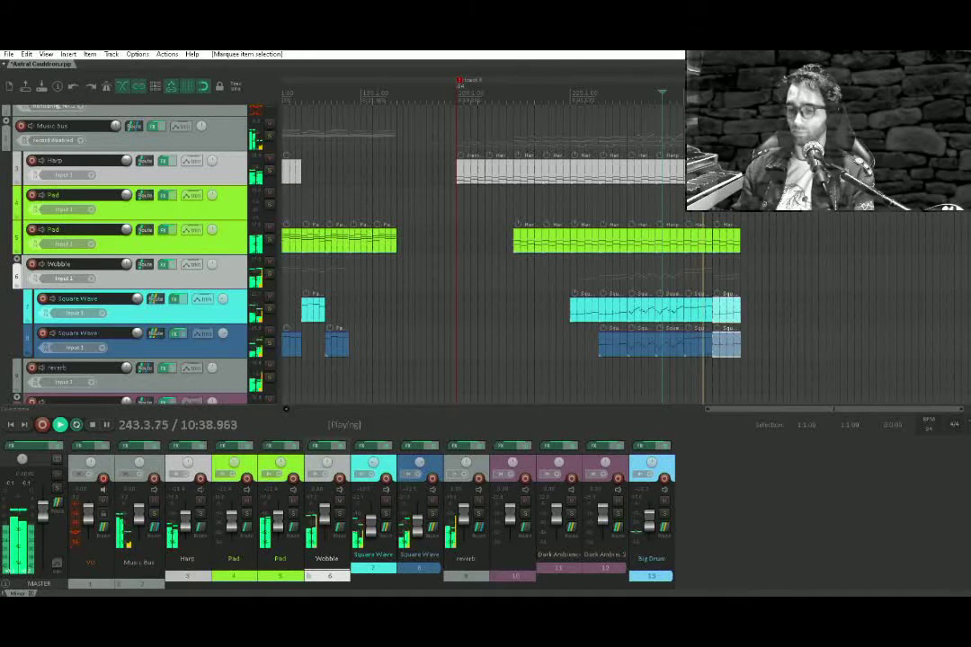
{"action": "key", "text": "Delete"}
{"action": "left_click_drag", "start_coordinate": [700, 307], "coordinate": [707, 360]}
{"action": "key", "text": "ctrl+d"}
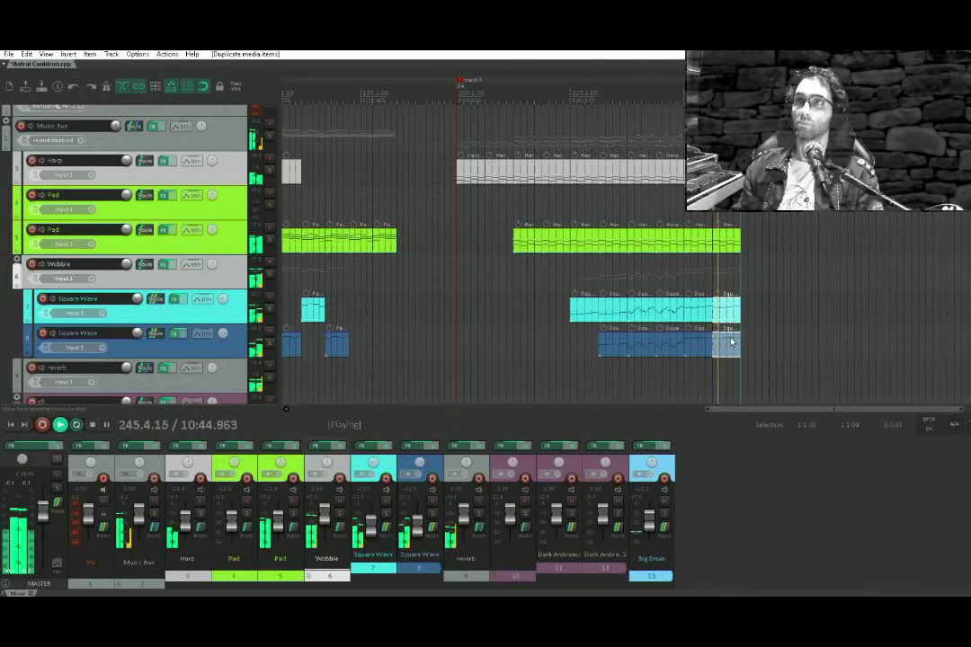
Duplicate the Harp, Pad and Big Drum items of measures 241 to 248 so they continue from measure 249
{"action": "left_click_drag", "start_coordinate": [776, 207], "coordinate": [695, 248]}
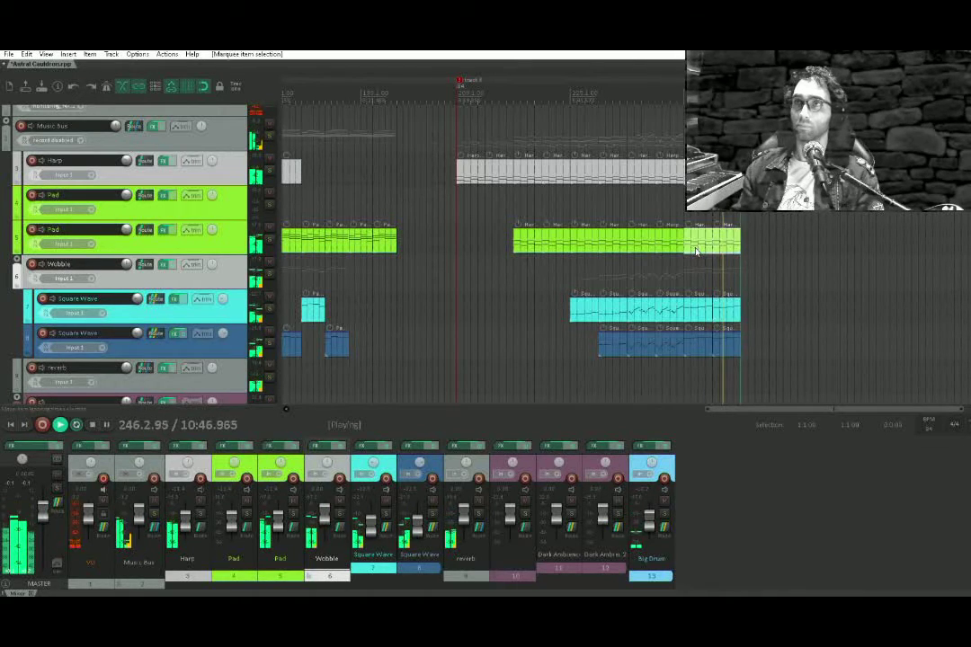
{"action": "key", "text": "ctrl+d"}
{"action": "left_click_drag", "start_coordinate": [735, 395], "coordinate": [781, 235]}
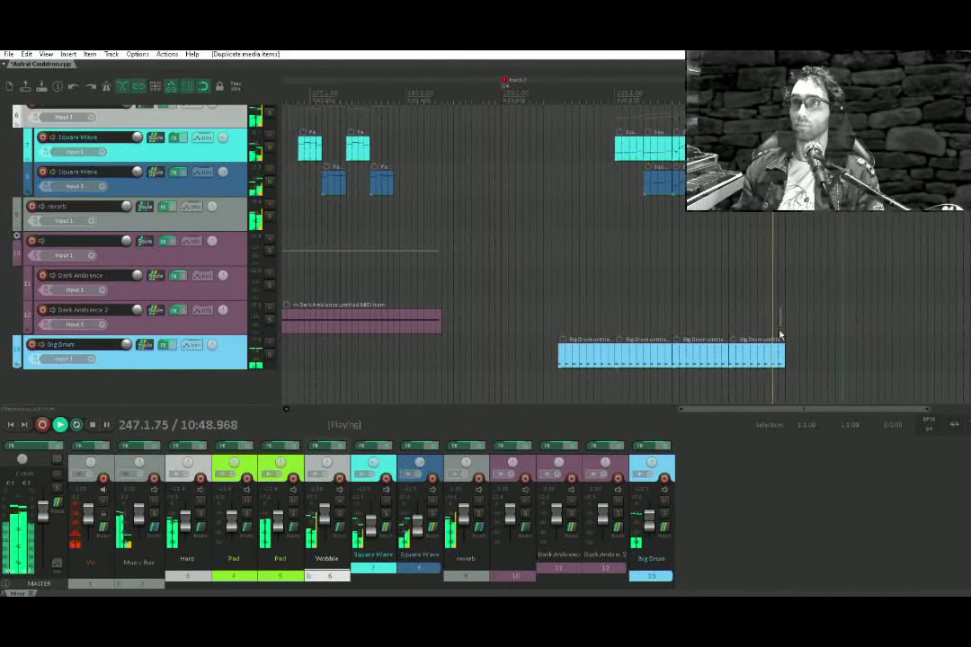
{"action": "left_click_drag", "start_coordinate": [781, 335], "coordinate": [769, 358]}
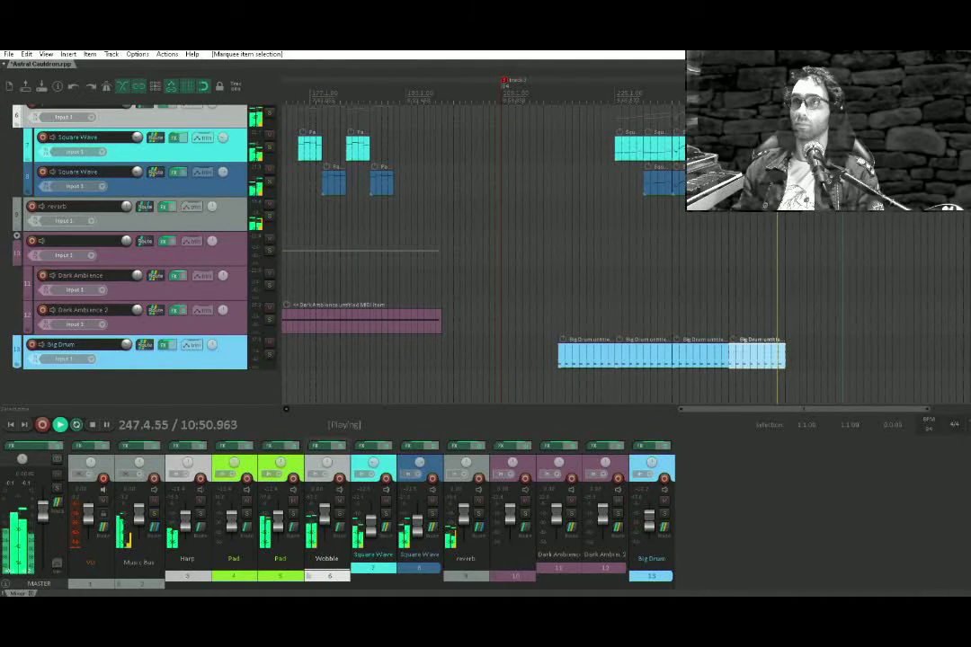
{"action": "key", "text": "ctrl+d"}
In the Big Drum item at measure 249, delete every note except the first and close the editor
{"action": "double_click", "coordinate": [818, 364]}
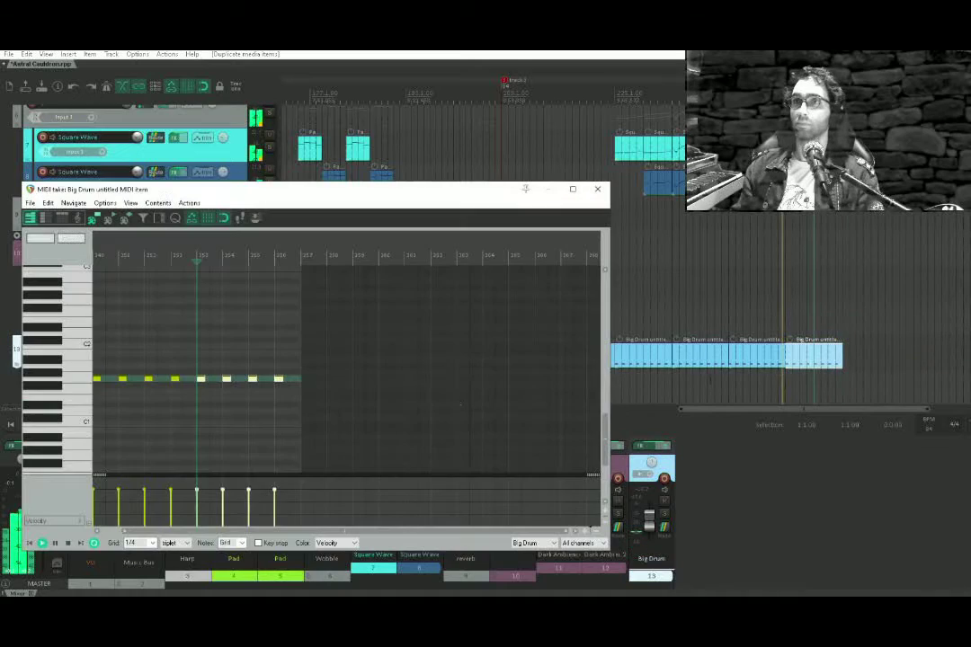
{"action": "left_click_drag", "start_coordinate": [343, 330], "coordinate": [131, 434]}
{"action": "key", "text": "Delete"}
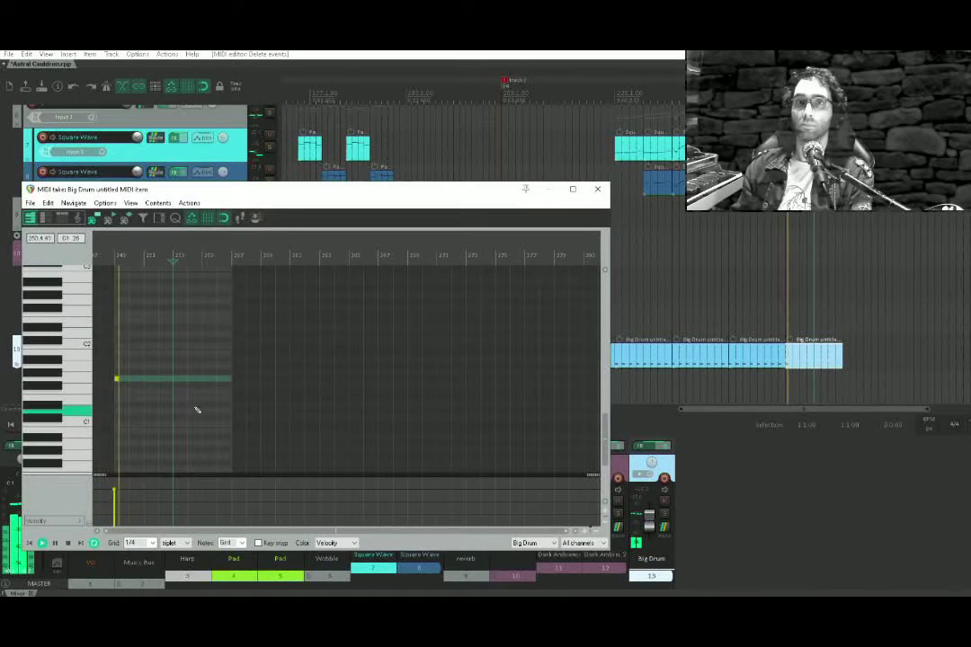
{"action": "left_click", "coordinate": [597, 188]}
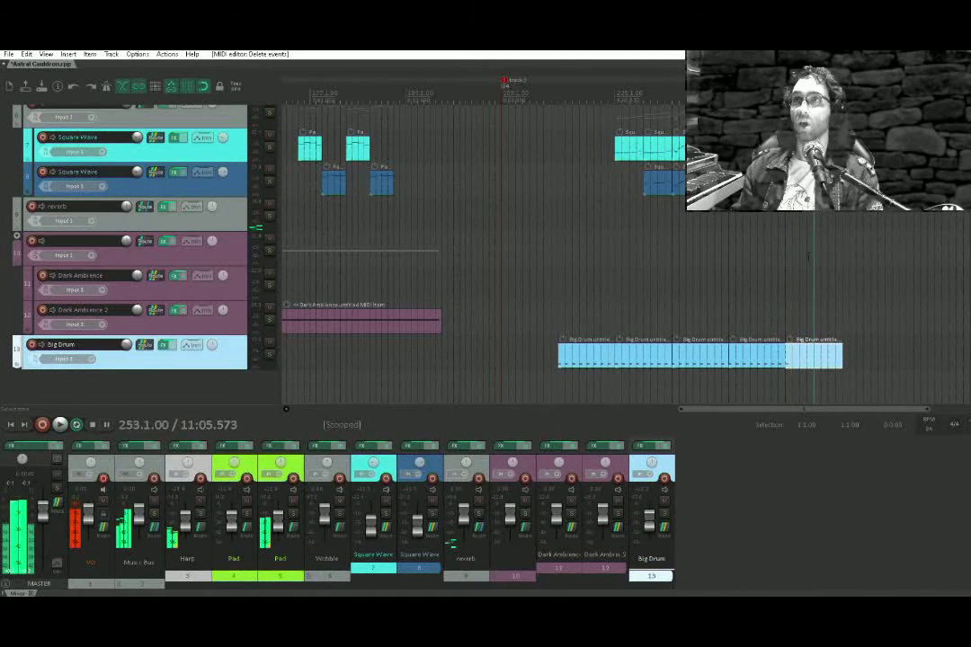
Audition the transition around measure 248 and save the project
{"action": "left_click", "coordinate": [779, 237]}
{"action": "key", "text": "space"}
{"action": "key", "text": "ctrl+s"}
{"action": "scroll", "coordinate": [769, 298], "scroll_direction": "up", "scroll_amount": 3}
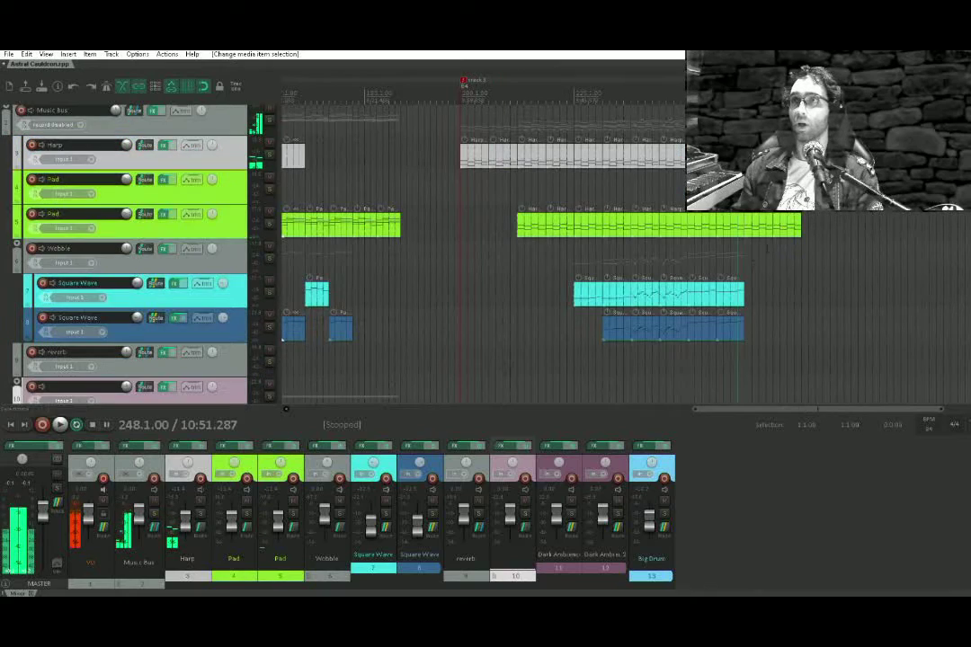
Duplicate the two Square Wave items at measure 245 so the copies start at measure 249
{"action": "scroll", "coordinate": [755, 298], "scroll_direction": "down", "scroll_amount": 2}
{"action": "left_click", "coordinate": [747, 170]}
{"action": "scroll", "coordinate": [747, 171], "scroll_direction": "up", "scroll_amount": 5}
{"action": "scroll", "coordinate": [732, 179], "scroll_direction": "down", "scroll_amount": 3}
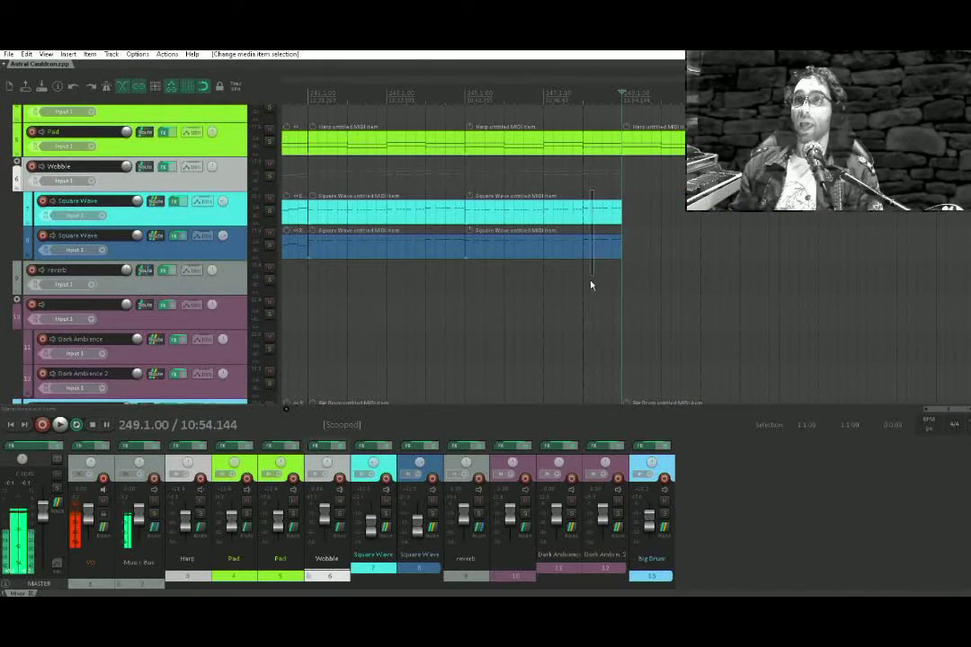
{"action": "left_click_drag", "start_coordinate": [592, 281], "coordinate": [703, 217]}
In the first Square Wave item at measure 249, delete all notes except the opening G3
{"action": "double_click", "coordinate": [703, 217]}
{"action": "scroll", "coordinate": [435, 331], "scroll_direction": "down", "scroll_amount": 3}
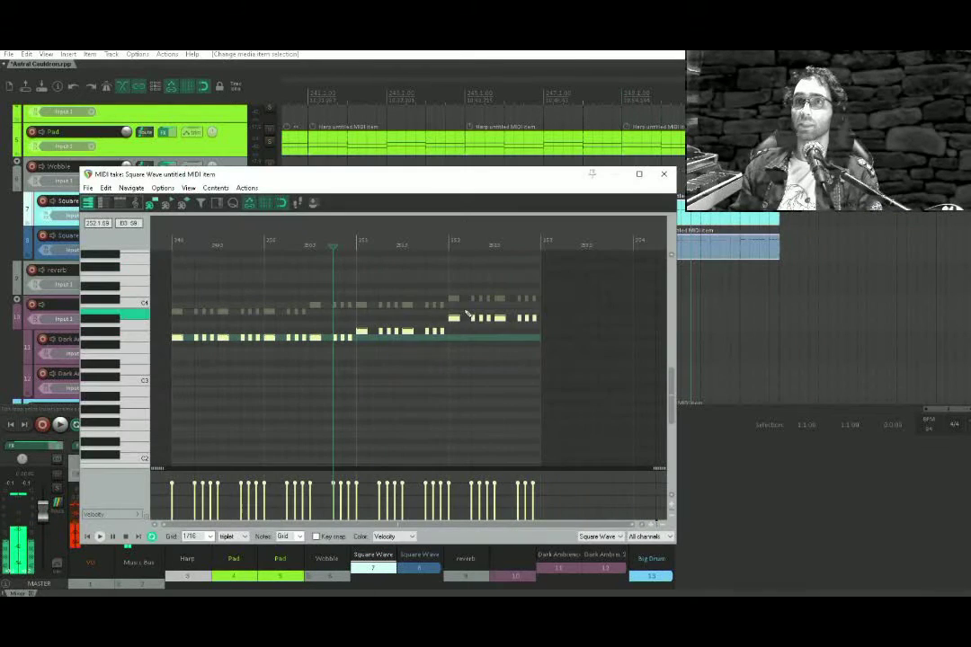
{"action": "left_click_drag", "start_coordinate": [553, 288], "coordinate": [205, 416]}
{"action": "key", "text": "Delete"}
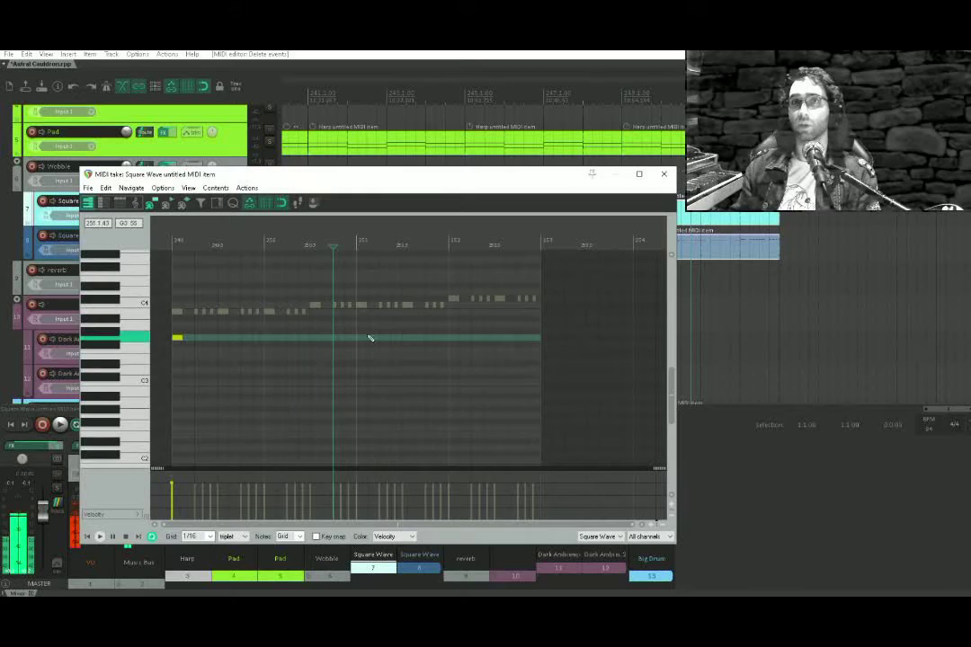
{"action": "left_click", "coordinate": [664, 174]}
In the second Square Wave item at measure 249, delete all notes except the opening B3 and play the transition
{"action": "left_click", "coordinate": [681, 248]}
{"action": "double_click", "coordinate": [682, 249]}
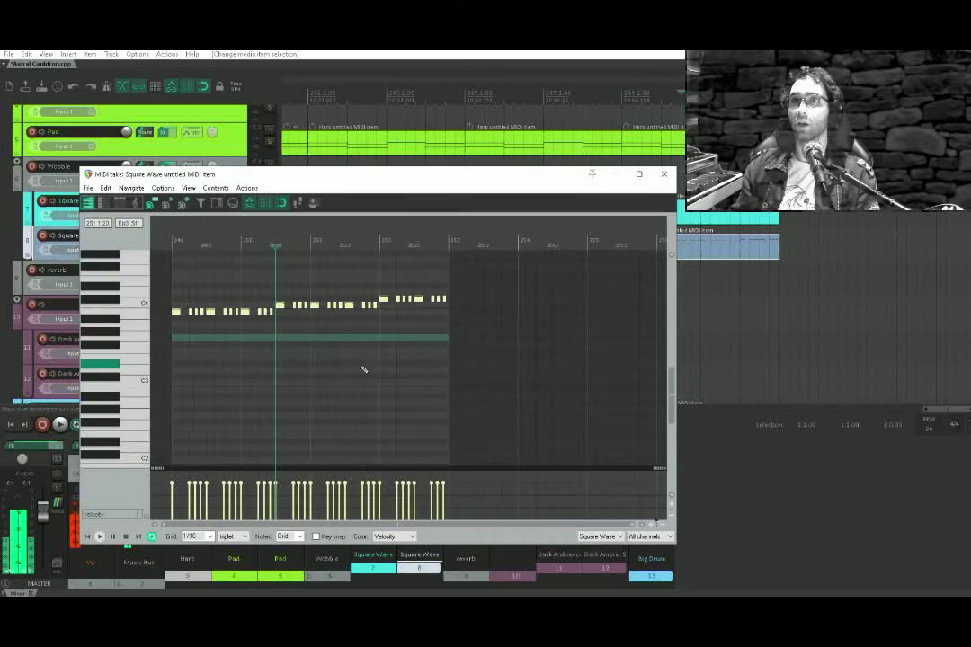
{"action": "left_click_drag", "start_coordinate": [481, 274], "coordinate": [186, 416]}
{"action": "key", "text": "Delete"}
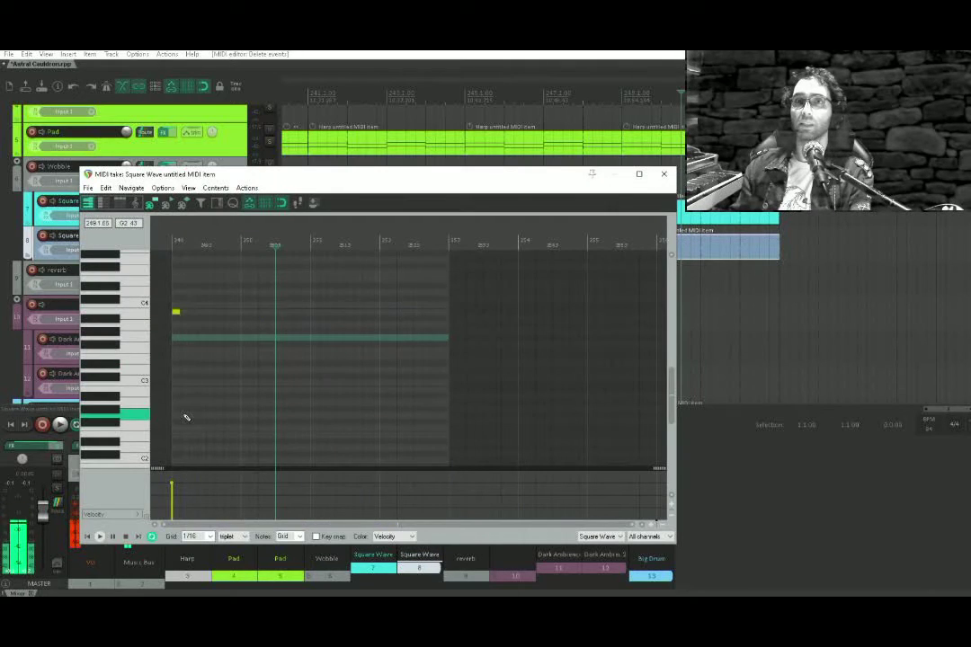
{"action": "left_click", "coordinate": [188, 325]}
{"action": "key", "text": "Escape"}
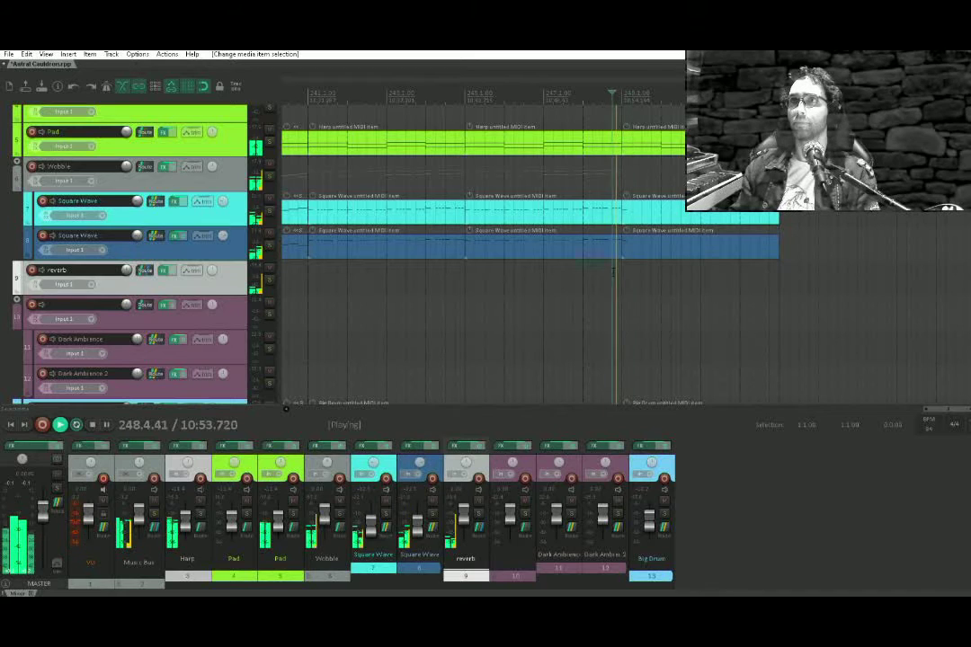
Try raising the remaining note of the first Square Wave item at measure 249 to B3
{"action": "left_click", "coordinate": [637, 219]}
{"action": "double_click", "coordinate": [637, 218]}
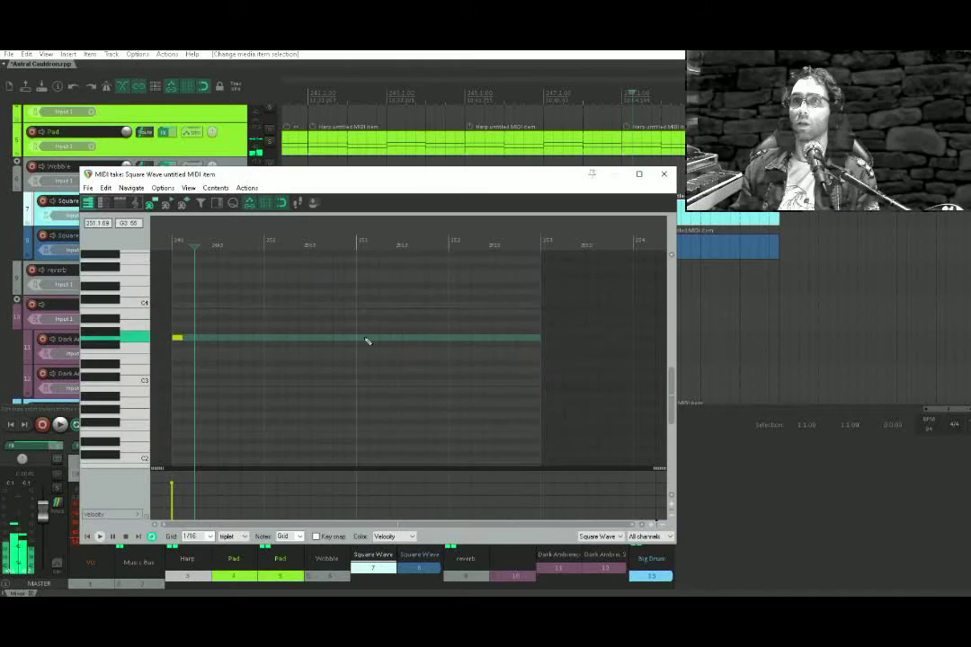
{"action": "left_click_drag", "start_coordinate": [179, 341], "coordinate": [179, 317]}
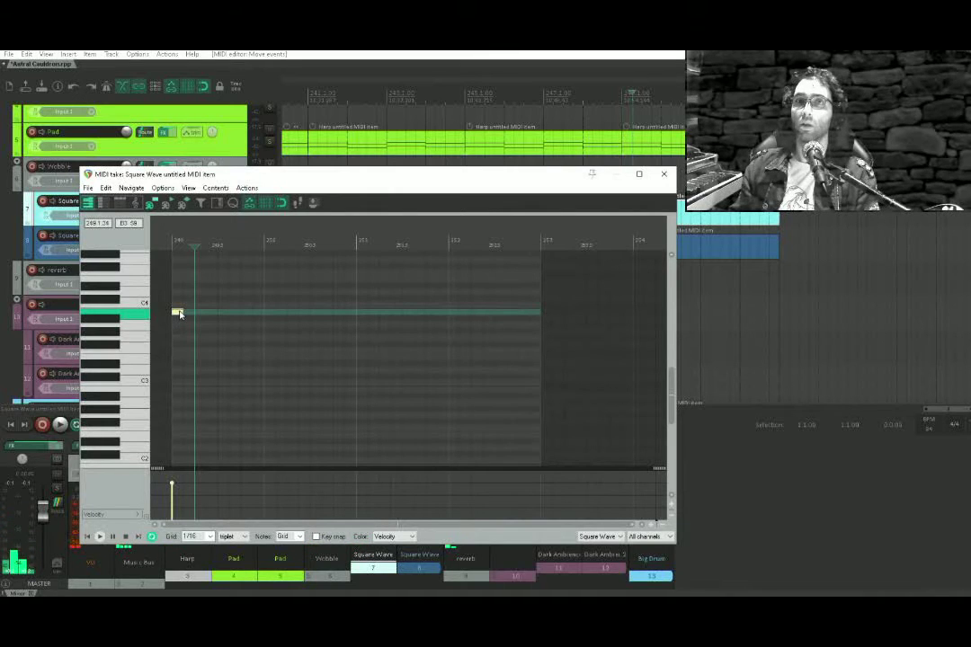
{"action": "left_click", "coordinate": [664, 173]}
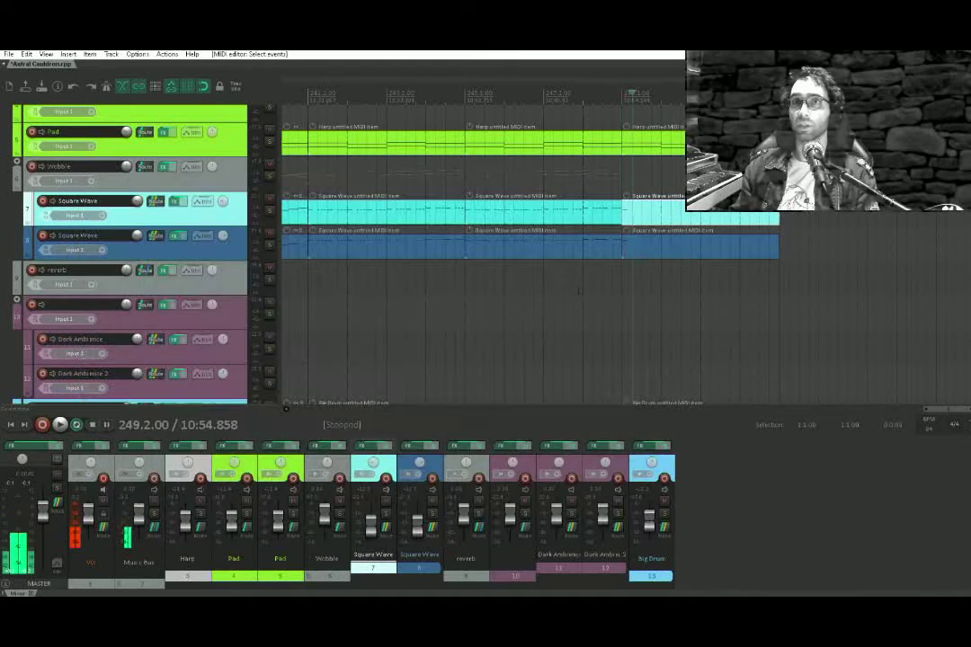
Raise the remaining note of the second Square Wave item at measure 249 to D4 and play back the transition
{"action": "double_click", "coordinate": [634, 238]}
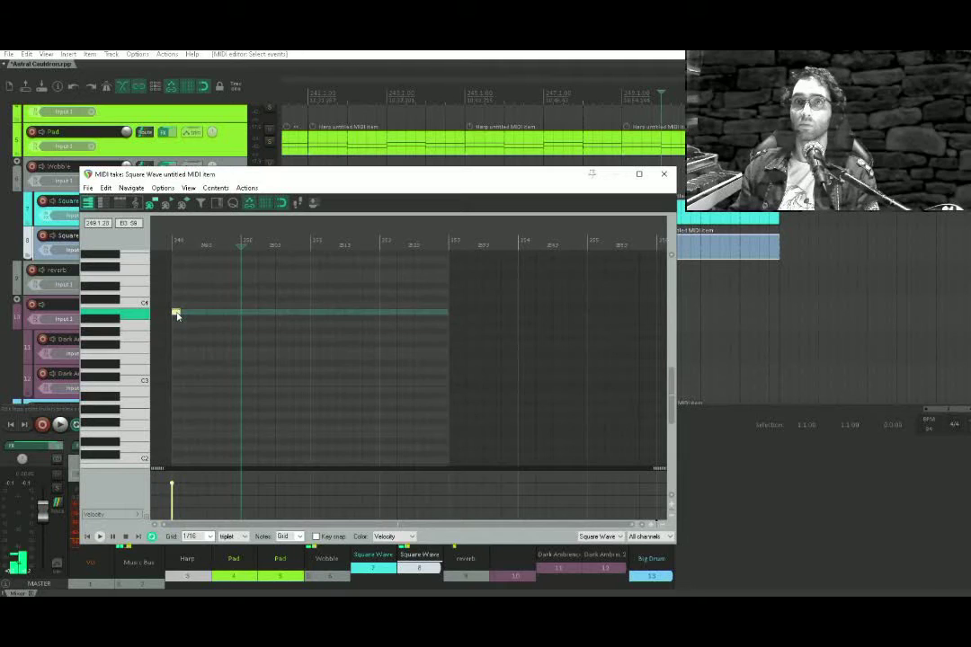
{"action": "left_click_drag", "start_coordinate": [178, 312], "coordinate": [176, 292]}
{"action": "key", "text": "Escape"}
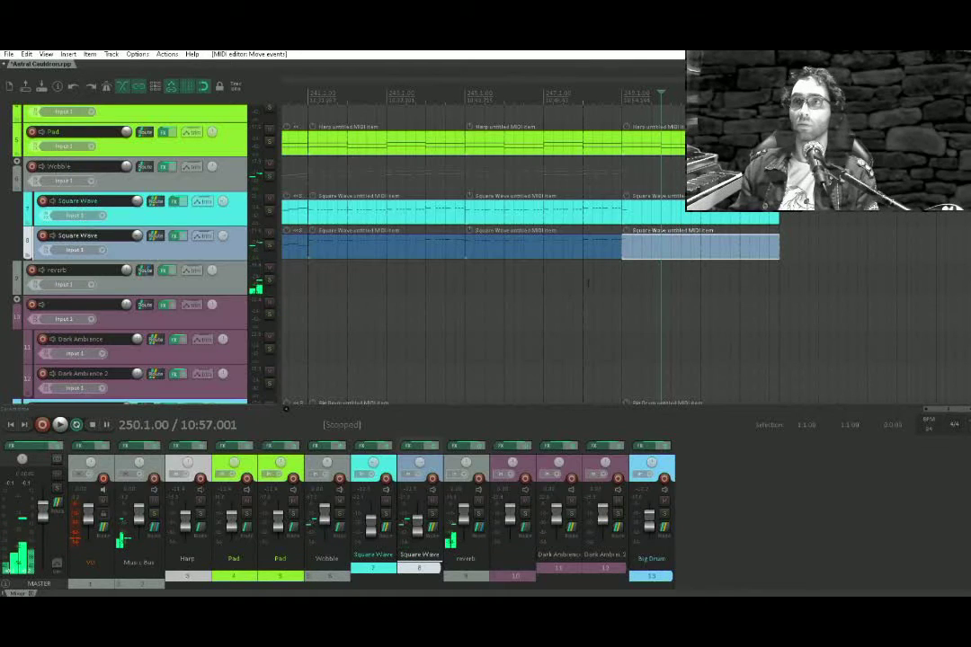
{"action": "left_click", "coordinate": [603, 275]}
{"action": "key", "text": "space"}
{"action": "scroll", "coordinate": [654, 273], "scroll_direction": "up", "scroll_amount": 2}
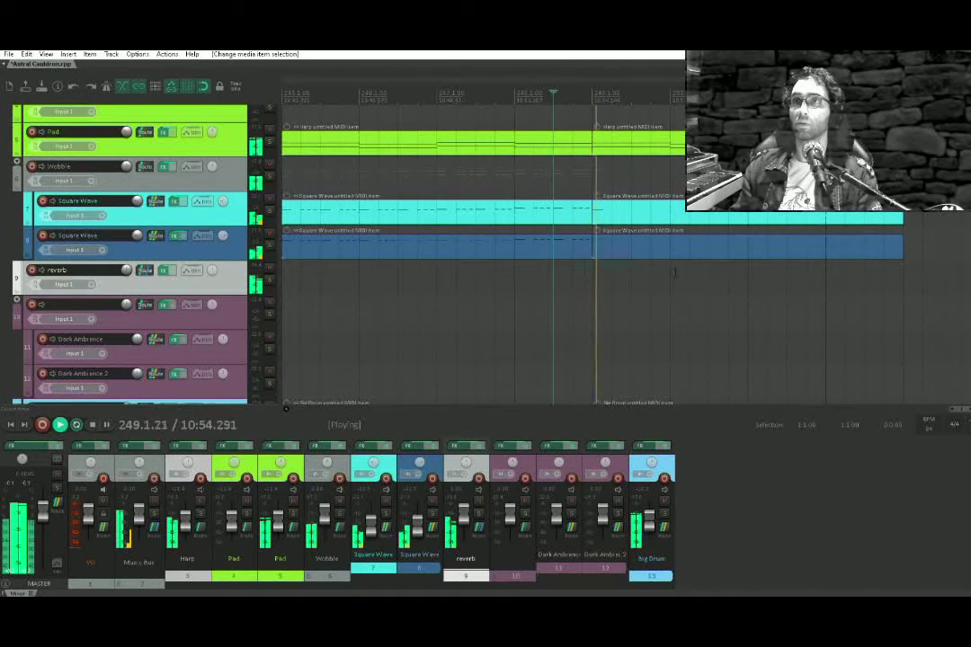
{"action": "key", "text": "space"}
Lengthen the G3 in the first Square Wave item and the D4 in the second at measure 249 into sustained notes
{"action": "double_click", "coordinate": [627, 213]}
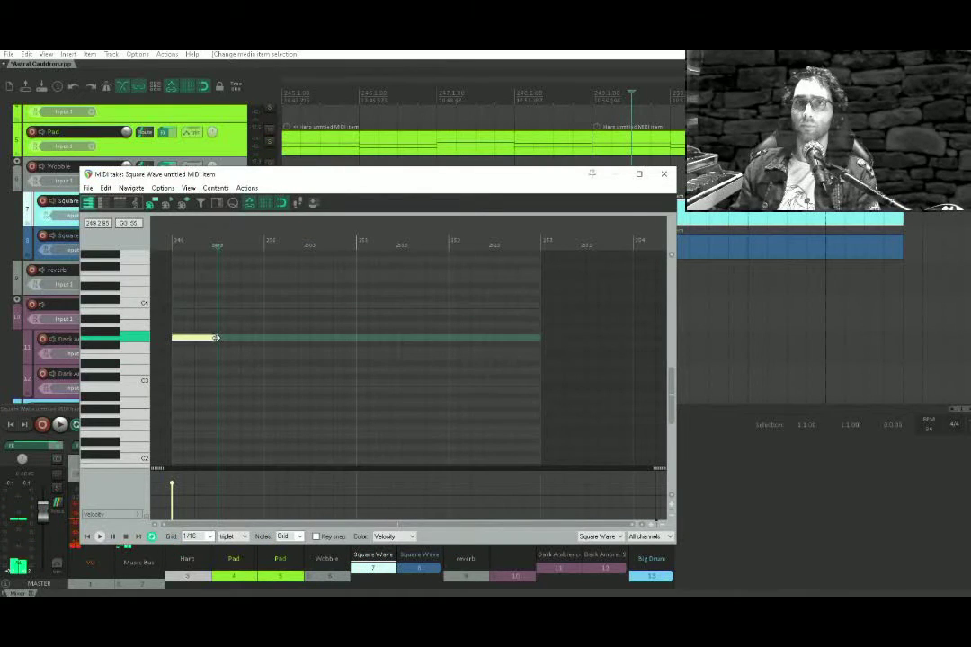
{"action": "left_click_drag", "start_coordinate": [216, 338], "coordinate": [218, 338]}
{"action": "key", "text": "Escape"}
{"action": "double_click", "coordinate": [676, 247]}
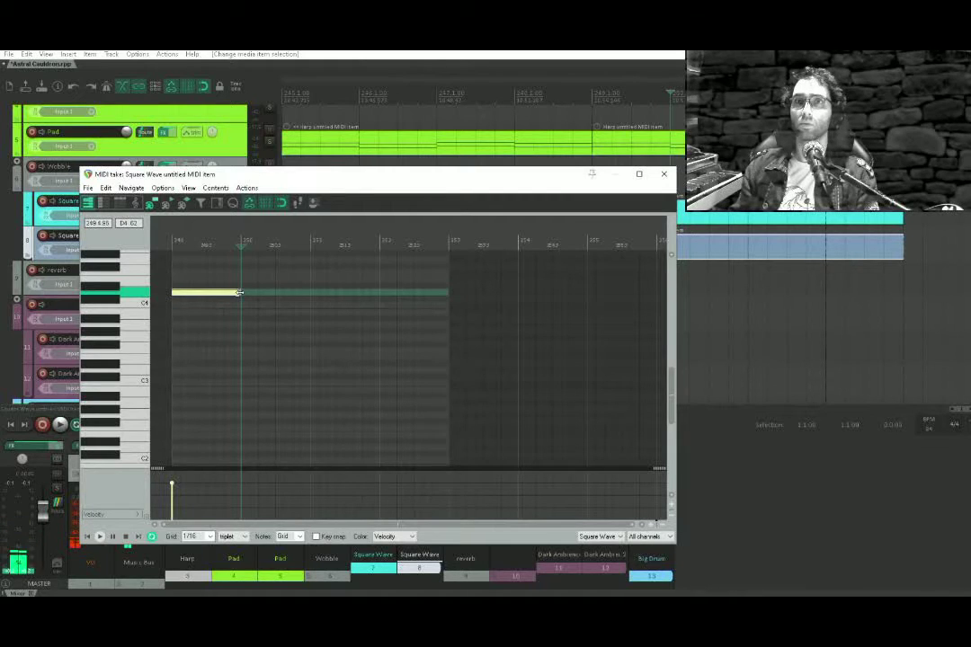
{"action": "left_click_drag", "start_coordinate": [239, 292], "coordinate": [241, 292]}
{"action": "key", "text": "Escape"}
{"action": "left_click", "coordinate": [558, 290]}
{"action": "double_click", "coordinate": [655, 252]}
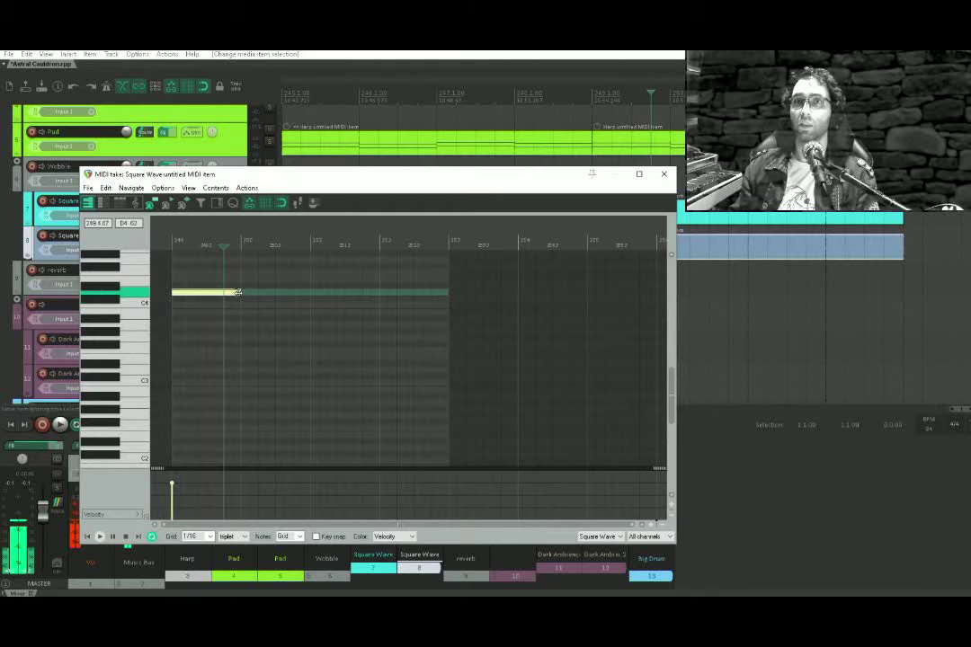
{"action": "key", "text": "Escape"}
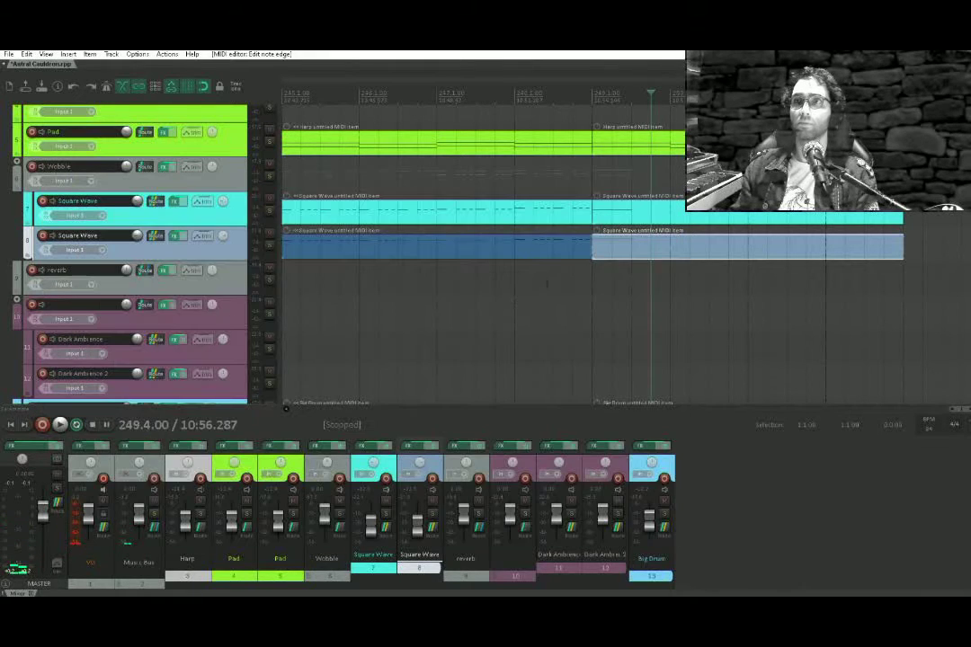
Play the arrangement from the end of measure 248 and select the Harp and Pad items in measures 249 to 256
{"action": "key", "text": "space"}
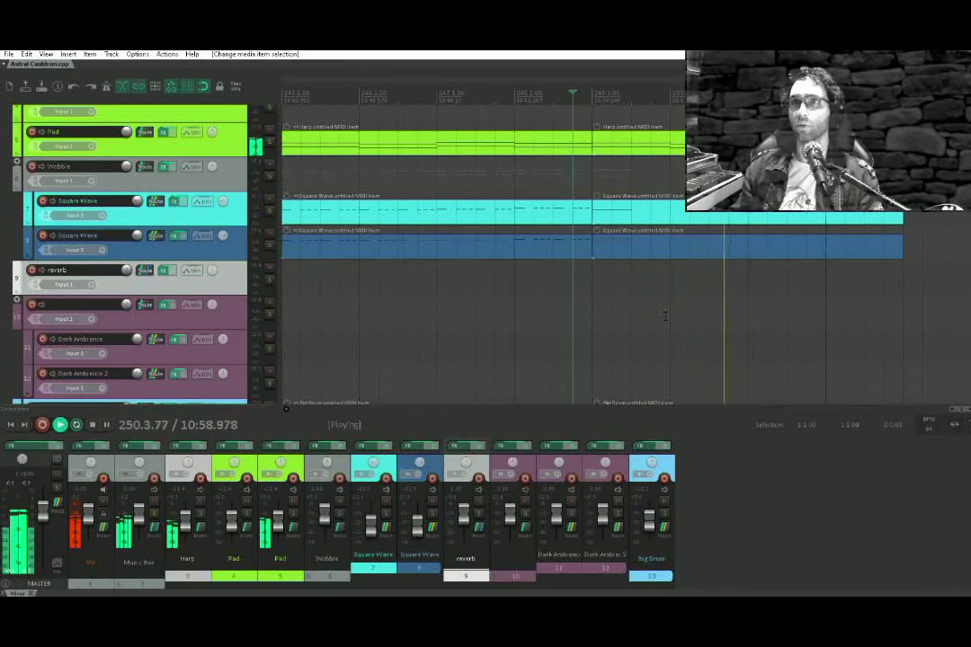
{"action": "scroll", "coordinate": [665, 315], "scroll_direction": "down", "scroll_amount": 8}
{"action": "left_click_drag", "start_coordinate": [672, 228], "coordinate": [607, 286]}
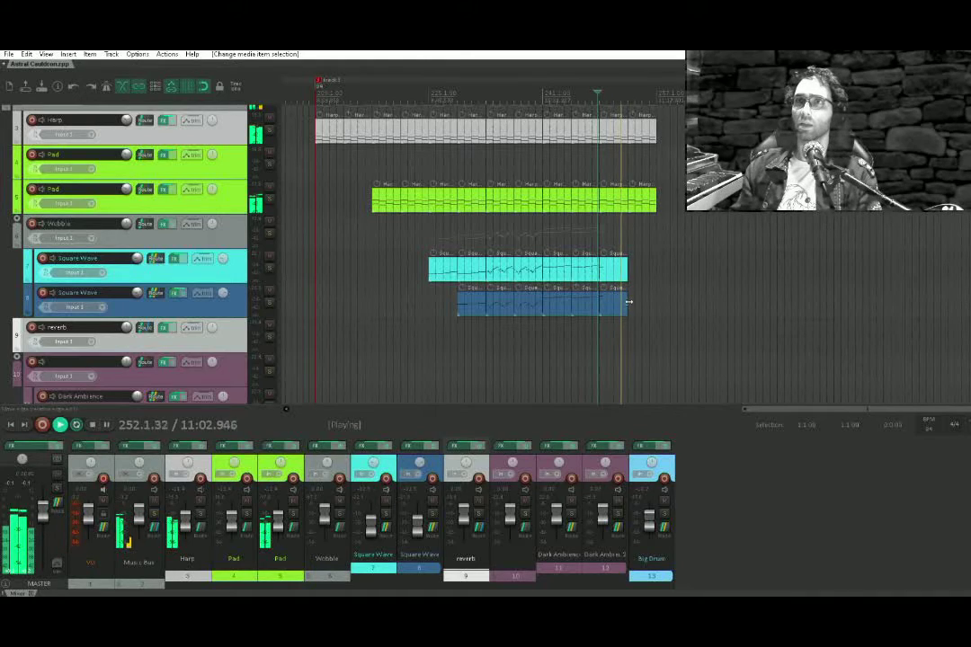
{"action": "left_click_drag", "start_coordinate": [607, 307], "coordinate": [602, 281]}
{"action": "left_click_drag", "start_coordinate": [631, 240], "coordinate": [541, 163]}
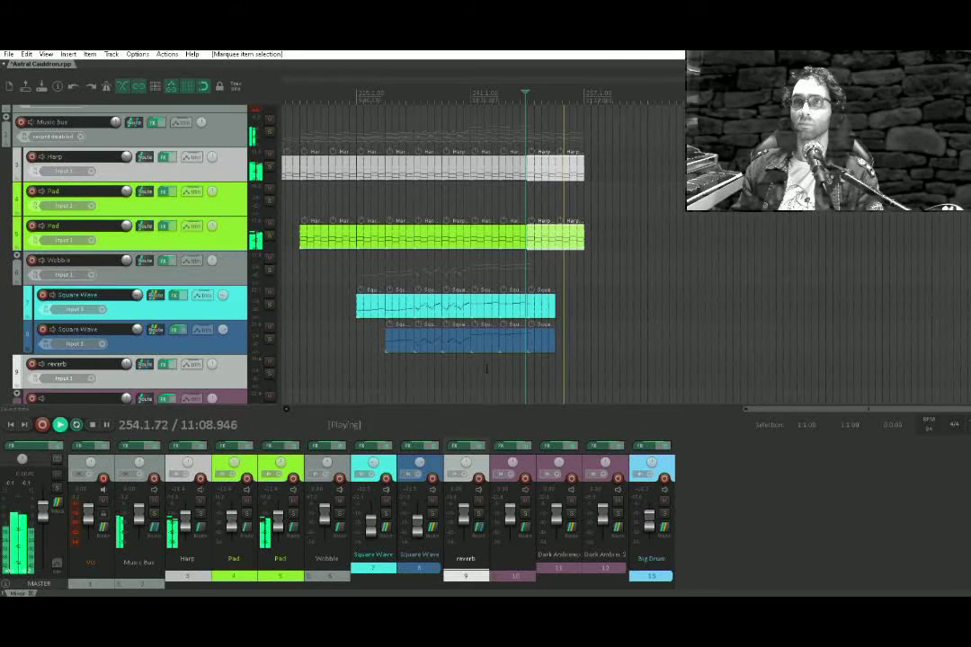
Copy the Harp, Pad and Square Wave items of measures 241 to 248 to measure 257, and those of 233 to 240 to measure 265
{"action": "left_click_drag", "start_coordinate": [486, 369], "coordinate": [600, 168]}
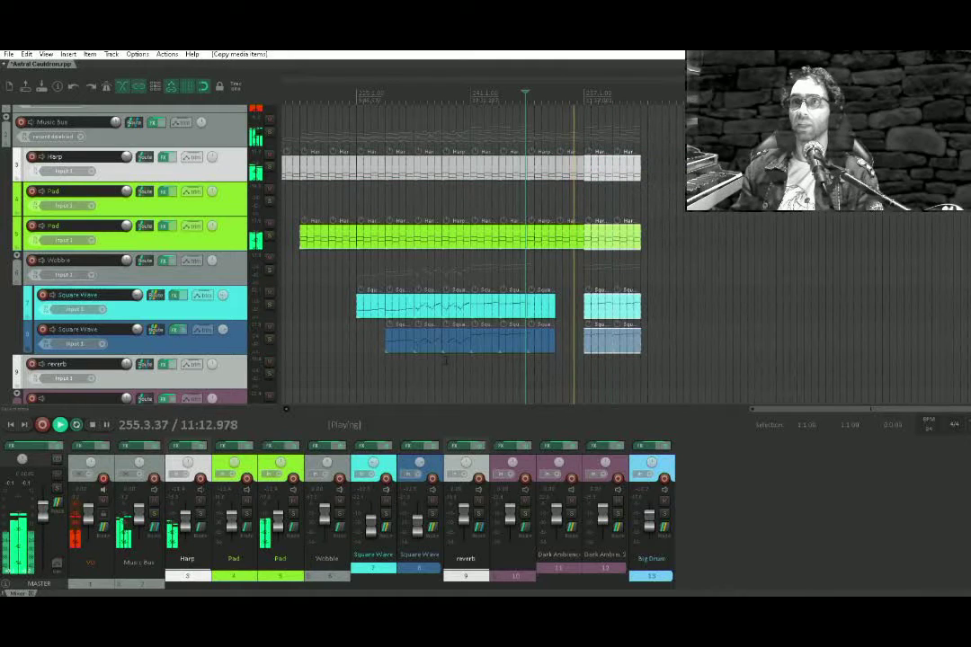
{"action": "mouse_move", "coordinate": [445, 360]}
{"action": "left_mouse_down"}
{"action": "mouse_move", "coordinate": [419, 154]}
{"action": "mouse_move", "coordinate": [422, 164]}
{"action": "mouse_move", "coordinate": [677, 167]}
{"action": "mouse_move", "coordinate": [662, 171]}
{"action": "left_mouse_up"}
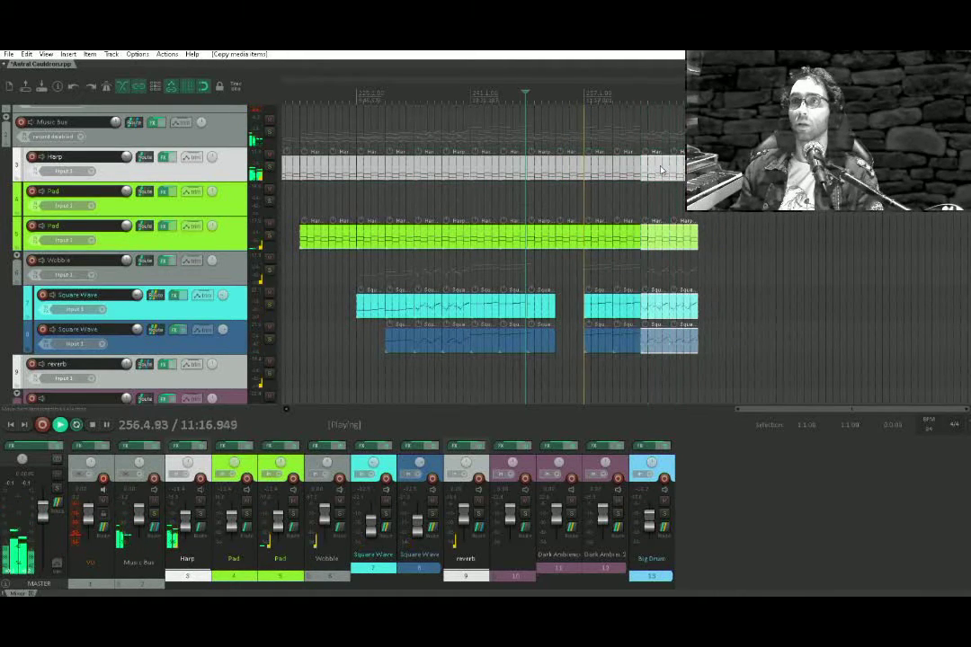
{"action": "key", "text": "space"}
Replace the Square Wave items of both tracks in measures 257 to 264 with copies of the items from measures 229 to 232
{"action": "left_click_drag", "start_coordinate": [620, 360], "coordinate": [602, 308]}
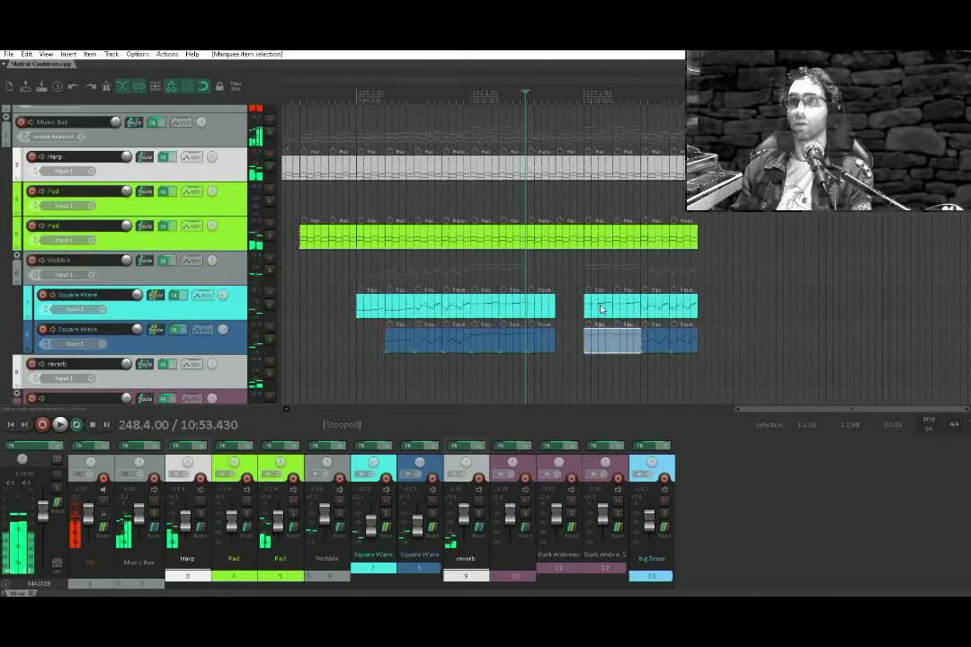
{"action": "key", "text": "Delete"}
{"action": "left_click_drag", "start_coordinate": [411, 307], "coordinate": [630, 309]}
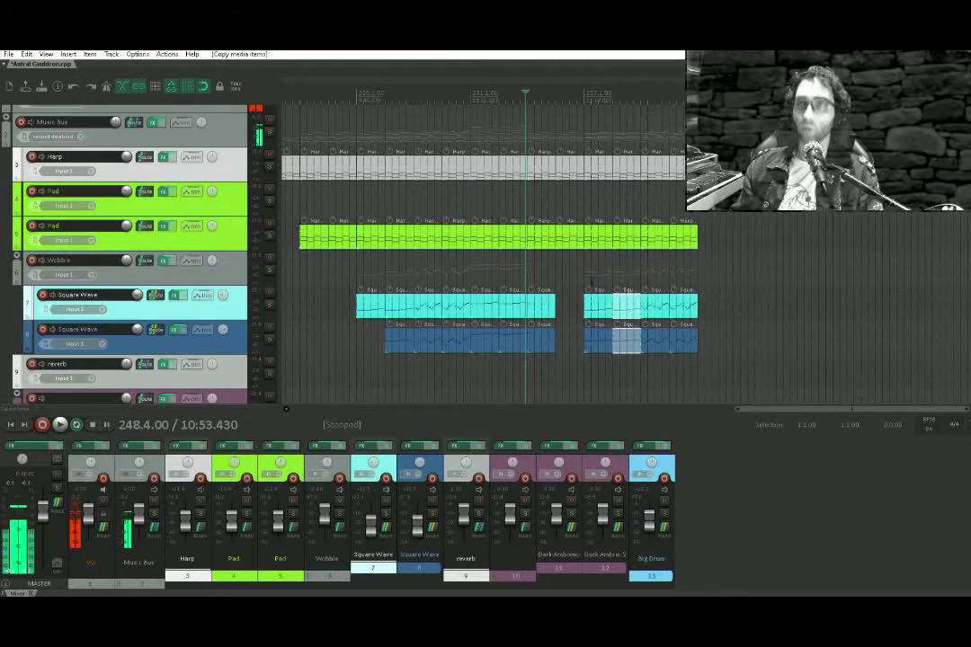
Copy the Pad items of measures 257 to 272 from track 5 to Pad track 4 and play from measure 253
{"action": "left_click", "coordinate": [600, 274]}
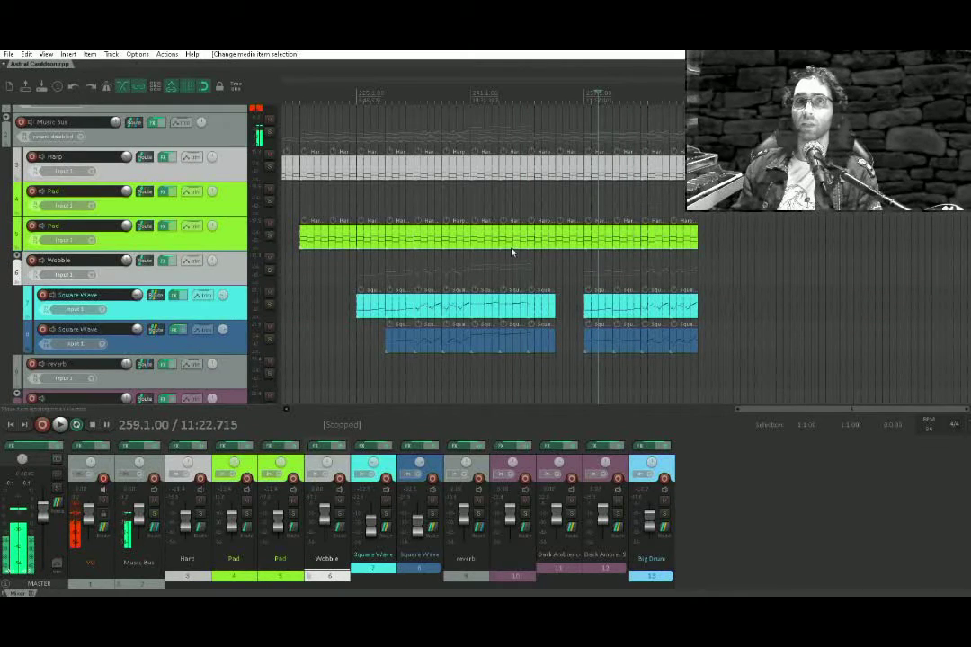
{"action": "mouse_move", "coordinate": [594, 236]}
{"action": "left_mouse_down"}
{"action": "mouse_move", "coordinate": [687, 254]}
{"action": "mouse_move", "coordinate": [599, 214]}
{"action": "left_mouse_up"}
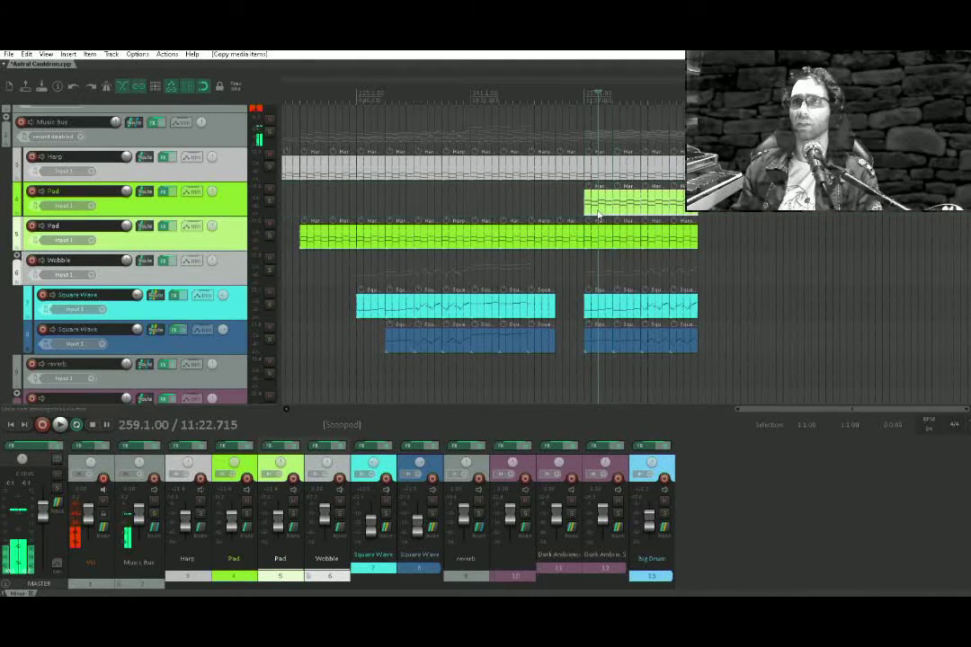
{"action": "left_click", "coordinate": [568, 231]}
{"action": "key", "text": "space"}
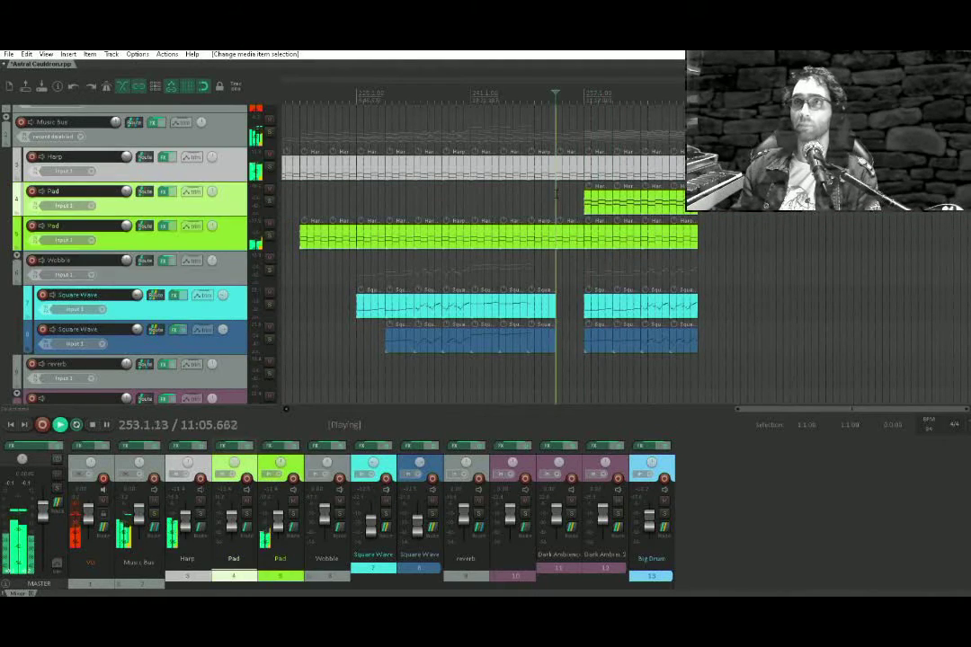
Copy the Big Drum items to cover measures 257 to 272 and inspect the notes of the item at measure 257
{"action": "scroll", "coordinate": [483, 353], "scroll_direction": "down", "scroll_amount": 5}
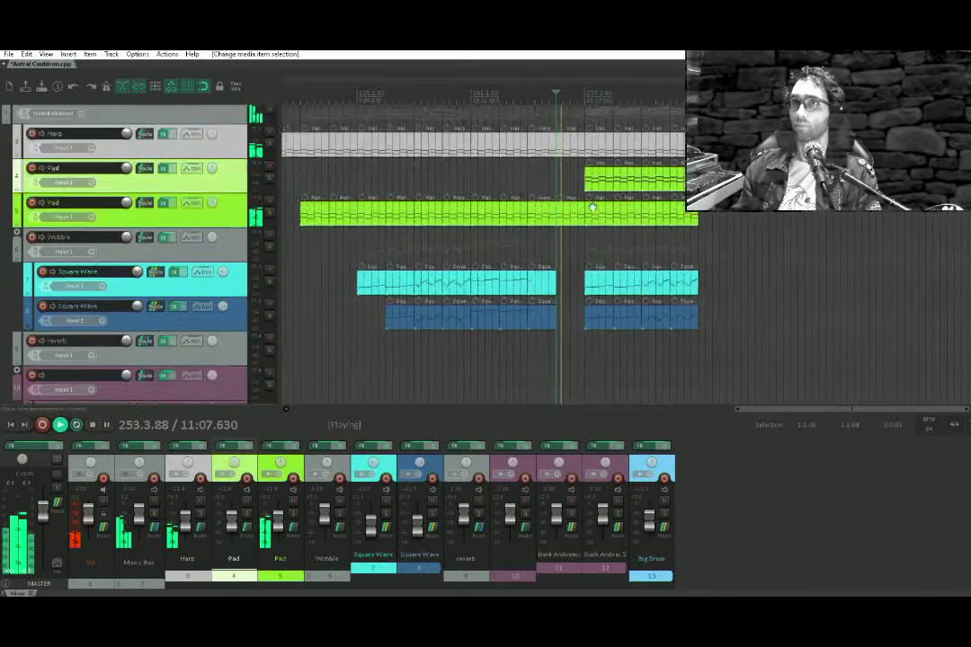
{"action": "left_click_drag", "start_coordinate": [483, 354], "coordinate": [642, 368]}
{"action": "double_click", "coordinate": [592, 364]}
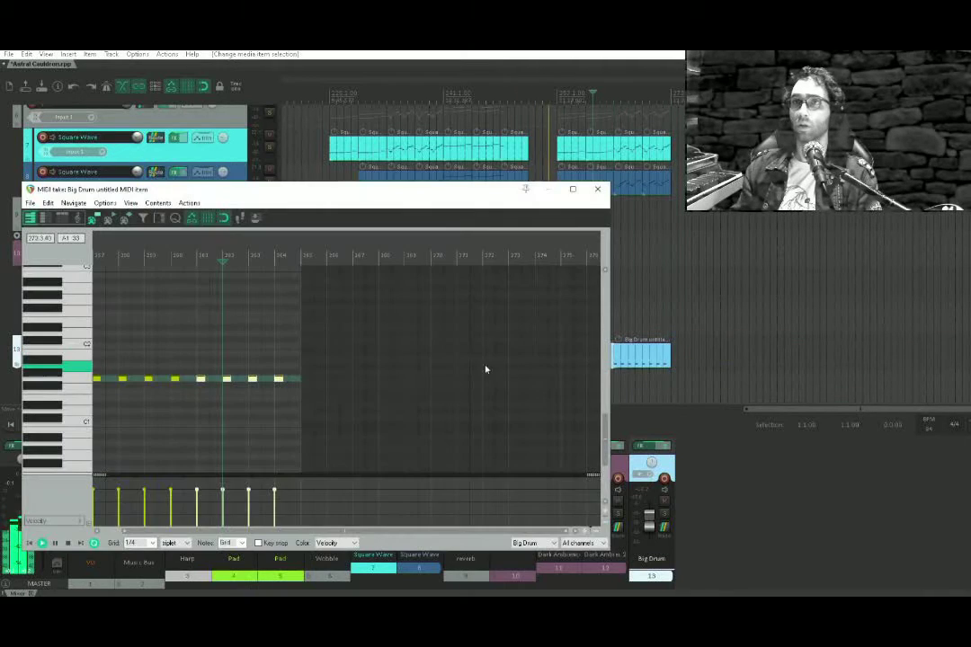
{"action": "scroll", "coordinate": [312, 368], "scroll_direction": "up", "scroll_amount": 2}
{"action": "scroll", "coordinate": [312, 370], "scroll_direction": "up", "scroll_amount": 2}
{"action": "scroll", "coordinate": [327, 382], "scroll_direction": "left", "scroll_amount": 4}
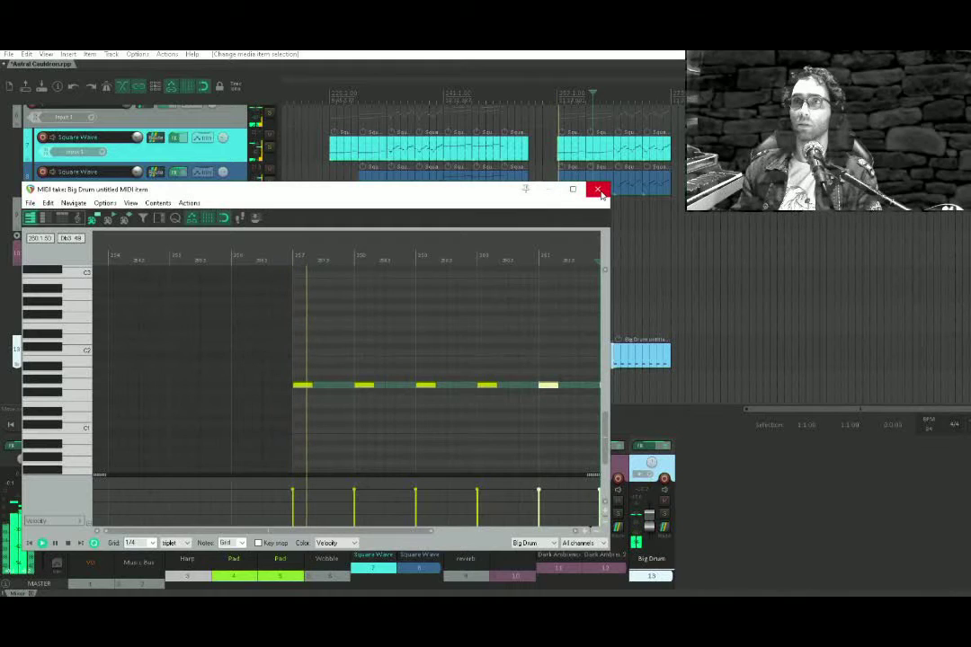
{"action": "key", "text": "space"}
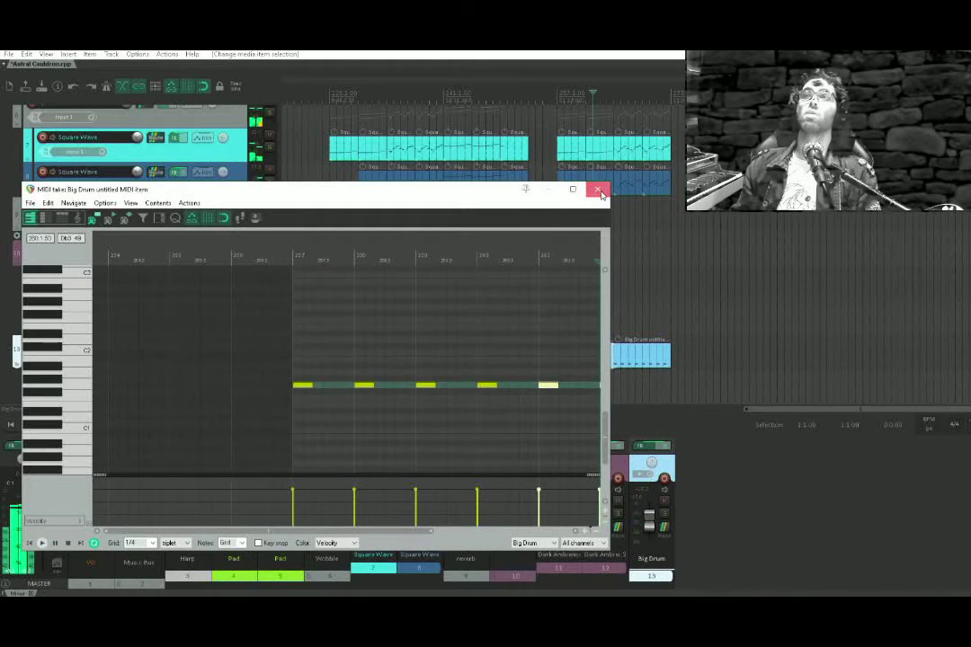
{"action": "left_click", "coordinate": [599, 191]}
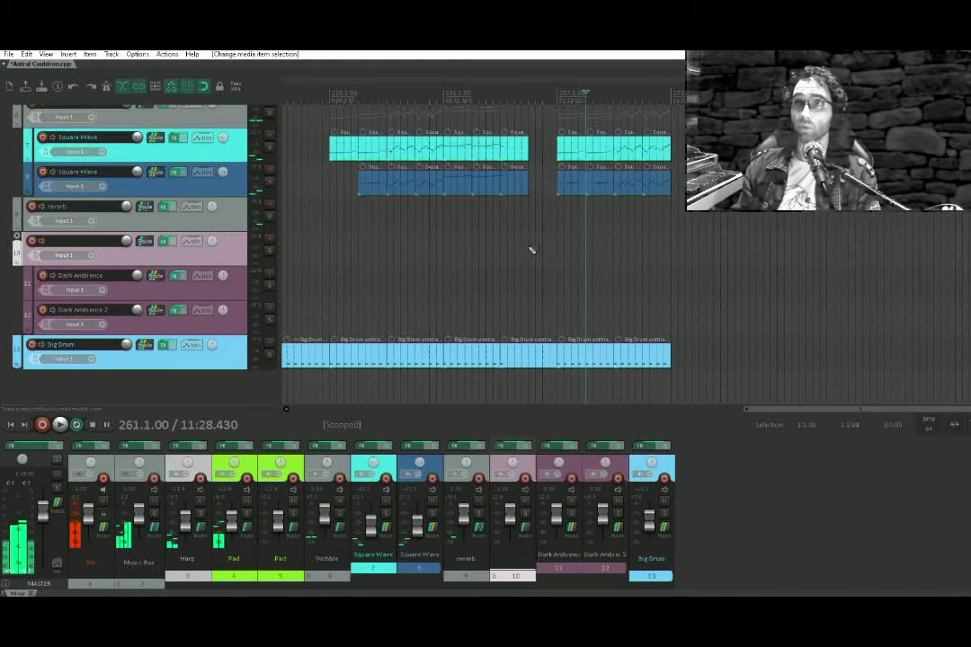
Open the Big Drum item starting at measure 257 for MIDI editing
{"action": "scroll", "coordinate": [531, 250], "scroll_direction": "up", "scroll_amount": 3}
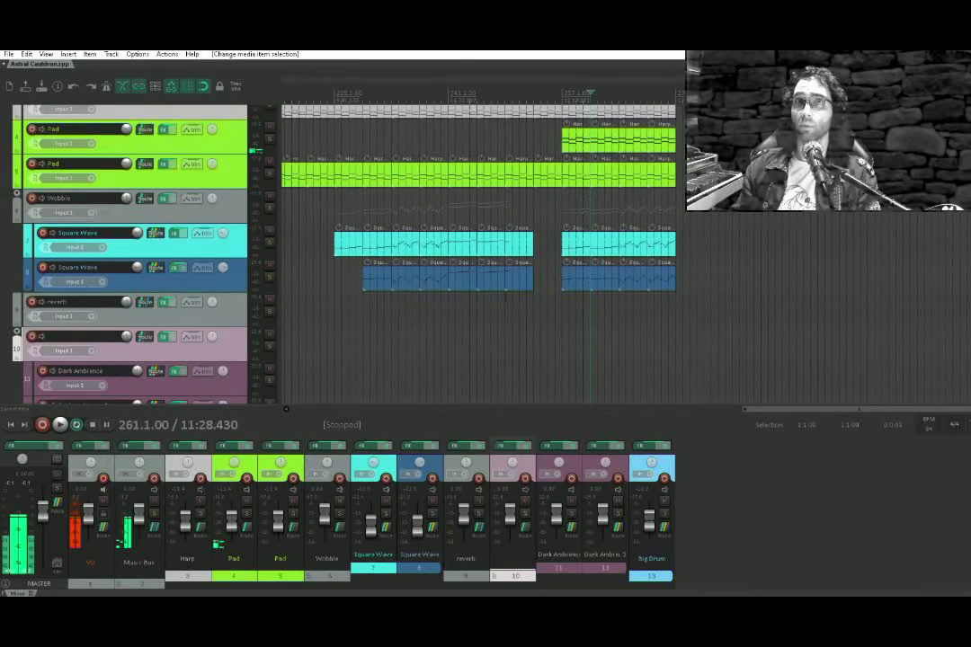
{"action": "scroll", "coordinate": [508, 153], "scroll_direction": "down", "scroll_amount": 3}
{"action": "double_click", "coordinate": [585, 363]}
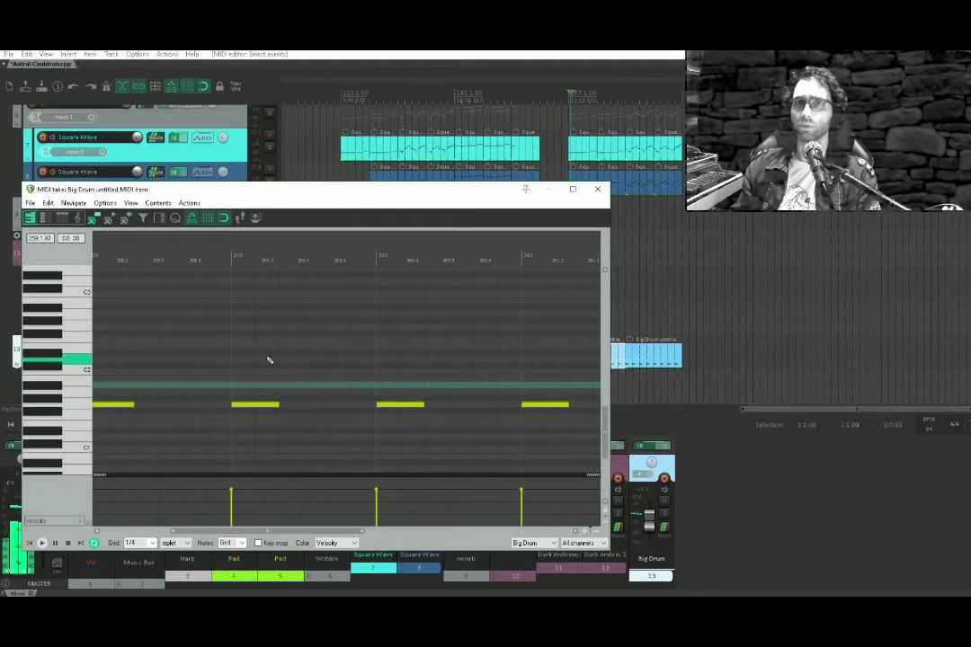
Try three quarter-triplet Eb2 hits in the second half of measure 258 of the Big Drum part and play them back
{"action": "scroll", "coordinate": [268, 378], "scroll_direction": "left", "scroll_amount": 2}
{"action": "left_click", "coordinate": [241, 405]}
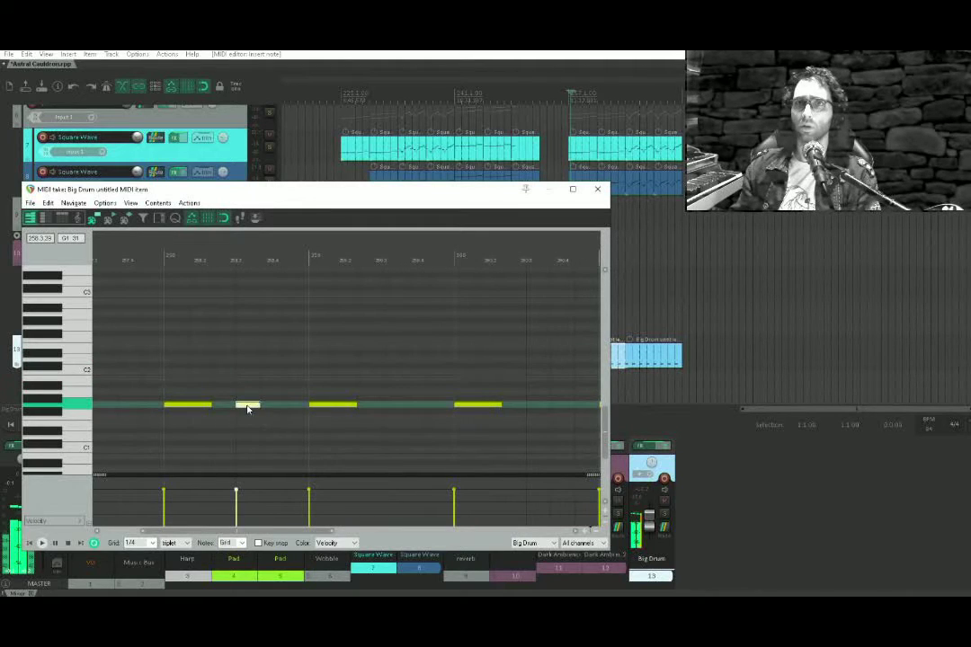
{"action": "left_click_drag", "start_coordinate": [248, 410], "coordinate": [253, 358]}
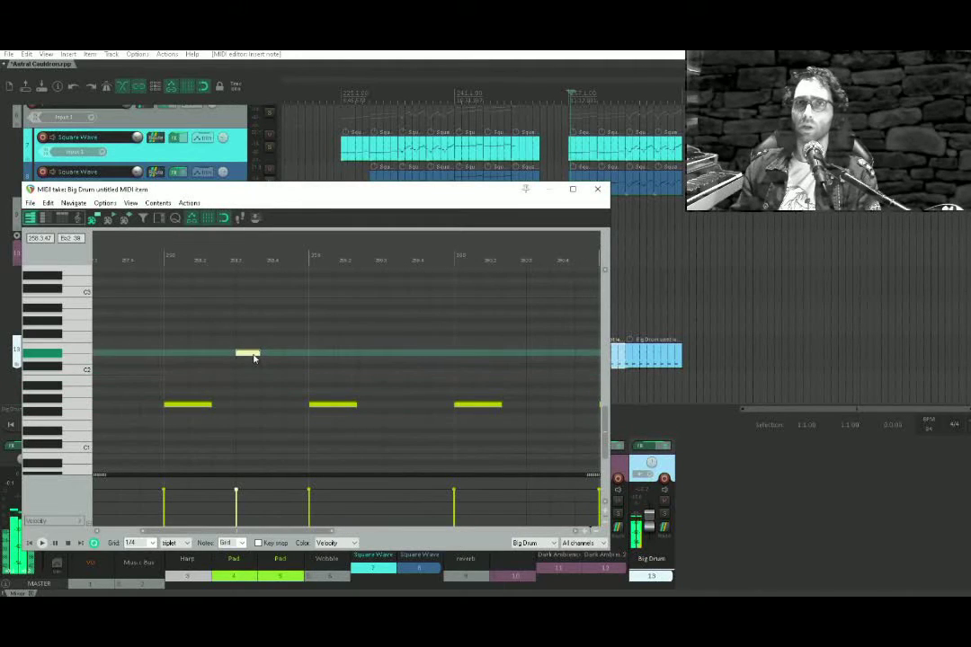
{"action": "left_click", "coordinate": [190, 406]}
{"action": "left_click", "coordinate": [245, 356]}
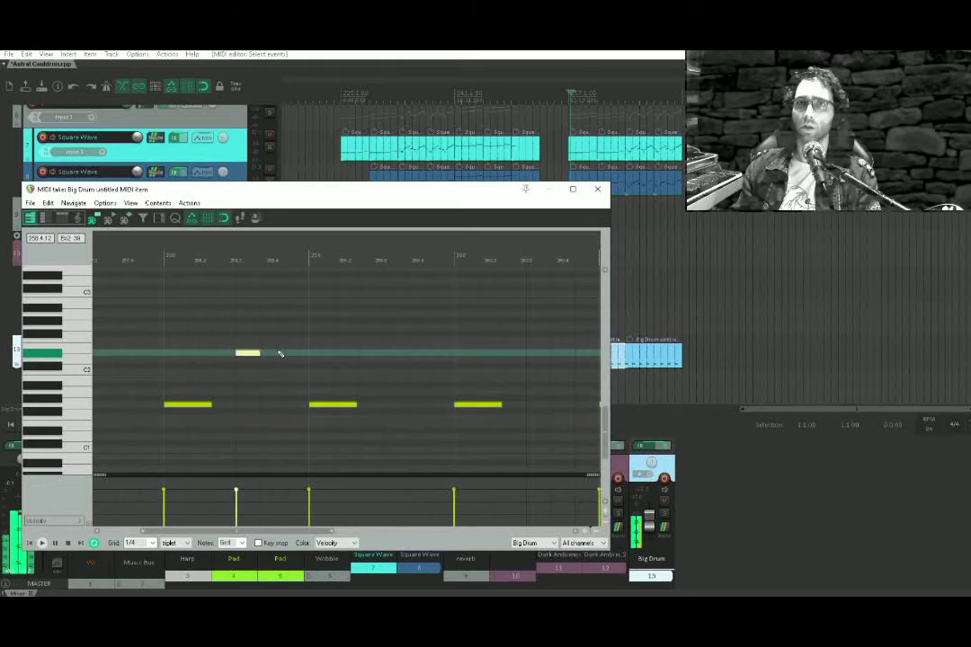
{"action": "left_click", "coordinate": [280, 353]}
{"action": "left_click", "coordinate": [300, 354]}
{"action": "scroll", "coordinate": [212, 391], "scroll_direction": "left", "scroll_amount": 1}
{"action": "key", "text": "space"}
{"action": "left_click", "coordinate": [176, 399]}
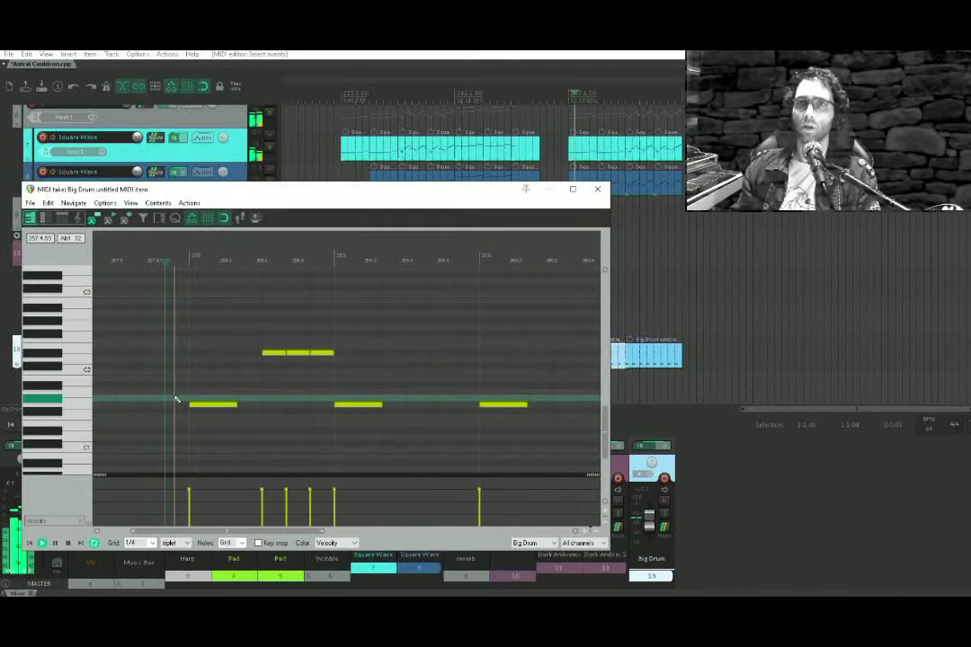
{"action": "key", "text": "space"}
Undo the added Eb2 hits and delete the remaining extra note in measure 258
{"action": "key", "text": "ctrl+z"}
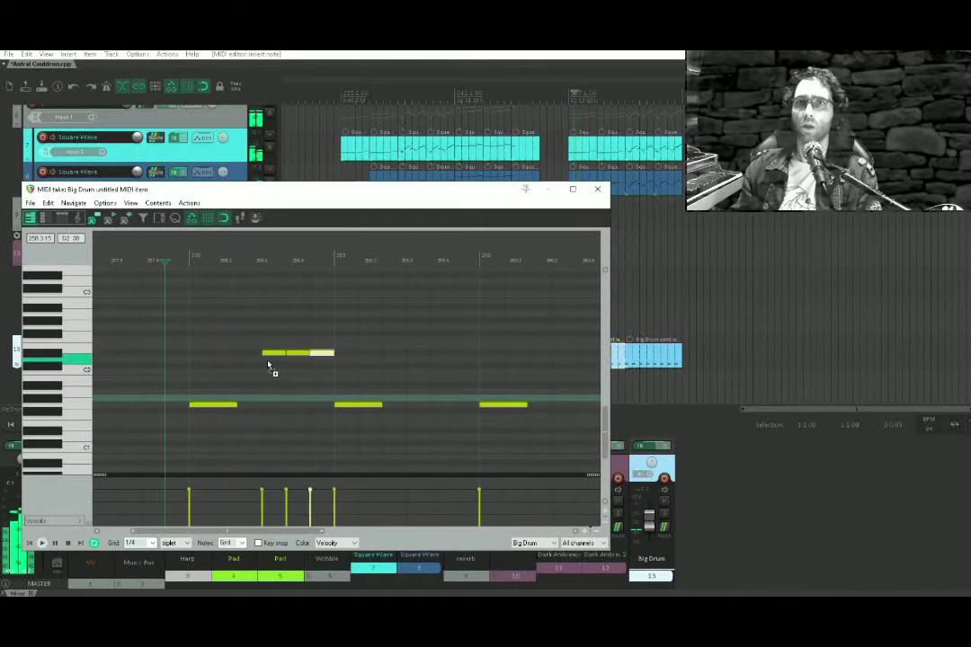
{"action": "key", "text": "ctrl+z"}
{"action": "key", "text": "ctrl+z"}
{"action": "key", "text": "ctrl+z"}
{"action": "key", "text": "ctrl+z"}
{"action": "key", "text": "ctrl+z"}
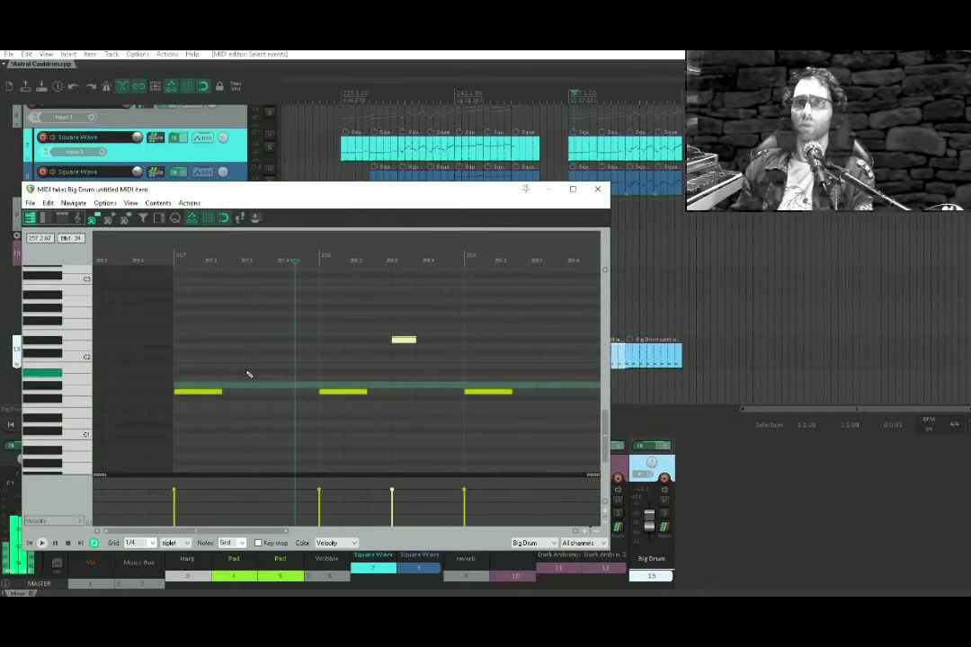
{"action": "key", "text": "Delete"}
Set the MIDI editor's grid division to 1/8 for the Big Drum item
{"action": "scroll", "coordinate": [245, 369], "scroll_direction": "up", "scroll_amount": 2}
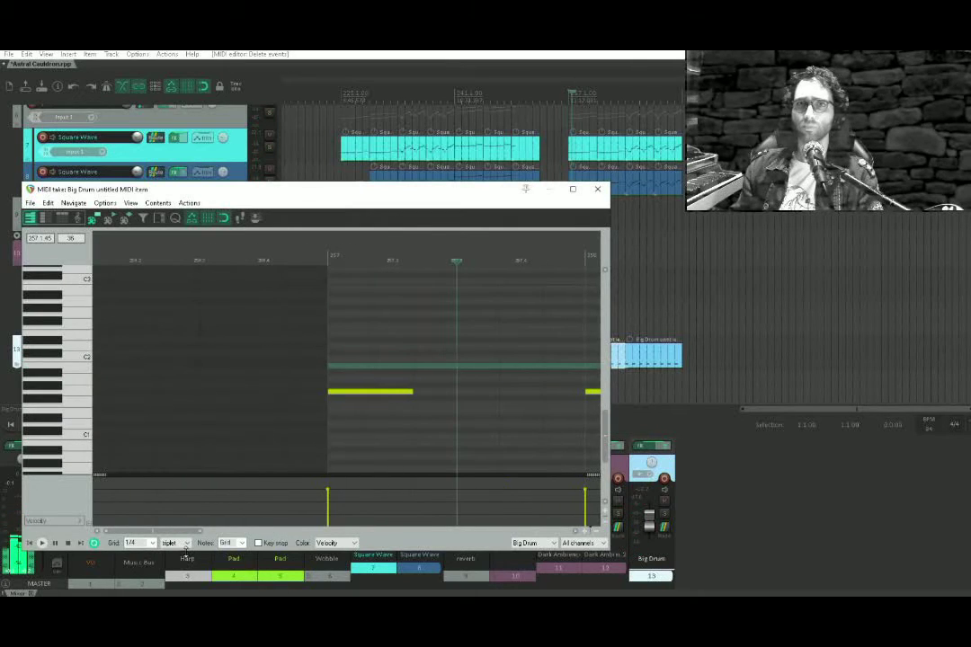
{"action": "left_click", "coordinate": [153, 544]}
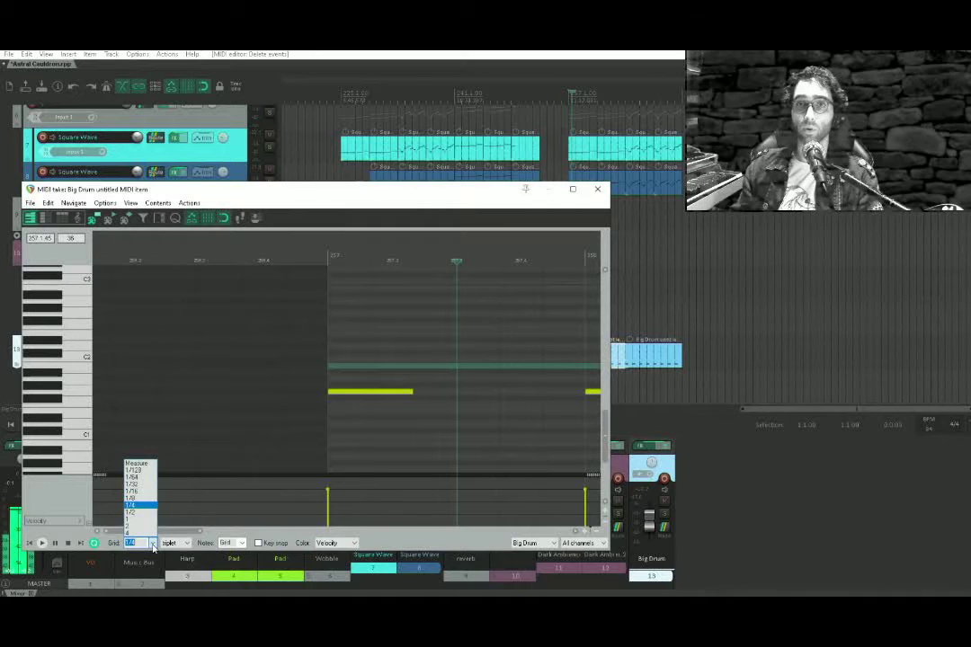
{"action": "left_click", "coordinate": [140, 495]}
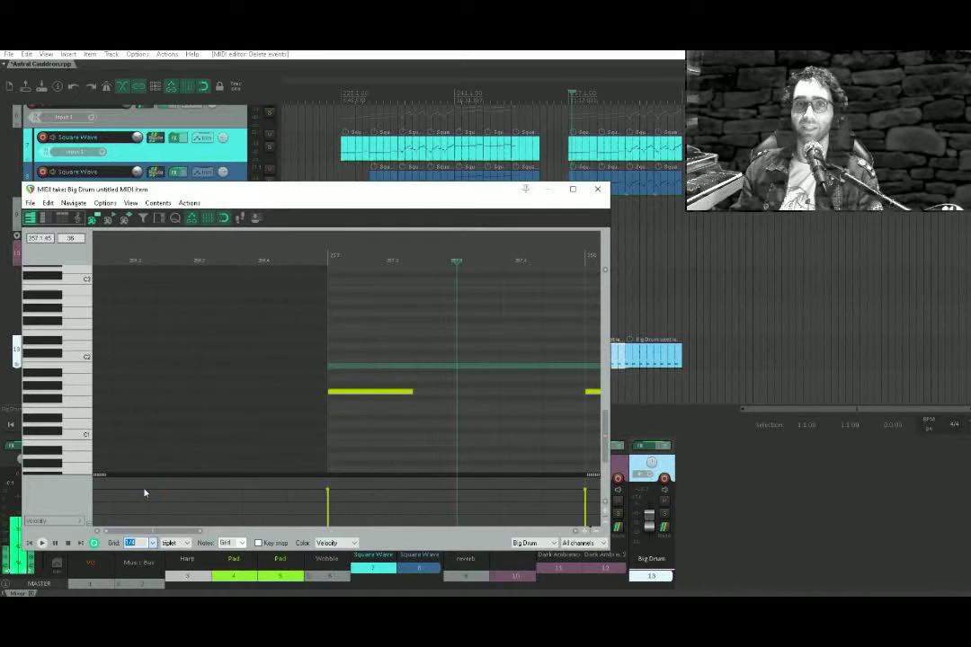
{"action": "left_click", "coordinate": [151, 545]}
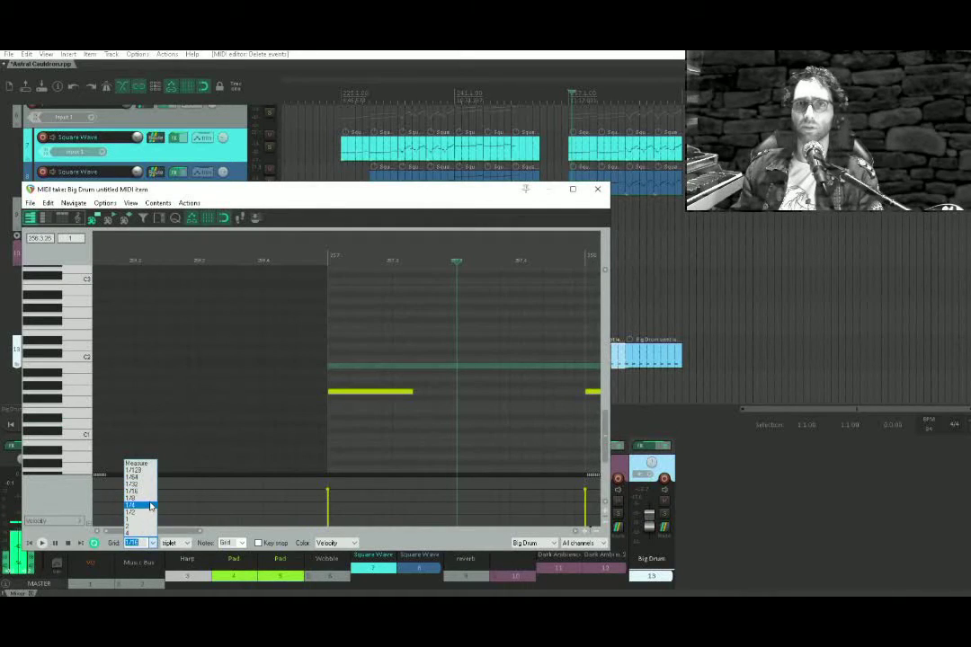
{"action": "left_click", "coordinate": [137, 505]}
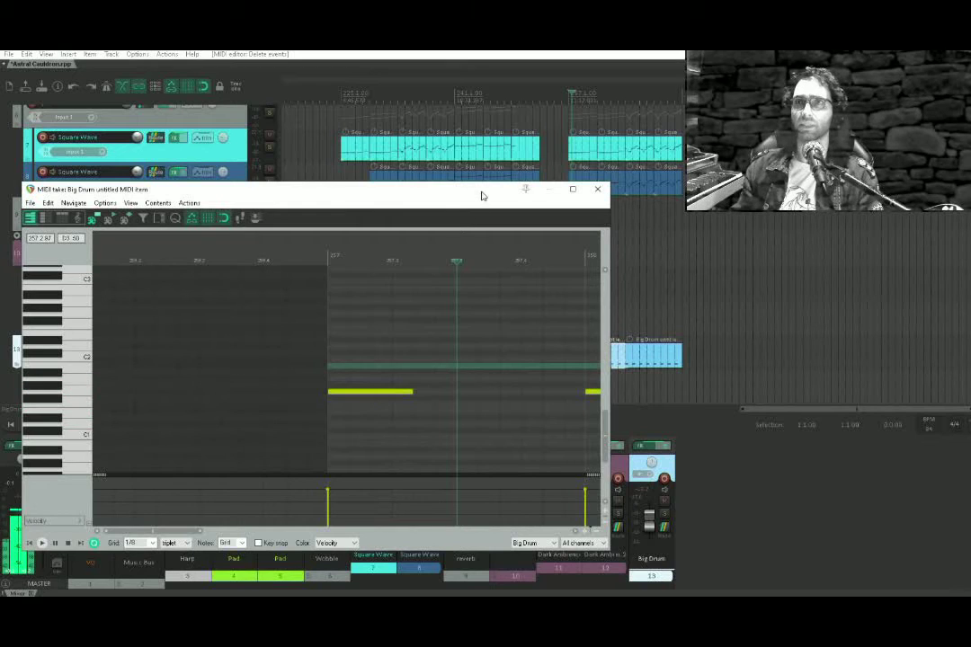
Move the Big Drum editor window off the tracks and view the ReaSynth settings of Square Wave track 7
{"action": "left_click_drag", "start_coordinate": [481, 196], "coordinate": [456, 297]}
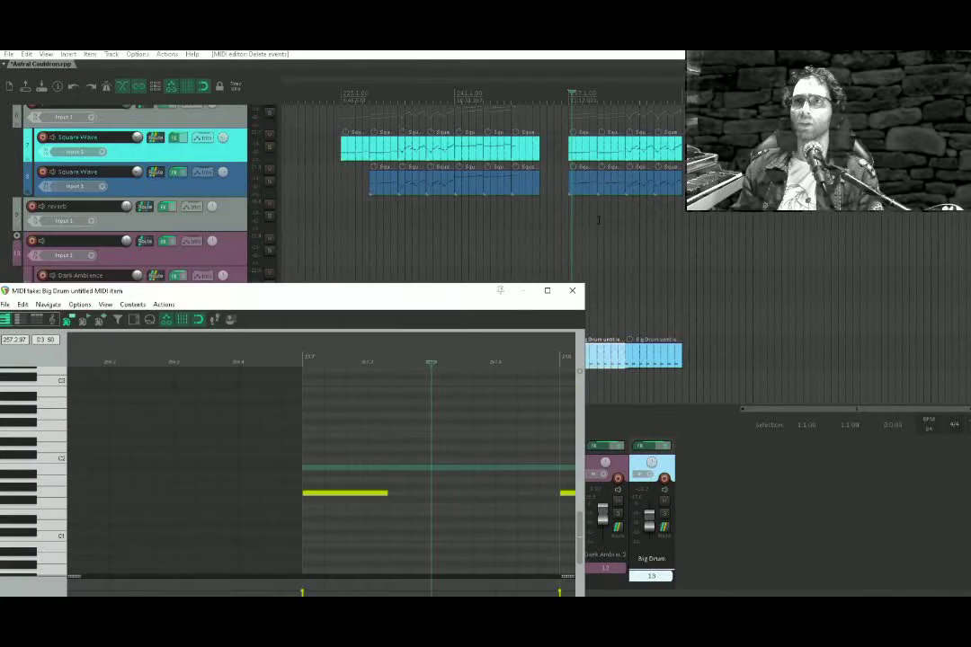
{"action": "left_click", "coordinate": [169, 142]}
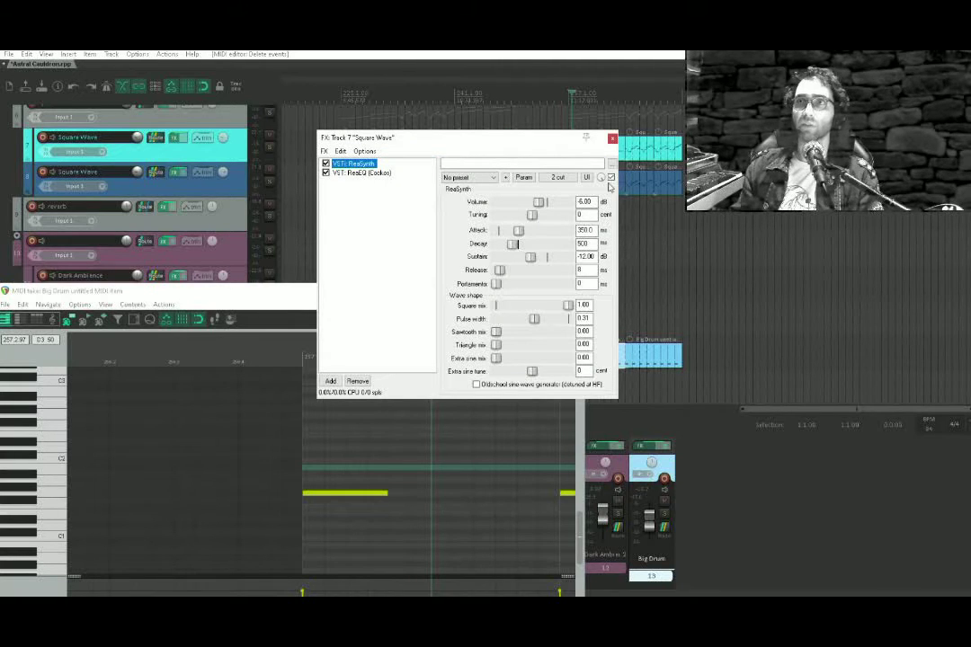
{"action": "left_click", "coordinate": [612, 139]}
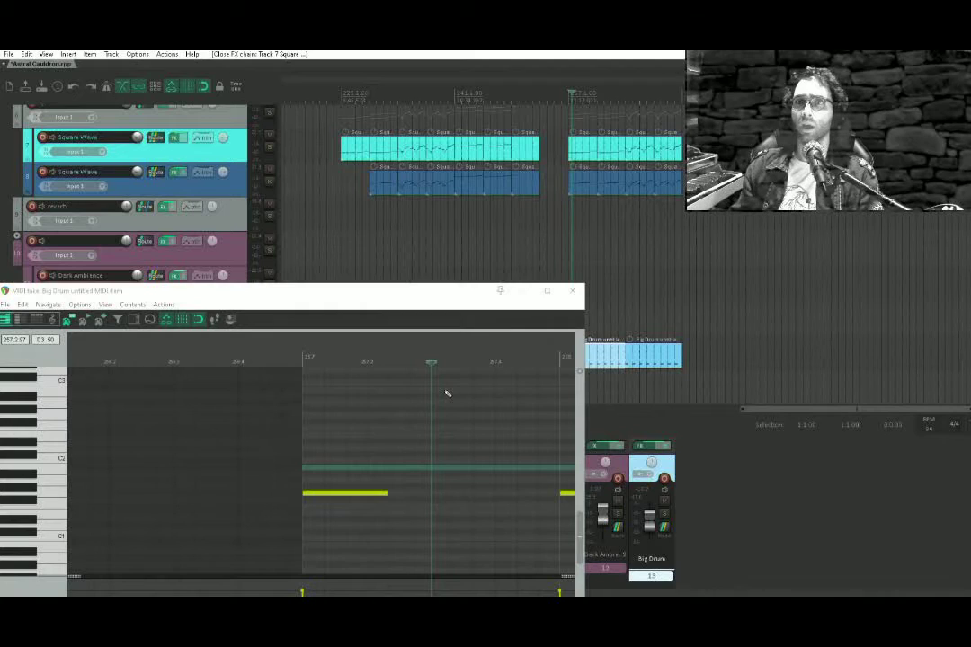
Try three spaced Ab1 hits after the first drum note in measure 257, and undo them
{"action": "left_click_drag", "start_coordinate": [390, 486], "coordinate": [407, 487]}
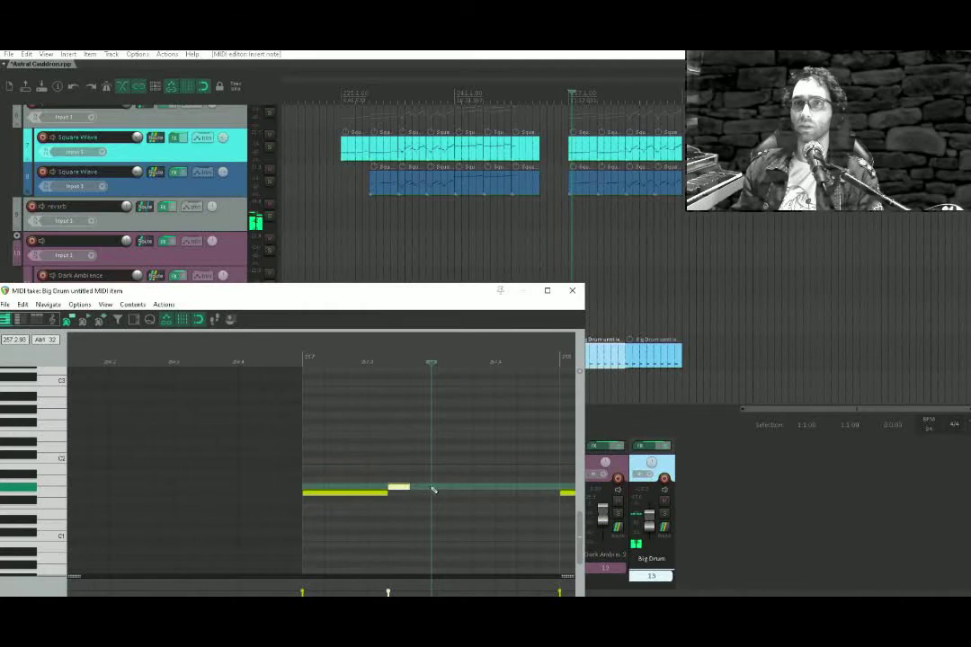
{"action": "left_click", "coordinate": [434, 488]}
{"action": "left_click", "coordinate": [477, 487]}
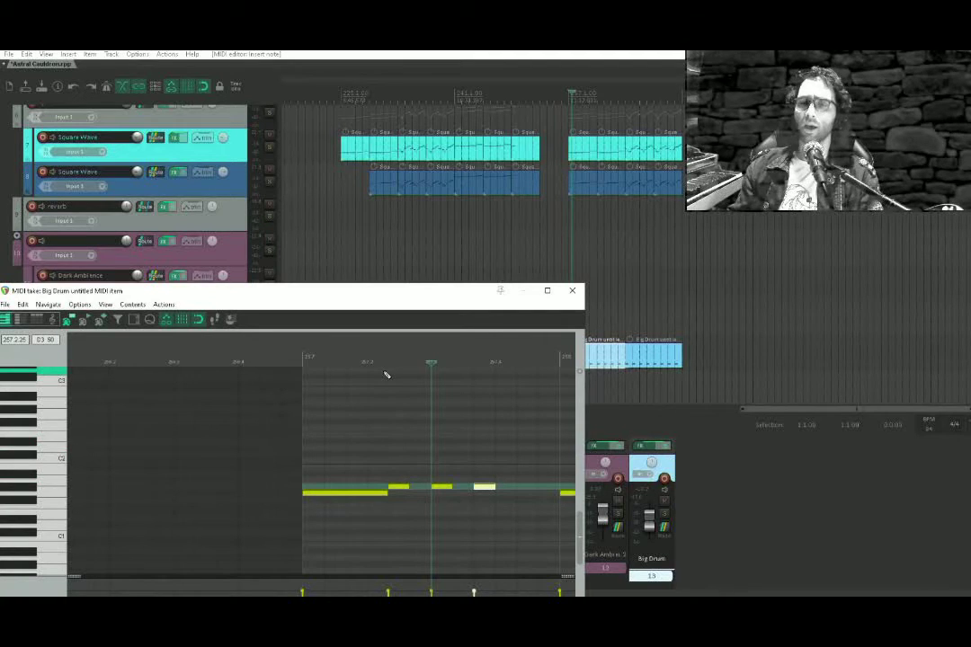
{"action": "key", "text": "ctrl+z"}
{"action": "key", "text": "ctrl+z"}
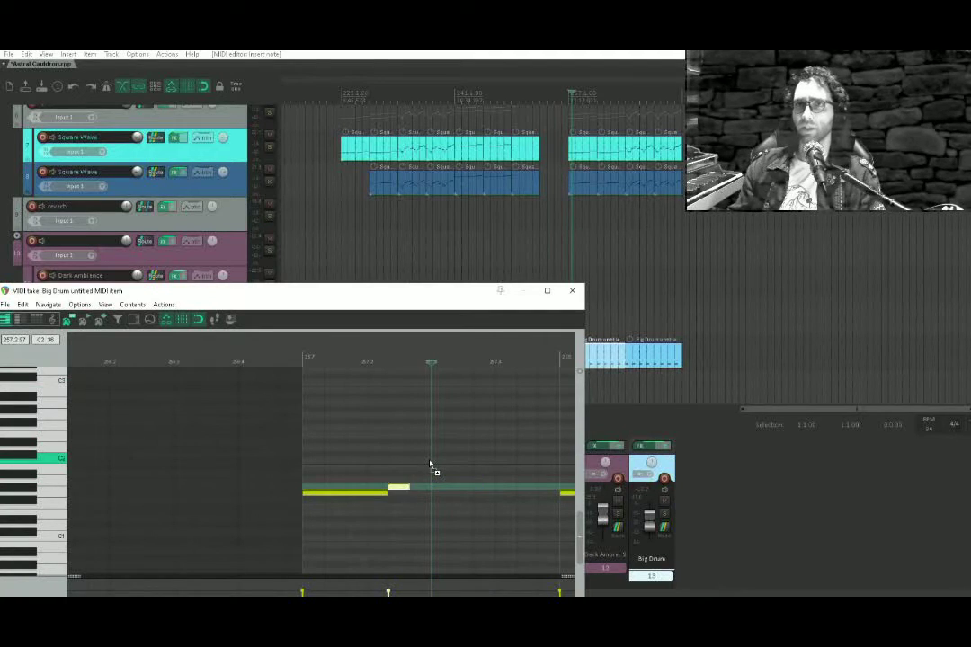
{"action": "key", "text": "ctrl+z"}
Shorten the first G1 note of measure 257 to one beat, add three E2 triplet hits on beat 2, and play them
{"action": "left_click", "coordinate": [258, 498]}
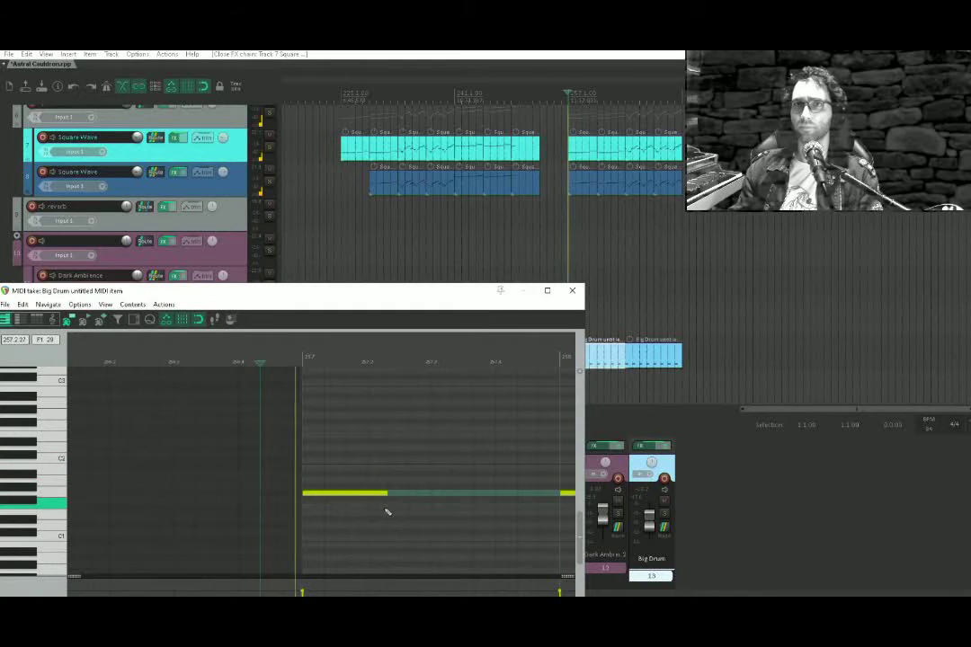
{"action": "left_click_drag", "start_coordinate": [387, 494], "coordinate": [372, 495]}
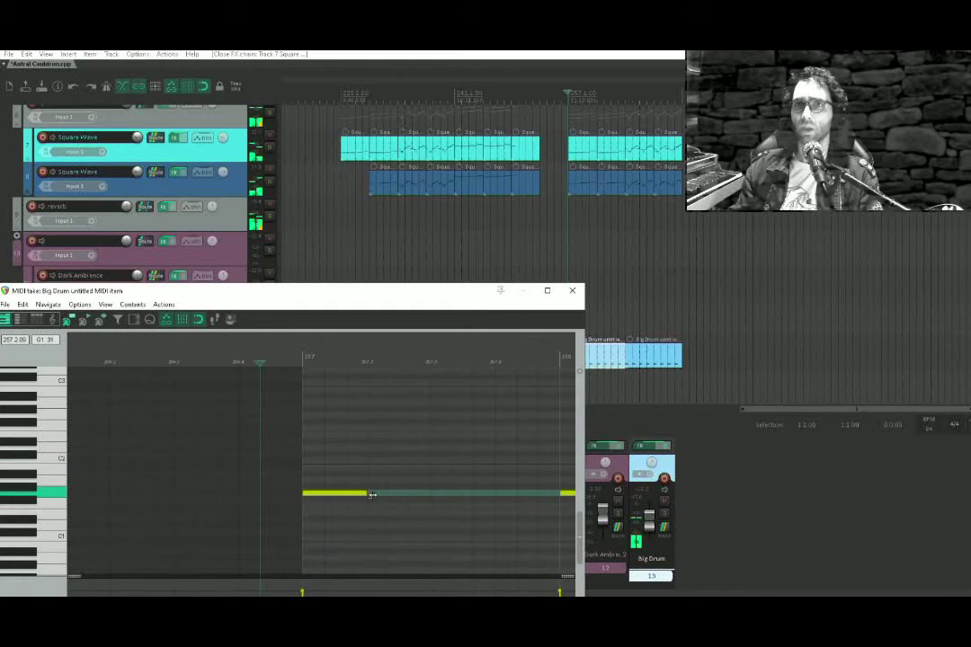
{"action": "left_click", "coordinate": [378, 436]}
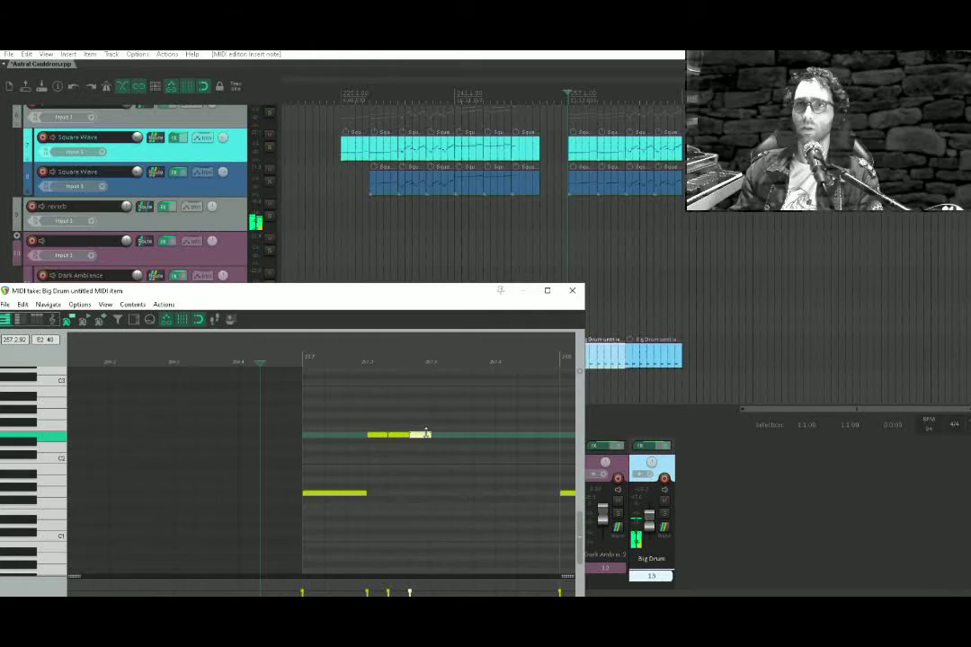
{"action": "key", "text": "space"}
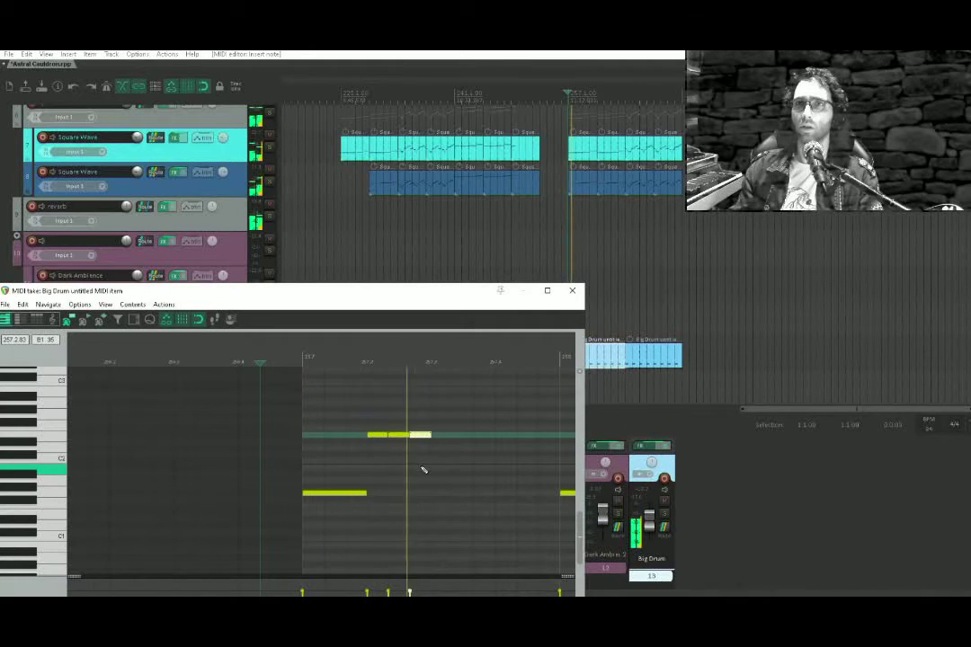
Add a G1 hit on beat 3 of measure 257, lower the middle E2 hit to G1, and play the pattern
{"action": "left_click", "coordinate": [449, 494]}
{"action": "left_click", "coordinate": [467, 493]}
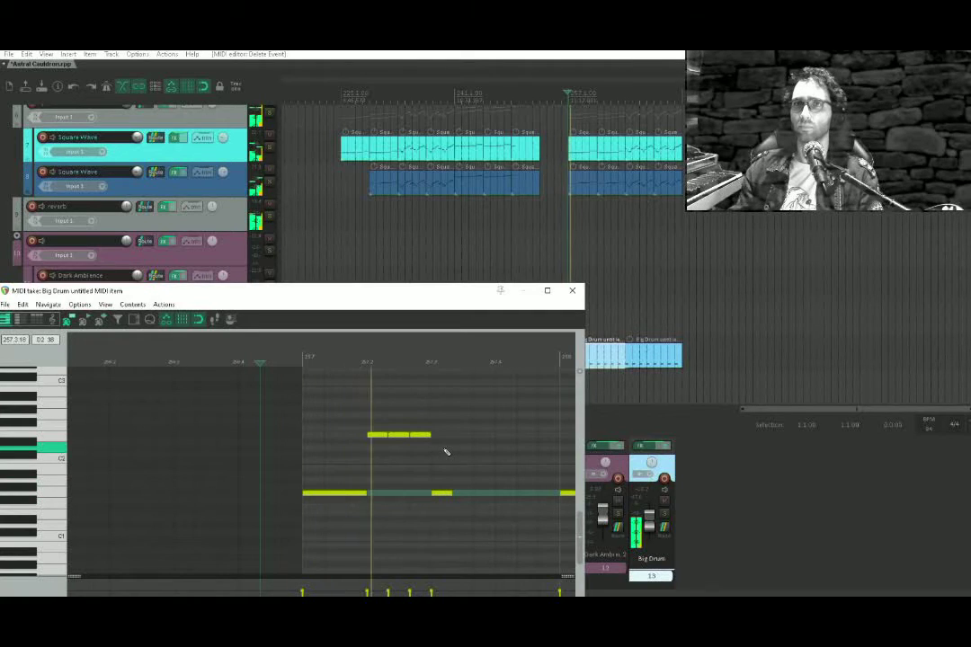
{"action": "left_click_drag", "start_coordinate": [396, 437], "coordinate": [407, 493]}
{"action": "key", "text": "space"}
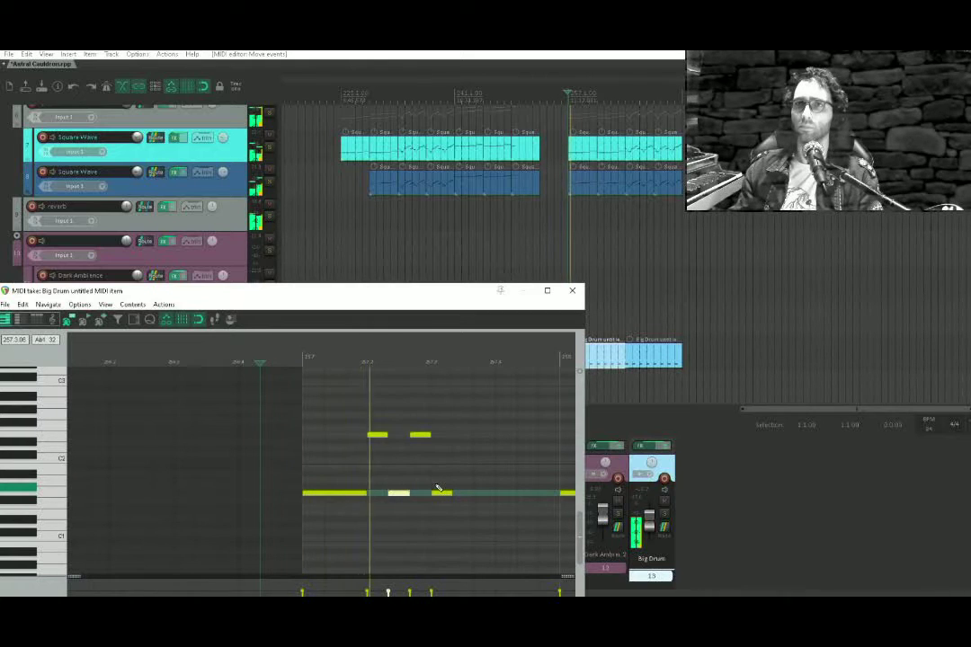
Replace the middle G1 triplet hit on beat 2 of measure 257 with an E2 hit
{"action": "double_click", "coordinate": [396, 494]}
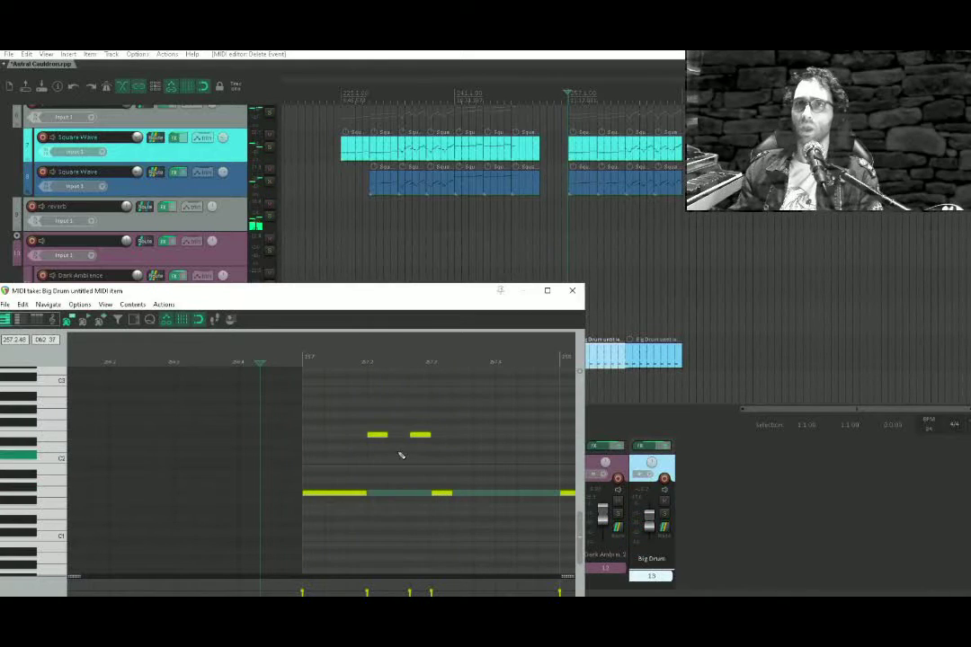
{"action": "left_click", "coordinate": [403, 437]}
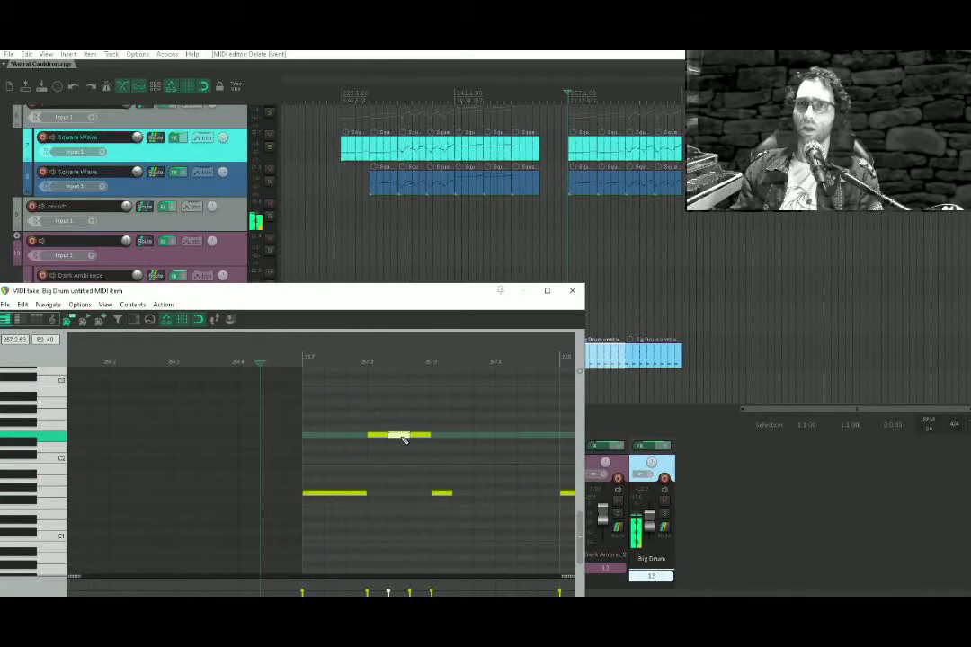
{"action": "left_click", "coordinate": [420, 497]}
{"action": "scroll", "coordinate": [396, 493], "scroll_direction": "down", "scroll_amount": 3}
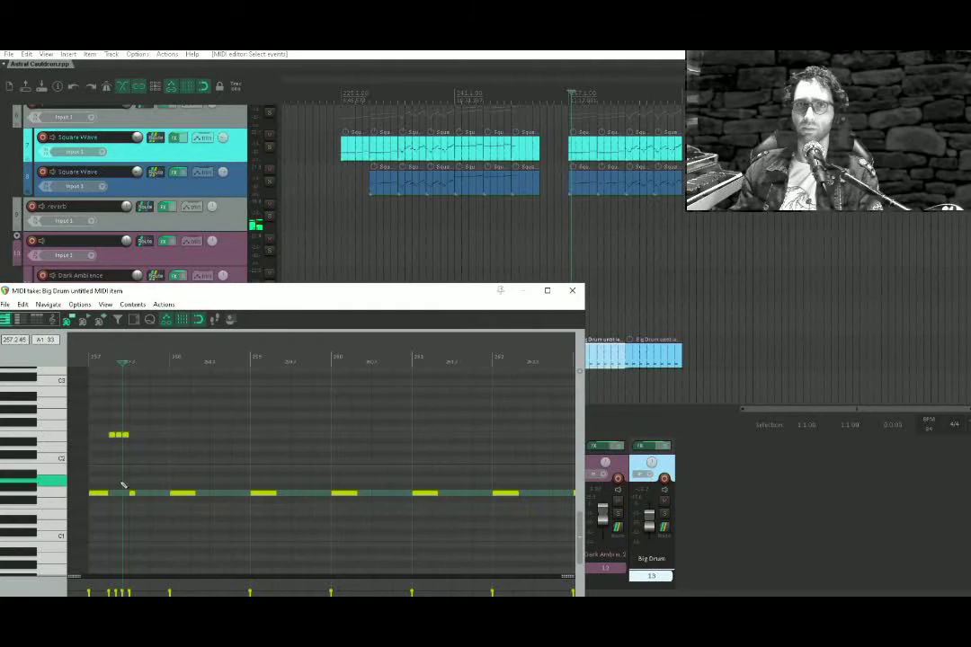
Lengthen the beat 3 G1 note of measure 257 to one beat, add three E2 triplet hits on beat 4, and play them
{"action": "scroll", "coordinate": [126, 493], "scroll_direction": "up", "scroll_amount": 4}
{"action": "left_click_drag", "start_coordinate": [144, 508], "coordinate": [268, 499]}
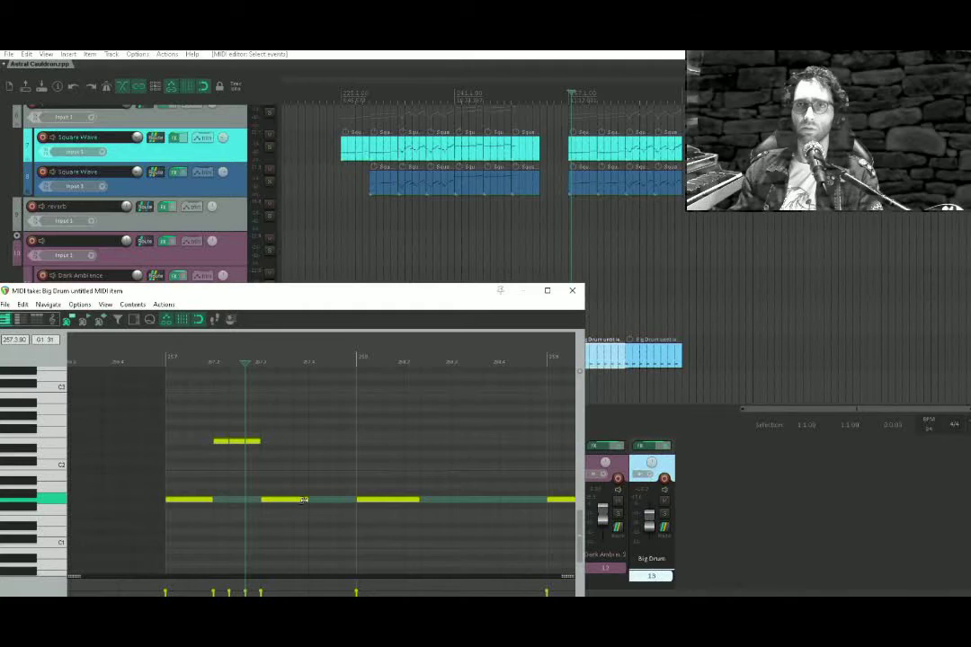
{"action": "left_click", "coordinate": [317, 441]}
{"action": "left_click", "coordinate": [331, 441]}
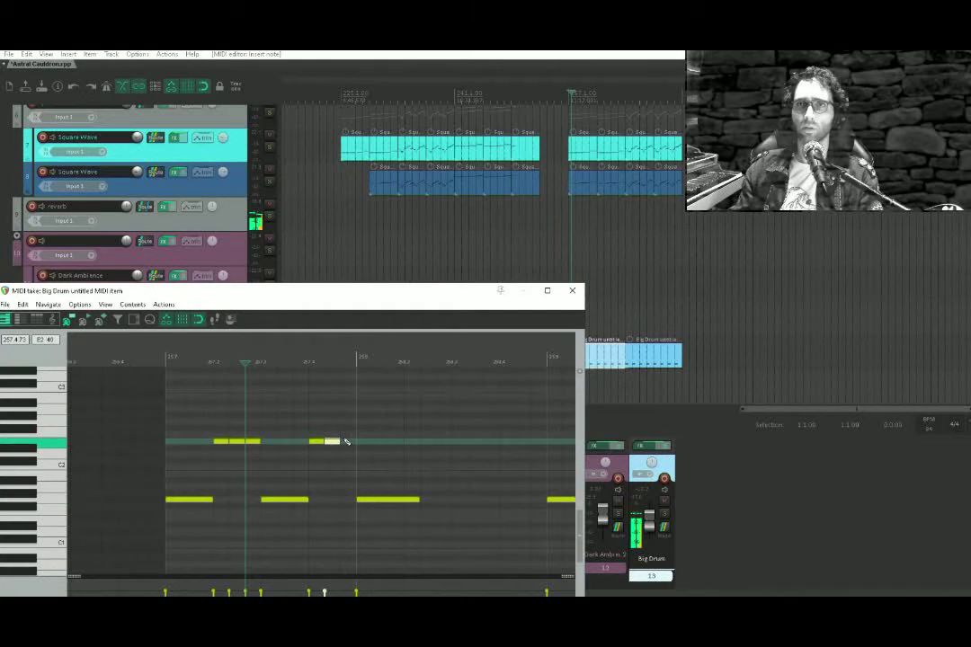
{"action": "left_click", "coordinate": [348, 441]}
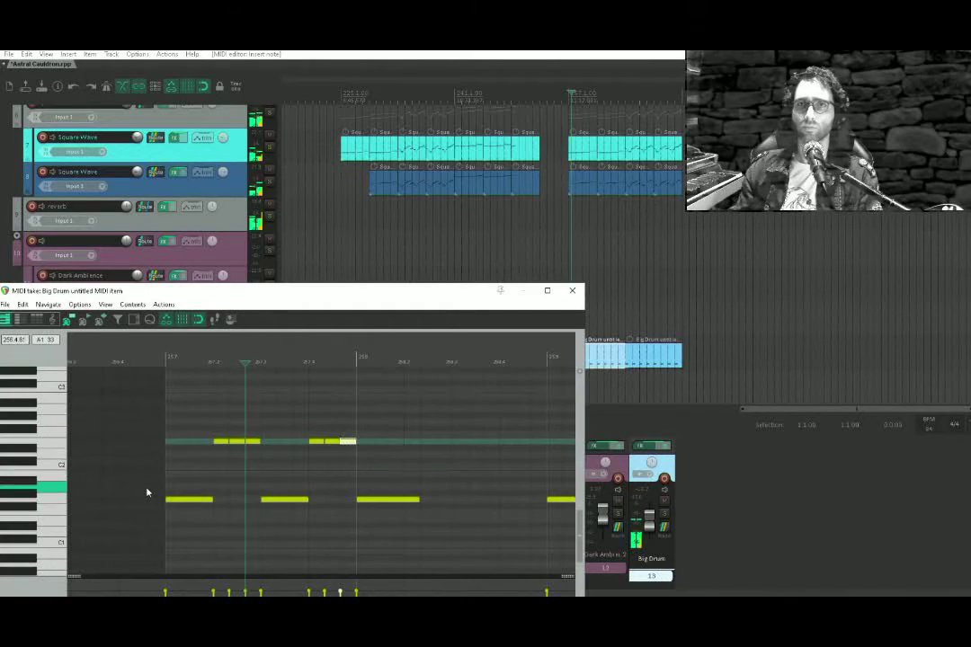
{"action": "left_click", "coordinate": [146, 492]}
{"action": "key", "text": "space"}
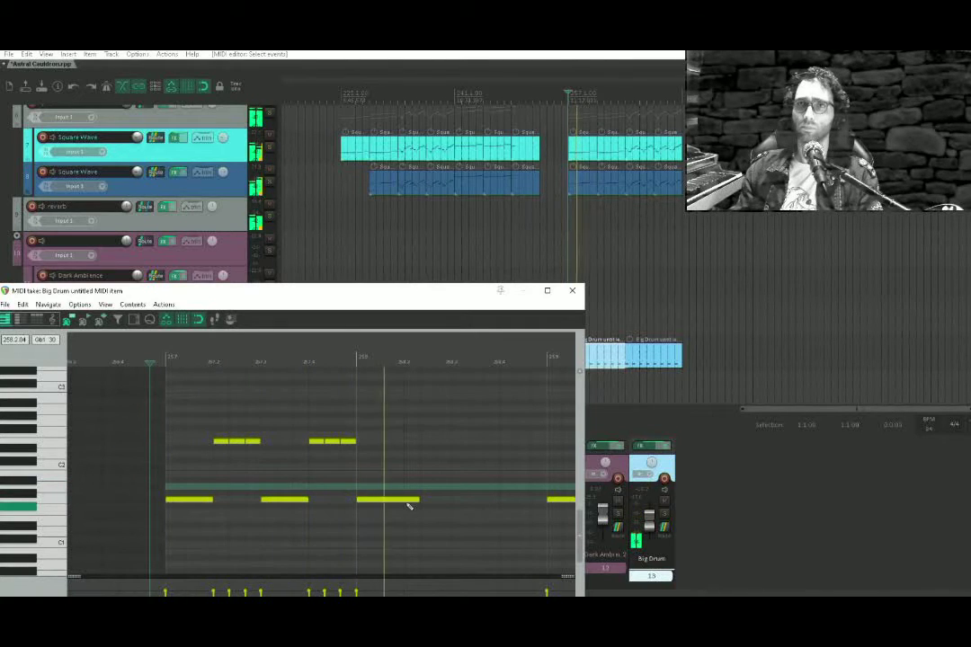
Shorten the first G1 note of measure 258 to one beat and add three E2 triplet hits on beat 2
{"action": "key", "text": "space"}
{"action": "left_click_drag", "start_coordinate": [415, 499], "coordinate": [405, 499]}
{"action": "left_click_drag", "start_coordinate": [406, 442], "coordinate": [420, 442]}
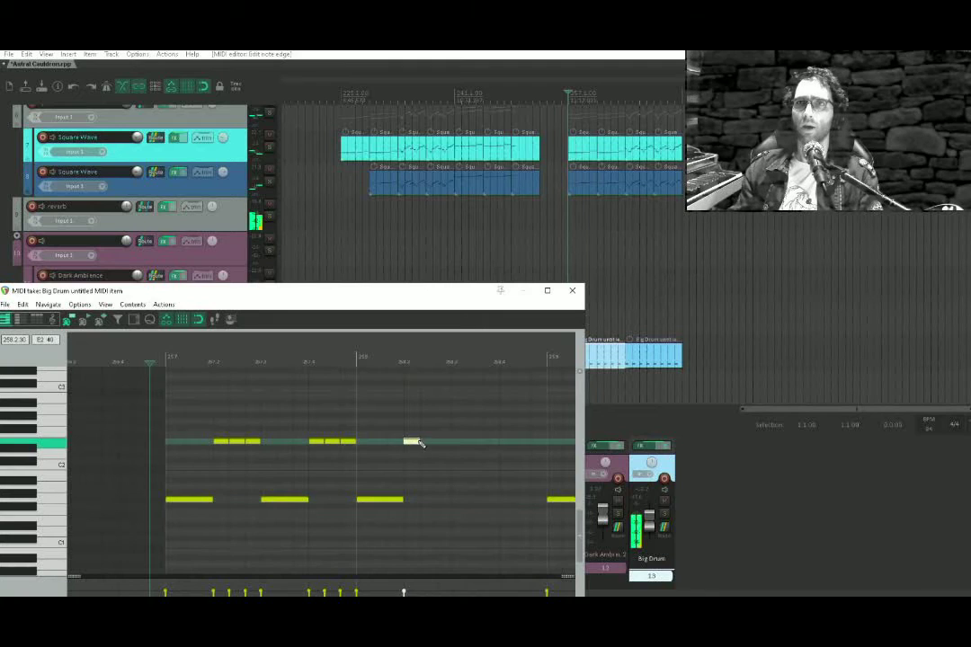
Add two G1 notes on beat 3 of measure 258 and an alternating E2, G1, E2 triplet on beat 4
{"action": "left_click", "coordinate": [455, 500]}
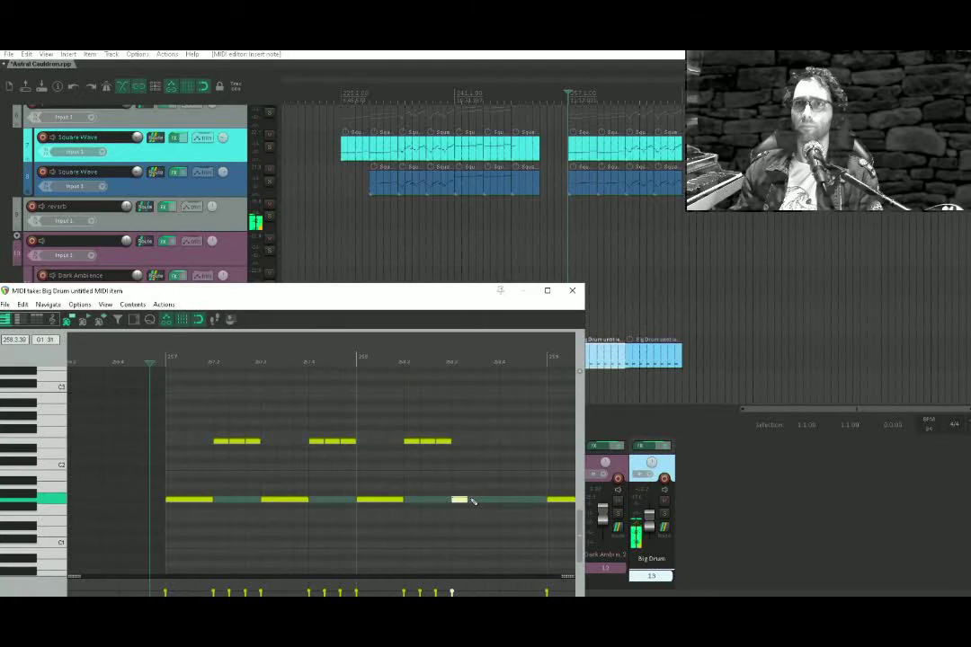
{"action": "left_click", "coordinate": [490, 500]}
{"action": "left_click", "coordinate": [507, 442]}
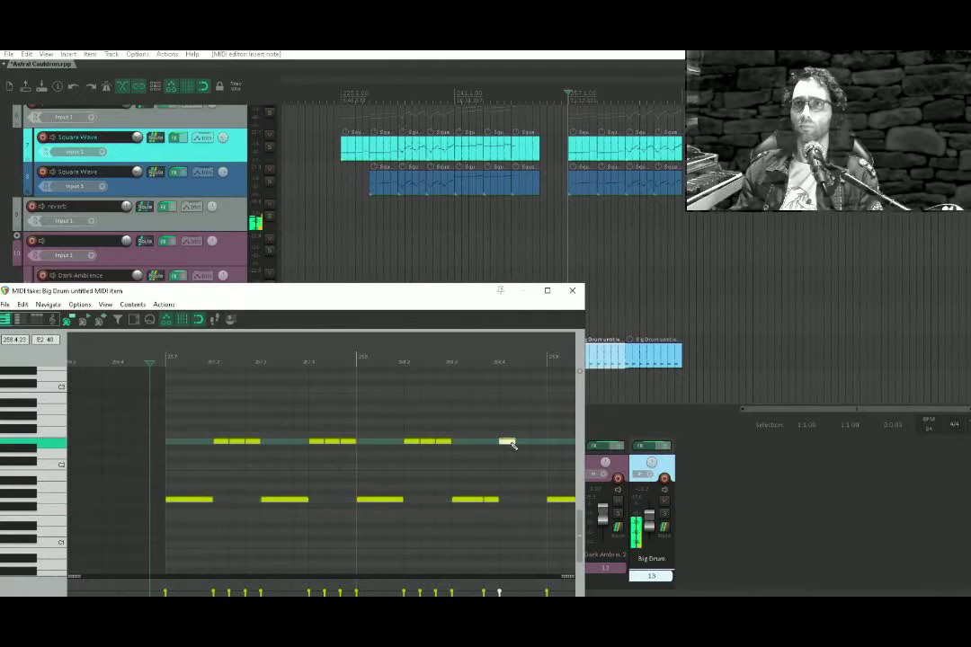
{"action": "left_click", "coordinate": [523, 500]}
{"action": "left_click", "coordinate": [533, 442]}
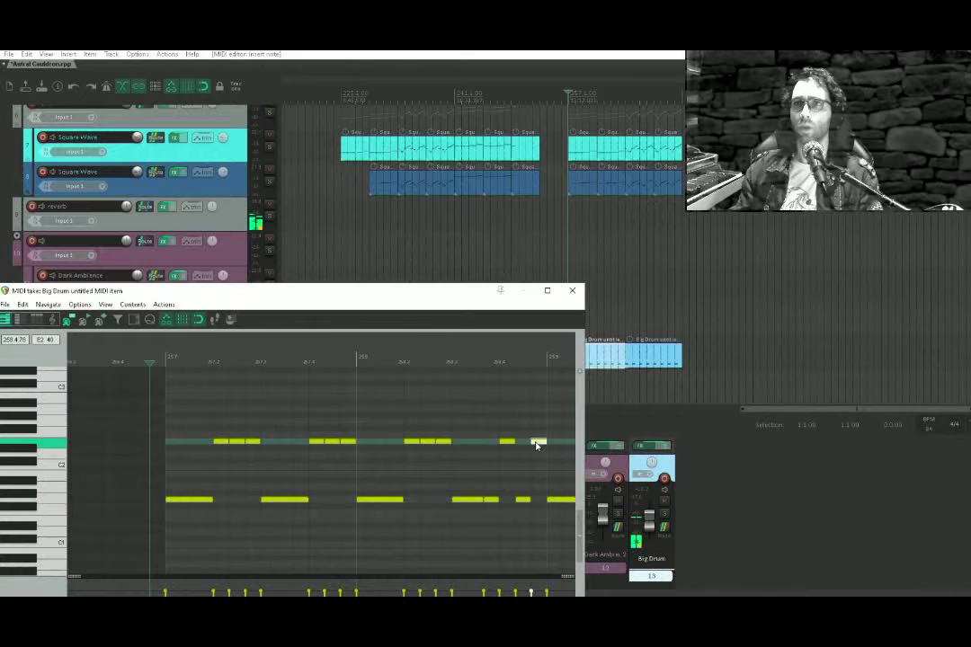
Delete the old G1 notes from measure 259 onward and play the new two-measure drum pattern
{"action": "scroll", "coordinate": [522, 450], "scroll_direction": "down", "scroll_amount": 2}
{"action": "left_click_drag", "start_coordinate": [396, 511], "coordinate": [402, 521]}
{"action": "key", "text": "Delete"}
{"action": "scroll", "coordinate": [401, 518], "scroll_direction": "down", "scroll_amount": 5}
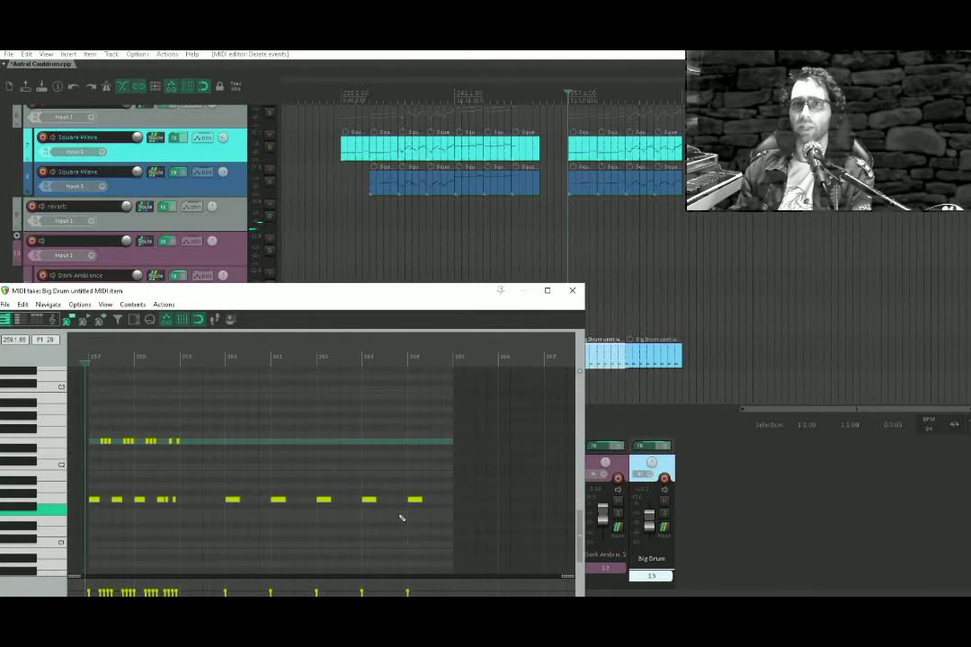
{"action": "left_click_drag", "start_coordinate": [550, 446], "coordinate": [220, 529]}
{"action": "key", "text": "Delete"}
{"action": "left_click_drag", "start_coordinate": [198, 501], "coordinate": [265, 604]}
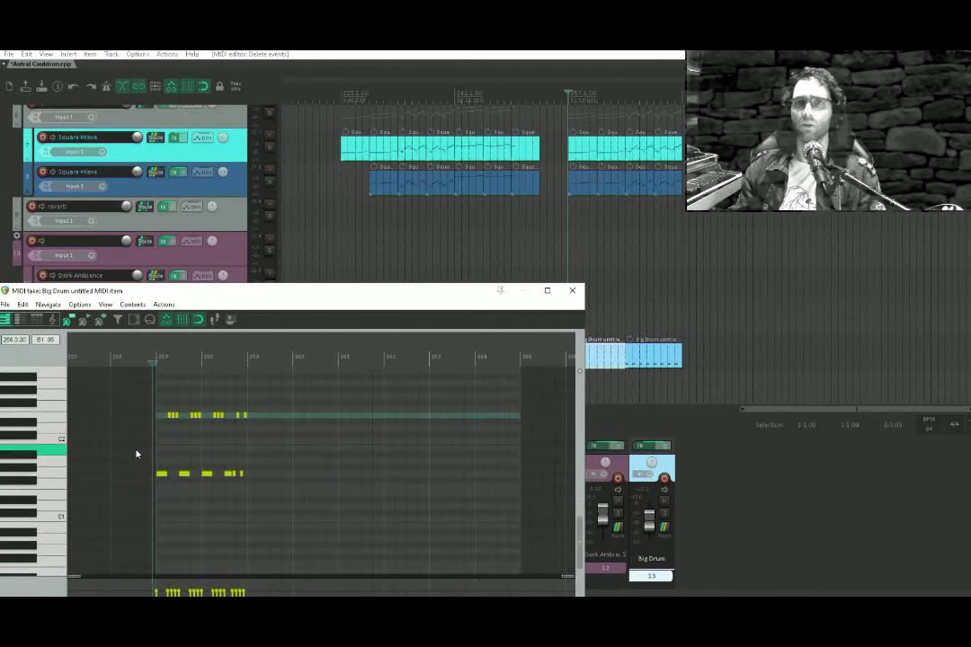
{"action": "left_click", "coordinate": [138, 454]}
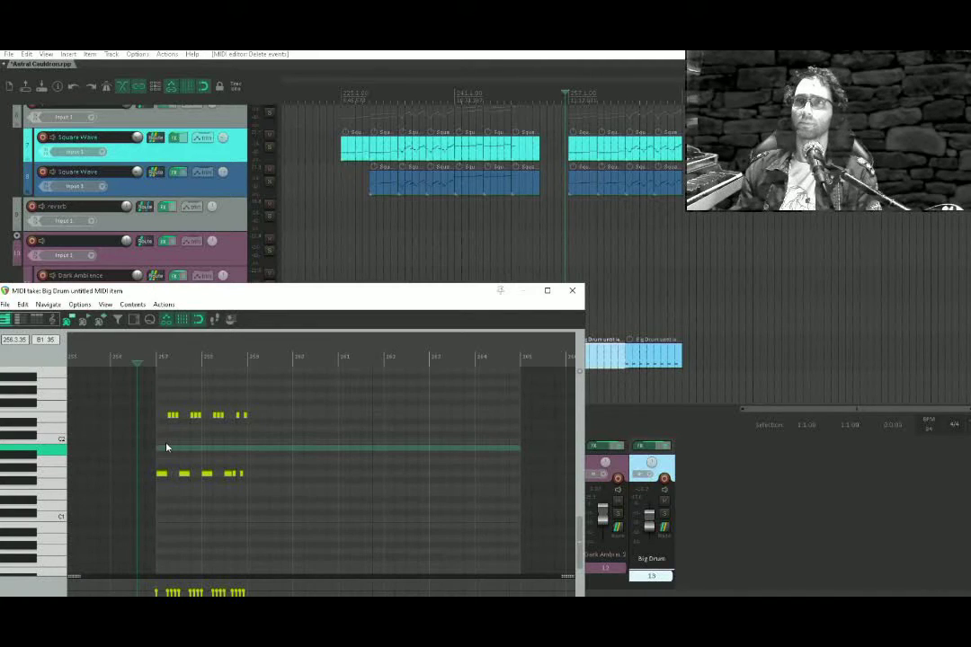
{"action": "key", "text": "space"}
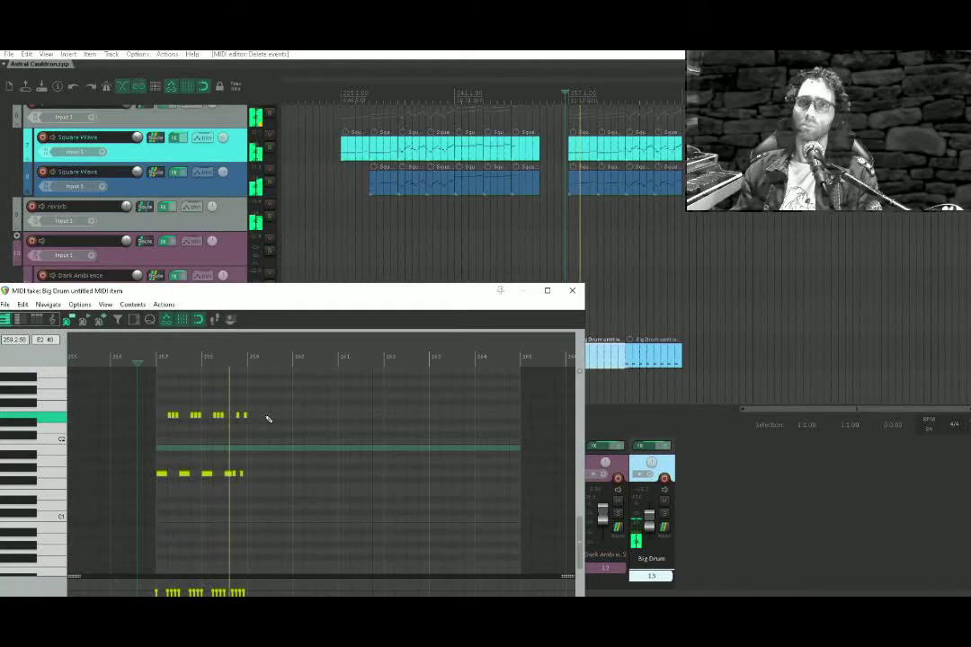
{"action": "key", "text": "space"}
Copy the two-measure drum pattern and paste it three times to fill the item through measure 264
{"action": "left_click_drag", "start_coordinate": [268, 418], "coordinate": [97, 553]}
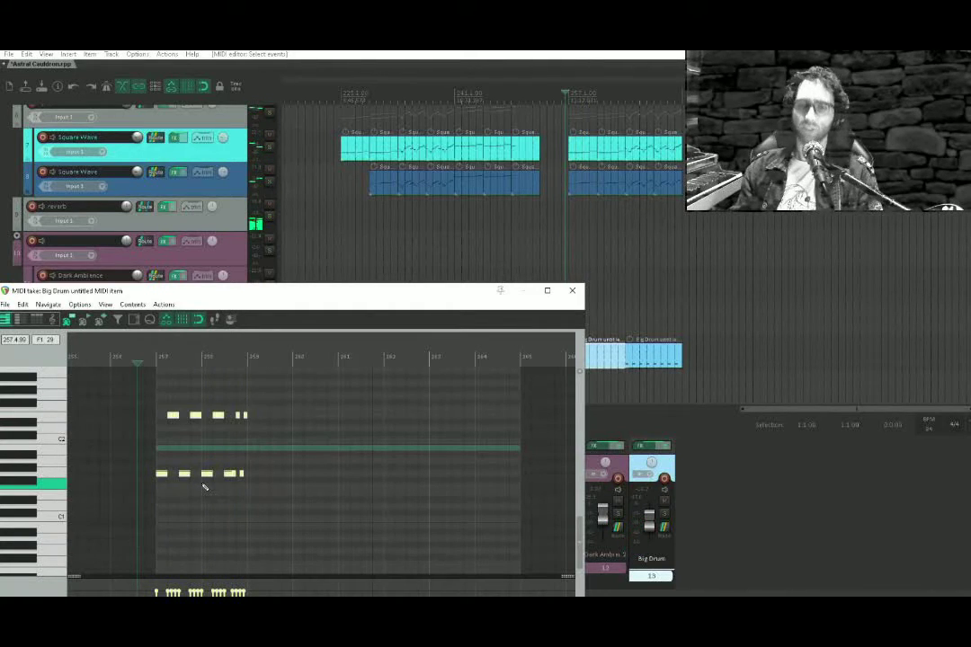
{"action": "key", "text": "ctrl+v"}
{"action": "key", "text": "ctrl+v"}
{"action": "key", "text": "ctrl+v"}
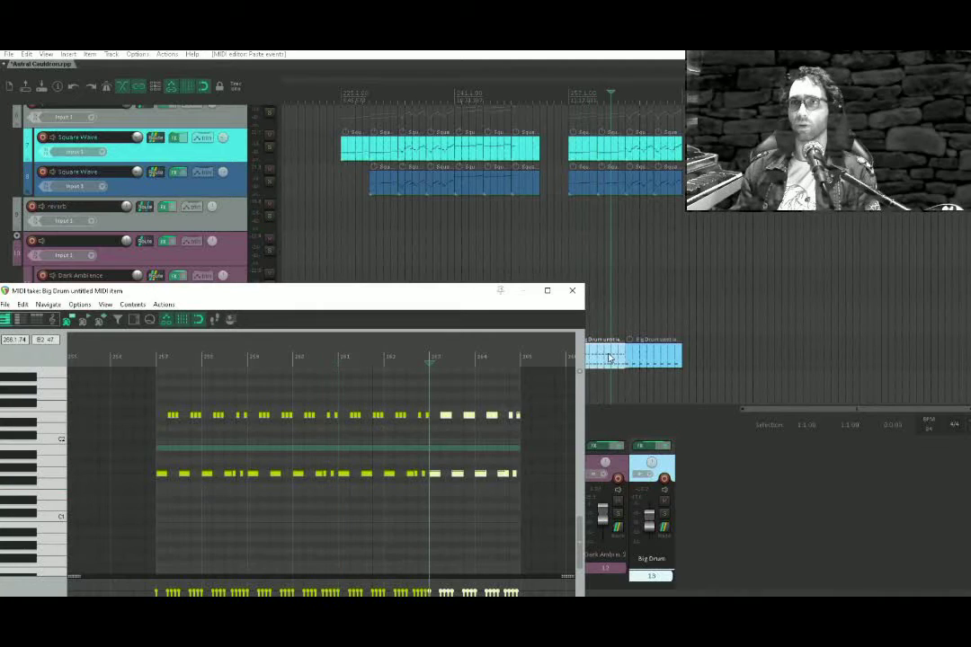
Replace the Big Drum item at measure 265 with a duplicate of the edited item from measure 257, and save the project
{"action": "left_click", "coordinate": [610, 358]}
{"action": "left_click", "coordinate": [645, 360]}
{"action": "key", "text": "Delete"}
{"action": "left_click", "coordinate": [611, 351]}
{"action": "key", "text": "ctrl+d"}
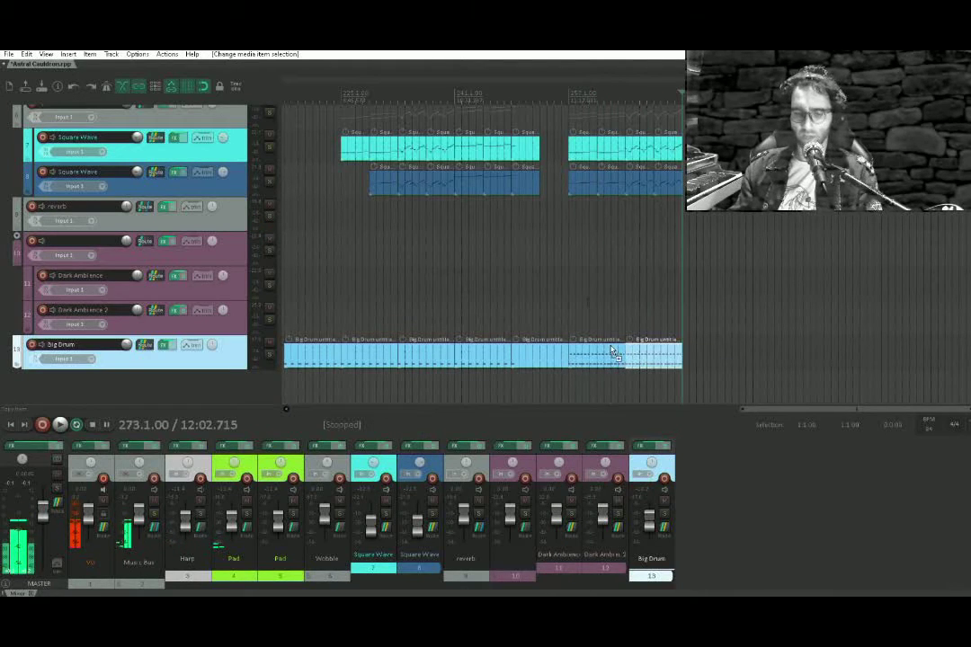
{"action": "left_click", "coordinate": [586, 291]}
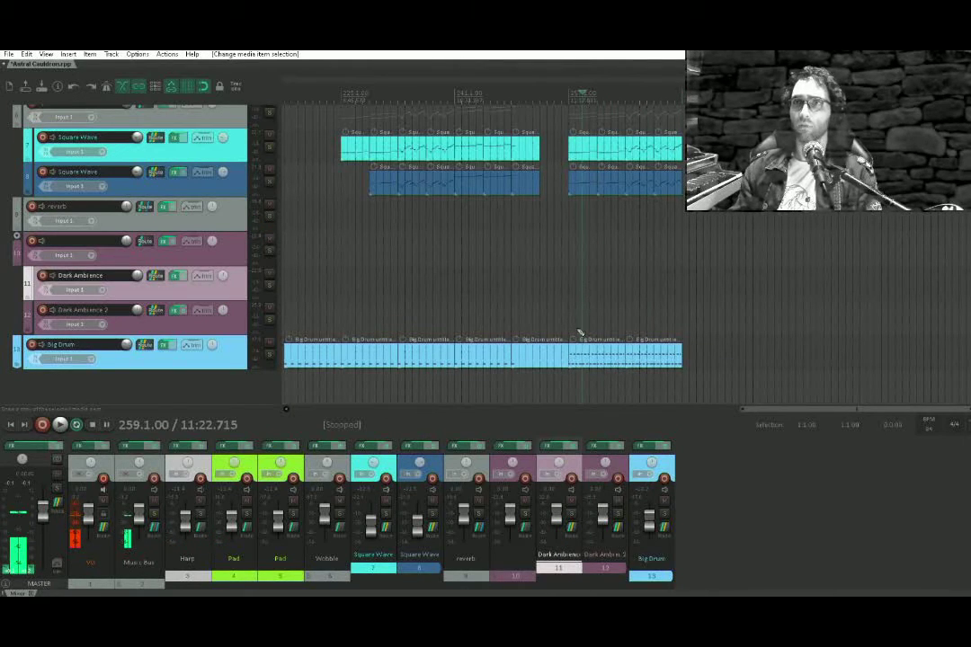
{"action": "left_click", "coordinate": [499, 311]}
{"action": "key", "text": "ctrl+s"}
Play the arrangement from measure 257 to hear the new section with the busier drums
{"action": "left_click_drag", "start_coordinate": [578, 236], "coordinate": [435, 291]}
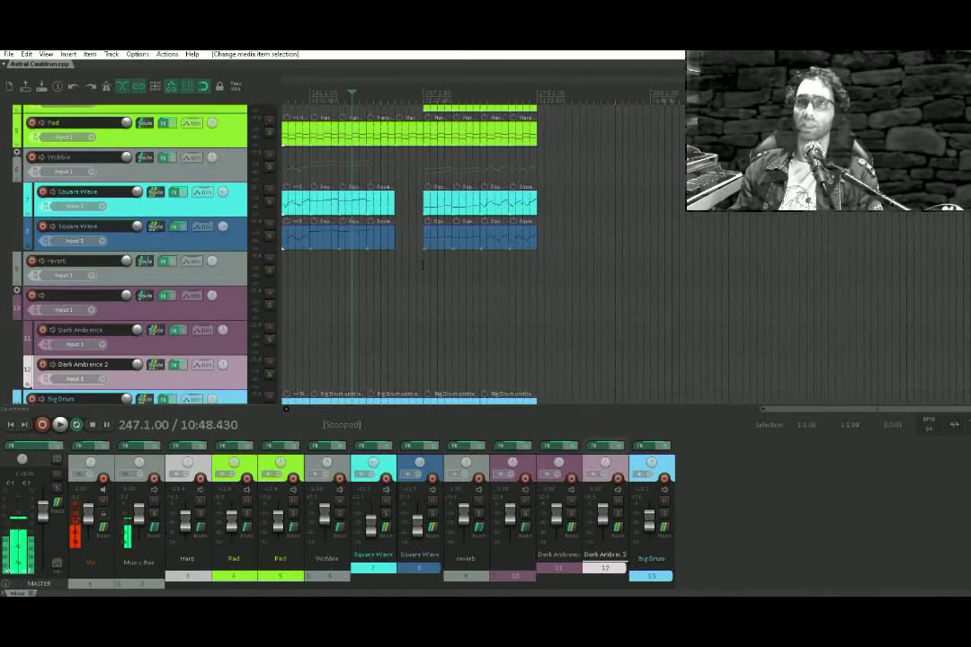
{"action": "left_click", "coordinate": [422, 266]}
{"action": "key", "text": "space"}
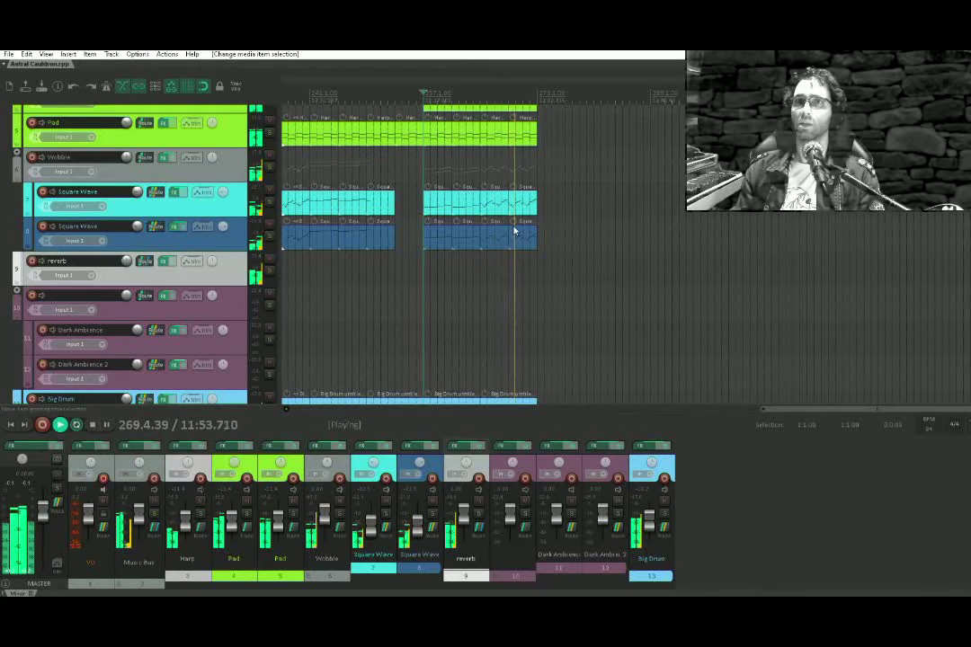
{"action": "left_click_drag", "start_coordinate": [419, 161], "coordinate": [372, 234]}
{"action": "key", "text": "space"}
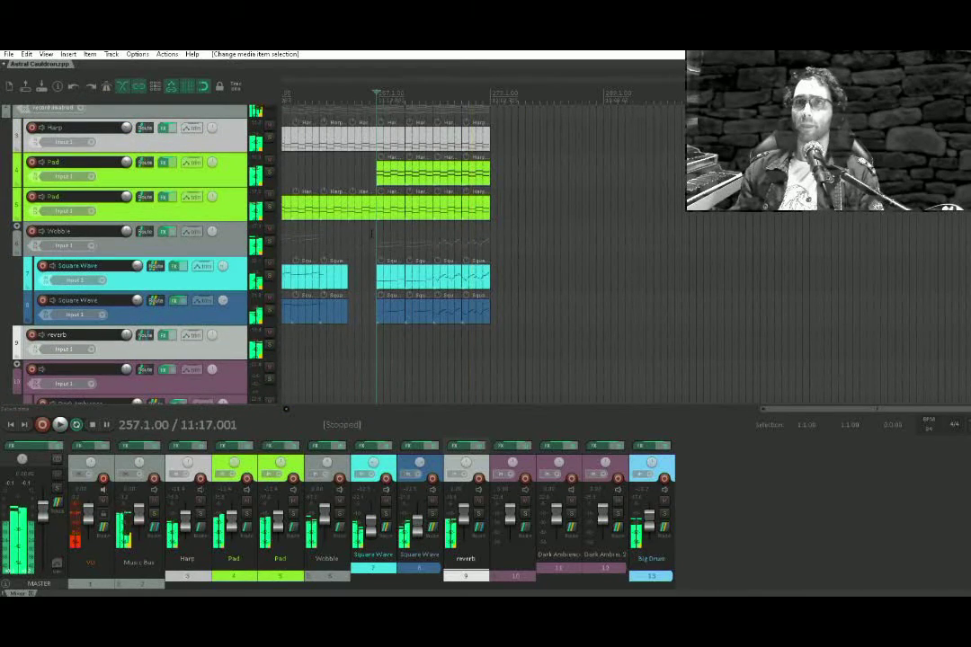
Replace the two Harp items from measure 265 with copies of the Square Wave items there, and play the passage
{"action": "left_click", "coordinate": [469, 246]}
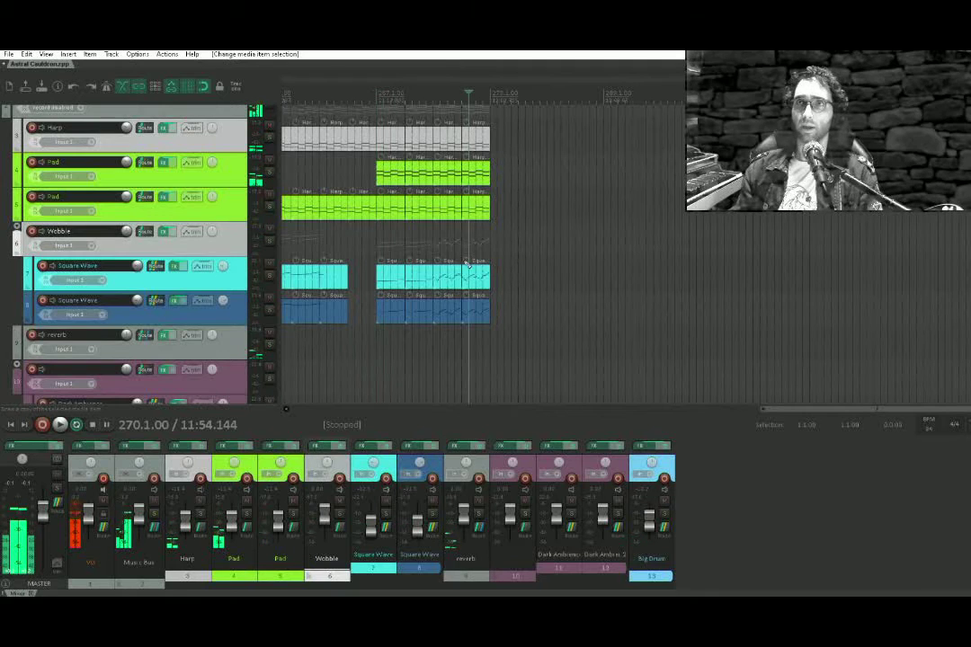
{"action": "double_click", "coordinate": [448, 285]}
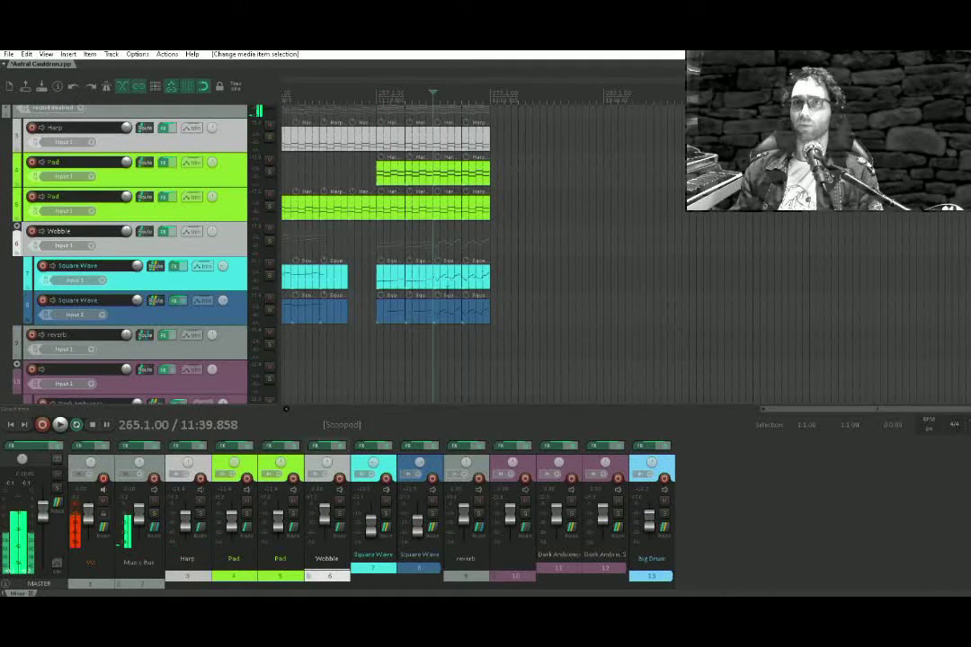
{"action": "scroll", "coordinate": [508, 252], "scroll_direction": "down", "scroll_amount": 3}
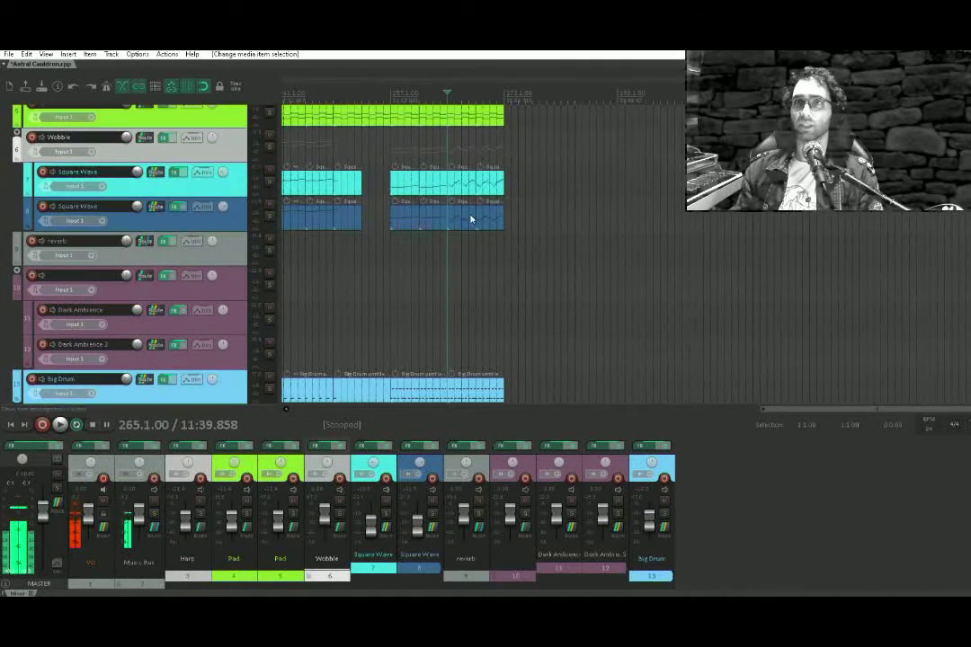
{"action": "scroll", "coordinate": [471, 219], "scroll_direction": "down", "scroll_amount": 1}
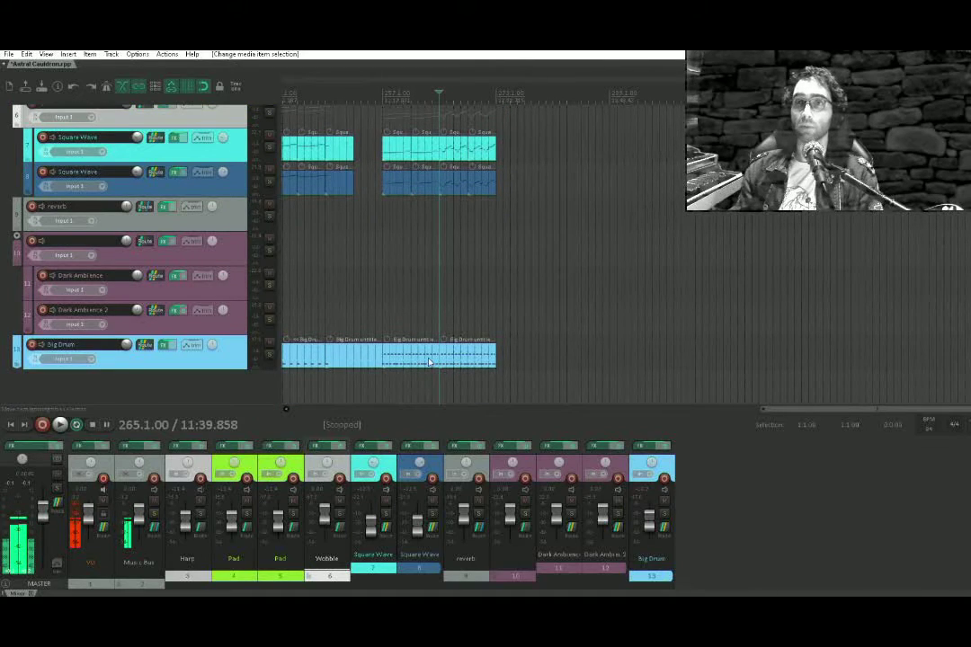
{"action": "scroll", "coordinate": [475, 288], "scroll_direction": "up", "scroll_amount": 3}
{"action": "scroll", "coordinate": [450, 284], "scroll_direction": "down", "scroll_amount": 3}
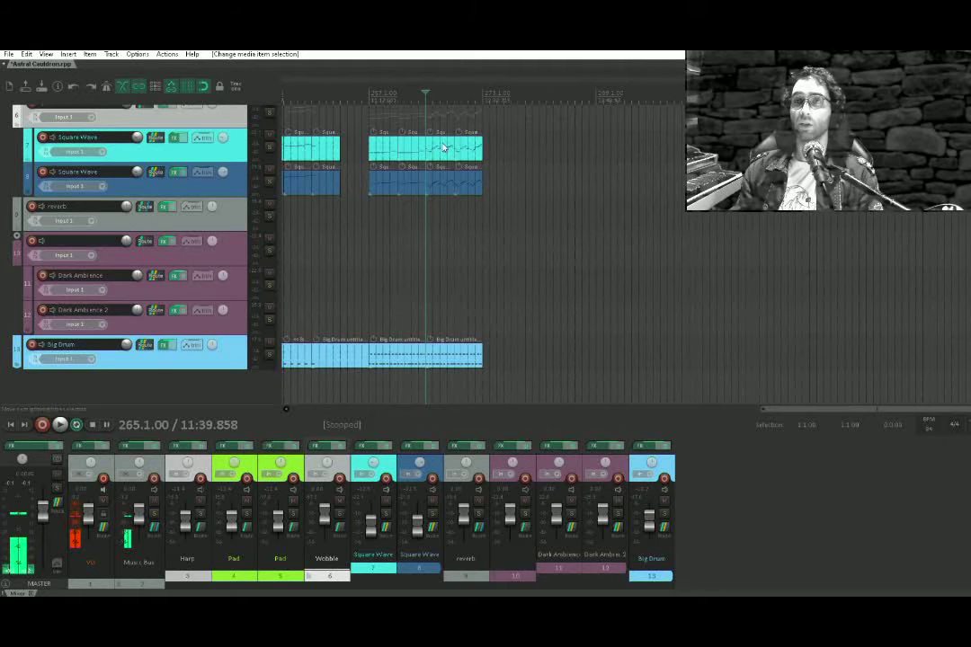
{"action": "scroll", "coordinate": [441, 180], "scroll_direction": "up", "scroll_amount": 5}
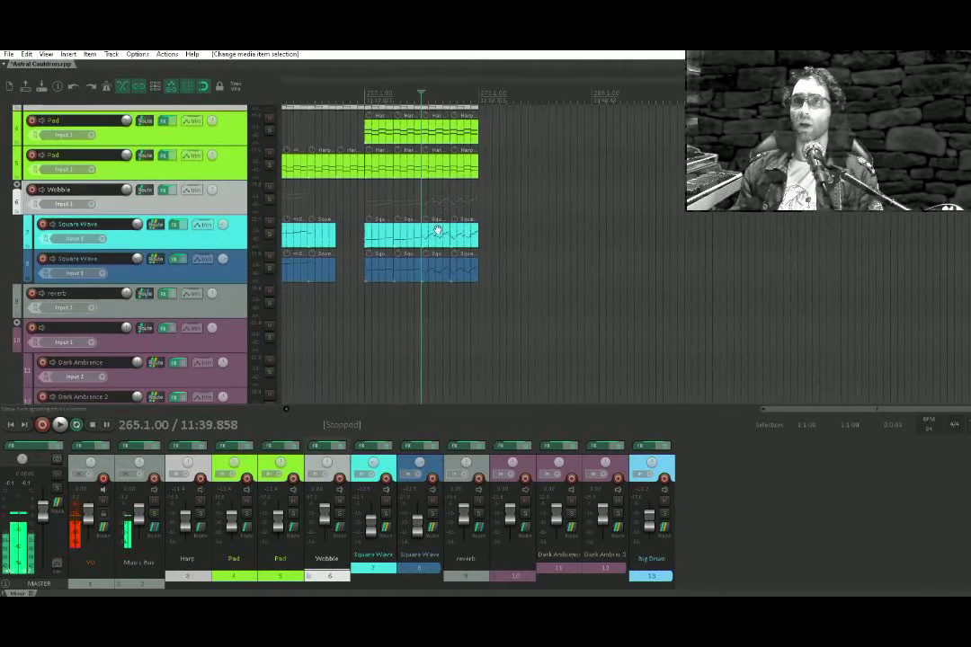
{"action": "key", "text": "Delete"}
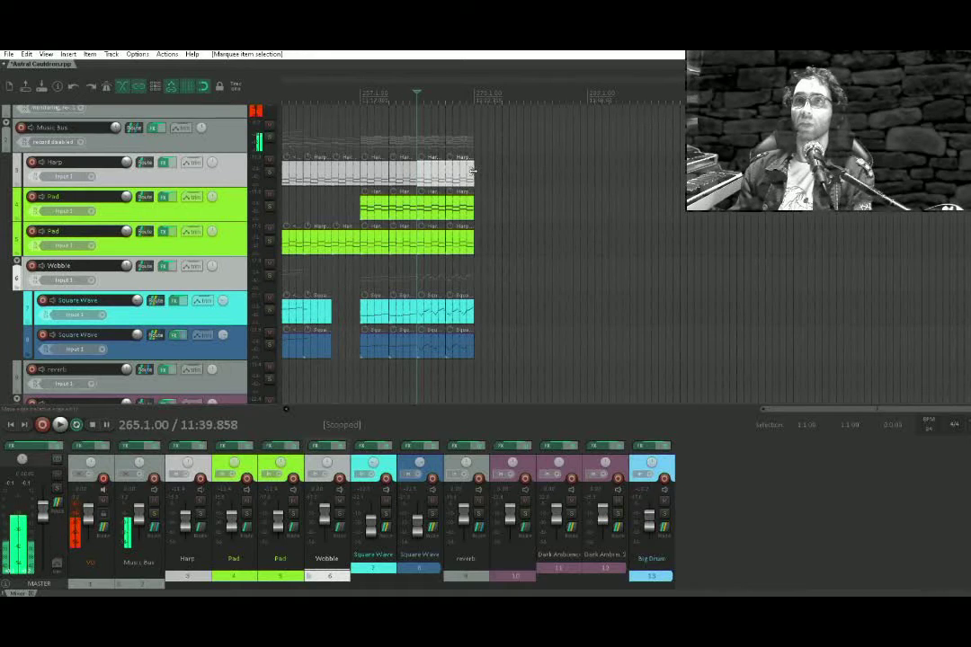
{"action": "left_click_drag", "start_coordinate": [468, 304], "coordinate": [433, 169]}
{"action": "left_click", "coordinate": [411, 136]}
{"action": "key", "text": "space"}
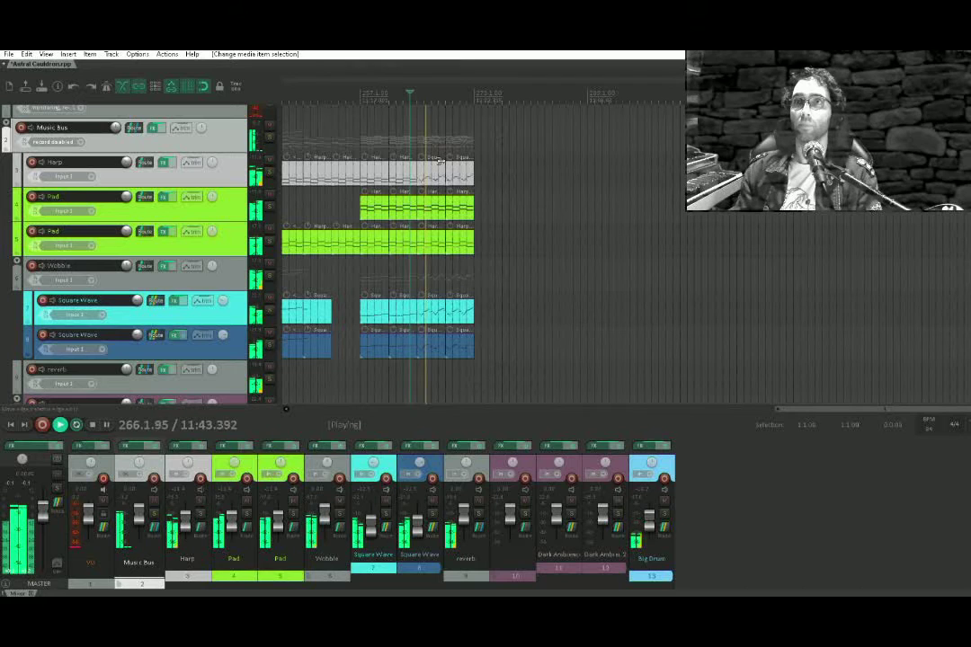
{"action": "key", "text": "space"}
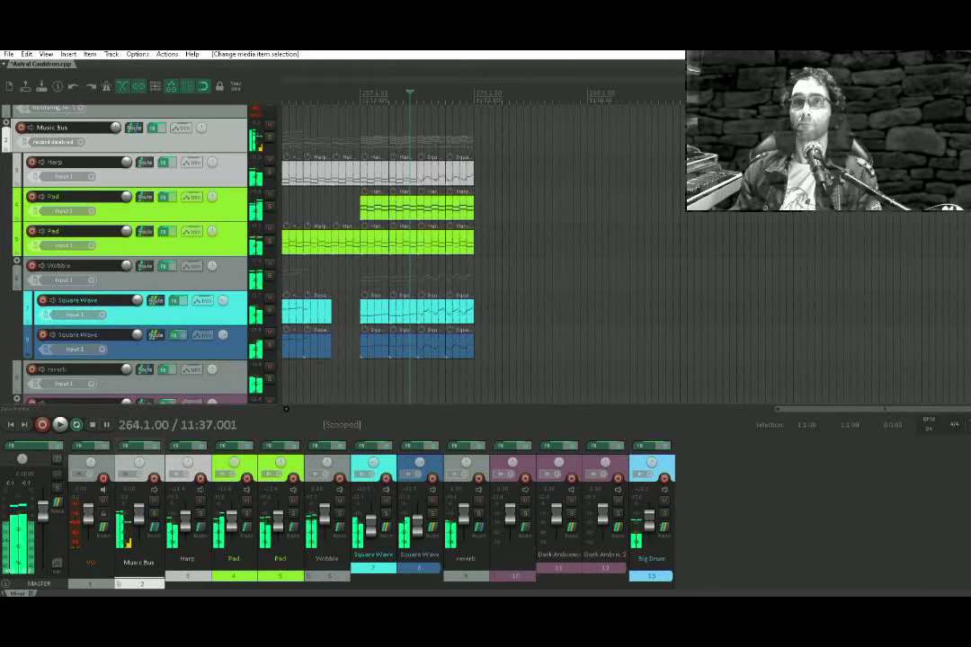
Raise all notes of the Harp track's item at measure 265 by one octave, start playback, and close the MIDI editor
{"action": "double_click", "coordinate": [439, 180]}
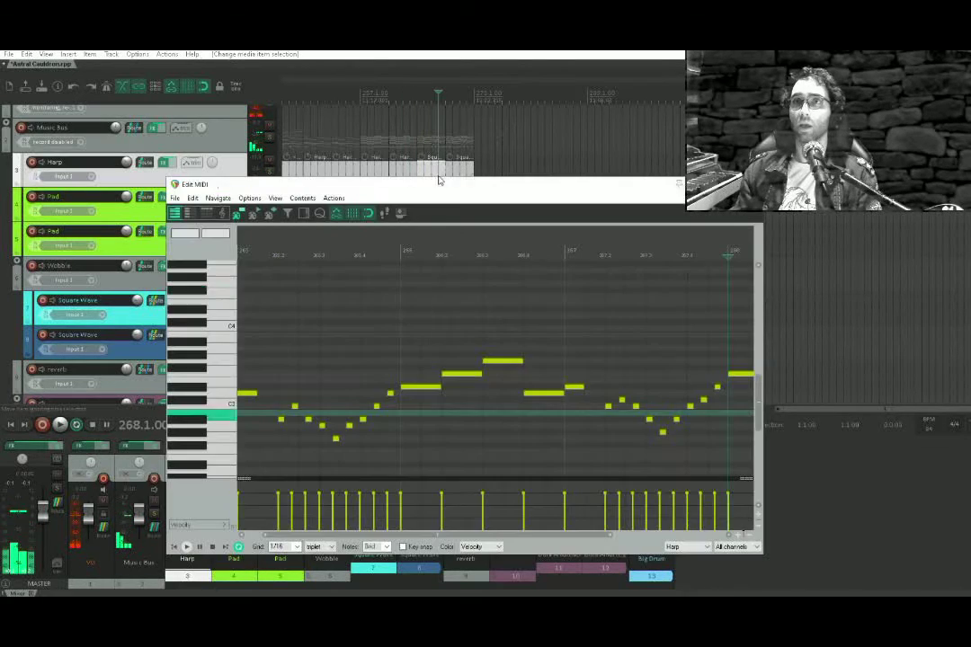
{"action": "scroll", "coordinate": [281, 396], "scroll_direction": "up", "scroll_amount": 5}
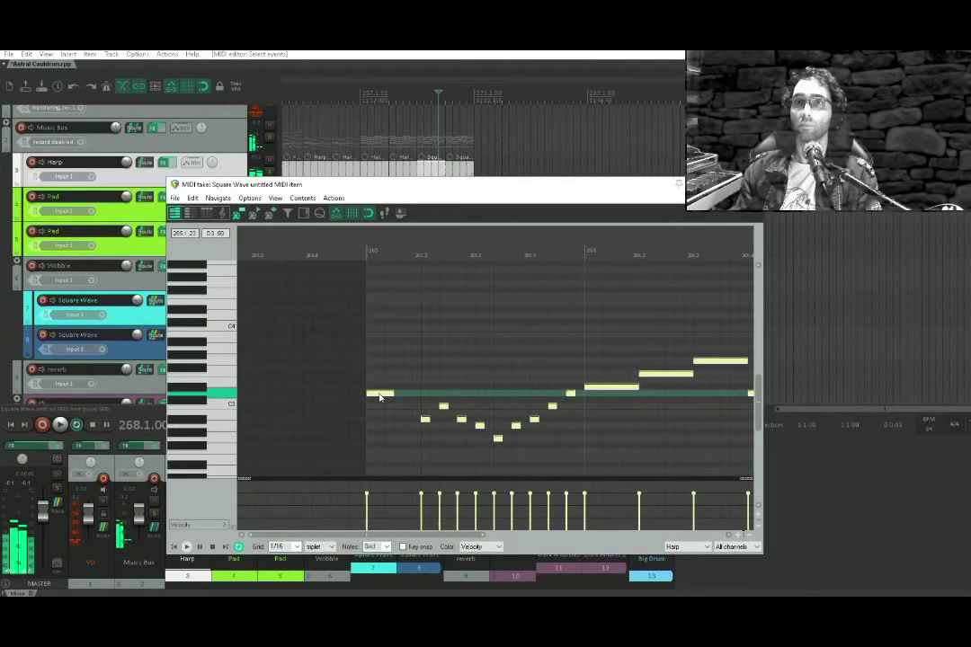
{"action": "scroll", "coordinate": [377, 396], "scroll_direction": "down", "scroll_amount": 3}
{"action": "key", "text": "space"}
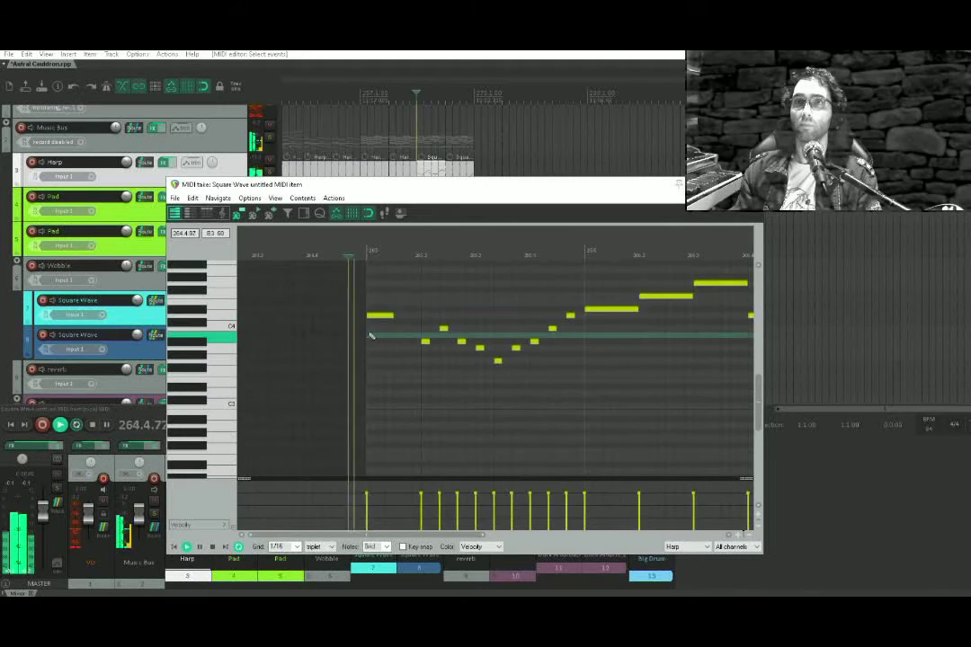
{"action": "left_click", "coordinate": [751, 184]}
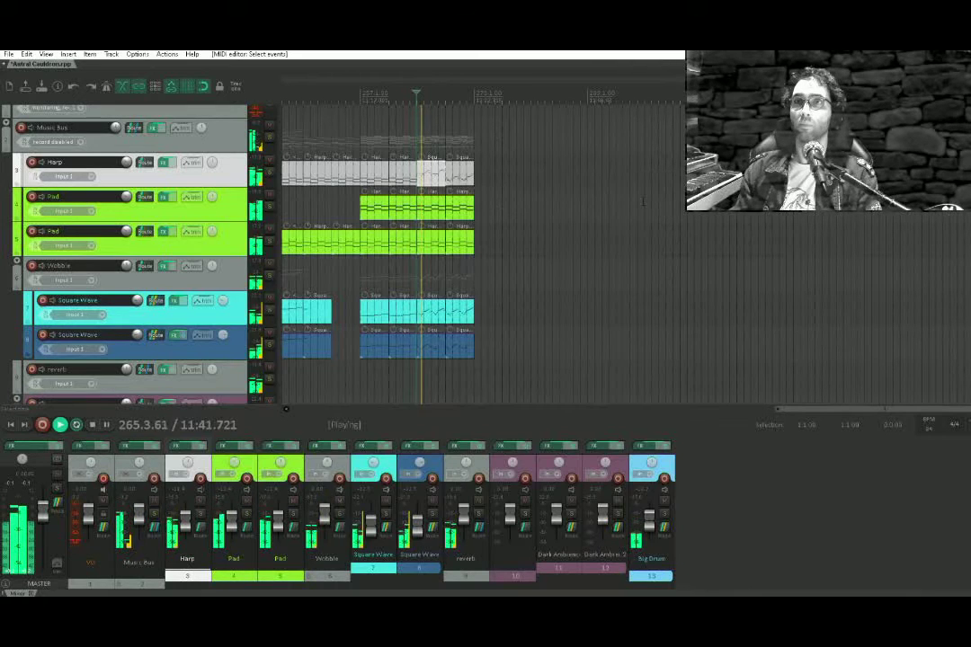
Replace the Harp track's item at measure 269 with a duplicate of the edited item from measure 265
{"action": "left_click", "coordinate": [460, 178]}
{"action": "key", "text": "Delete"}
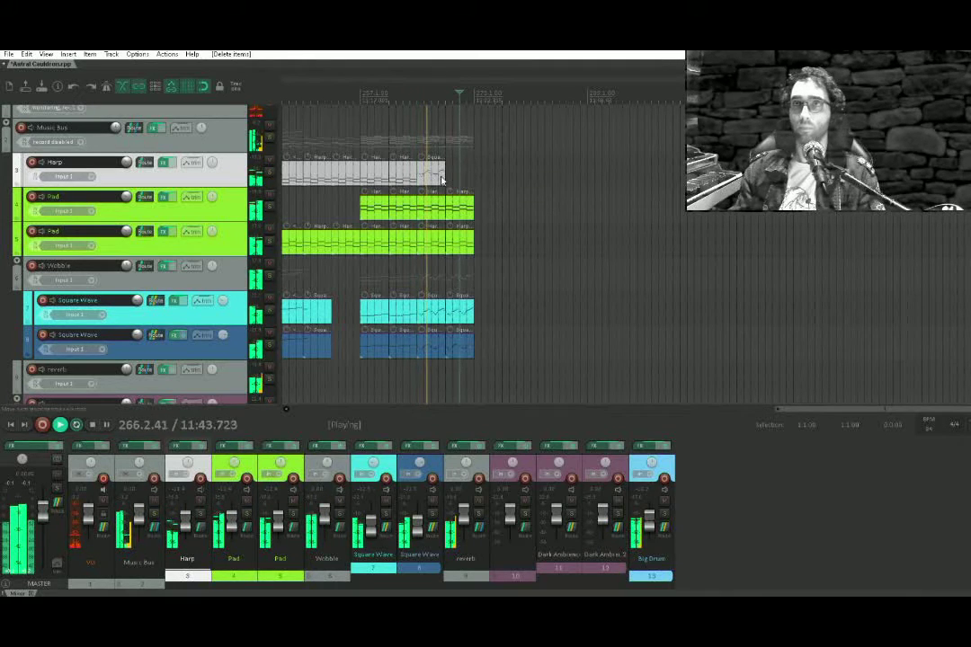
{"action": "left_click", "coordinate": [440, 180]}
{"action": "key", "text": "ctrl+d"}
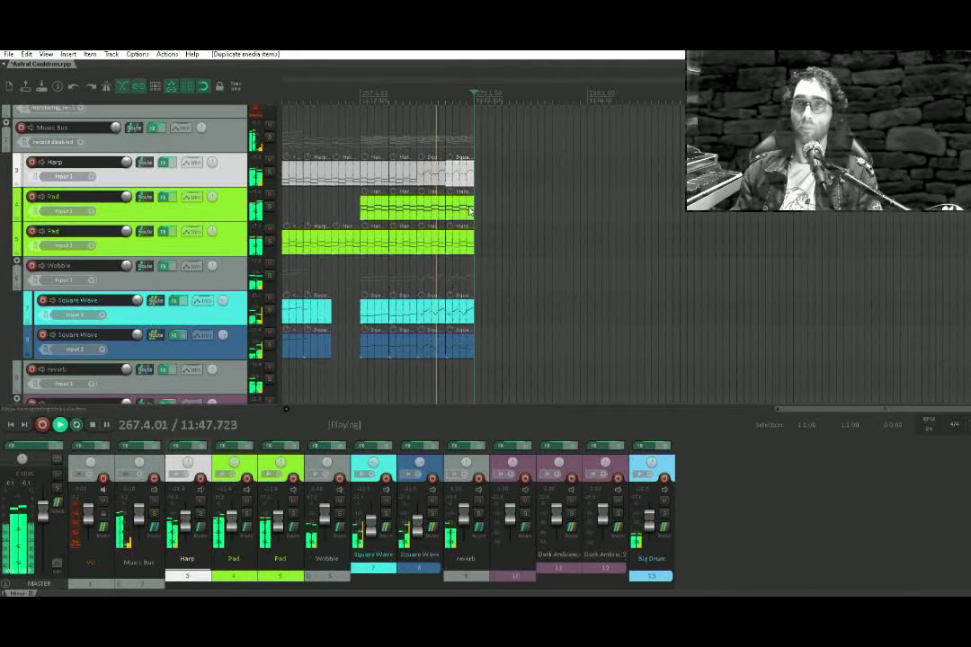
Duplicate the Harp, Pad and Square Wave items of measures 265 to 272 to measure 273, and delete the Square Wave copies
{"action": "left_click_drag", "start_coordinate": [483, 178], "coordinate": [419, 374]}
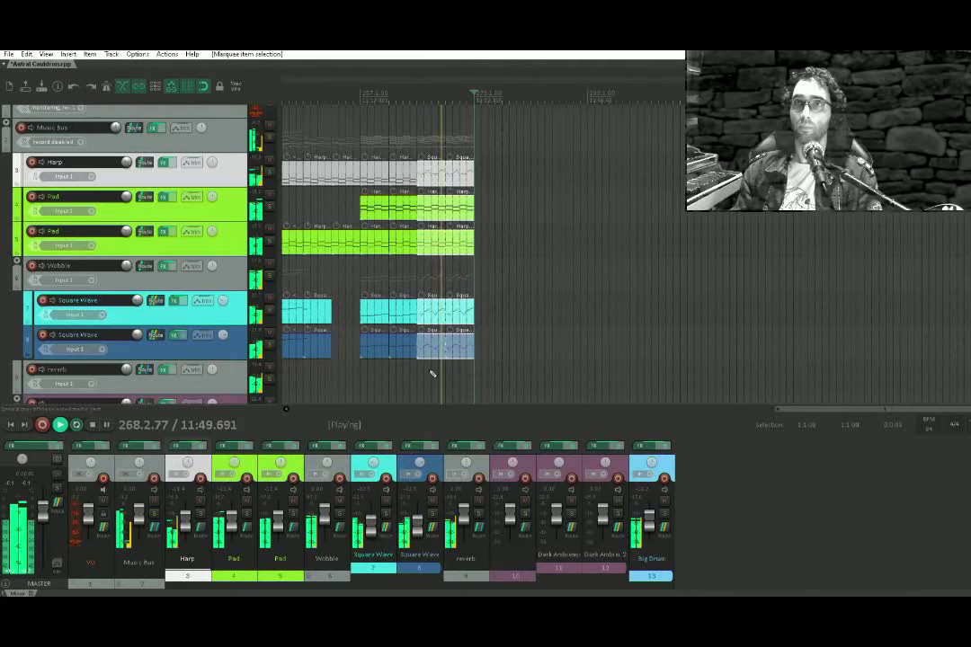
{"action": "key", "text": "ctrl+d"}
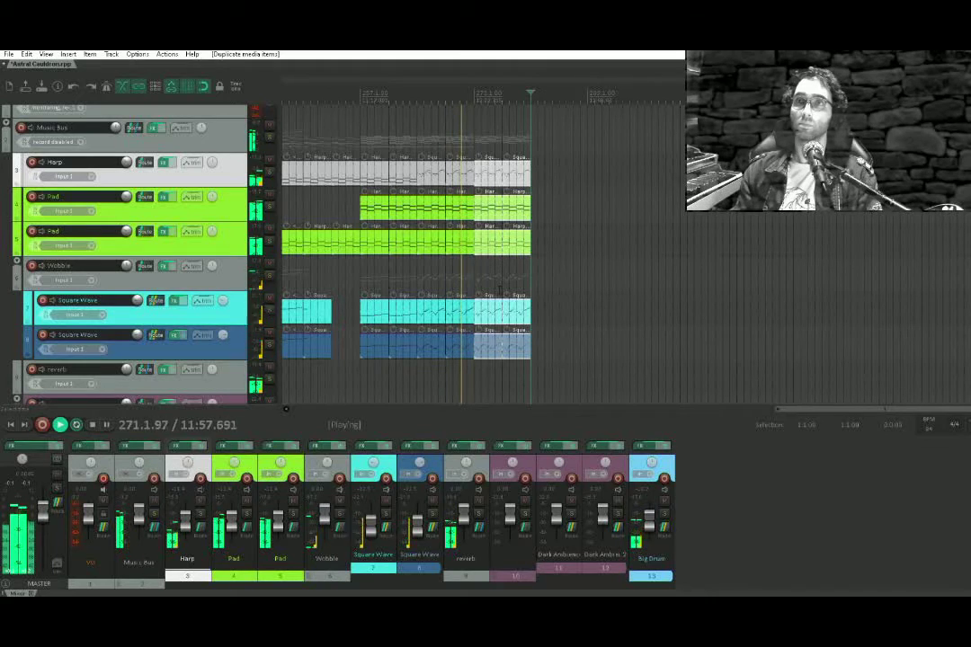
{"action": "scroll", "coordinate": [499, 260], "scroll_direction": "down", "scroll_amount": 5}
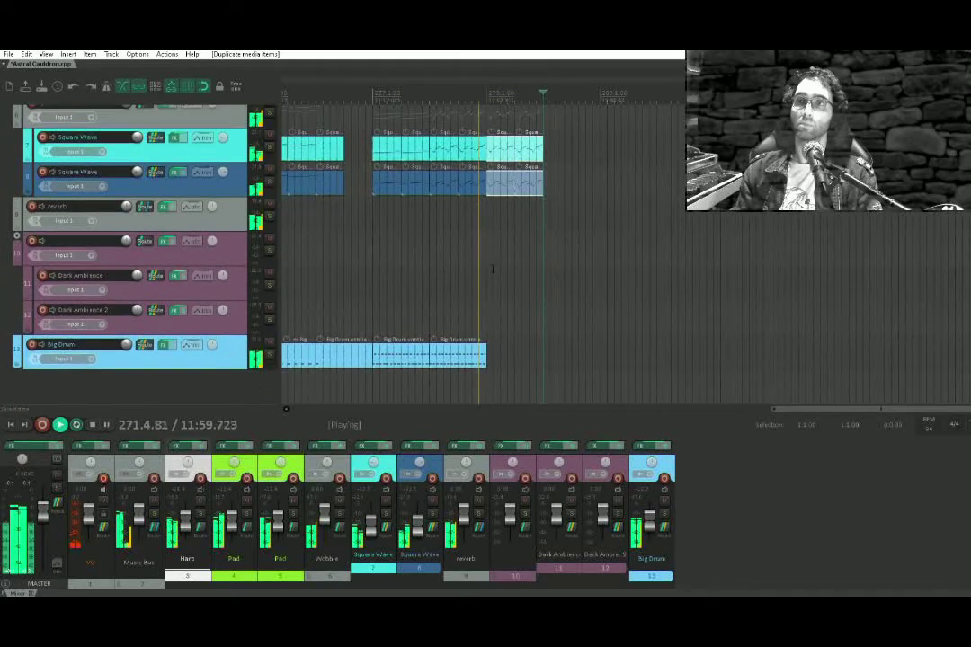
{"action": "scroll", "coordinate": [490, 270], "scroll_direction": "up", "scroll_amount": 3}
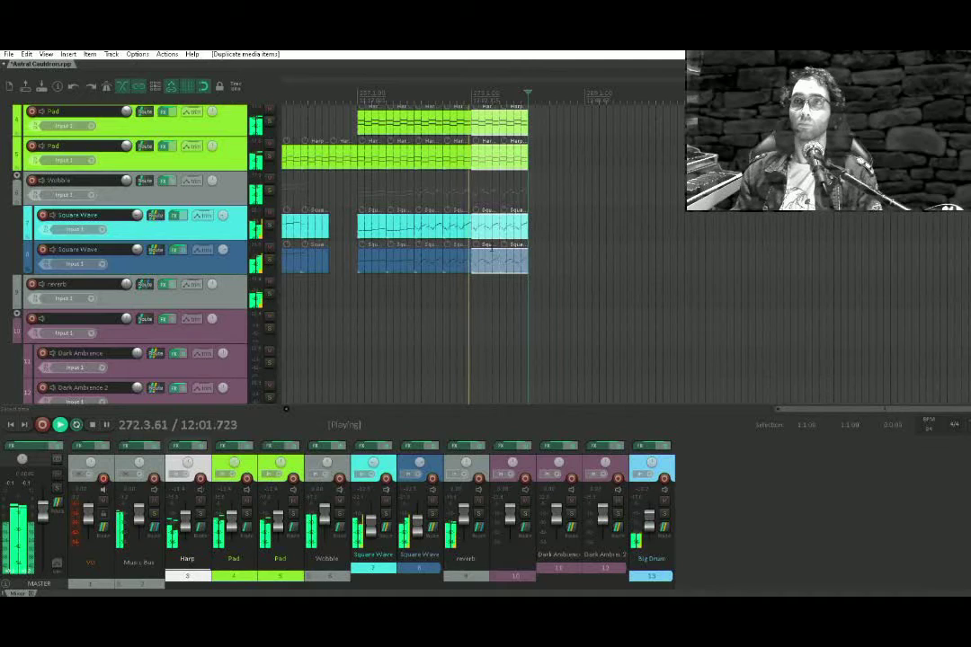
{"action": "key", "text": "Delete"}
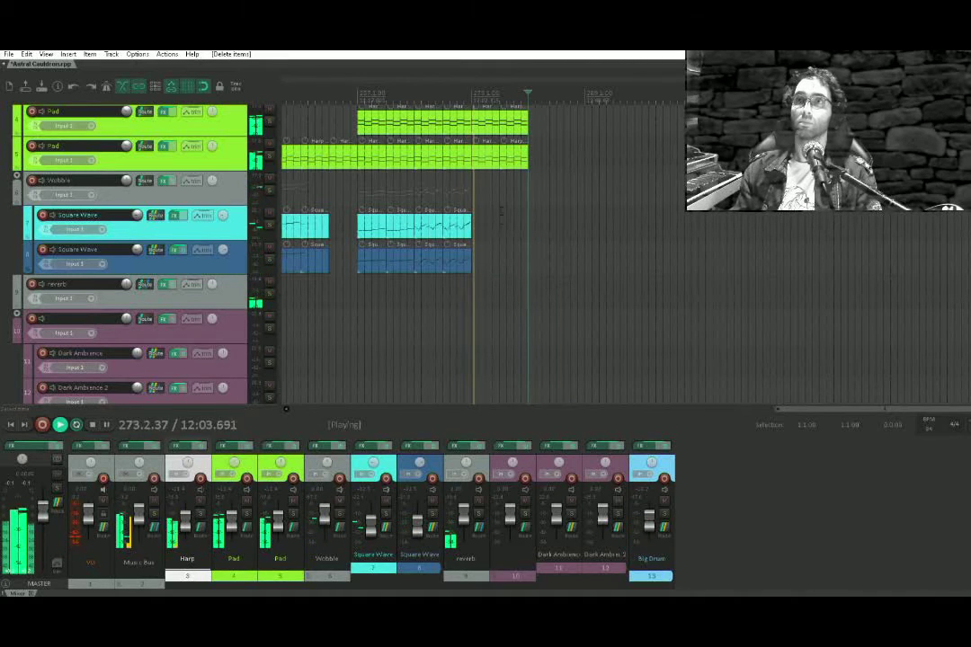
Delete the upper Pad track's copied items from measure 273 on, stop playback, and save the project
{"action": "left_click", "coordinate": [464, 189]}
{"action": "scroll", "coordinate": [467, 193], "scroll_direction": "up", "scroll_amount": 3}
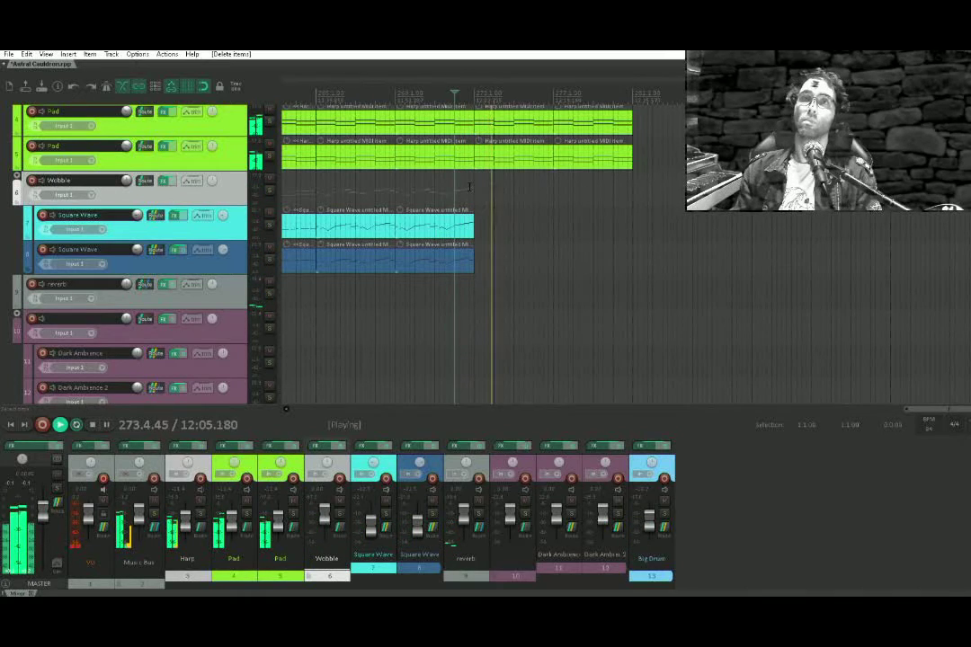
{"action": "left_click_drag", "start_coordinate": [467, 199], "coordinate": [475, 239]}
{"action": "left_click_drag", "start_coordinate": [606, 184], "coordinate": [547, 169]}
{"action": "key", "text": "Delete"}
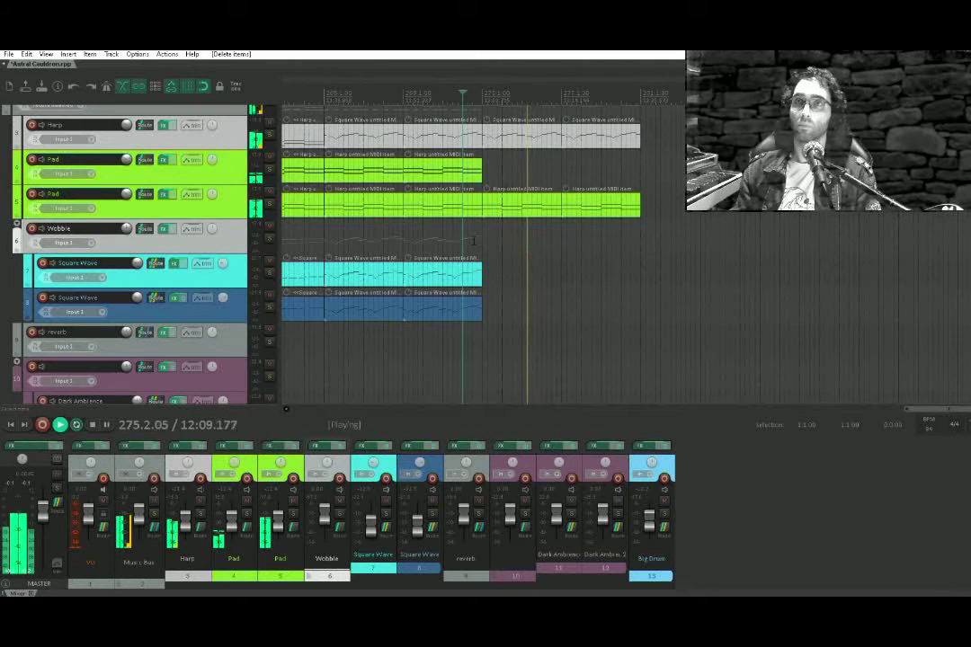
{"action": "key", "text": "space"}
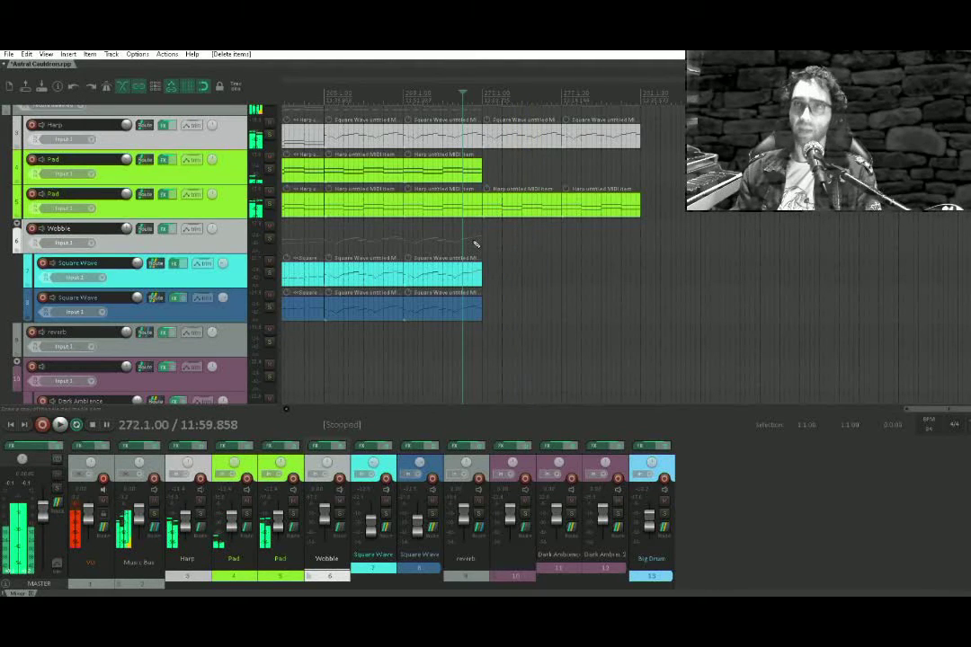
{"action": "key", "text": "ctrl+s"}
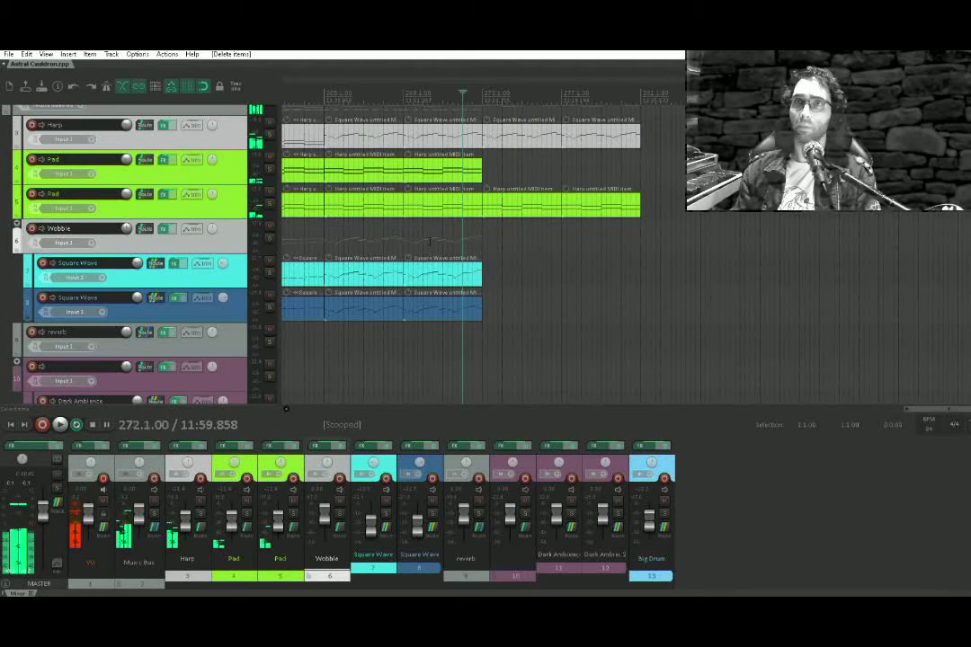
Play the arrangement briefly from just before measure 271 and stop playback
{"action": "left_click", "coordinate": [438, 245]}
{"action": "left_click_drag", "start_coordinate": [478, 293], "coordinate": [475, 190]}
{"action": "scroll", "coordinate": [464, 222], "scroll_direction": "up", "scroll_amount": 3}
{"action": "key", "text": "space"}
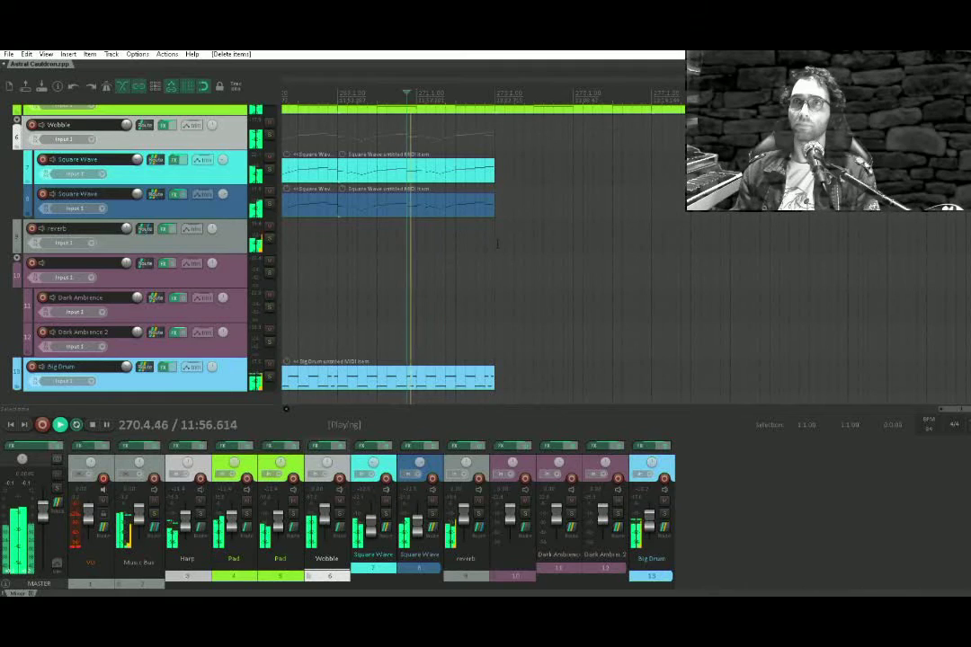
{"action": "key", "text": "space"}
Copy the Big Drum item from measure 265 to measure 273 and open the copy in the MIDI editor
{"action": "left_click", "coordinate": [502, 372]}
{"action": "scroll", "coordinate": [503, 372], "scroll_direction": "up", "scroll_amount": 2}
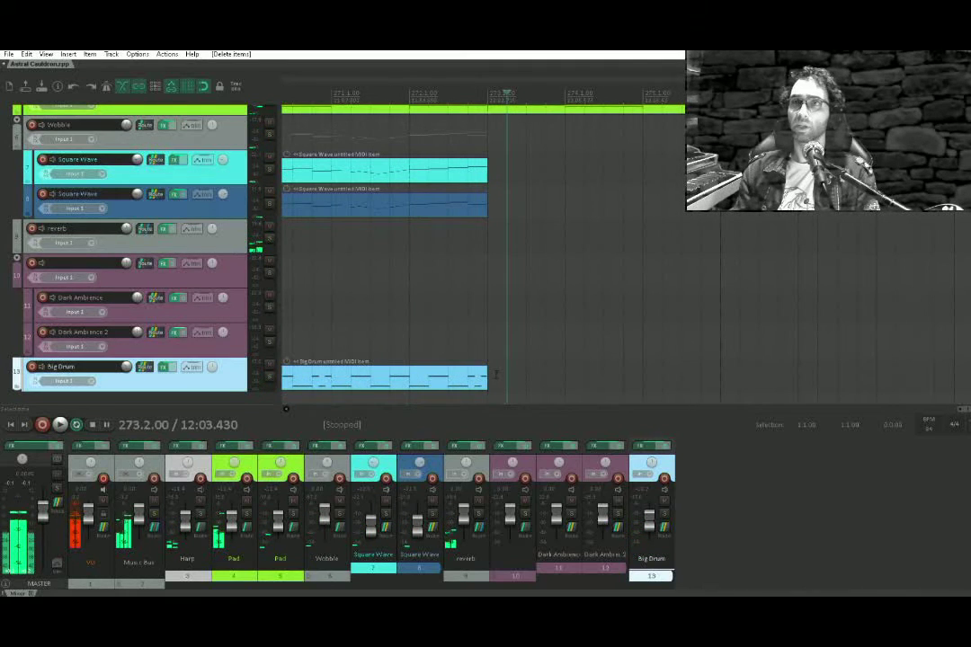
{"action": "left_click", "coordinate": [494, 375]}
{"action": "left_click_drag", "start_coordinate": [423, 386], "coordinate": [873, 367]}
{"action": "left_click_drag", "start_coordinate": [966, 370], "coordinate": [910, 375]}
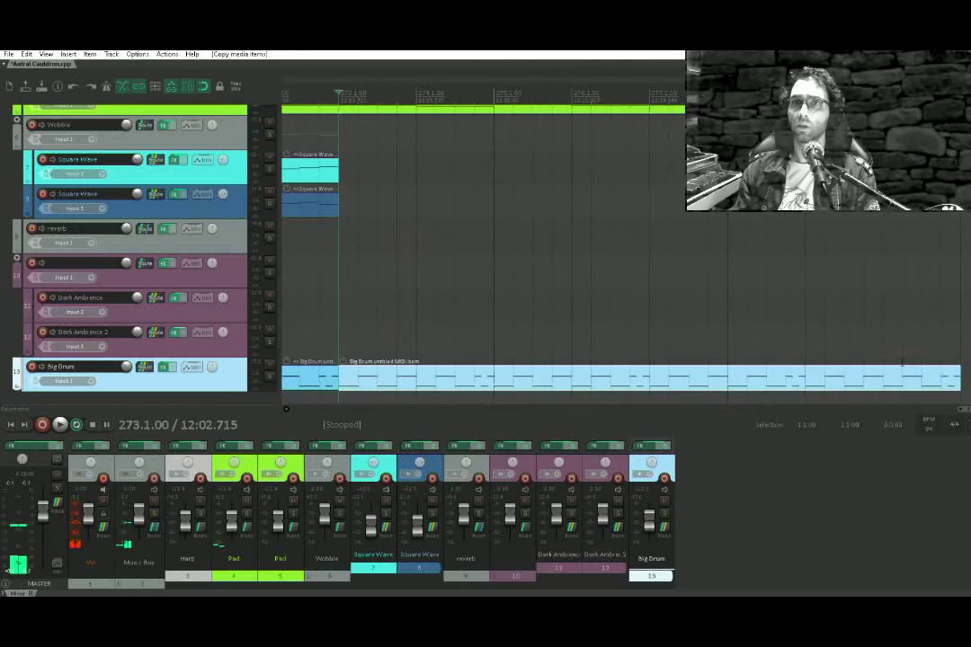
{"action": "left_click", "coordinate": [902, 378]}
{"action": "left_click", "coordinate": [889, 379]}
{"action": "double_click", "coordinate": [889, 379]}
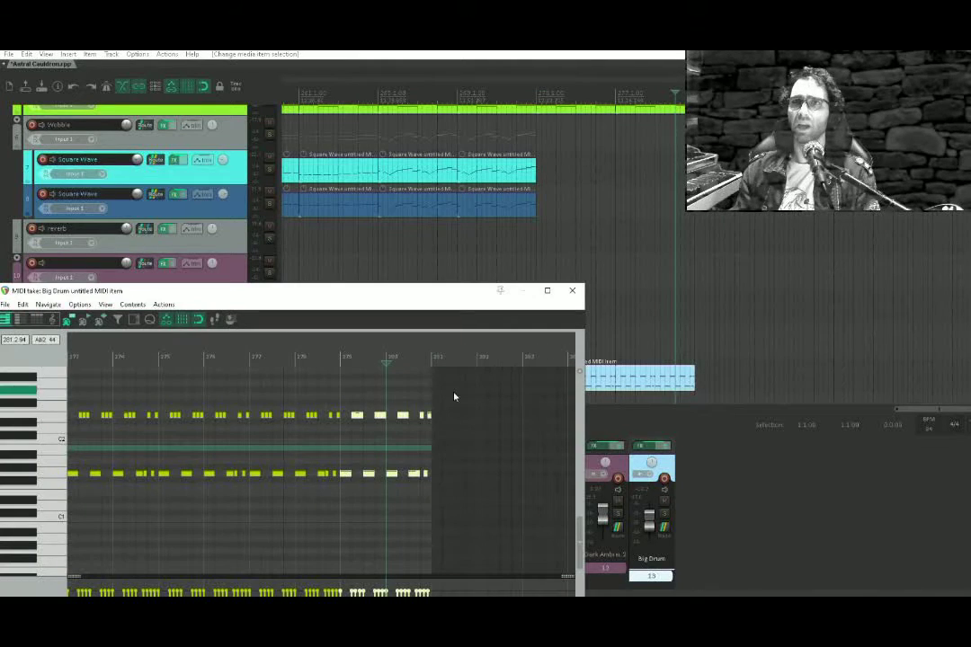
{"action": "left_click_drag", "start_coordinate": [454, 397], "coordinate": [351, 528]}
{"action": "key", "text": "Delete"}
{"action": "left_click", "coordinate": [332, 442]}
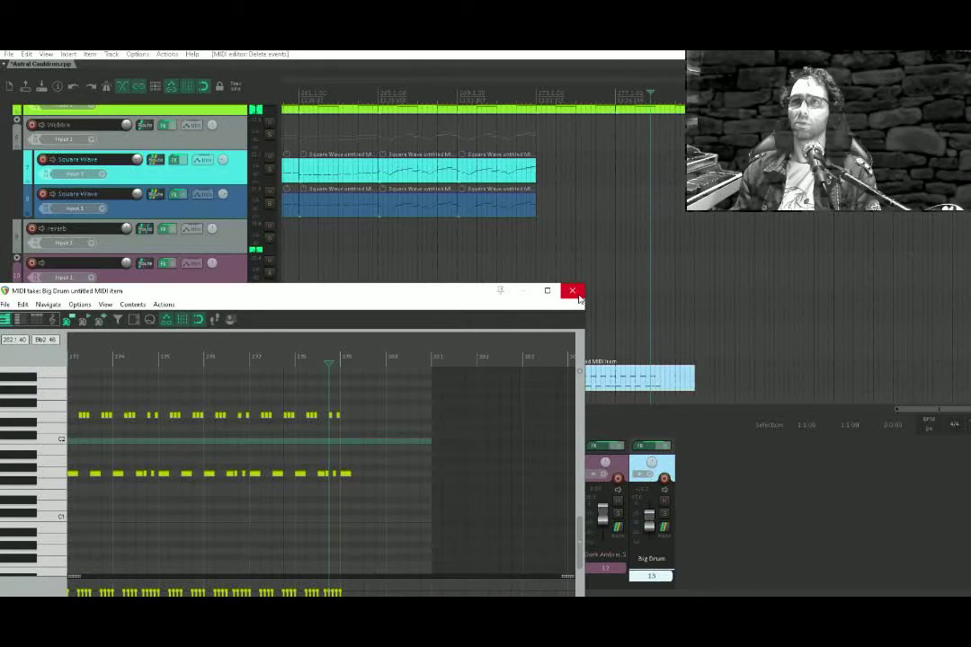
{"action": "key", "text": "ctrl+z"}
Delete all notes after the opening one in the Big Drum item at measure 273, and close the MIDI editor
{"action": "left_click_drag", "start_coordinate": [284, 415], "coordinate": [249, 402]}
{"action": "scroll", "coordinate": [250, 402], "scroll_direction": "down", "scroll_amount": 1}
{"action": "left_click_drag", "start_coordinate": [380, 392], "coordinate": [100, 522]}
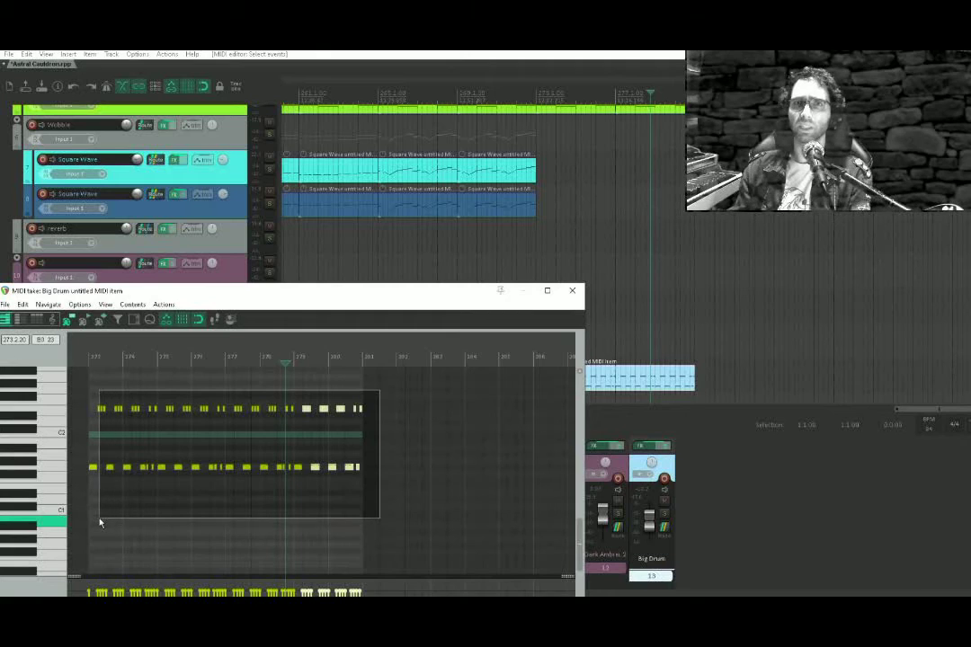
{"action": "key", "text": "Delete"}
{"action": "left_click", "coordinate": [573, 293]}
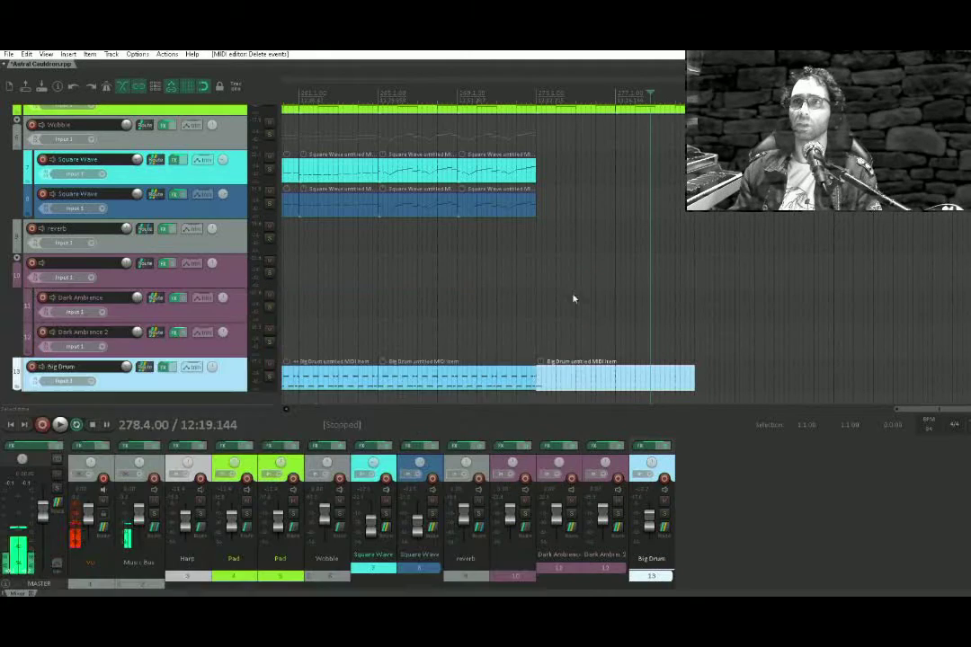
Play from measure 272 to hear the transition into measure 273, then stop with the edit cursor at measure 273
{"action": "left_click", "coordinate": [517, 299]}
{"action": "key", "text": "space"}
{"action": "scroll", "coordinate": [558, 299], "scroll_direction": "up", "scroll_amount": 4}
{"action": "left_click_drag", "start_coordinate": [575, 298], "coordinate": [480, 311]}
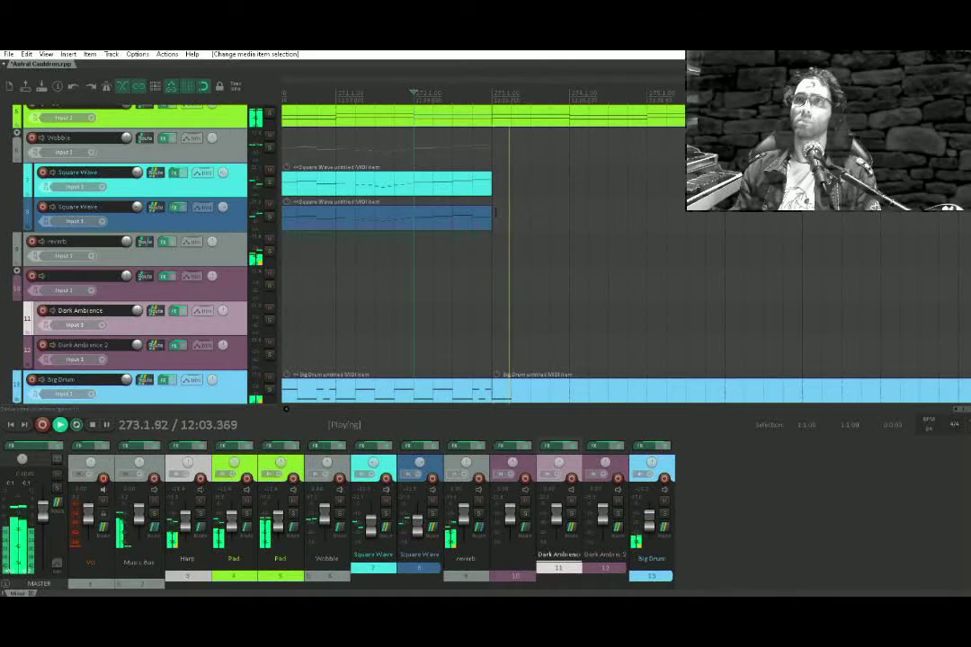
{"action": "left_click", "coordinate": [486, 193]}
{"action": "key", "text": "space"}
{"action": "scroll", "coordinate": [487, 192], "scroll_direction": "down", "scroll_amount": 4}
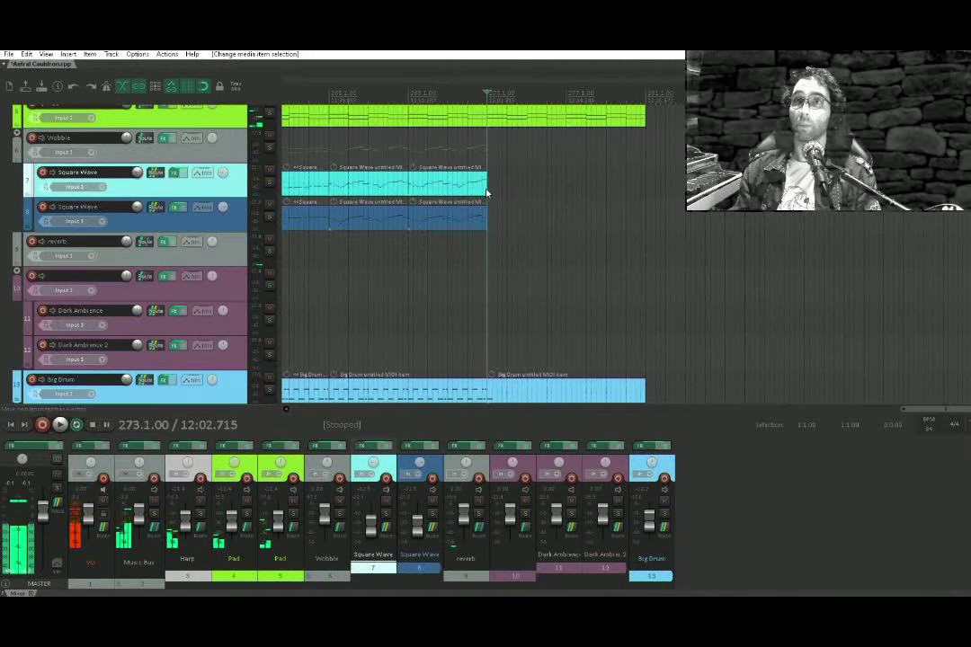
Copy the items at measure 249 on both Square Wave tracks to measure 273
{"action": "left_click_drag", "start_coordinate": [461, 200], "coordinate": [539, 195]}
{"action": "key", "text": "ctrl+z"}
{"action": "scroll", "coordinate": [417, 207], "scroll_direction": "down", "scroll_amount": 4}
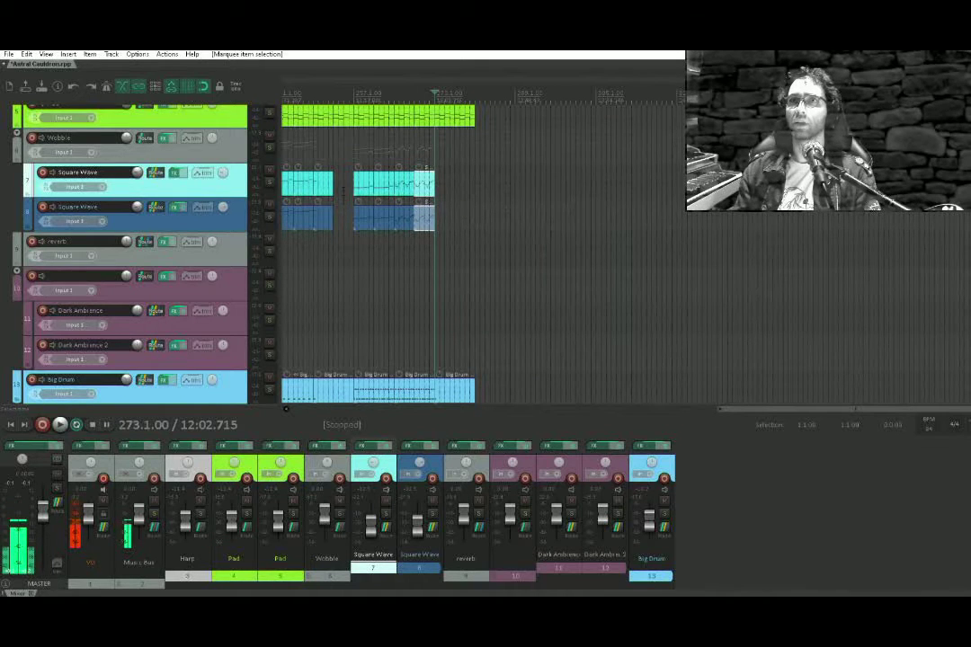
{"action": "left_click_drag", "start_coordinate": [320, 190], "coordinate": [445, 212]}
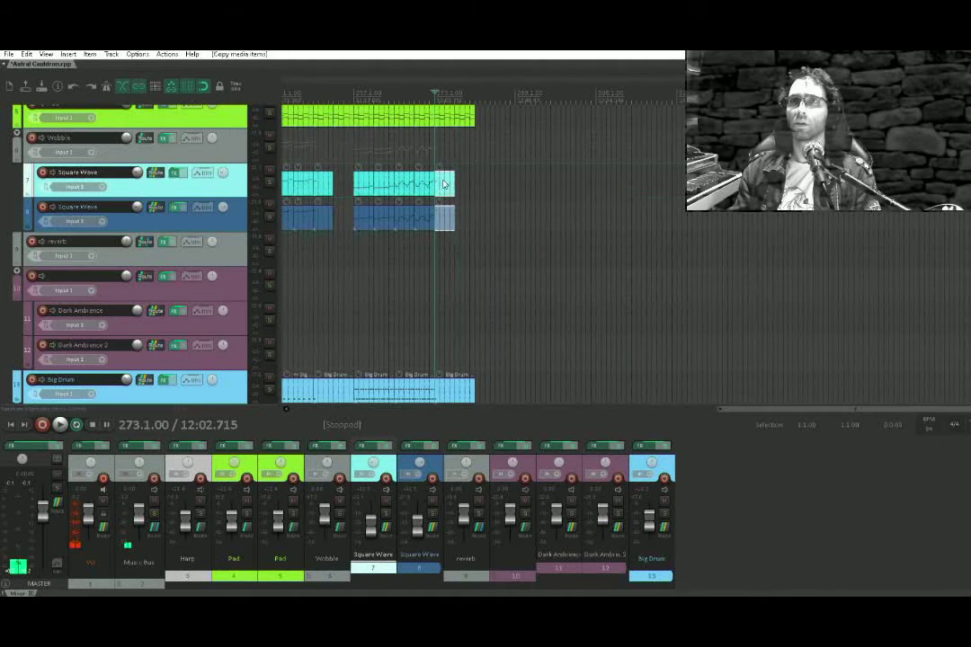
Play from measure 272 to hear the copied Square Wave items at measure 273
{"action": "left_click", "coordinate": [433, 158]}
{"action": "key", "text": "space"}
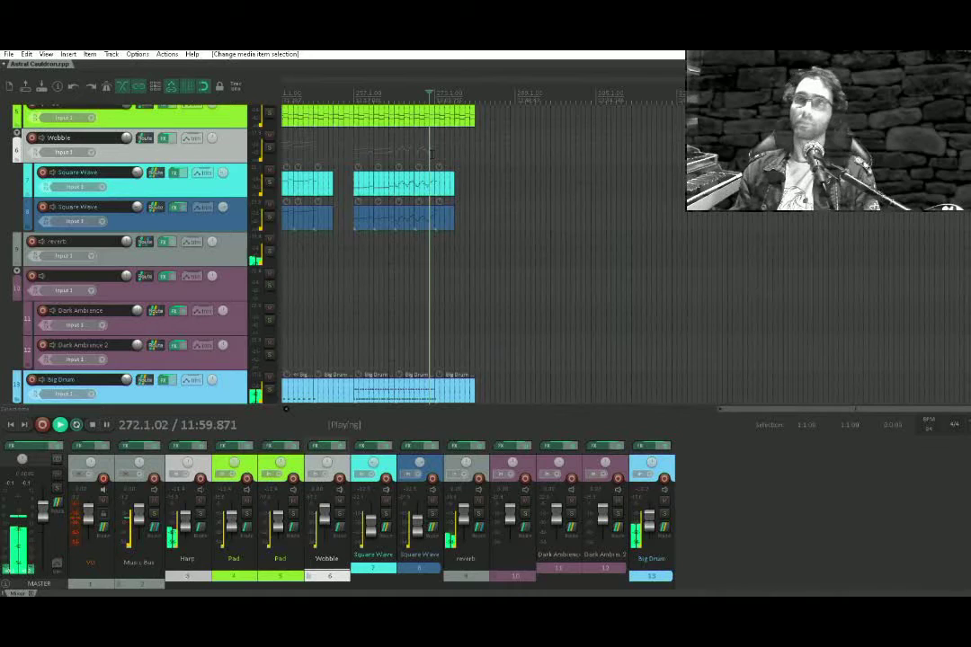
{"action": "scroll", "coordinate": [440, 160], "scroll_direction": "up", "scroll_amount": 4}
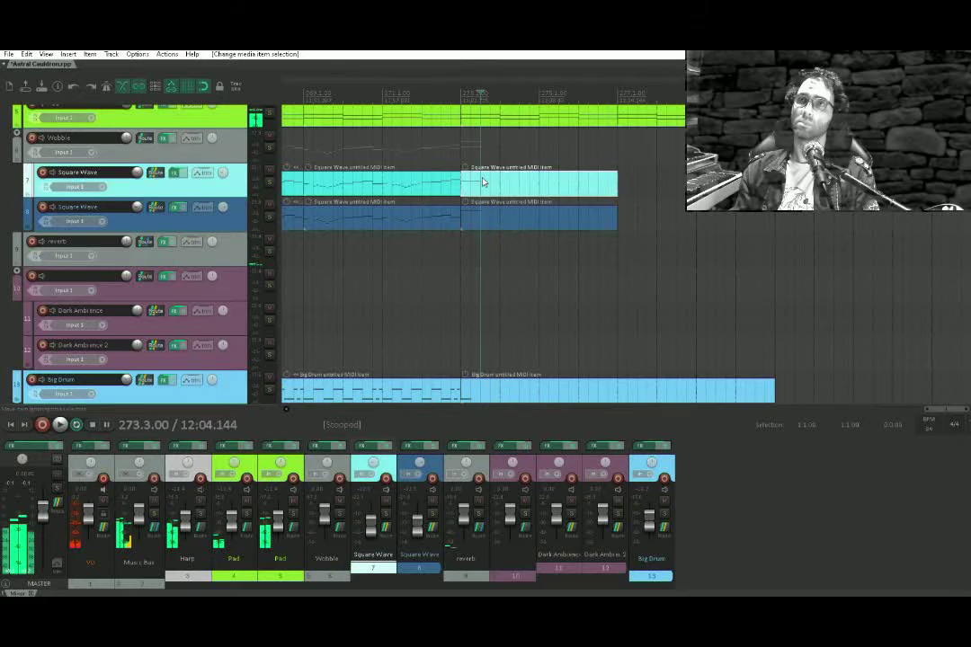
Lengthen the G3 and D4 notes in the two Square Wave items at measure 273 to one full measure
{"action": "double_click", "coordinate": [483, 183]}
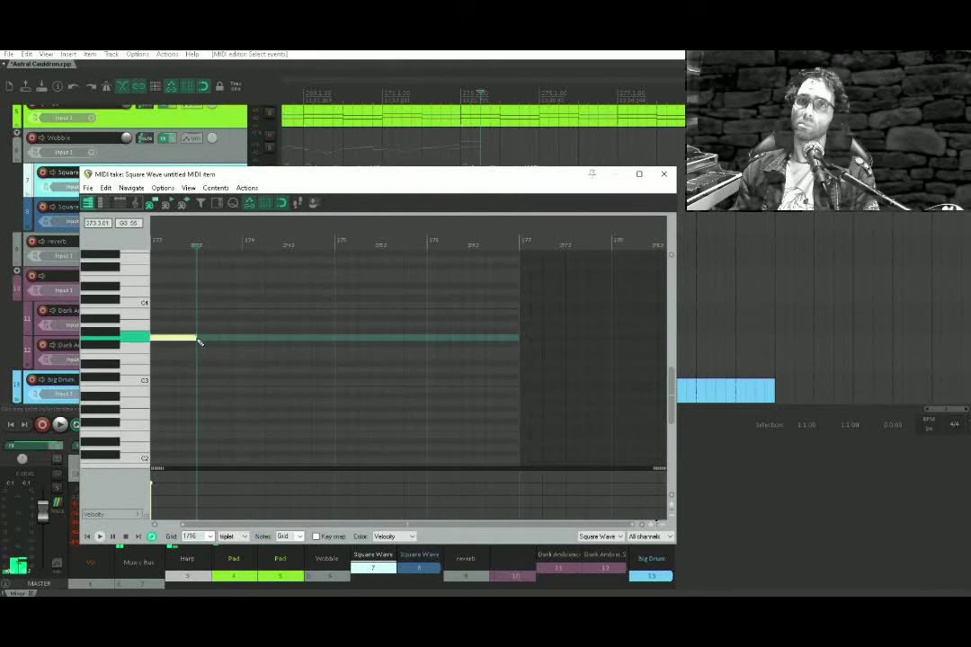
{"action": "key", "text": "Escape"}
{"action": "double_click", "coordinate": [513, 216]}
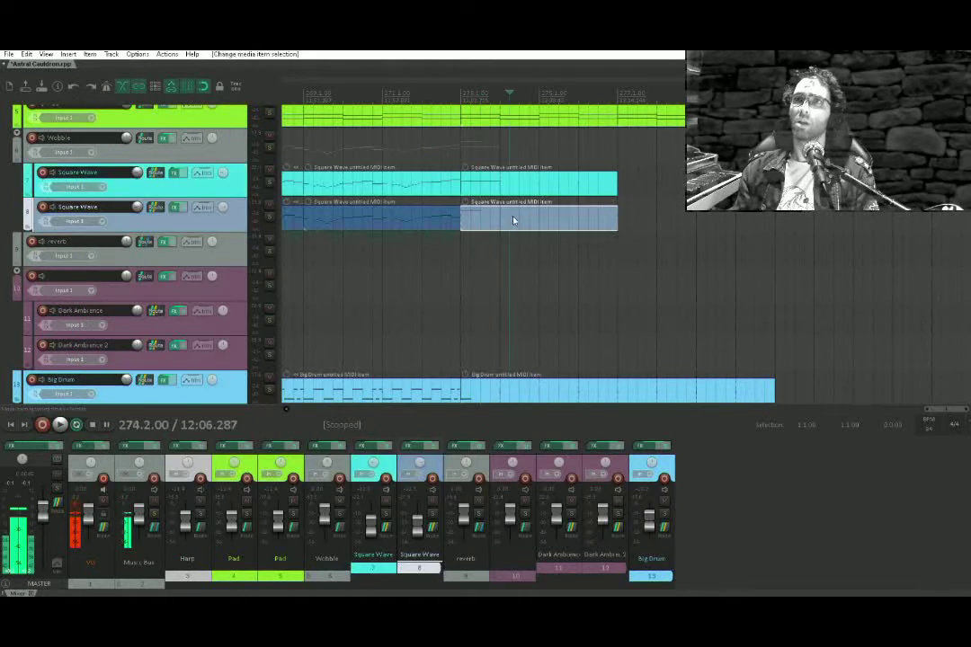
{"action": "left_click_drag", "start_coordinate": [180, 291], "coordinate": [214, 291]}
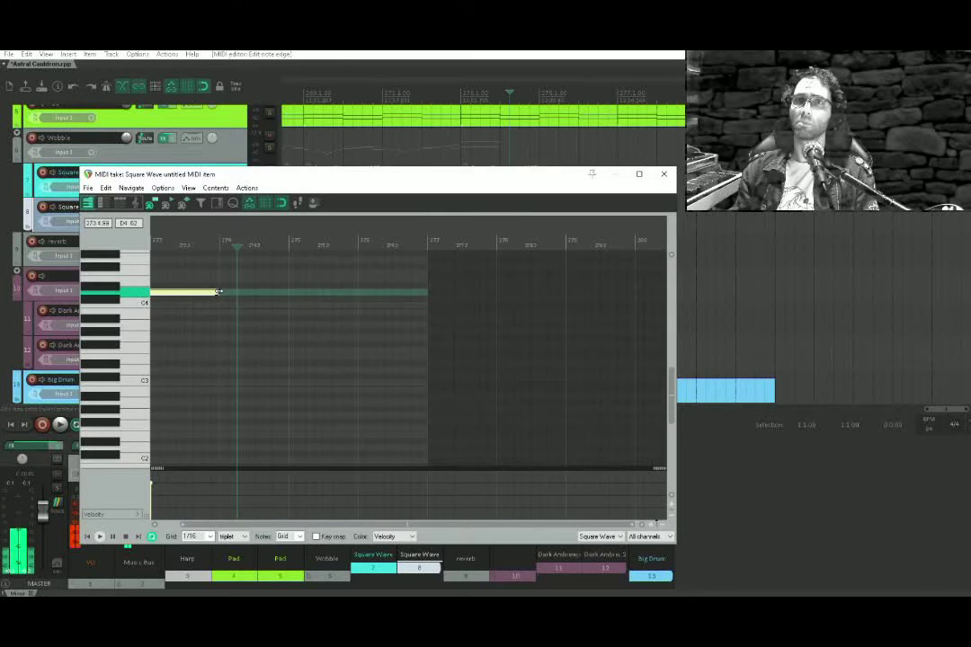
{"action": "key", "text": "Escape"}
Play from measure 272, draw an empty item on the lower Pad track from measure 281 to 285, and stop playback
{"action": "left_click", "coordinate": [431, 220]}
{"action": "key", "text": "space"}
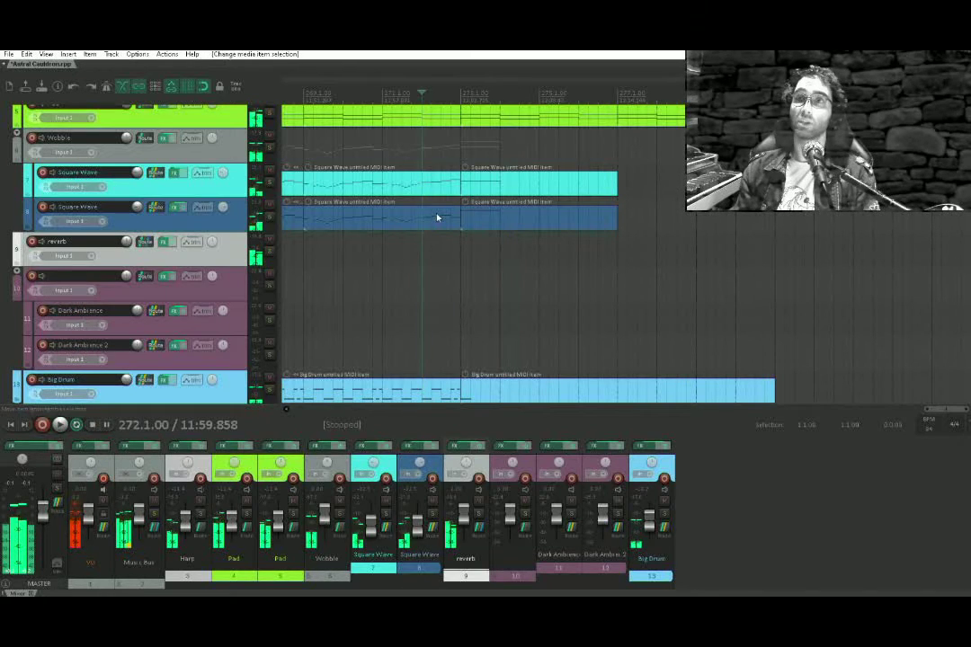
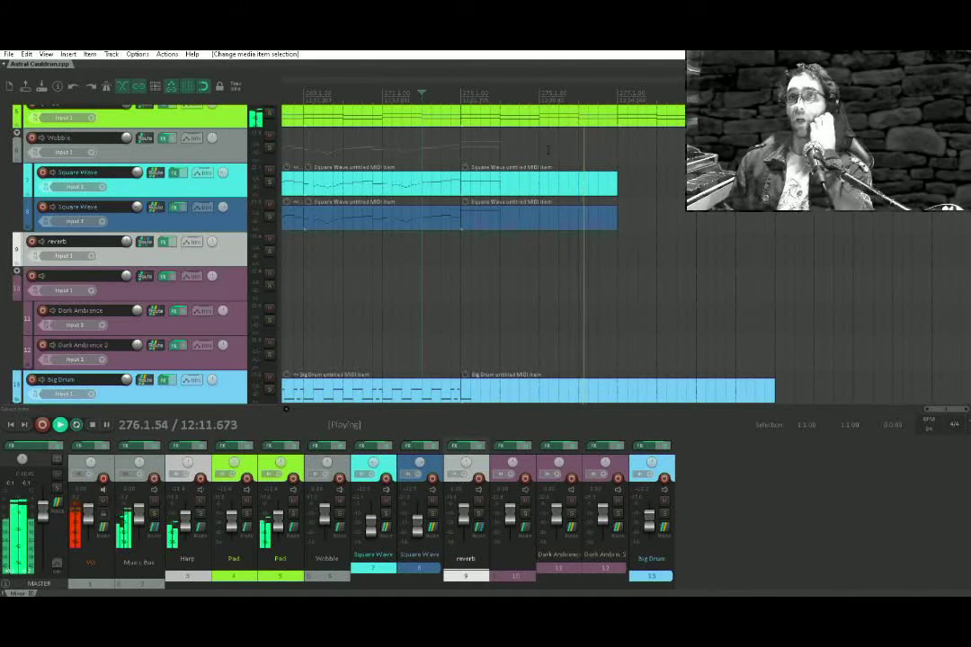
{"action": "scroll", "coordinate": [746, 254], "scroll_direction": "up", "scroll_amount": 3}
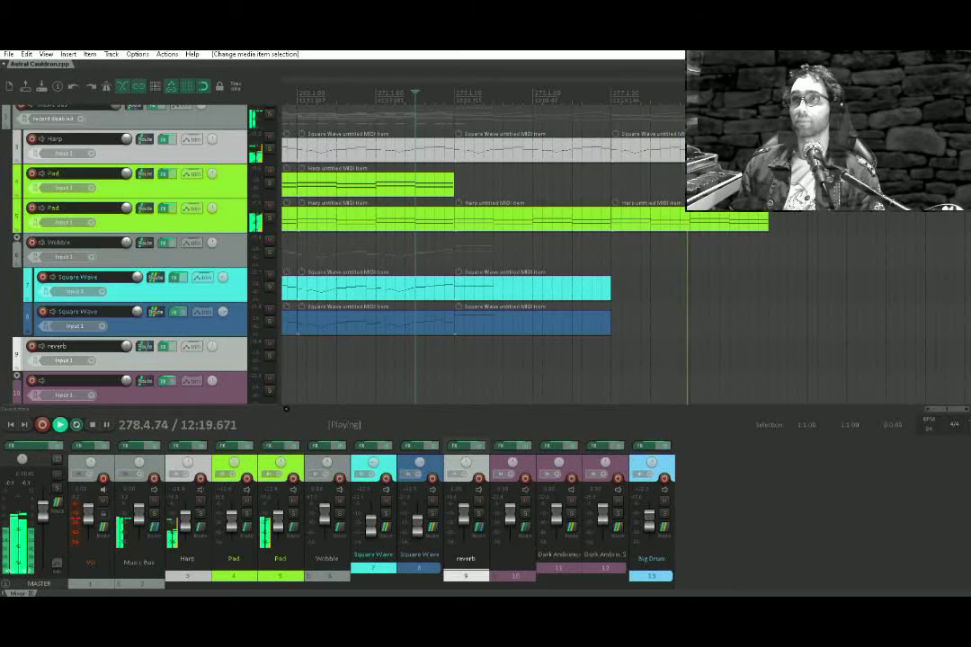
{"action": "left_click_drag", "start_coordinate": [772, 220], "coordinate": [925, 220]}
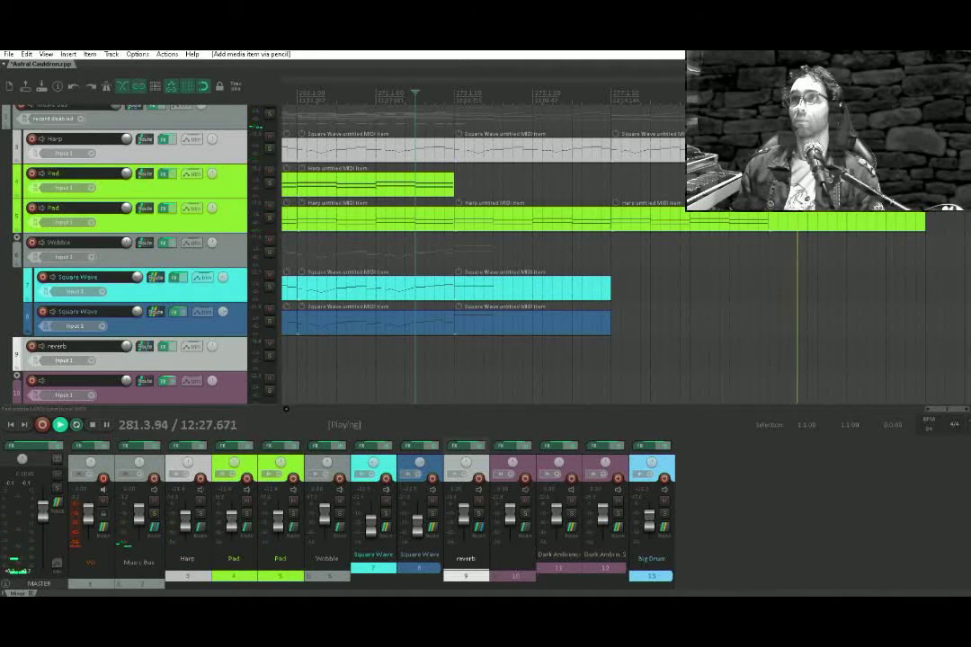
{"action": "key", "text": "space"}
Examine the whole arrangement across the three marked tracks, including the section after the third marker
{"action": "scroll", "coordinate": [634, 214], "scroll_direction": "down", "scroll_amount": 5}
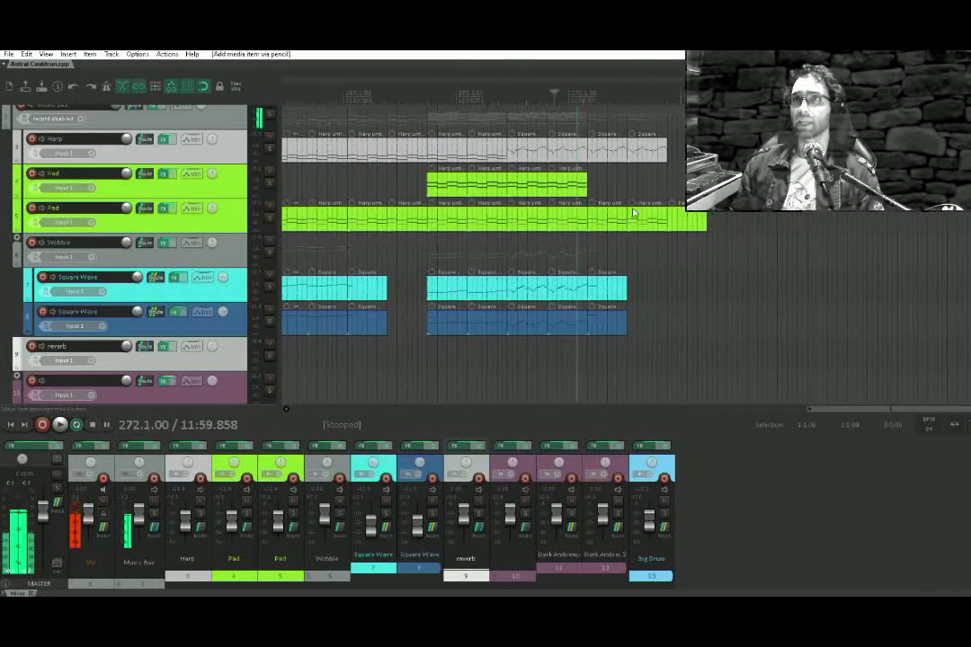
{"action": "left_click_drag", "start_coordinate": [487, 241], "coordinate": [594, 189]}
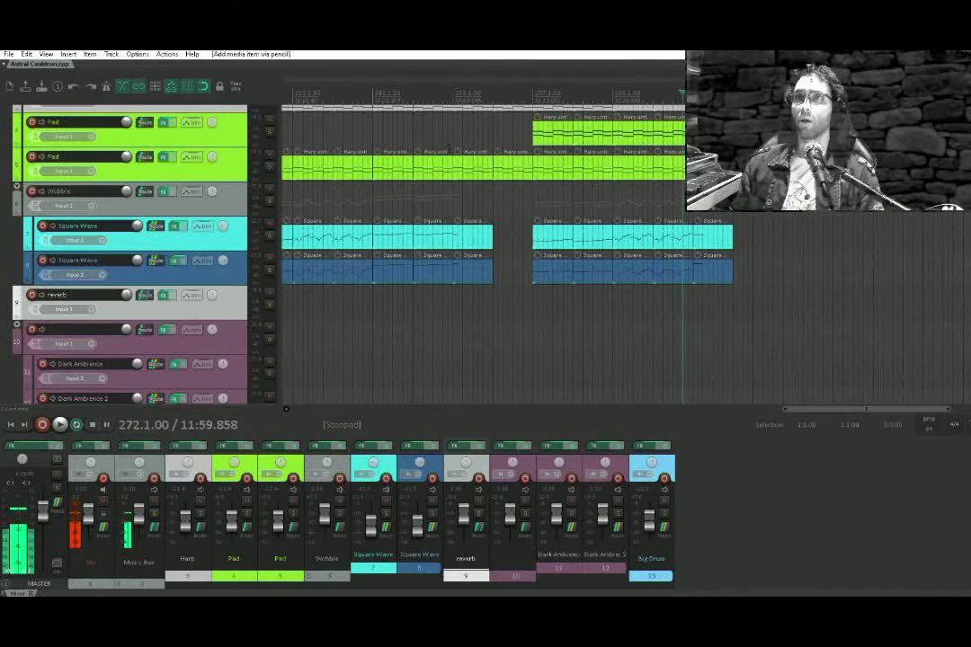
{"action": "scroll", "coordinate": [449, 149], "scroll_direction": "down", "scroll_amount": 7}
{"action": "left_click_drag", "start_coordinate": [437, 147], "coordinate": [487, 213]}
{"action": "scroll", "coordinate": [431, 241], "scroll_direction": "down", "scroll_amount": 3}
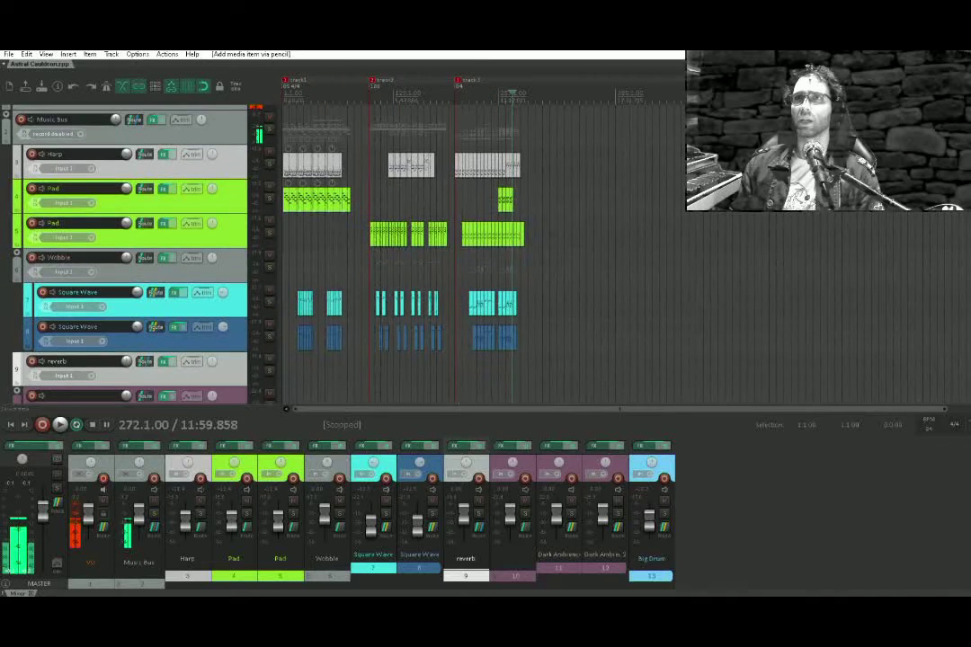
{"action": "left_click_drag", "start_coordinate": [503, 172], "coordinate": [497, 265]}
{"action": "scroll", "coordinate": [479, 225], "scroll_direction": "up", "scroll_amount": 5}
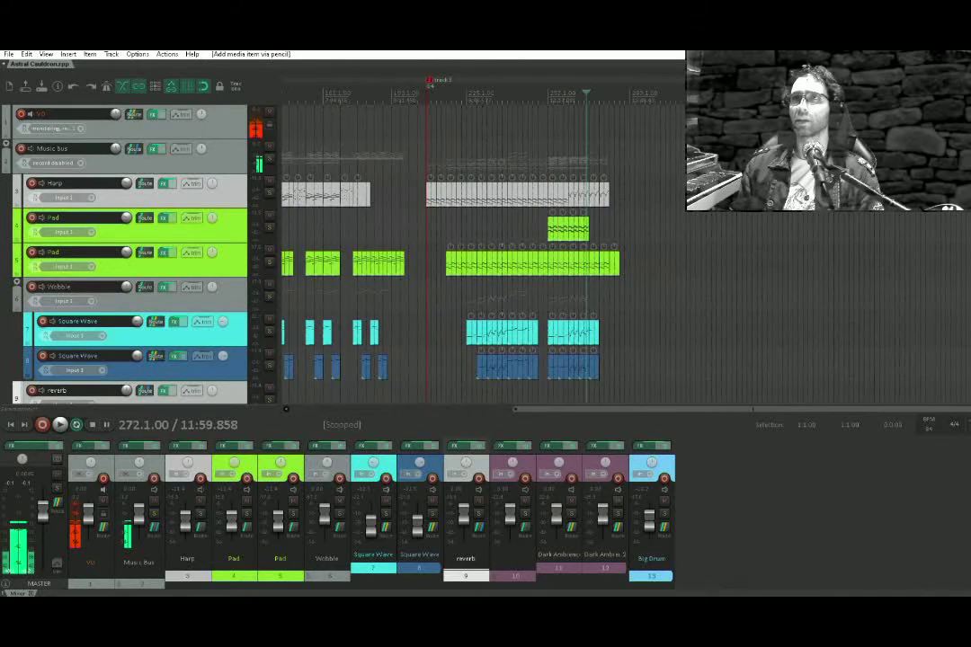
{"action": "double_click", "coordinate": [612, 95]}
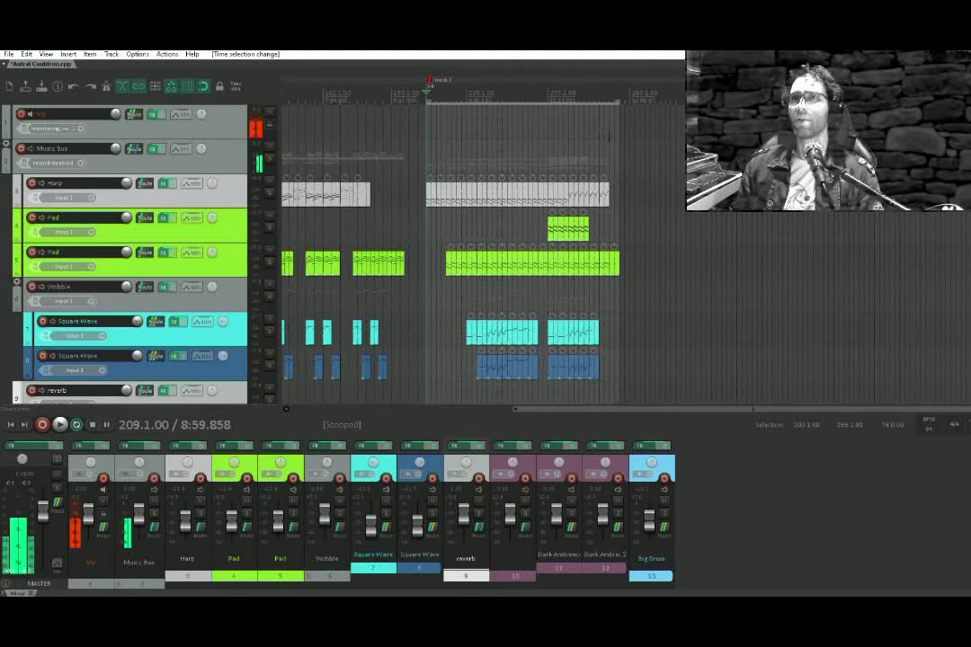
{"action": "key", "text": "Escape"}
{"action": "left_click", "coordinate": [608, 115]}
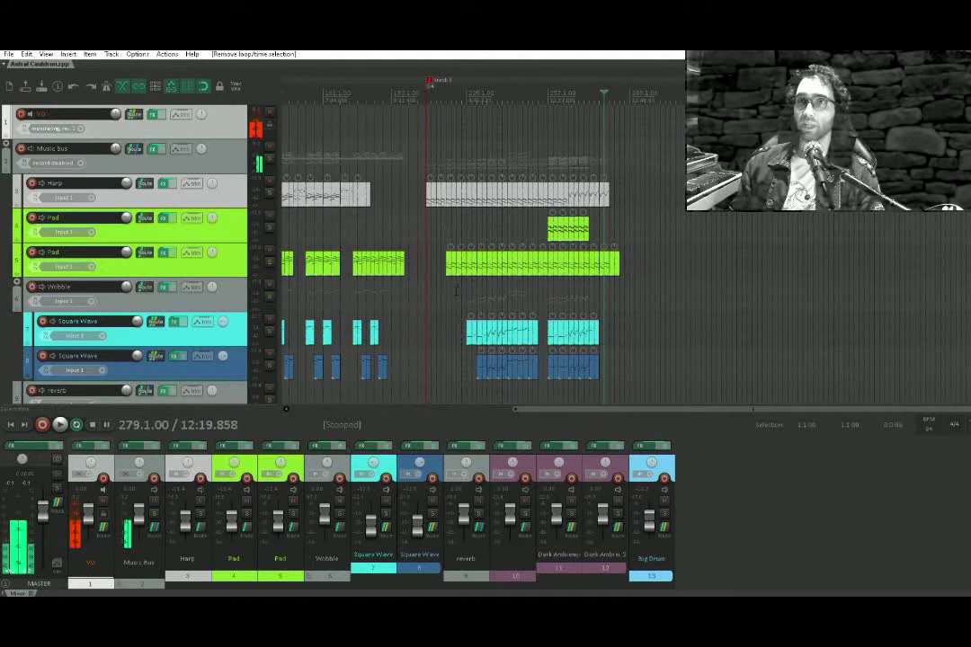
Add a track below Dark Ambience 2 within its folder, arm it for recording and name it Dark Ambience 3
{"action": "left_click_drag", "start_coordinate": [487, 250], "coordinate": [644, 246]}
{"action": "scroll", "coordinate": [192, 308], "scroll_direction": "down", "scroll_amount": 5}
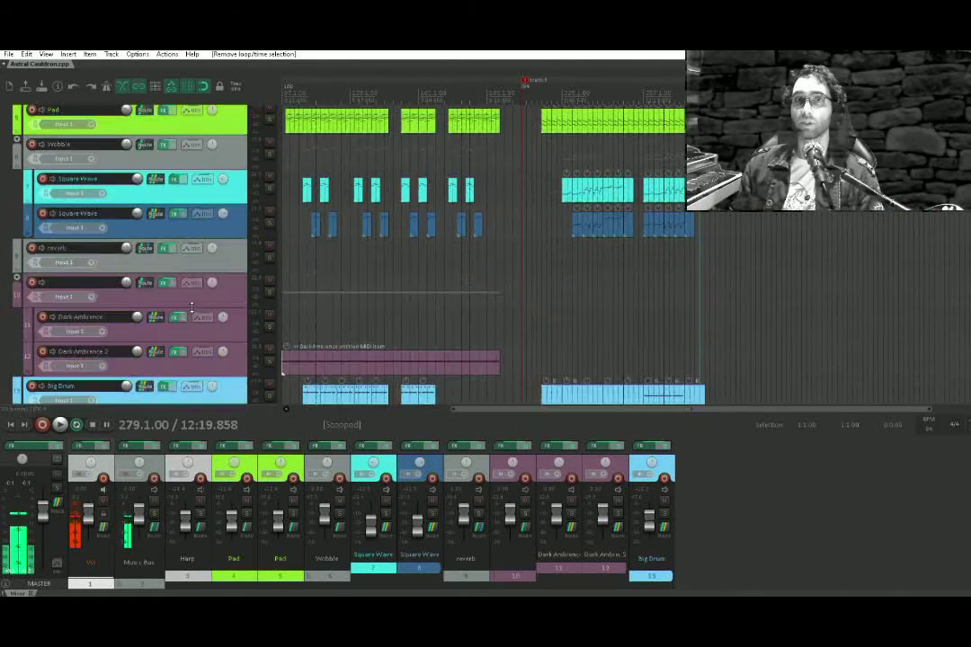
{"action": "scroll", "coordinate": [191, 308], "scroll_direction": "down", "scroll_amount": 1}
{"action": "left_click", "coordinate": [219, 325]}
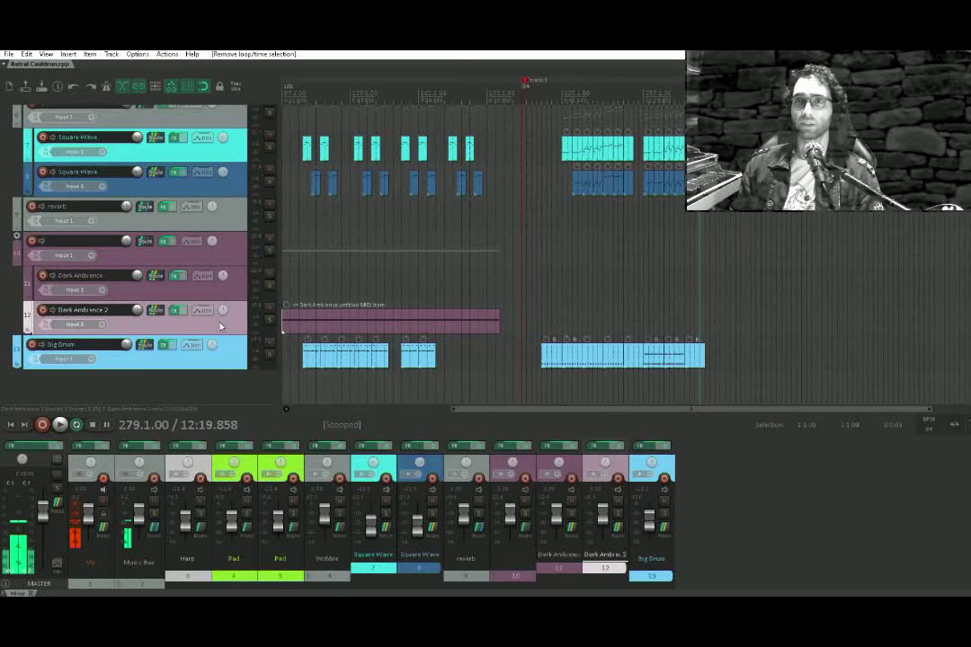
{"action": "left_click_drag", "start_coordinate": [544, 301], "coordinate": [659, 303]}
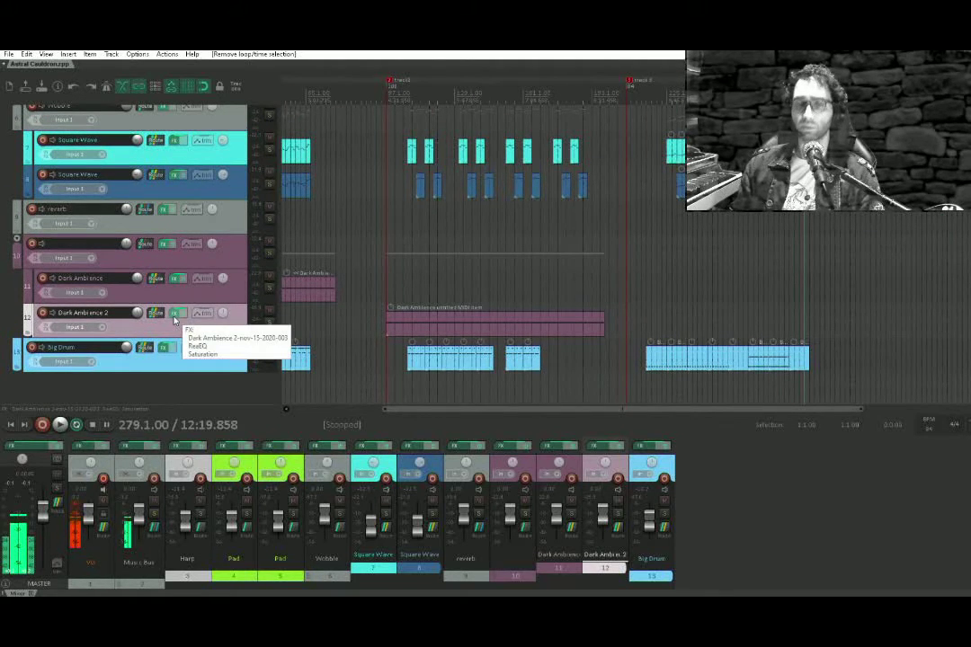
{"action": "key", "text": "ctrl+t"}
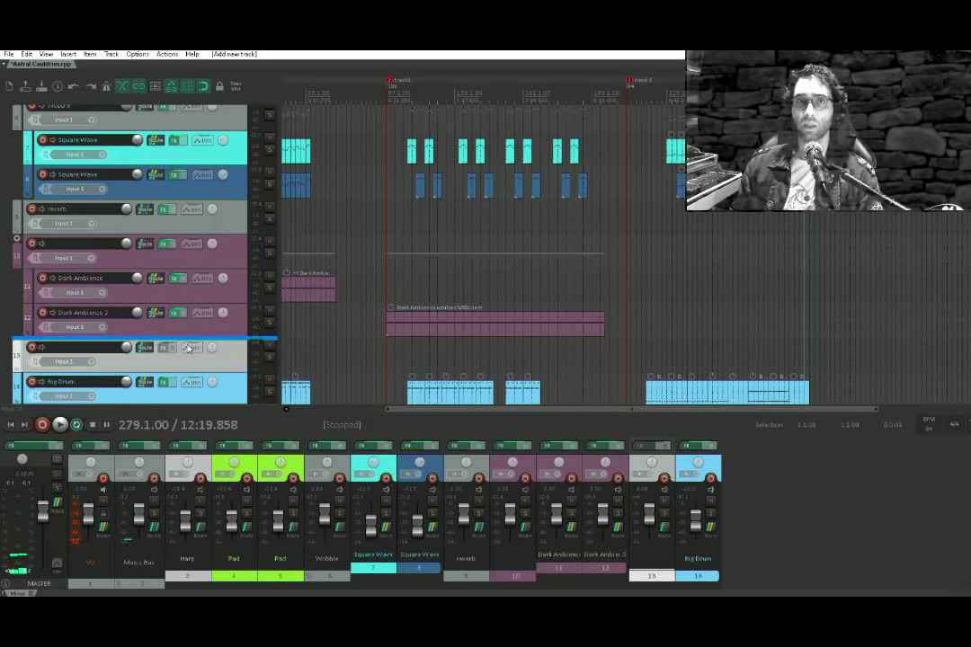
{"action": "left_click_drag", "start_coordinate": [188, 342], "coordinate": [174, 351]}
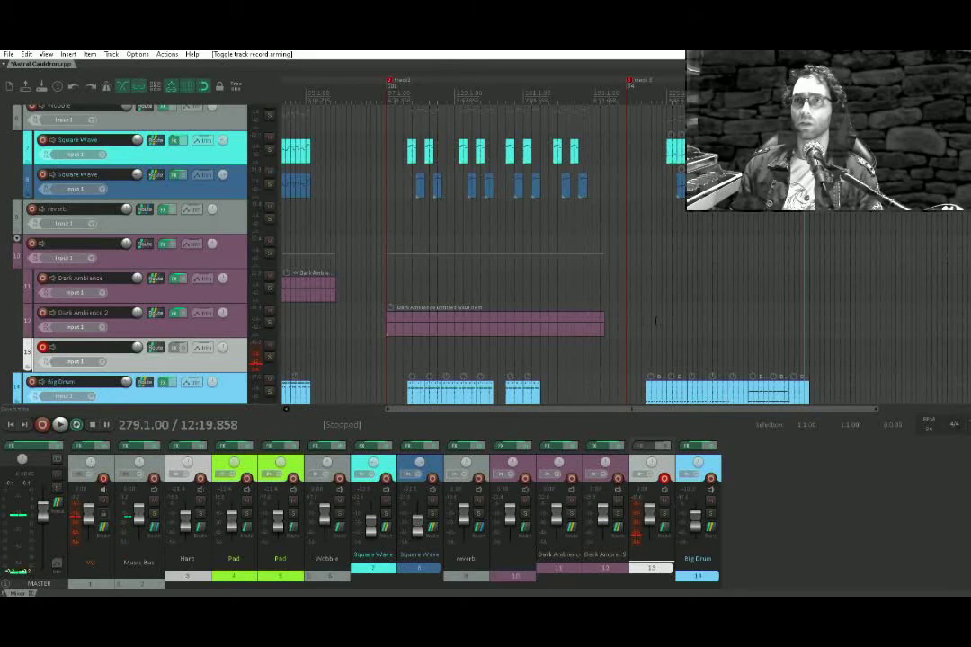
{"action": "double_click", "coordinate": [67, 347]}
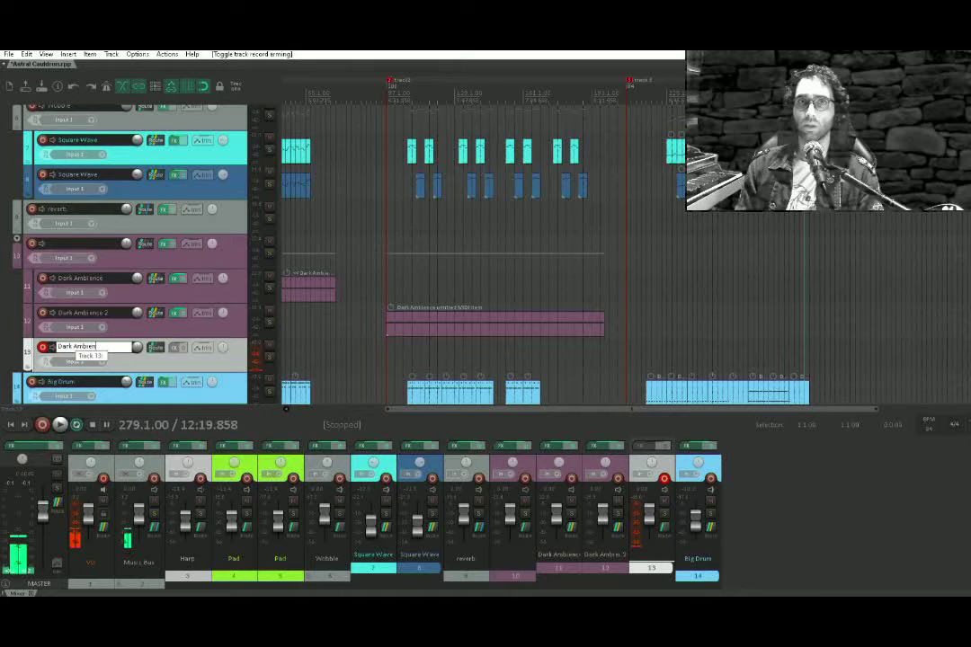
{"action": "key", "text": "Return"}
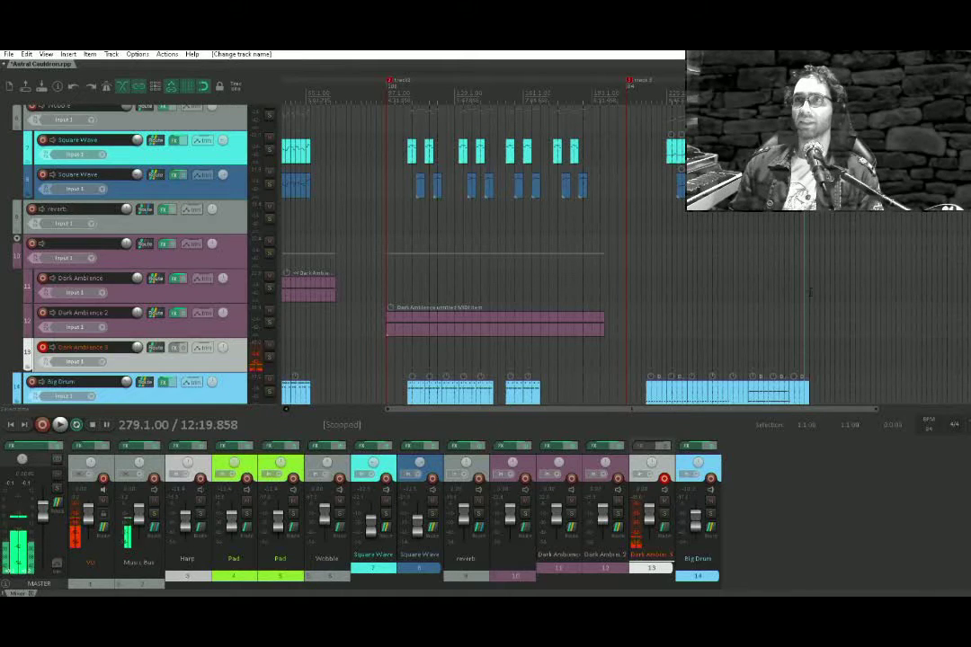
Record a take about four measures long on the Dark Ambience 3 track, starting at measure 288
{"action": "left_click", "coordinate": [651, 333]}
{"action": "scroll", "coordinate": [651, 333], "scroll_direction": "up", "scroll_amount": 3}
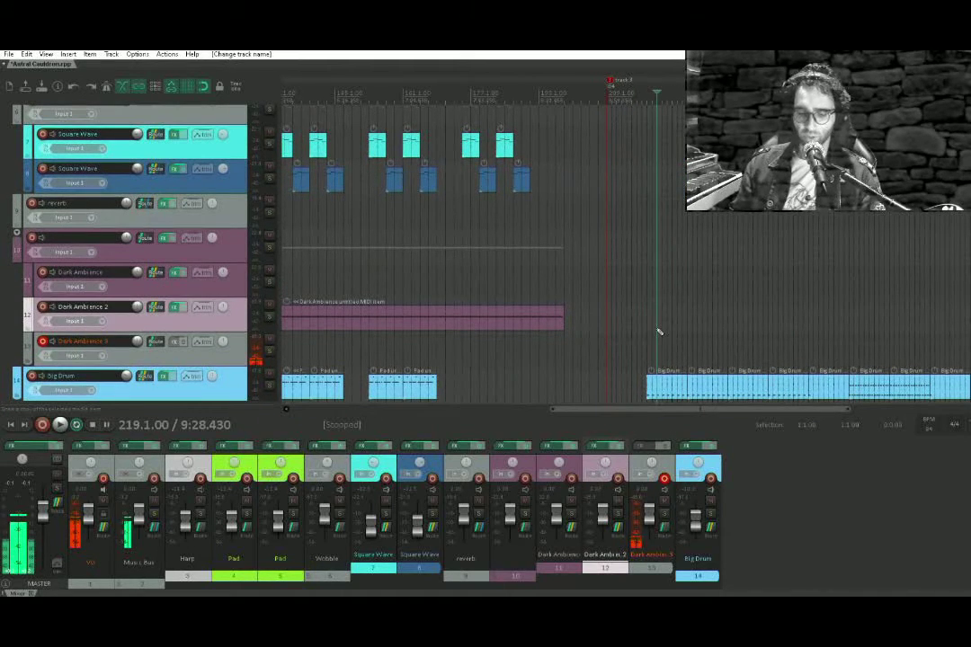
{"action": "scroll", "coordinate": [637, 311], "scroll_direction": "up", "scroll_amount": 3}
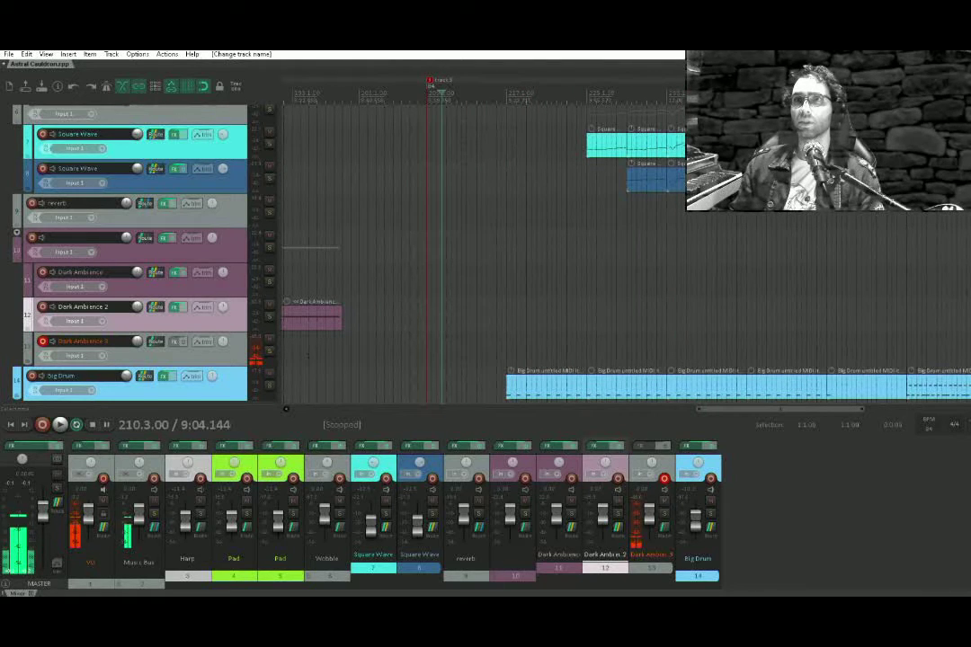
{"action": "scroll", "coordinate": [61, 372], "scroll_direction": "up", "scroll_amount": 5}
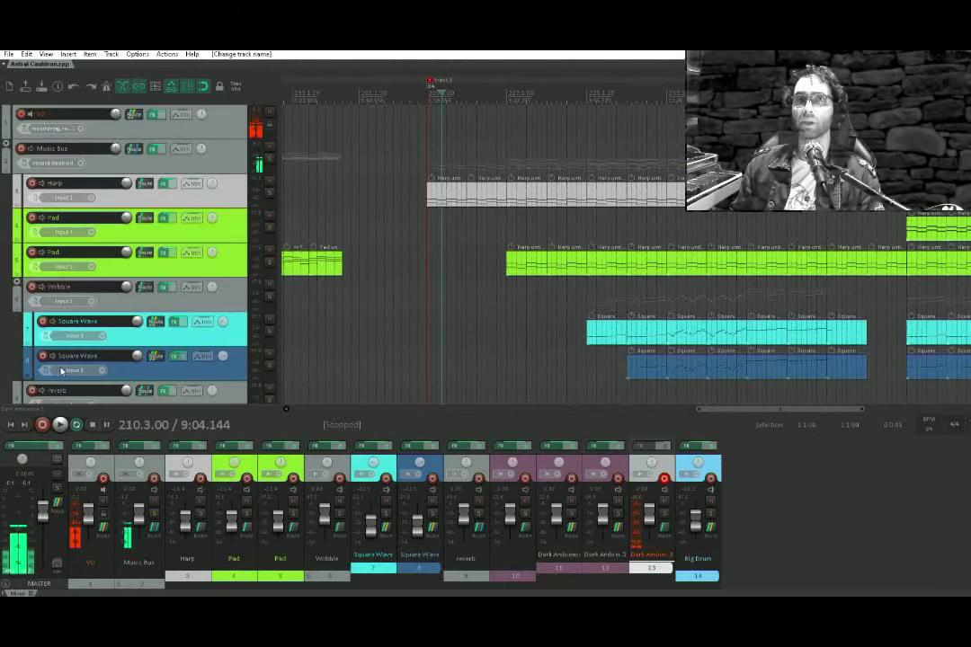
{"action": "scroll", "coordinate": [61, 373], "scroll_direction": "down", "scroll_amount": 5}
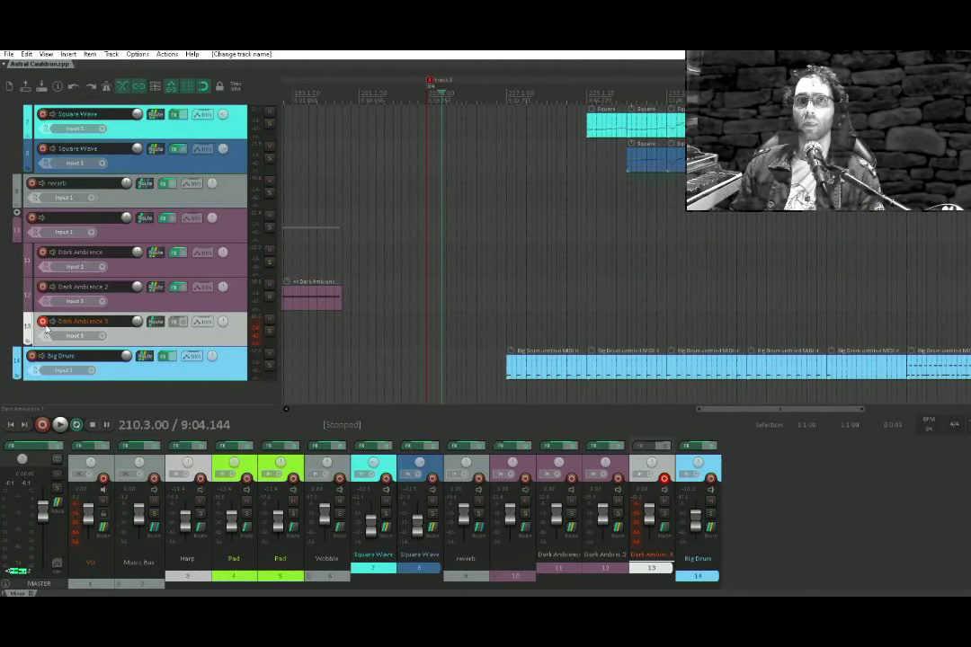
{"action": "left_click_drag", "start_coordinate": [738, 305], "coordinate": [298, 317]}
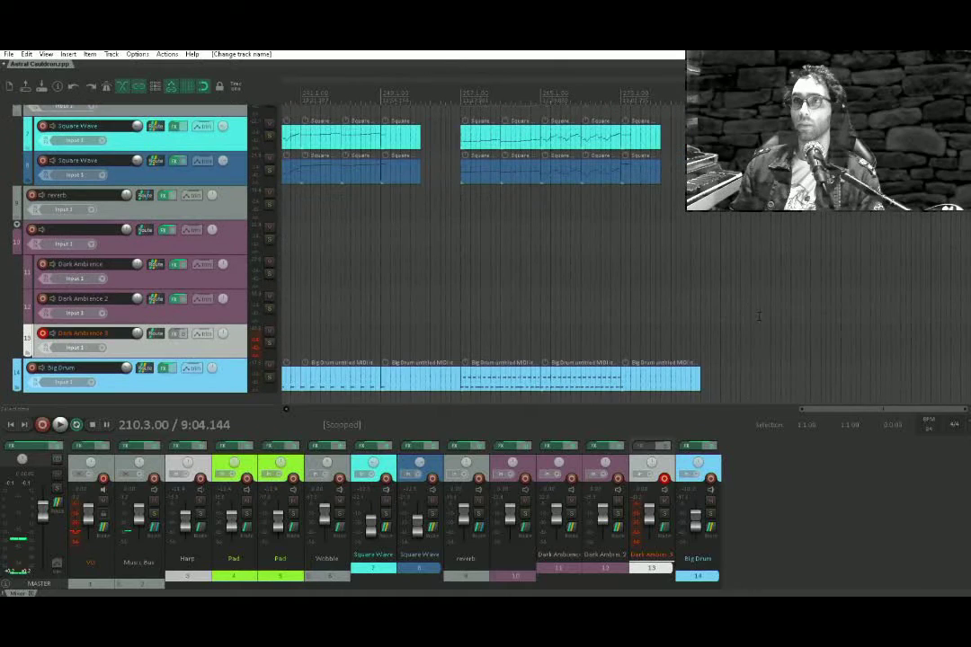
{"action": "left_click", "coordinate": [774, 317]}
{"action": "key", "text": "ctrl+r"}
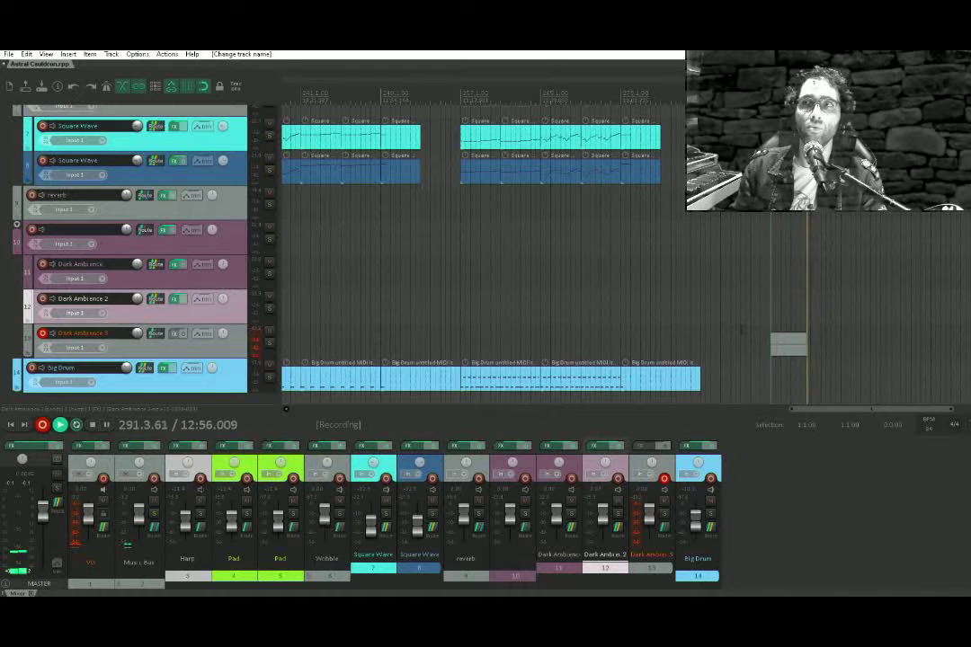
{"action": "key", "text": "space"}
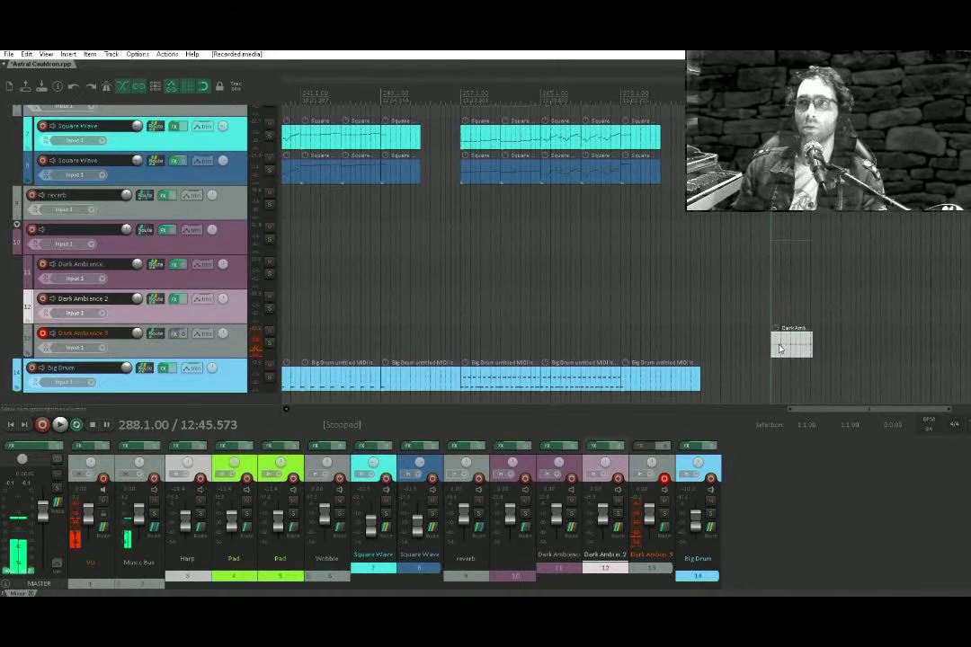
Try adjusting the recorded Dark Ambience 3 item's volume and play it from the middle of measure 289
{"action": "left_click", "coordinate": [780, 349]}
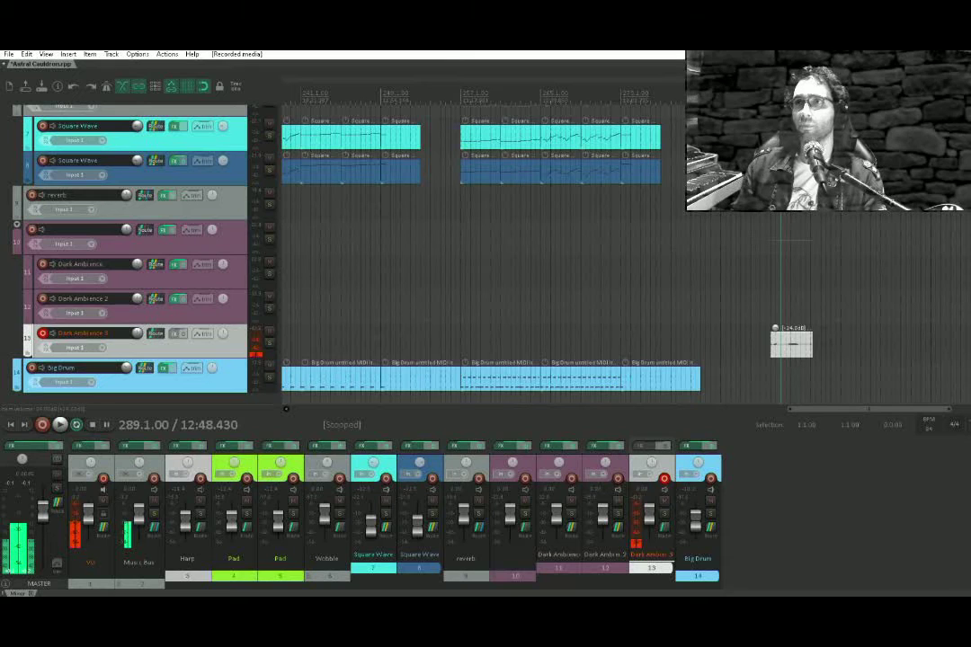
{"action": "left_click_drag", "start_coordinate": [776, 328], "coordinate": [733, 233]}
{"action": "left_click", "coordinate": [785, 310]}
{"action": "key", "text": "space"}
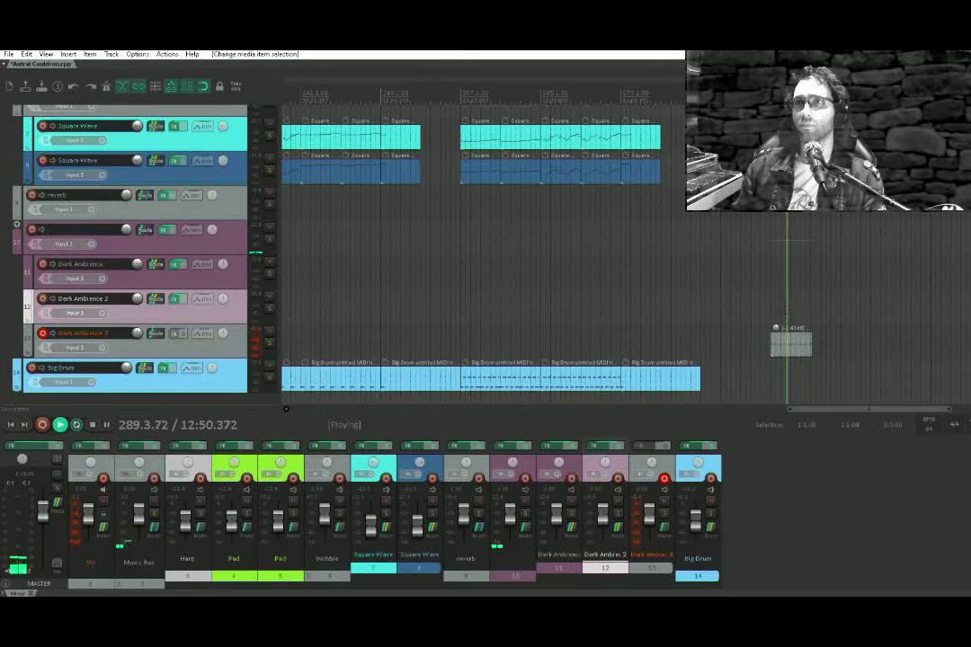
{"action": "mouse_move", "coordinate": [776, 330]}
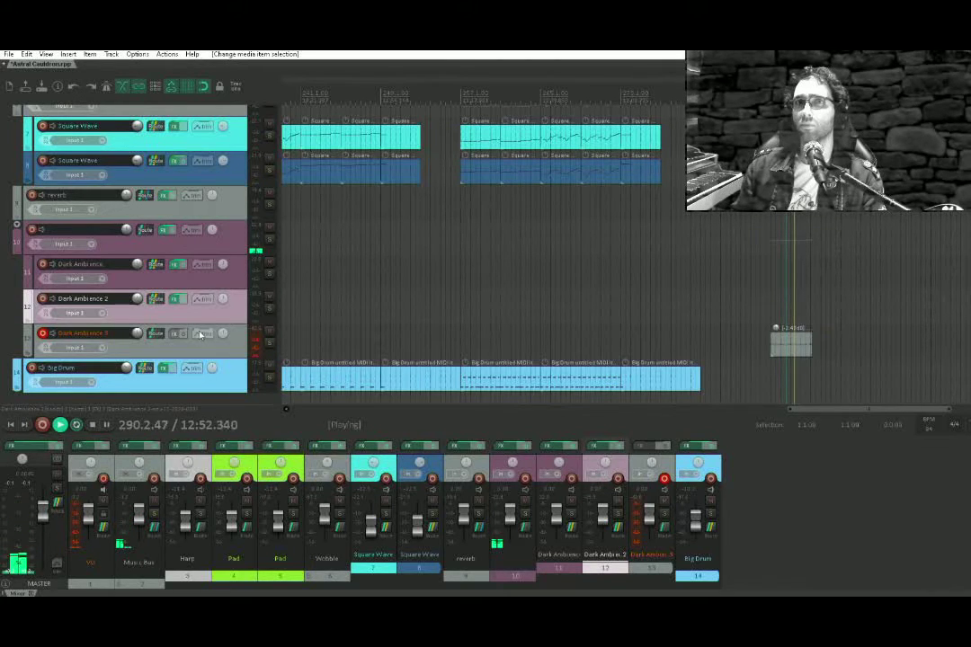
{"action": "key", "text": "space"}
Disarm the Dark Ambience 3 track and reset its recorded item's volume to the default
{"action": "left_click", "coordinate": [41, 346]}
{"action": "left_click", "coordinate": [42, 334]}
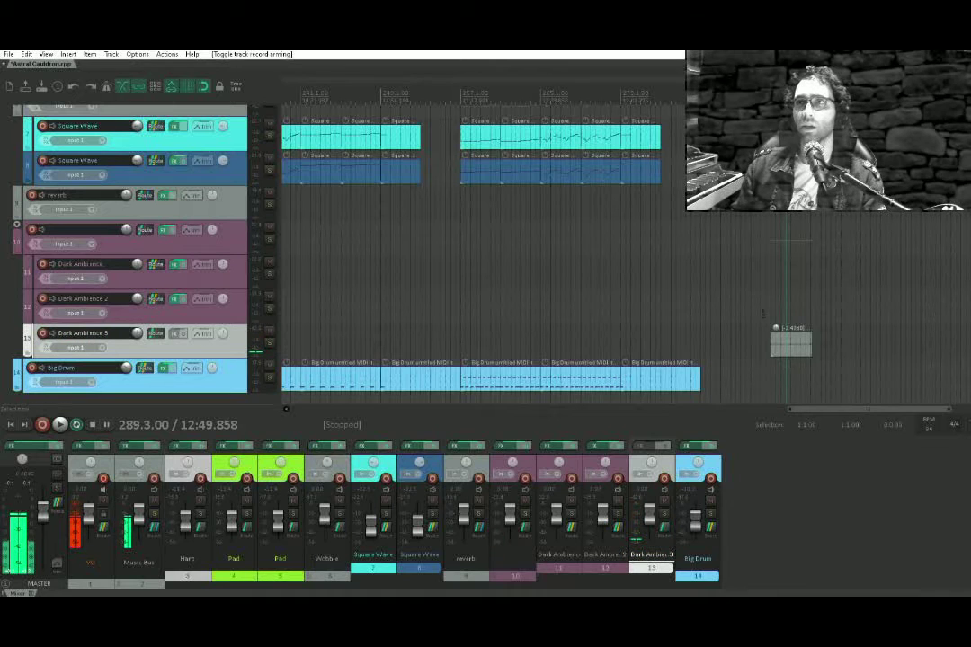
{"action": "double_click", "coordinate": [778, 330]}
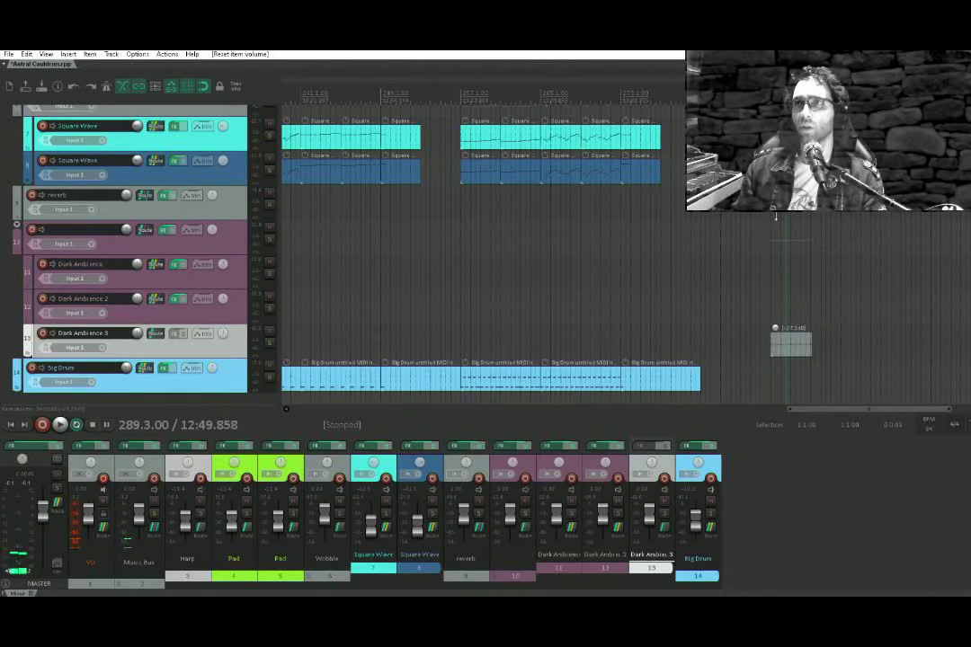
{"action": "scroll", "coordinate": [782, 340], "scroll_direction": "up", "scroll_amount": 3}
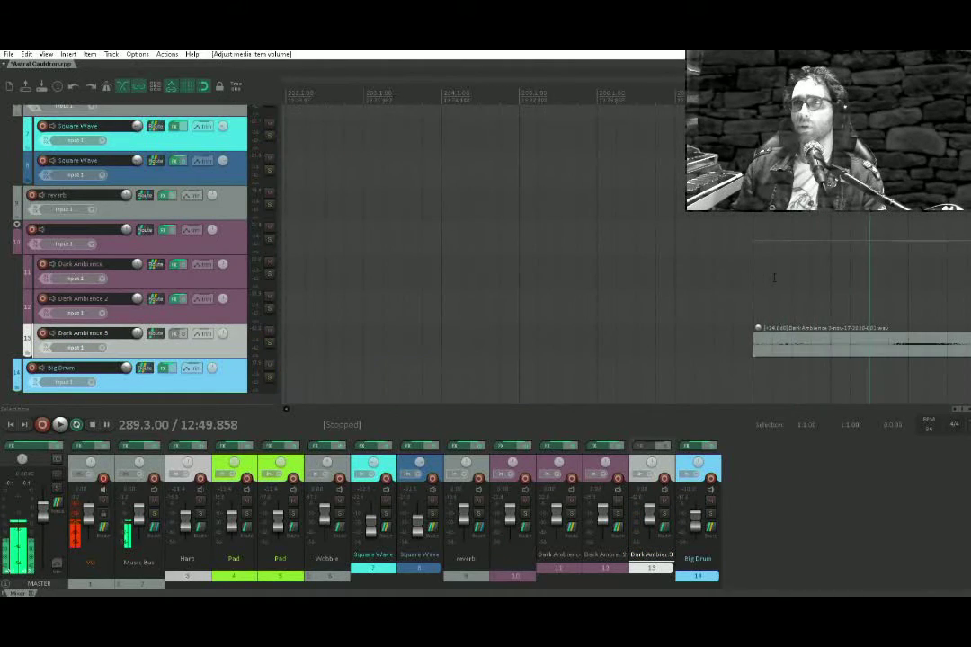
{"action": "double_click", "coordinate": [772, 331]}
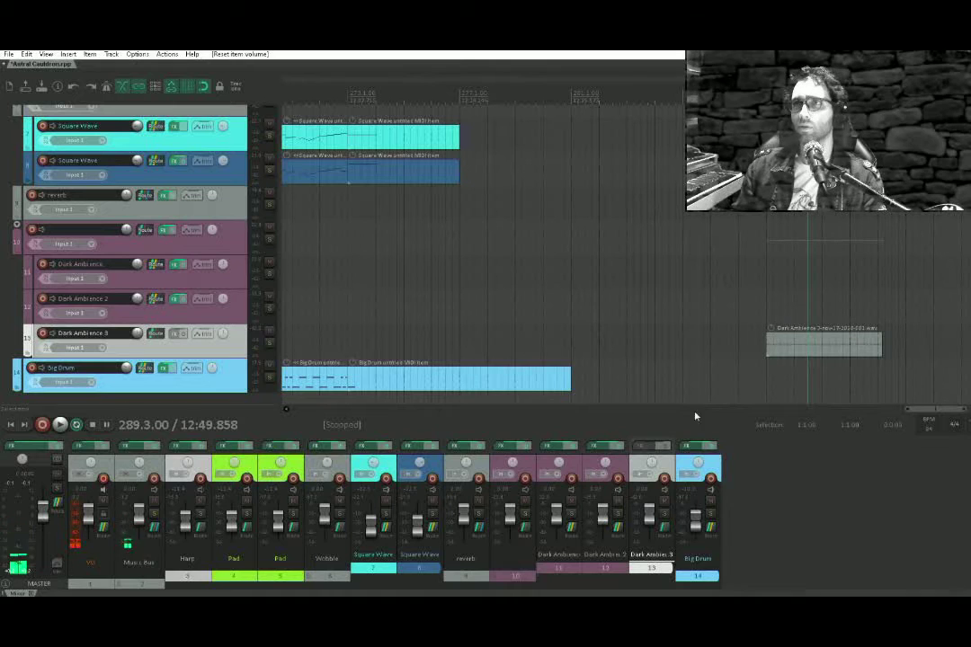
Add ReaEQ to Dark Ambience 3, cut the lows, set band 3 to 534.3 Hz with 5.6 dB gain, and set overall gain to 12.0
{"action": "left_click", "coordinate": [178, 334]}
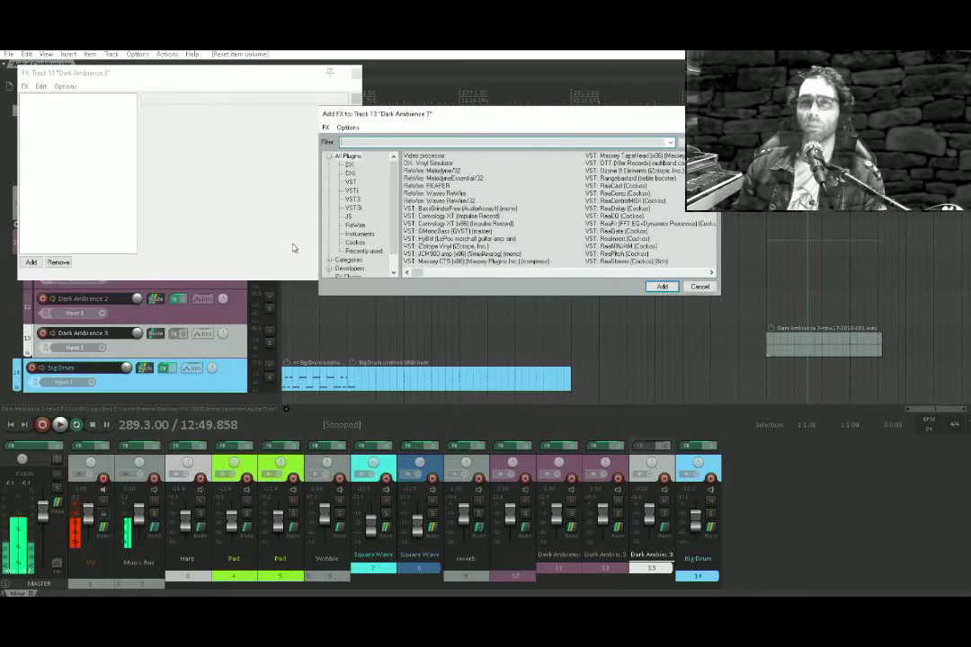
{"action": "type", "text": "eq"}
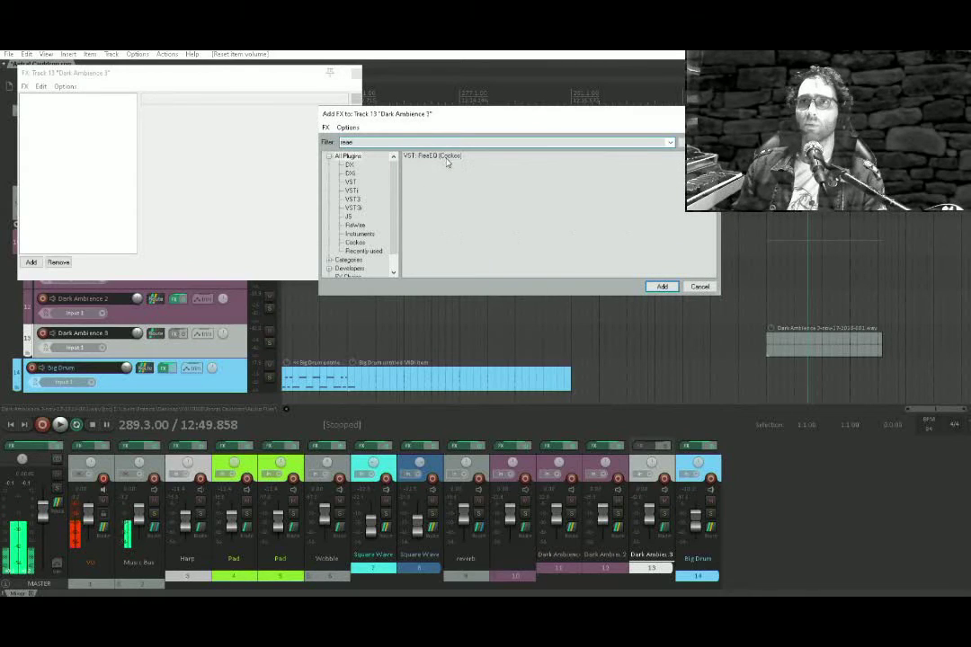
{"action": "double_click", "coordinate": [446, 162]}
{"action": "left_click_drag", "start_coordinate": [165, 182], "coordinate": [205, 186]}
{"action": "left_click_drag", "start_coordinate": [285, 165], "coordinate": [245, 155]}
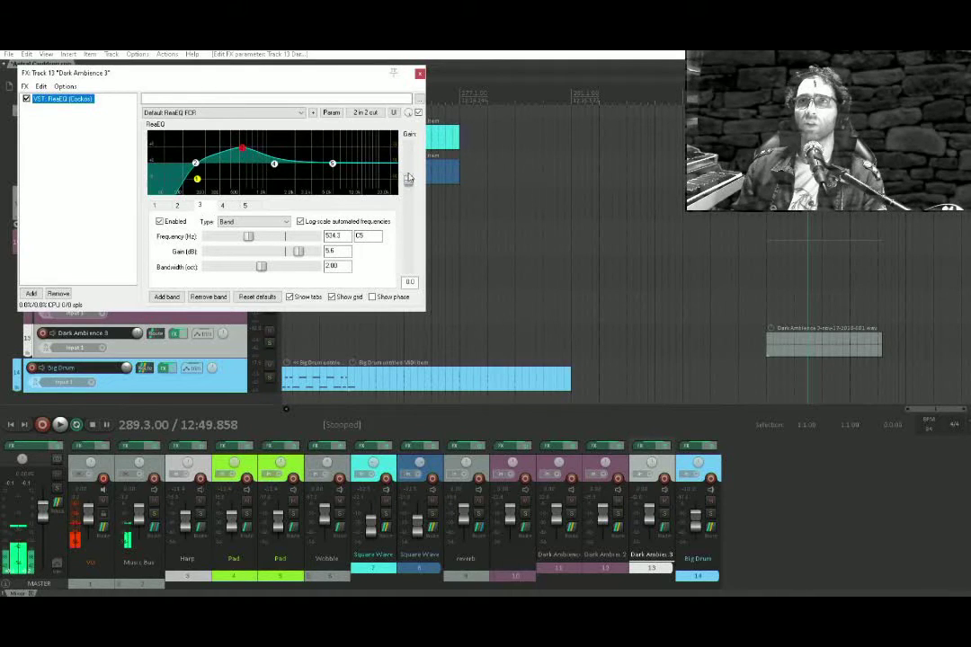
{"action": "left_click_drag", "start_coordinate": [409, 181], "coordinate": [408, 163]}
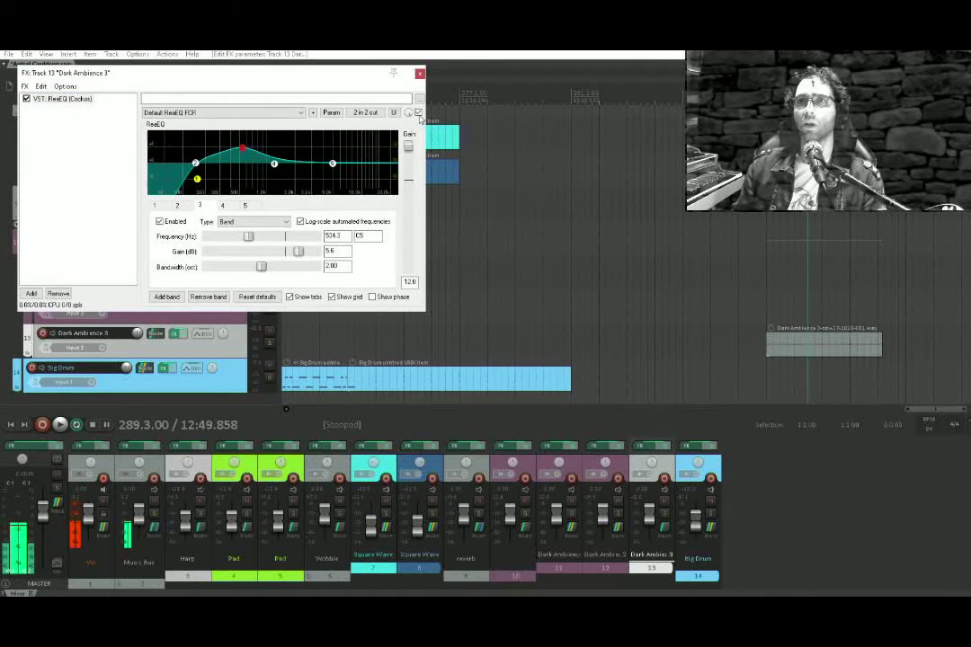
Play the Dark Ambience 3 item from the middle of measure 289 through ReaEQ, then close the track's effects window
{"action": "key", "text": "space"}
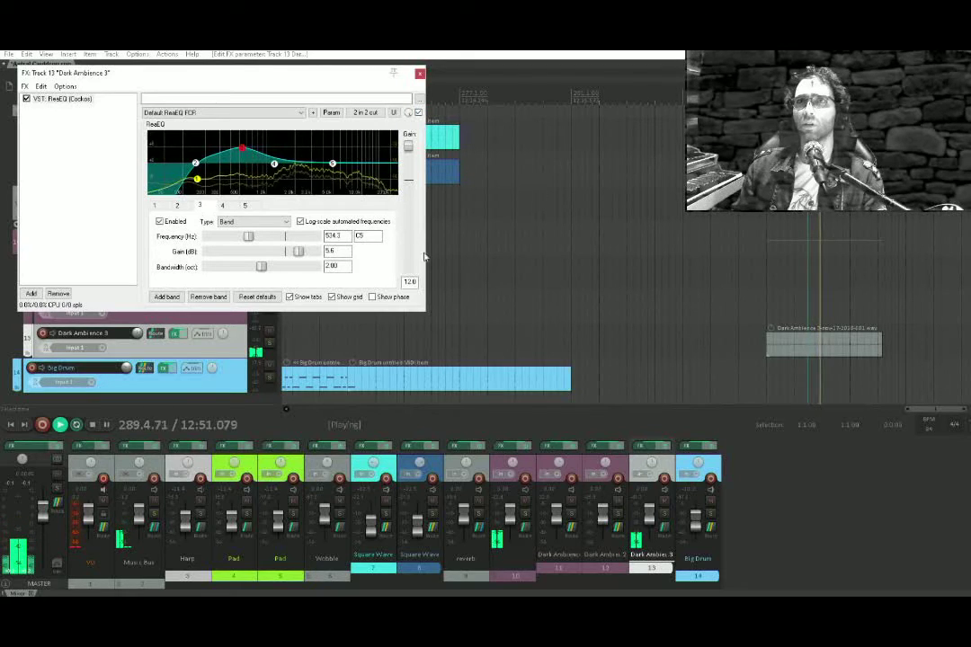
{"action": "left_click_drag", "start_coordinate": [293, 69], "coordinate": [558, 215]}
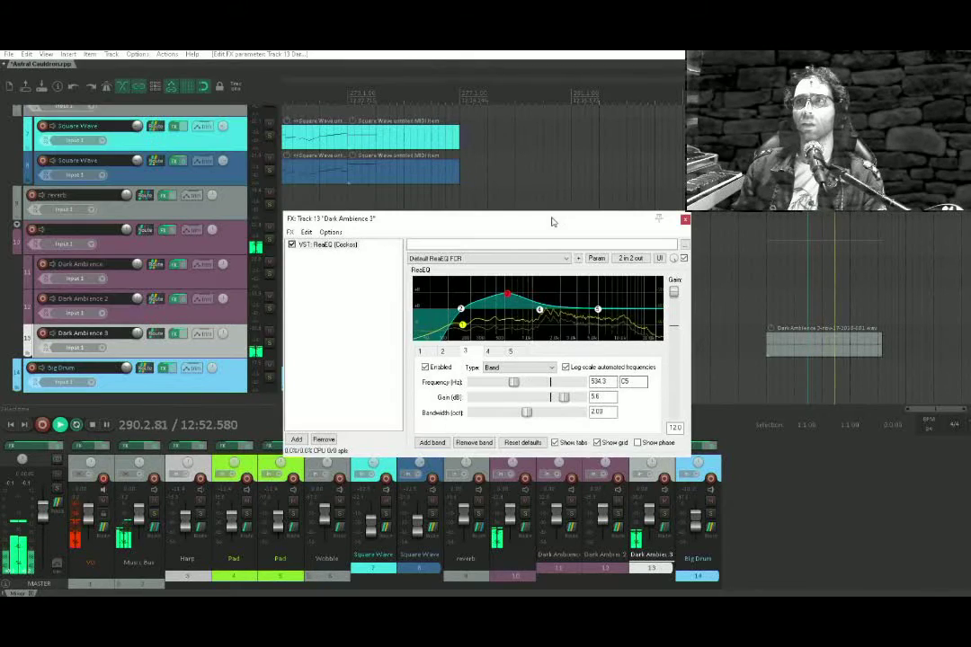
{"action": "left_click", "coordinate": [685, 219]}
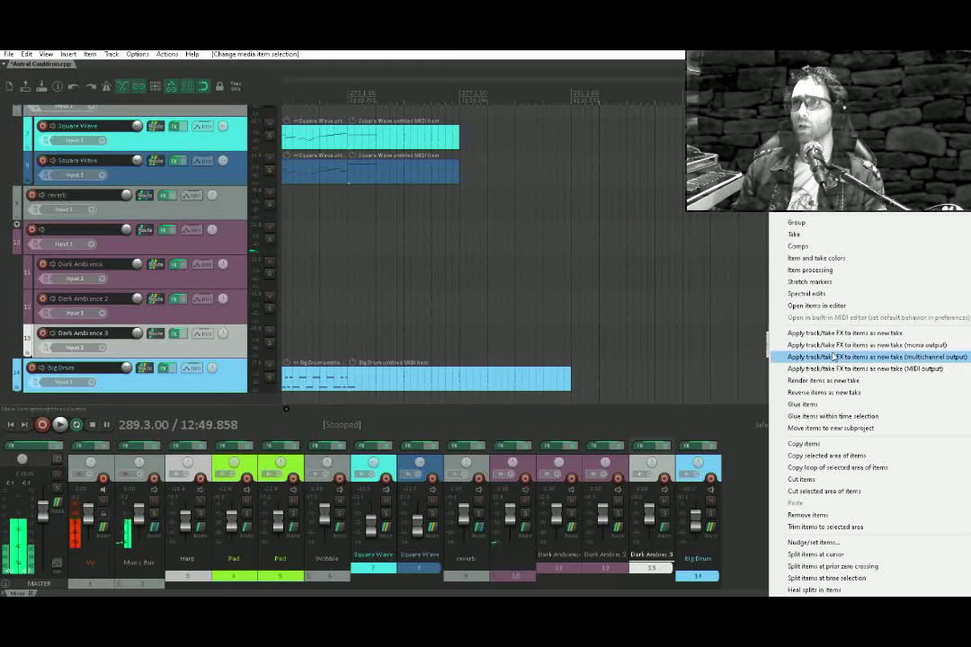
Apply the track FX to the Dark Ambience 3 item as a new take and crop the item to that take
{"action": "left_click", "coordinate": [959, 352]}
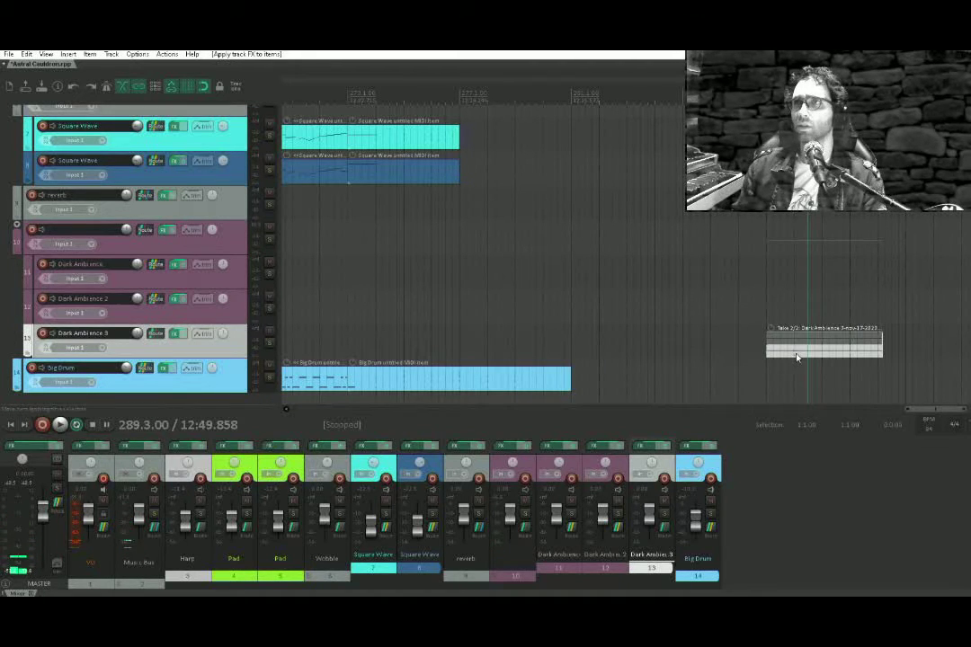
{"action": "right_click", "coordinate": [840, 356]}
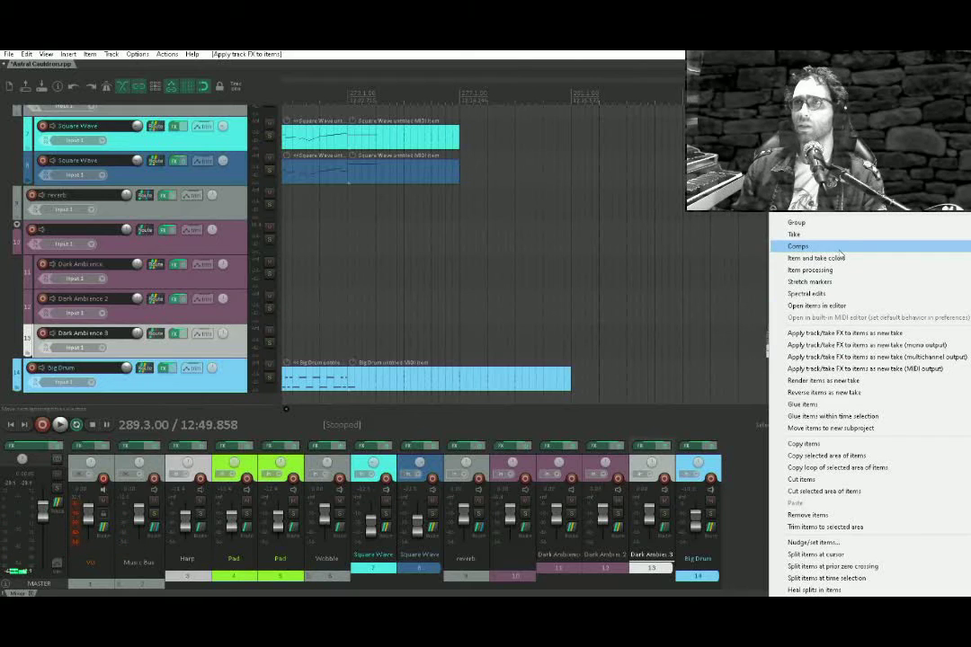
{"action": "mouse_move", "coordinate": [850, 240]}
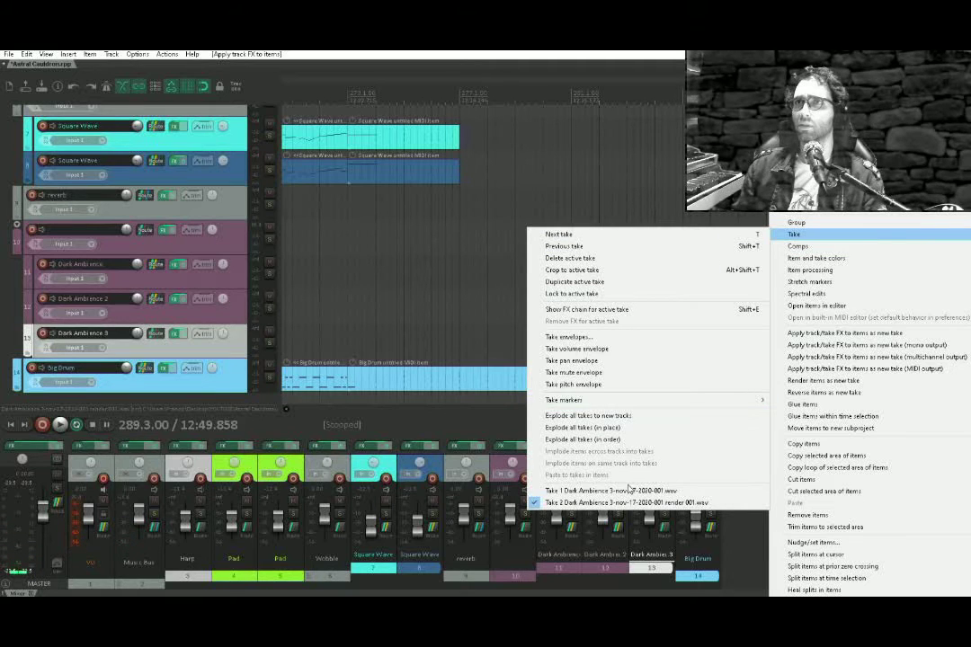
{"action": "left_click", "coordinate": [655, 270]}
{"action": "left_click", "coordinate": [801, 302]}
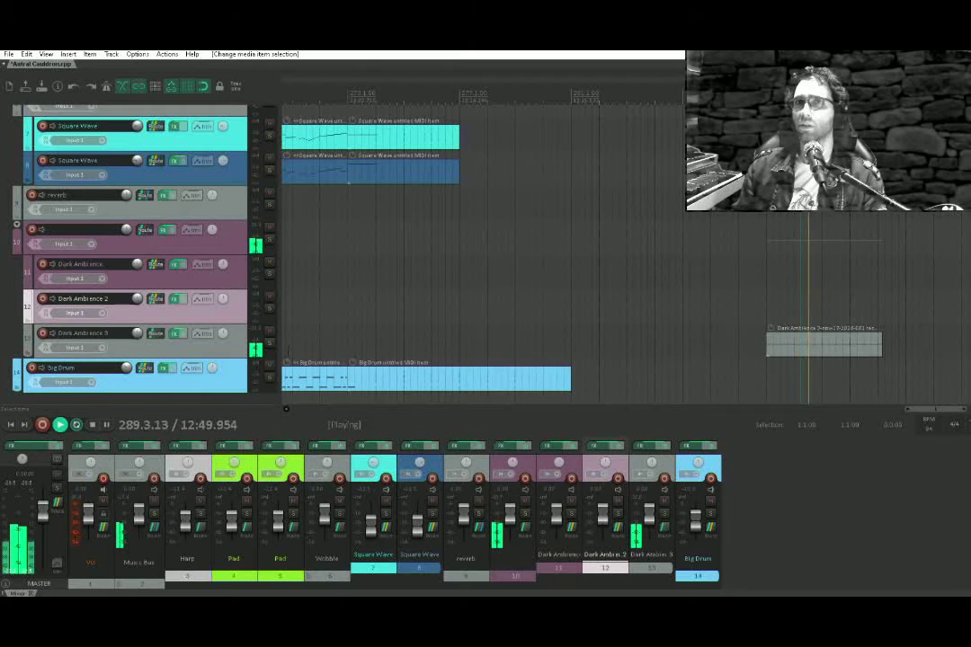
{"action": "scroll", "coordinate": [800, 315], "scroll_direction": "down", "scroll_amount": 5}
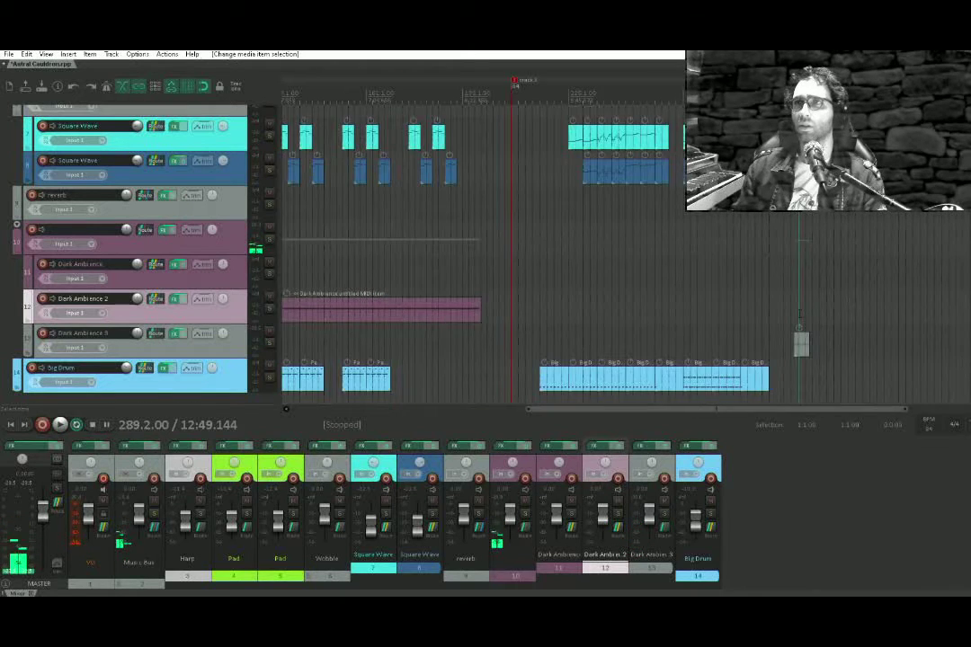
{"action": "scroll", "coordinate": [801, 317], "scroll_direction": "up", "scroll_amount": 3}
{"action": "key", "text": "shift+Right"}
{"action": "key", "text": "shift+Right"}
{"action": "key", "text": "shift+Right"}
{"action": "key", "text": "shift+Right"}
{"action": "key", "text": "shift+Right"}
{"action": "key", "text": "shift+Right"}
{"action": "key", "text": "shift+Right"}
{"action": "key", "text": "shift+Right"}
{"action": "key", "text": "shift+Right"}
{"action": "key", "text": "shift+Right"}
{"action": "key", "text": "shift+Right"}
{"action": "key", "text": "shift+Right"}
{"action": "key", "text": "shift+Right"}
{"action": "key", "text": "shift+Right"}
{"action": "key", "text": "shift+Right"}
{"action": "key", "text": "shift+Right"}
{"action": "key", "text": "shift+Right"}
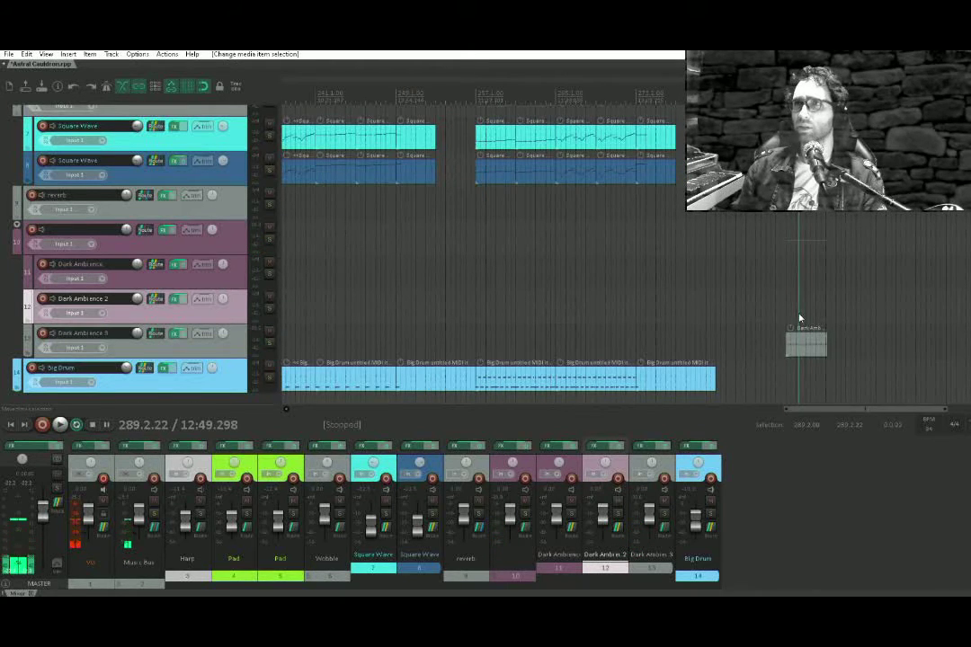
{"action": "key", "text": "Escape"}
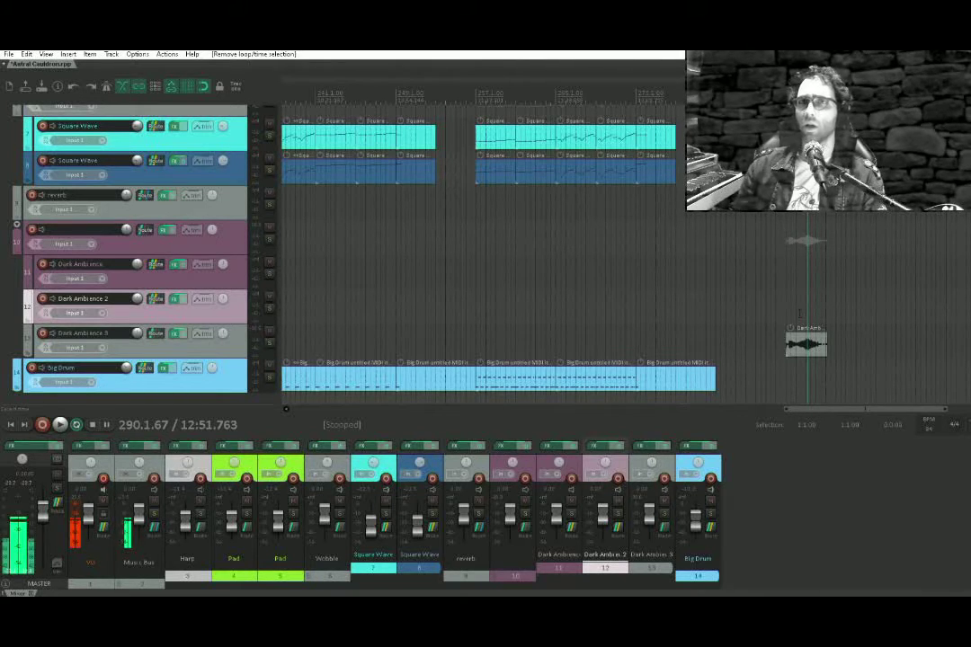
Trim the start and the quiet tail of the Dark Ambience 3 audio item and fade out its end
{"action": "scroll", "coordinate": [801, 316], "scroll_direction": "up", "scroll_amount": 5}
{"action": "scroll", "coordinate": [800, 313], "scroll_direction": "up", "scroll_amount": 2}
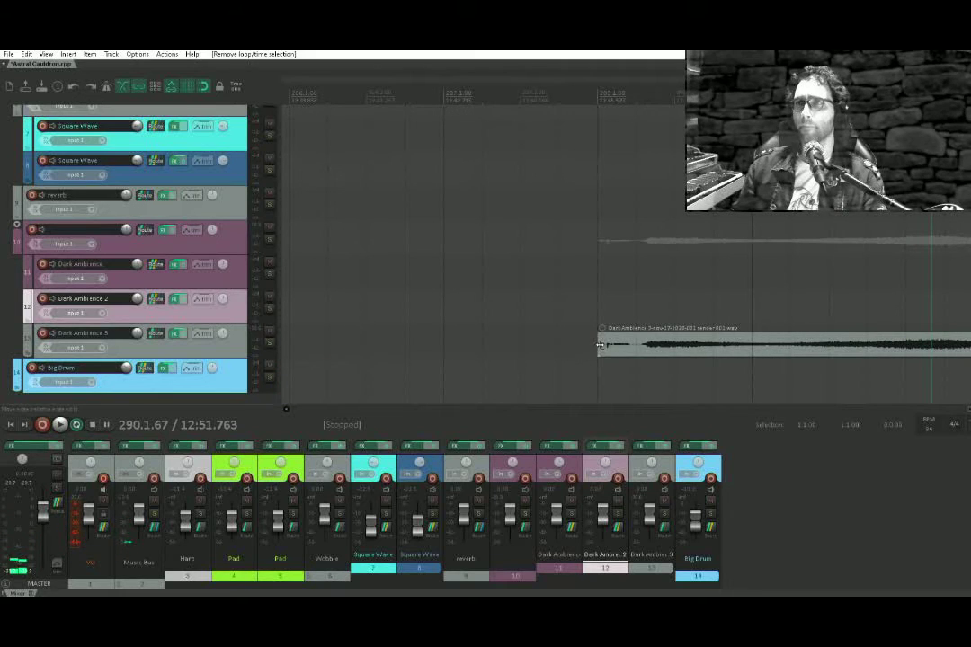
{"action": "left_click_drag", "start_coordinate": [600, 345], "coordinate": [633, 344]}
{"action": "scroll", "coordinate": [692, 310], "scroll_direction": "down", "scroll_amount": 2}
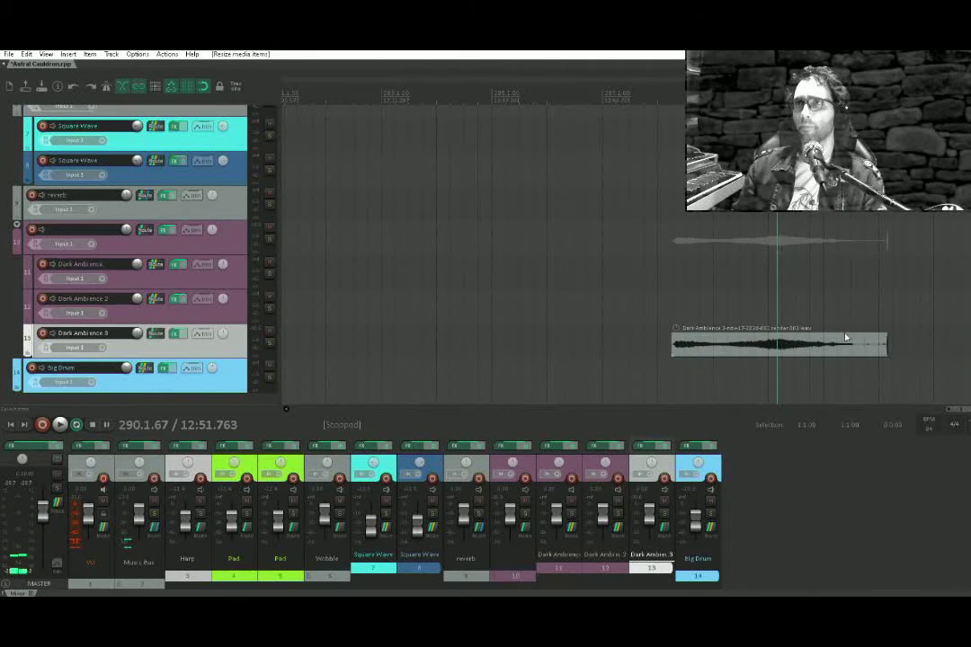
{"action": "left_click_drag", "start_coordinate": [885, 341], "coordinate": [851, 335]}
Apply the track FX to the trimmed Dark Ambience 3 item as a new mono take and crop to that take
{"action": "left_click", "coordinate": [711, 344]}
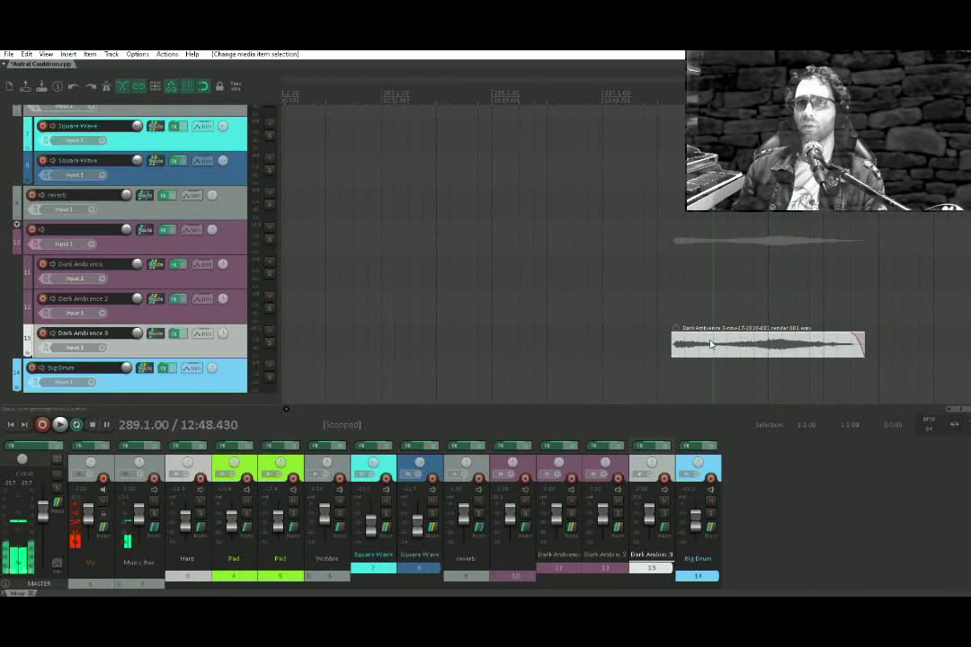
{"action": "right_click", "coordinate": [711, 345]}
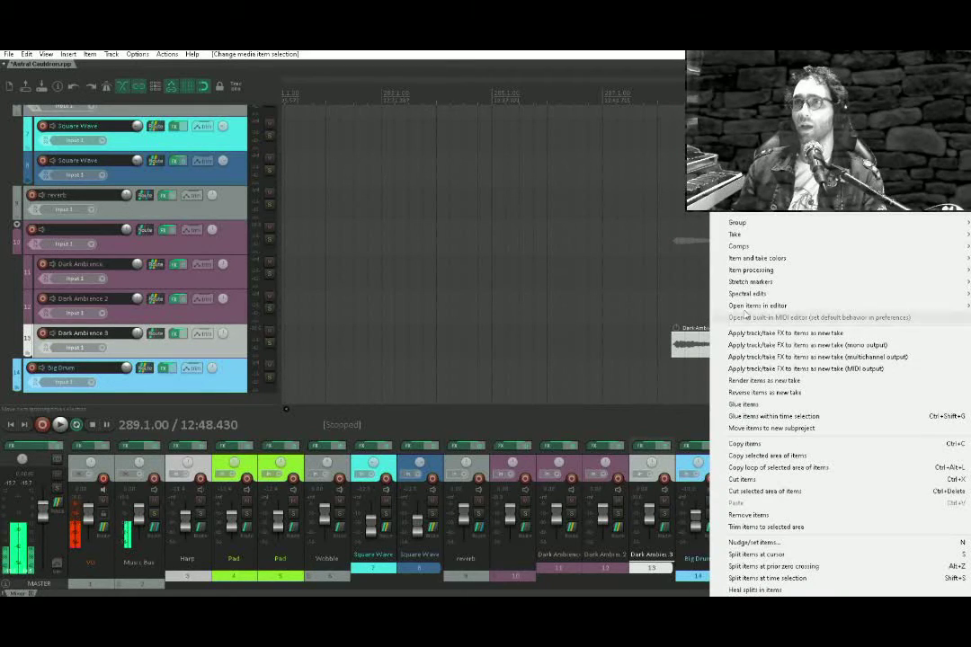
{"action": "left_click", "coordinate": [812, 347]}
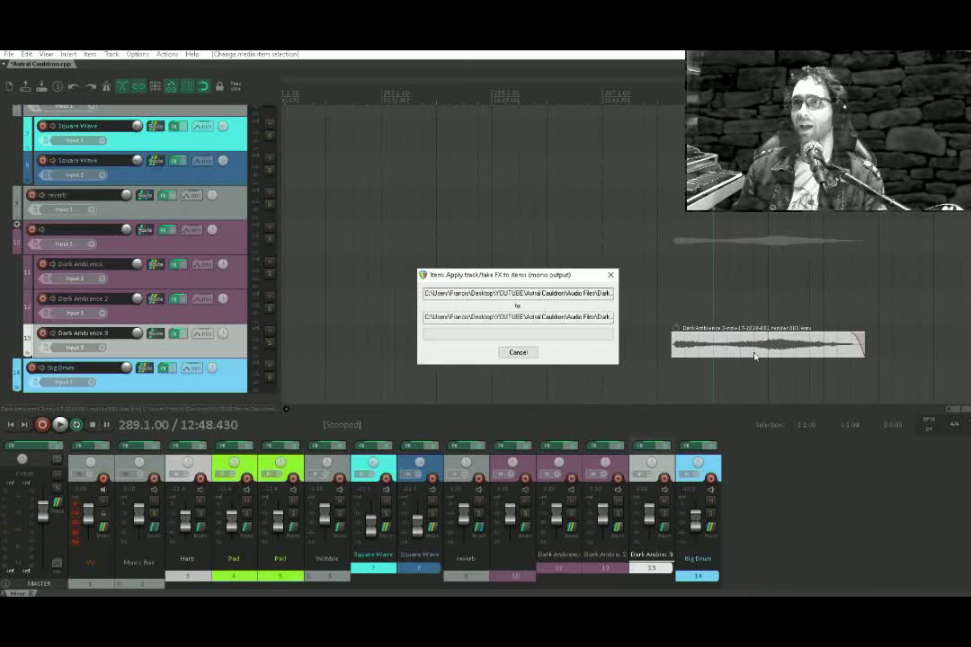
{"action": "right_click", "coordinate": [725, 347]}
{"action": "mouse_move", "coordinate": [789, 234]}
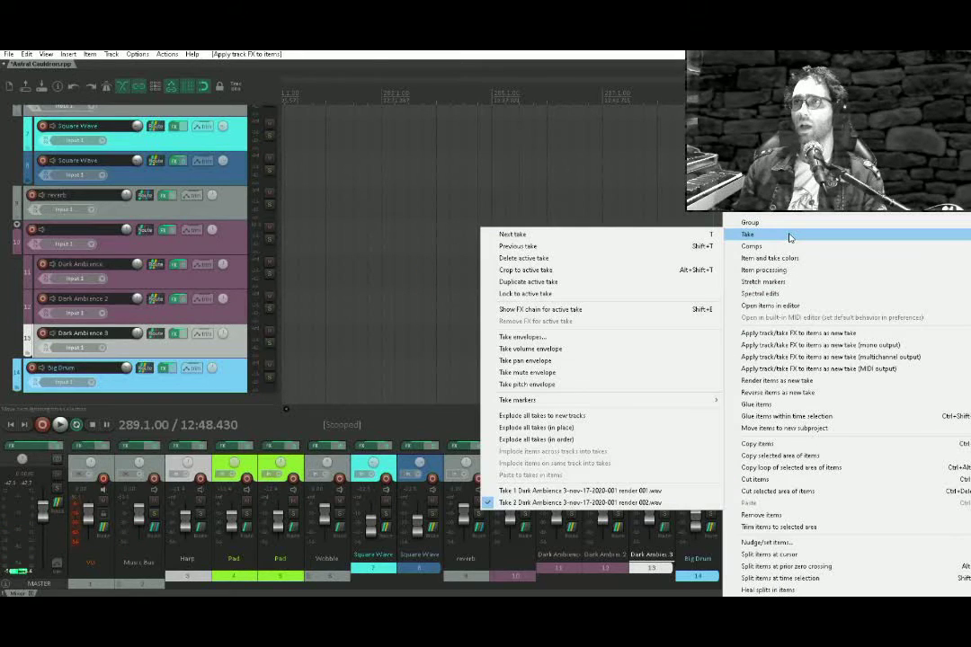
{"action": "left_click", "coordinate": [625, 281]}
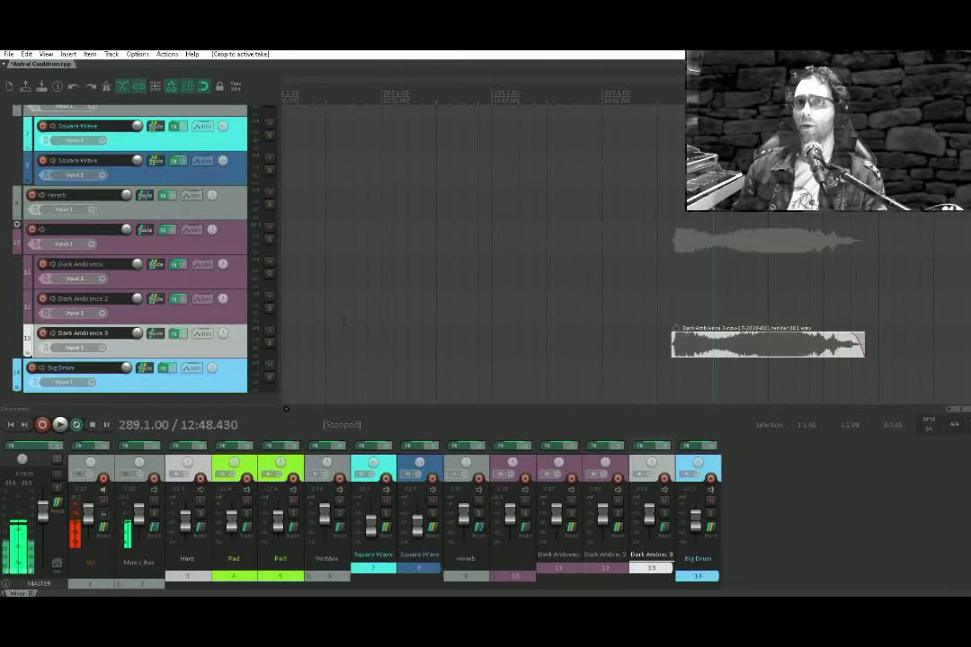
Replace ReaEQ on the Dark Ambience 3 track with ReaSamplOmatic5000
{"action": "left_click", "coordinate": [179, 334]}
{"action": "left_click", "coordinate": [180, 335]}
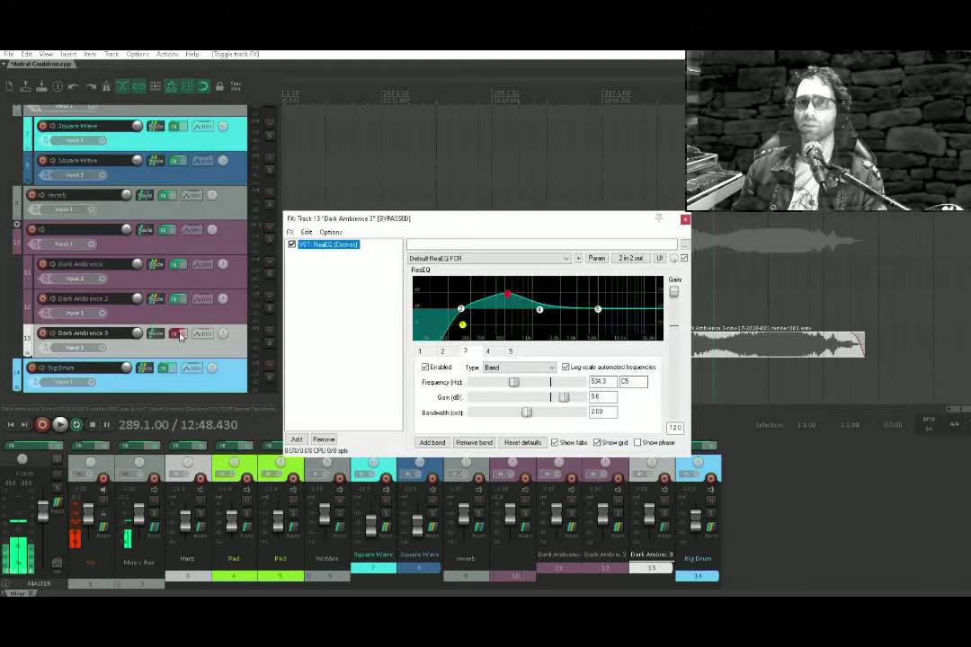
{"action": "left_click", "coordinate": [334, 245]}
{"action": "key", "text": "Delete"}
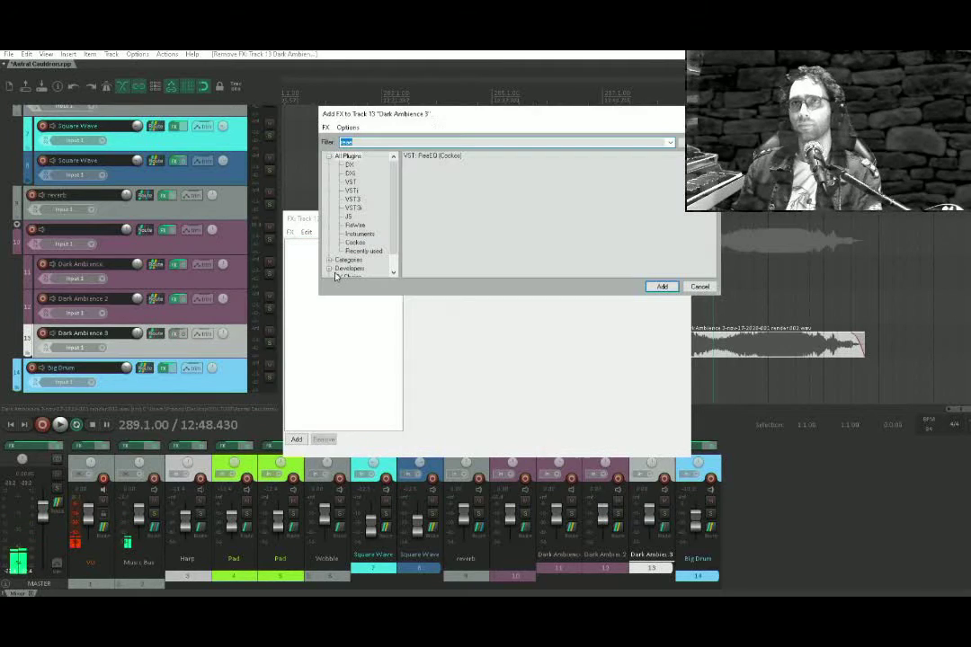
{"action": "type", "text": "reasa"}
{"action": "key", "text": "Return"}
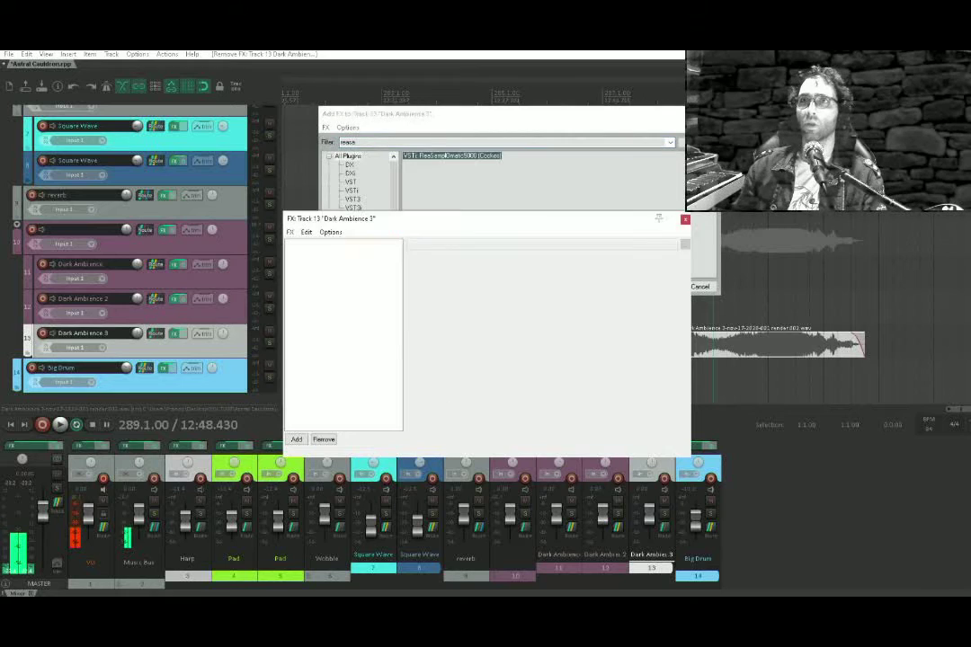
Import the rendered Dark Ambience 3 item into the sampler and trim the sample to start at 0.17 s with a length of 8.67 s
{"action": "left_click", "coordinate": [755, 342]}
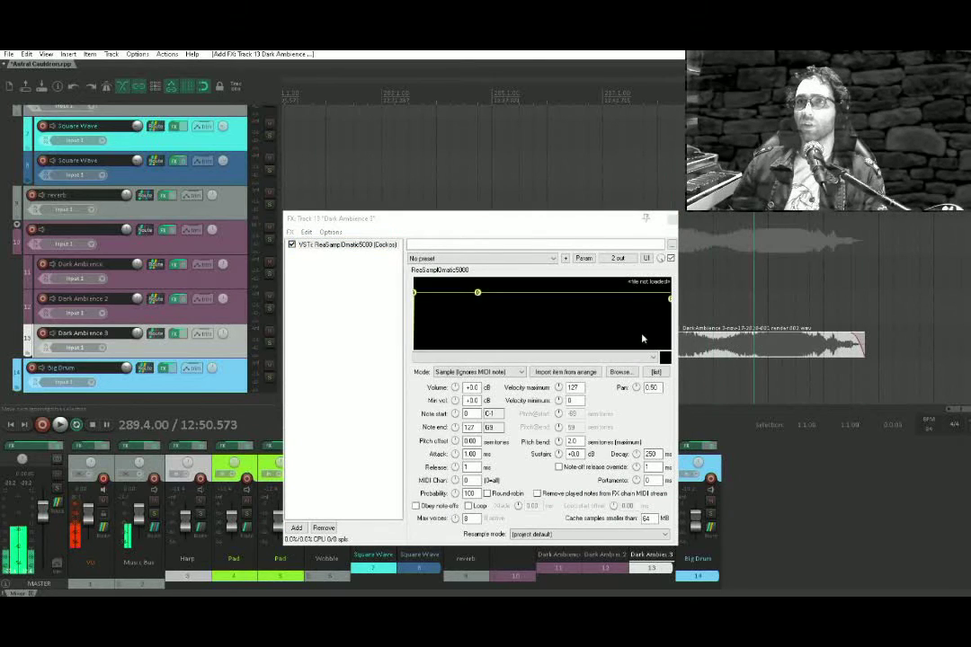
{"action": "left_click", "coordinate": [544, 377]}
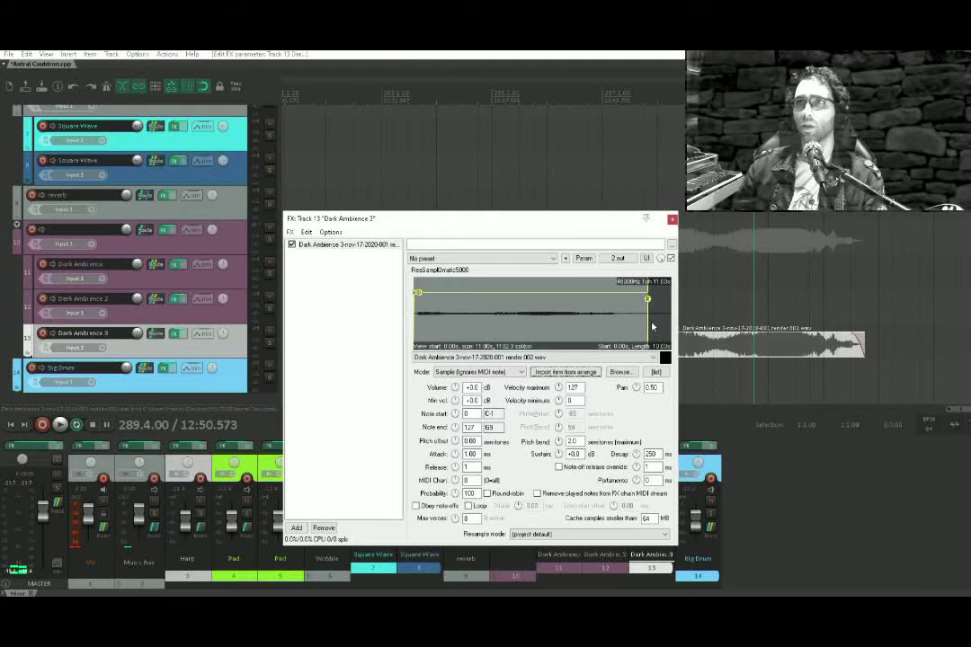
{"action": "left_click_drag", "start_coordinate": [648, 299], "coordinate": [621, 299]}
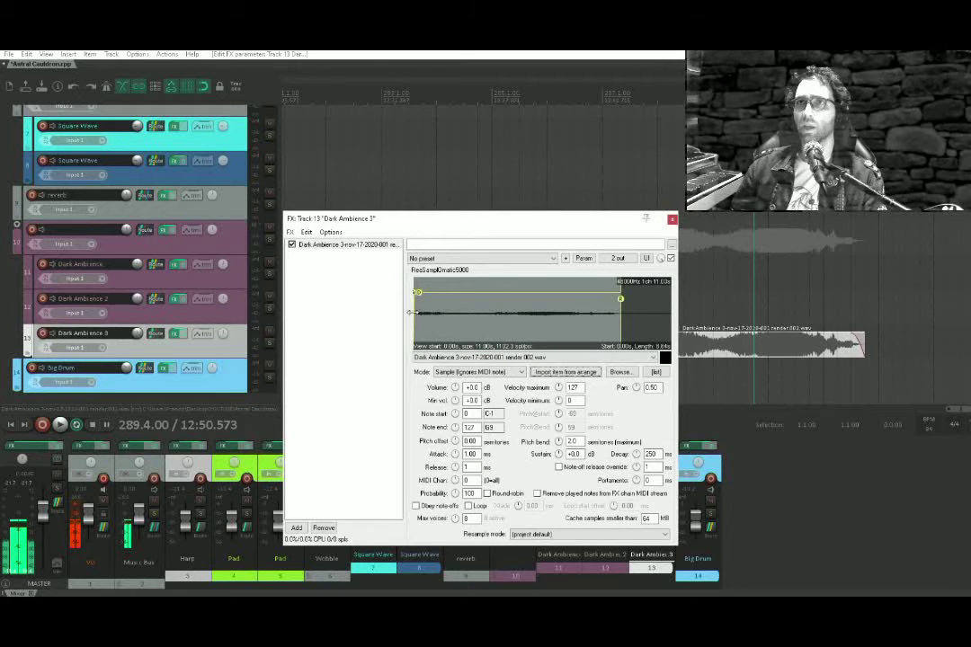
{"action": "left_click_drag", "start_coordinate": [414, 313], "coordinate": [416, 311]}
{"action": "scroll", "coordinate": [415, 311], "scroll_direction": "up", "scroll_amount": 5}
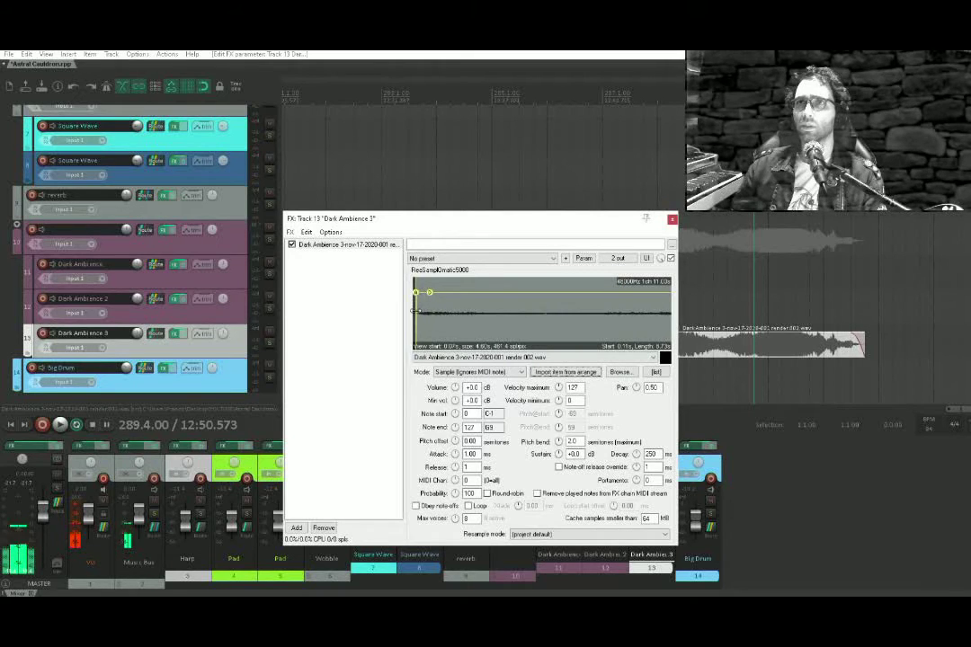
{"action": "left_click_drag", "start_coordinate": [417, 291], "coordinate": [423, 292]}
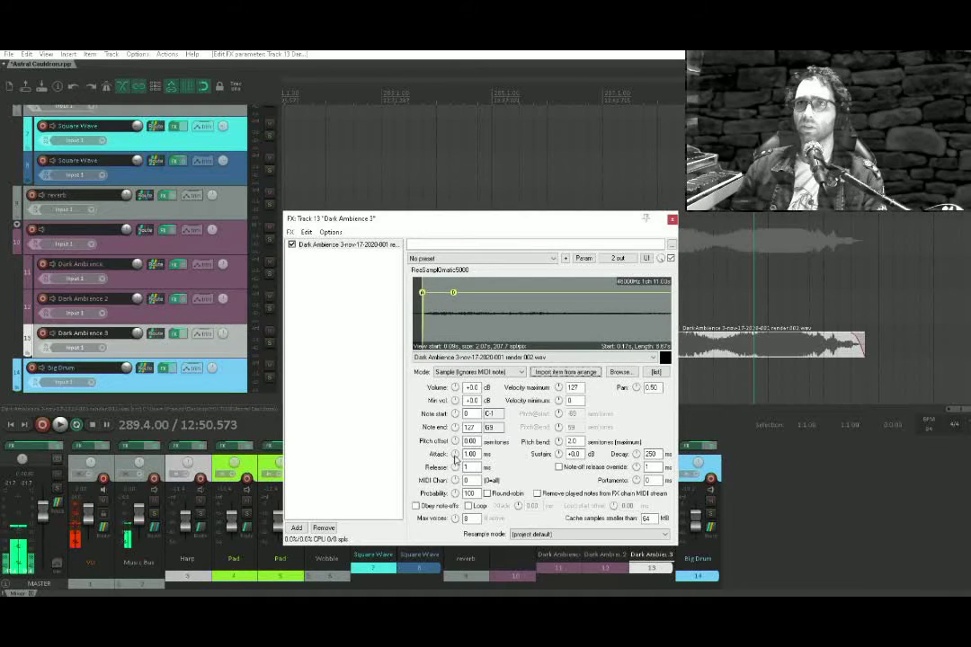
Set the sampler's attack to 69.45 ms and its release to 518 ms
{"action": "left_click_drag", "start_coordinate": [455, 457], "coordinate": [455, 441]}
{"action": "scroll", "coordinate": [509, 332], "scroll_direction": "down", "scroll_amount": 4}
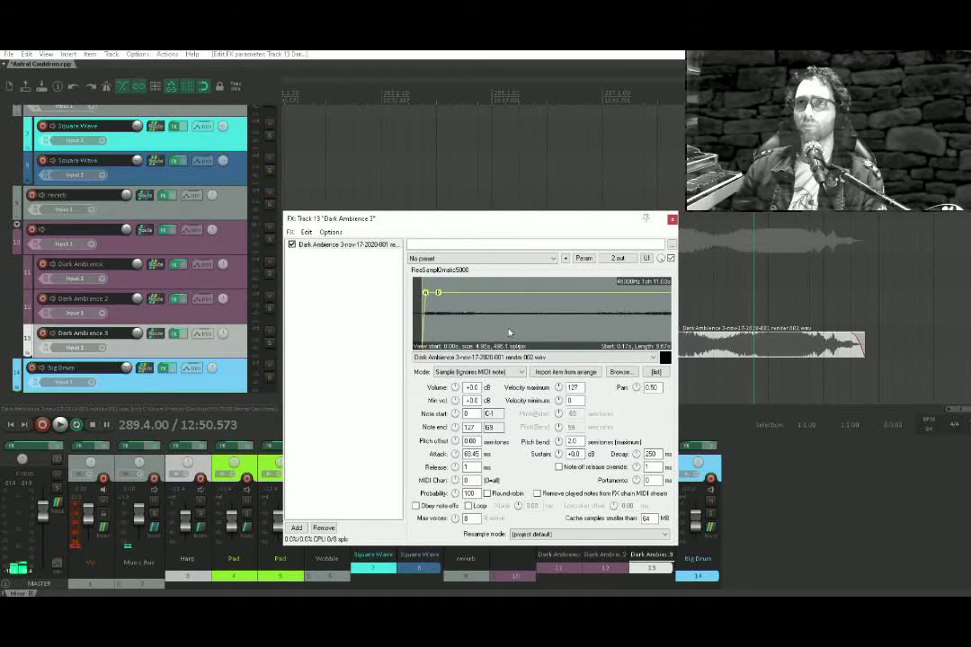
{"action": "scroll", "coordinate": [509, 333], "scroll_direction": "down", "scroll_amount": 3}
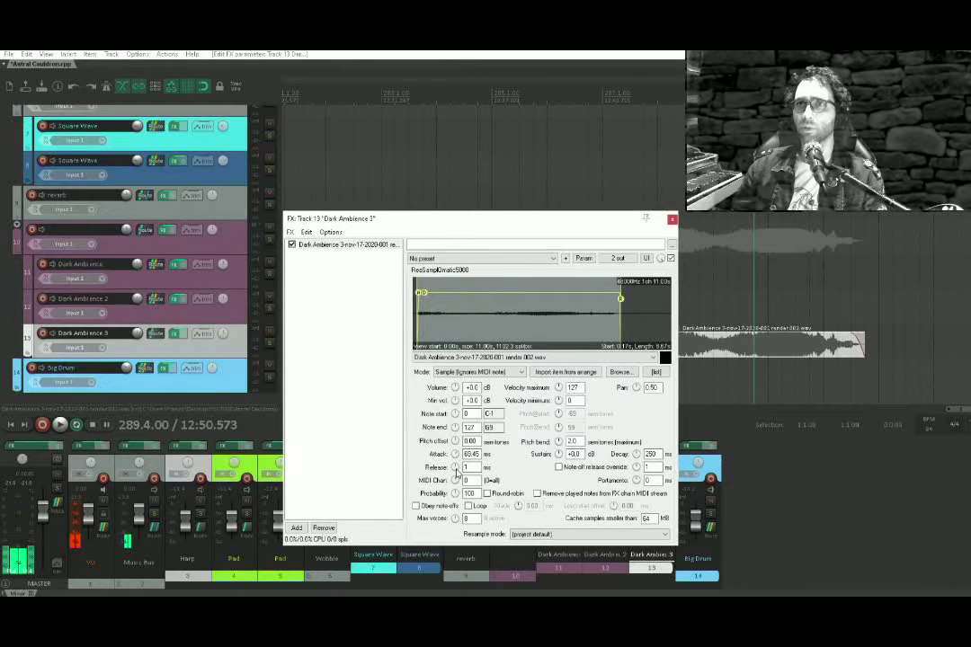
{"action": "left_click_drag", "start_coordinate": [456, 468], "coordinate": [456, 444]}
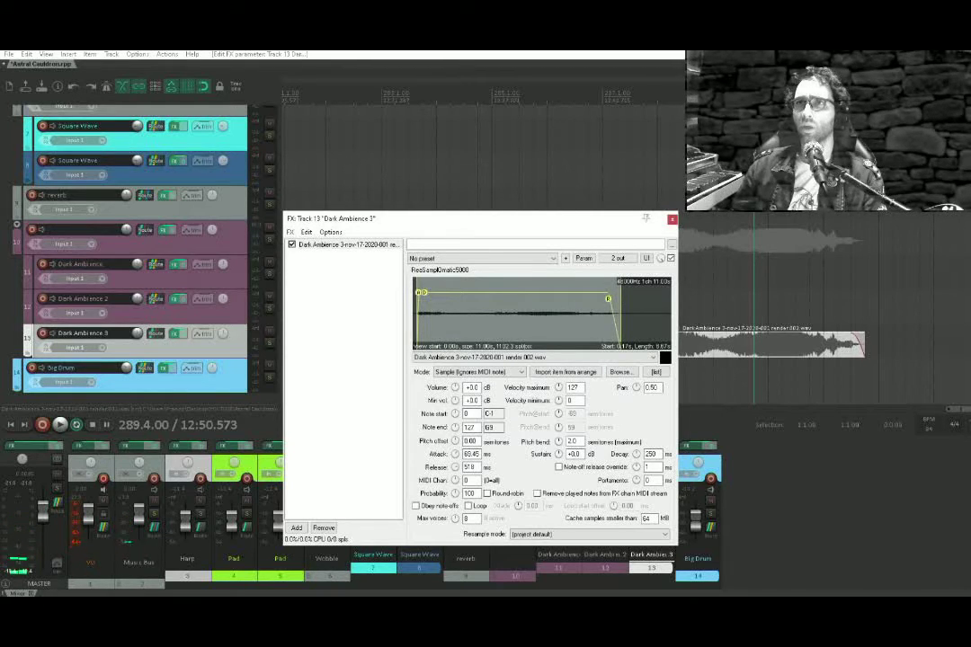
Loop the sample with one voice, note-offs obeyed and a crossfade of about 666 ms, and switch the sampler to a note-shifting mode
{"action": "left_click", "coordinate": [468, 507]}
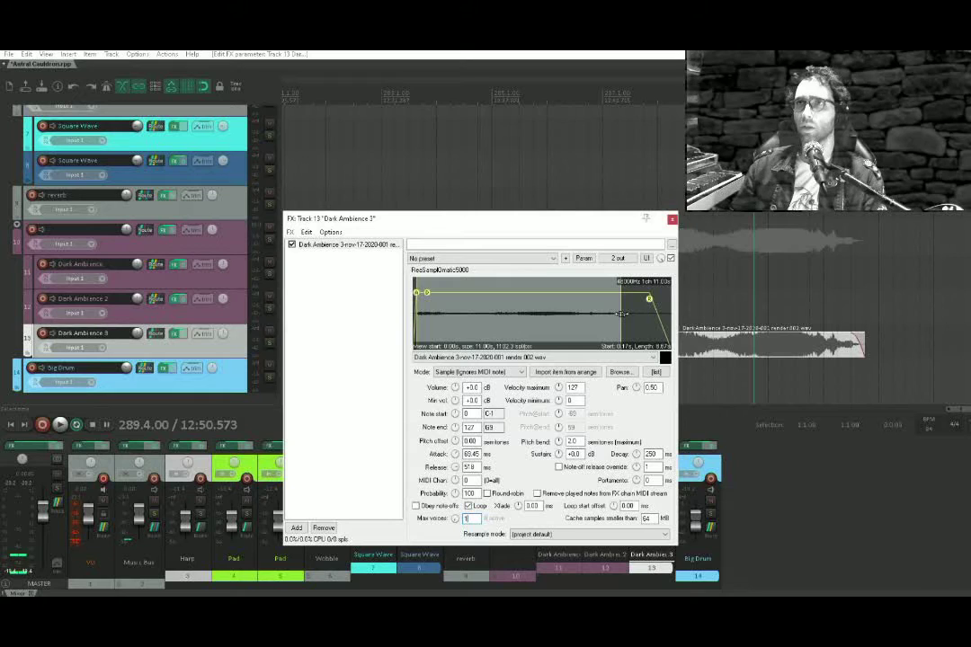
{"action": "left_click_drag", "start_coordinate": [621, 314], "coordinate": [605, 313]}
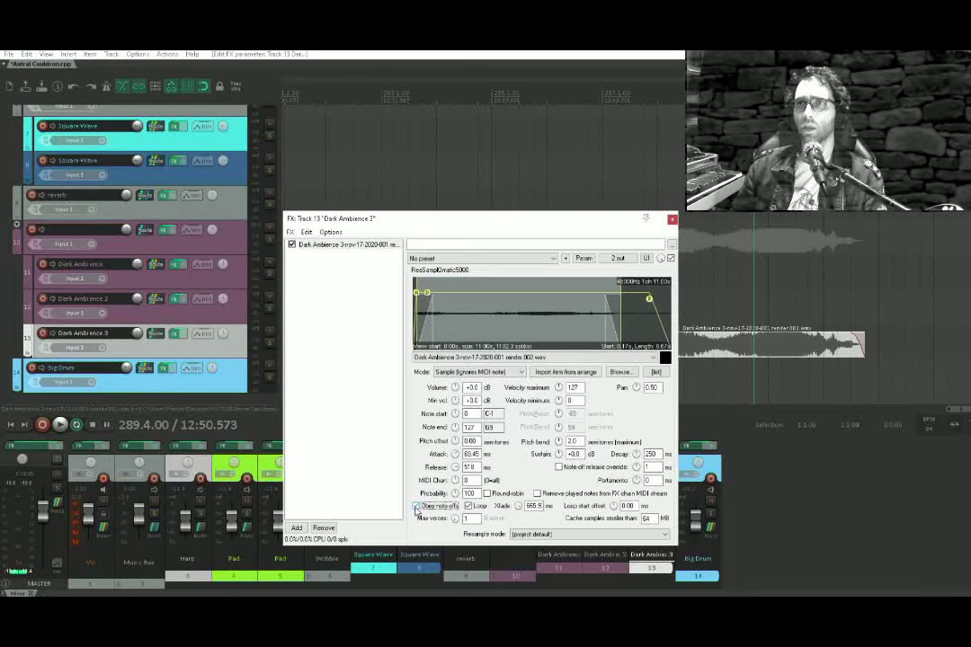
{"action": "left_click", "coordinate": [508, 371]}
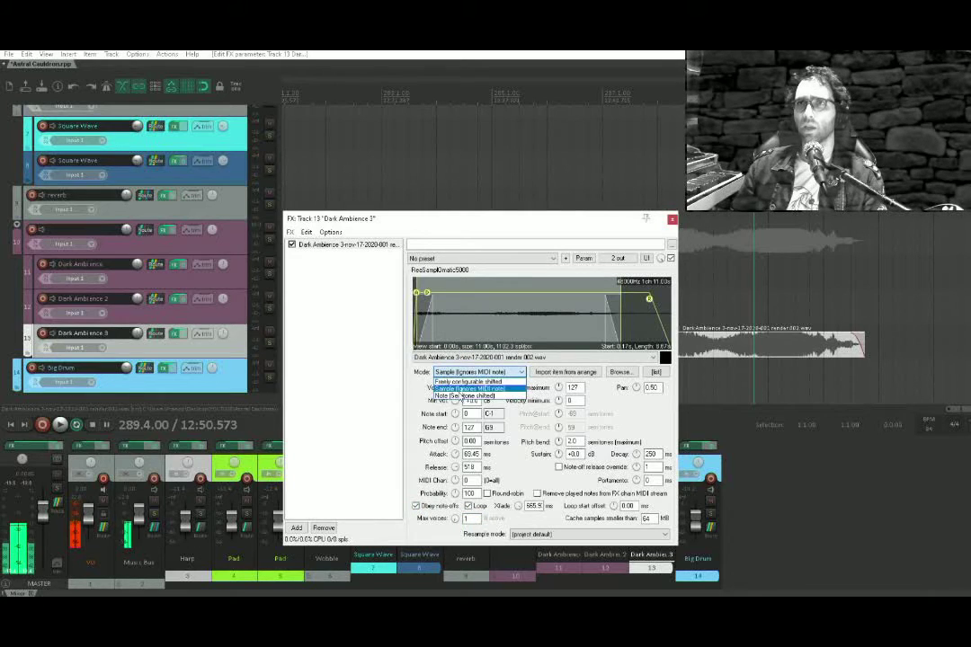
{"action": "left_click", "coordinate": [477, 383]}
{"action": "left_click", "coordinate": [672, 219]}
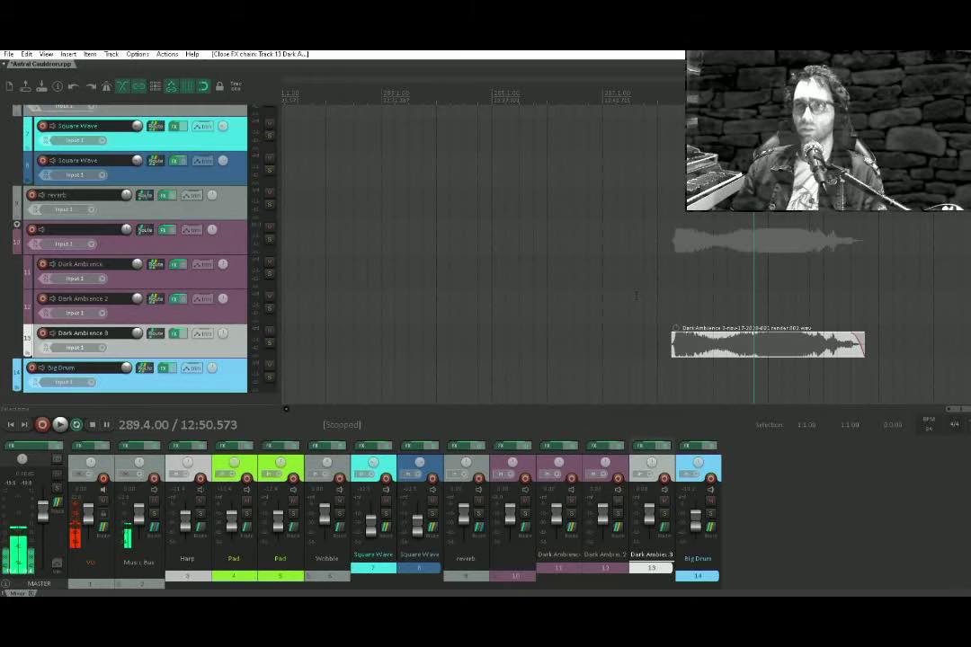
Create a MIDI item on Dark Ambience 3 from the third section's marker to the end of the Big Drum items
{"action": "scroll", "coordinate": [357, 271], "scroll_direction": "down", "scroll_amount": 5}
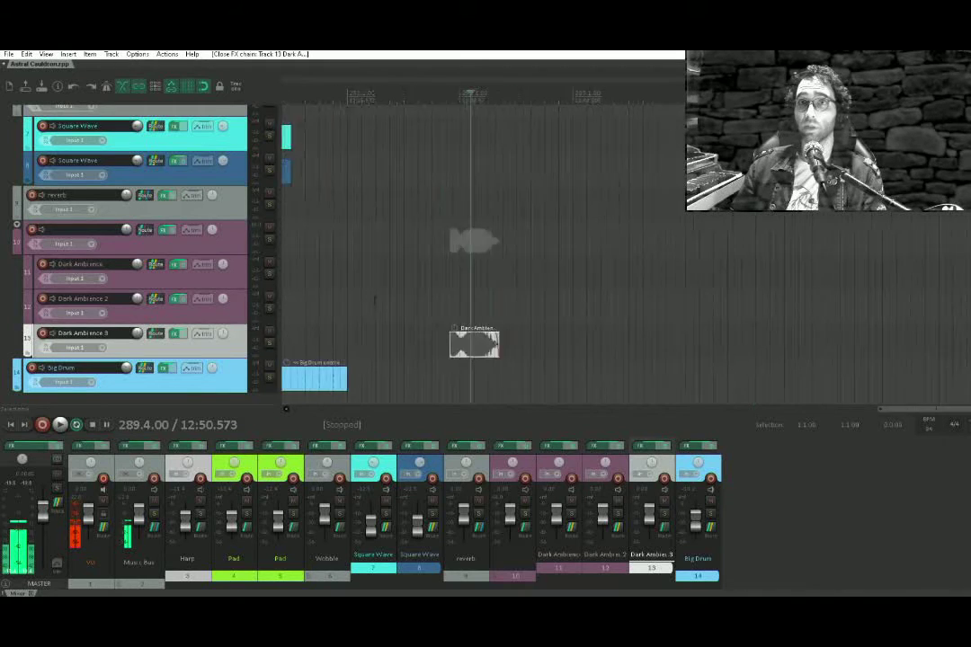
{"action": "left_click_drag", "start_coordinate": [357, 272], "coordinate": [706, 271]}
{"action": "left_click_drag", "start_coordinate": [371, 314], "coordinate": [630, 294]}
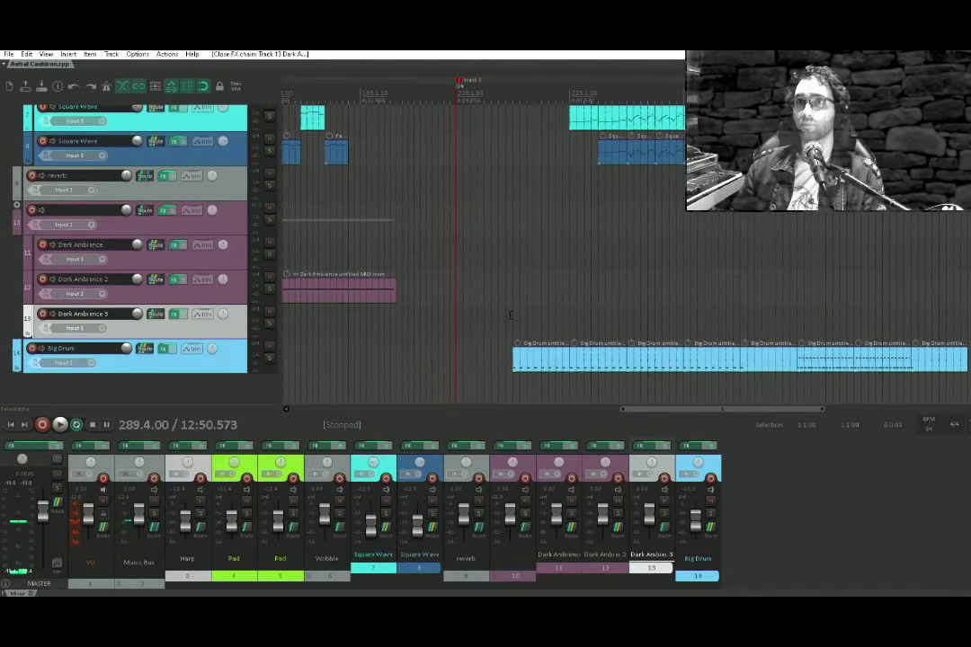
{"action": "left_click_drag", "start_coordinate": [460, 330], "coordinate": [665, 324]}
{"action": "scroll", "coordinate": [666, 326], "scroll_direction": "down", "scroll_amount": 2}
{"action": "scroll", "coordinate": [666, 327], "scroll_direction": "down", "scroll_amount": 1}
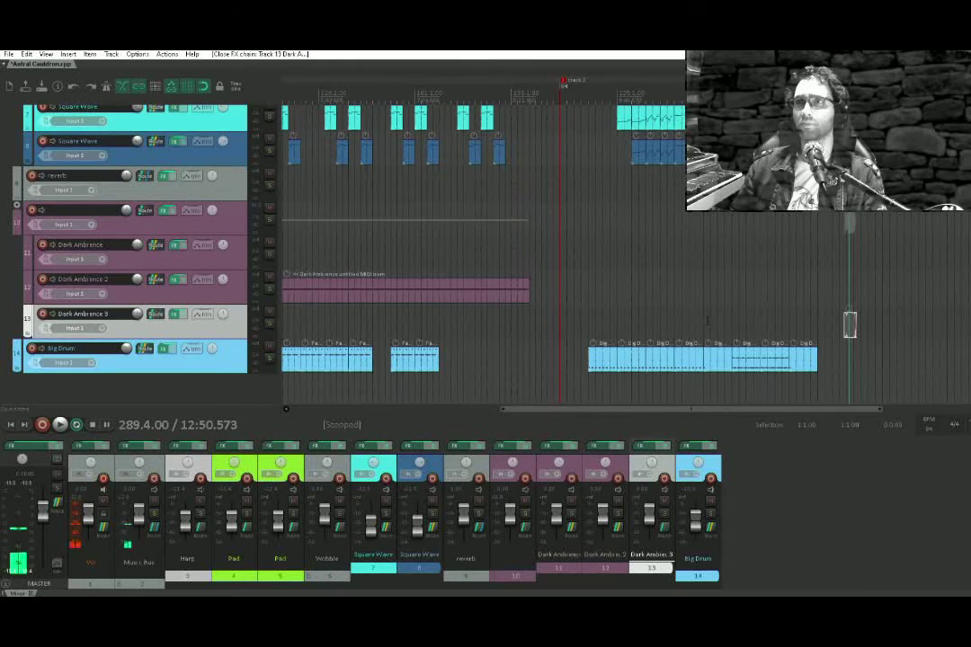
{"action": "left_click", "coordinate": [704, 326]}
{"action": "left_click_drag", "start_coordinate": [564, 328], "coordinate": [819, 318]}
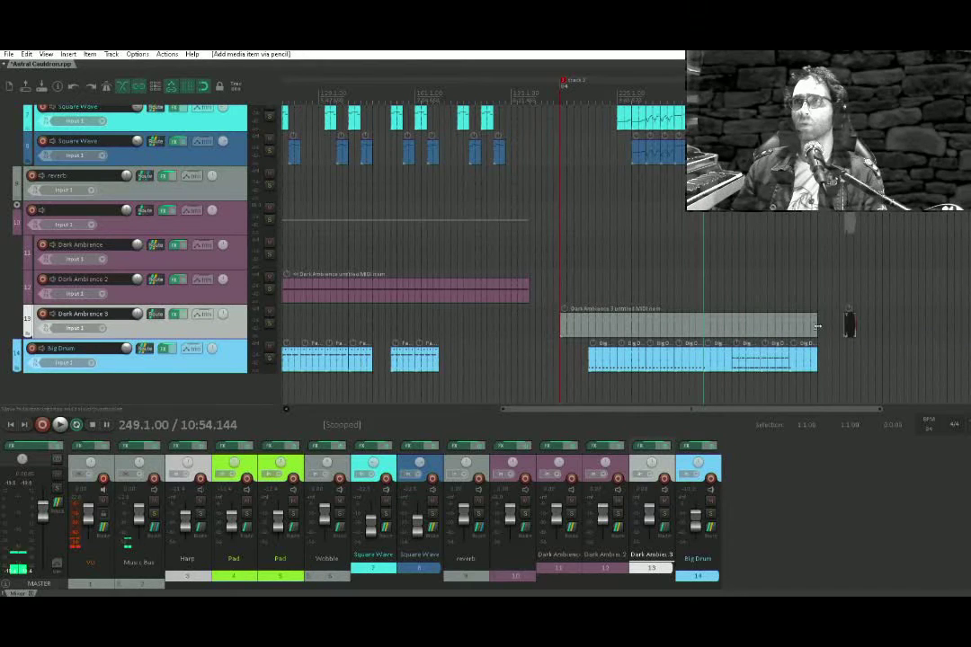
Shift the third section's items about two measures later and extend the Dark Ambience 3 MIDI item back to the section marker
{"action": "mouse_move", "coordinate": [811, 373]}
{"action": "left_mouse_down"}
{"action": "mouse_move", "coordinate": [605, 124]}
{"action": "mouse_move", "coordinate": [579, 65]}
{"action": "mouse_move", "coordinate": [561, 64]}
{"action": "left_mouse_up"}
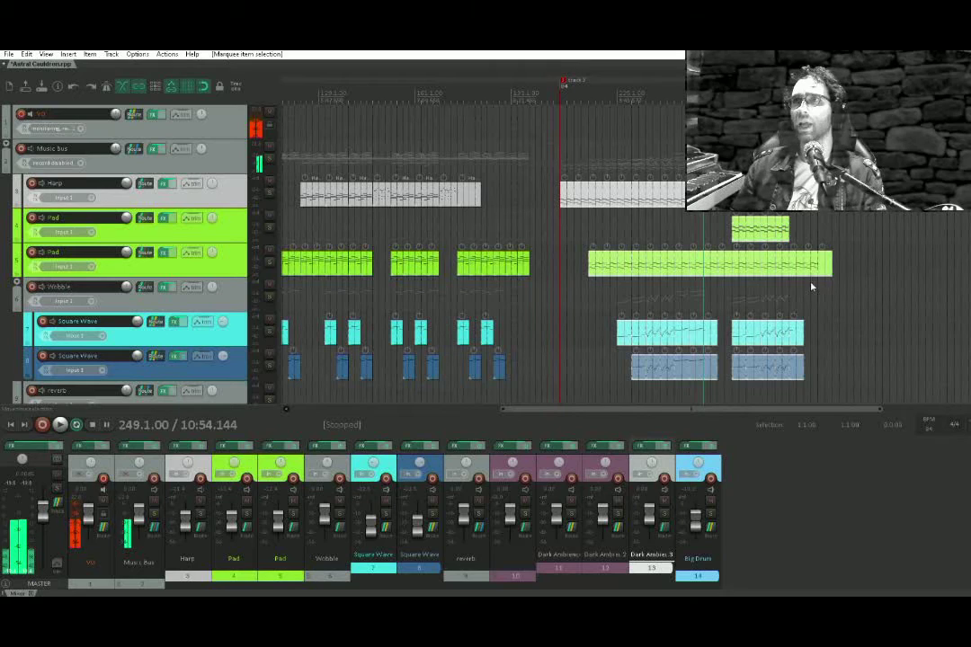
{"action": "left_click_drag", "start_coordinate": [573, 200], "coordinate": [642, 323]}
{"action": "left_click", "coordinate": [681, 322]}
{"action": "left_click", "coordinate": [798, 321]}
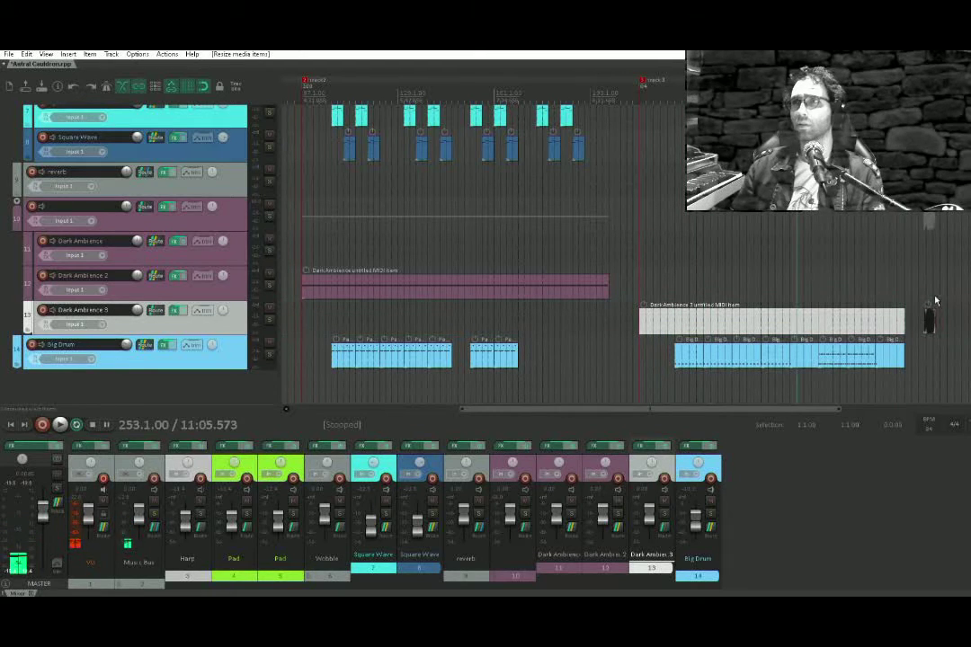
Delete the rendered audio item after the MIDI item on Dark Ambience 3
{"action": "left_click", "coordinate": [932, 317]}
{"action": "key", "text": "Delete"}
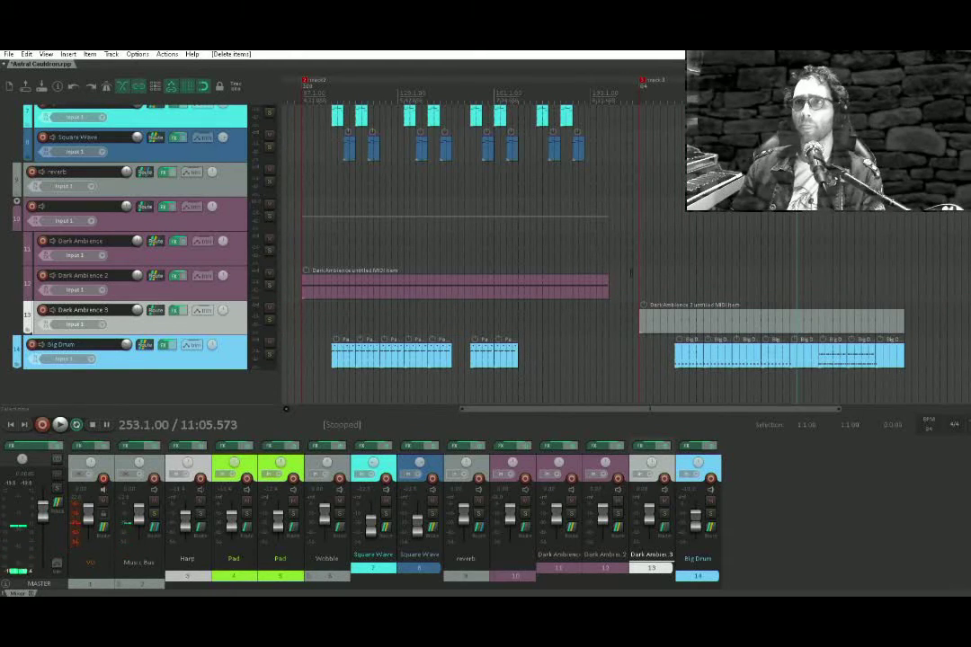
Open the Dark Ambience 3 MIDI item and add a B1 note spanning from its start to its end
{"action": "left_click", "coordinate": [640, 287]}
{"action": "double_click", "coordinate": [665, 320]}
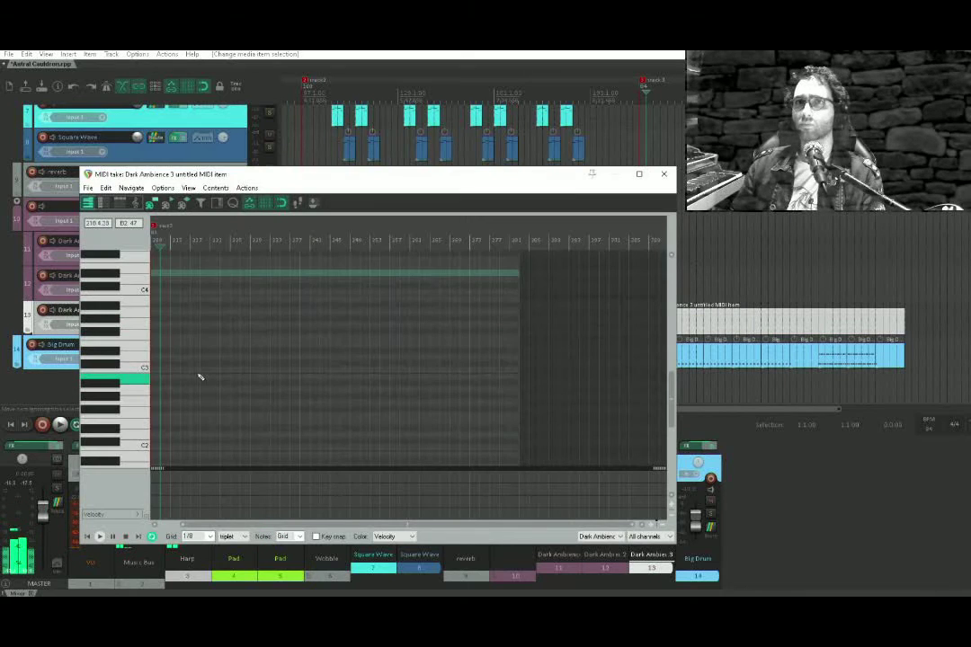
{"action": "left_click", "coordinate": [205, 376]}
{"action": "left_click_drag", "start_coordinate": [237, 361], "coordinate": [358, 401]}
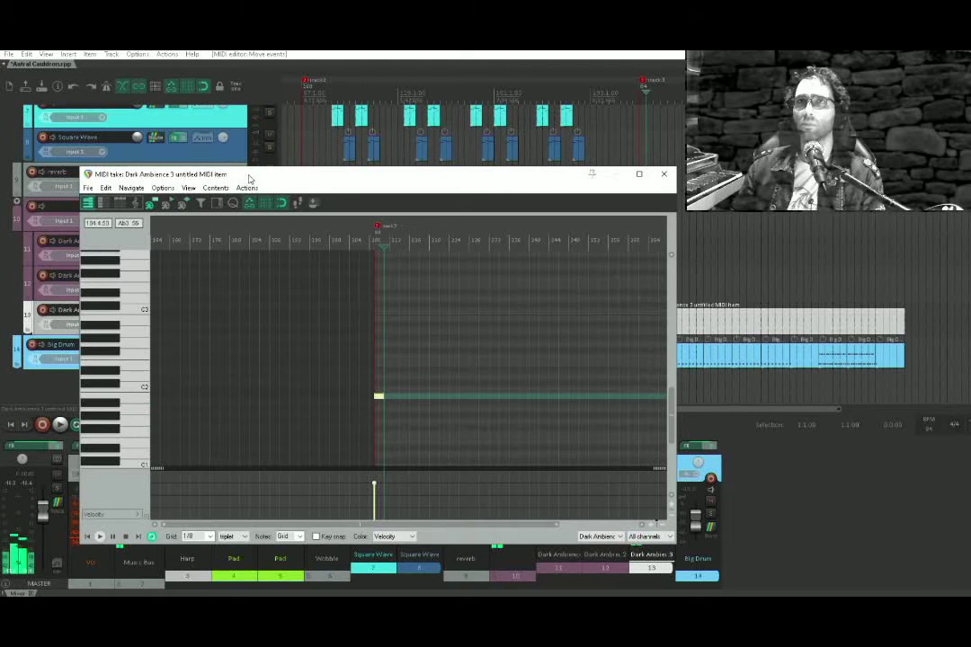
{"action": "left_click_drag", "start_coordinate": [250, 179], "coordinate": [334, 121]}
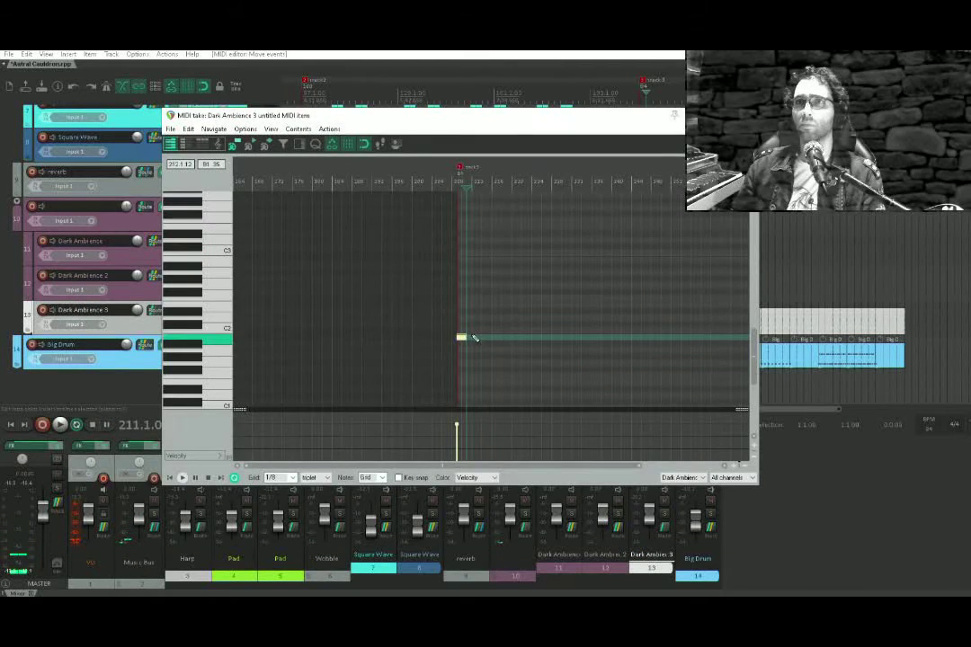
{"action": "scroll", "coordinate": [475, 338], "scroll_direction": "right", "scroll_amount": 3}
{"action": "left_click_drag", "start_coordinate": [263, 338], "coordinate": [461, 321]}
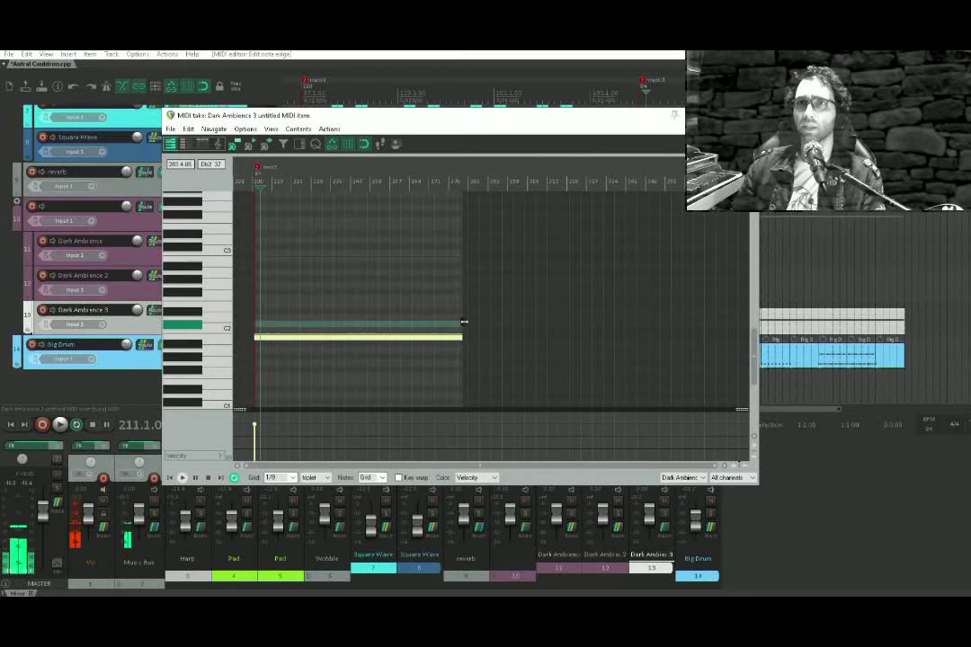
Play the third section from its marker with the new ambience layer and close the Dark Ambience 3 MIDI editor
{"action": "left_click", "coordinate": [258, 172]}
{"action": "key", "text": "space"}
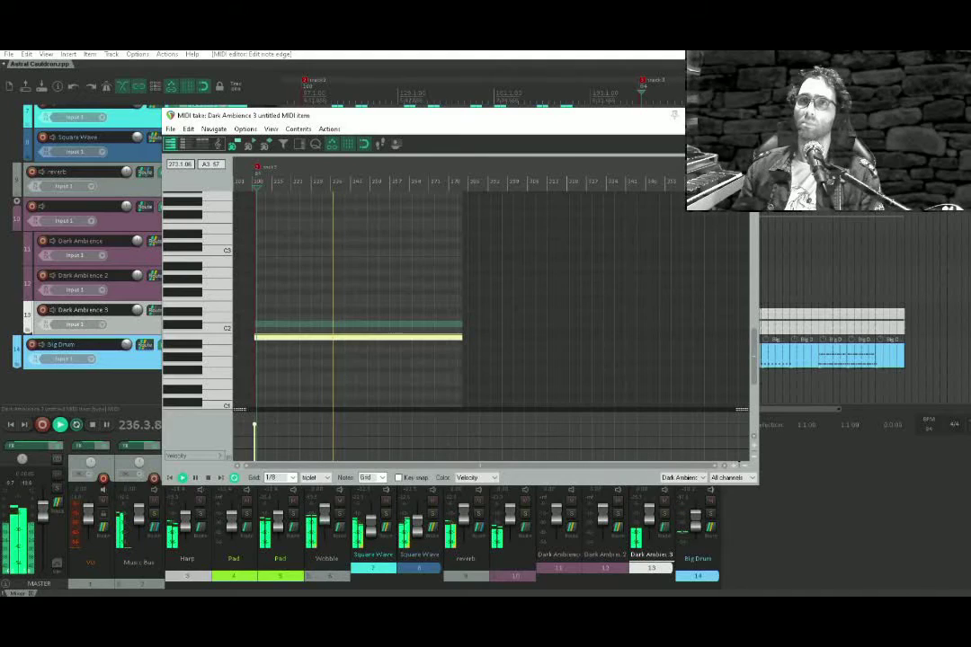
{"action": "left_click", "coordinate": [748, 115]}
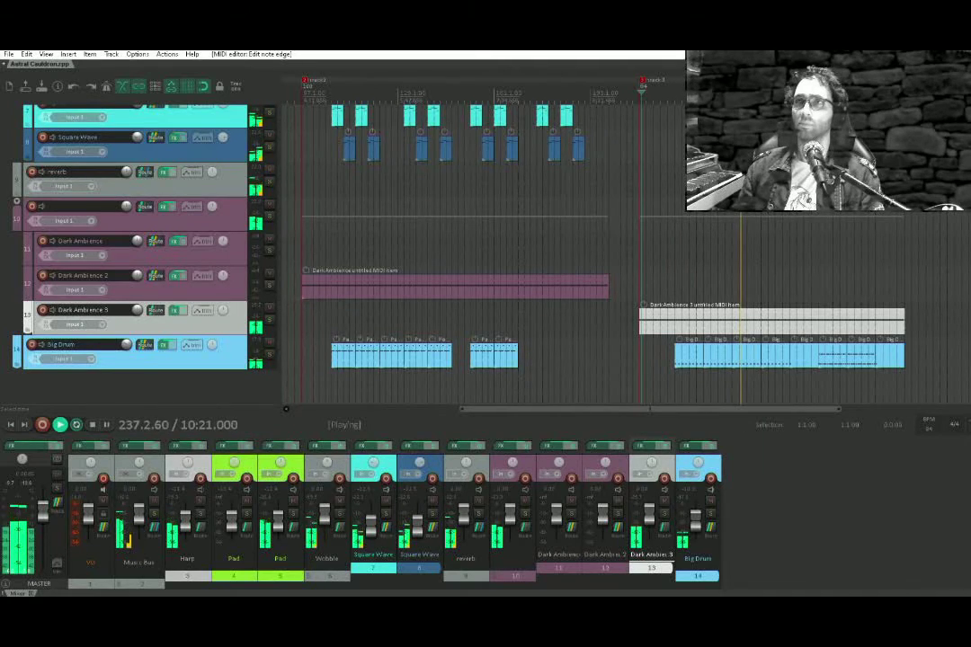
{"action": "left_click_drag", "start_coordinate": [800, 202], "coordinate": [534, 183]}
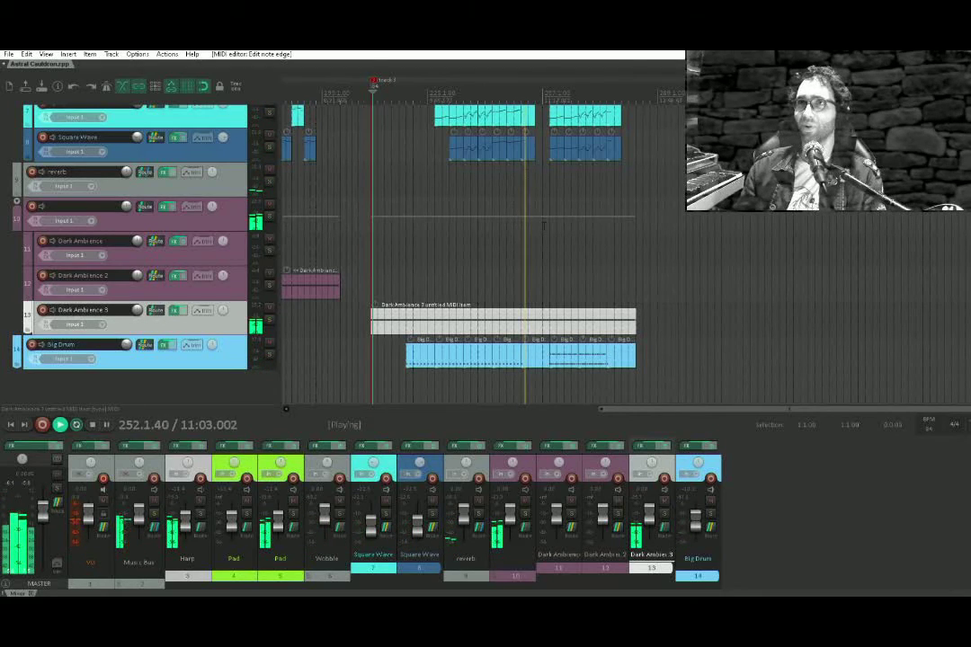
Open the upper Square Wave track's item at measure 251 and lengthen its note to the start of measure 252
{"action": "scroll", "coordinate": [522, 163], "scroll_direction": "up", "scroll_amount": 2}
{"action": "scroll", "coordinate": [518, 195], "scroll_direction": "up", "scroll_amount": 6}
{"action": "double_click", "coordinate": [517, 195]}
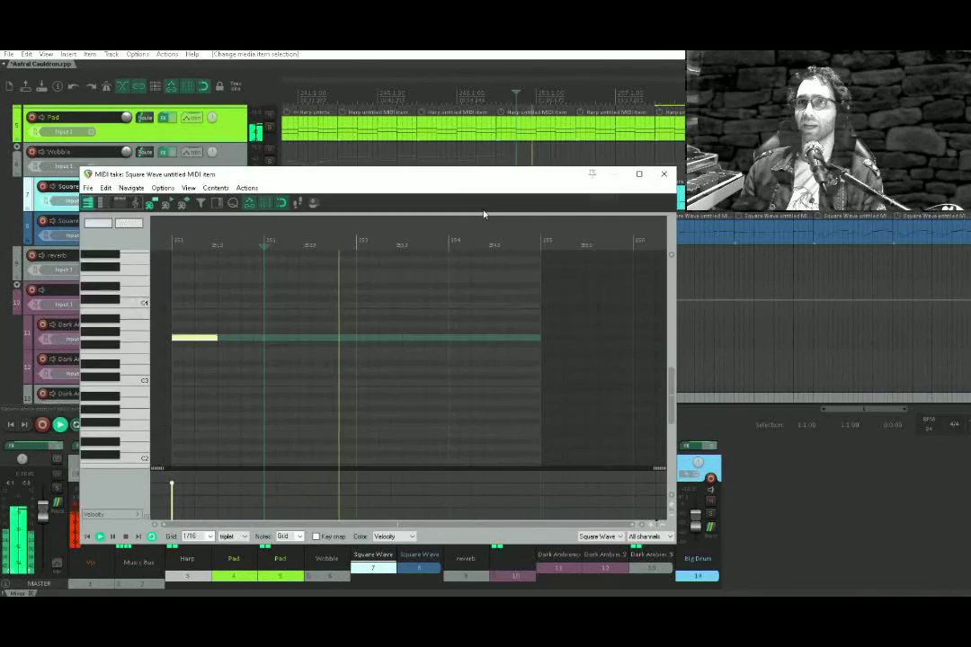
{"action": "left_click_drag", "start_coordinate": [217, 338], "coordinate": [265, 346]}
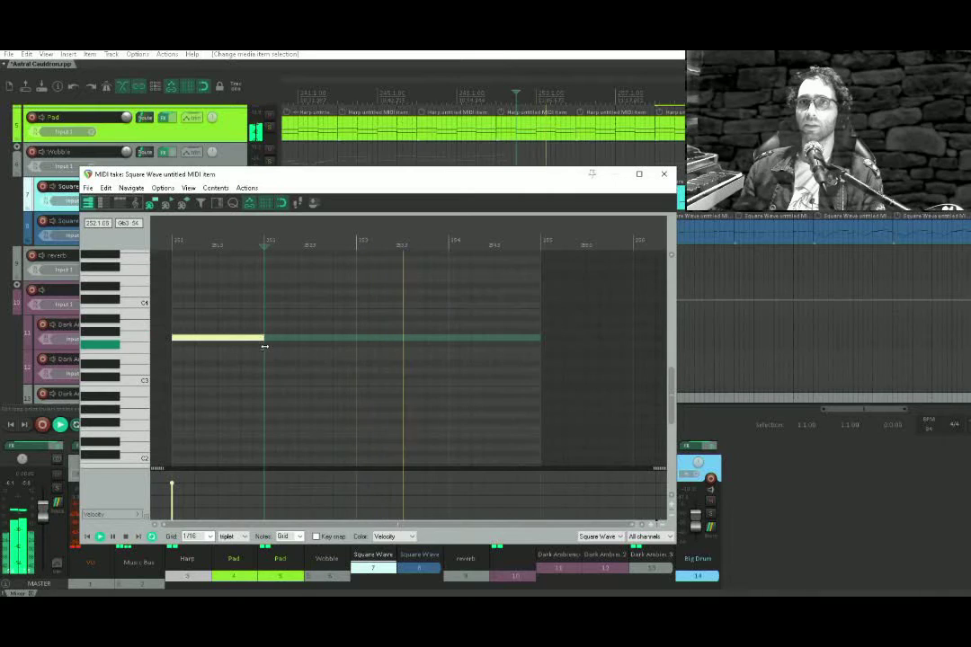
{"action": "key", "text": "Escape"}
Open the lower Square Wave track's item at measure 251 and adjust its D4 note's end to the start of measure 252
{"action": "double_click", "coordinate": [522, 239]}
{"action": "mouse_move", "coordinate": [251, 284]}
{"action": "left_mouse_down"}
{"action": "mouse_move", "coordinate": [188, 320]}
{"action": "mouse_move", "coordinate": [235, 292]}
{"action": "left_mouse_up"}
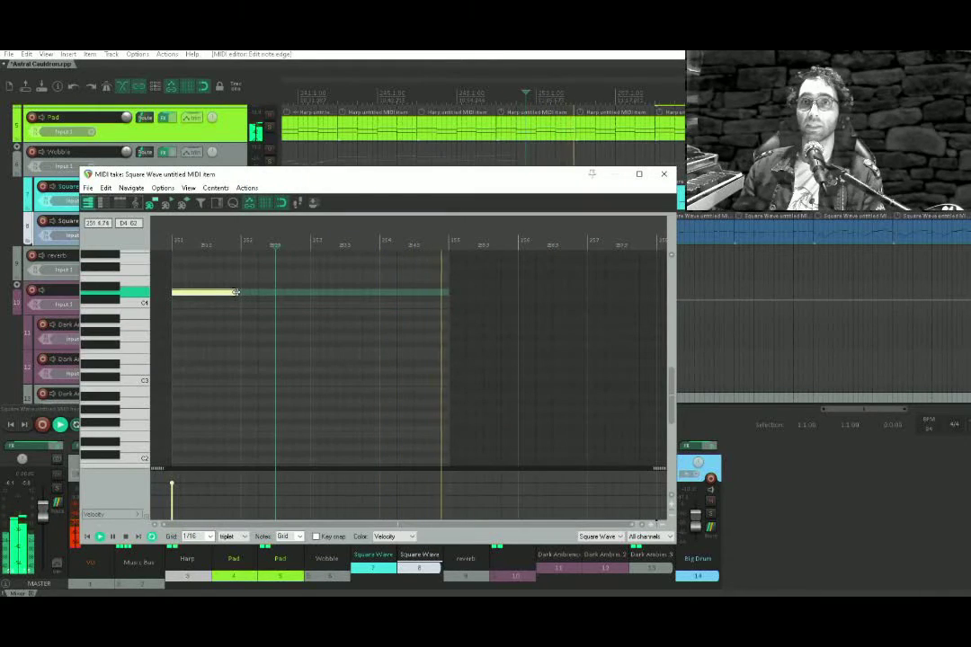
{"action": "key", "text": "Escape"}
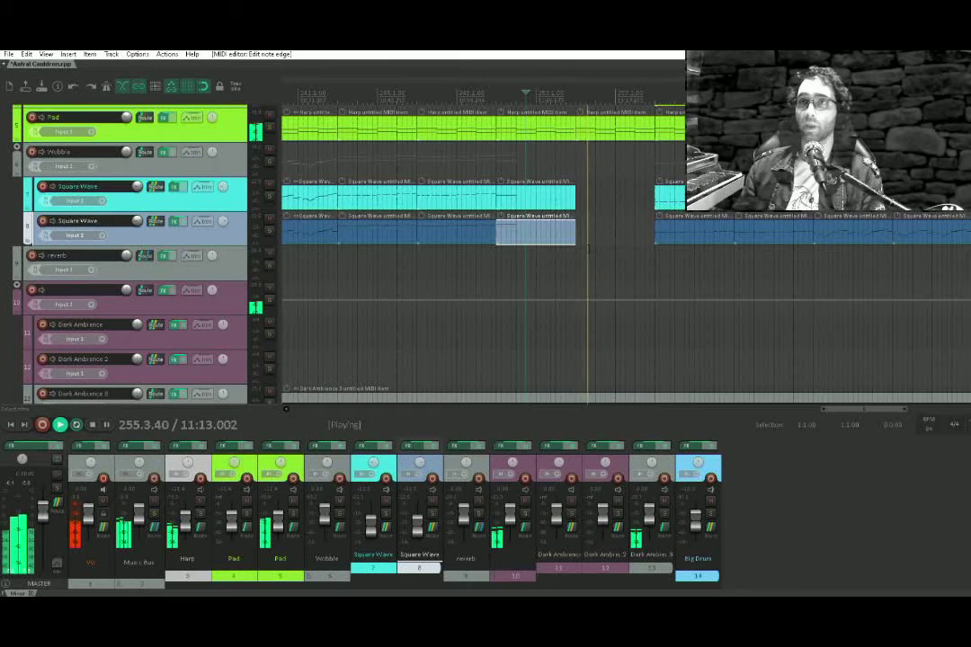
Listen through the rest of the third section past the end of its items and stop playback
{"action": "scroll", "coordinate": [588, 248], "scroll_direction": "down", "scroll_amount": 3}
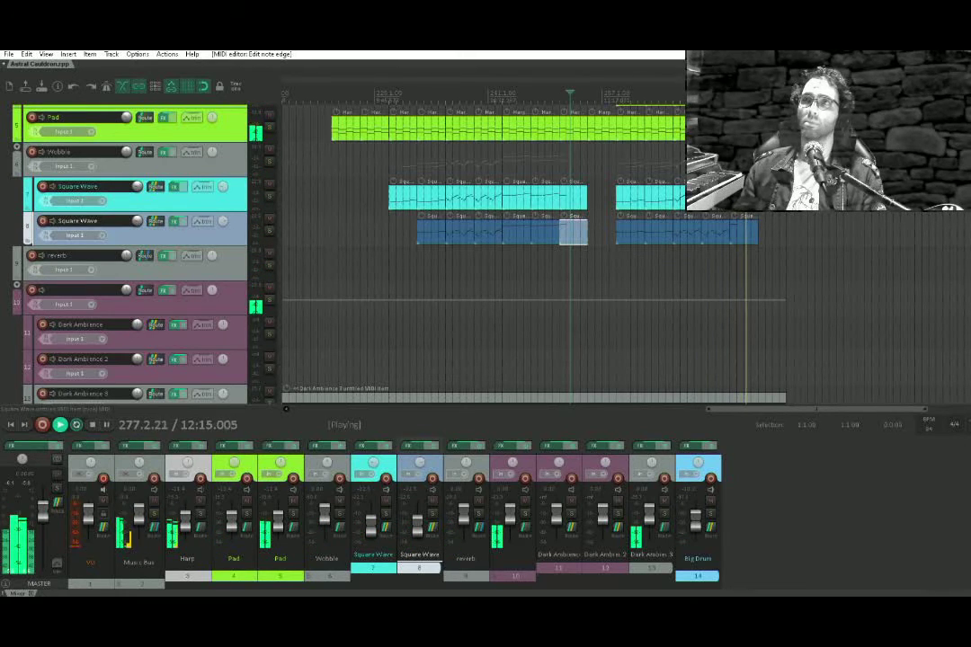
{"action": "left_click_drag", "start_coordinate": [774, 218], "coordinate": [514, 170]}
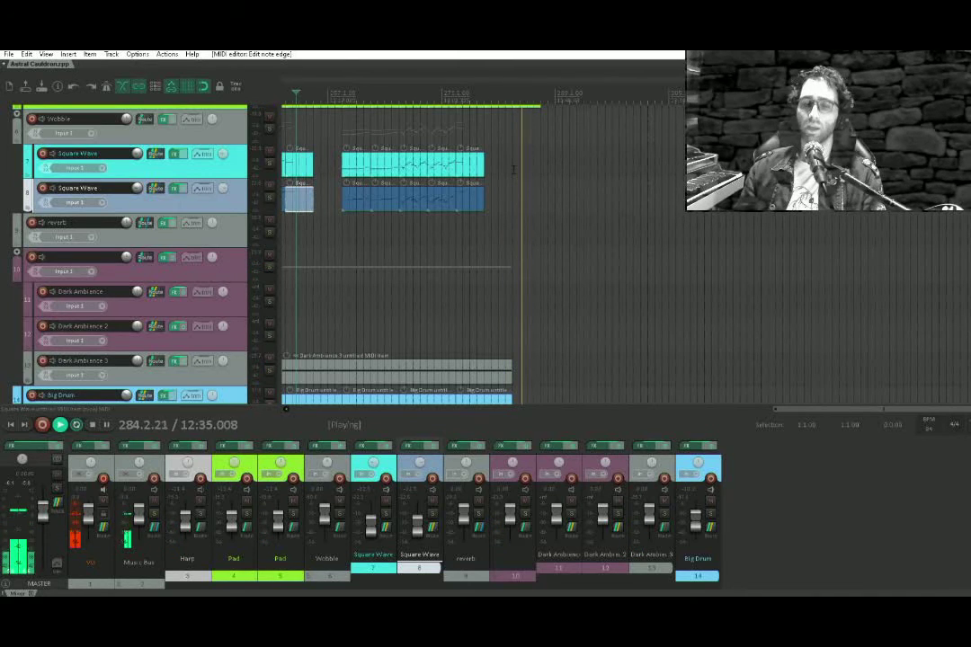
{"action": "key", "text": "space"}
{"action": "left_click_drag", "start_coordinate": [484, 186], "coordinate": [744, 327]}
{"action": "left_click_drag", "start_coordinate": [612, 242], "coordinate": [747, 238]}
{"action": "scroll", "coordinate": [648, 232], "scroll_direction": "down", "scroll_amount": 3}
{"action": "left_click_drag", "start_coordinate": [592, 180], "coordinate": [537, 209]}
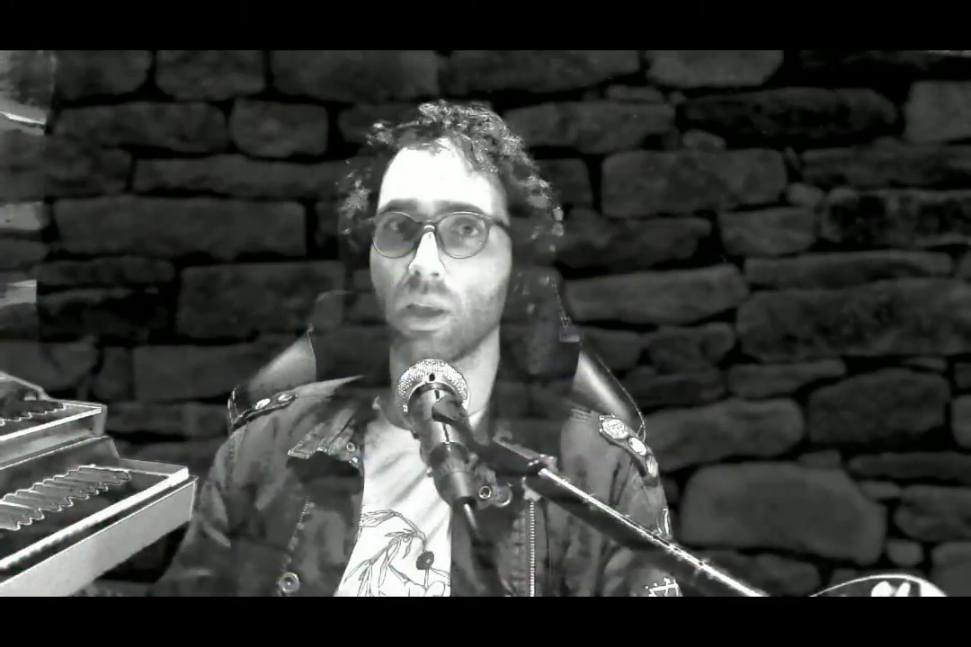